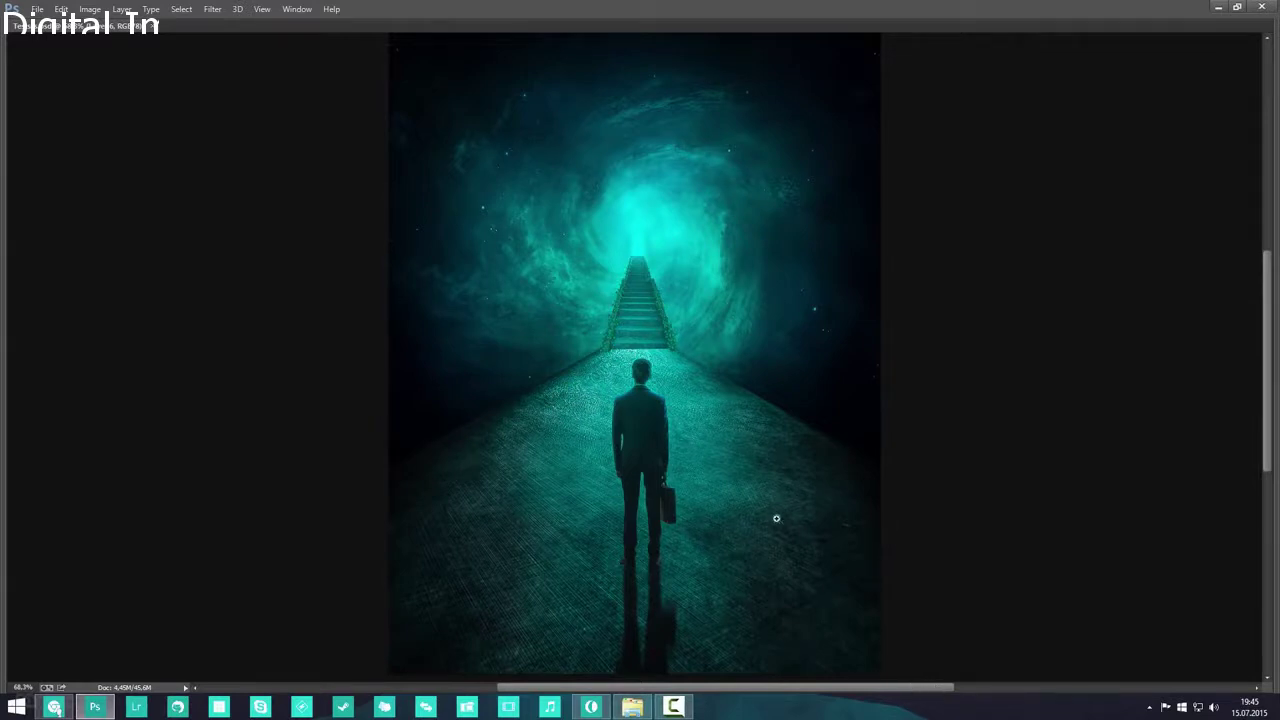
alt+click(720, 491)
scroll(723, 488, up, 2)
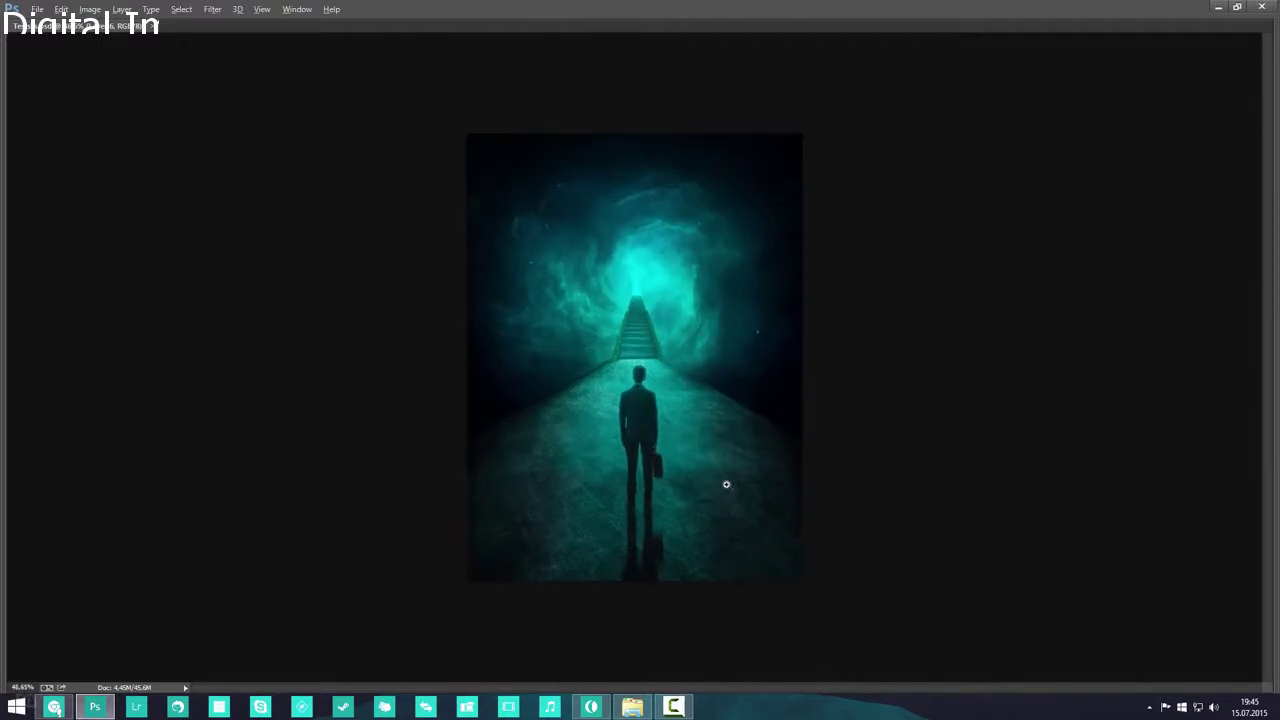
scroll(647, 465, up, 2)
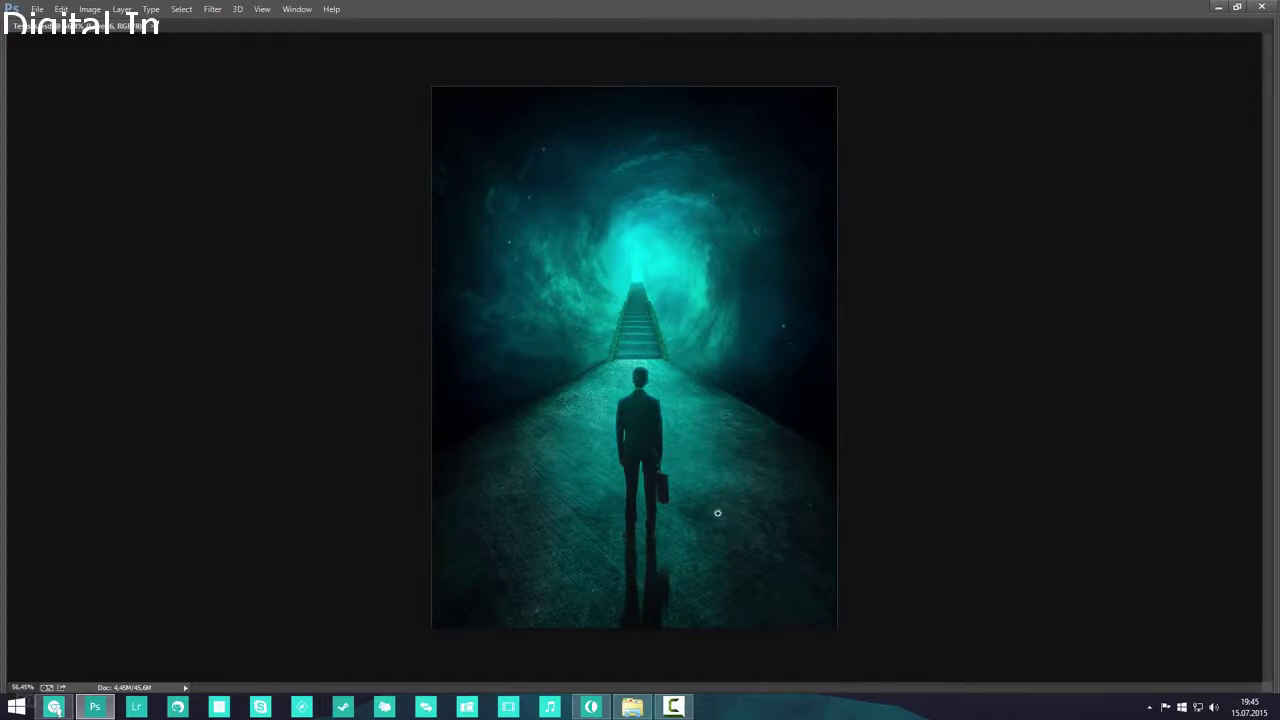
- Group all the artwork layers above the Background and hide the new group to leave a blank white canvas
key(b)
key(Tab)
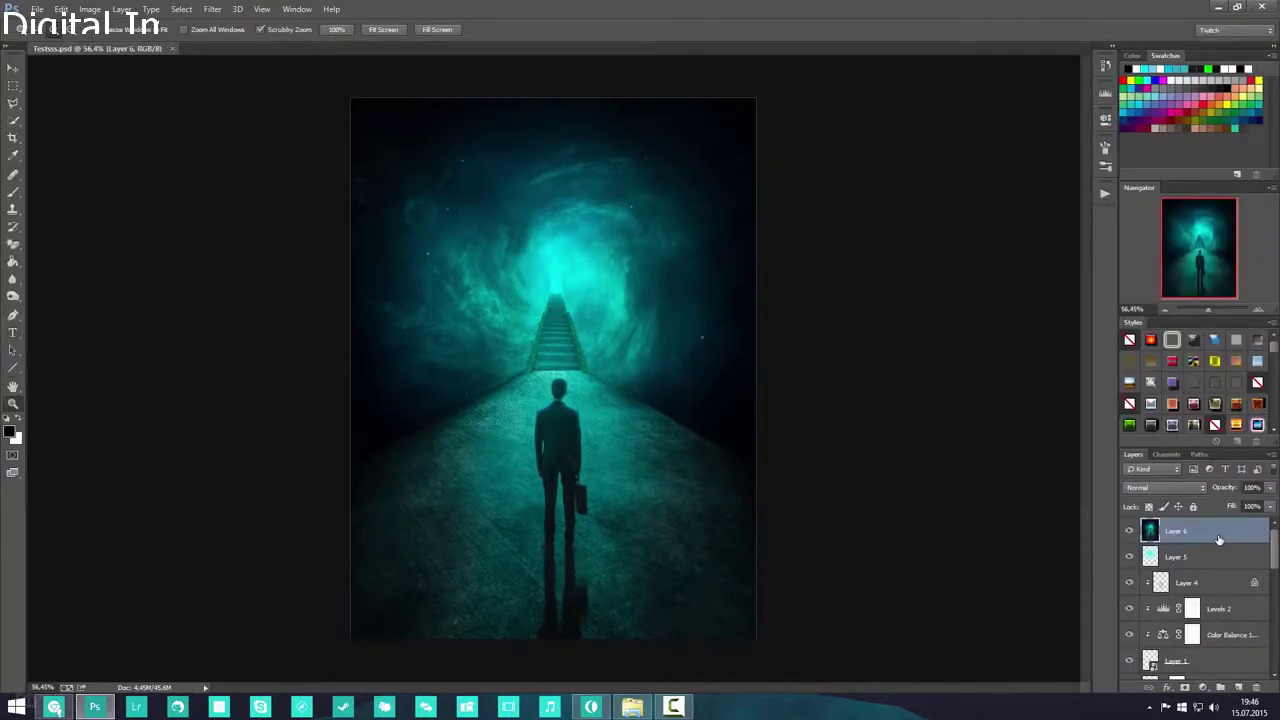
scroll(1218, 540, down, 5)
shift+click(1215, 668)
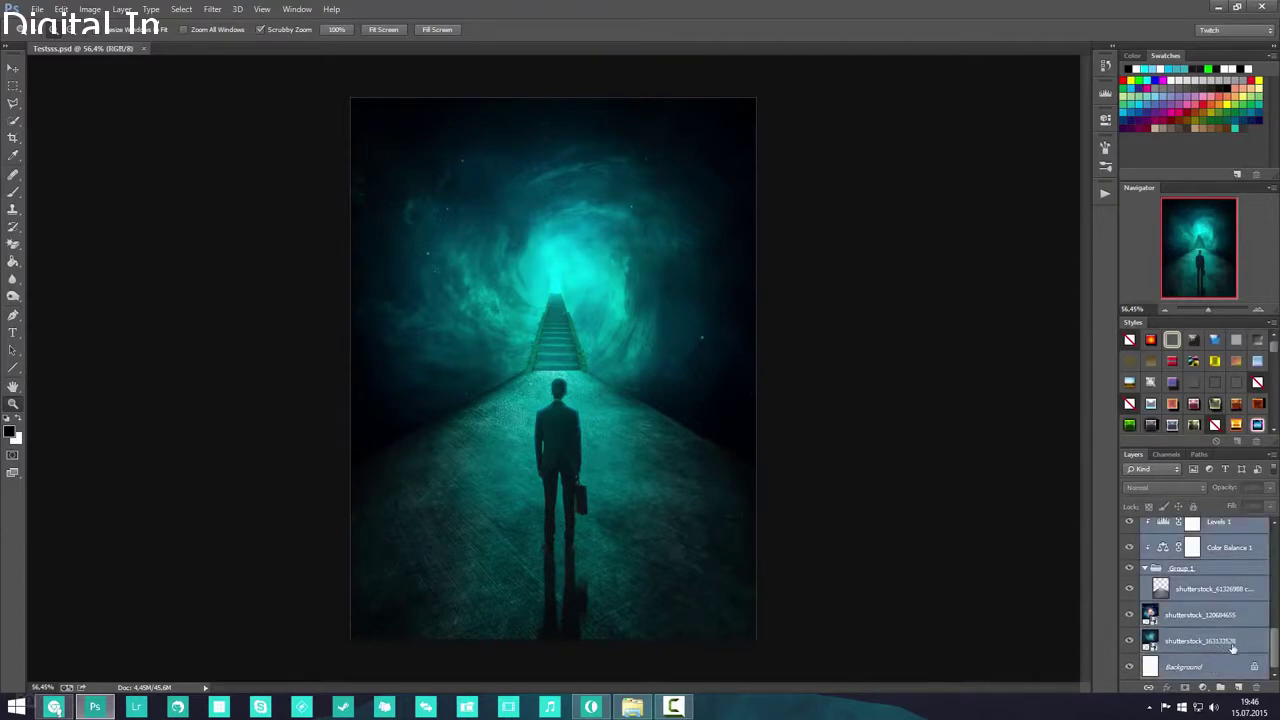
key(ctrl+g)
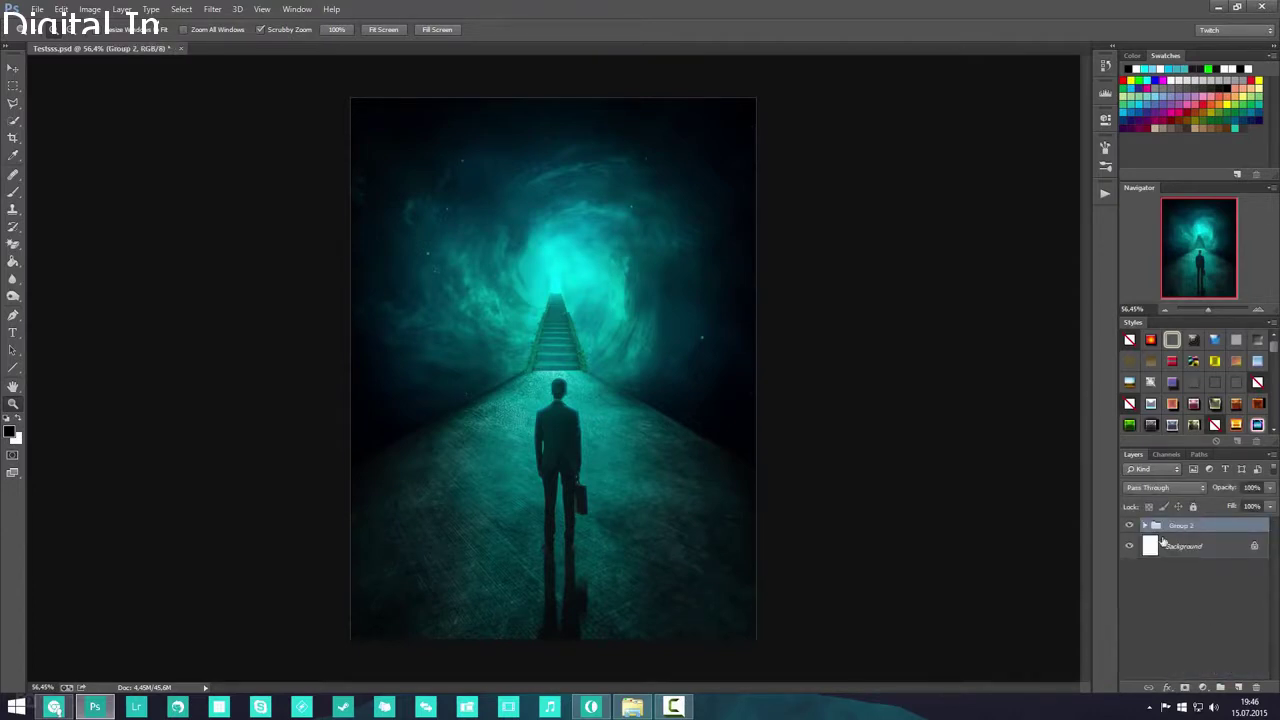
click(1130, 526)
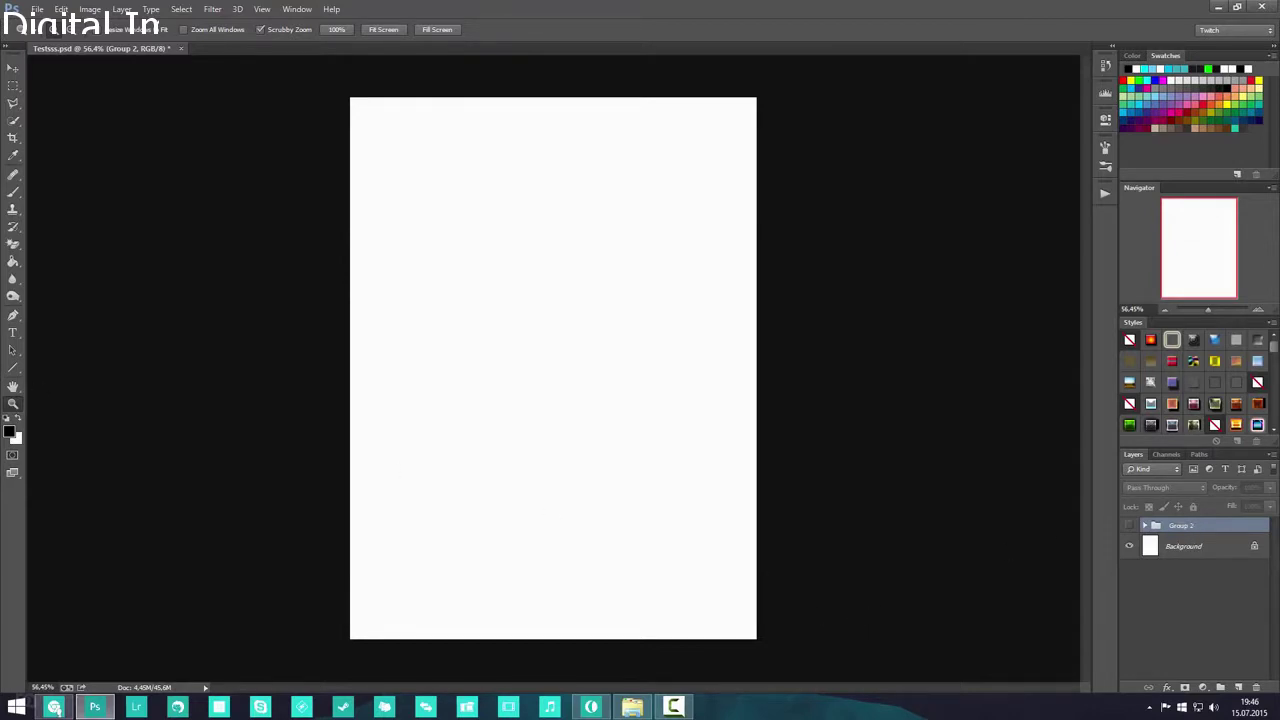
- Open the metal texture shutterstock_61326988.jpg from the file explorer as its own document
key(alt+Tab)
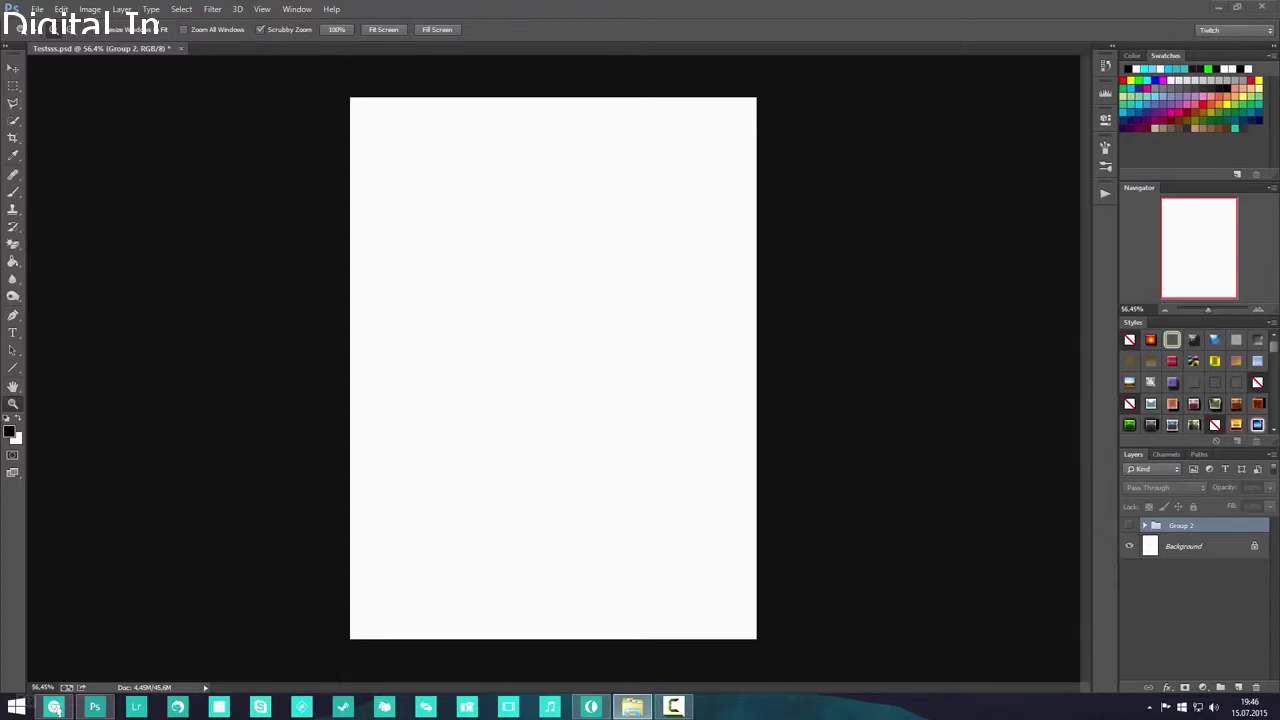
drag(30, 222, 1196, 579)
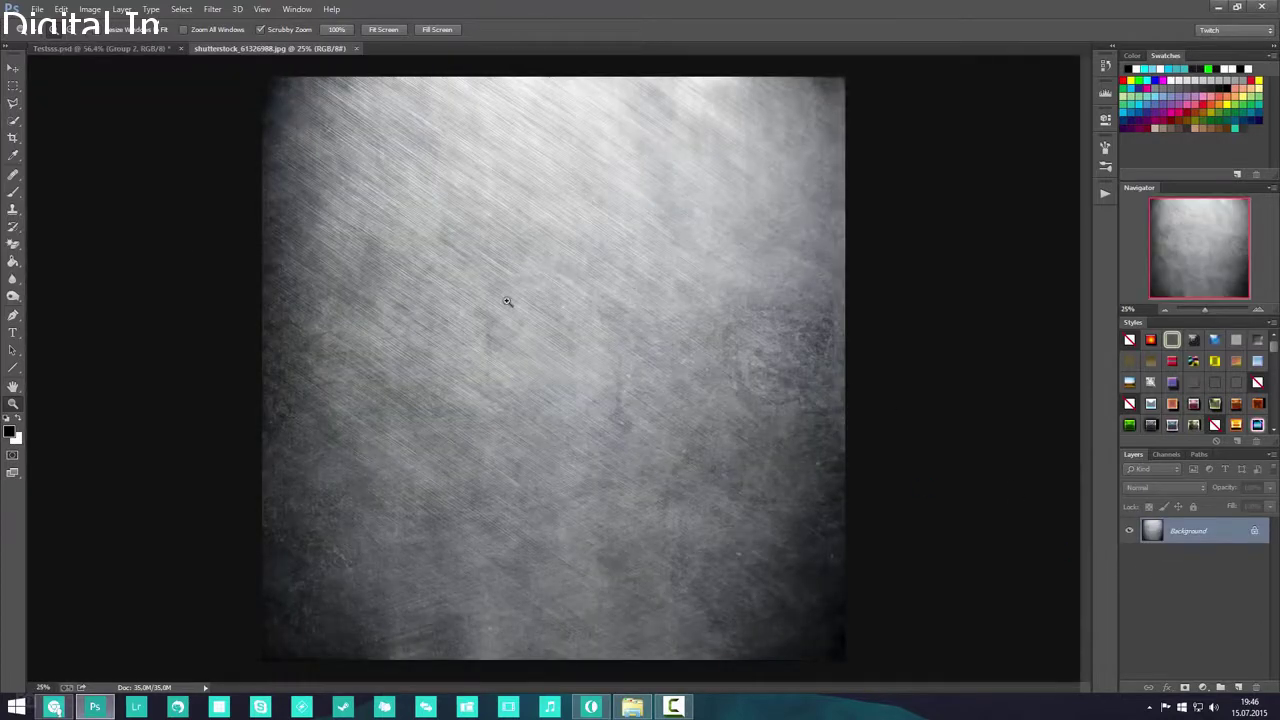
click(547, 364)
alt+click(547, 364)
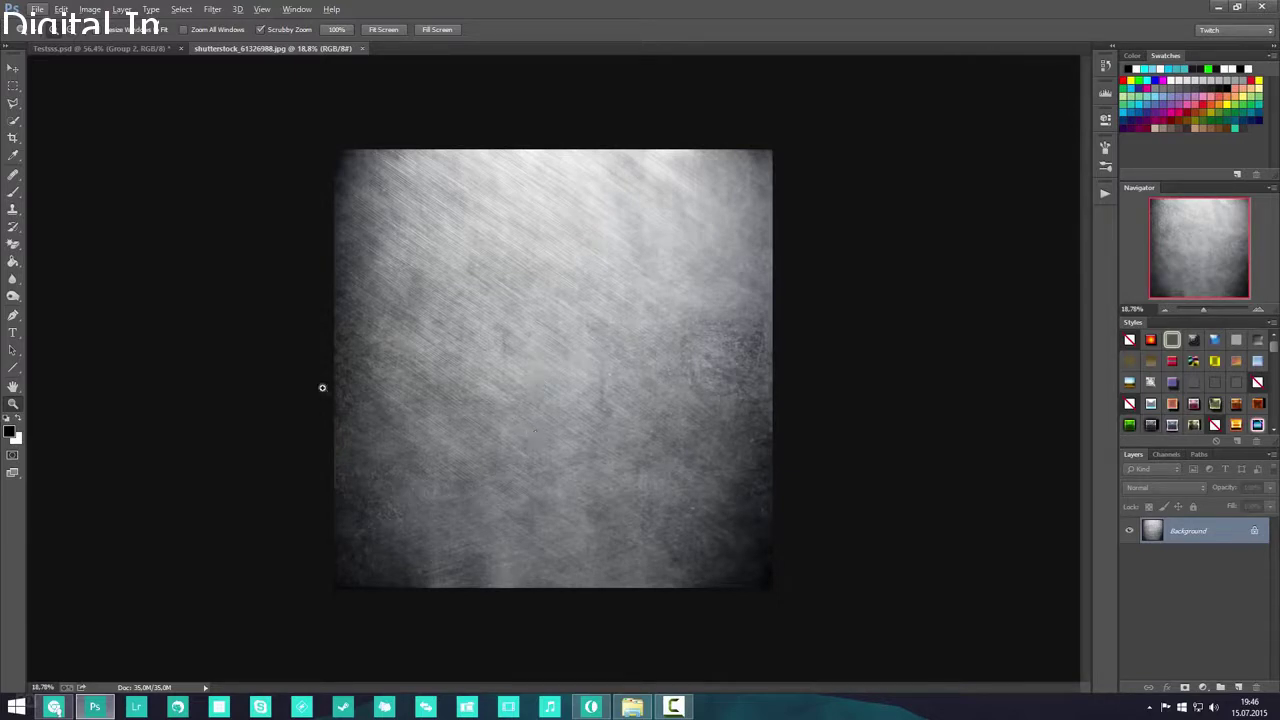
- Open the street photo shutterstock_147027965.jpg from the file explorer as its own document
drag(0, 360, 1155, 593)
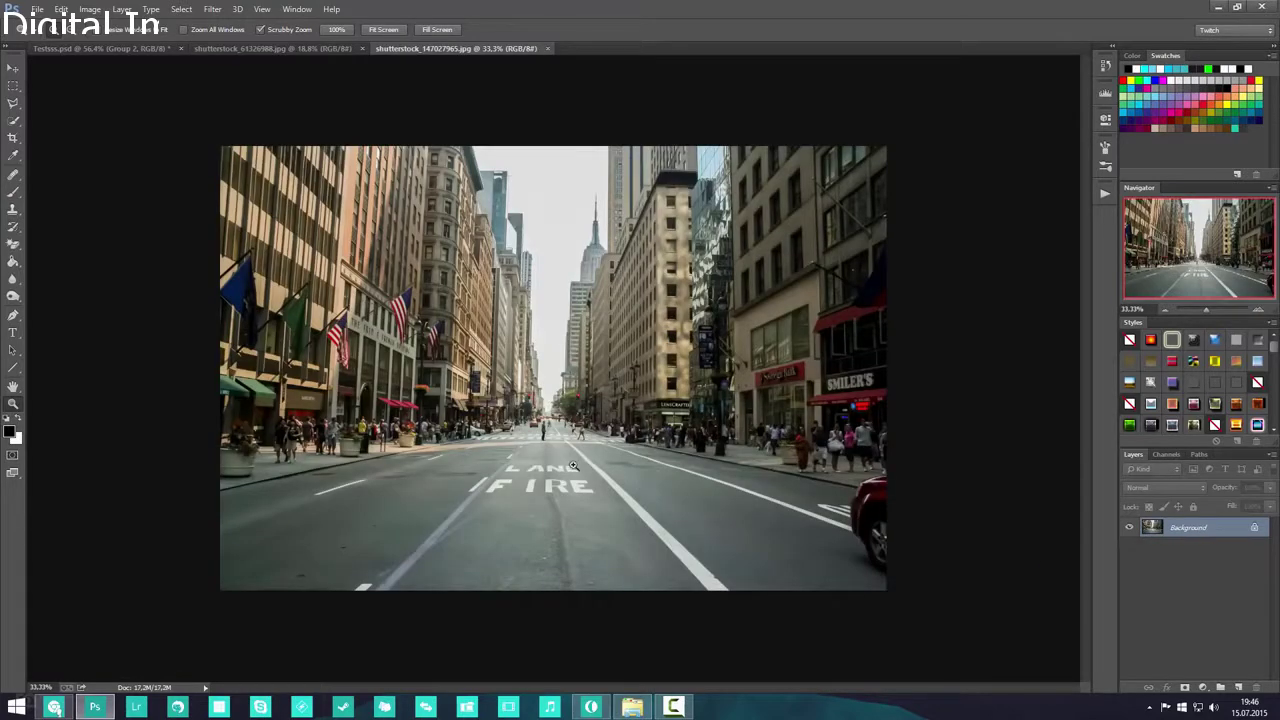
click(550, 470)
drag(546, 474, 480, 474)
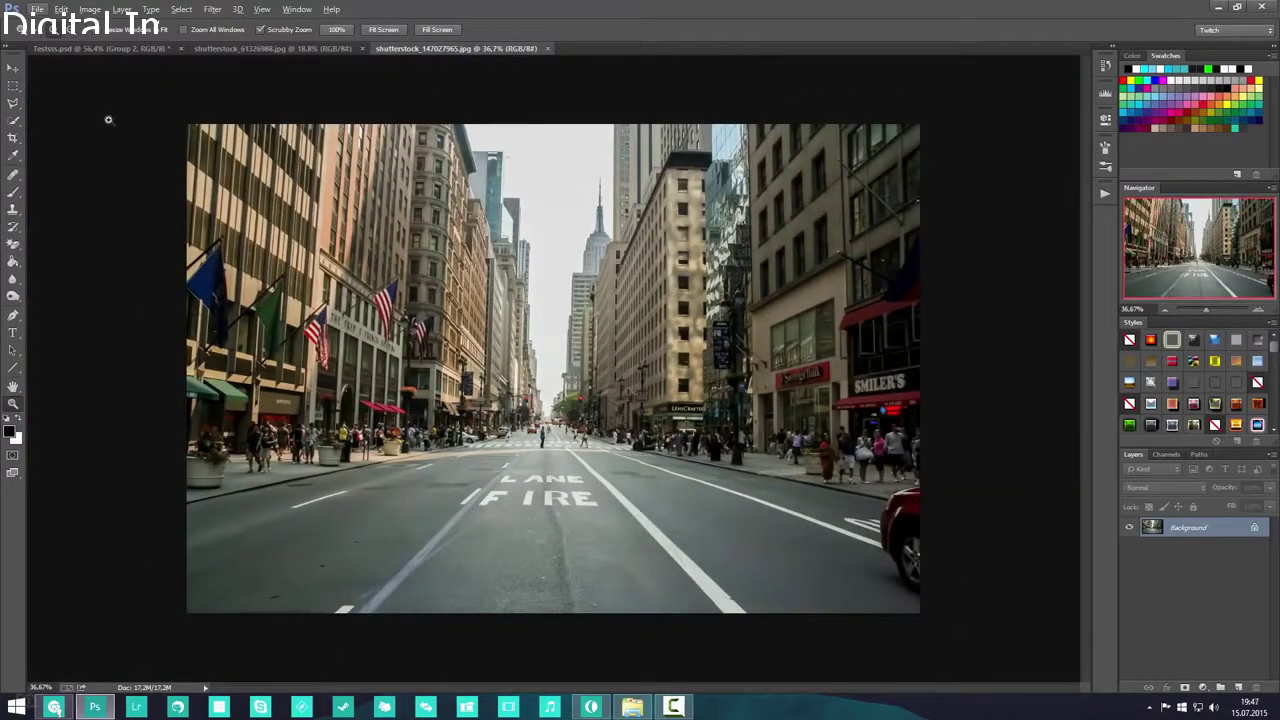
- Show Group 2 in Testss.psd again and compare the finished artwork's ground with the metal texture and street photo
click(92, 49)
click(1129, 525)
scroll(594, 503, up, 3)
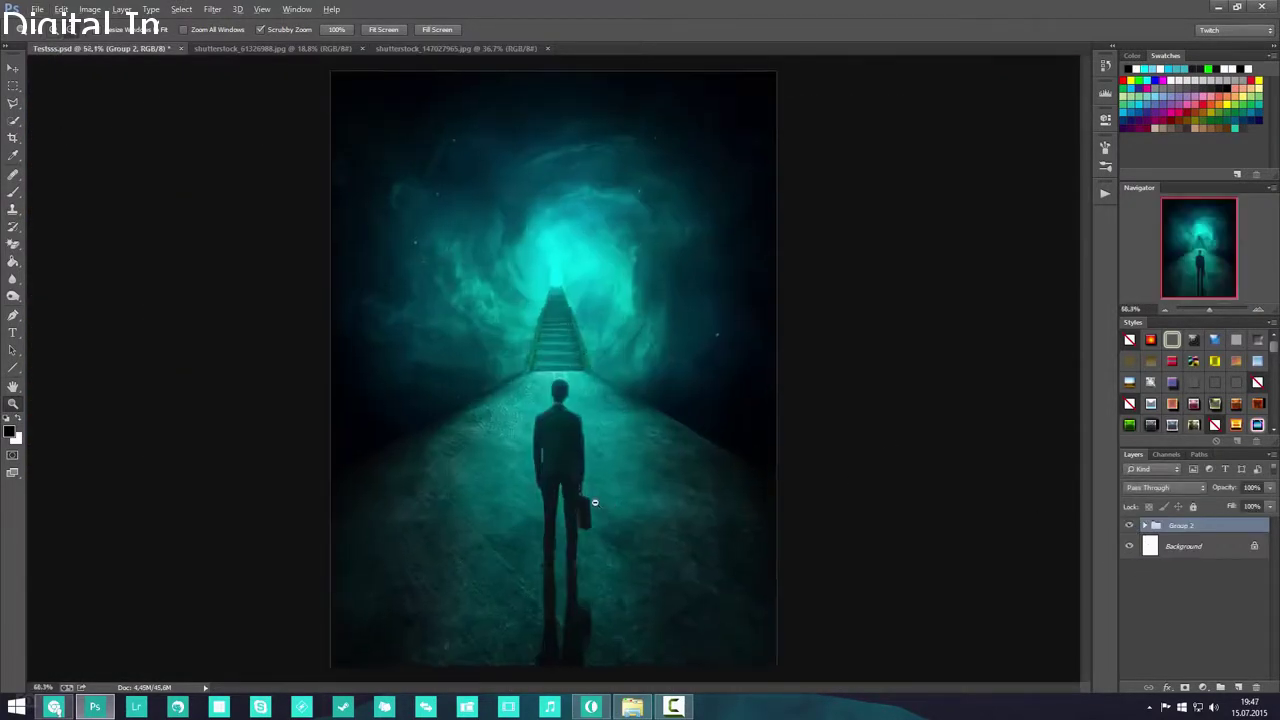
scroll(505, 523, down, 1)
scroll(505, 523, down, 1)
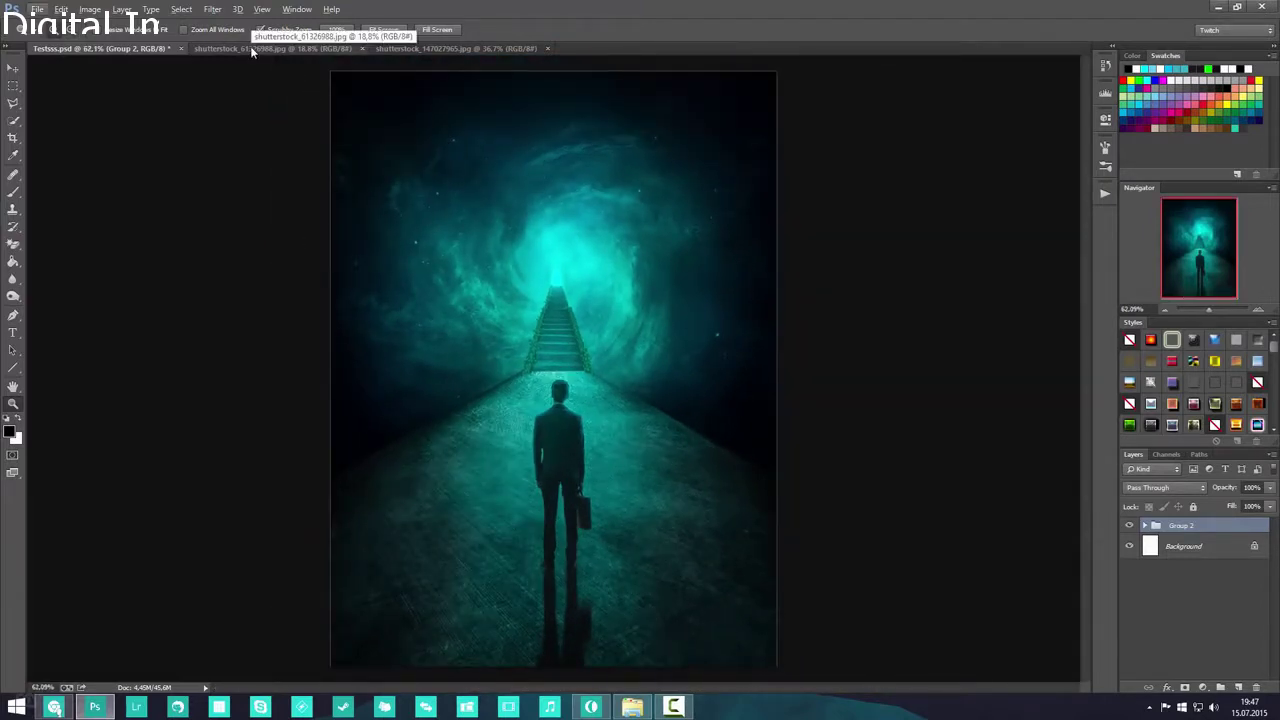
click(251, 51)
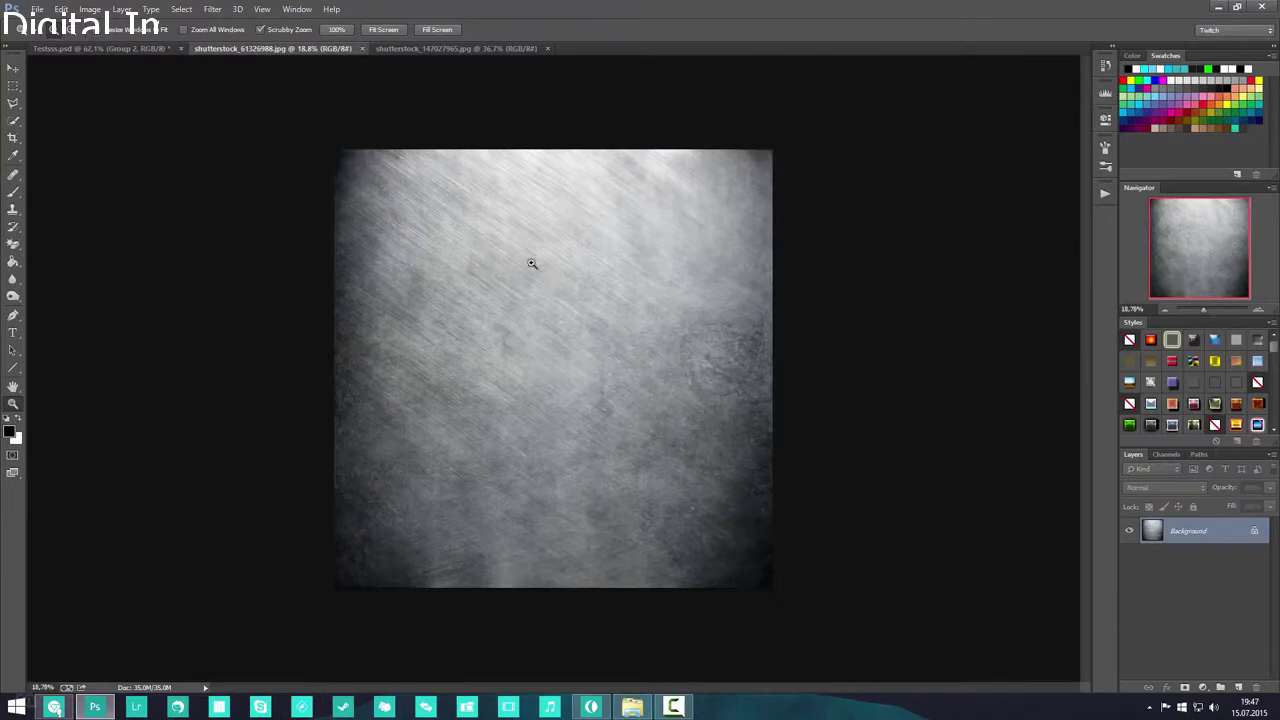
scroll(565, 297, up, 3)
scroll(565, 297, down, 3)
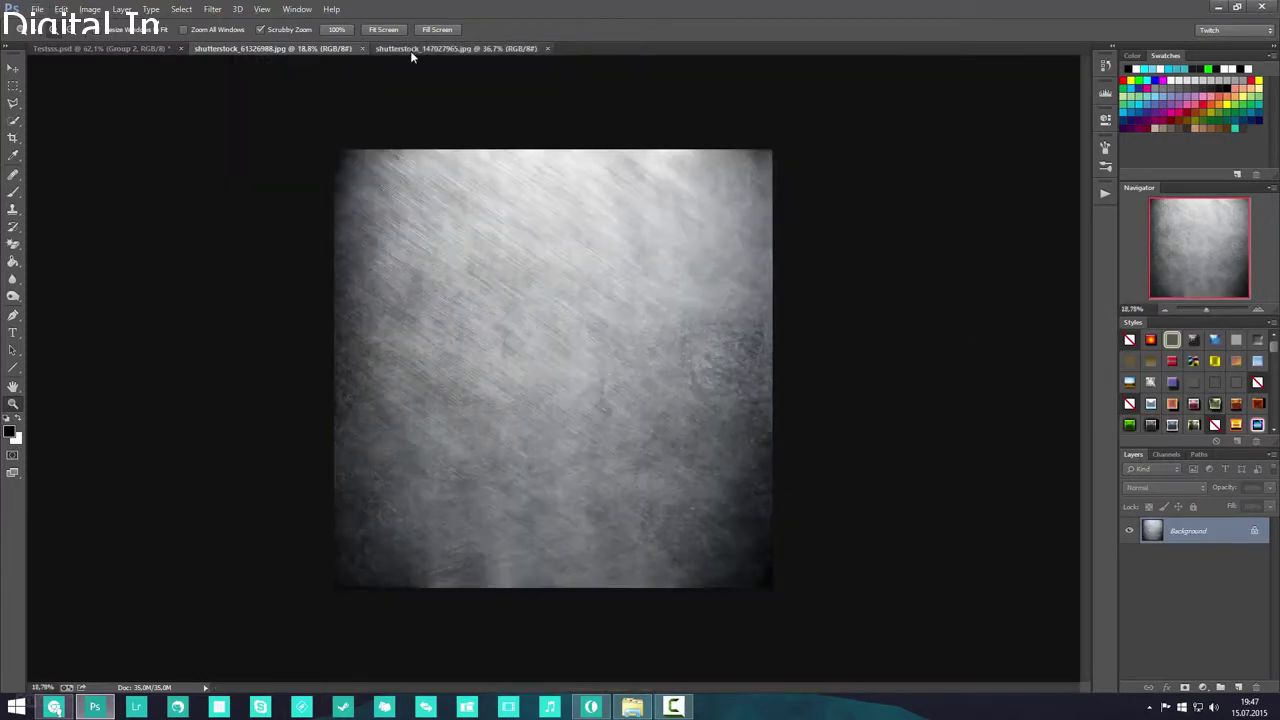
click(412, 49)
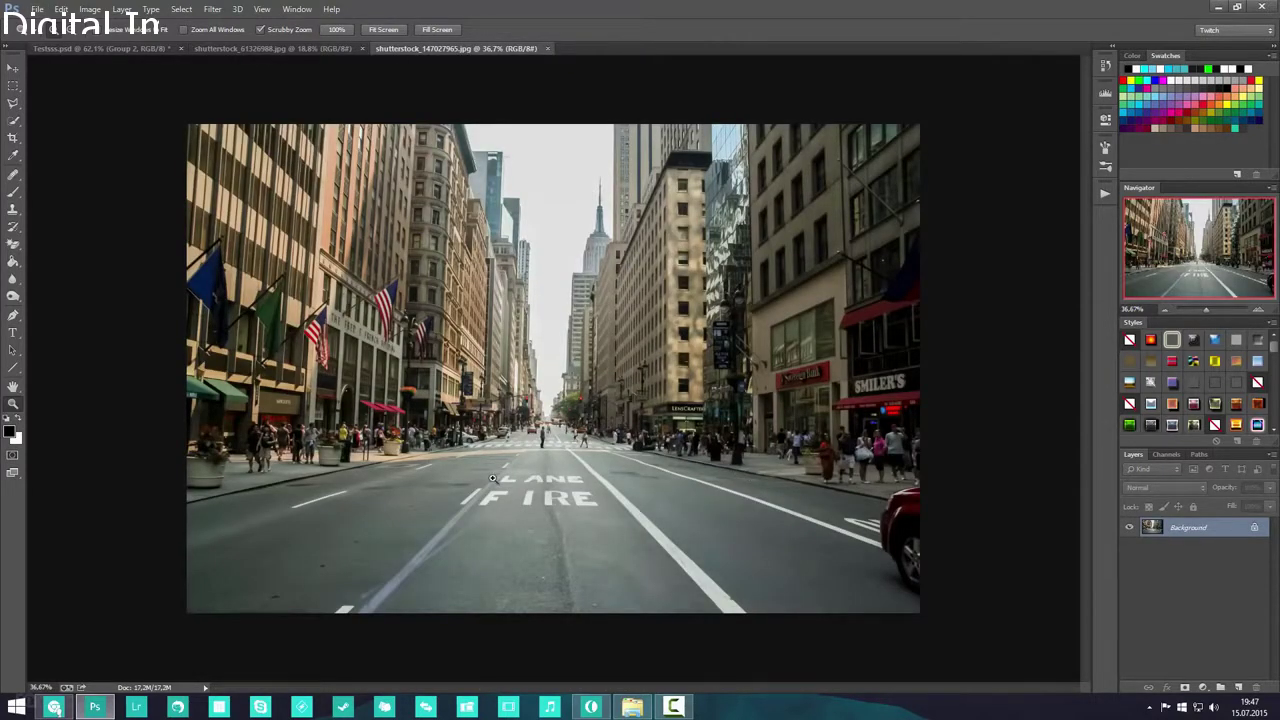
- Select the entire metal texture image, and hide Group 2 in Testss.psd
click(306, 49)
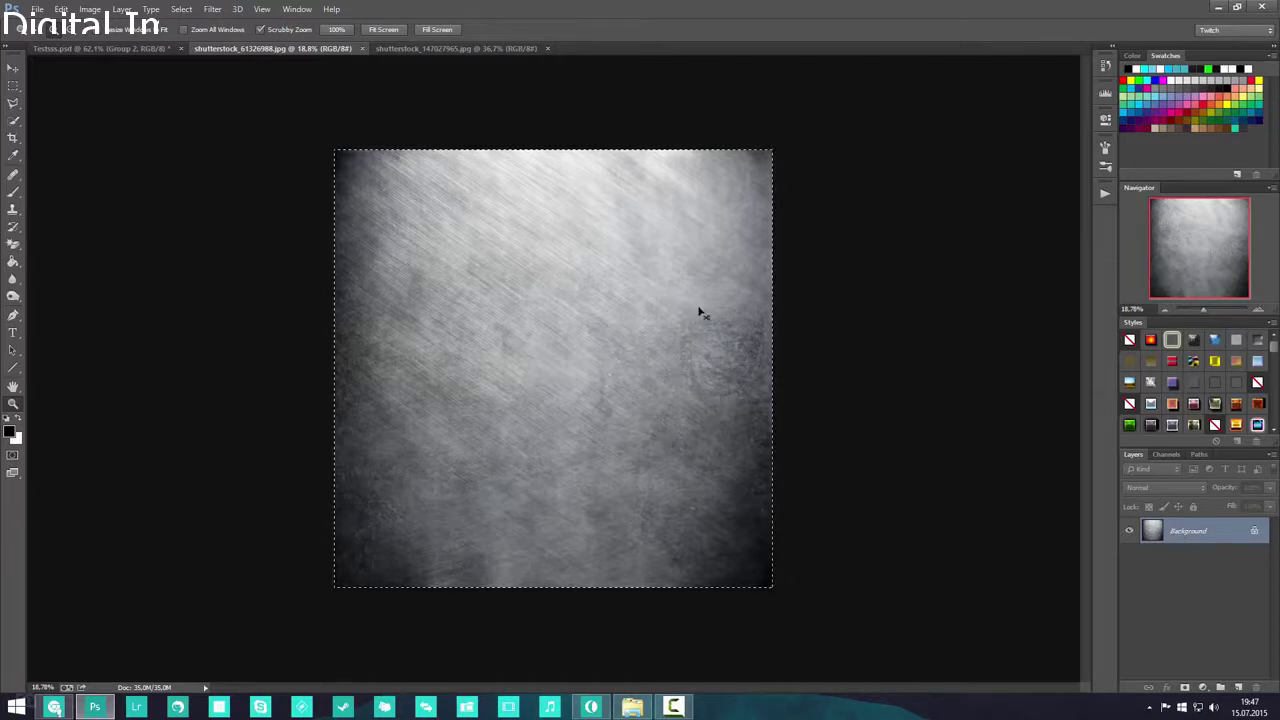
key(ctrl+a)
click(132, 47)
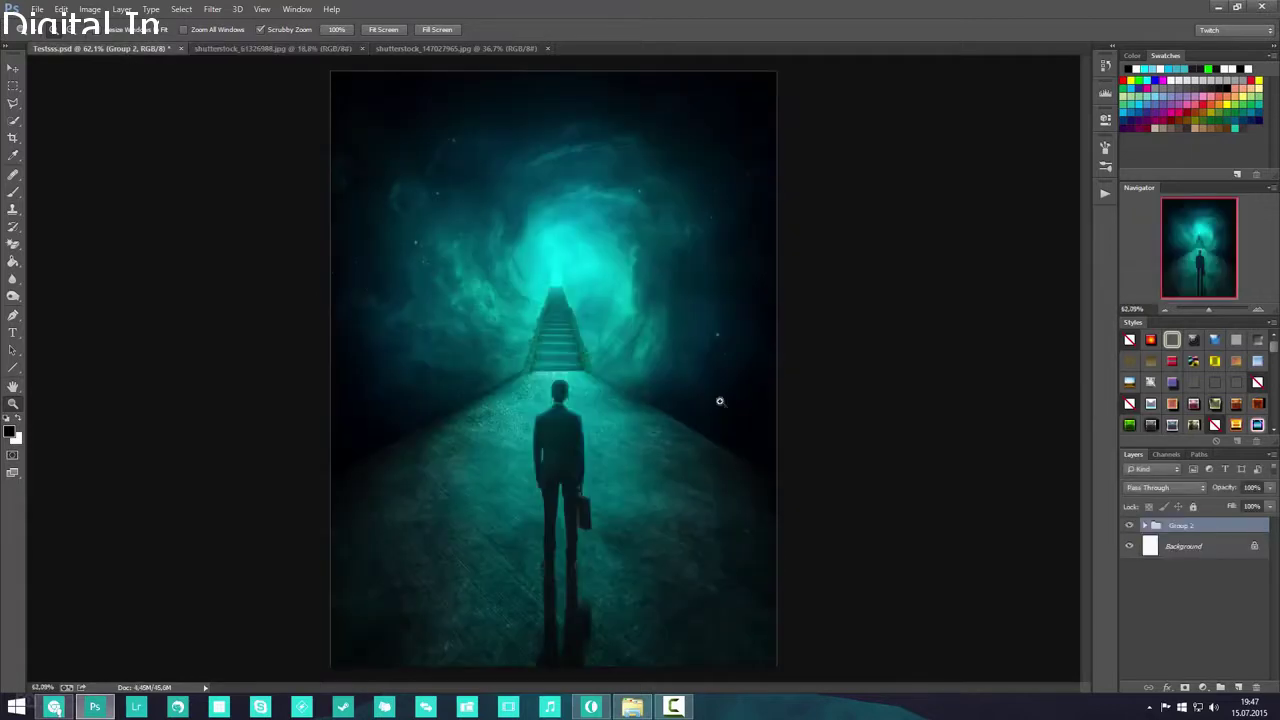
click(1129, 525)
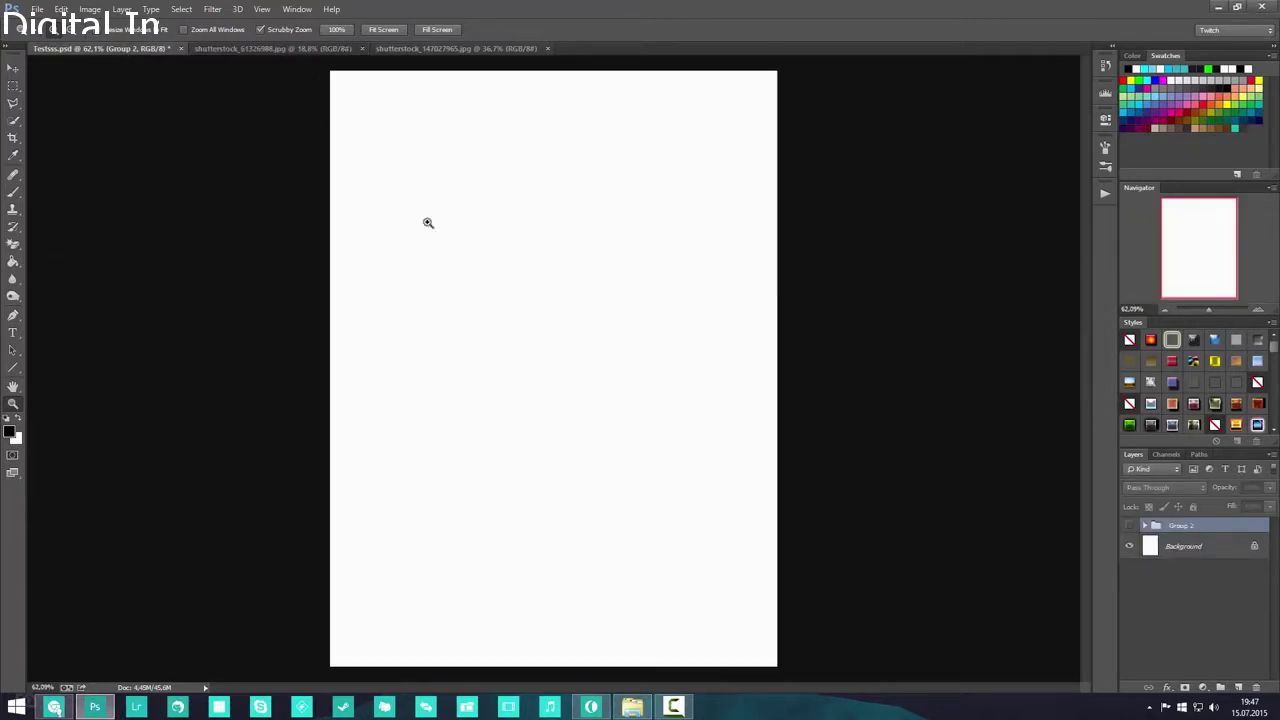
- Check the pixel dimensions of Testss.psd in Image Size without changing them
click(90, 9)
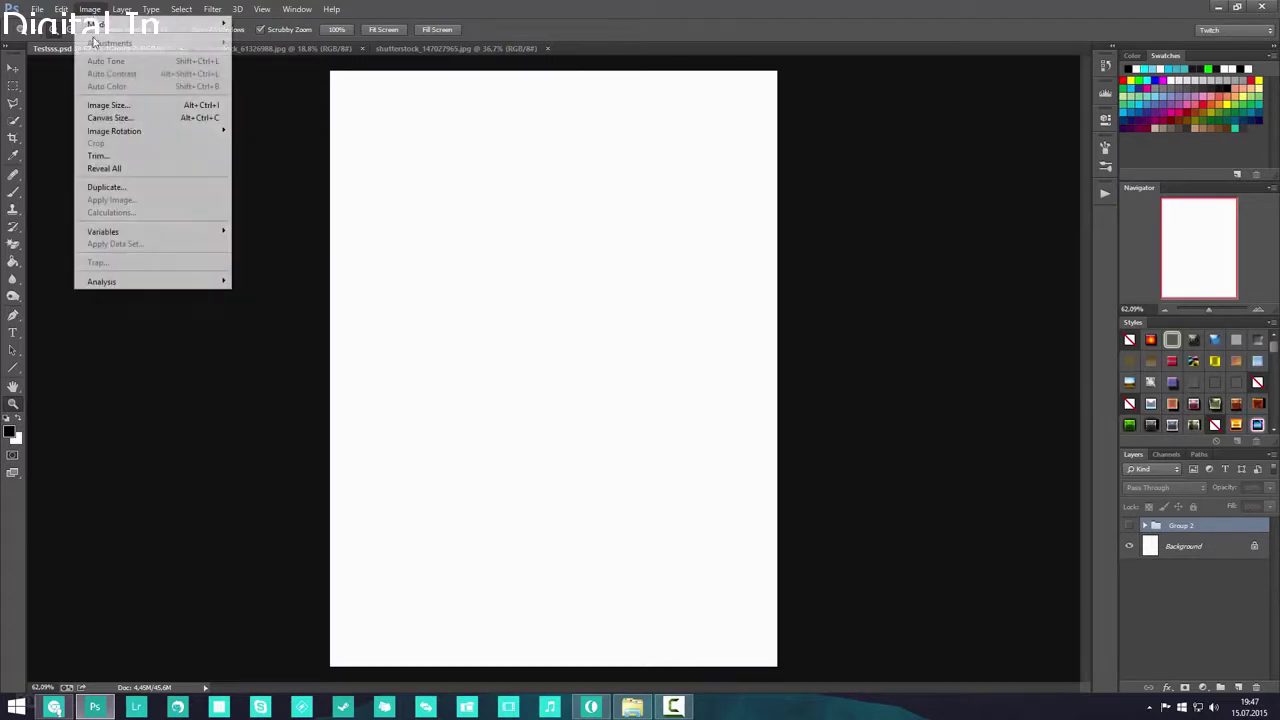
click(136, 106)
click(729, 245)
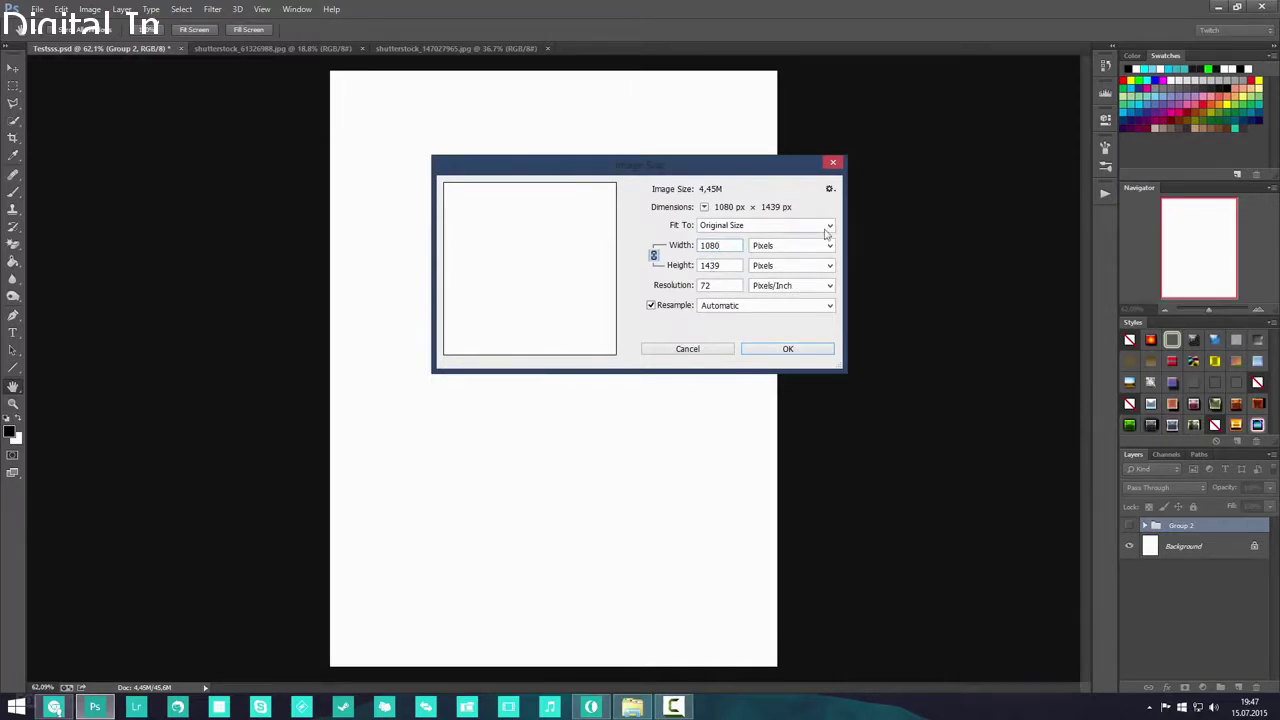
click(835, 163)
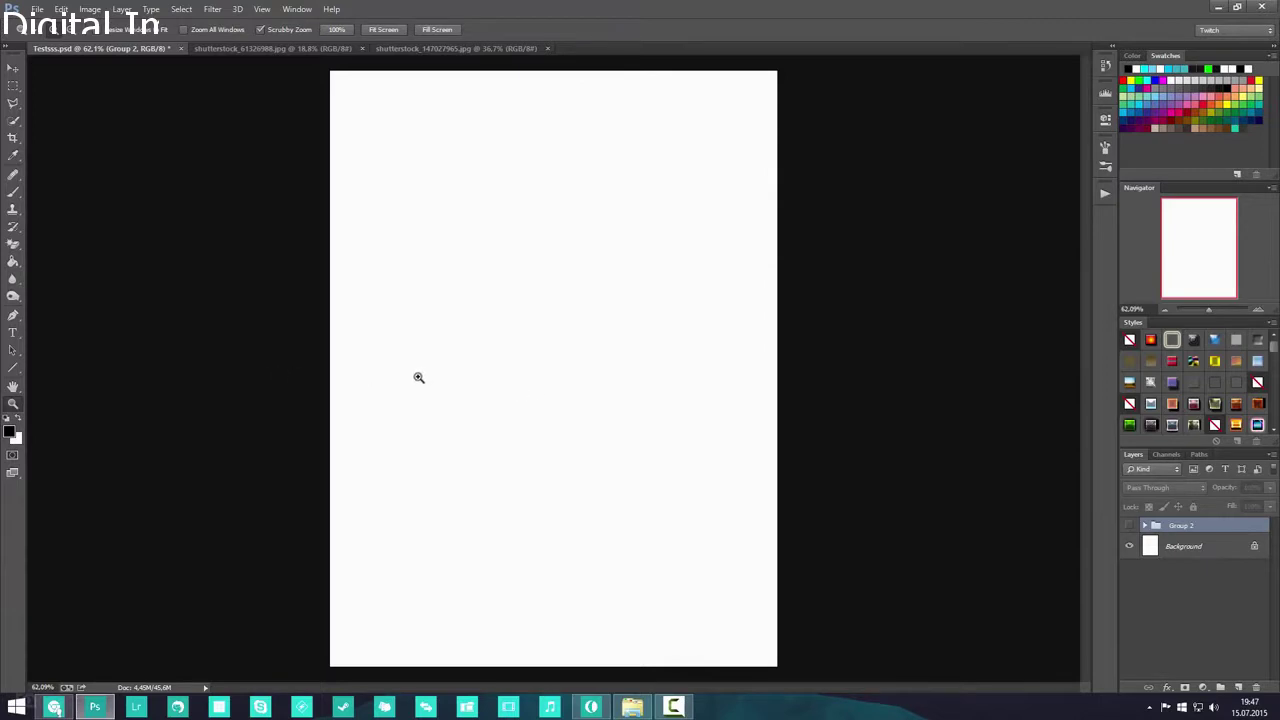
- Place the shutterstock_61326988 texture into Testss.psd and move it down to the lower part of the canvas
alt+click(442, 216)
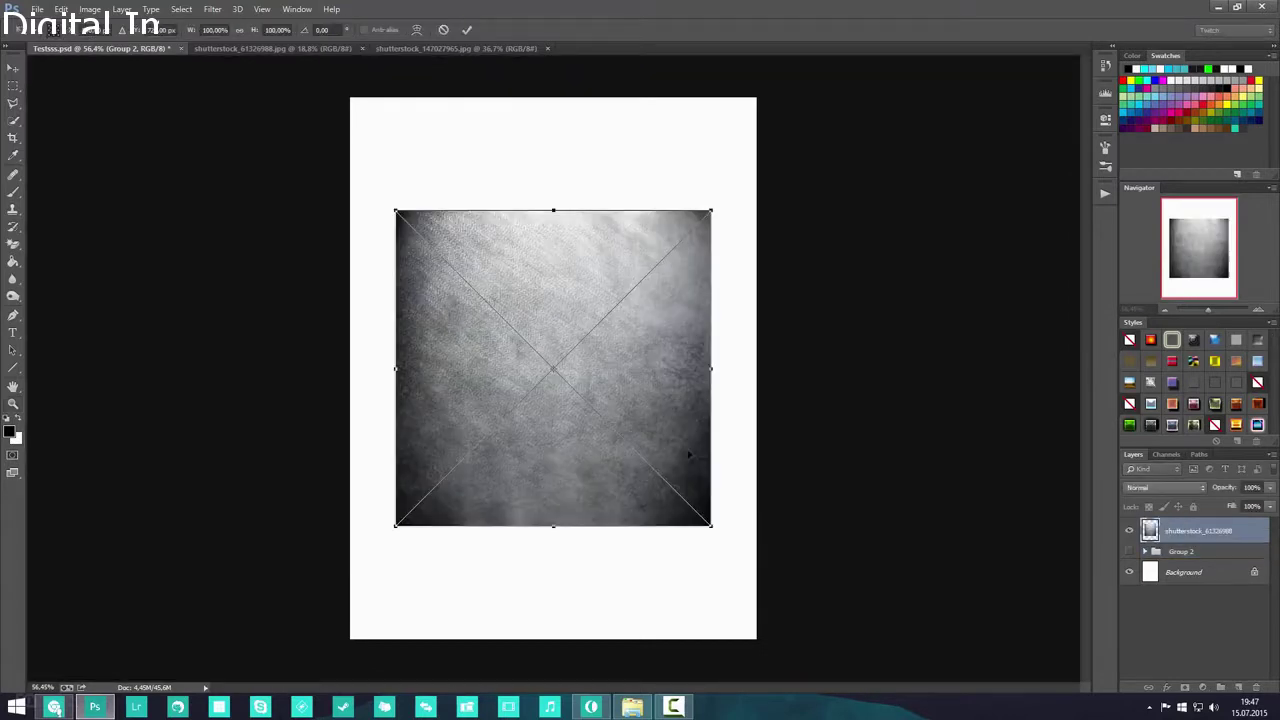
drag(658, 430, 655, 506)
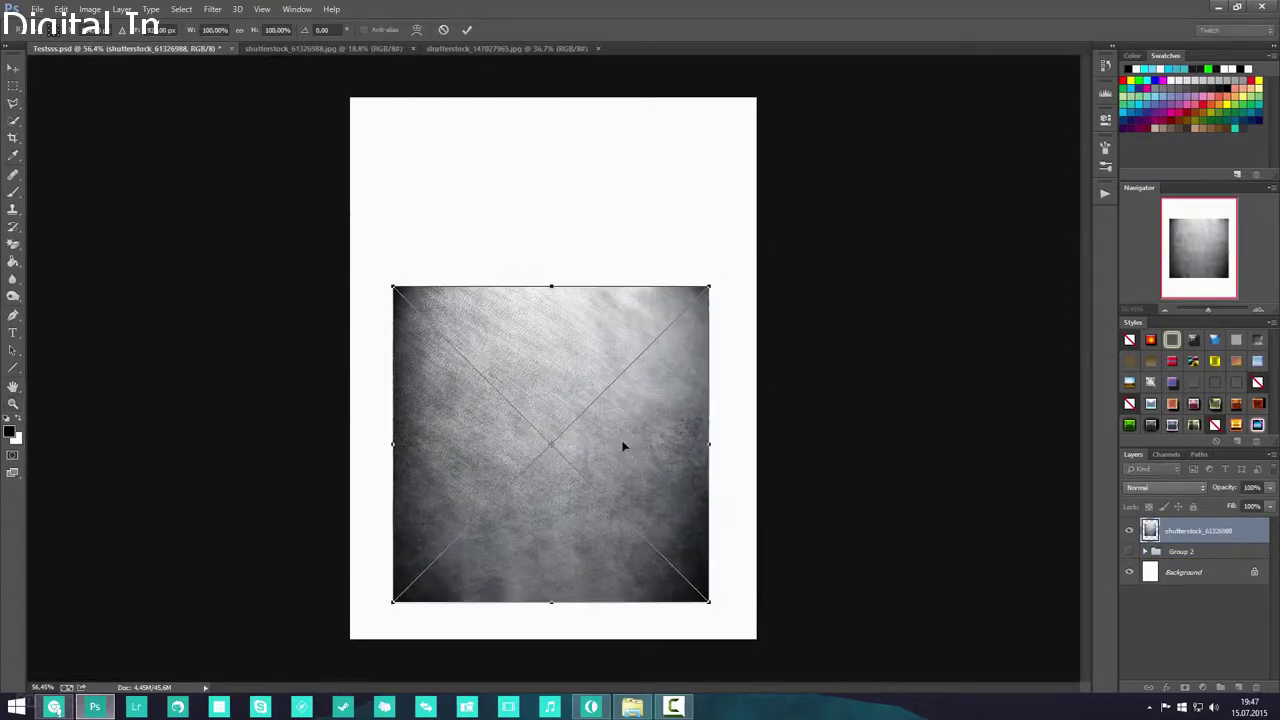
scroll(757, 440, down, 3)
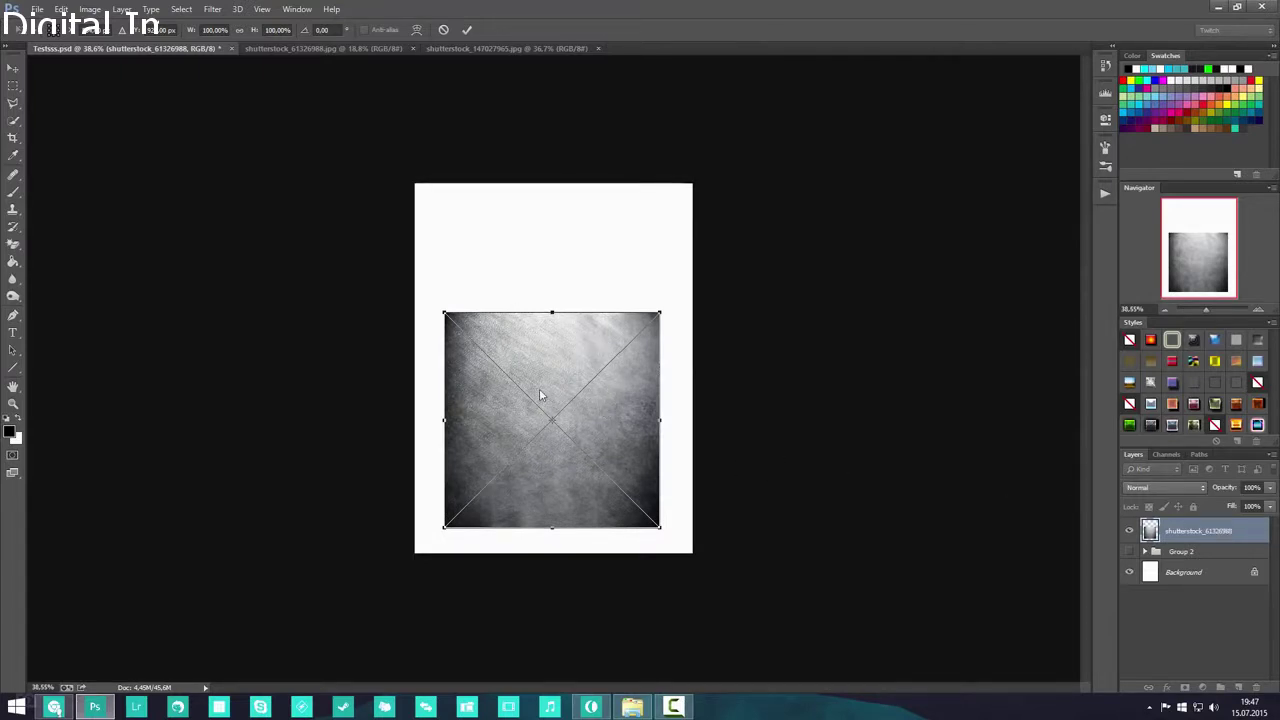
- Transform the placed texture with Perspective into a receding road, widening its base far beyond the canvas, narrowing its far end and lowering it
drag(660, 313, 699, 309)
key(ctrl+z)
right_click(611, 407)
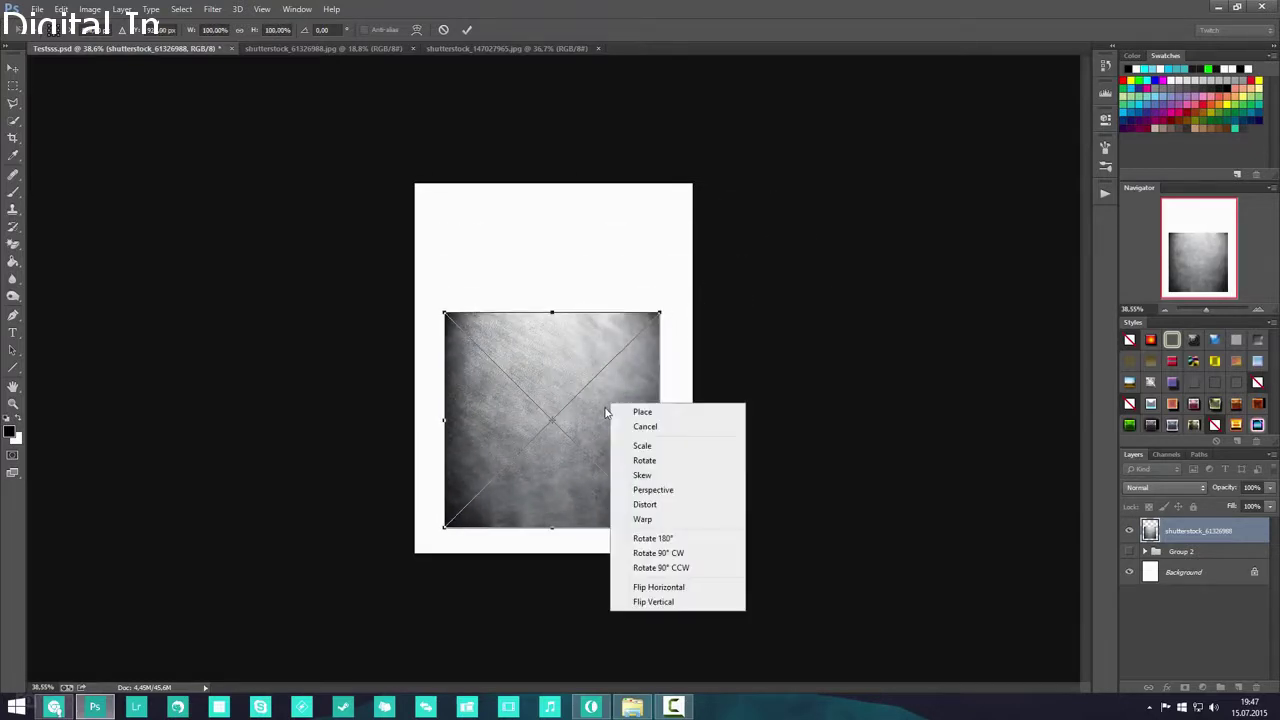
click(683, 494)
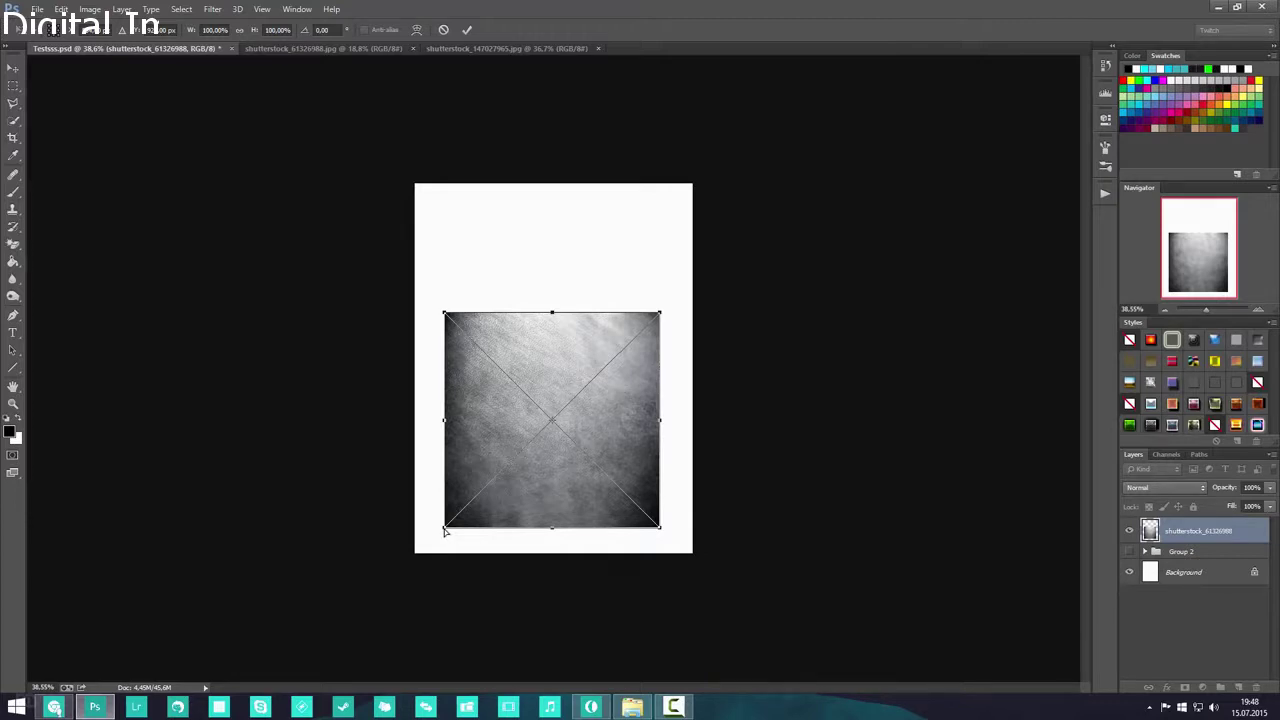
drag(445, 531, 50, 525)
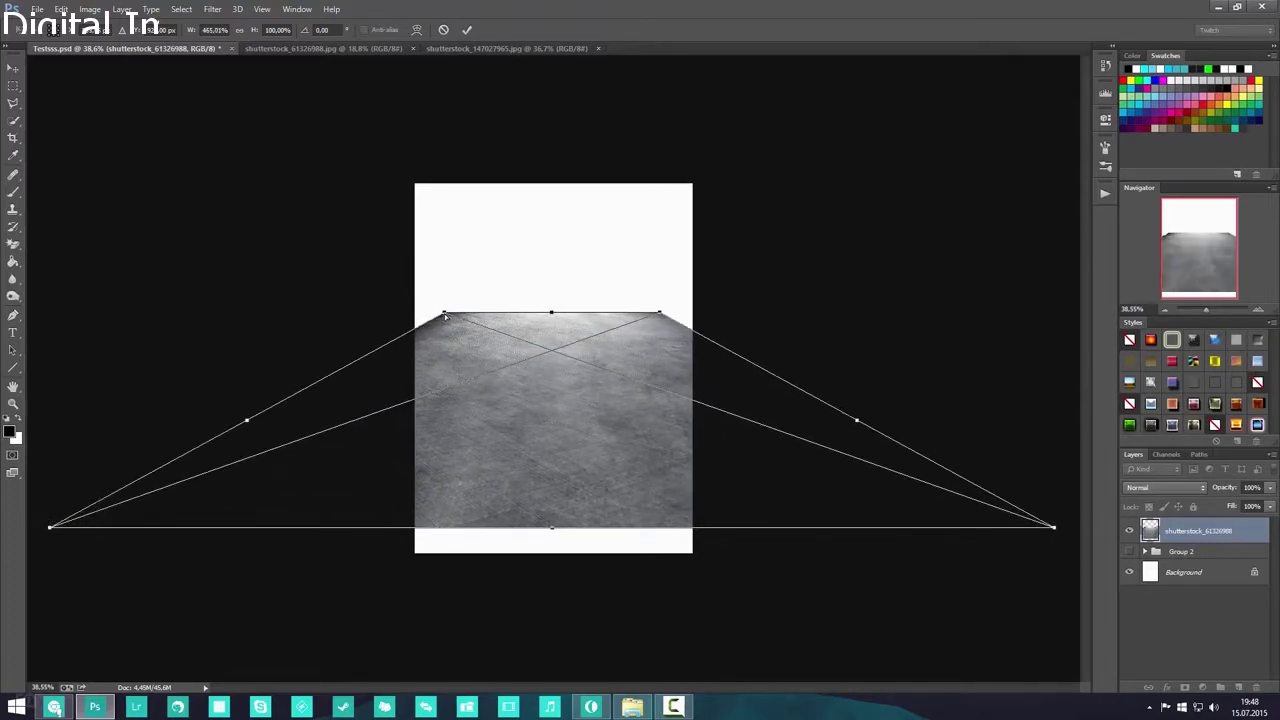
drag(447, 316, 537, 337)
drag(605, 406, 608, 488)
key(Return)
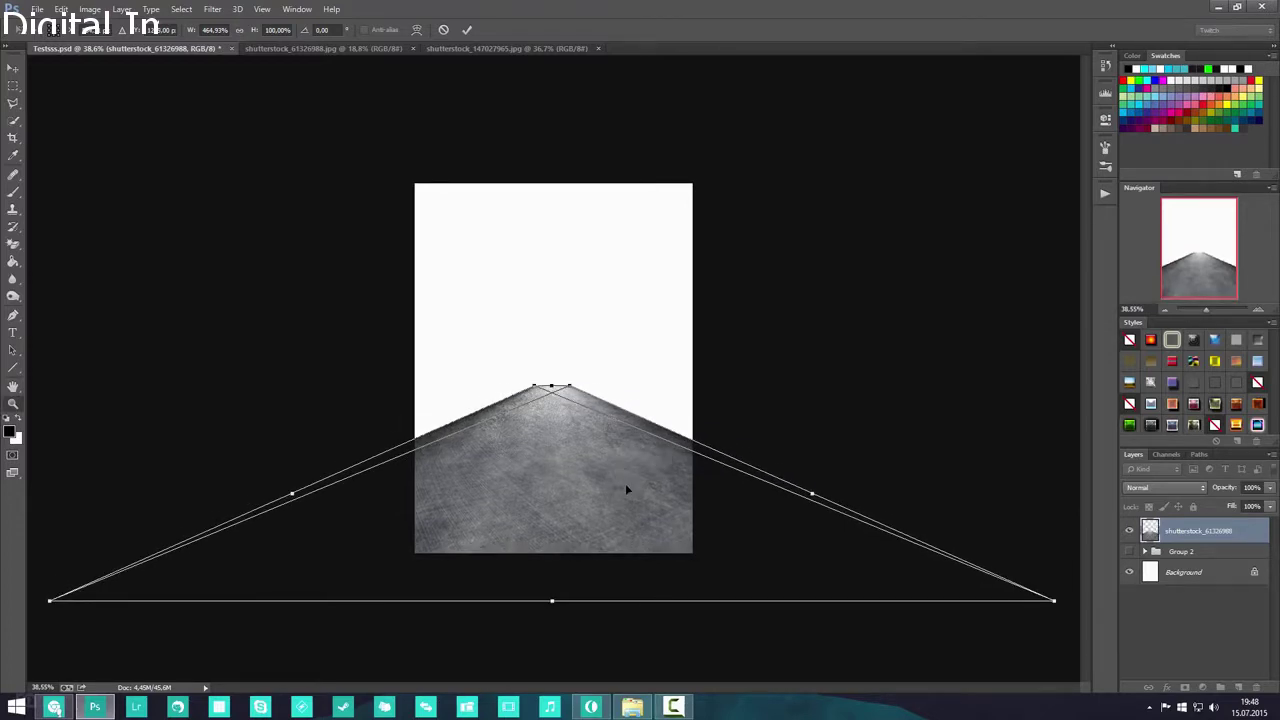
- Examine the perspective and edges of the textured ground at several magnifications
scroll(616, 422, up, 1)
scroll(543, 430, up, 5)
scroll(540, 431, down, 5)
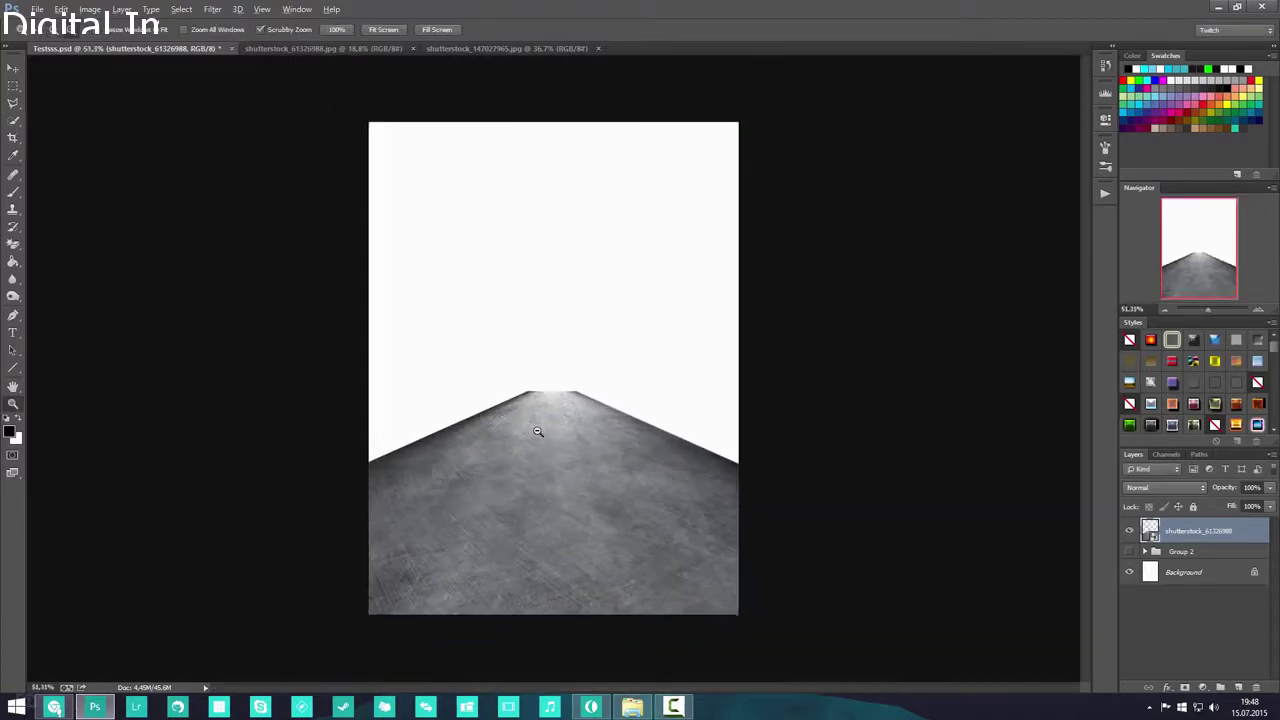
scroll(540, 429, down, 4)
scroll(543, 466, up, 7)
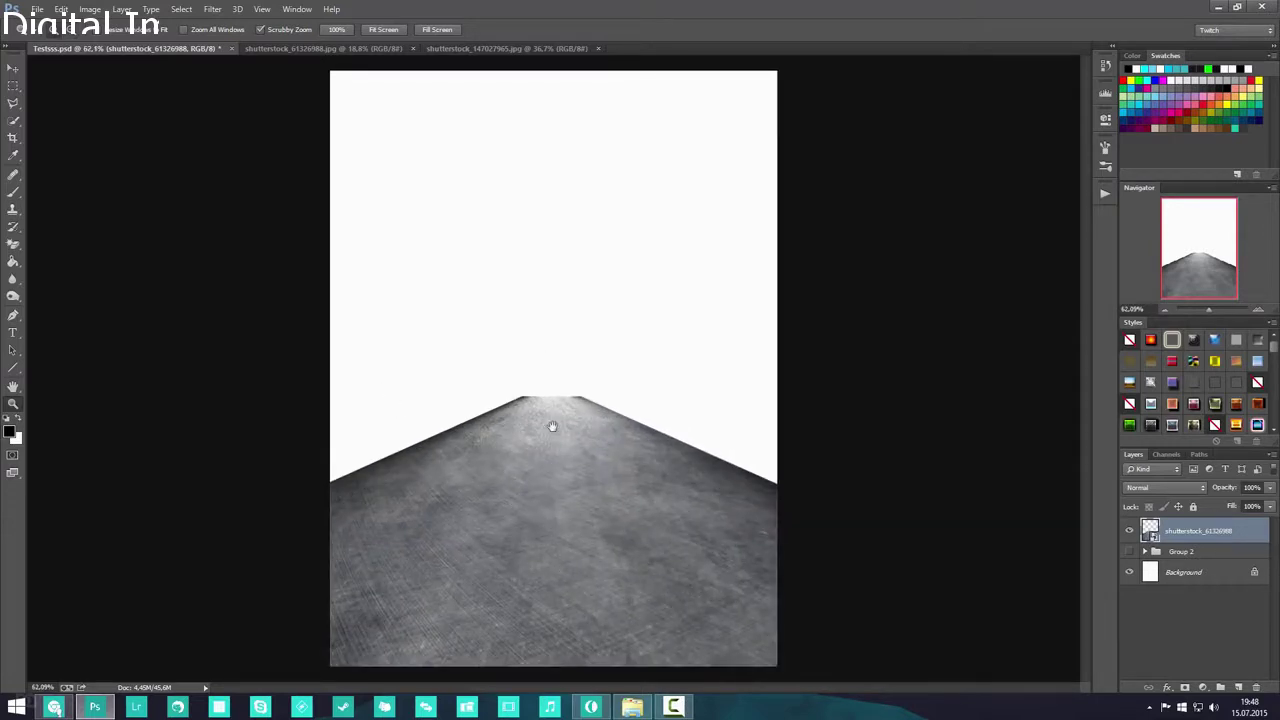
click(1194, 551)
click(1196, 531)
alt+click(430, 312)
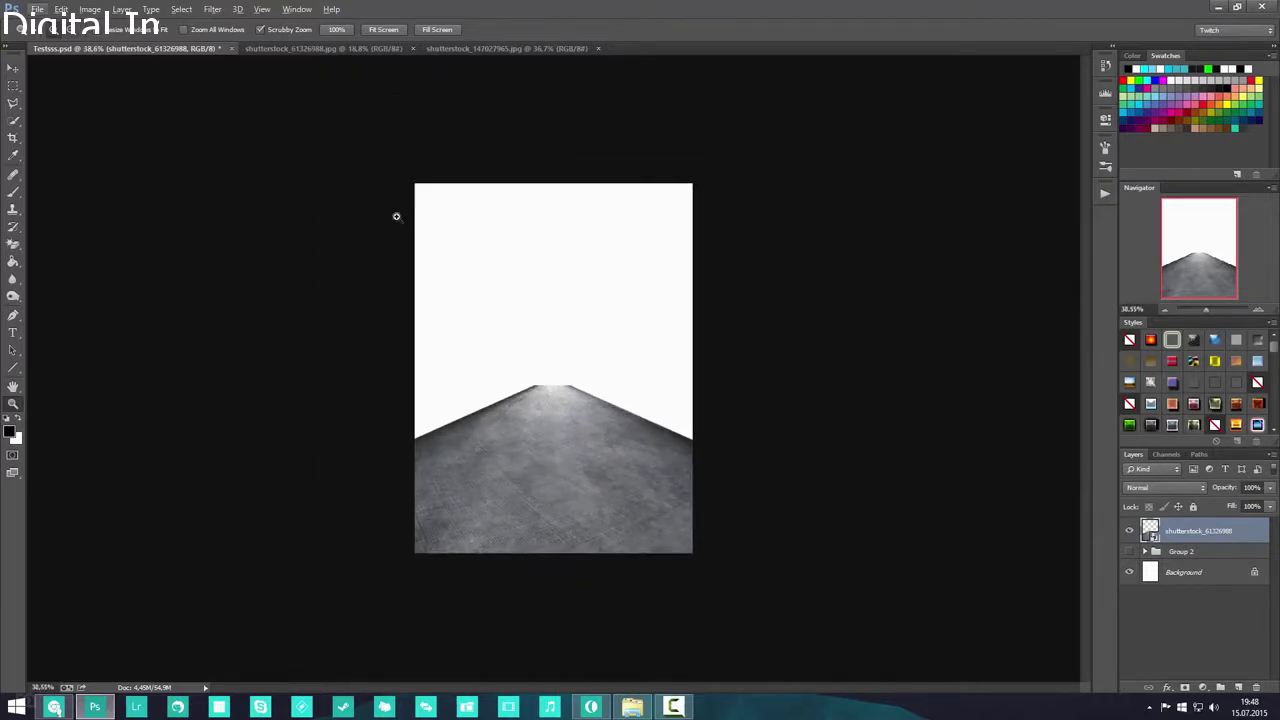
- Outline the far stretch of the street's road surface in shutterstock_147027965.jpg with the Polygonal Lasso
click(443, 49)
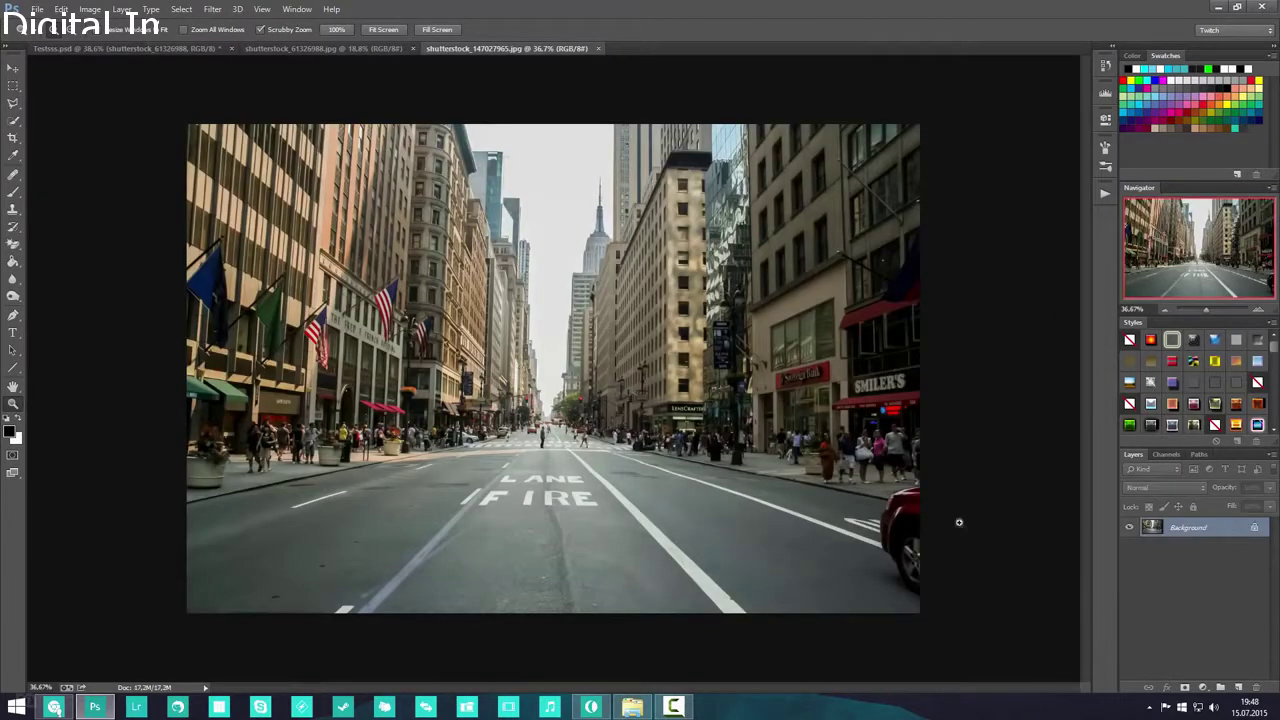
click(14, 106)
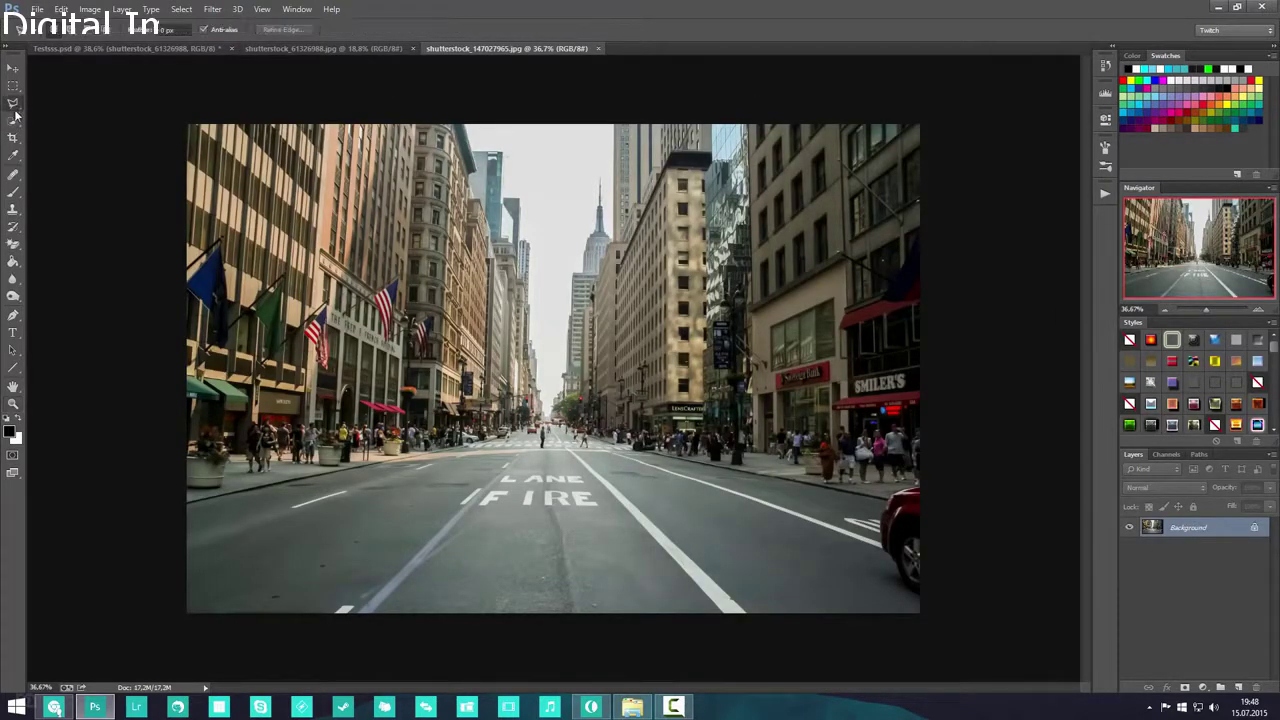
drag(16, 110, 66, 118)
click(186, 502)
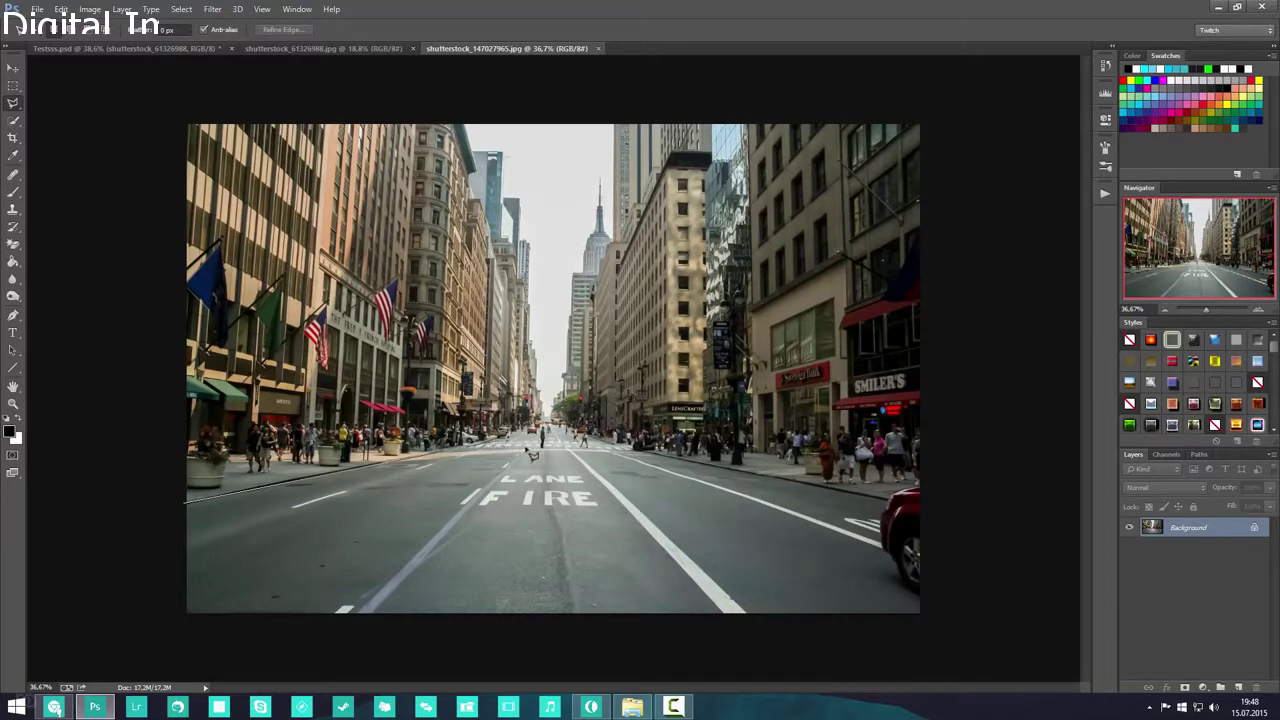
click(508, 441)
click(732, 442)
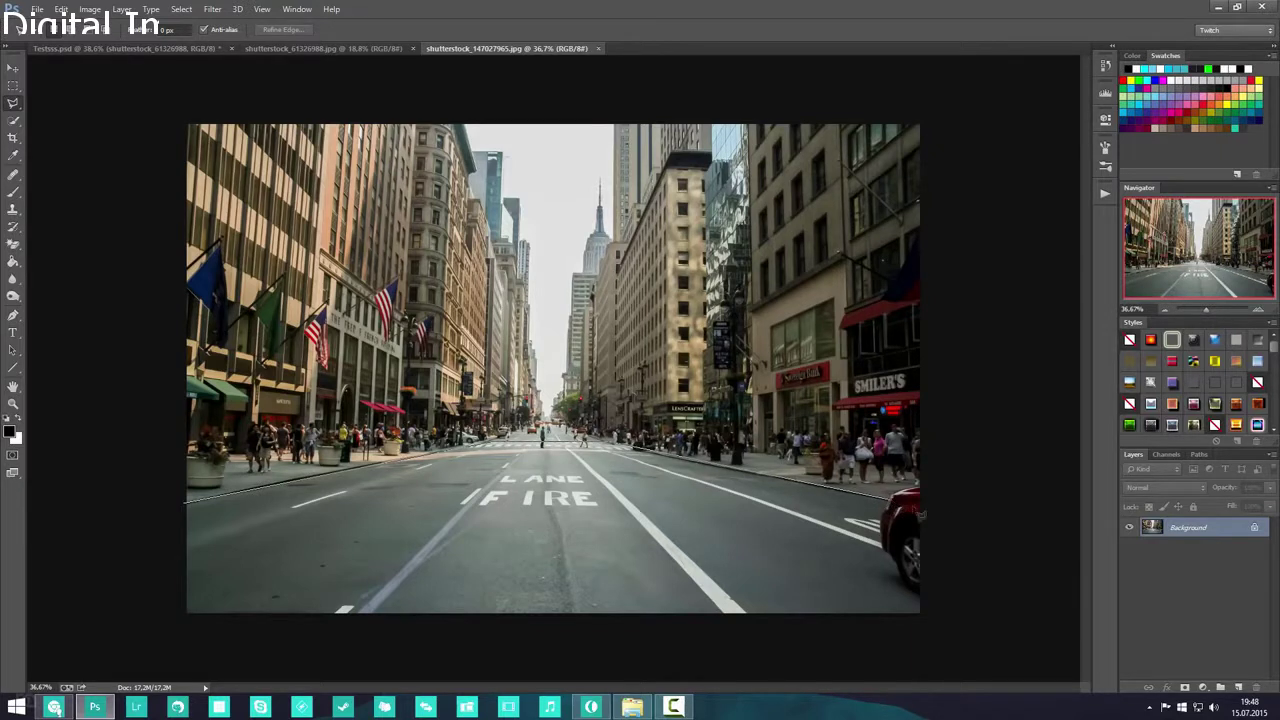
click(944, 513)
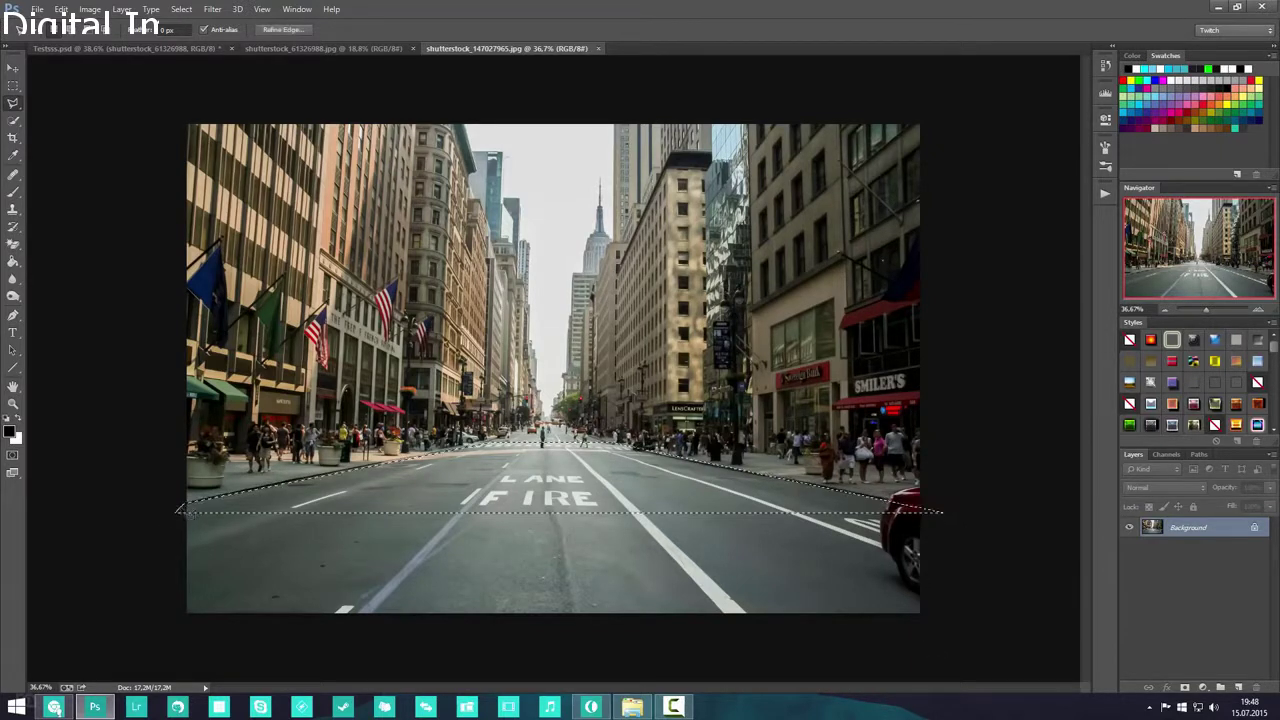
click(178, 509)
- Try the copied street section over the far end of the textured ground in Testss.psd and remove it
click(172, 50)
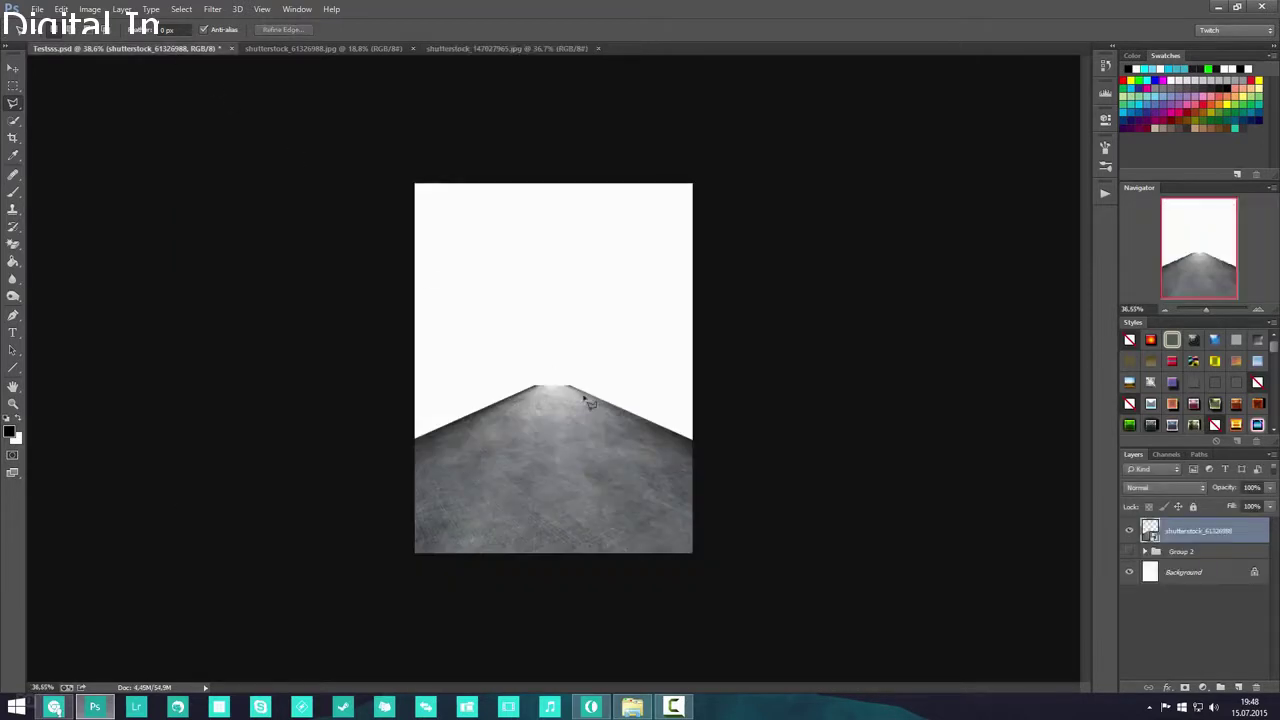
key(ctrl+v)
drag(666, 453, 578, 421)
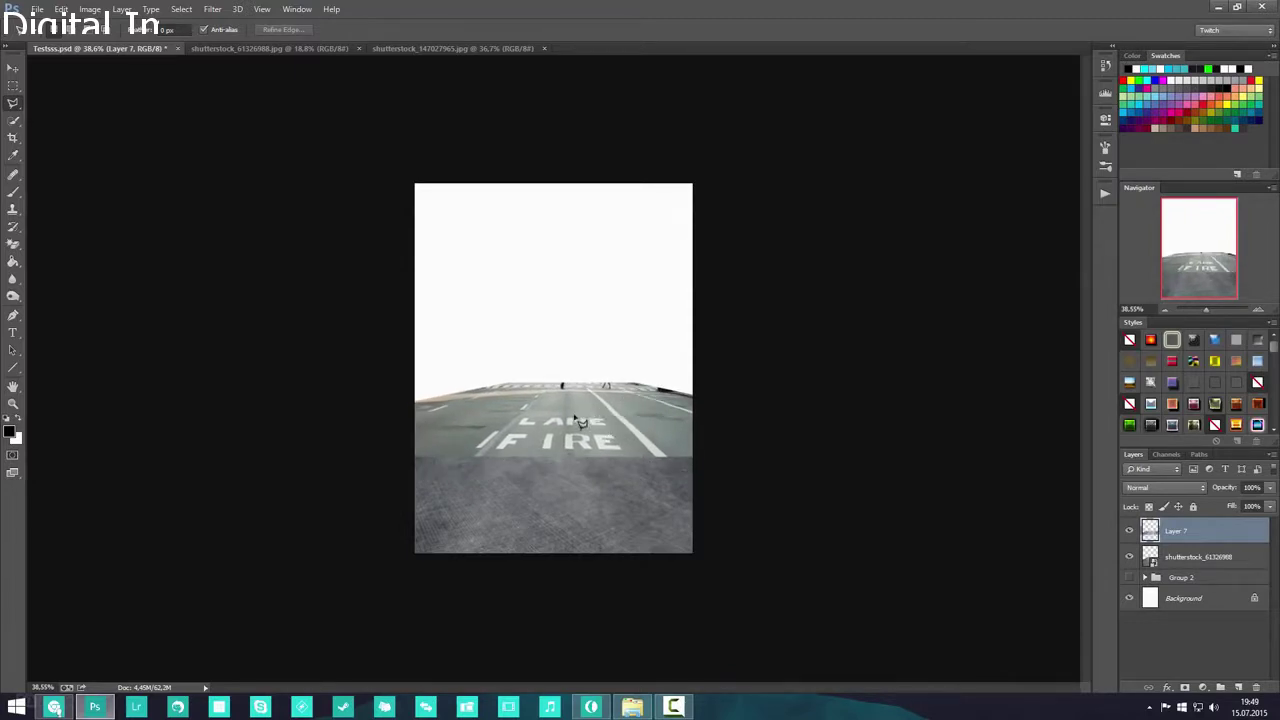
key(Delete)
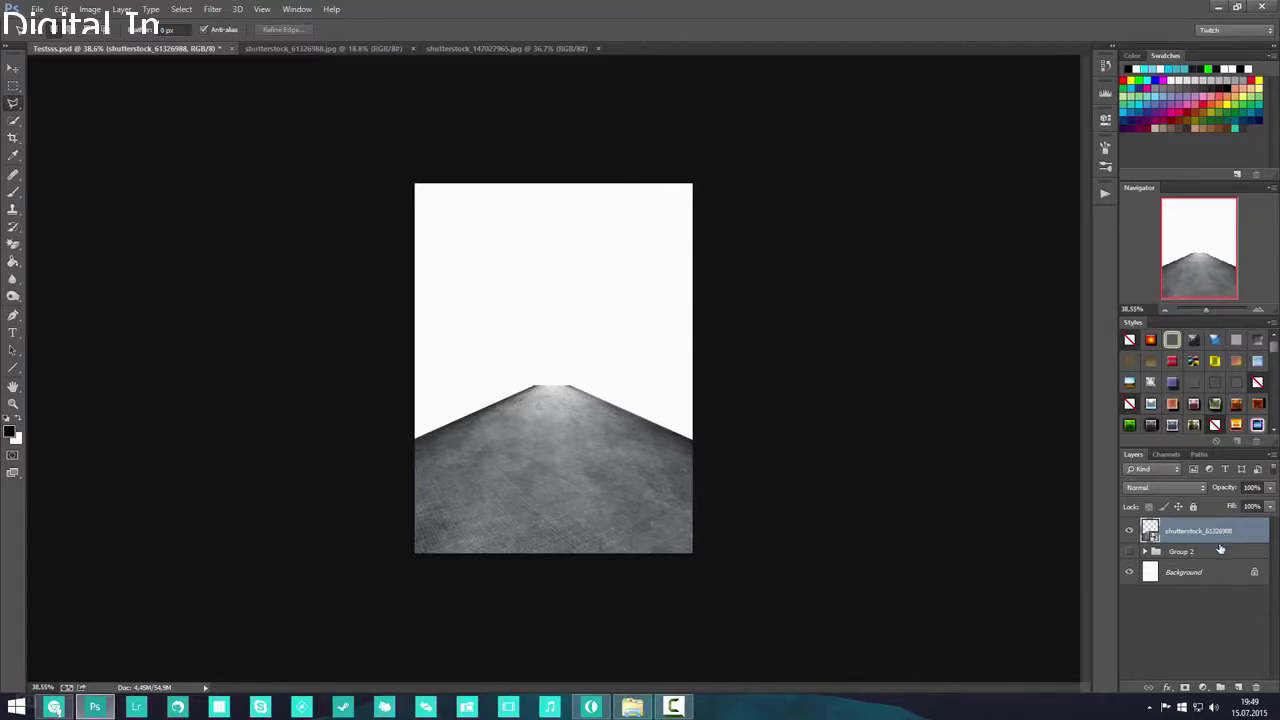
- Clear the road selection in shutterstock_147027965.jpg and close the street photo
click(452, 48)
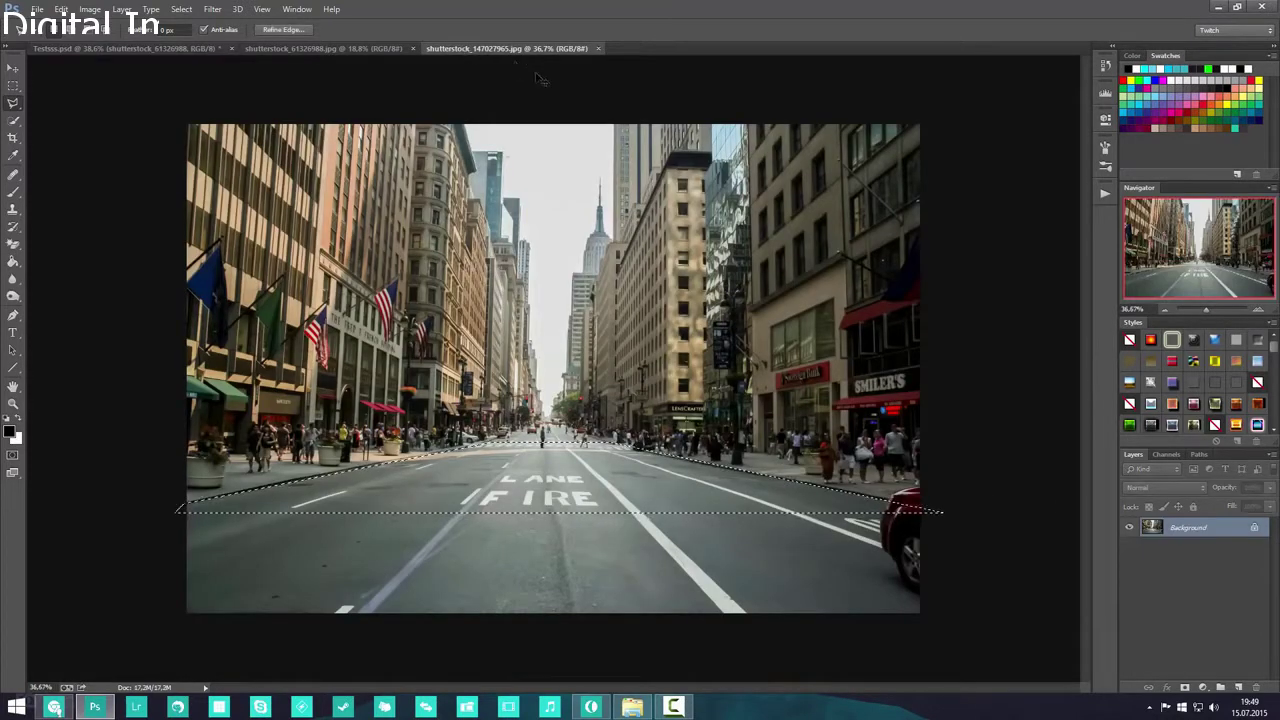
key(ctrl+d)
click(597, 48)
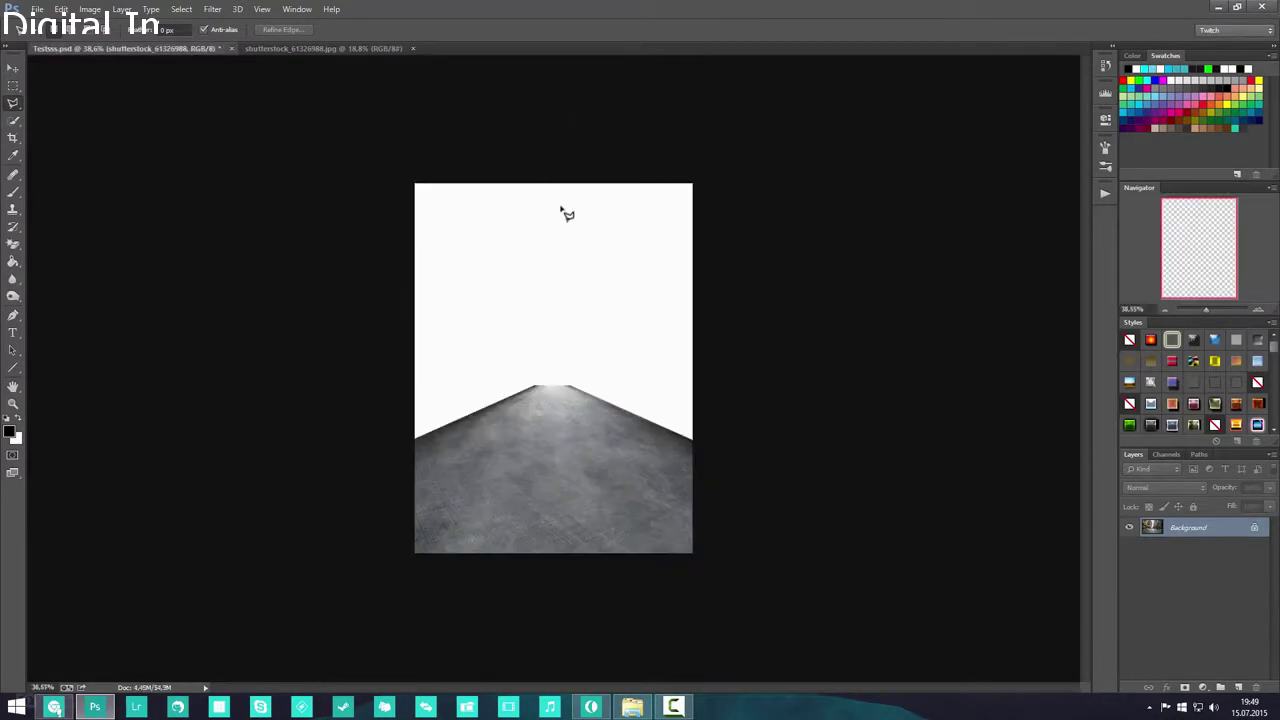
- Open the nebula photo shutterstock_163133528.jpg in place of the shutterstock_61326988.jpg texture file and copy the whole image
scroll(578, 463, up, 1)
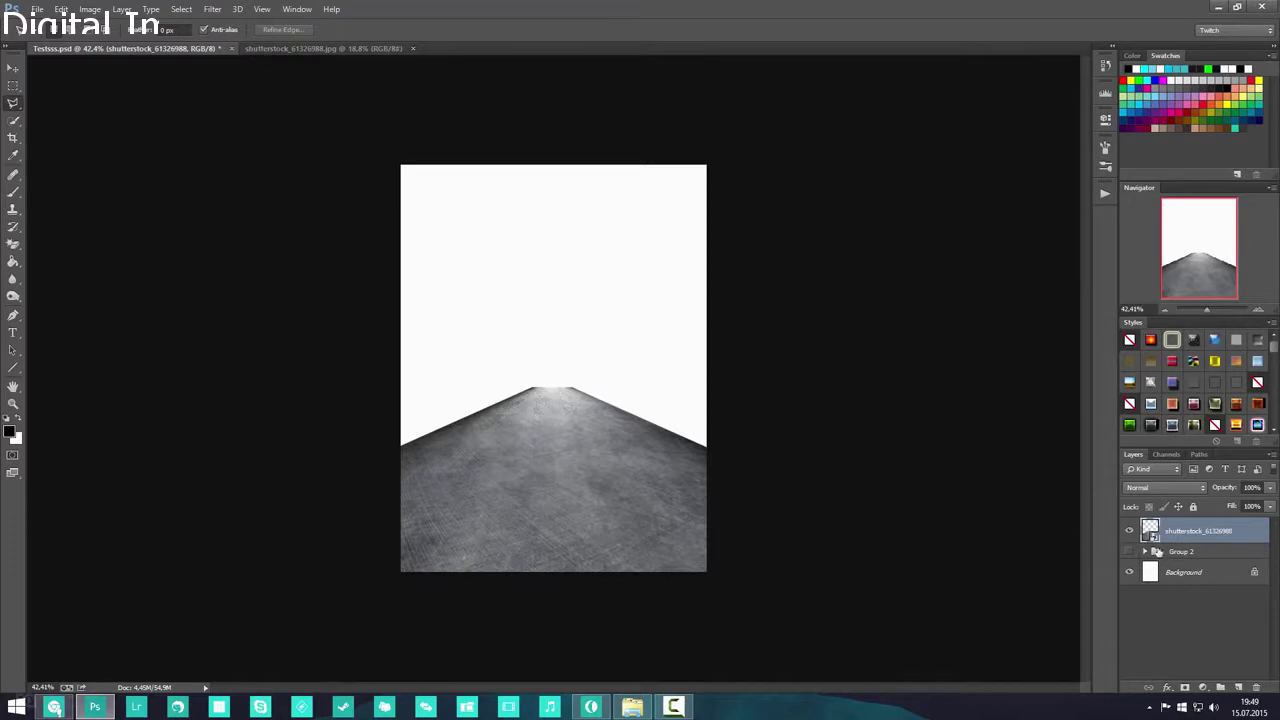
click(632, 710)
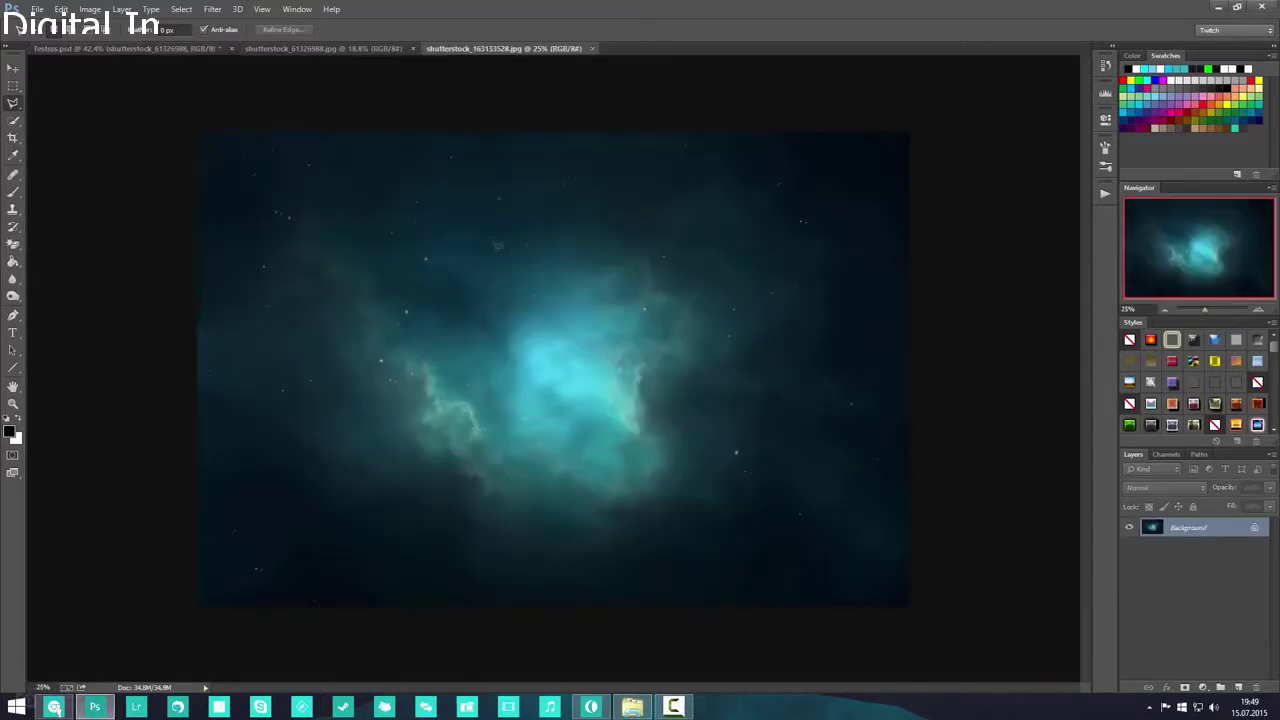
click(400, 47)
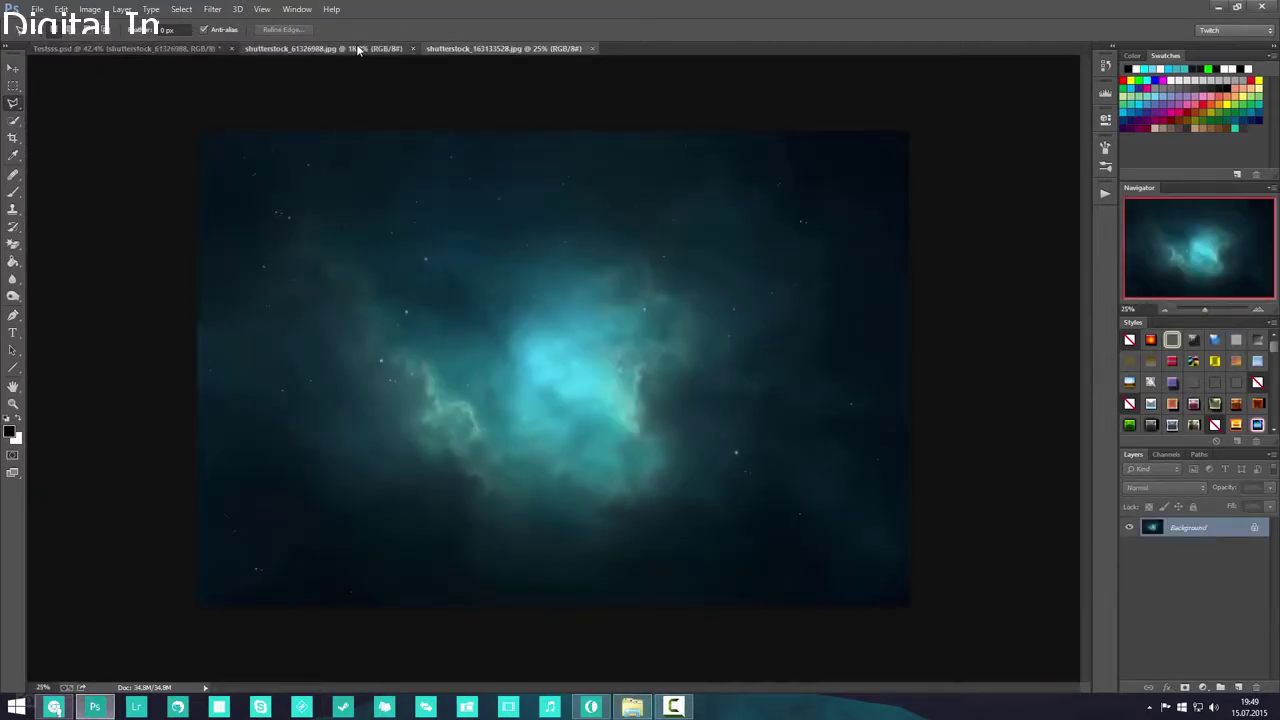
click(412, 48)
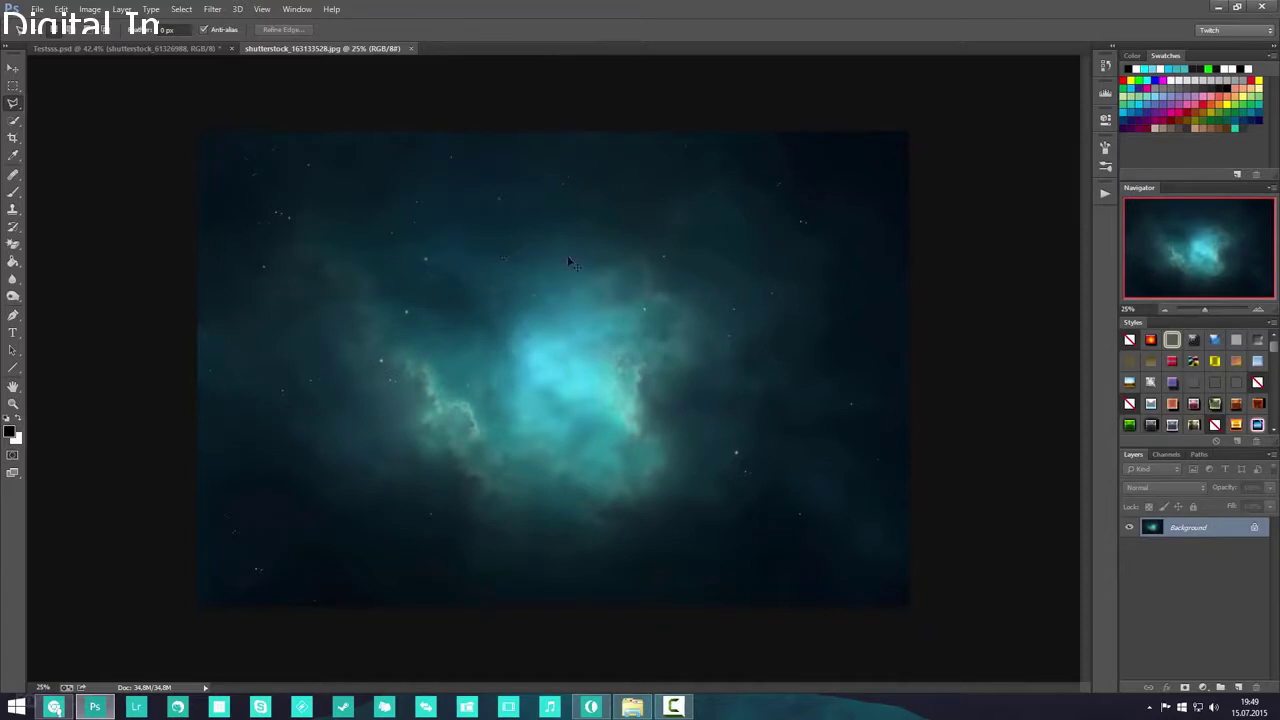
key(ctrl+a)
click(128, 47)
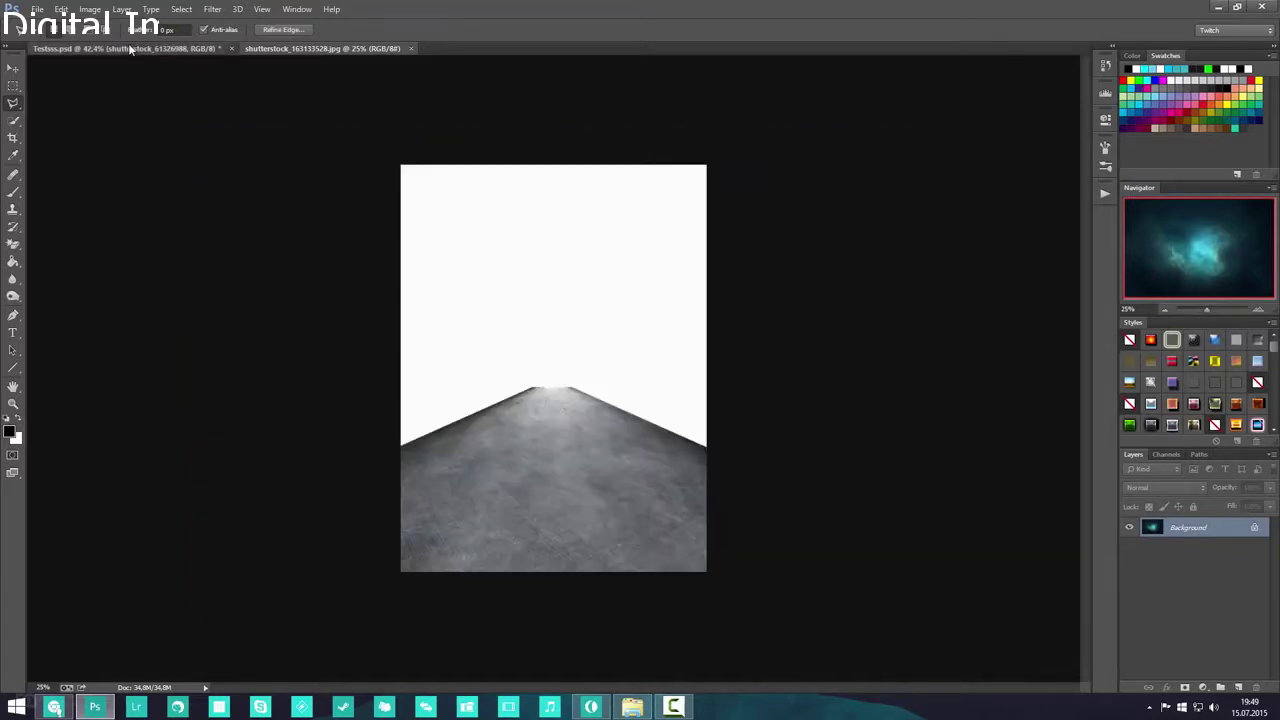
- Rename the ground texture layer in Testss.psd to Road and paste the nebula image directly beneath it
click(1207, 554)
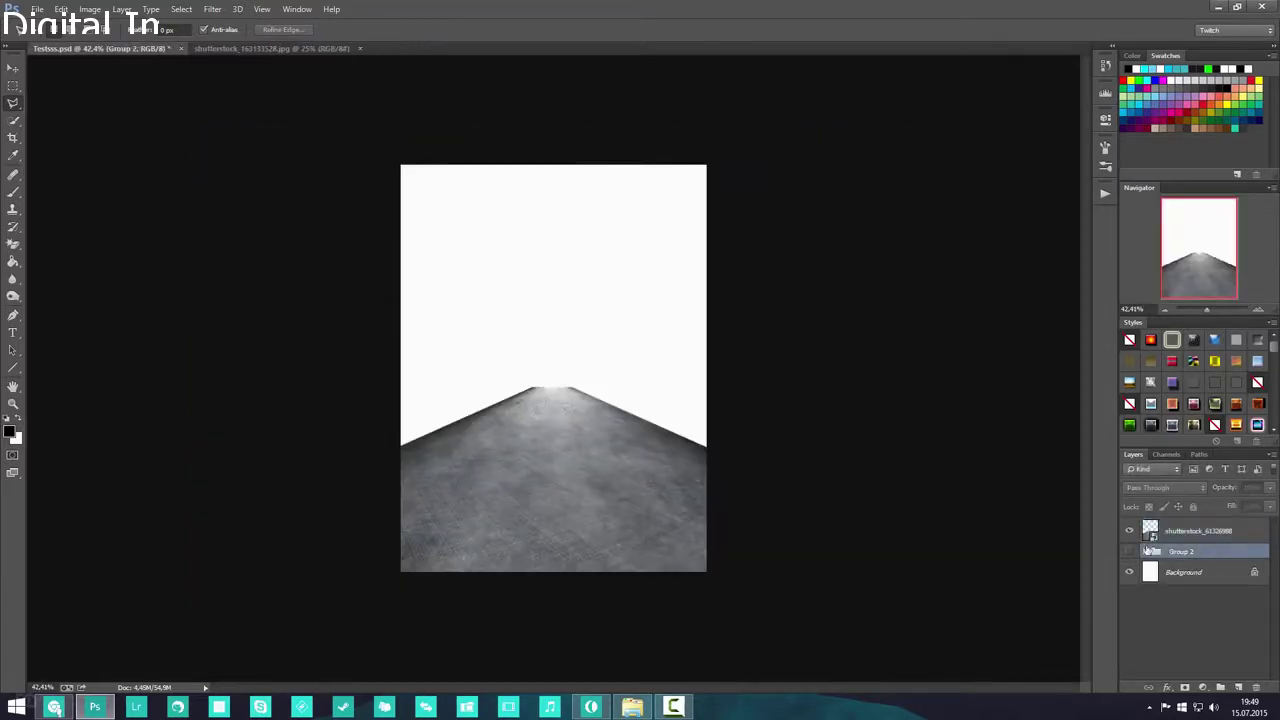
double_click(1194, 532)
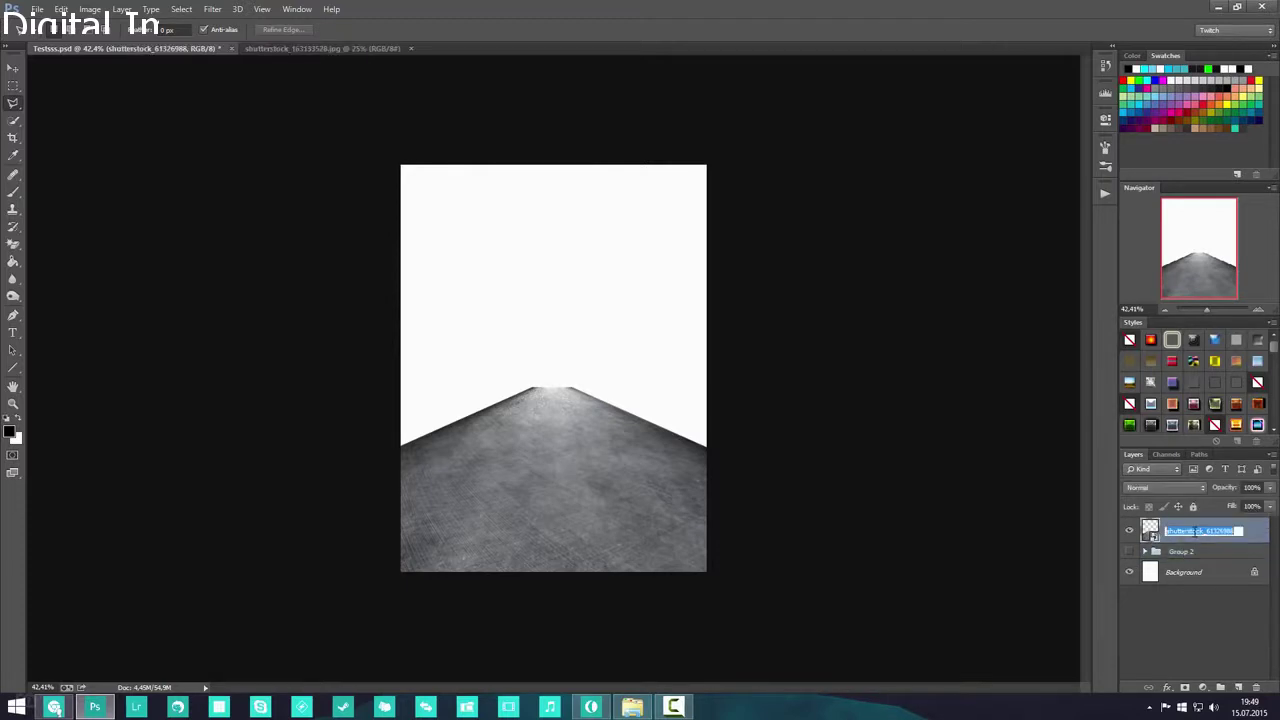
text(Road)
key(Return)
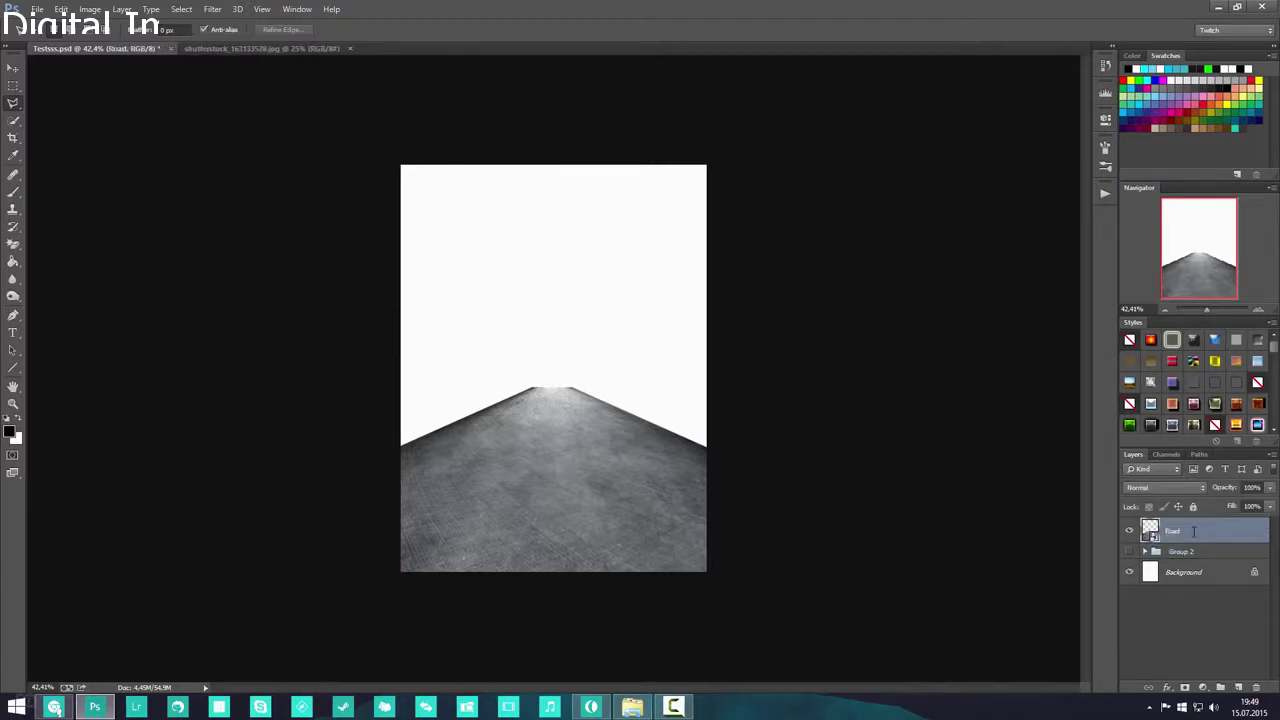
key(ctrl+v)
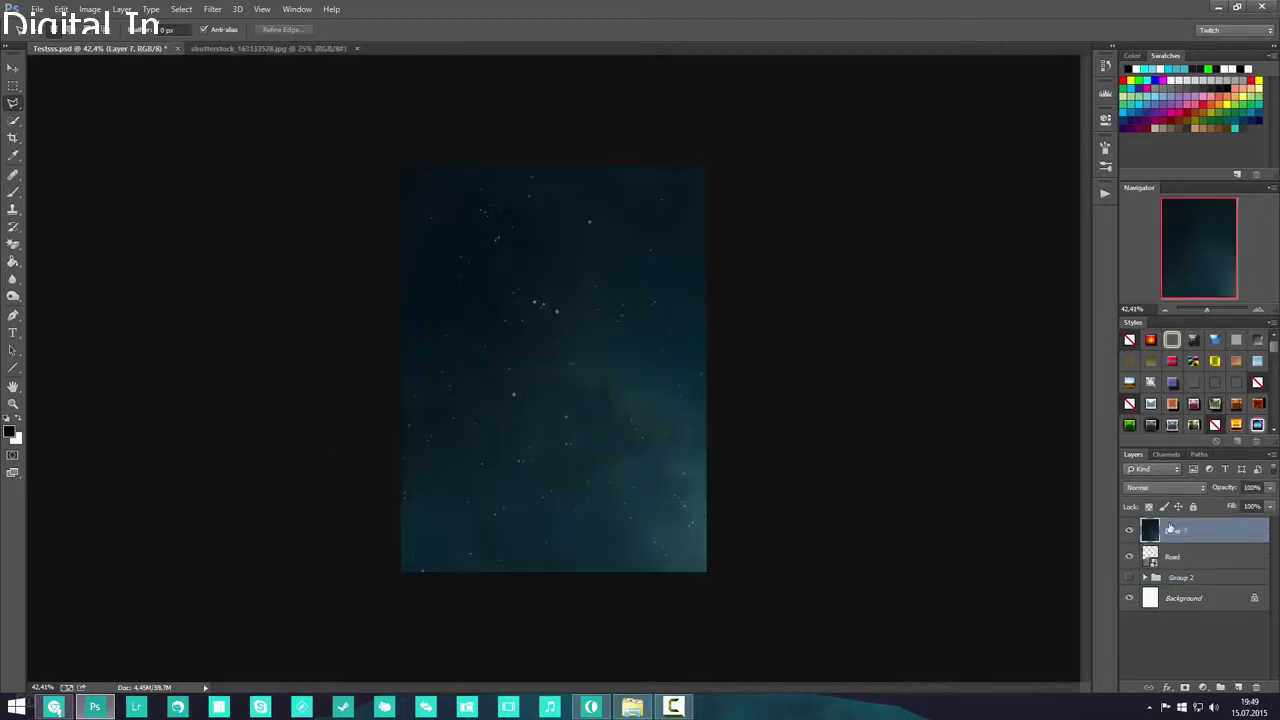
drag(1205, 556, 1212, 530)
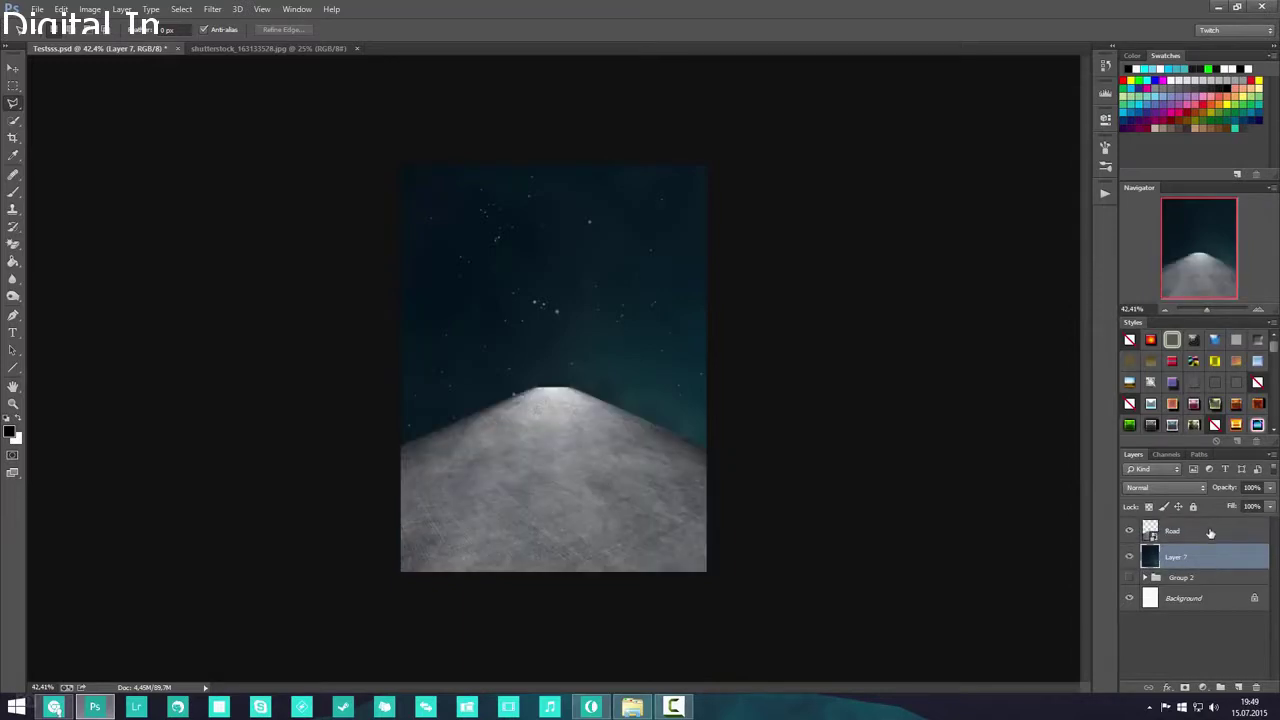
- Color-label the Road layer gray and the nebula layer blue
right_click(1213, 535)
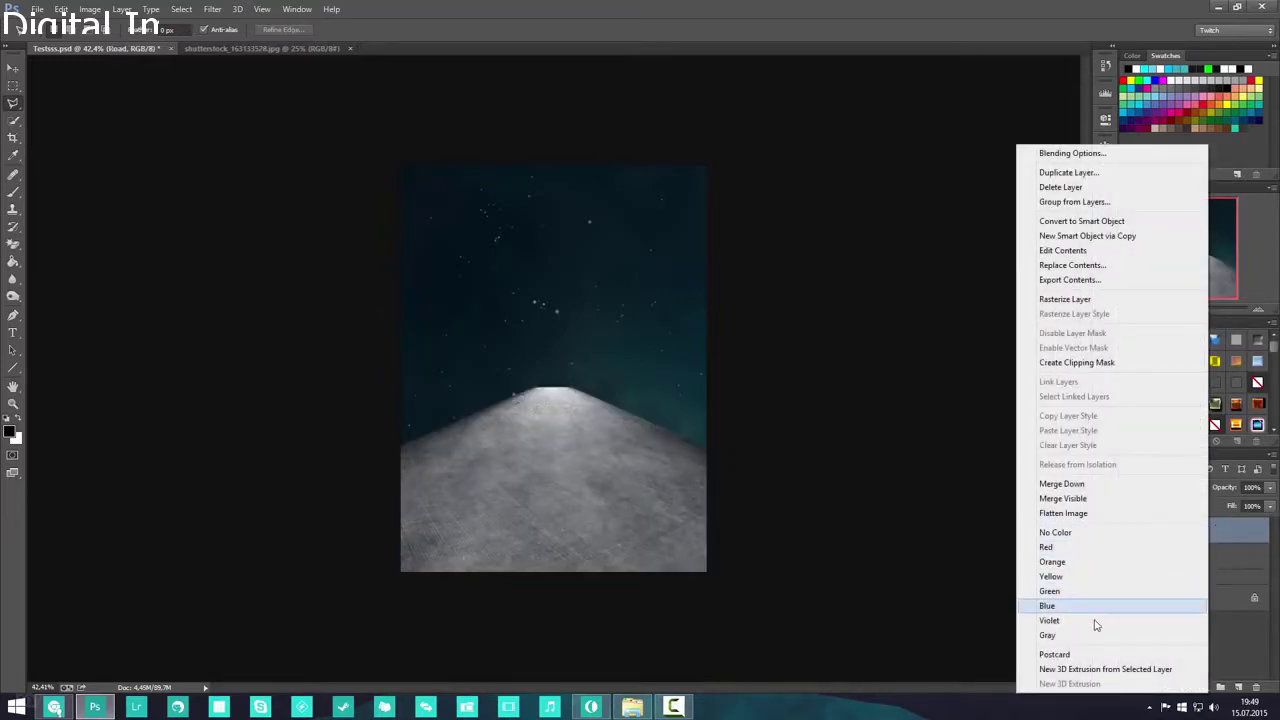
click(1150, 635)
click(1215, 561)
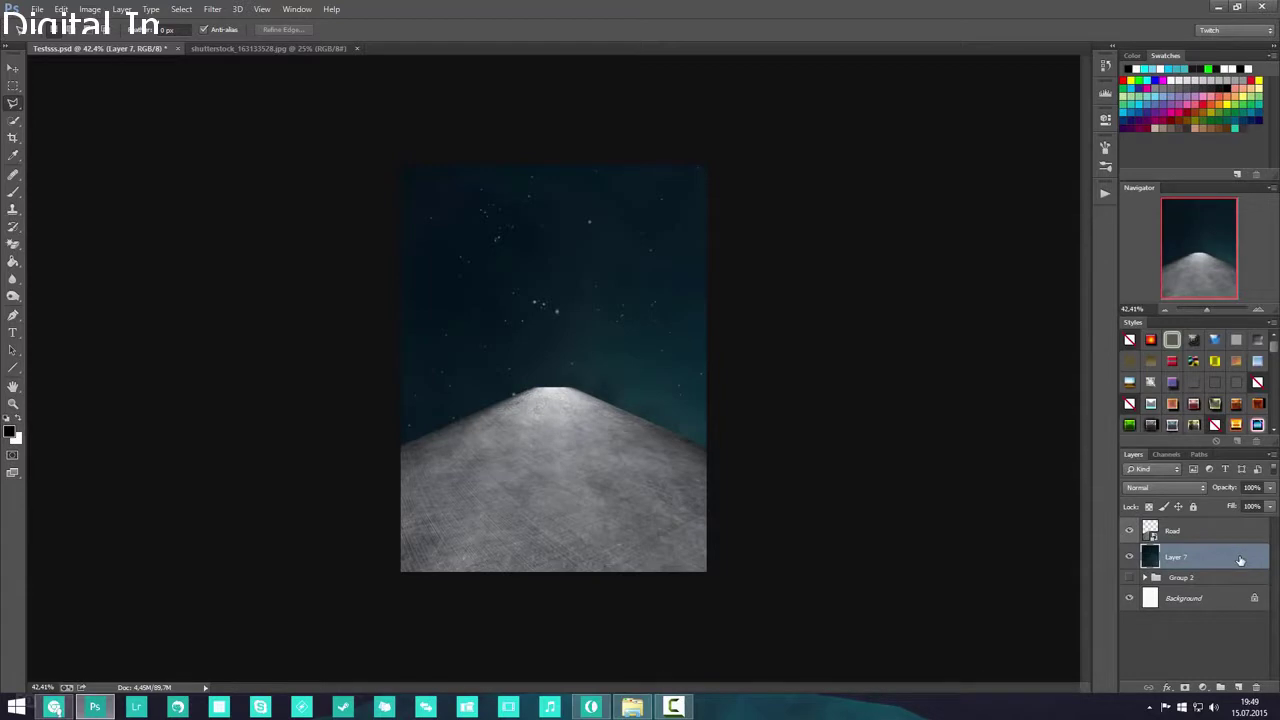
right_click(1235, 562)
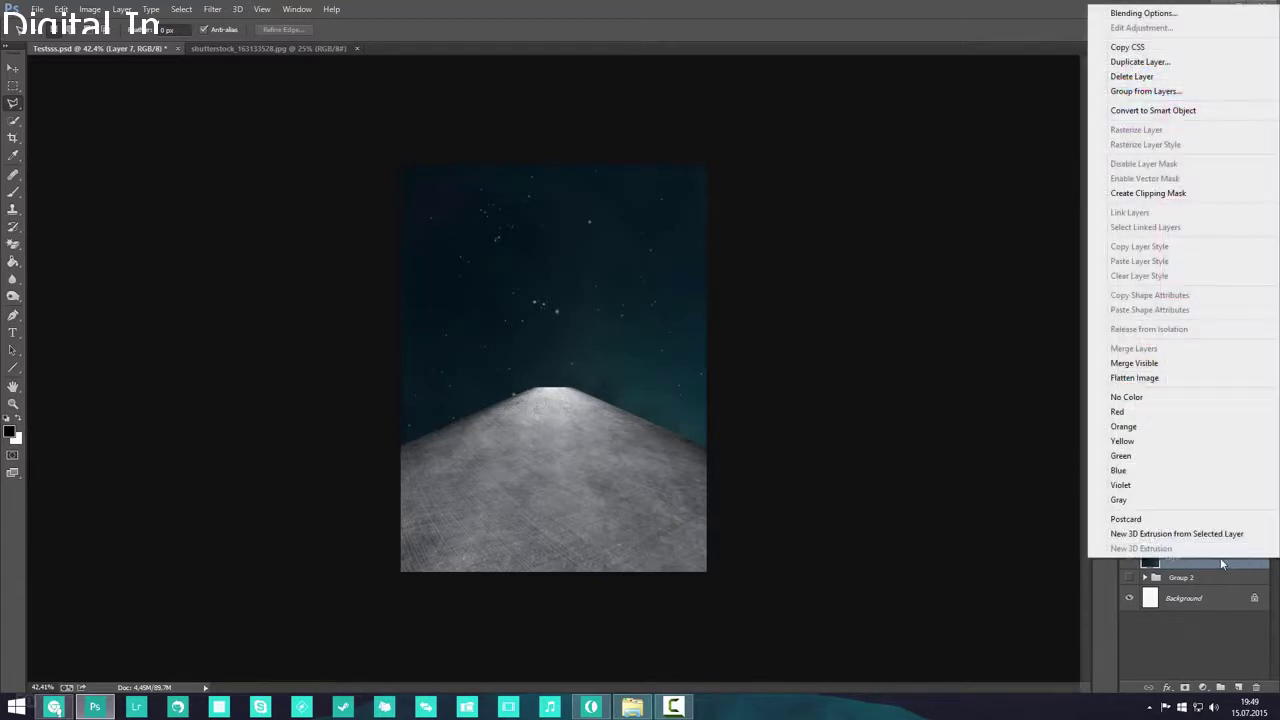
click(1160, 473)
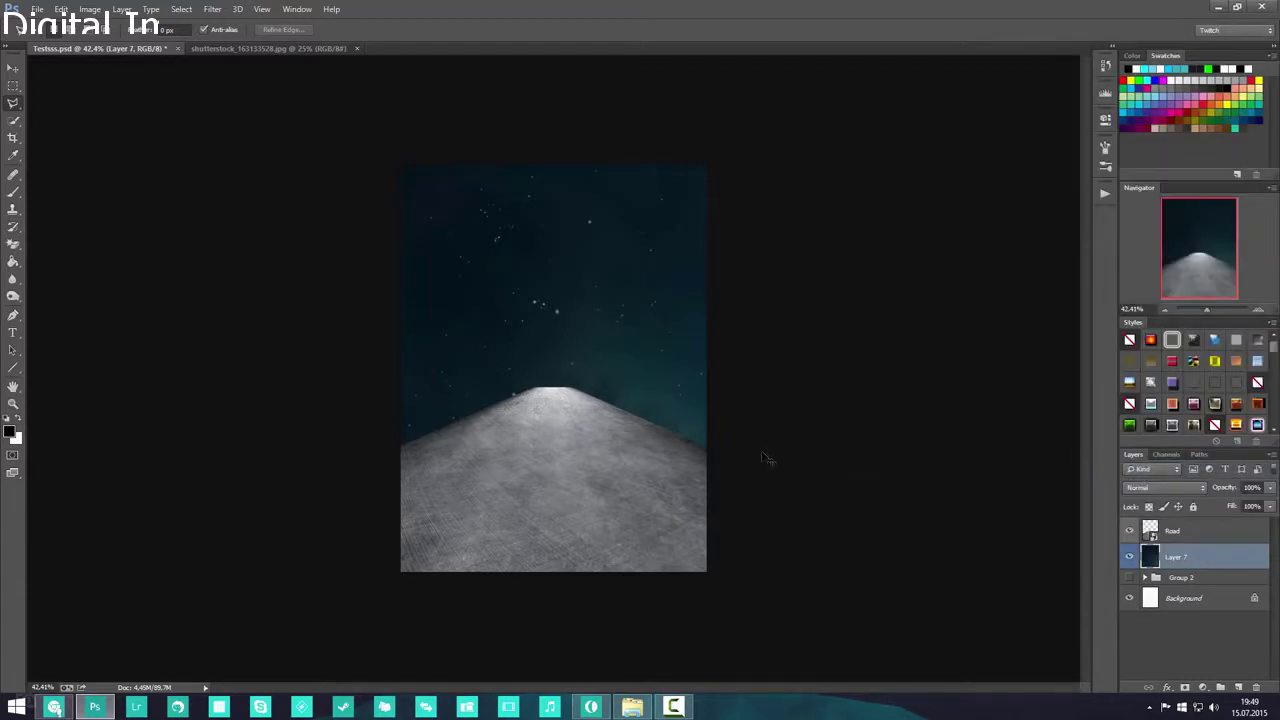
- Convert the nebula layer to a Smart Object
right_click(1218, 563)
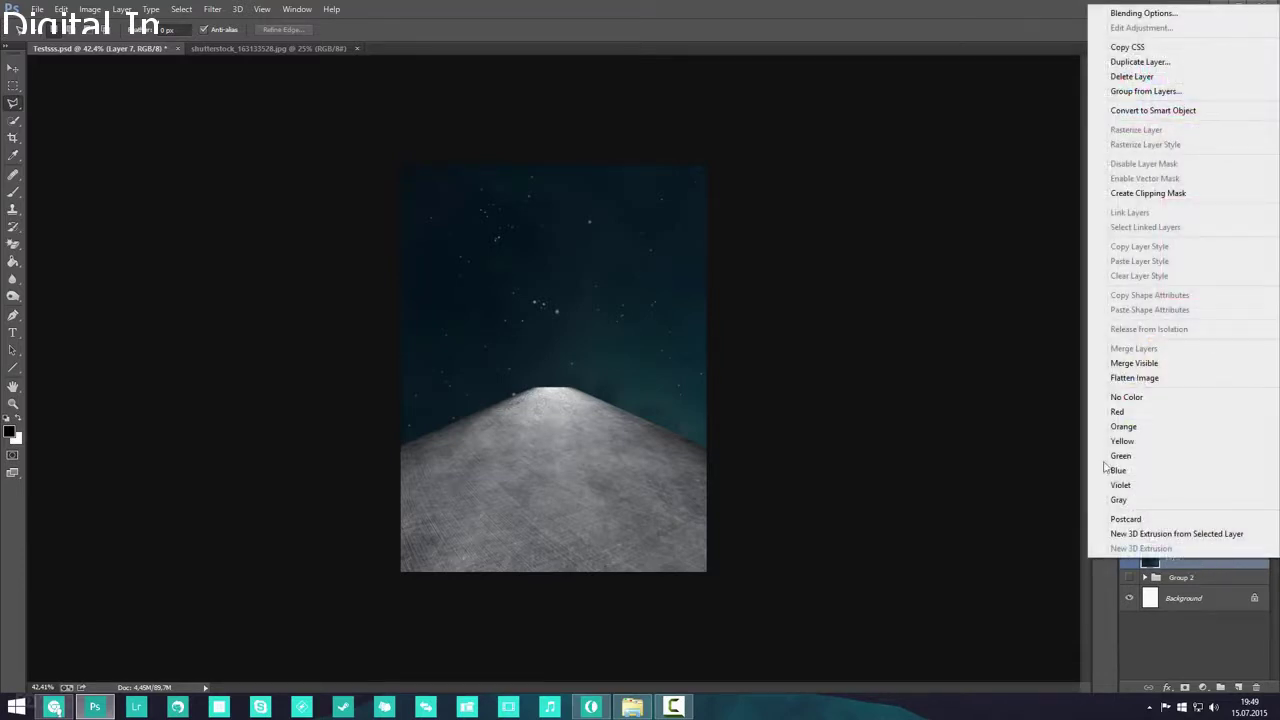
click(1182, 111)
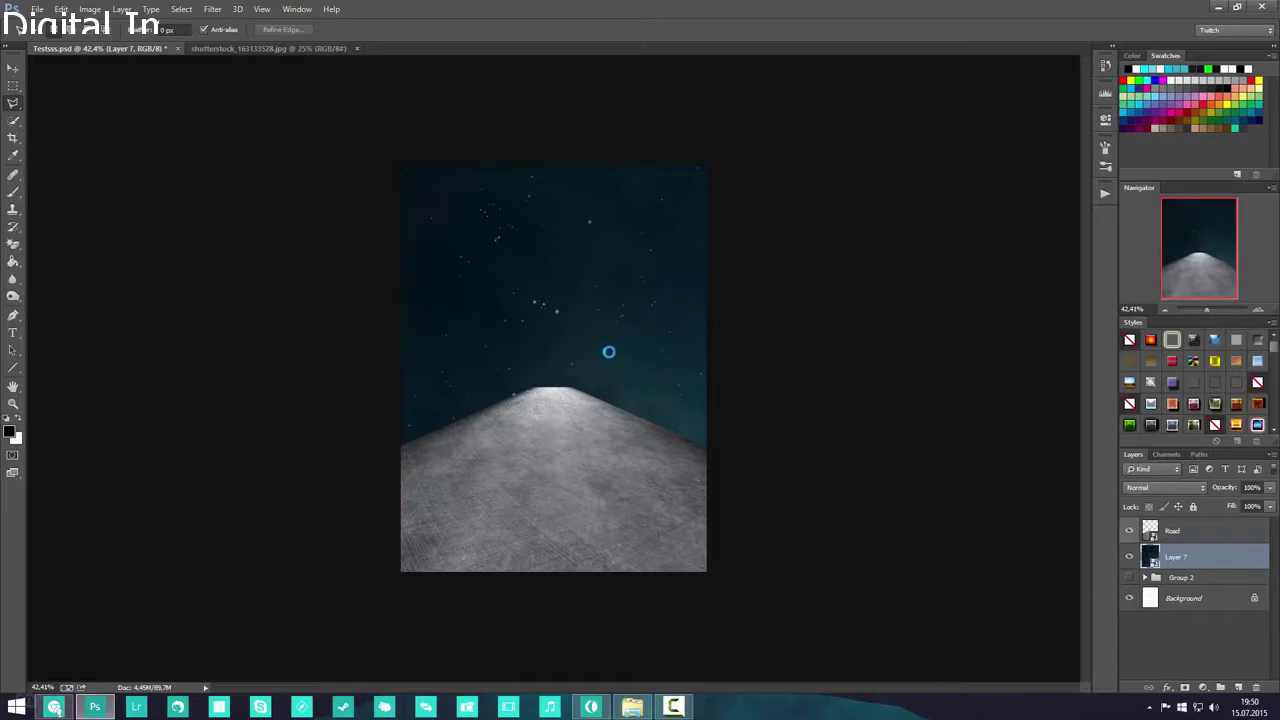
- Try placing shutterstock_163133528 as a separate layer in Testss.psd and delete that extra copy
key(Return)
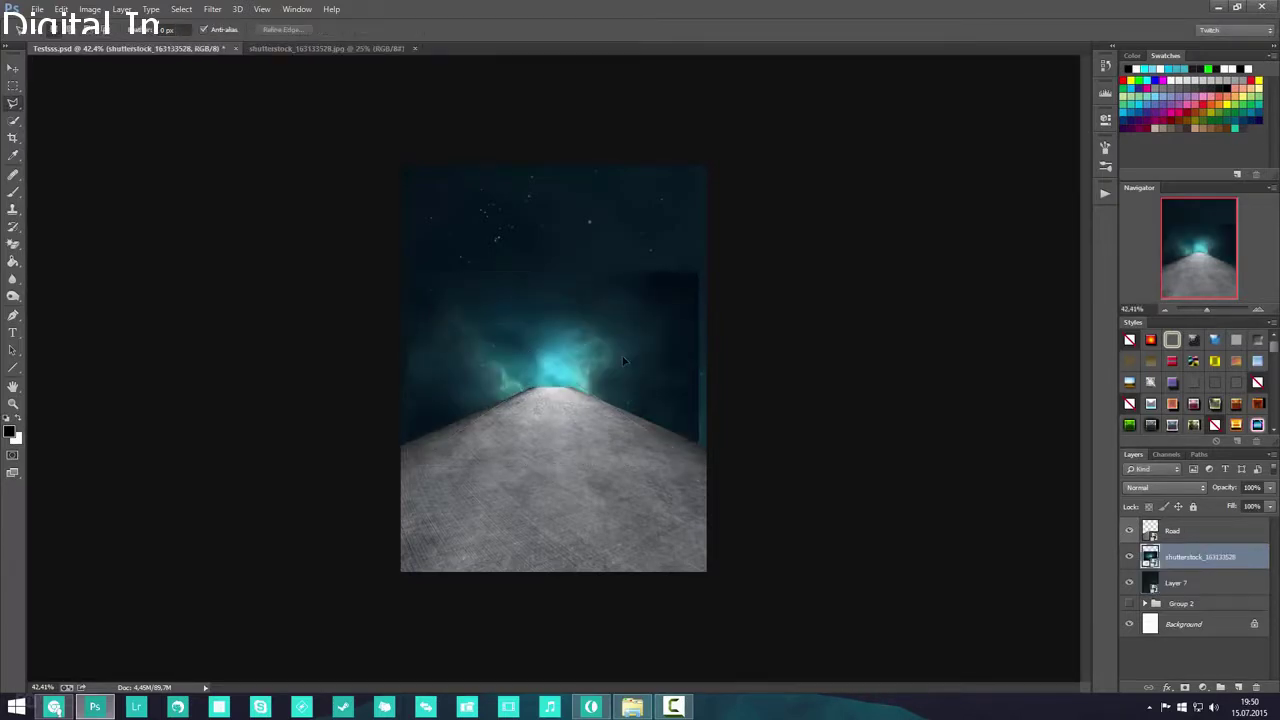
key(Delete)
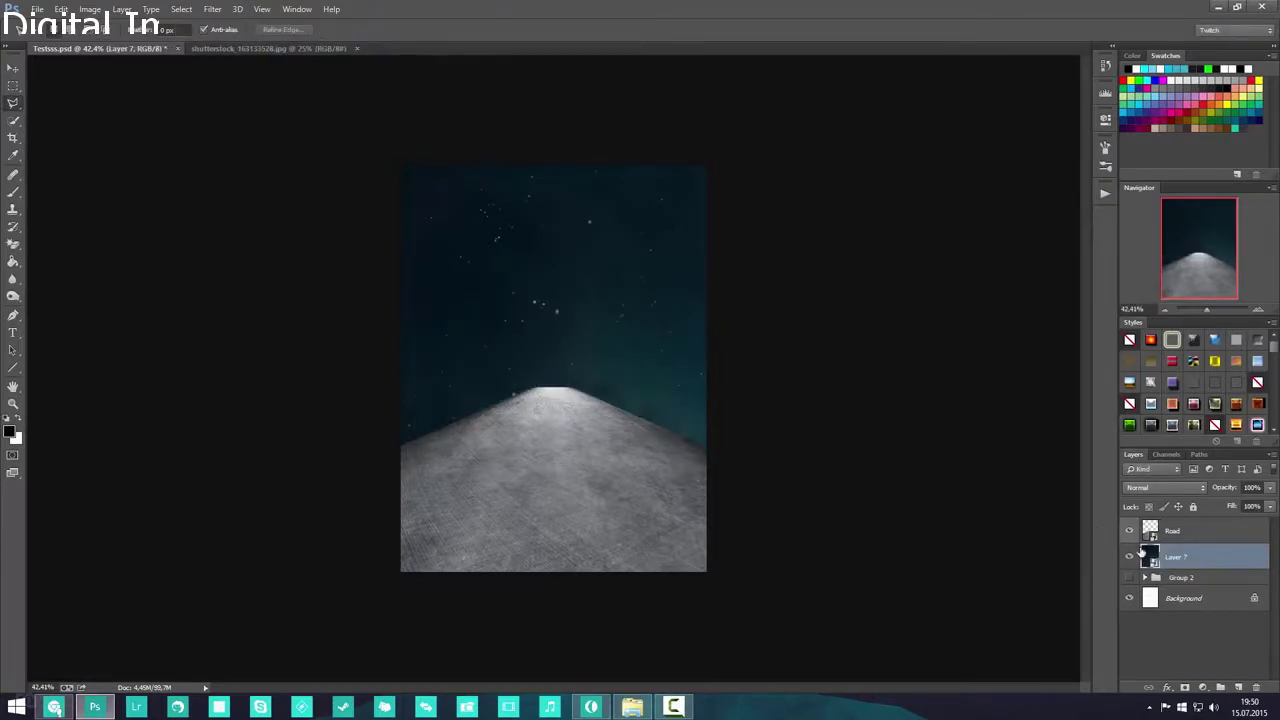
click(260, 49)
click(135, 48)
- Scale the nebula layer to about 40% width and 43% height and center its glow above the road's far end as the sky
scroll(657, 414, down, 5)
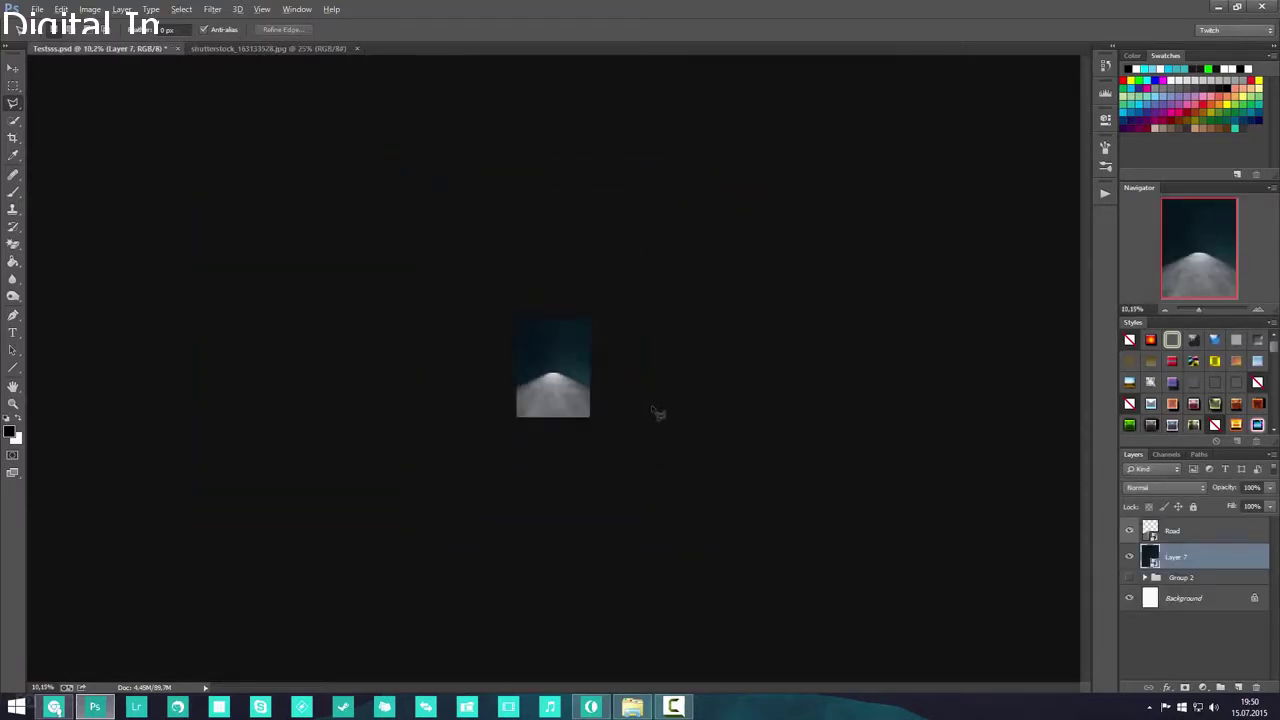
key(ctrl+t)
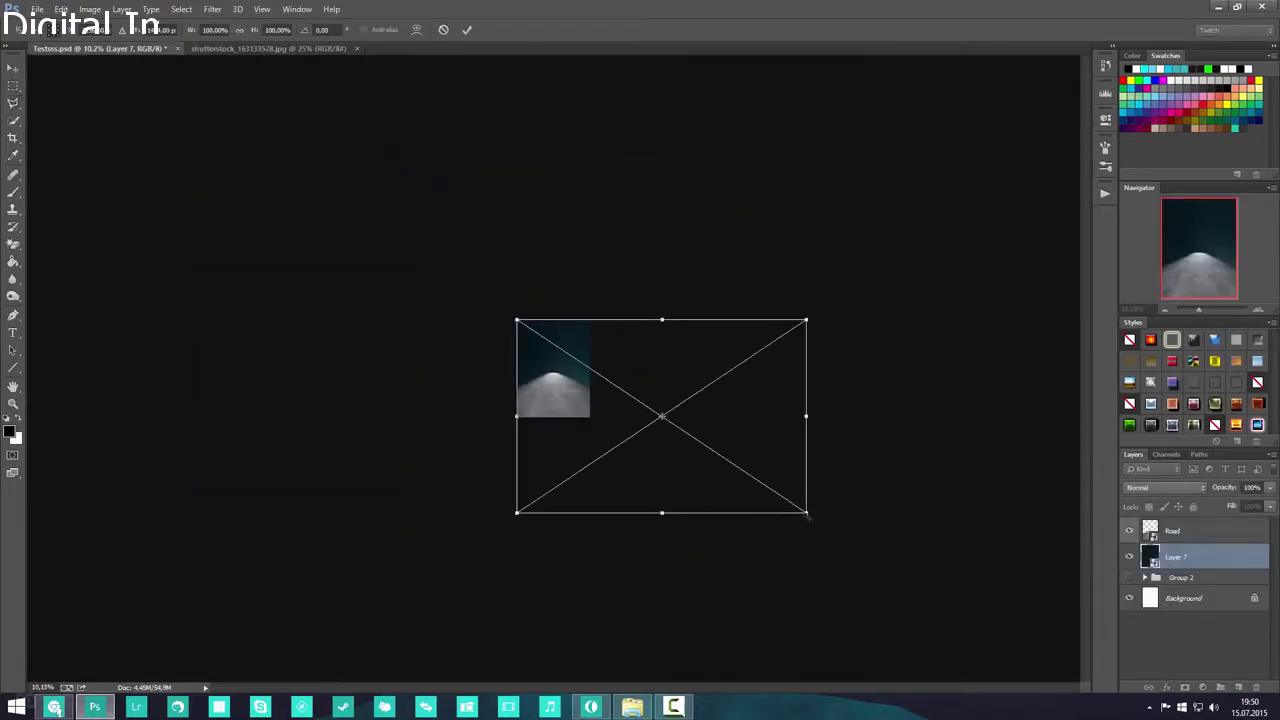
drag(806, 513, 624, 377)
scroll(617, 403, up, 5)
scroll(632, 403, up, 1)
drag(818, 457, 898, 535)
drag(864, 428, 801, 429)
key(l)
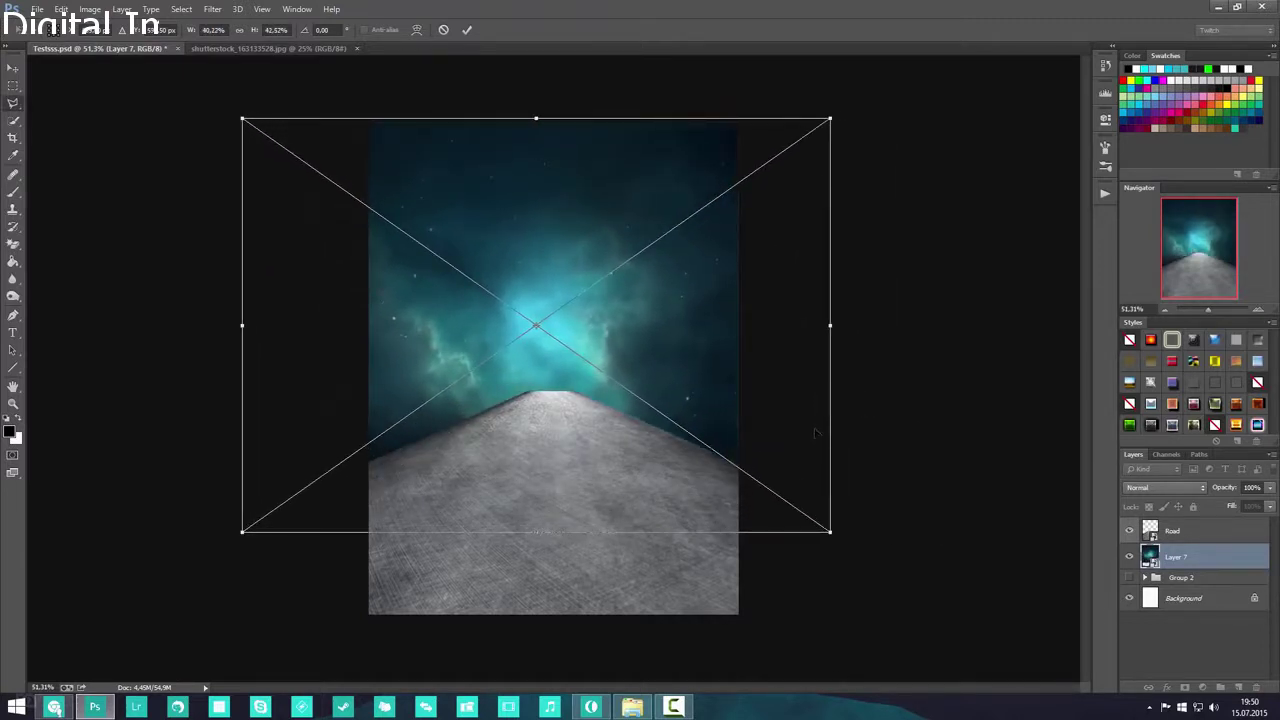
key(Return)
drag(661, 354, 669, 318)
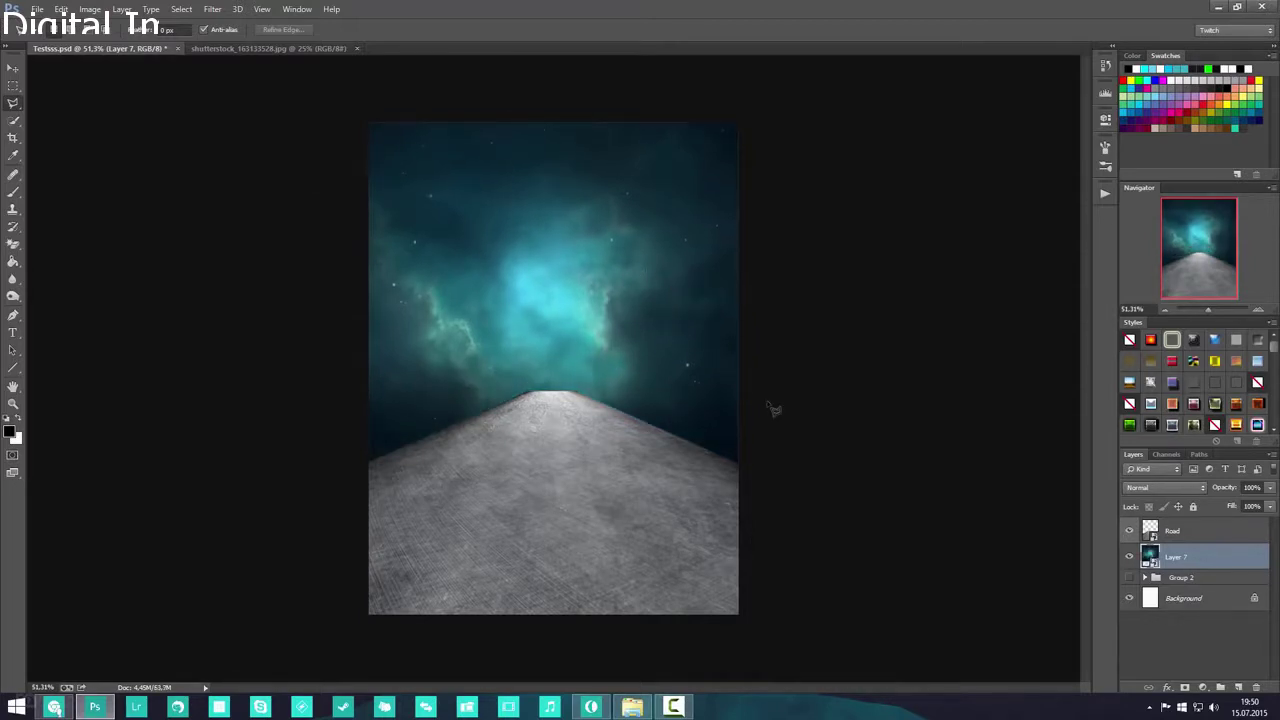
- Draw a freehand lasso selection loosely around the ivy-lined stairs in steps_by_tinalouiseuk-d7roaul.png, leaving out the thumbnail and signature
scroll(580, 486, down, 1)
scroll(600, 486, up, 2)
scroll(626, 482, down, 2)
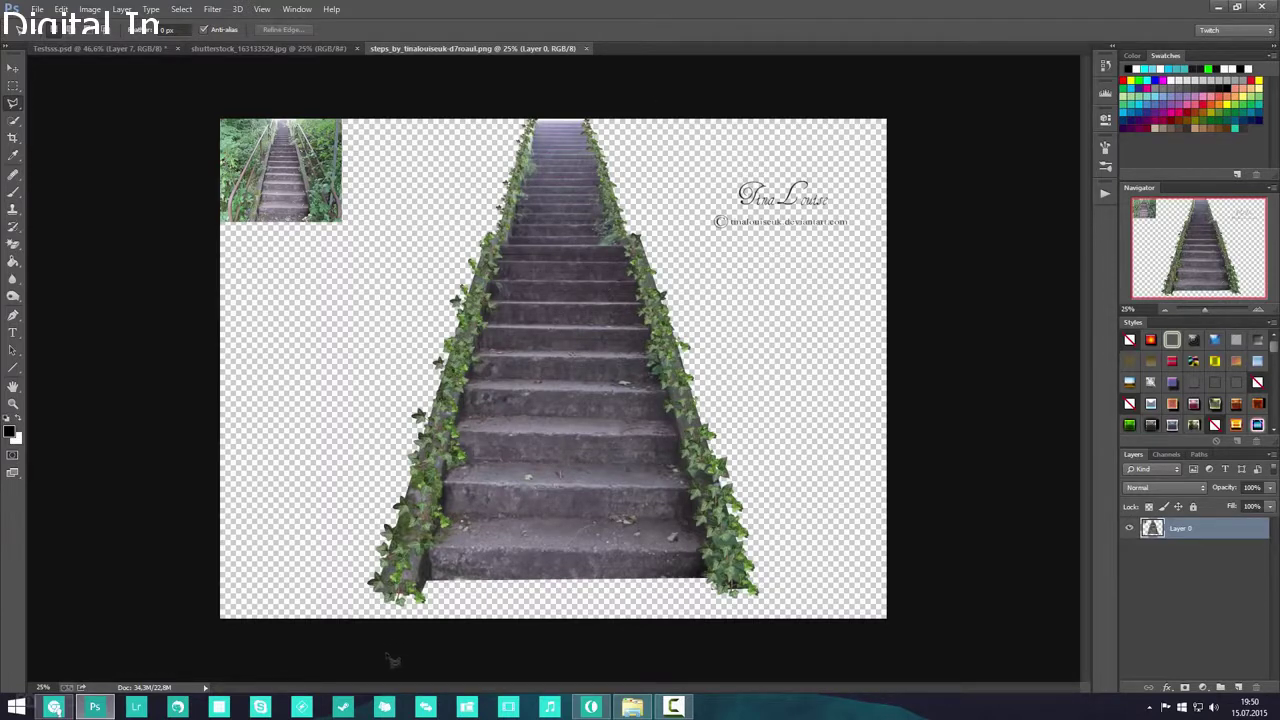
click(13, 103)
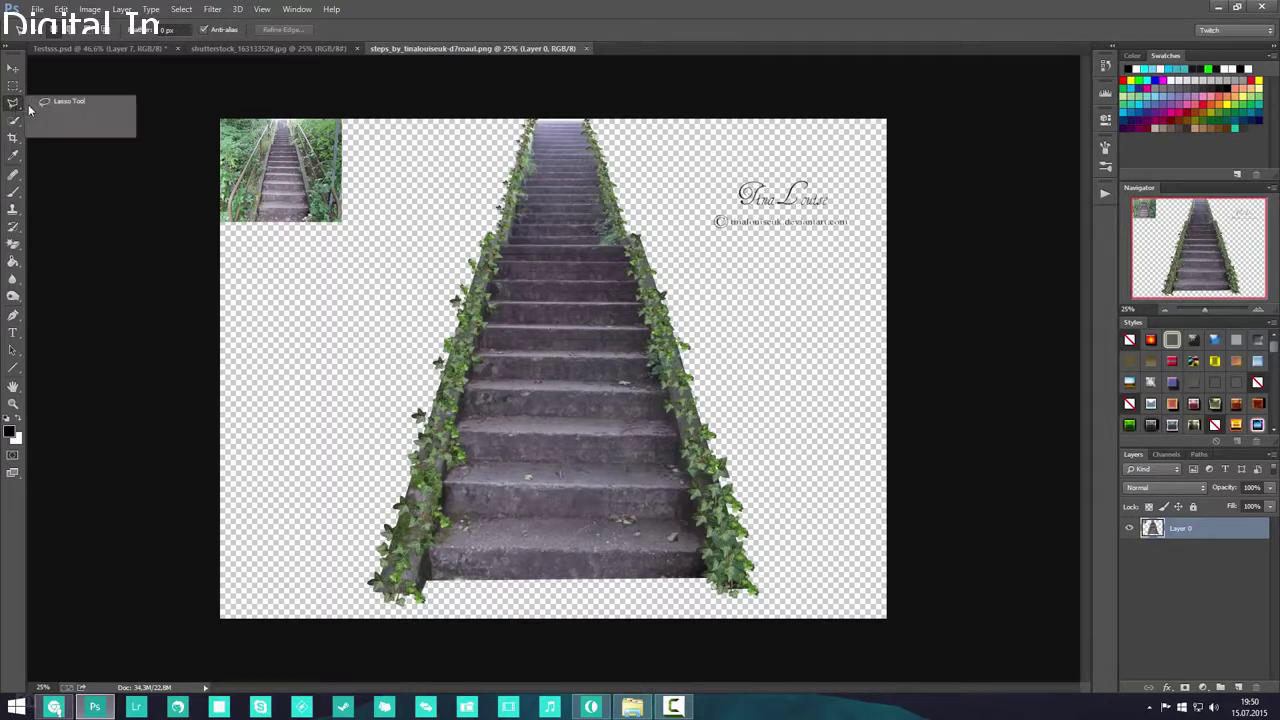
click(62, 103)
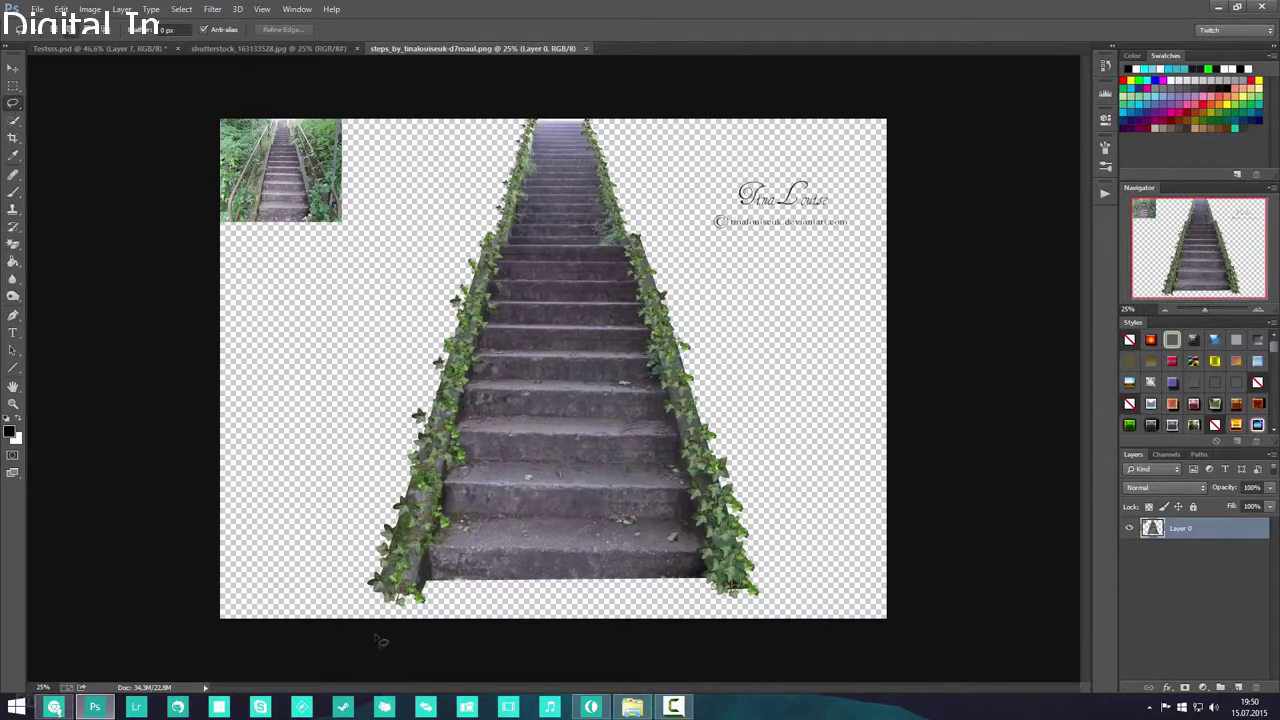
mouse_move(380, 634)
mouse_down()
mouse_move(350, 617)
mouse_move(310, 516)
mouse_move(321, 434)
mouse_move(389, 271)
mouse_move(511, 96)
mouse_move(612, 80)
mouse_move(659, 199)
mouse_move(757, 354)
mouse_move(827, 585)
mouse_move(814, 636)
mouse_move(668, 654)
mouse_move(380, 634)
mouse_up()
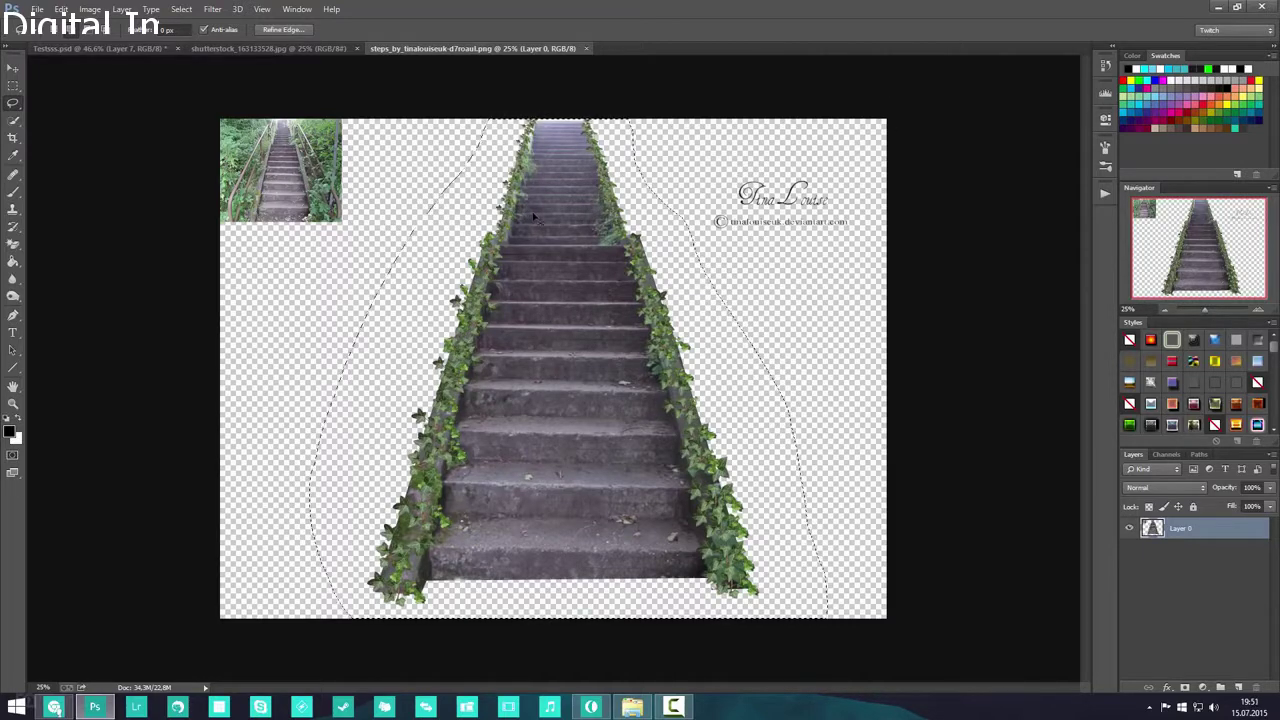
- Paste the copied stairs into Testss.psd as a new layer, convert it to a Smart Object and place it above Road
click(209, 49)
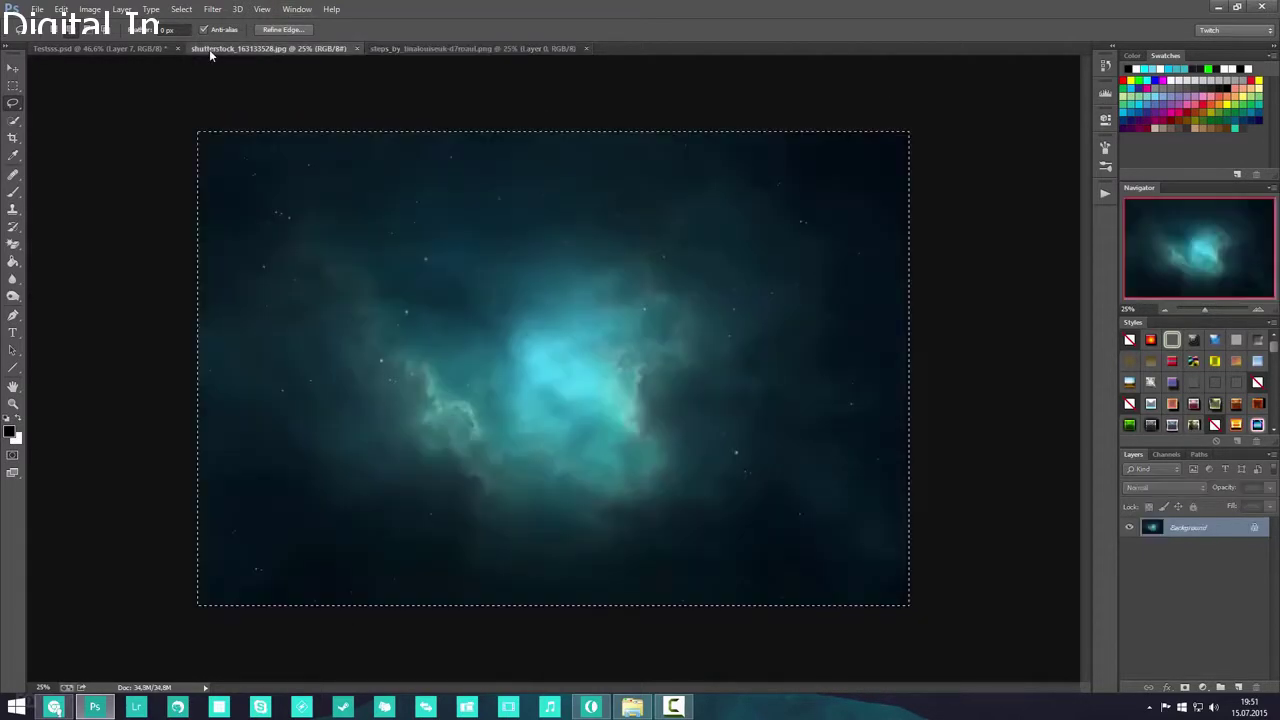
click(120, 50)
key(ctrl+v)
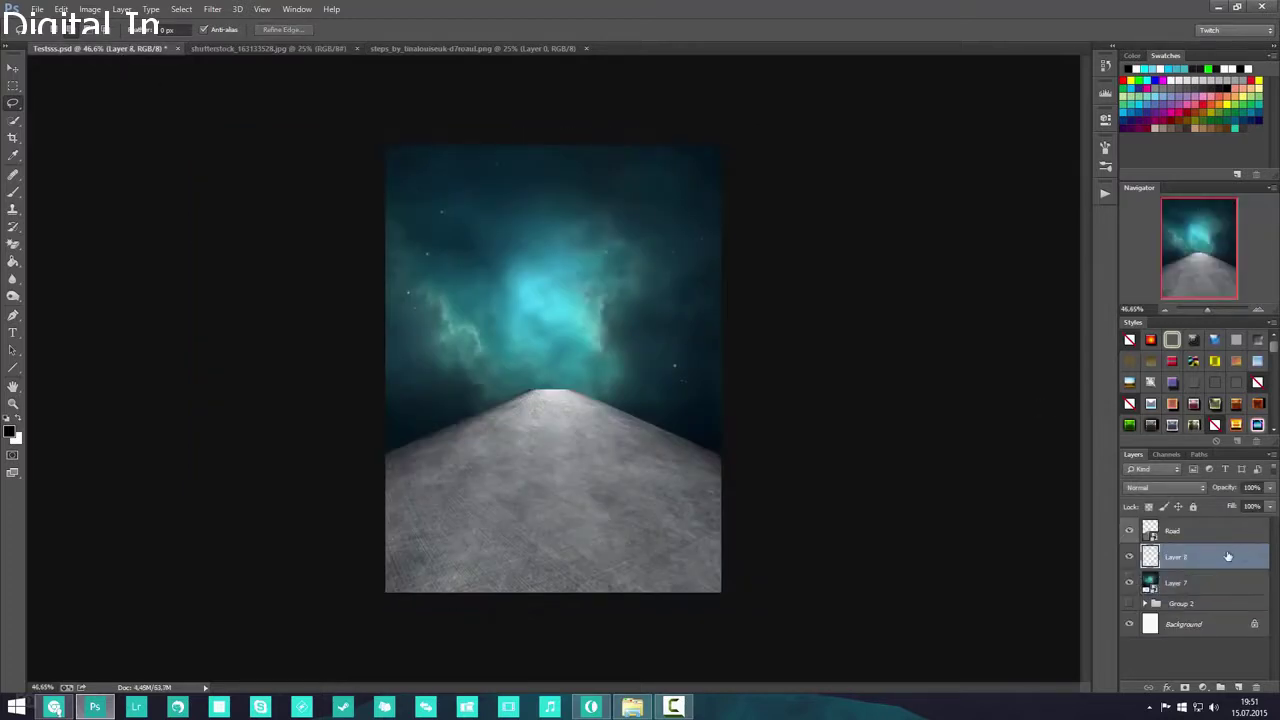
right_click(1223, 558)
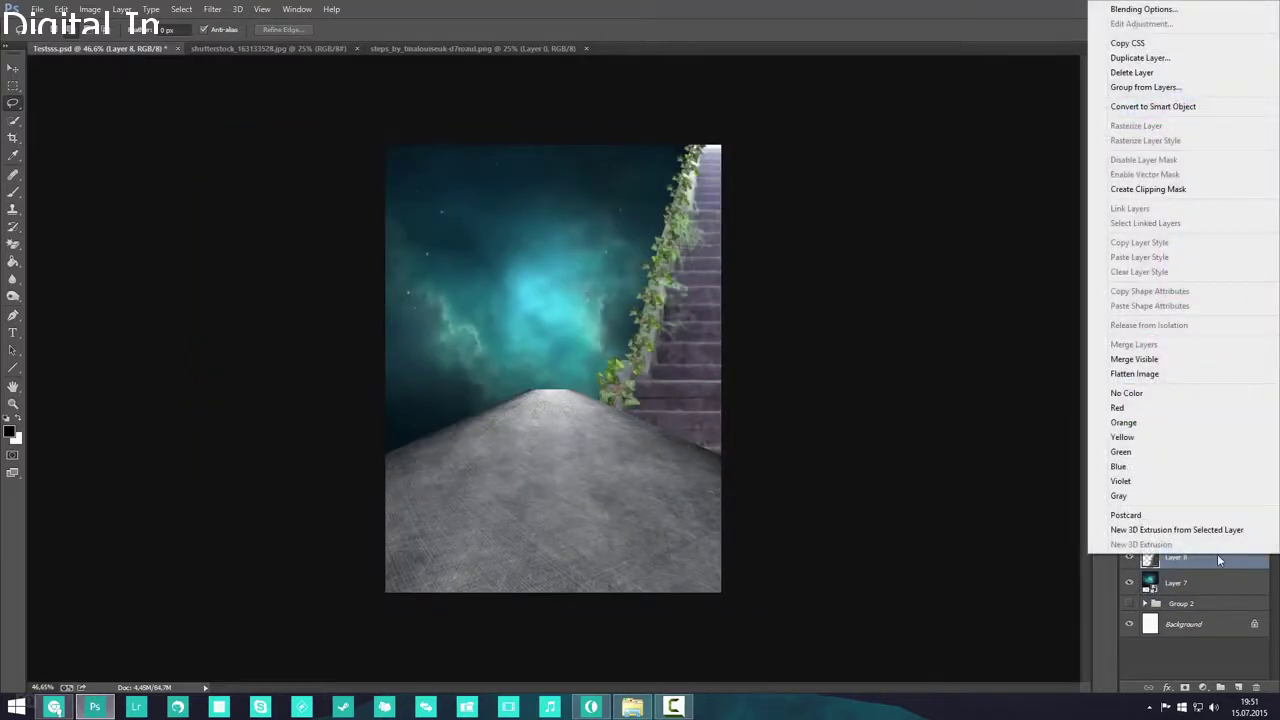
click(1172, 108)
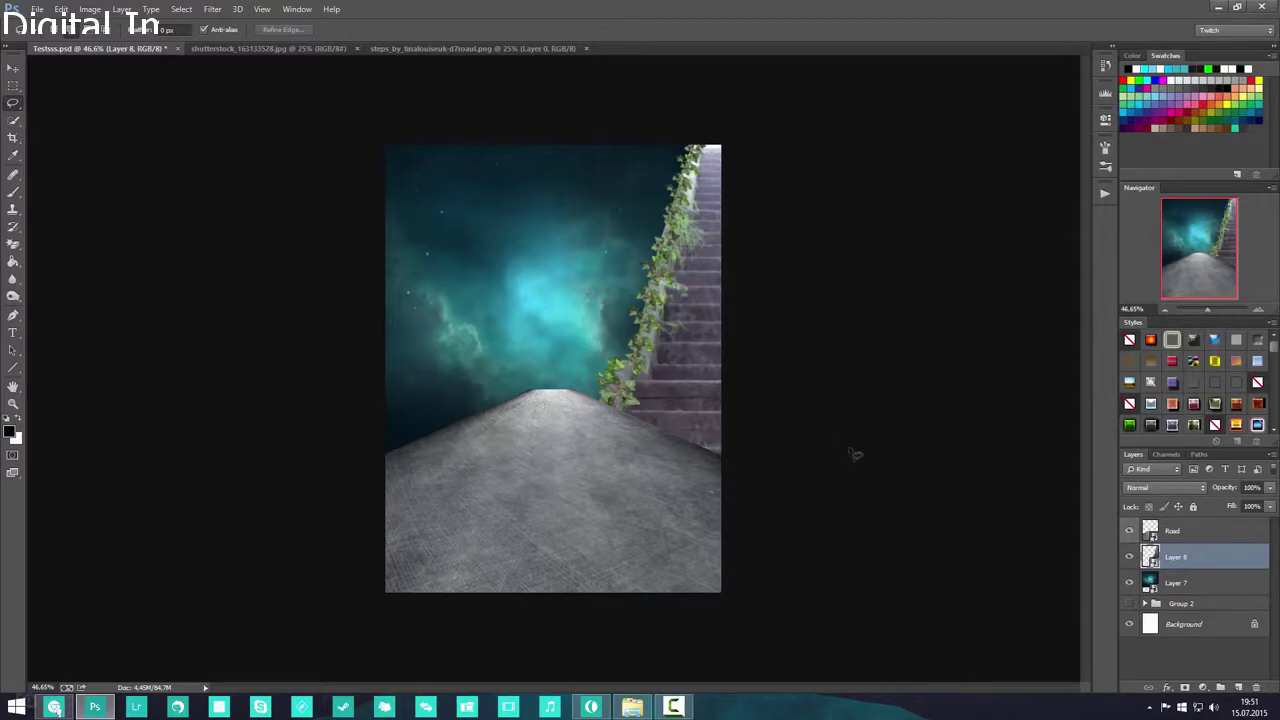
drag(1201, 557, 1197, 526)
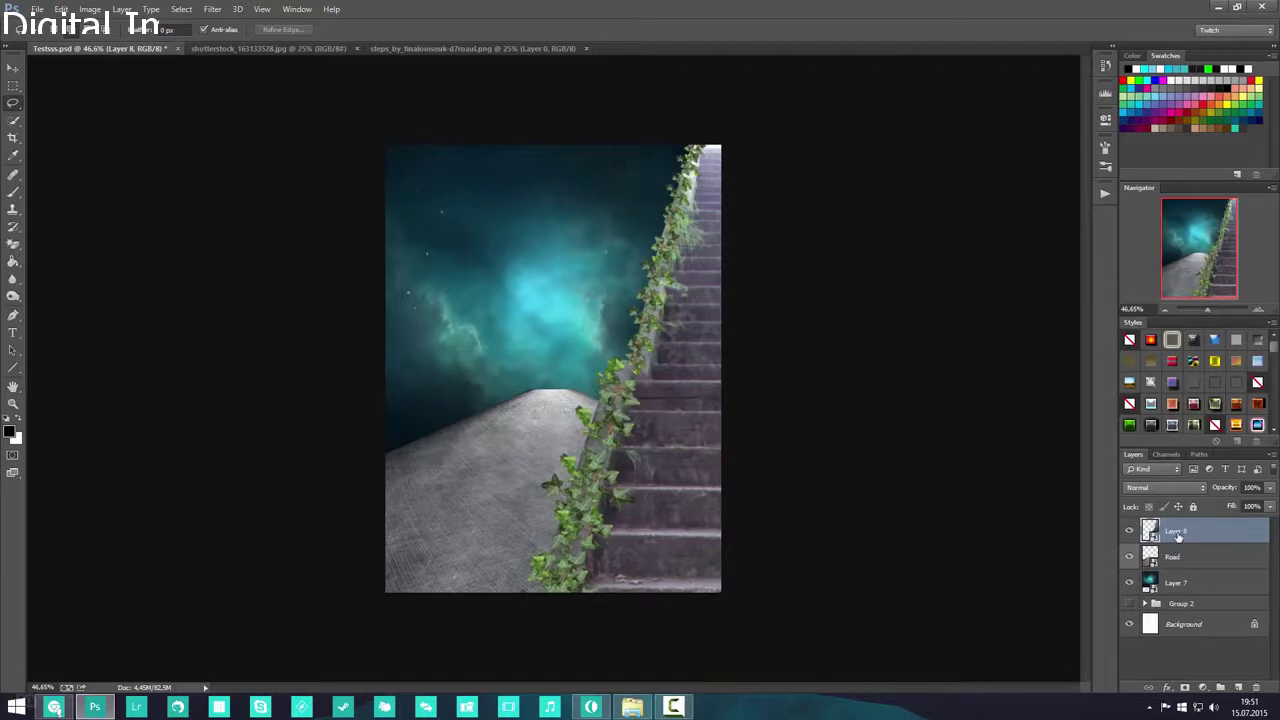
- Rename the pasted stairs layer to Stairs and color-label it green
double_click(1177, 533)
text(Stairs)
key(Return)
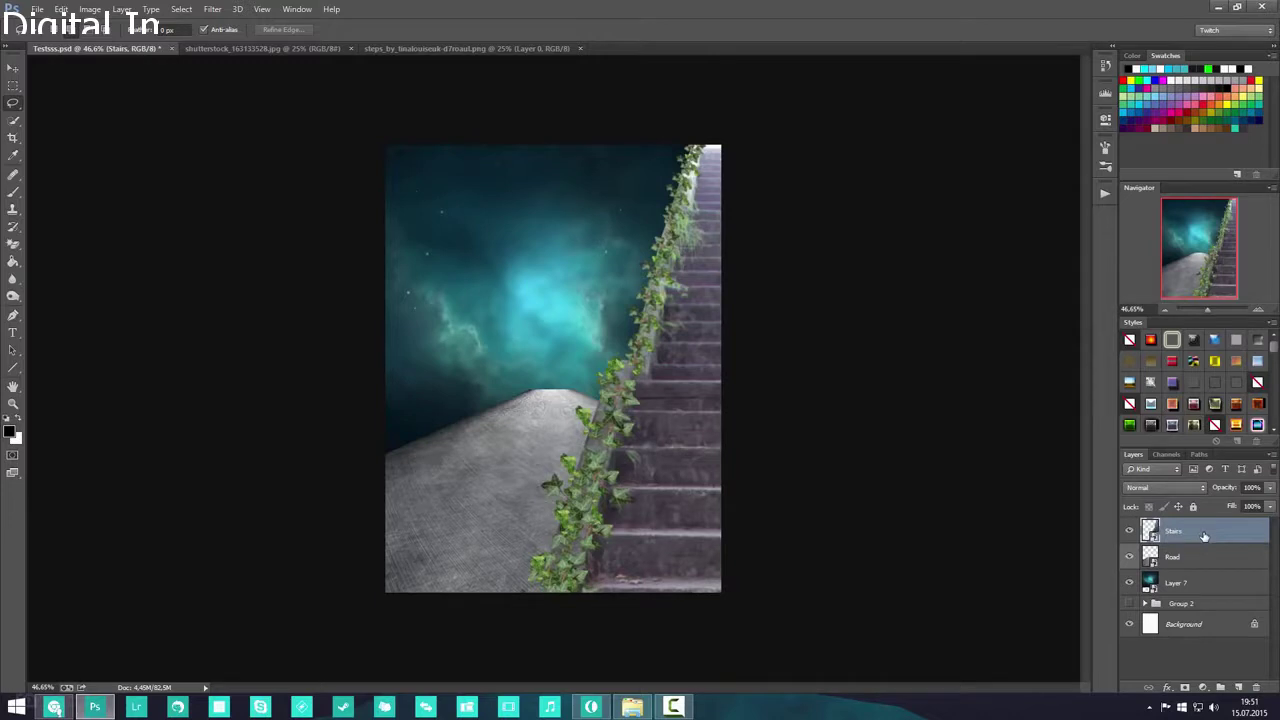
right_click(1204, 536)
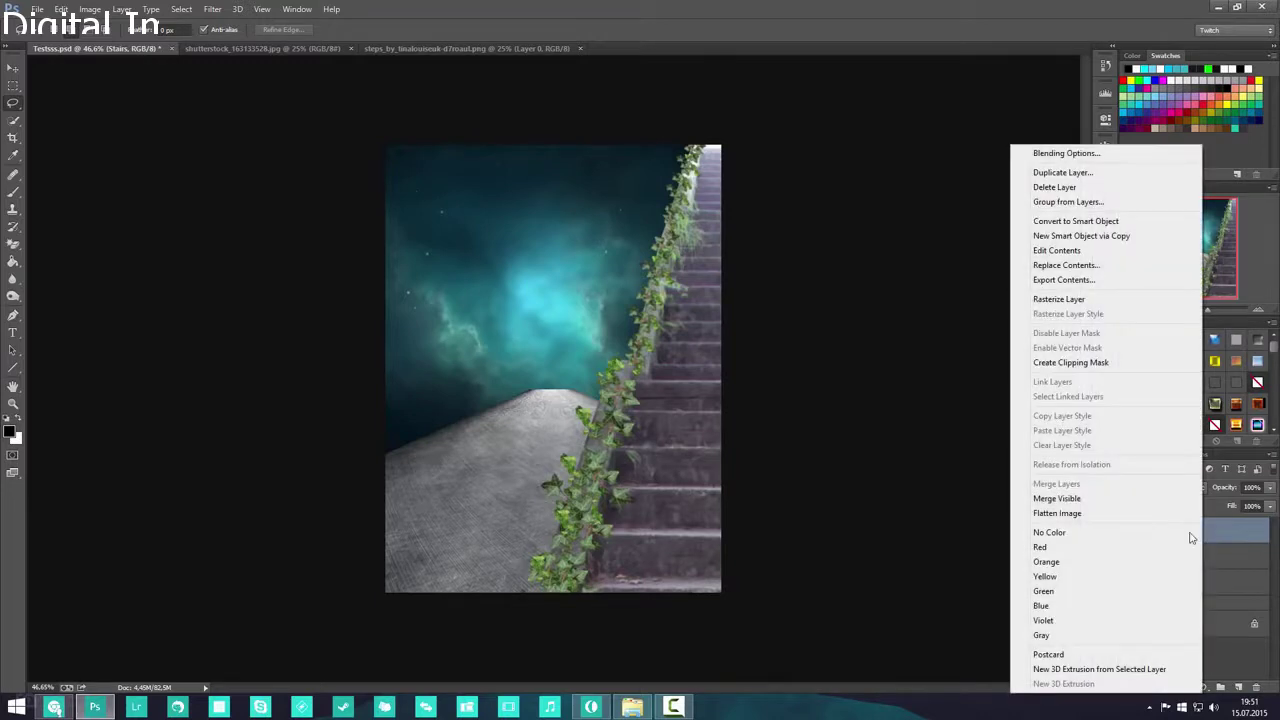
click(1082, 598)
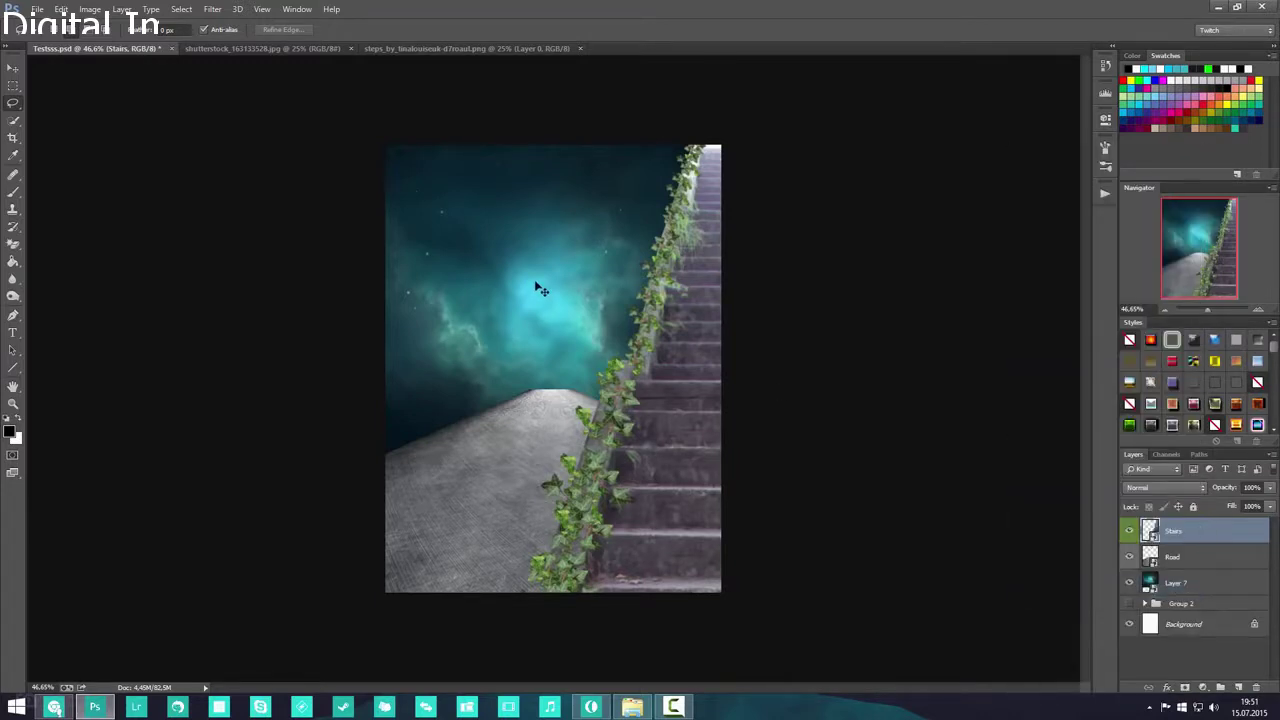
- Scale the Stairs layer proportionally to about 13.3% and center it at the far end of the road
key(ctrl+t)
key(ctrl+minus)
key(ctrl+minus)
key(ctrl+minus)
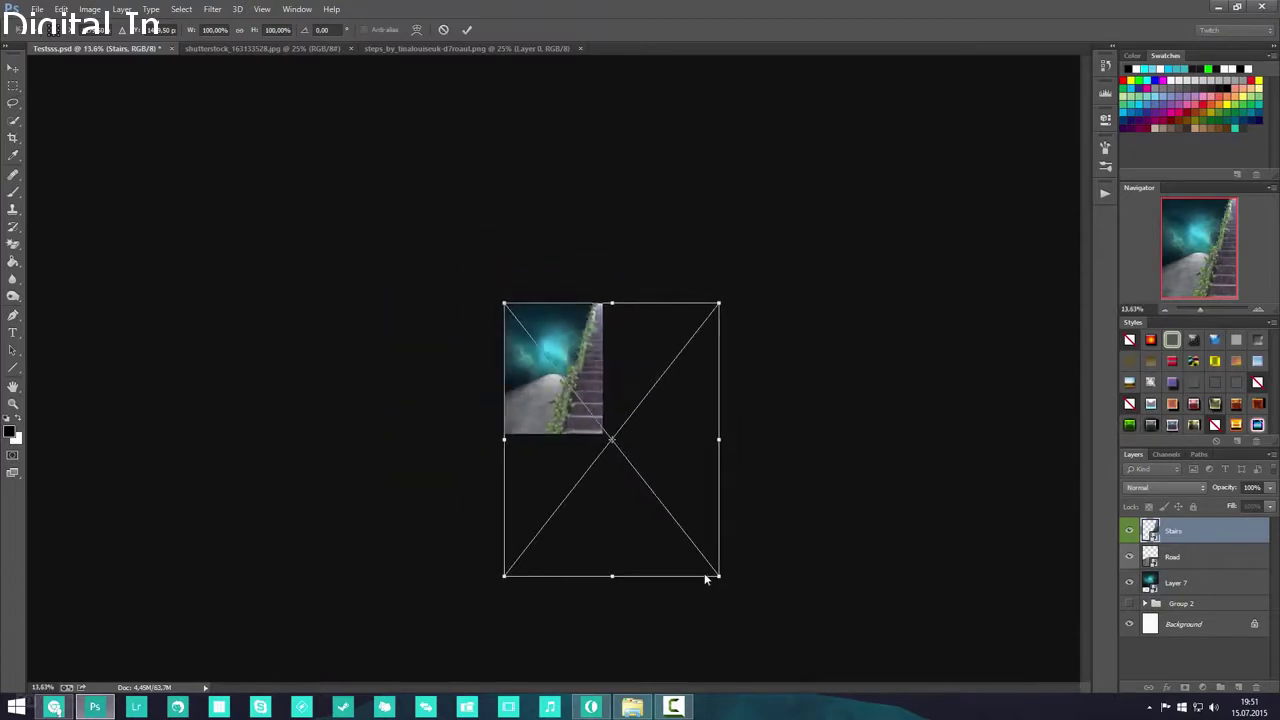
drag(702, 566, 578, 388)
key(ctrl+plus)
key(ctrl+plus)
key(ctrl+plus)
drag(572, 306, 654, 324)
drag(690, 440, 548, 278)
drag(536, 213, 585, 352)
key(ctrl+plus)
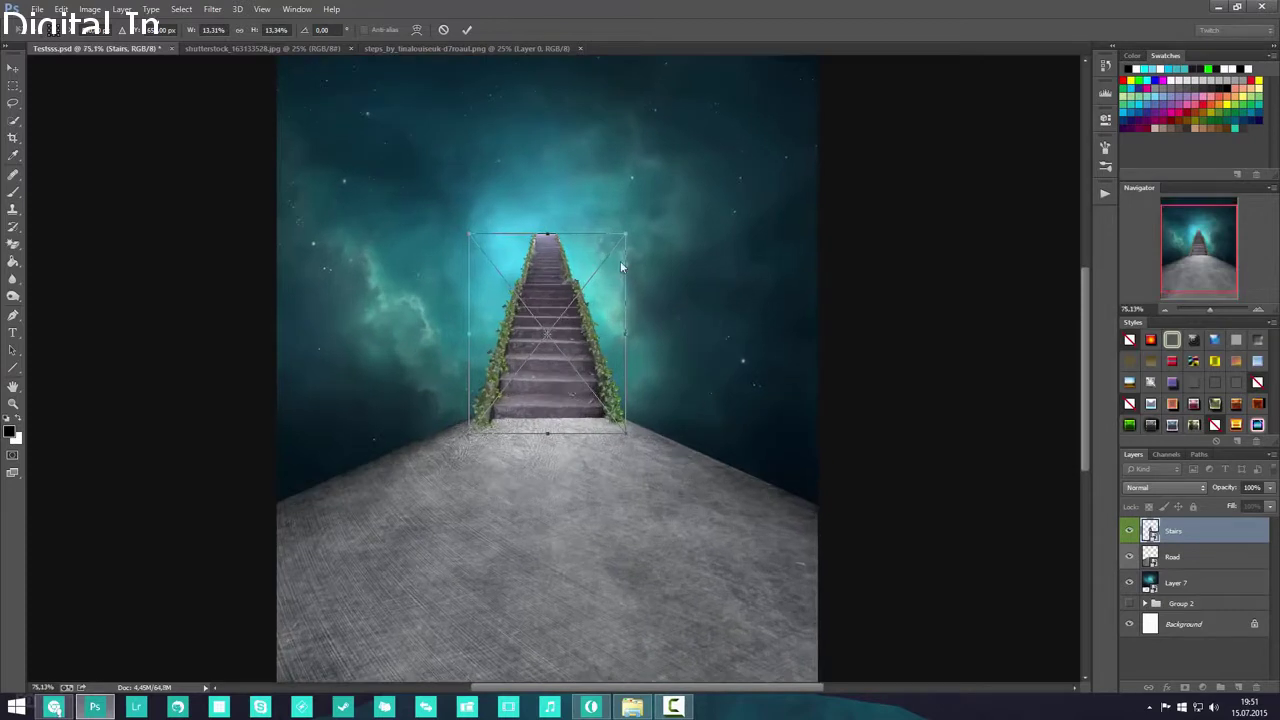
scroll(602, 331, down, 3)
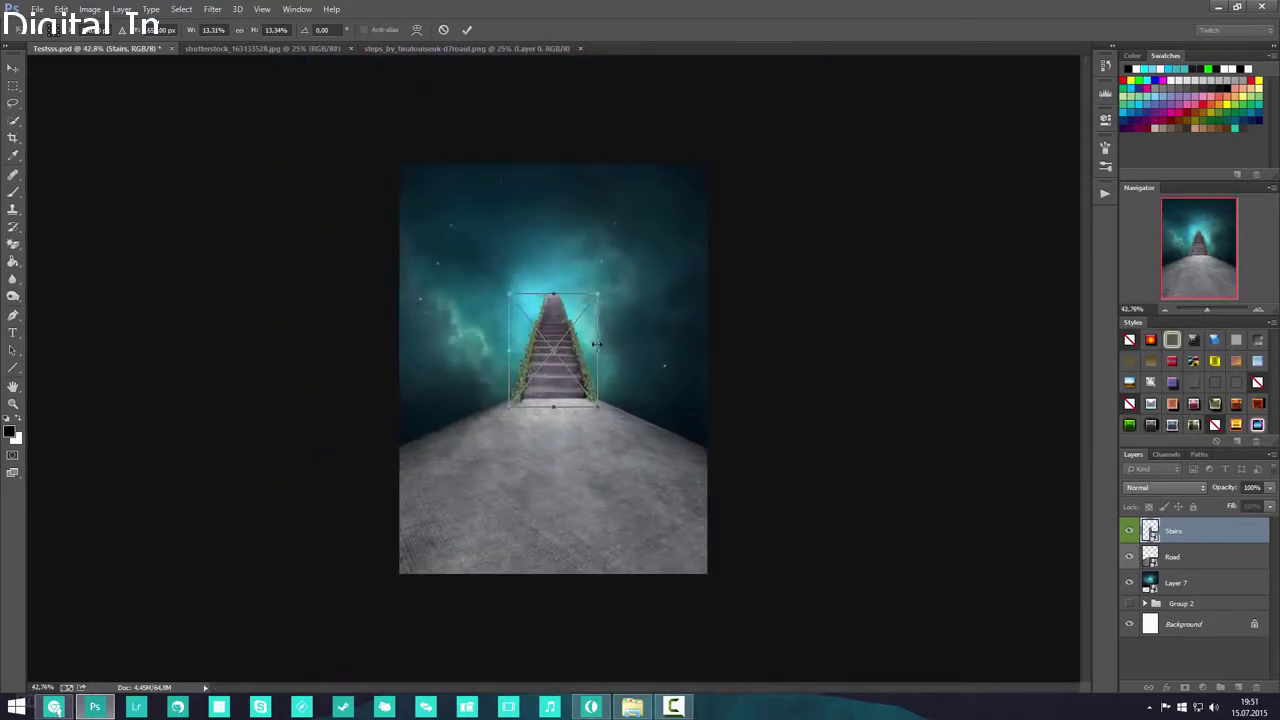
scroll(595, 344, up, 4)
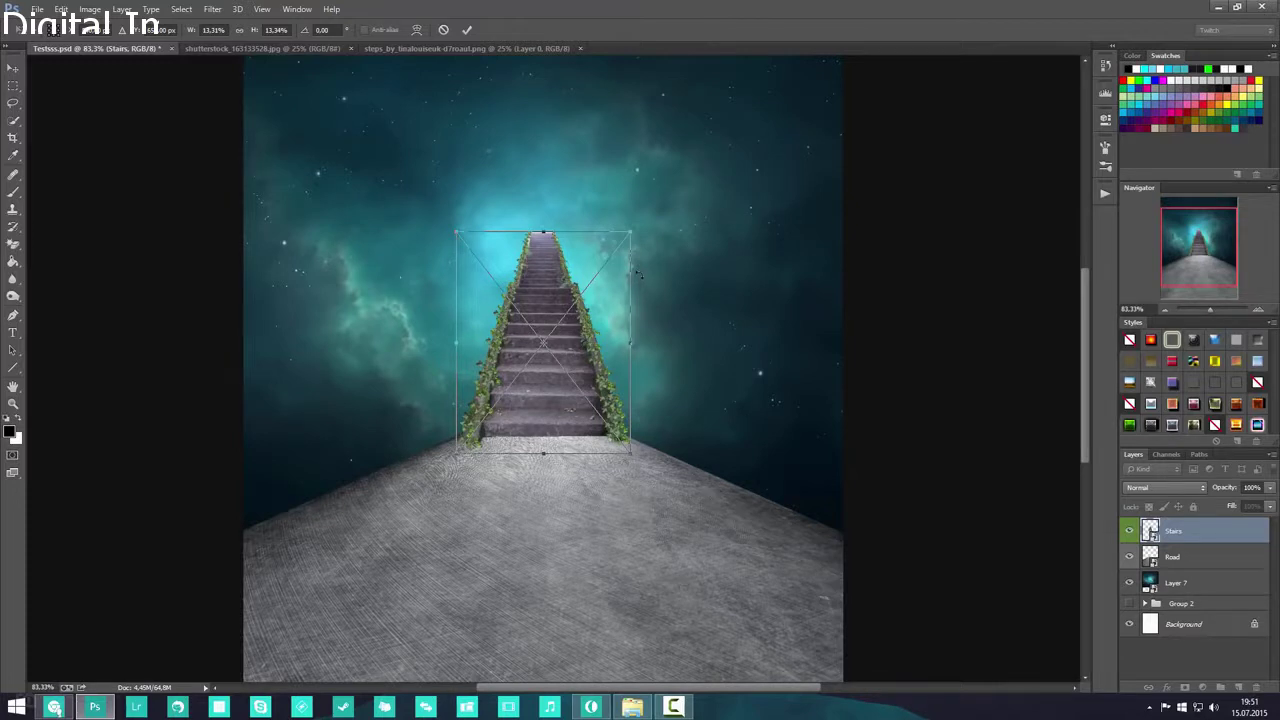
- Rotate the stairs about 1.14 degrees and nudge them so their base lines up with the road's far edge
drag(636, 273, 631, 237)
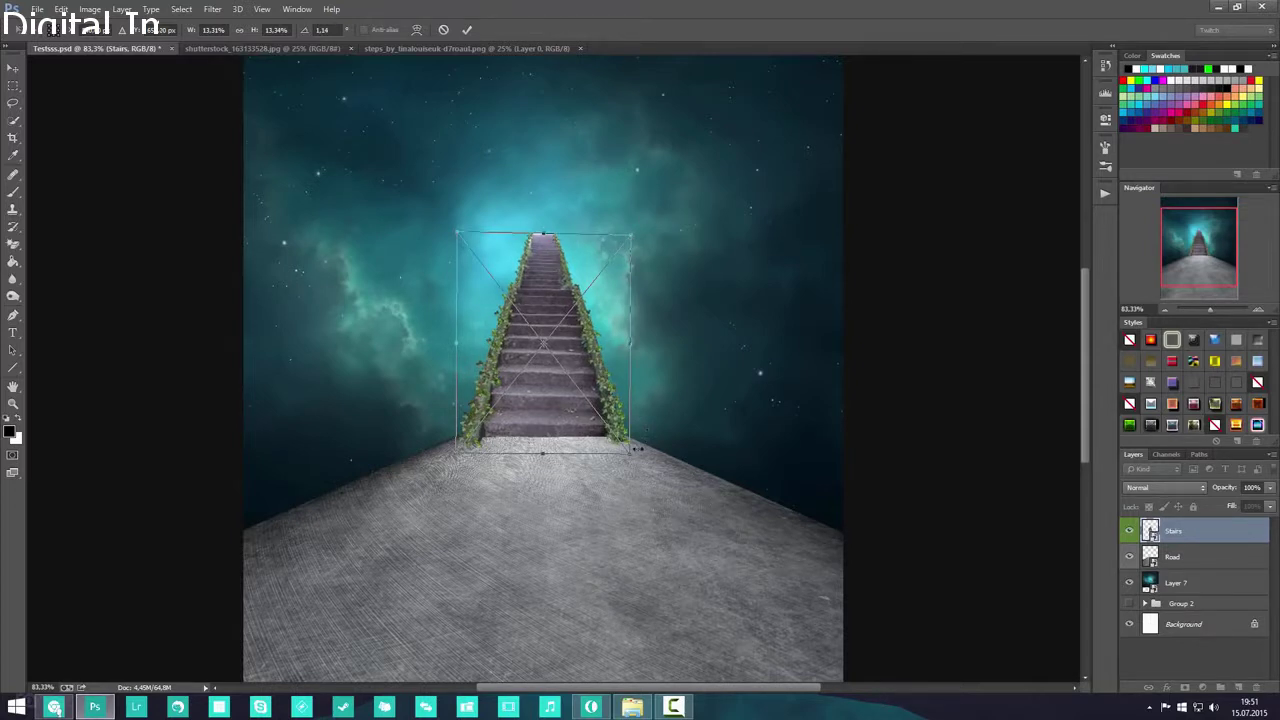
drag(631, 461, 639, 449)
key(Return)
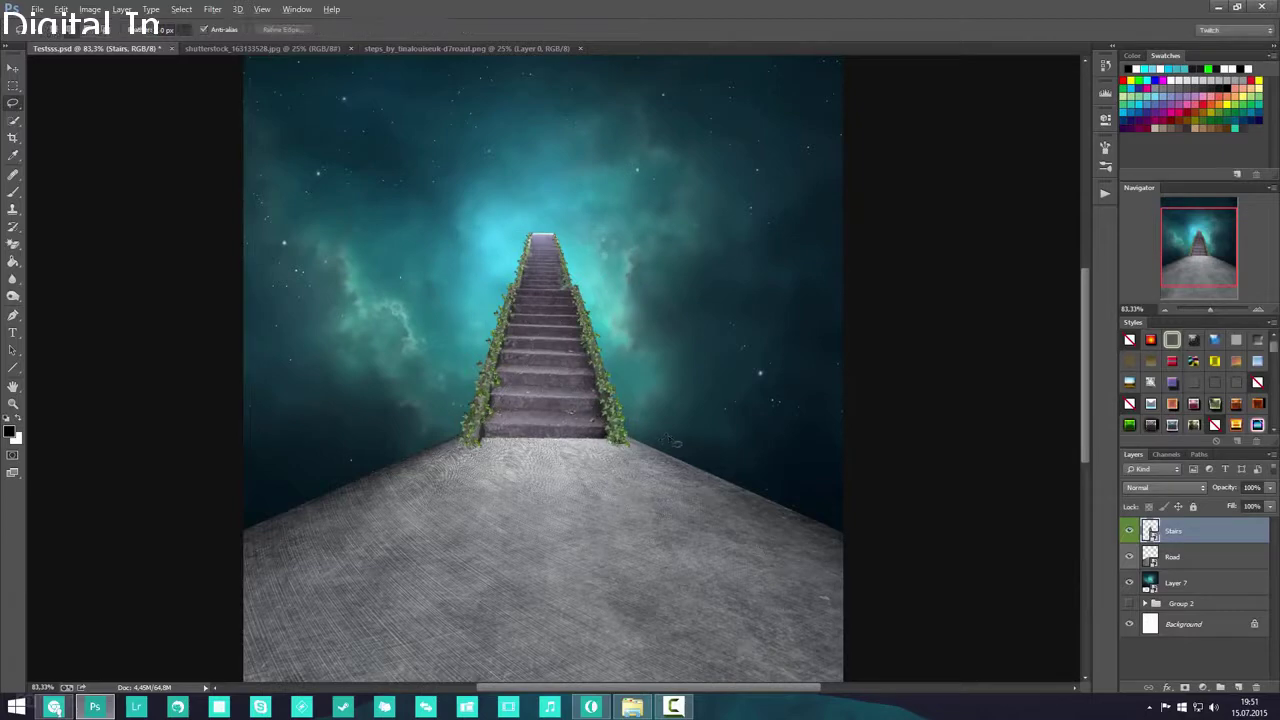
scroll(608, 410, down, 3)
scroll(607, 408, up, 4)
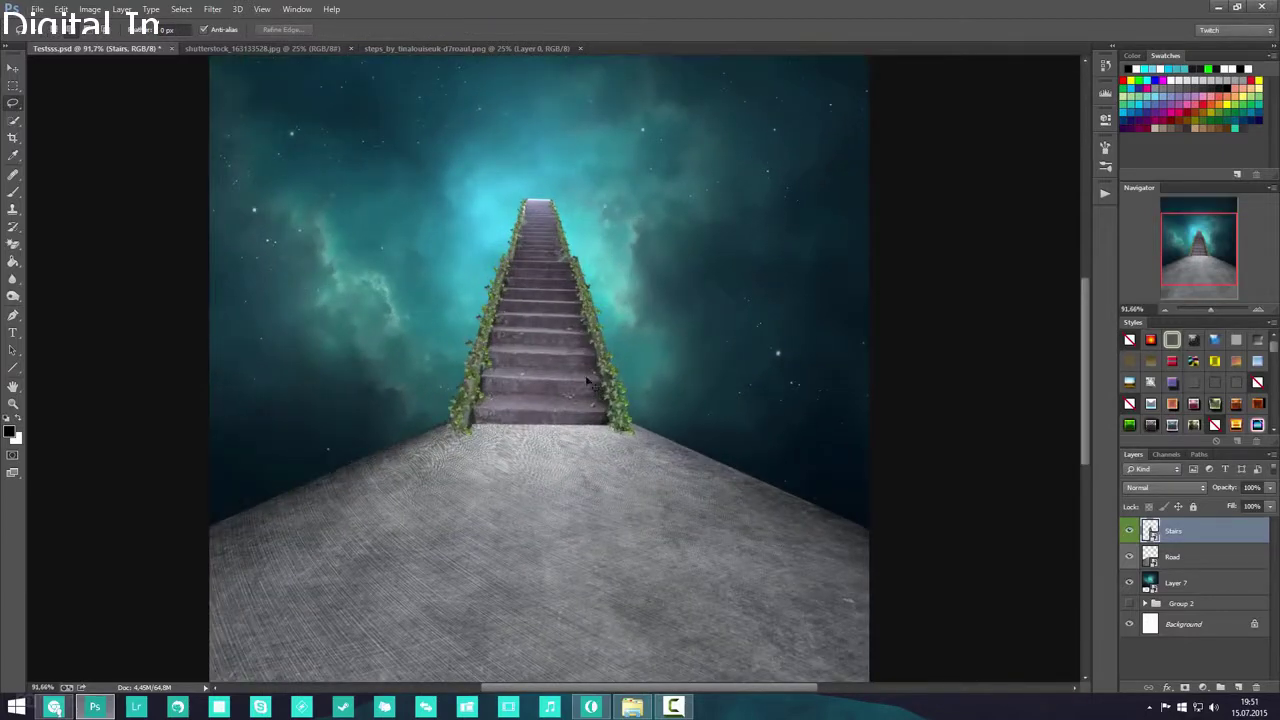
mouse_move(585, 365)
mouse_down()
mouse_move(608, 318)
mouse_move(590, 375)
mouse_up()
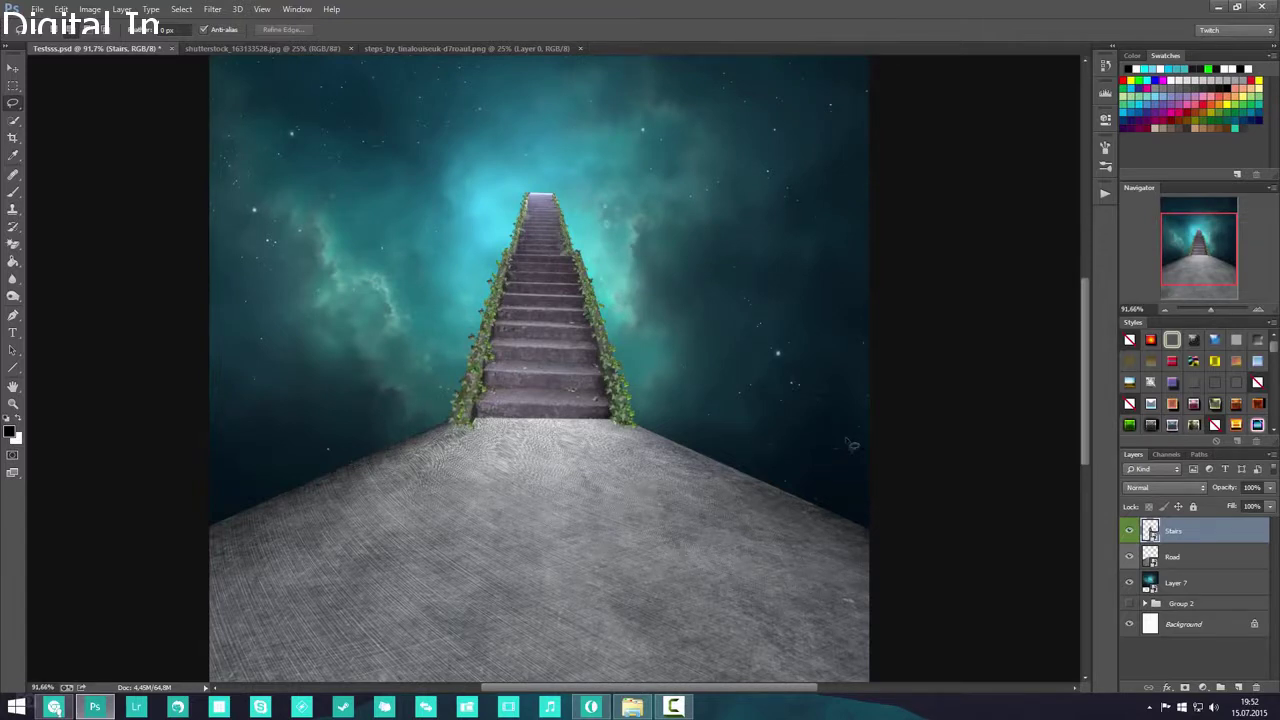
- Scale the stairs down to about 8.4% and center their base on the narrow far end of the road
key(ctrl+t)
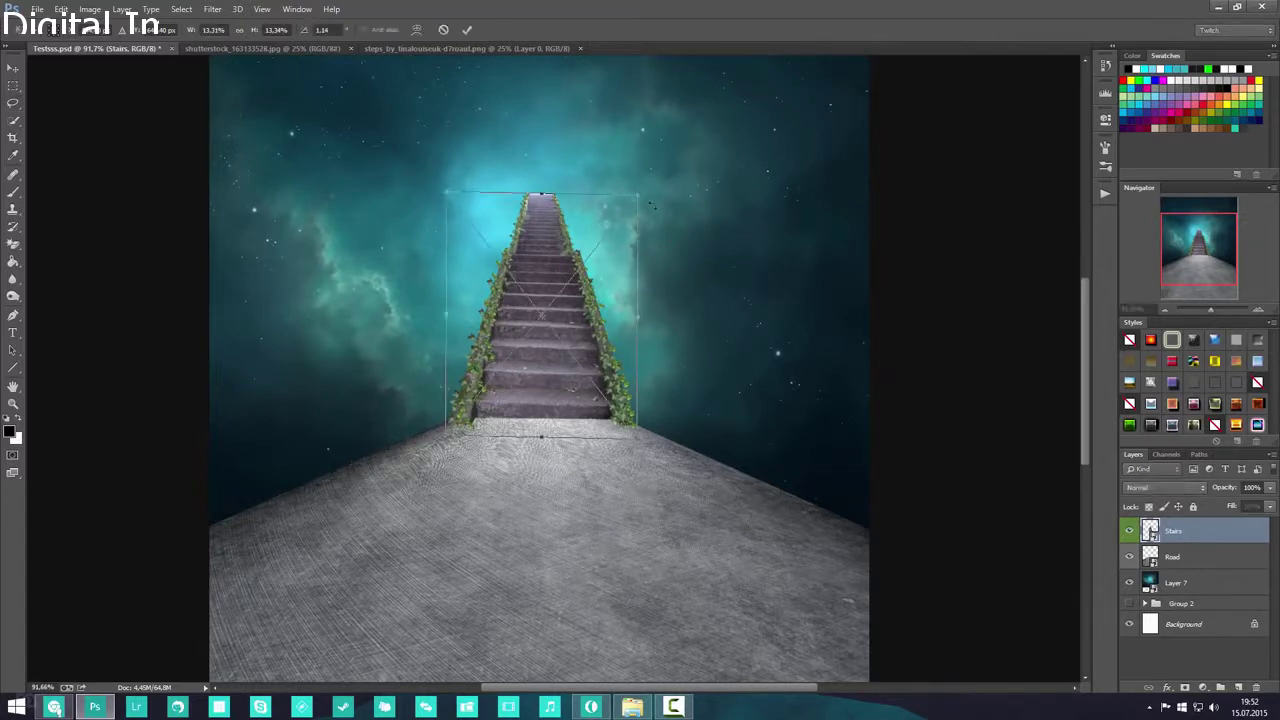
drag(639, 194, 560, 290)
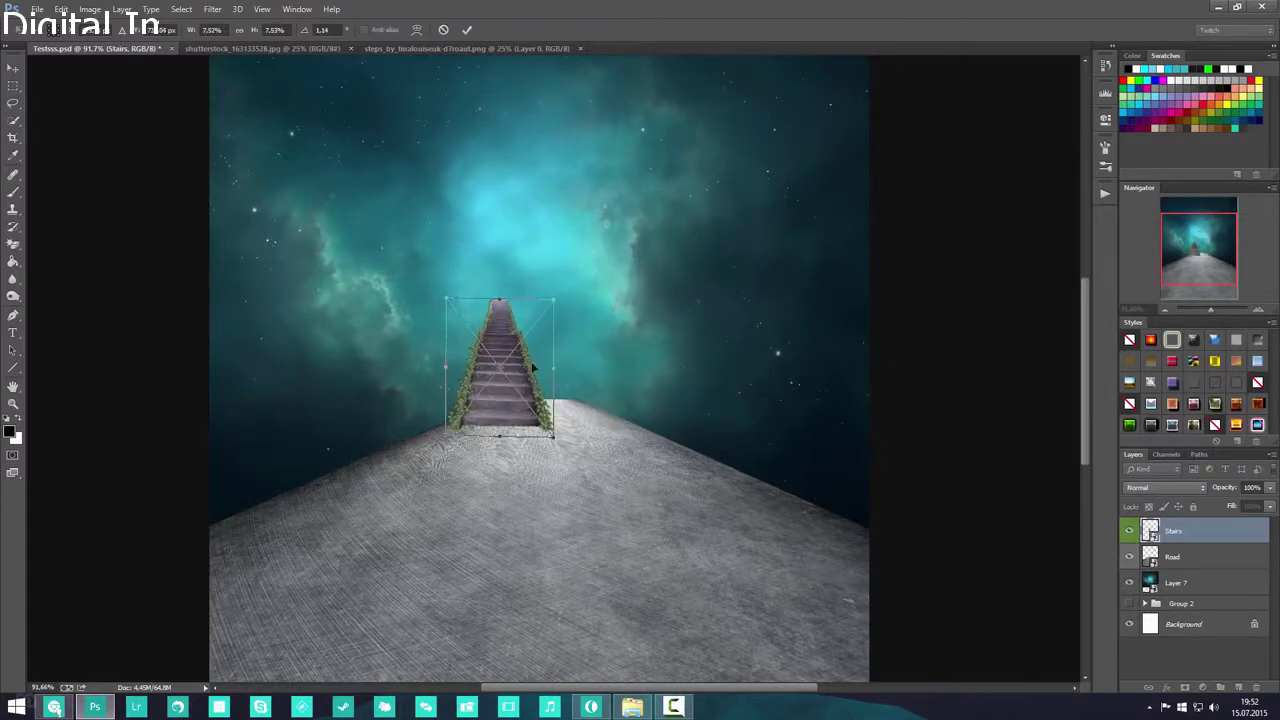
drag(541, 362, 568, 354)
drag(594, 285, 604, 268)
drag(587, 319, 588, 321)
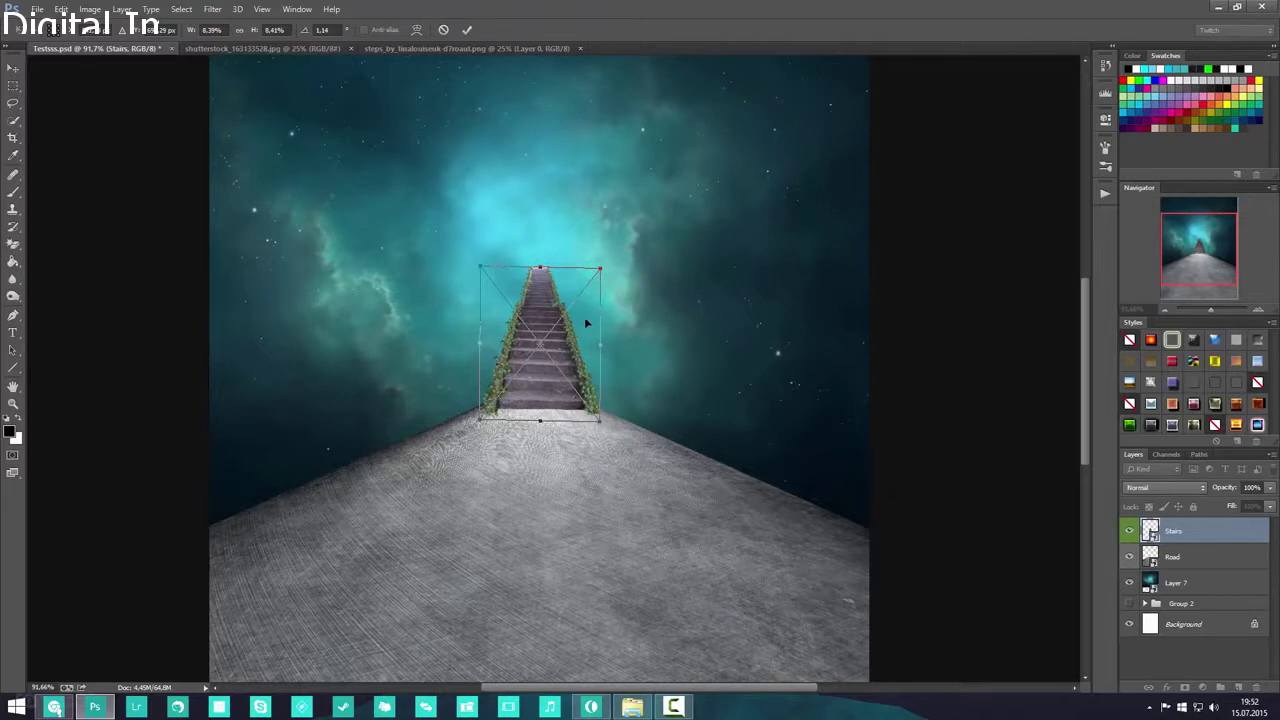
key(Return)
key(l)
scroll(606, 390, down, 3)
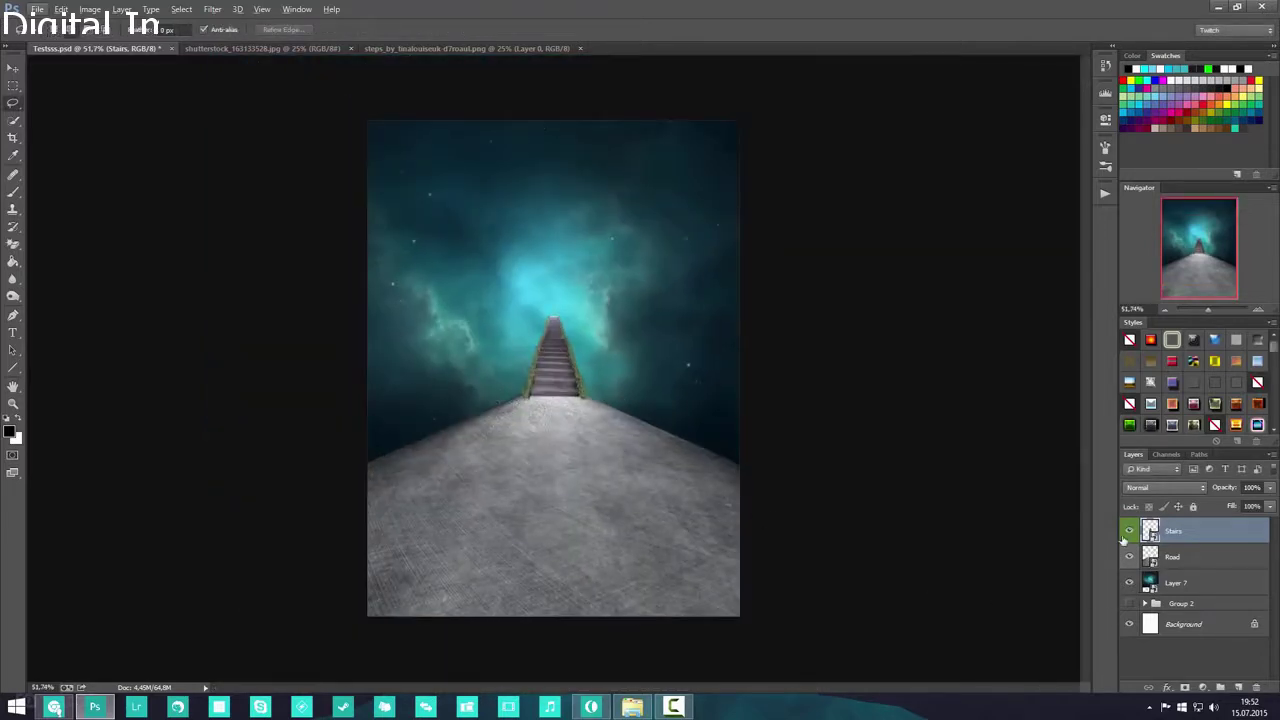
- Compare the composition with the finished artwork in Group 2 by swapping layer visibility, and restore the Stairs, Road and nebula layers
drag(1128, 531, 1130, 604)
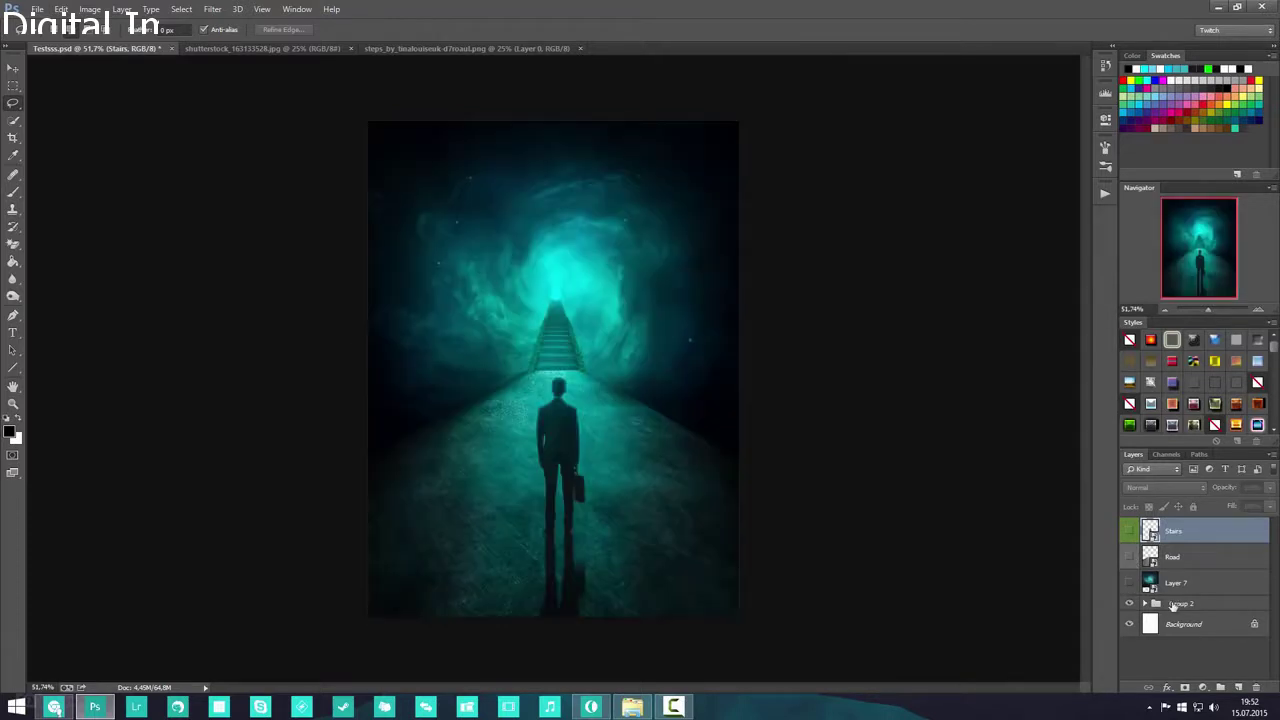
click(1180, 604)
scroll(560, 330, up, 2)
scroll(575, 320, down, 1)
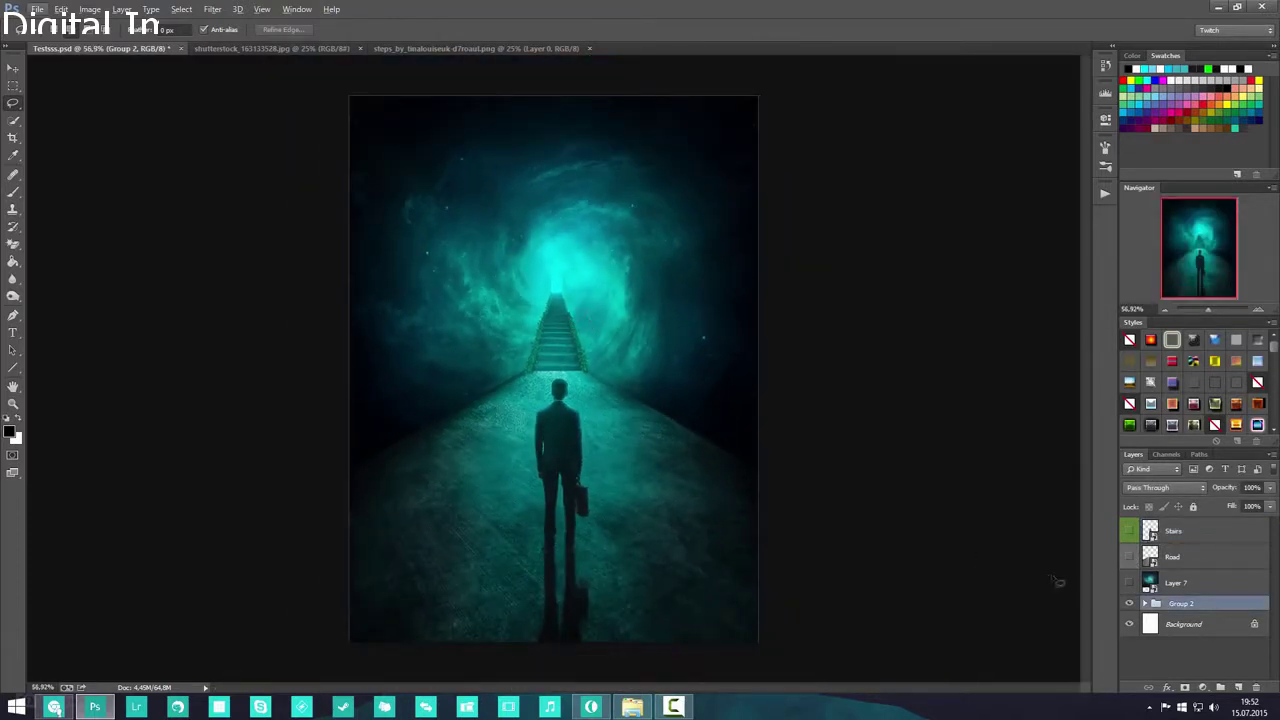
scroll(697, 481, up, 1)
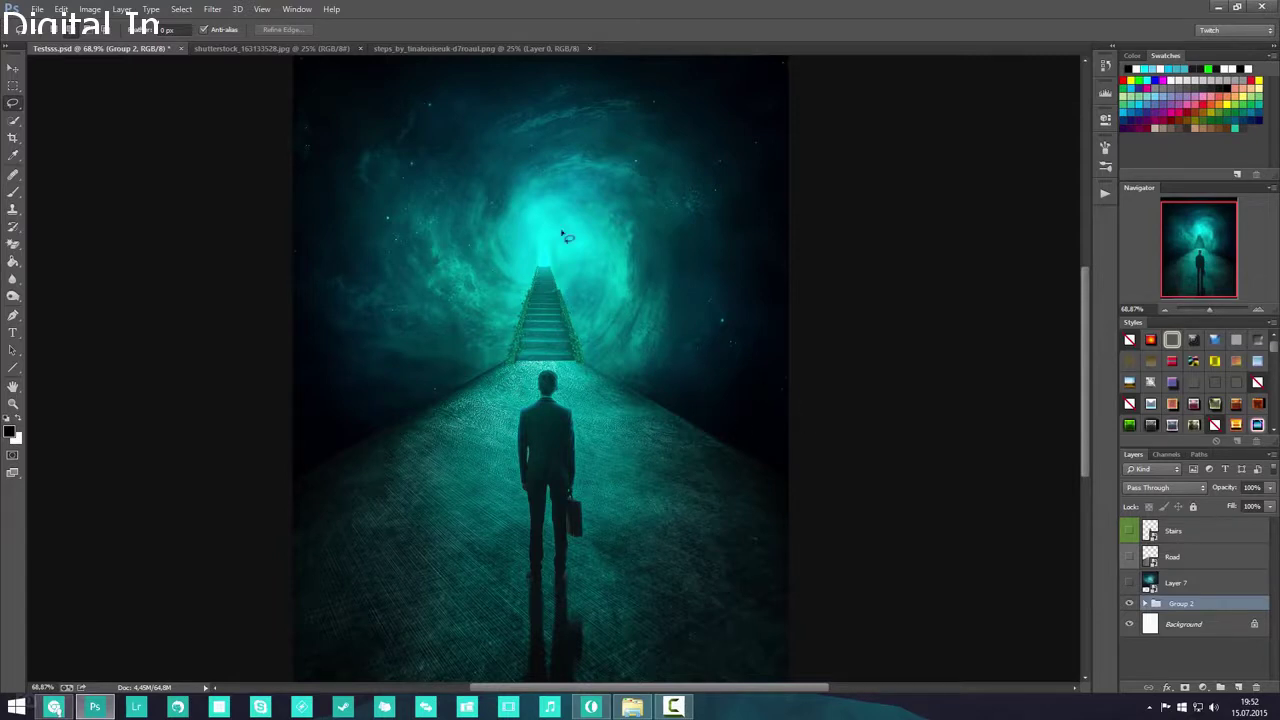
click(1127, 606)
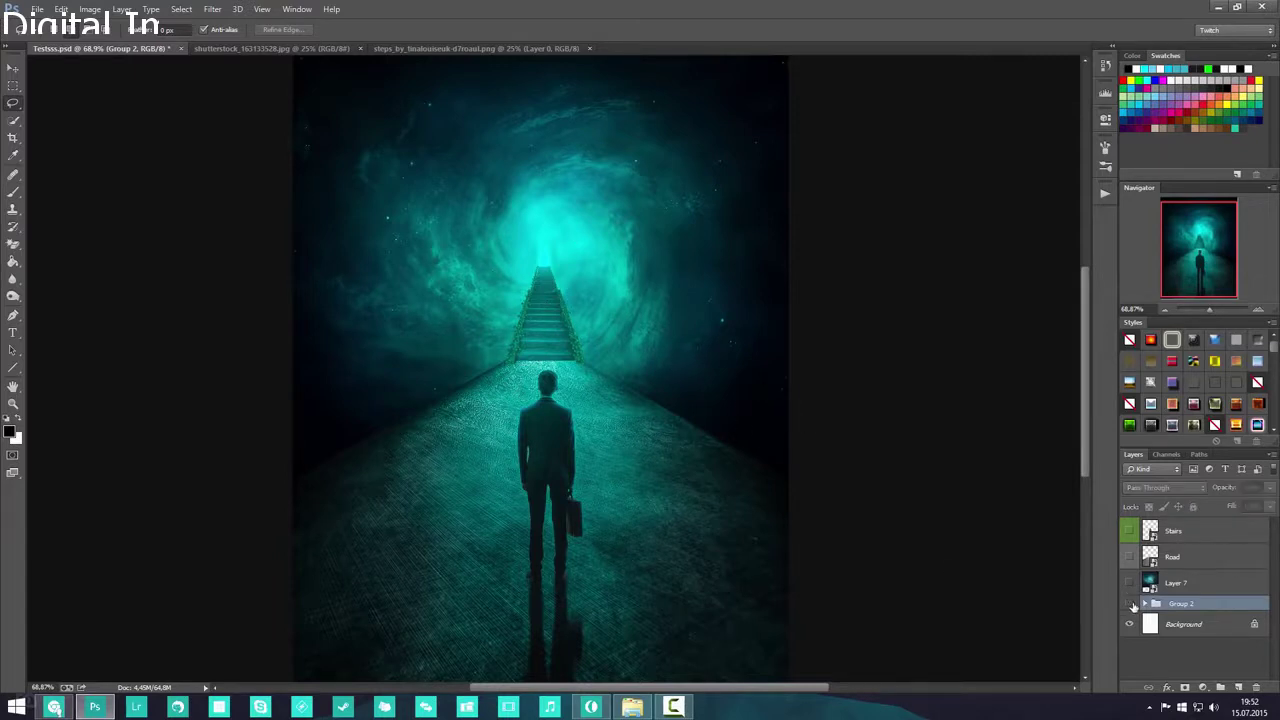
click(1129, 531)
click(1129, 556)
click(1130, 583)
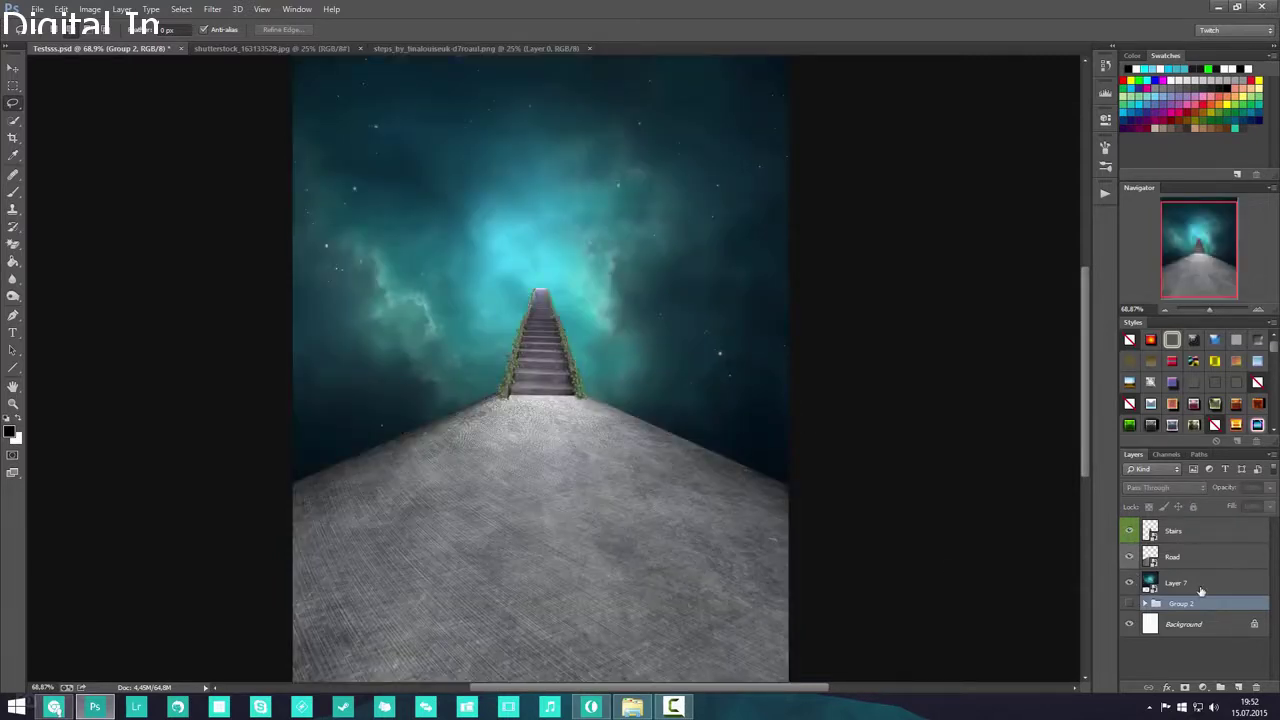
- Create a new empty layer directly above Layer 7 and name it Road Shadow
click(1147, 584)
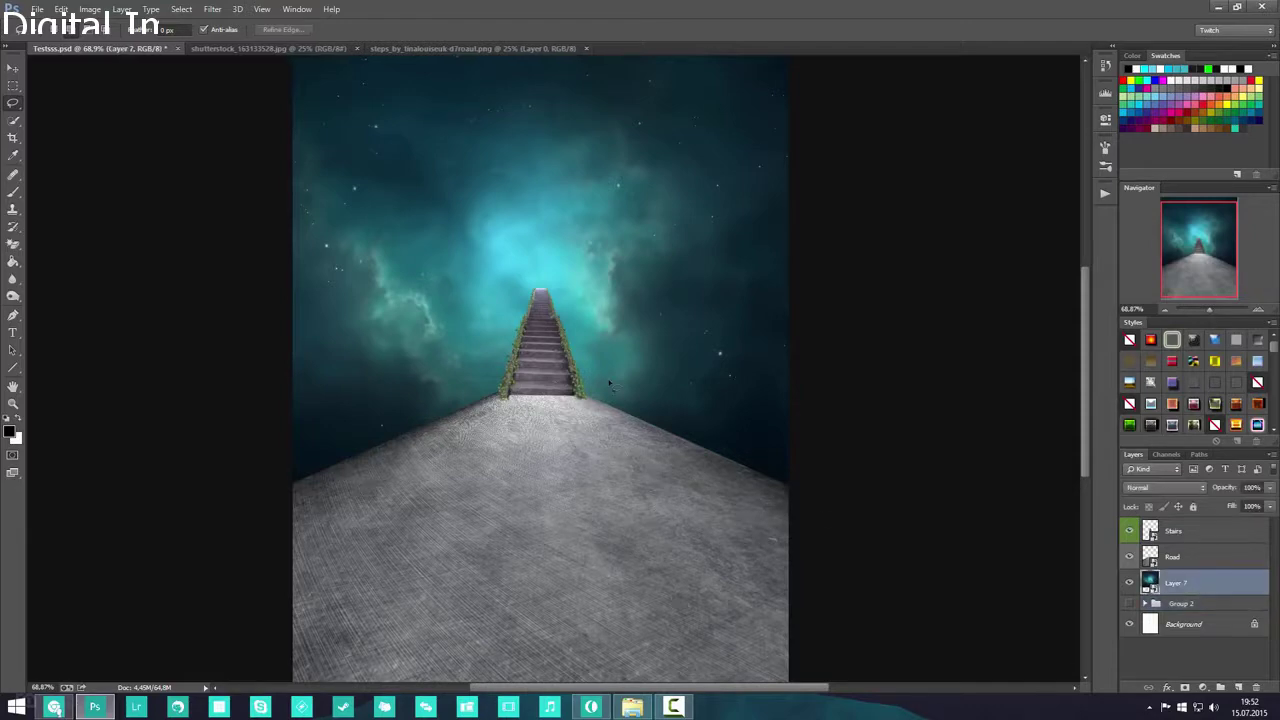
scroll(540, 413, up, 6)
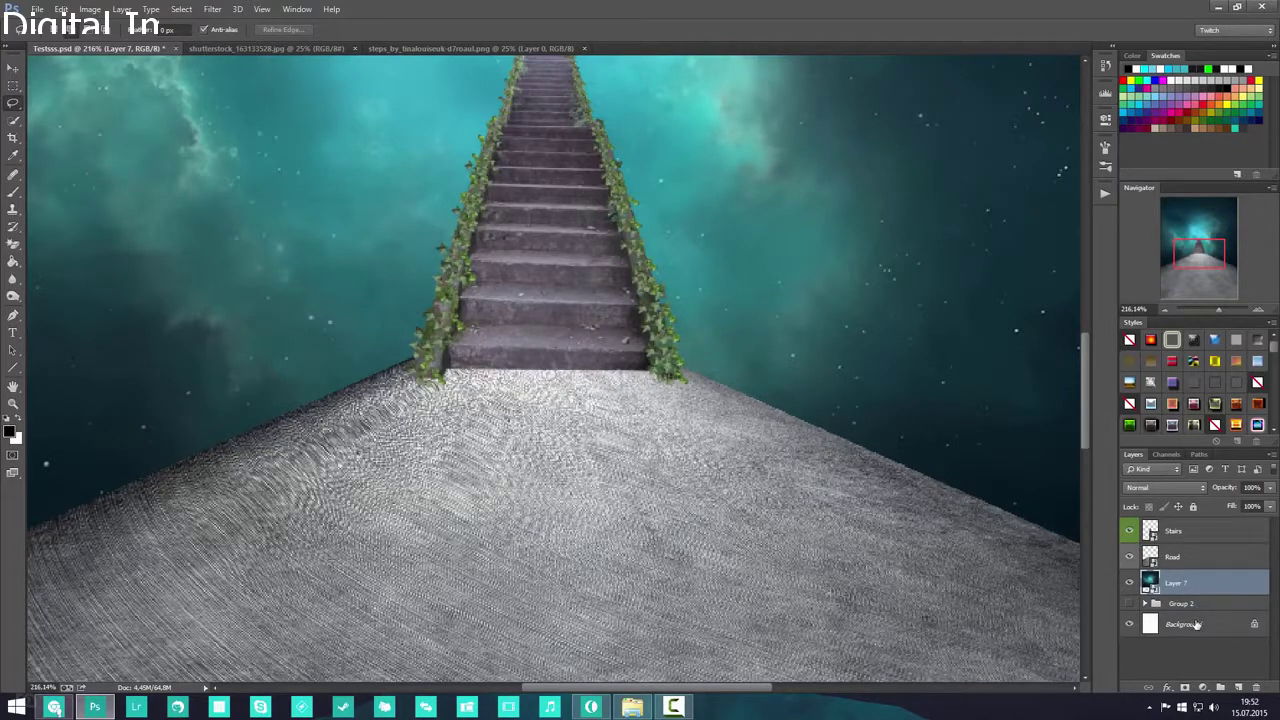
click(1236, 688)
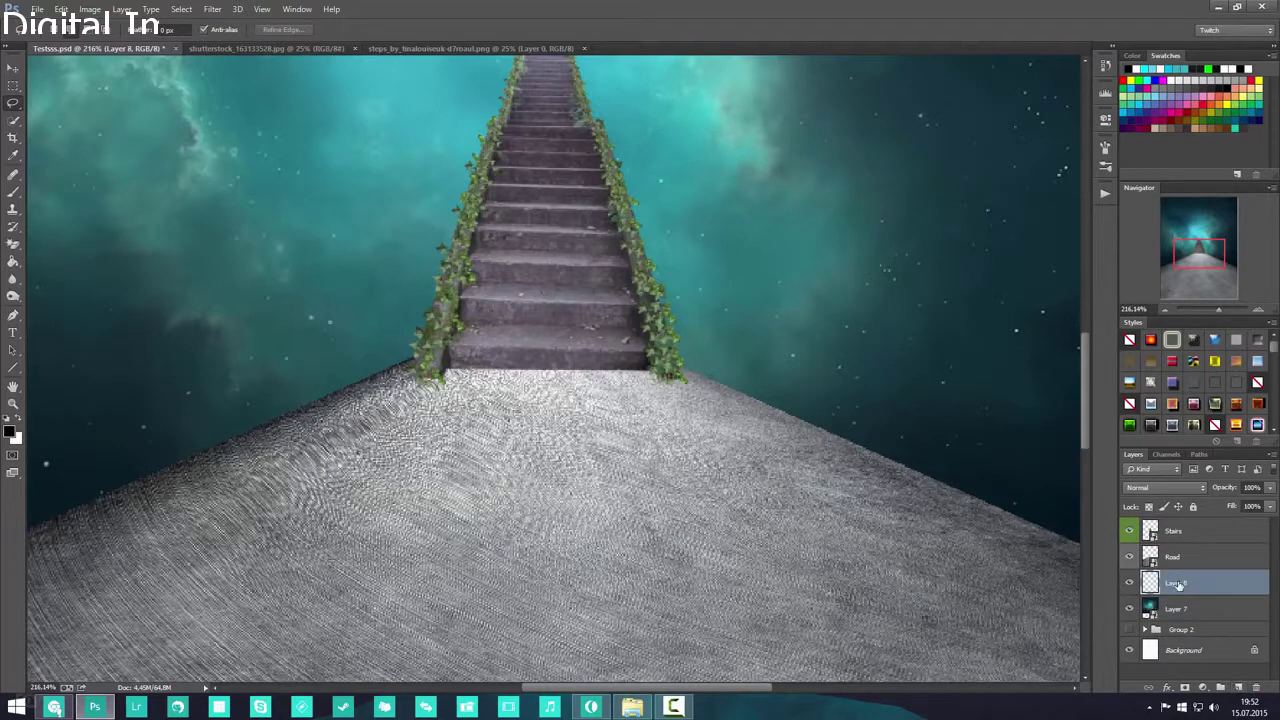
double_click(1178, 583)
text(Road Shadow)
key(Return)
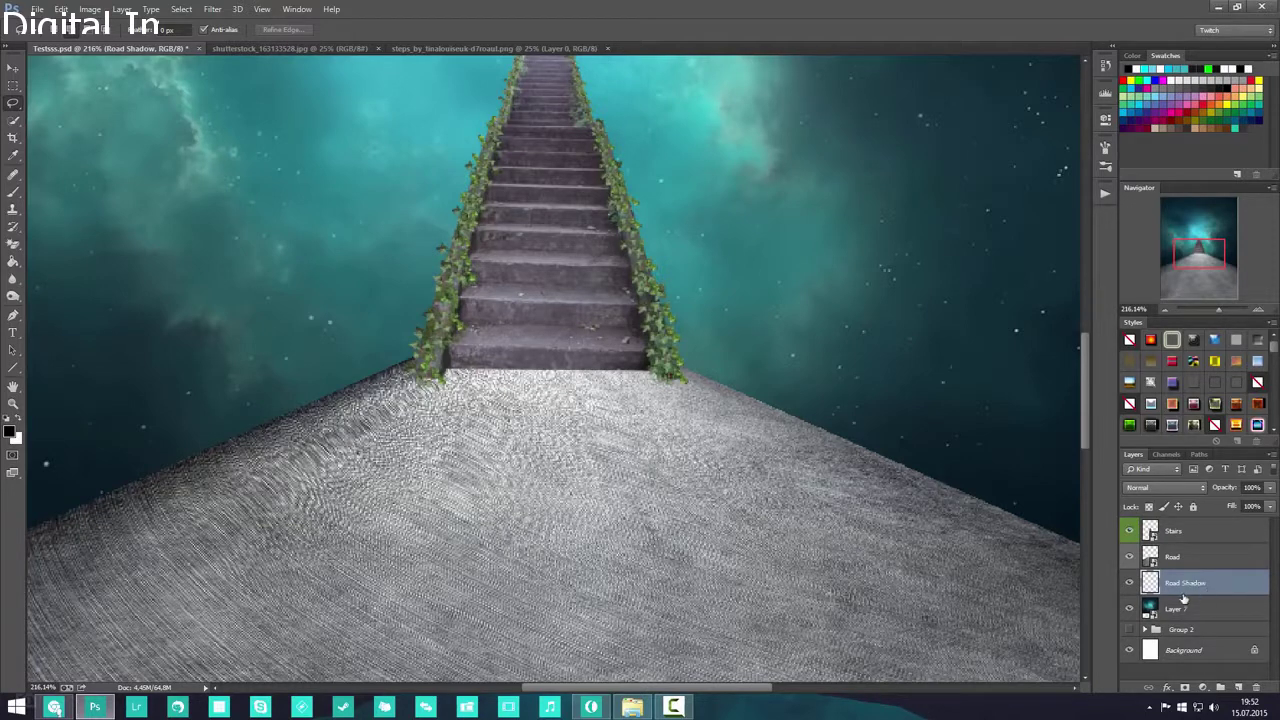
- Outline a trapezoid on the road at the foot of the stairs with the Polygonal Lasso, widening toward the viewer
right_click(12, 104)
click(111, 113)
click(370, 438)
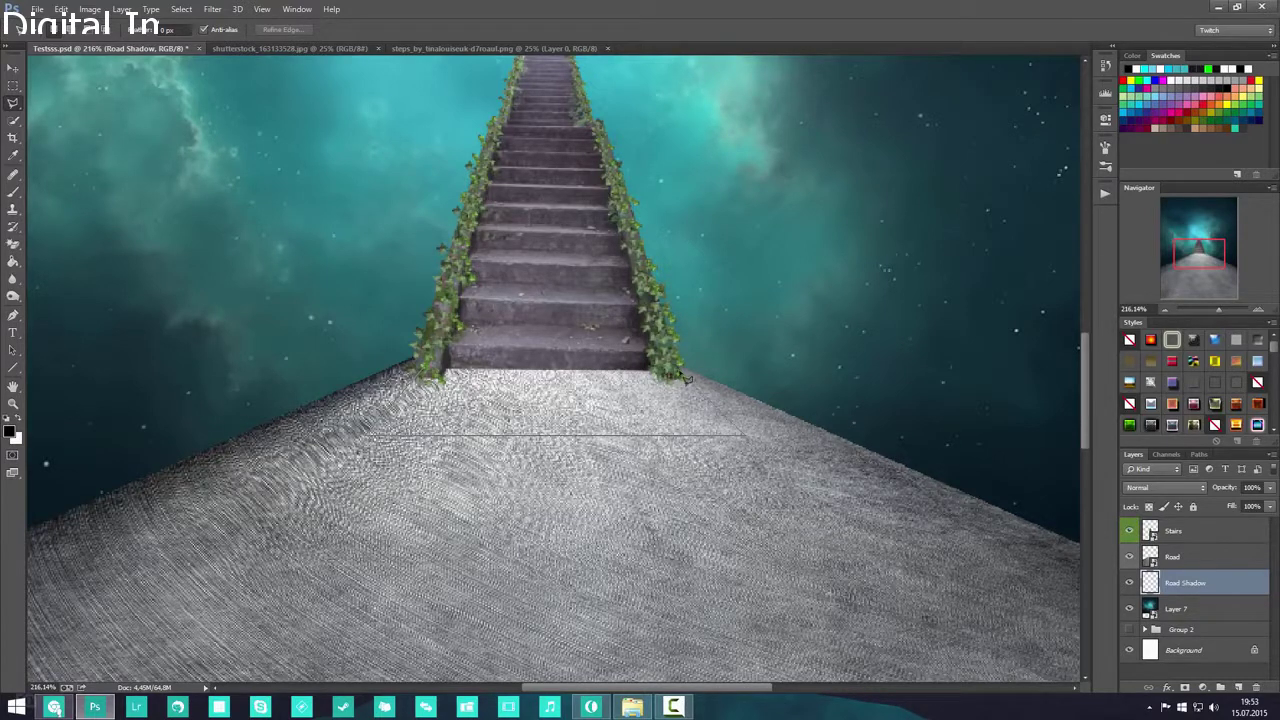
double_click(428, 370)
scroll(570, 428, down, 3)
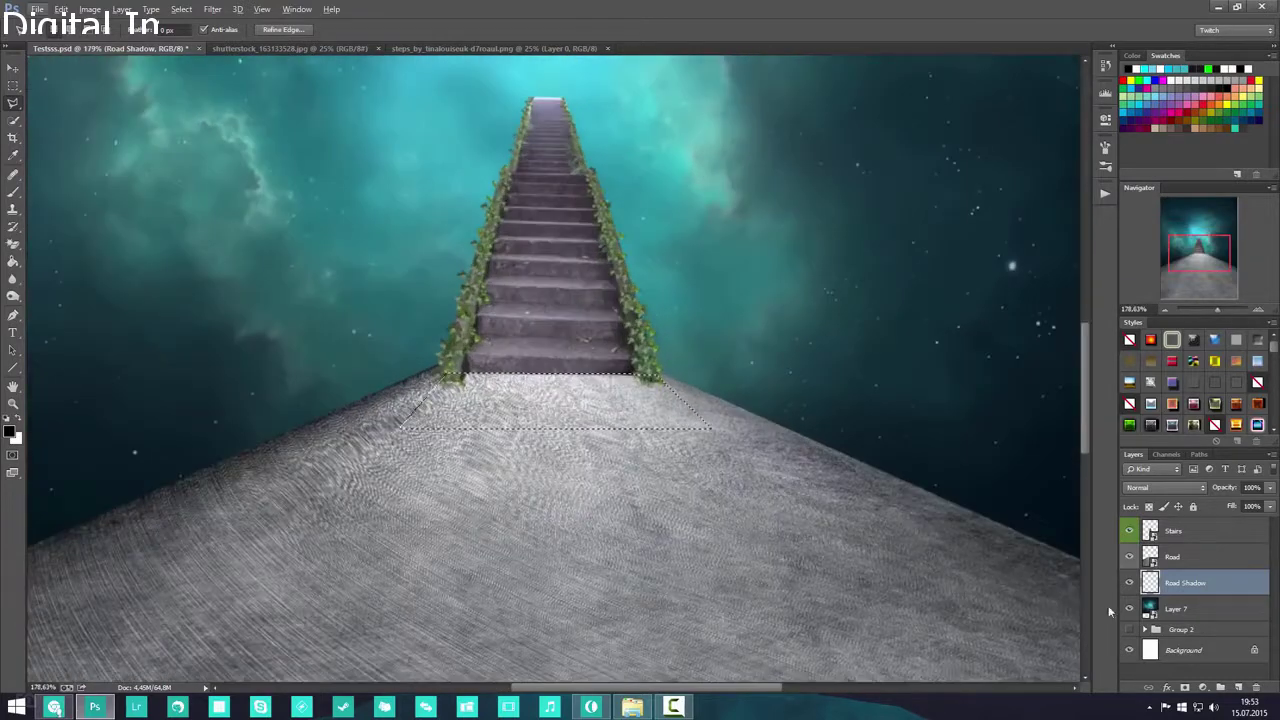
- Check how the trapezoid selection meets the foot of the stairs by temporarily hiding the Road layer
click(1128, 558)
scroll(574, 414, up, 5)
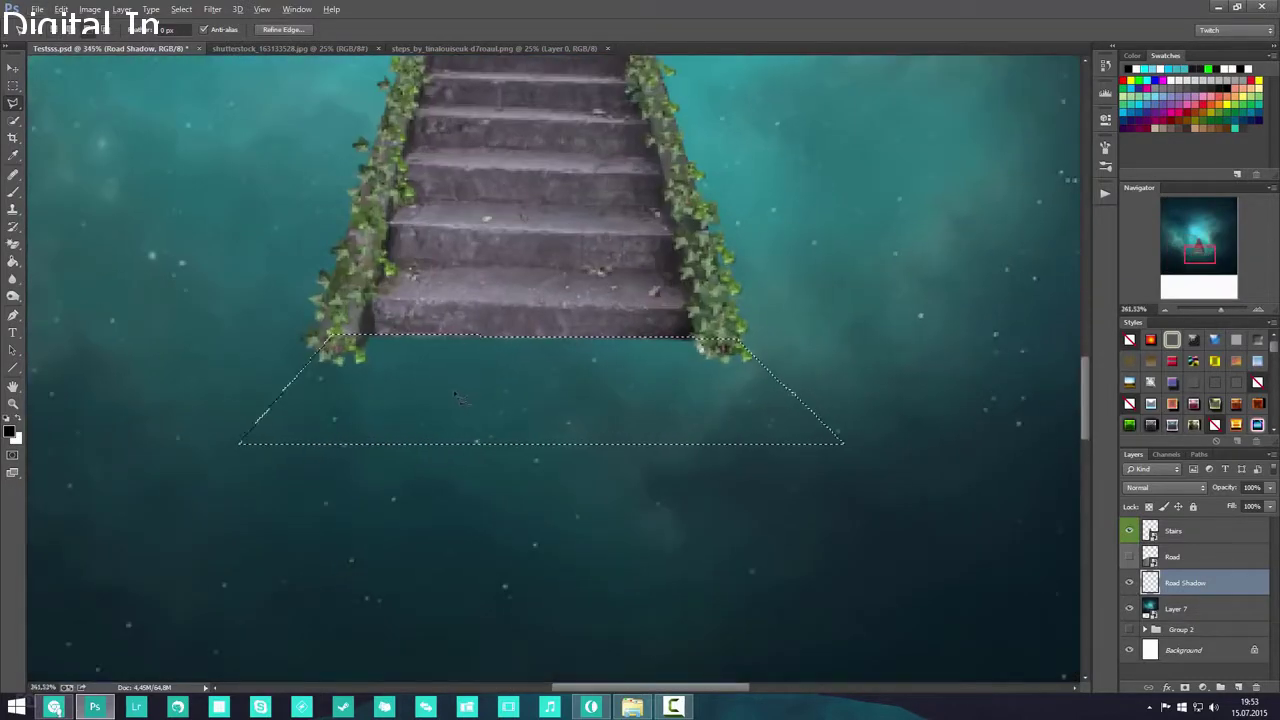
scroll(470, 400, down, 7)
click(1129, 556)
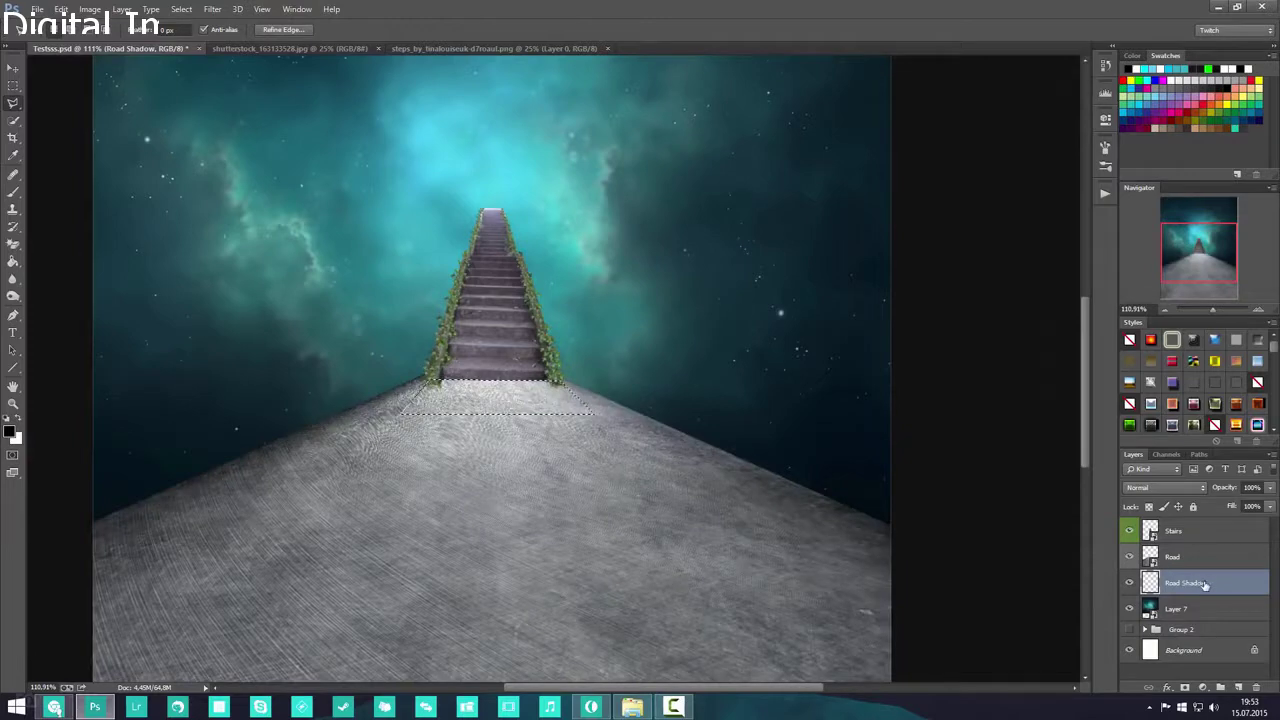
- Set up a smaller soft Brush with 0% hardness and move the Road Shadow layer above the Road layer
scroll(531, 392, up, 2)
scroll(531, 392, up, 3)
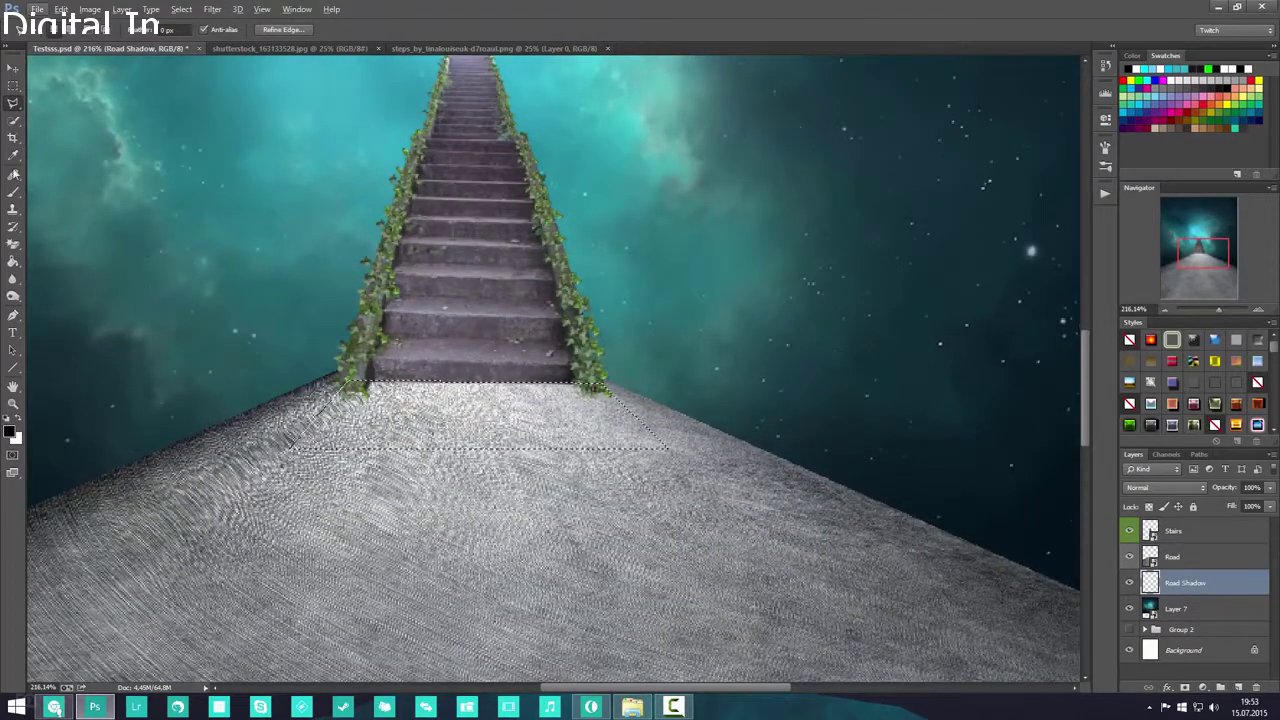
click(13, 191)
right_click(301, 181)
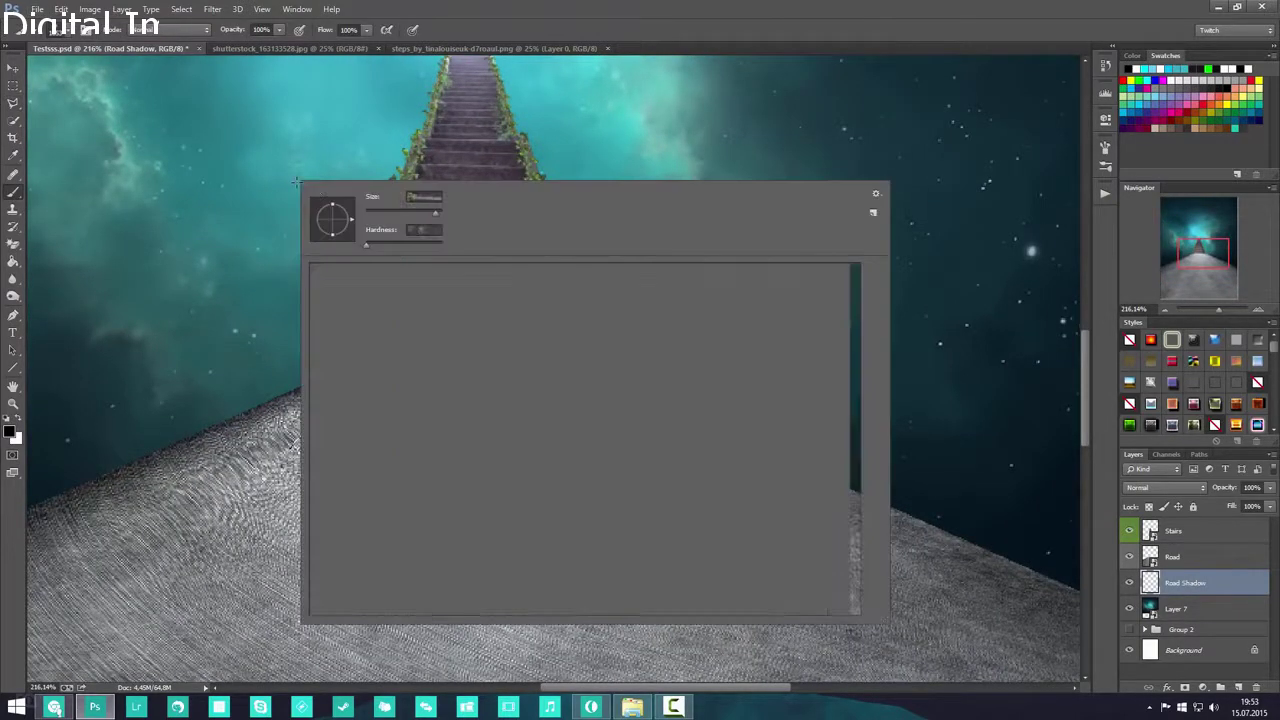
drag(435, 213, 427, 213)
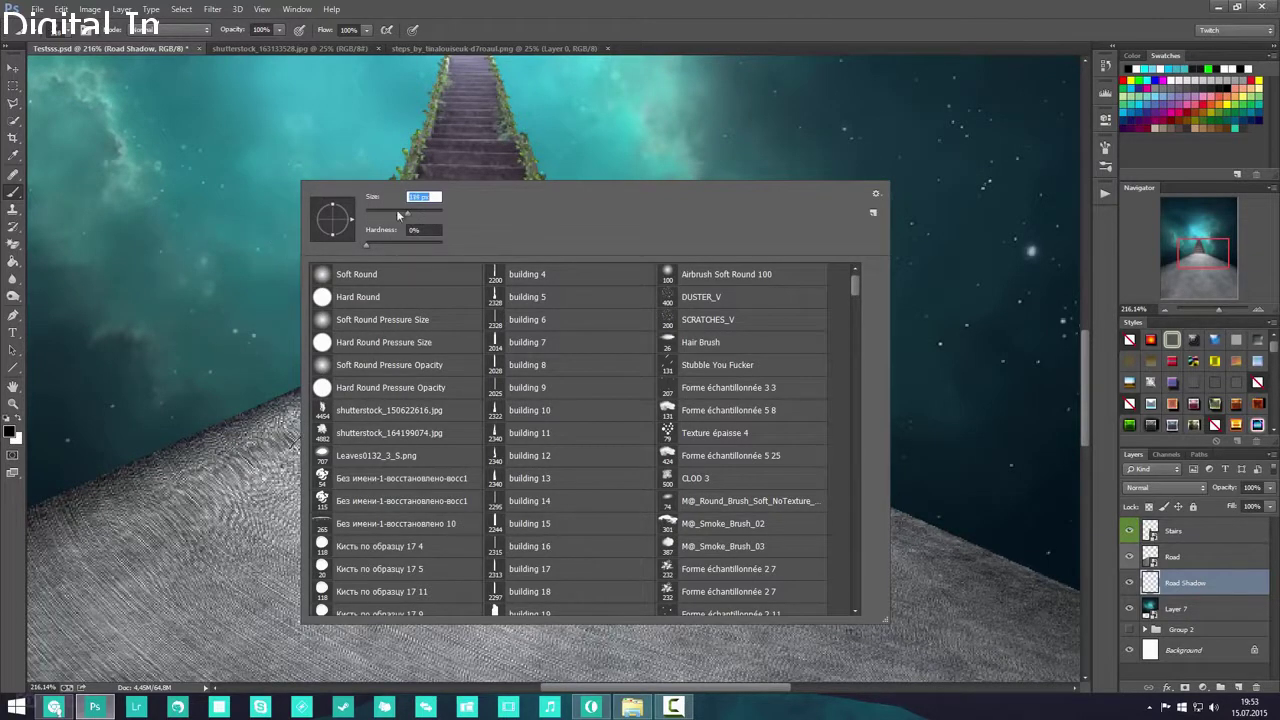
click(1220, 583)
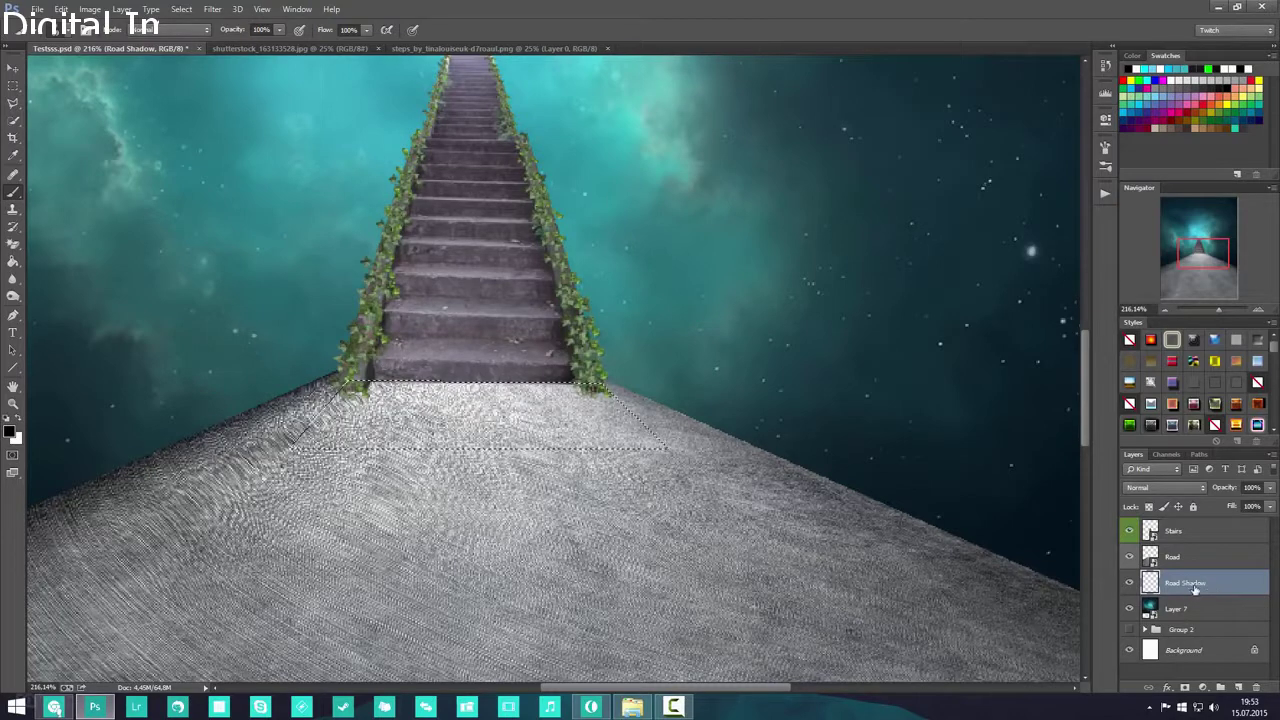
drag(1194, 590, 1197, 559)
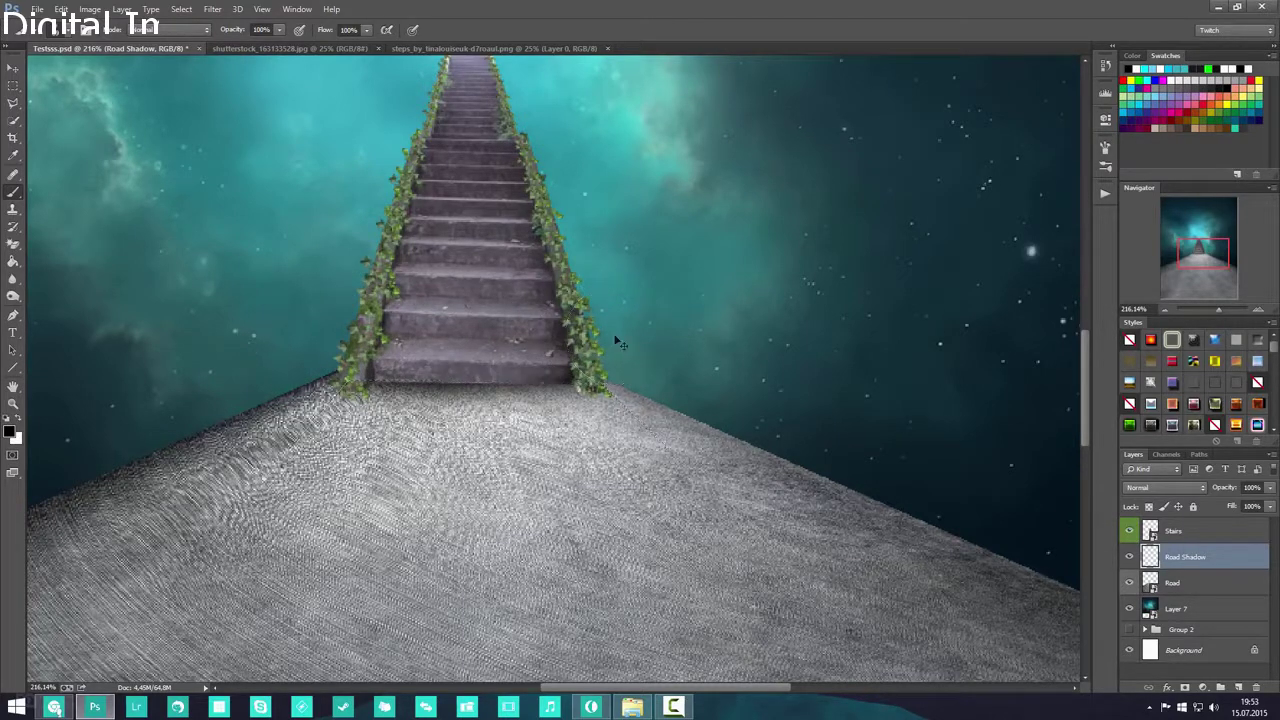
- Paint a soft black shadow on the road along the foot of the stairs inside the selection, and clear the selection
key(ctrl+0)
scroll(626, 395, down, 4)
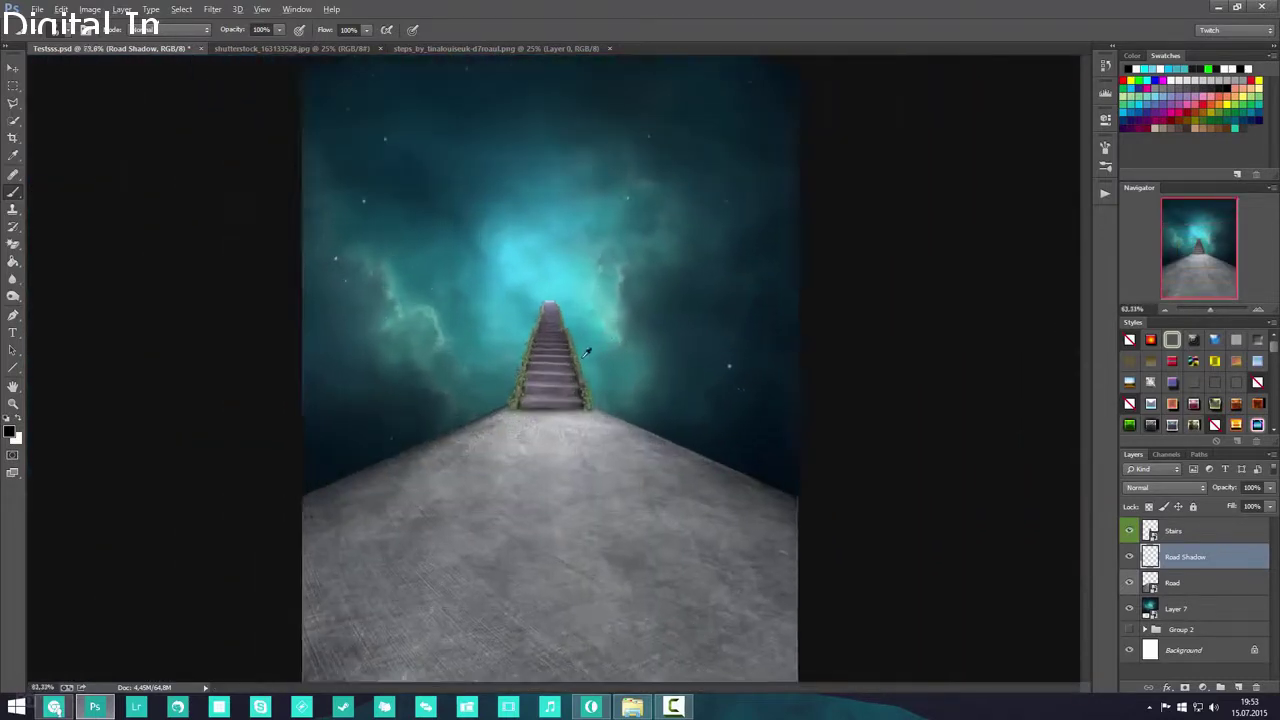
scroll(589, 351, up, 10)
scroll(604, 530, down, 1)
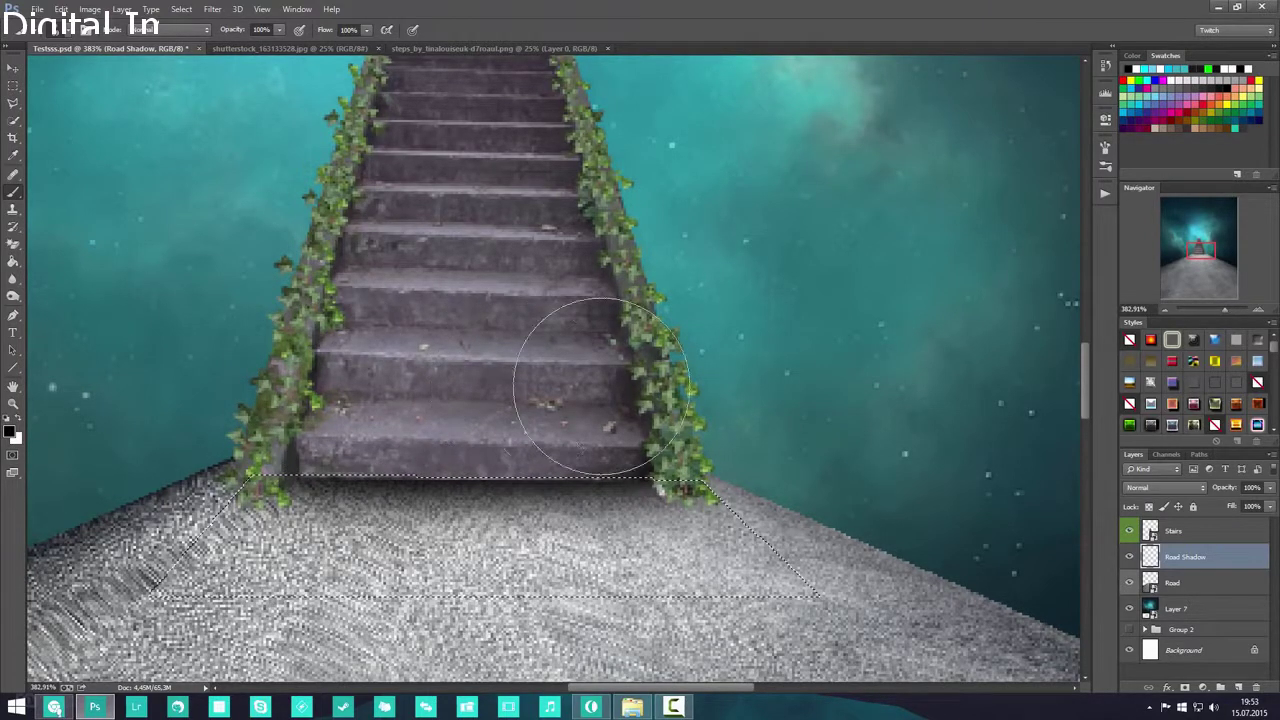
scroll(700, 398, down, 3)
scroll(676, 425, down, 3)
scroll(760, 450, up, 2)
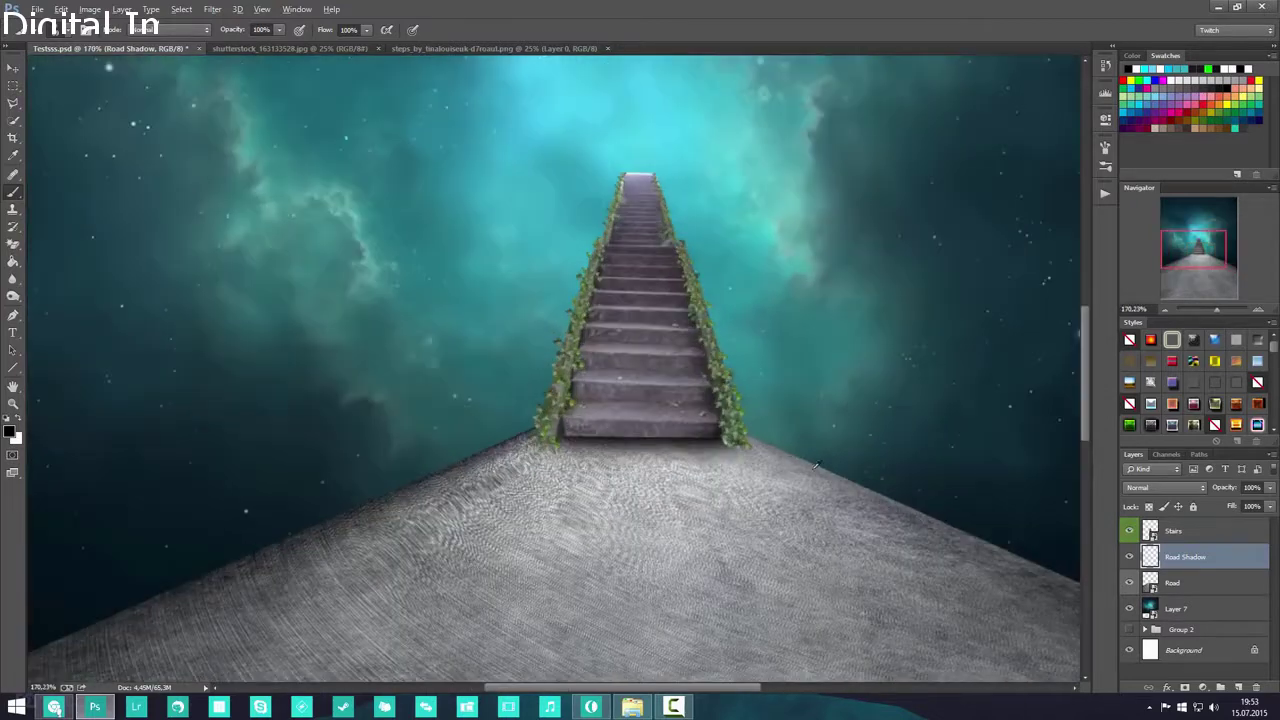
- Set the Road Shadow layer's opacity to 60% and save the document
drag(1212, 487, 1194, 489)
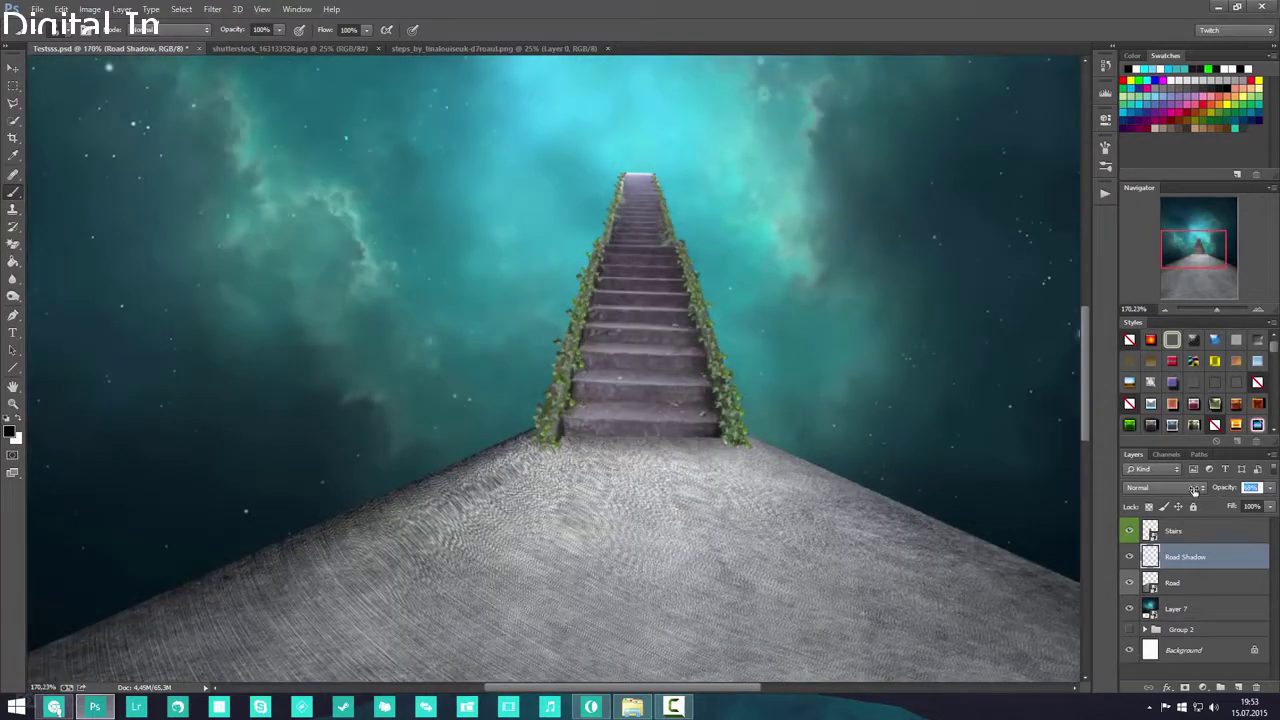
scroll(790, 482, down, 2)
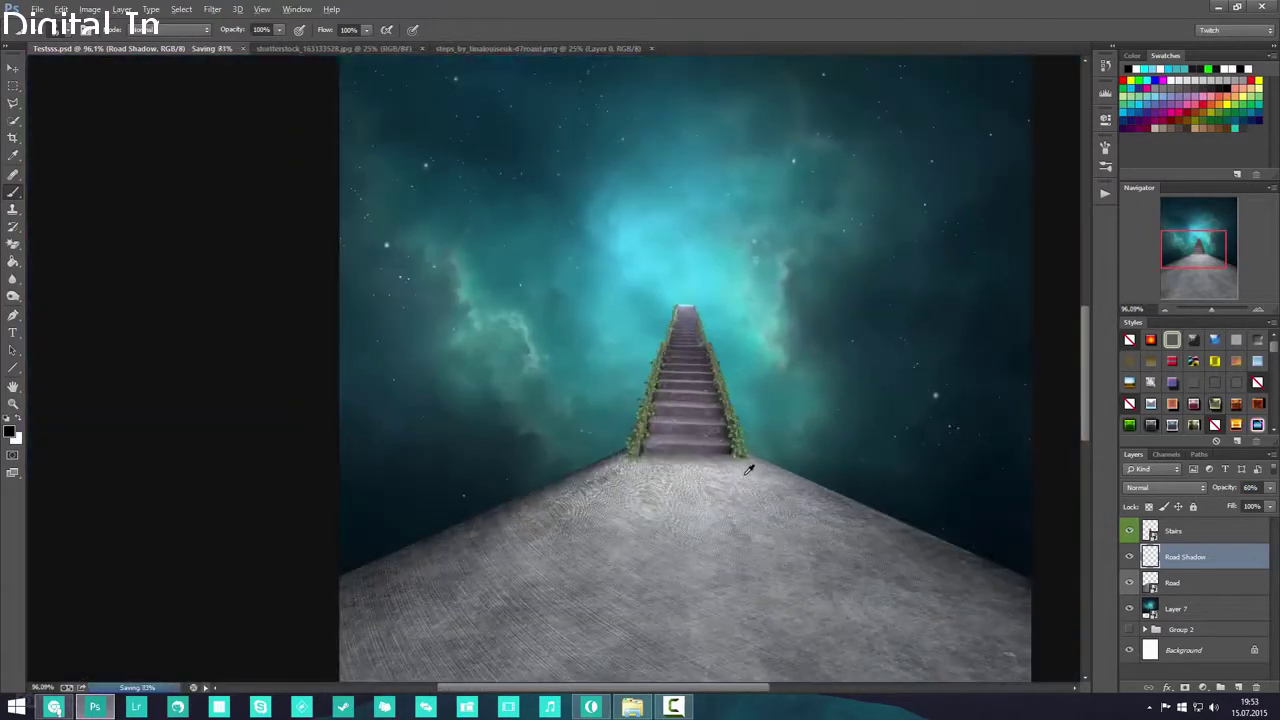
scroll(720, 465, down, 1)
scroll(735, 475, up, 1)
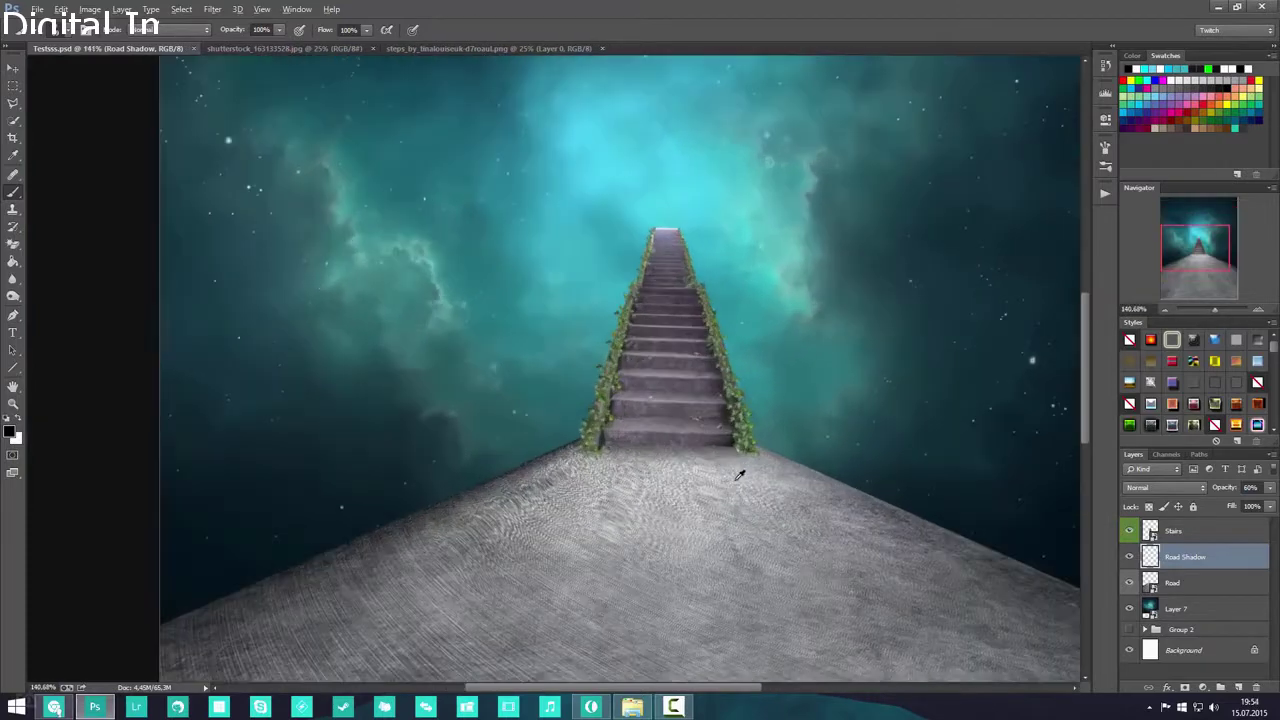
scroll(735, 472, down, 2)
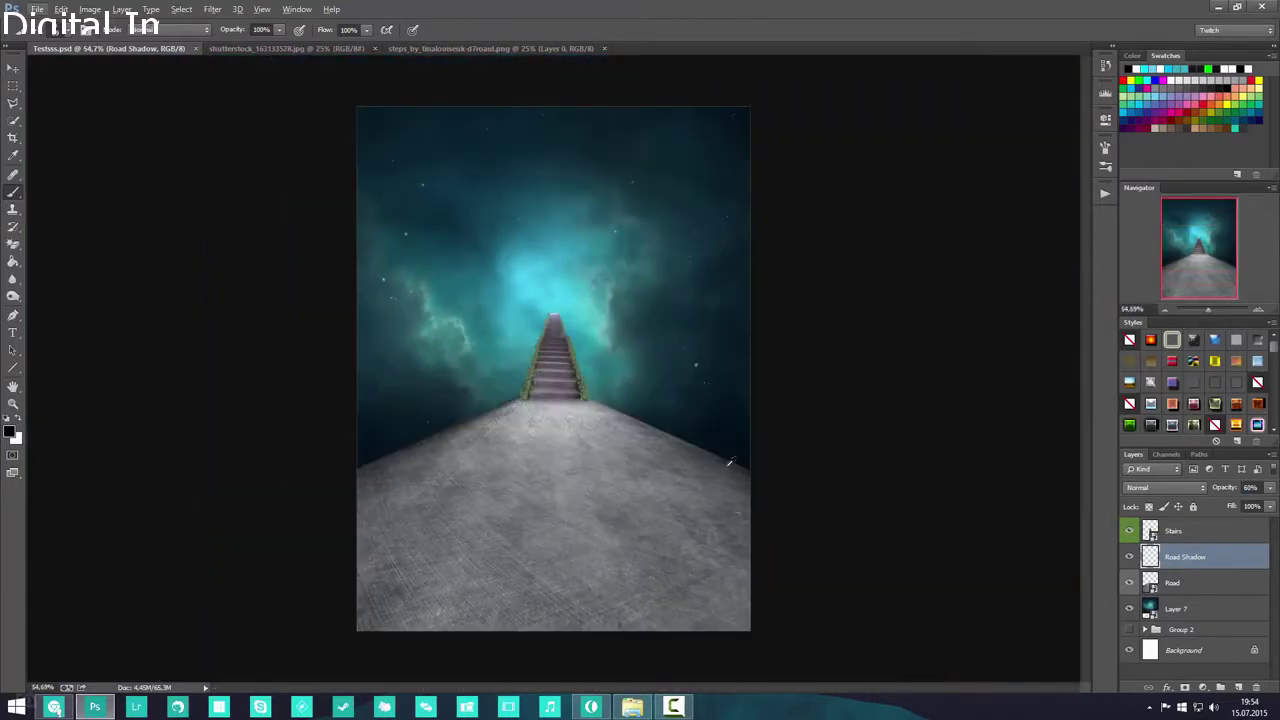
scroll(585, 412, up, 1)
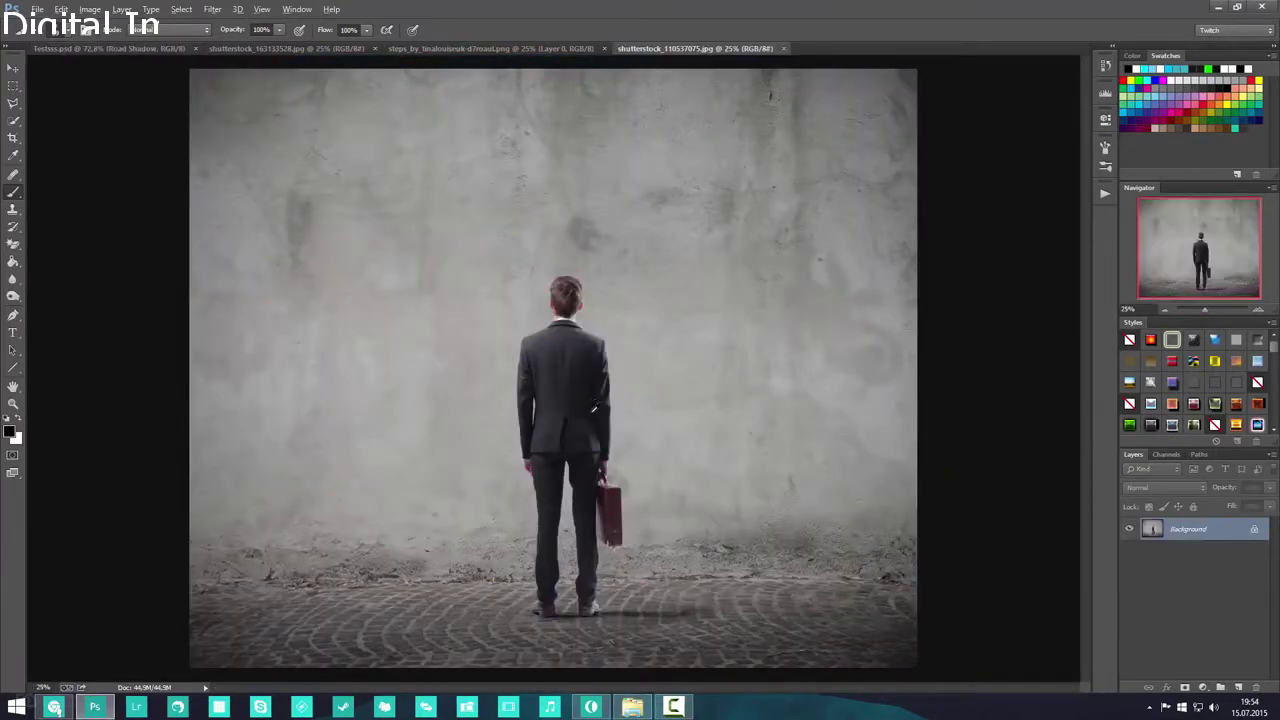
- In shutterstock_110537075.jpg, set up the Quick Selection tool with a 22 px brush for selecting the man
scroll(594, 408, up, 2)
scroll(608, 407, down, 2)
scroll(786, 477, up, 4)
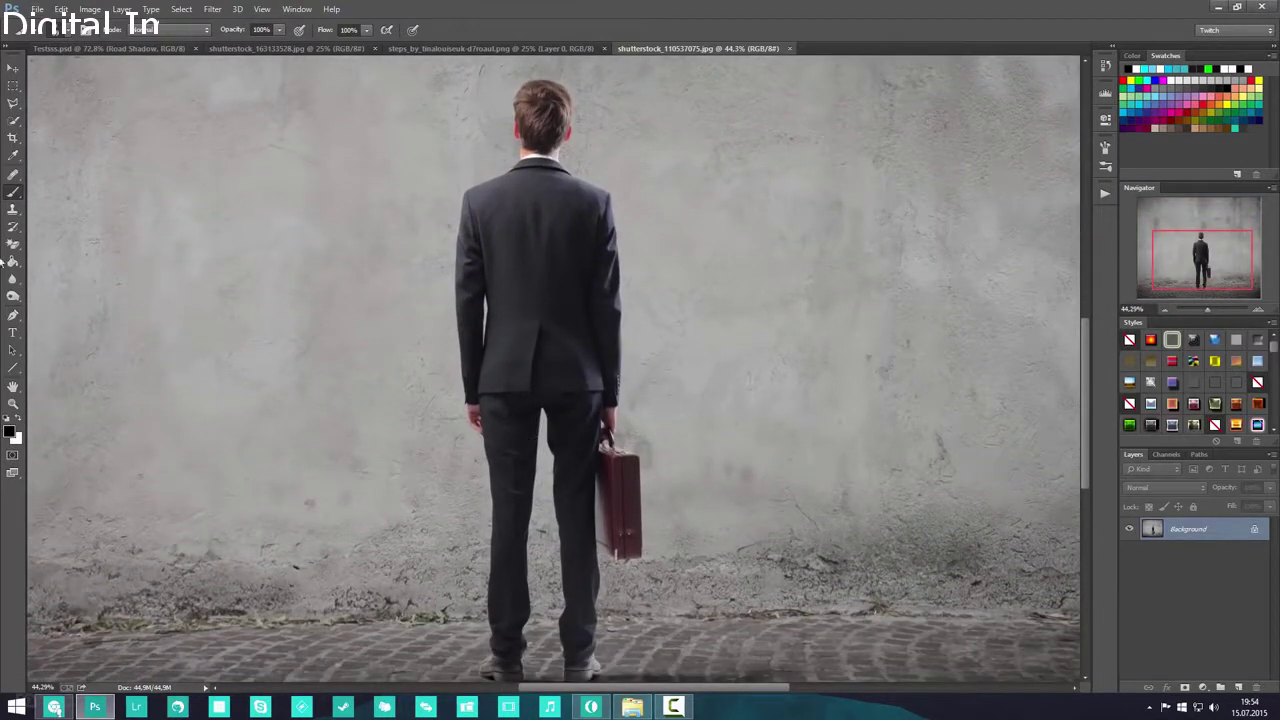
scroll(8, 254, down, 1)
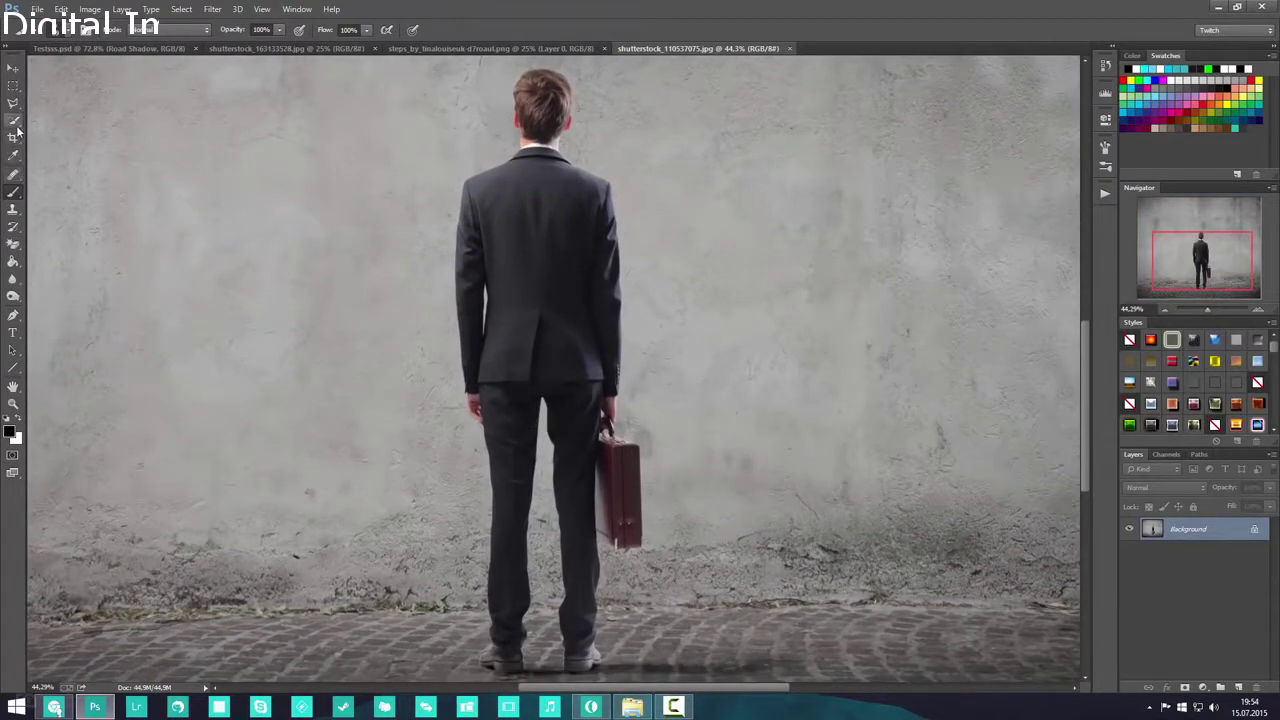
click(13, 124)
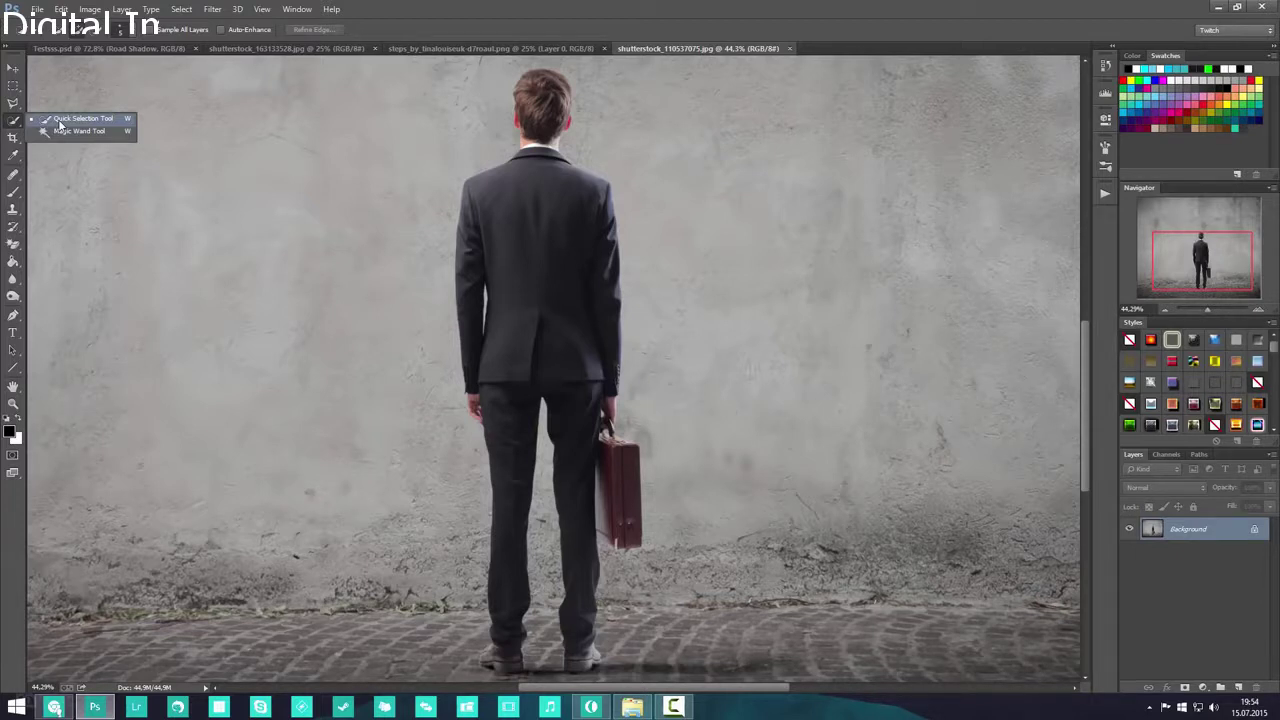
click(60, 124)
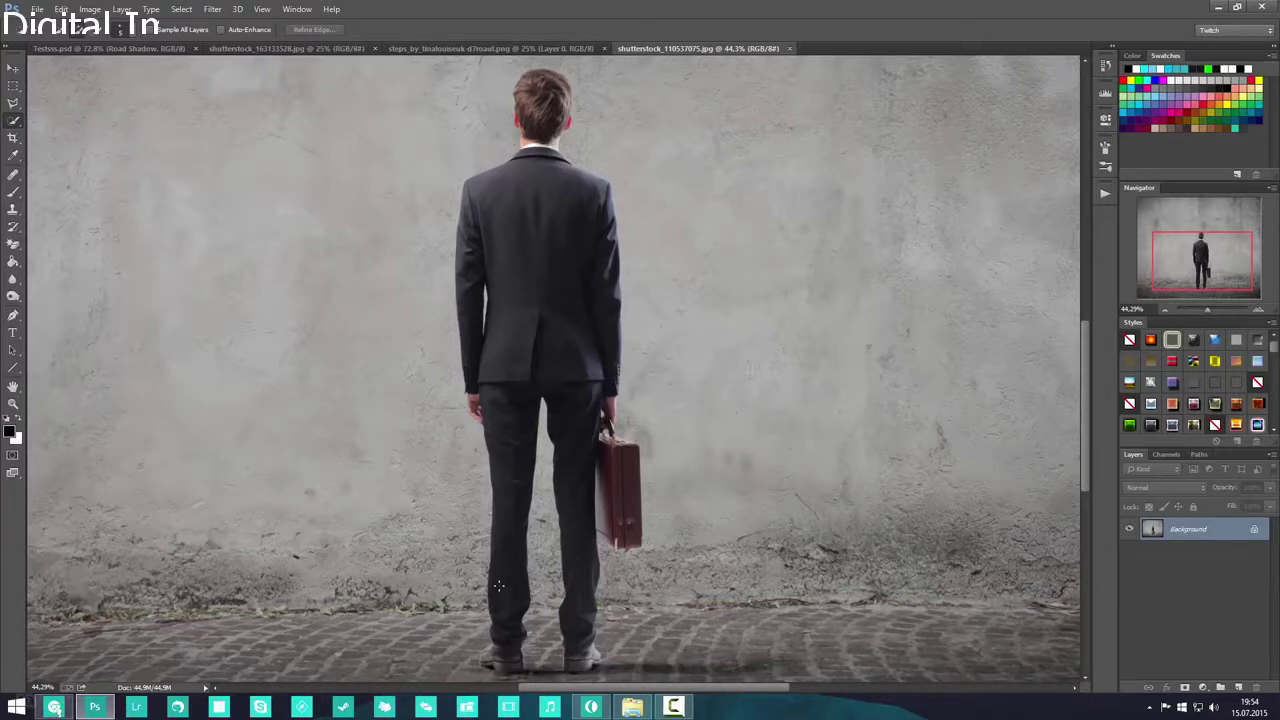
click(130, 32)
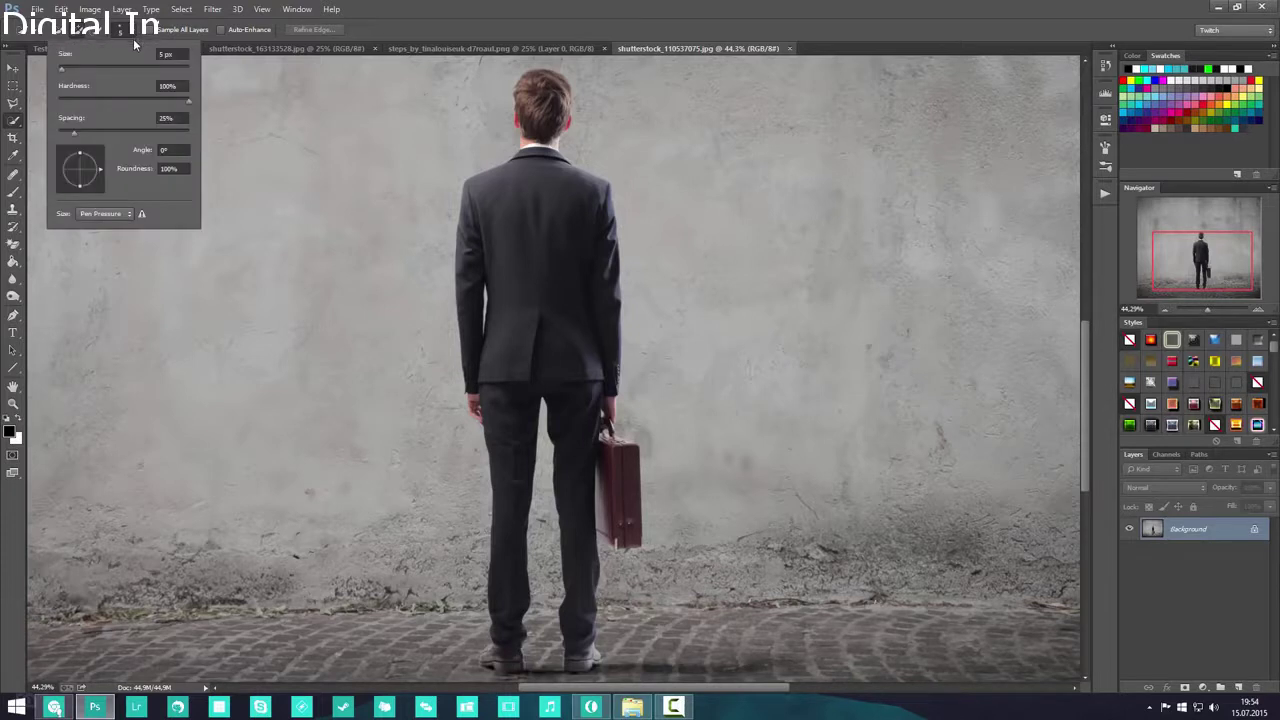
click(63, 71)
key(bracketright)
key(bracketright)
key(bracketright)
key(bracketright)
key(bracketright)
key(bracketright)
key(bracketright)
key(bracketright)
click(1184, 532)
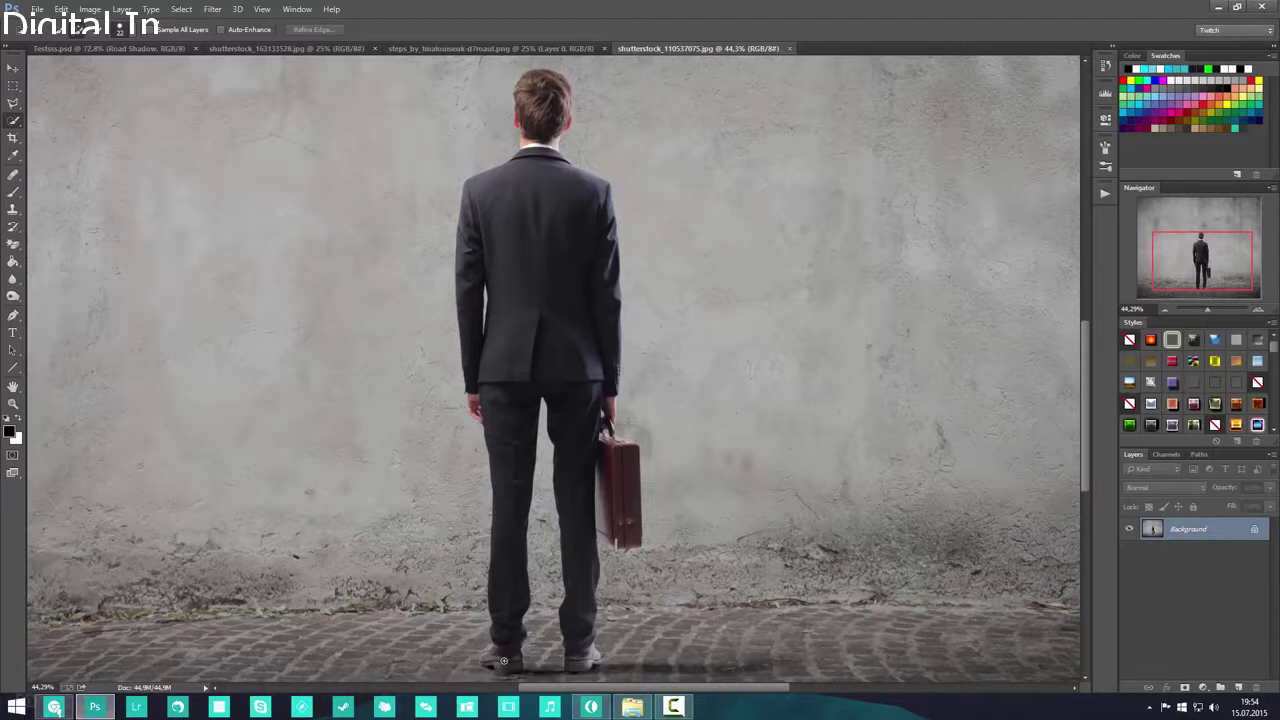
- Select the man's suit, briefcase and most of his head with the Quick Selection tool
drag(491, 661, 508, 574)
drag(516, 515, 525, 279)
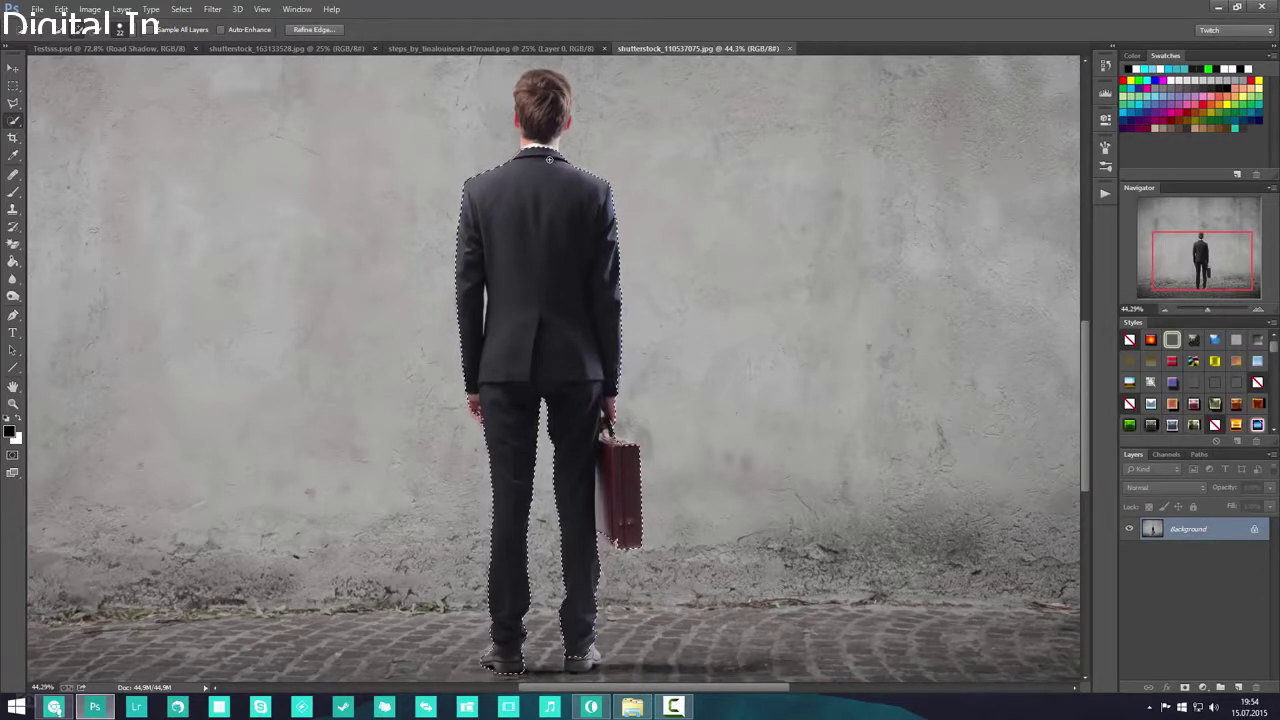
drag(549, 159, 546, 97)
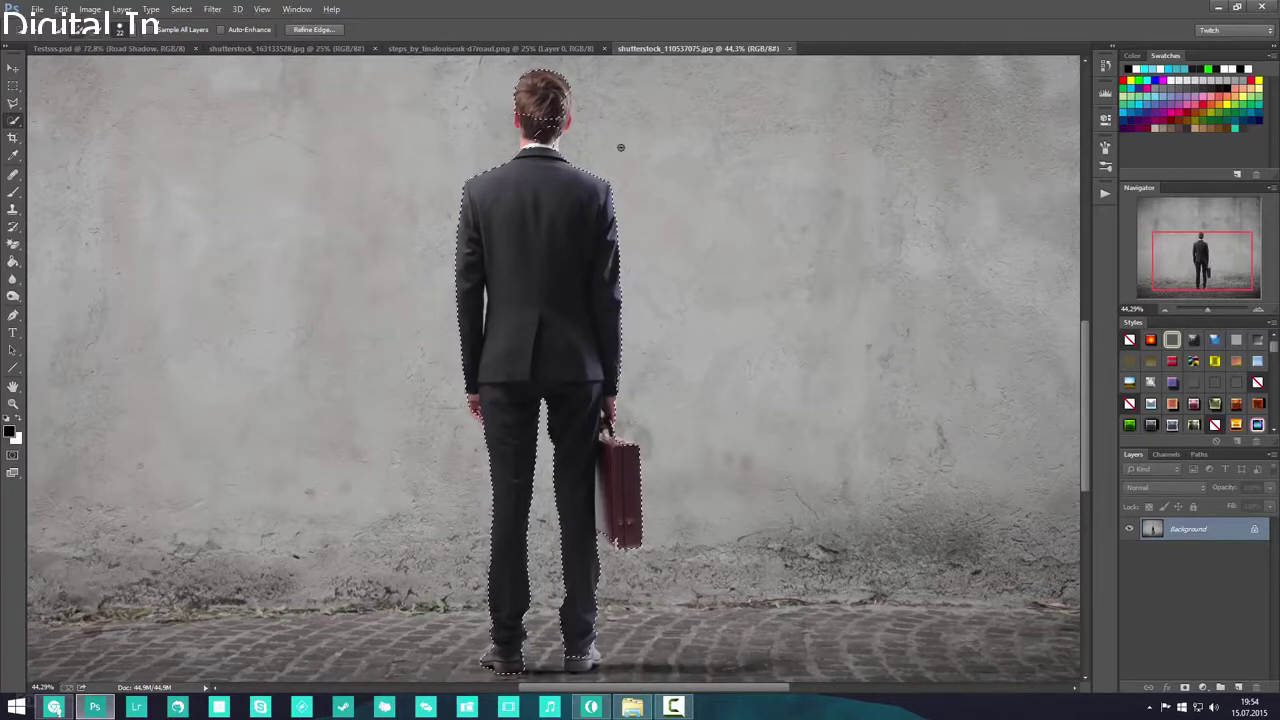
- Add the missing parts of the man's neck, right ear and right side of the hair to the selection
scroll(534, 146, up, 5)
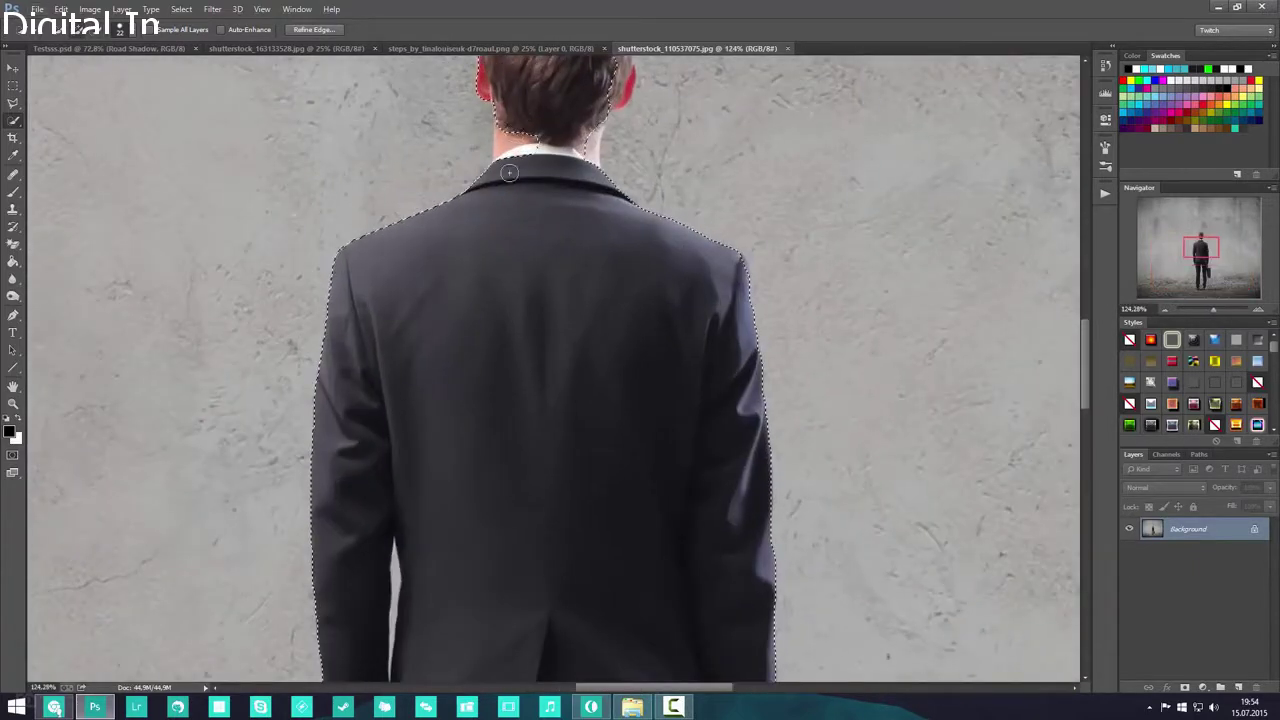
scroll(530, 192, up, 1)
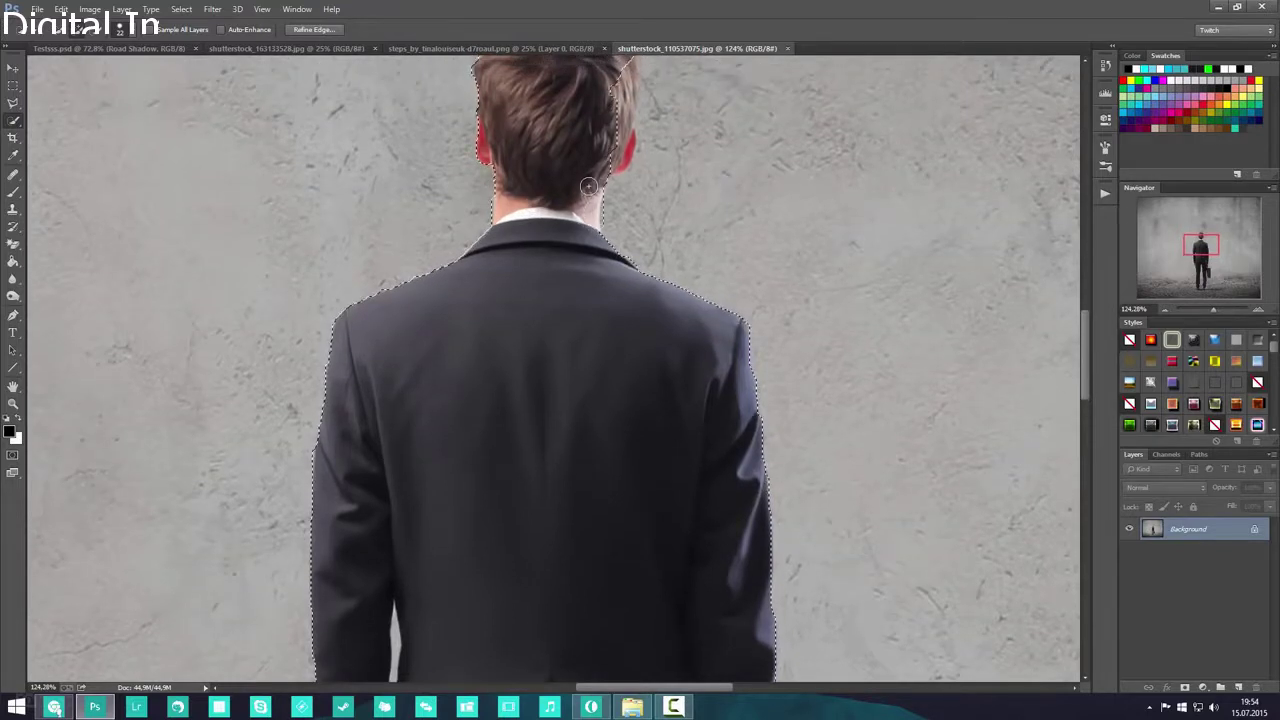
drag(589, 190, 597, 214)
scroll(557, 201, up, 2)
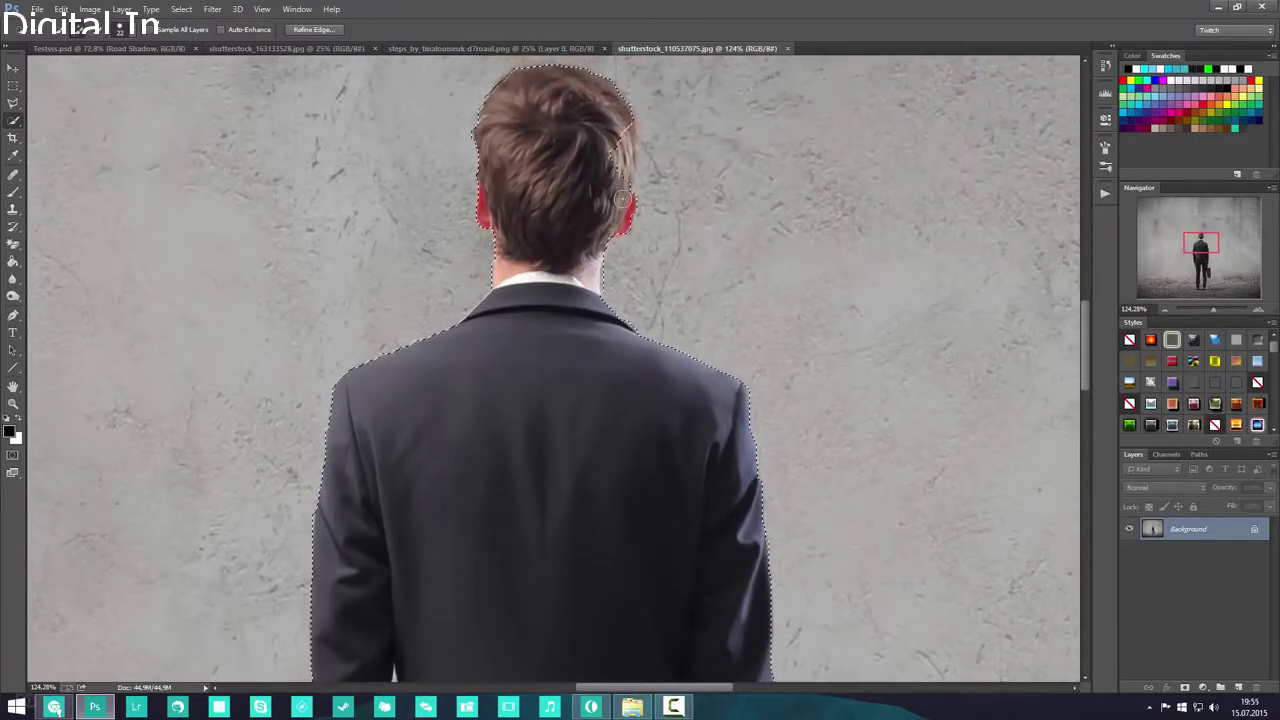
click(621, 160)
mouse_move(621, 160)
mouse_down()
mouse_move(620, 124)
mouse_move(626, 148)
mouse_up()
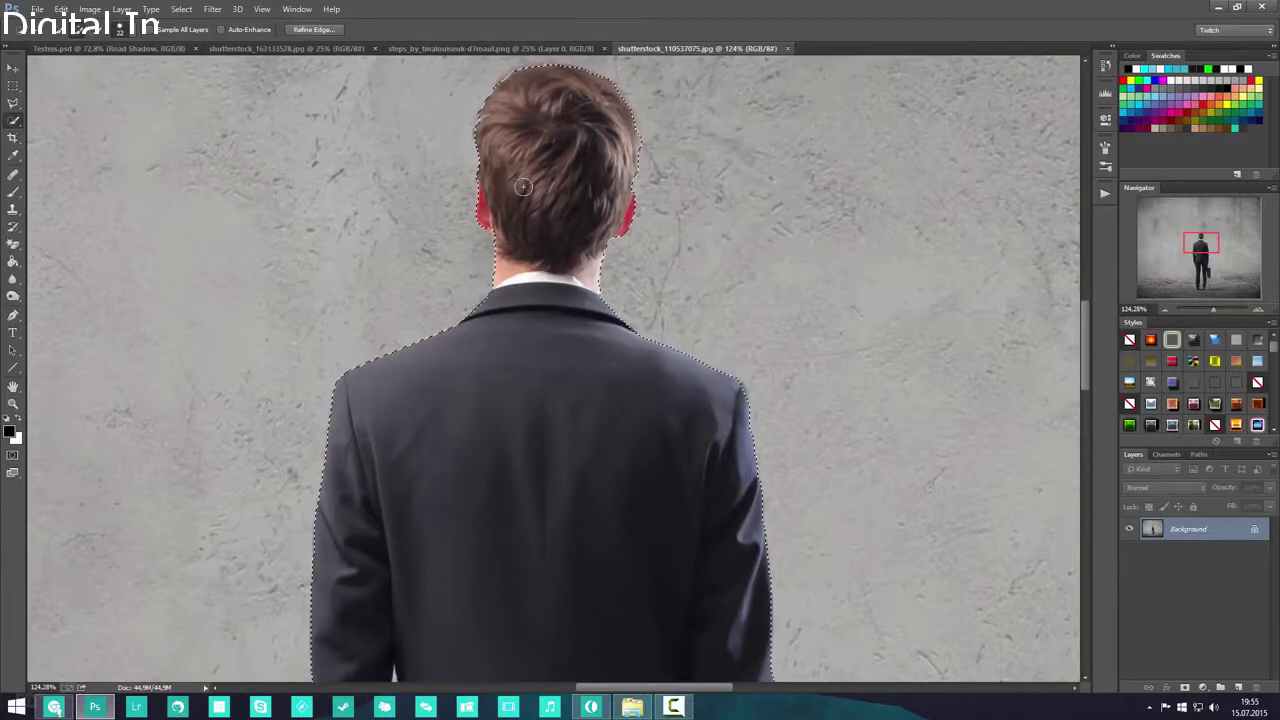
- Follow the selection down the man's body and add his right shoe to it
scroll(560, 220, down, 6)
scroll(545, 265, down, 5)
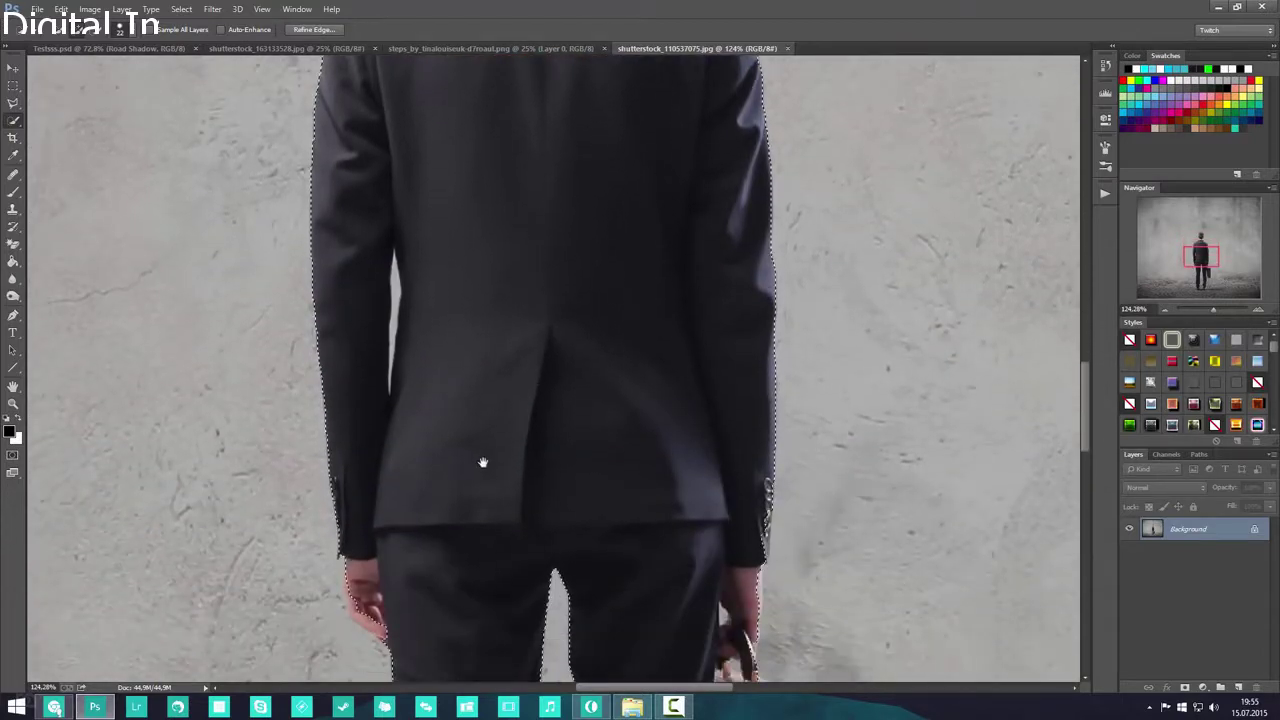
drag(483, 463, 446, 169)
drag(633, 440, 546, 291)
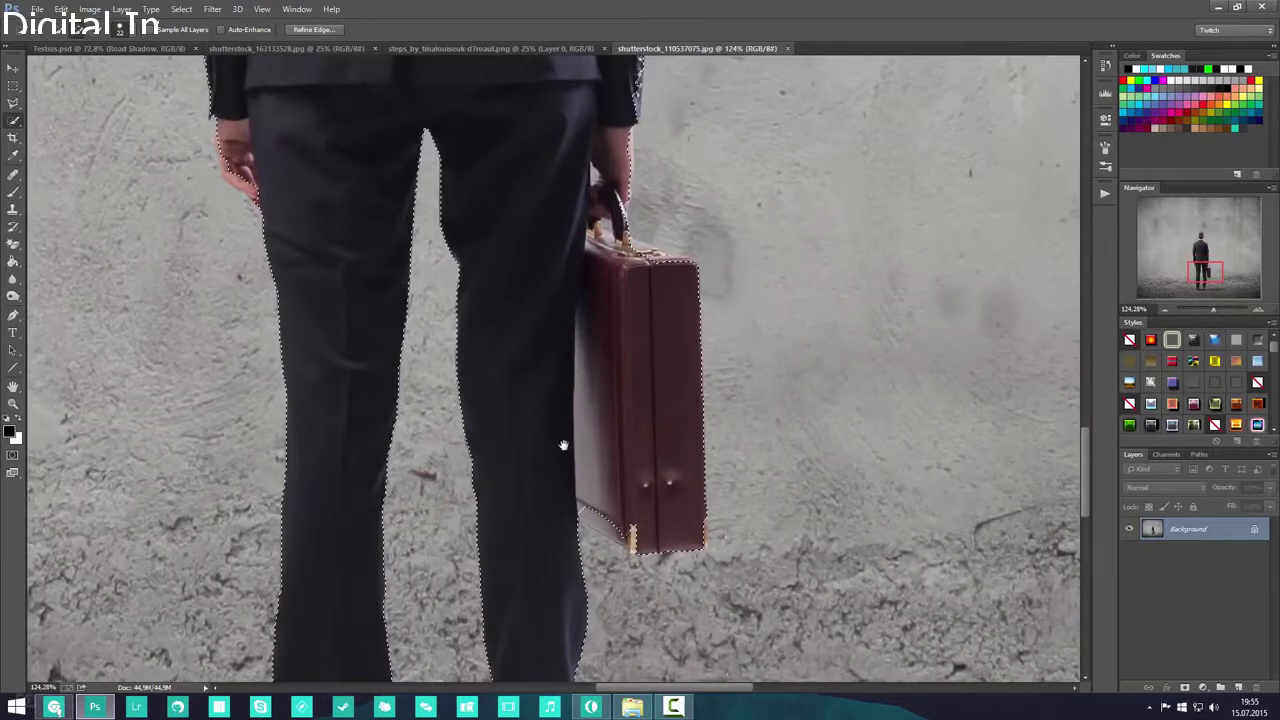
drag(562, 433, 523, 241)
mouse_move(550, 316)
mouse_down()
mouse_move(607, 350)
mouse_move(578, 379)
mouse_move(549, 309)
mouse_up()
drag(470, 494, 510, 224)
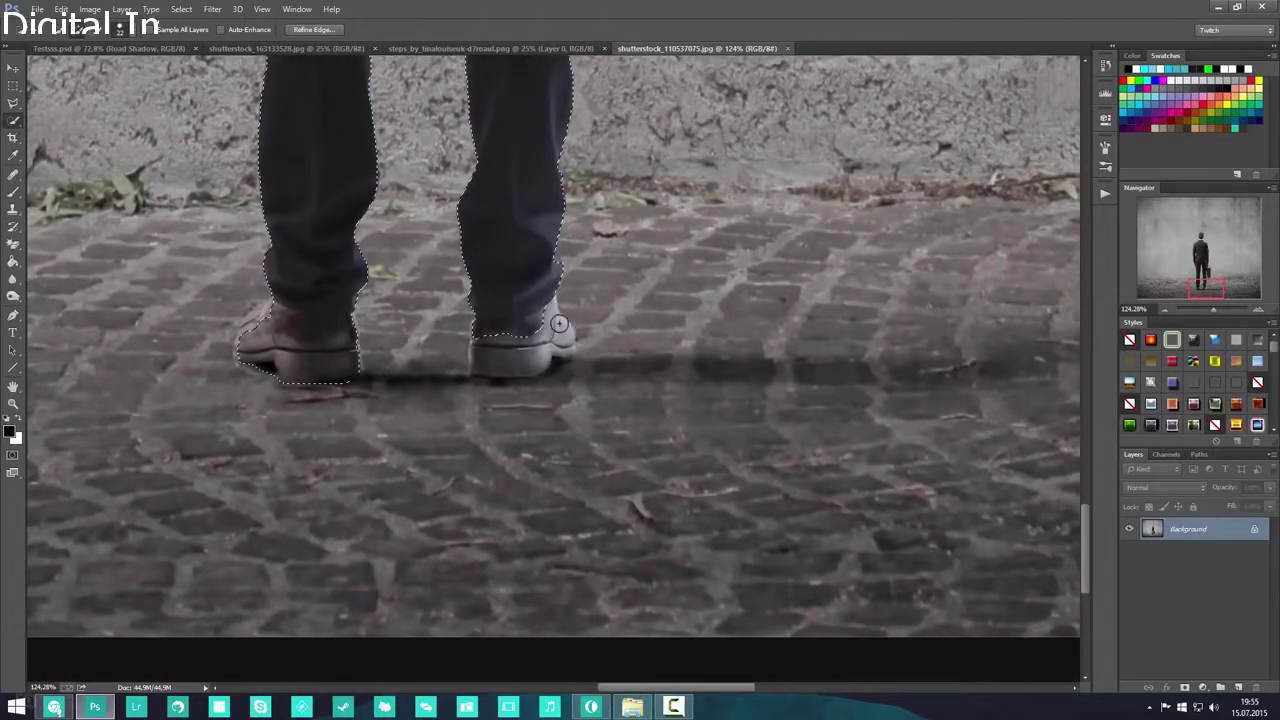
click(566, 348)
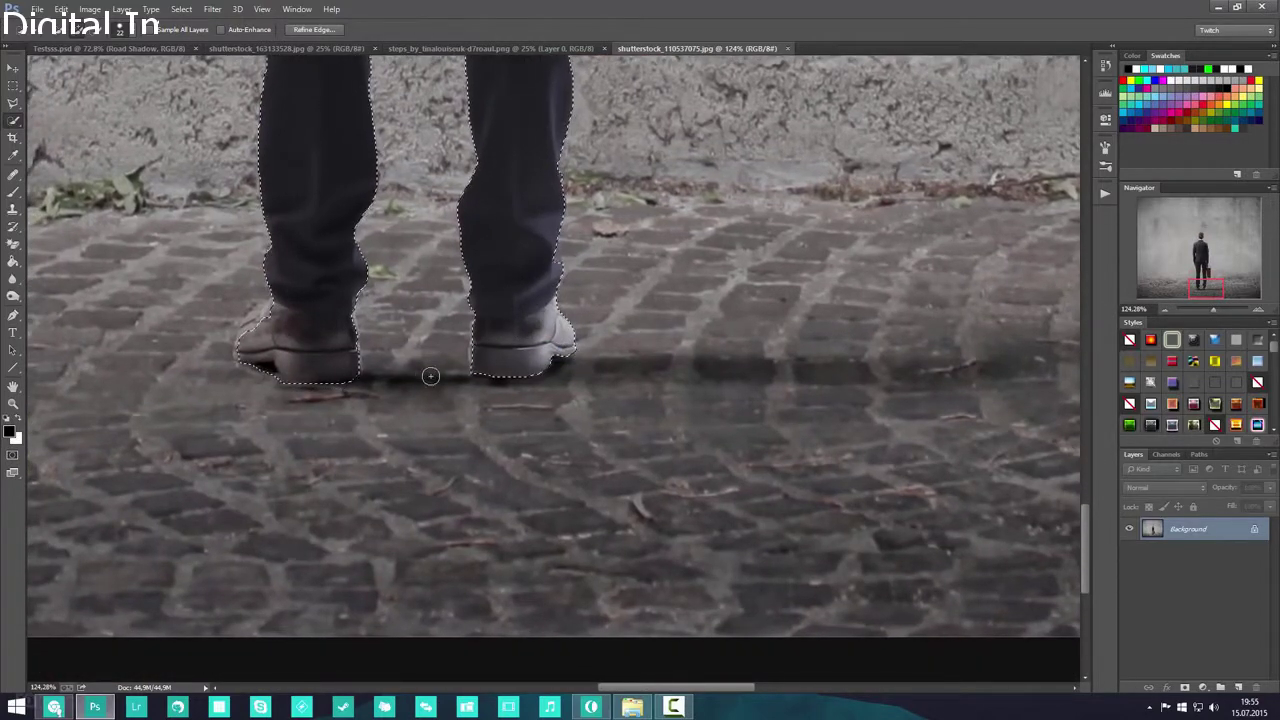
- Review the selection outline around the whole man, from the shoes up to the head
drag(429, 374, 543, 374)
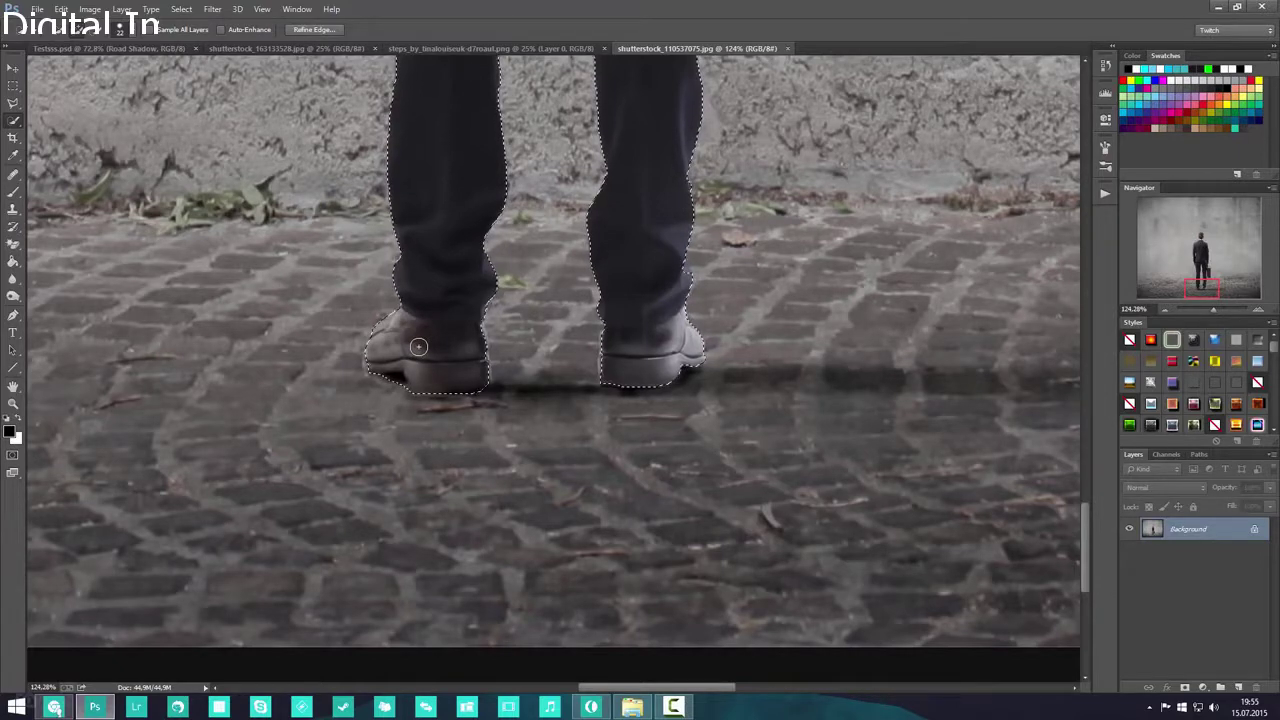
scroll(417, 351, down, 3)
scroll(419, 349, down, 5)
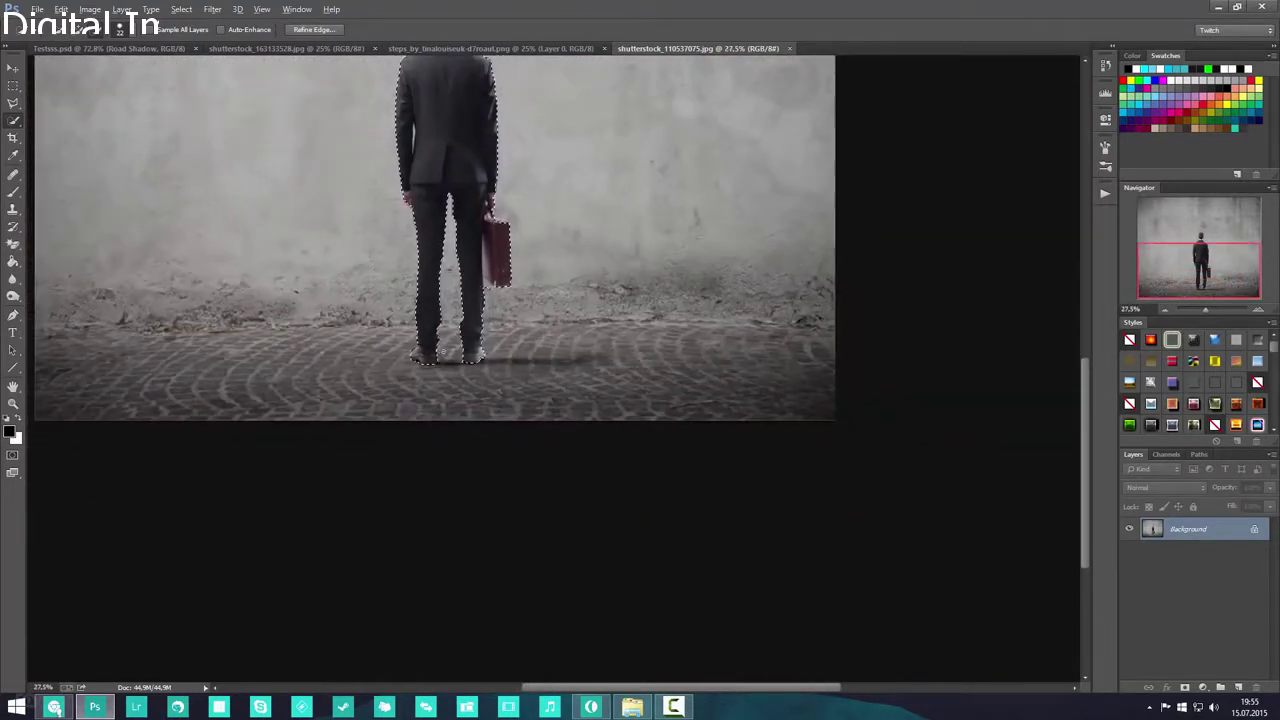
scroll(419, 349, down, 1)
scroll(620, 492, up, 4)
scroll(480, 330, up, 1)
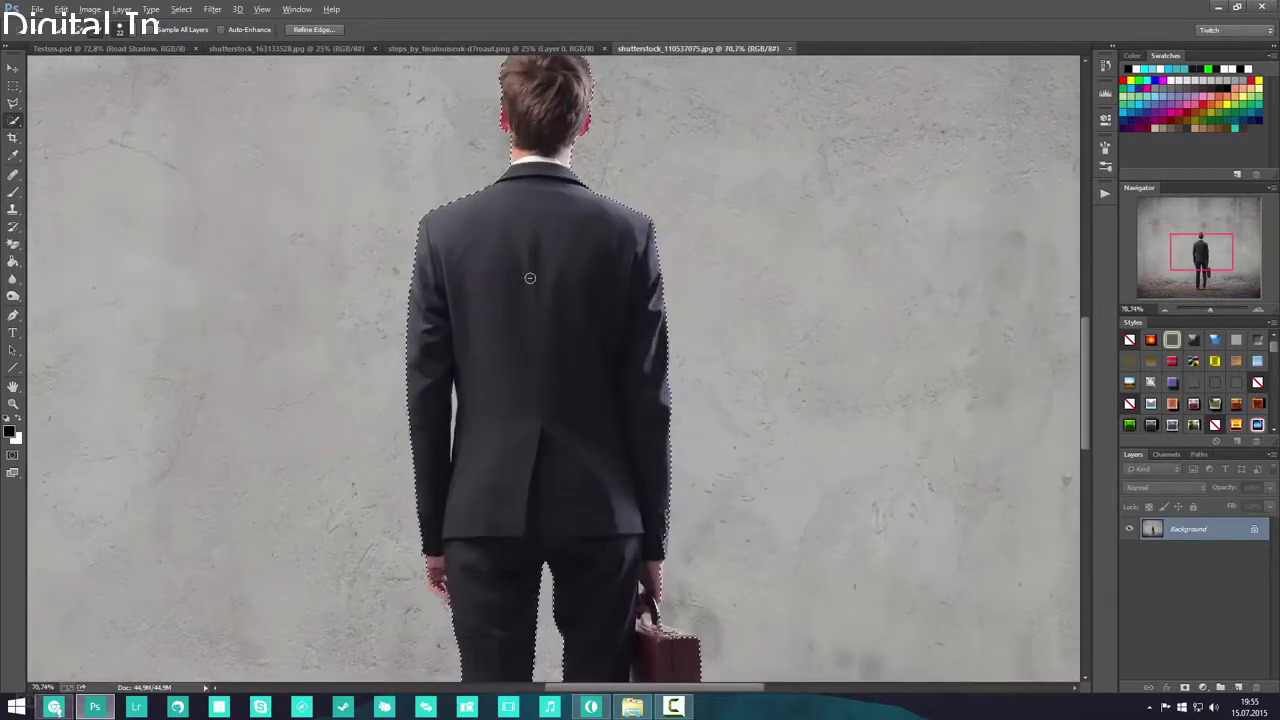
scroll(480, 330, down, 2)
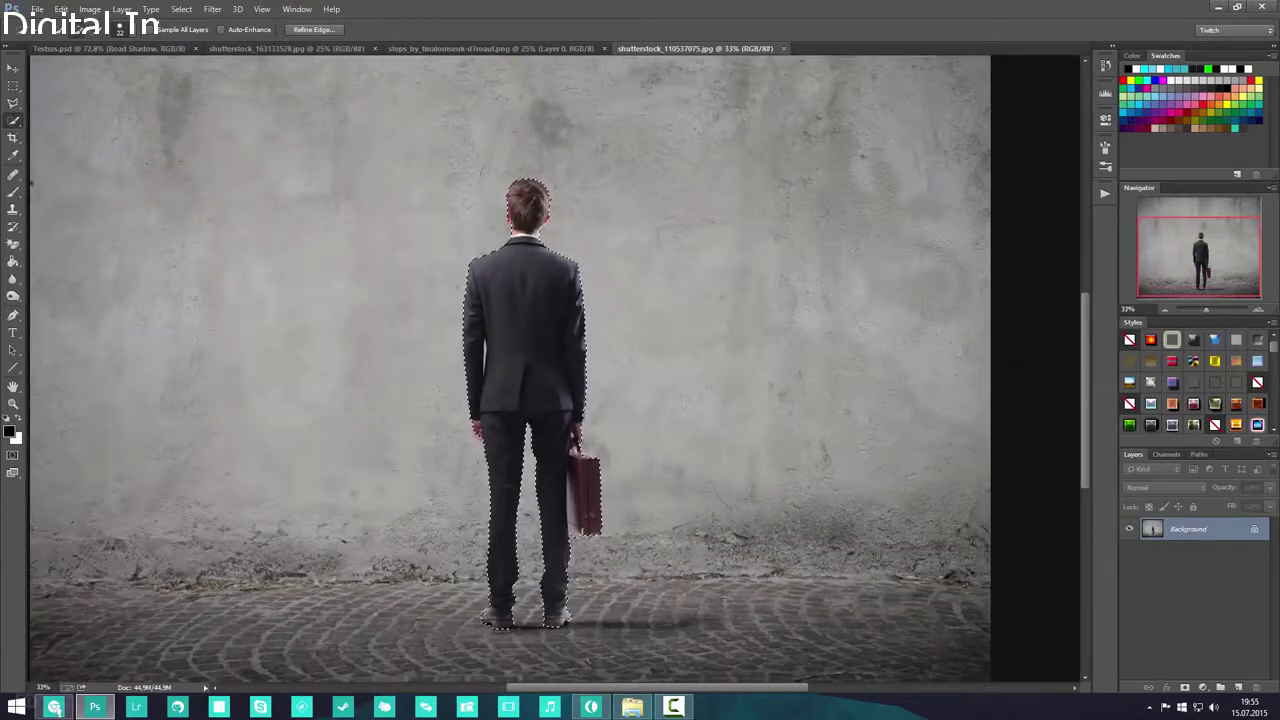
- Subtract the narrow gap between the man's left arm and his jacket from the selection with the Lasso tool
drag(12, 103, 58, 107)
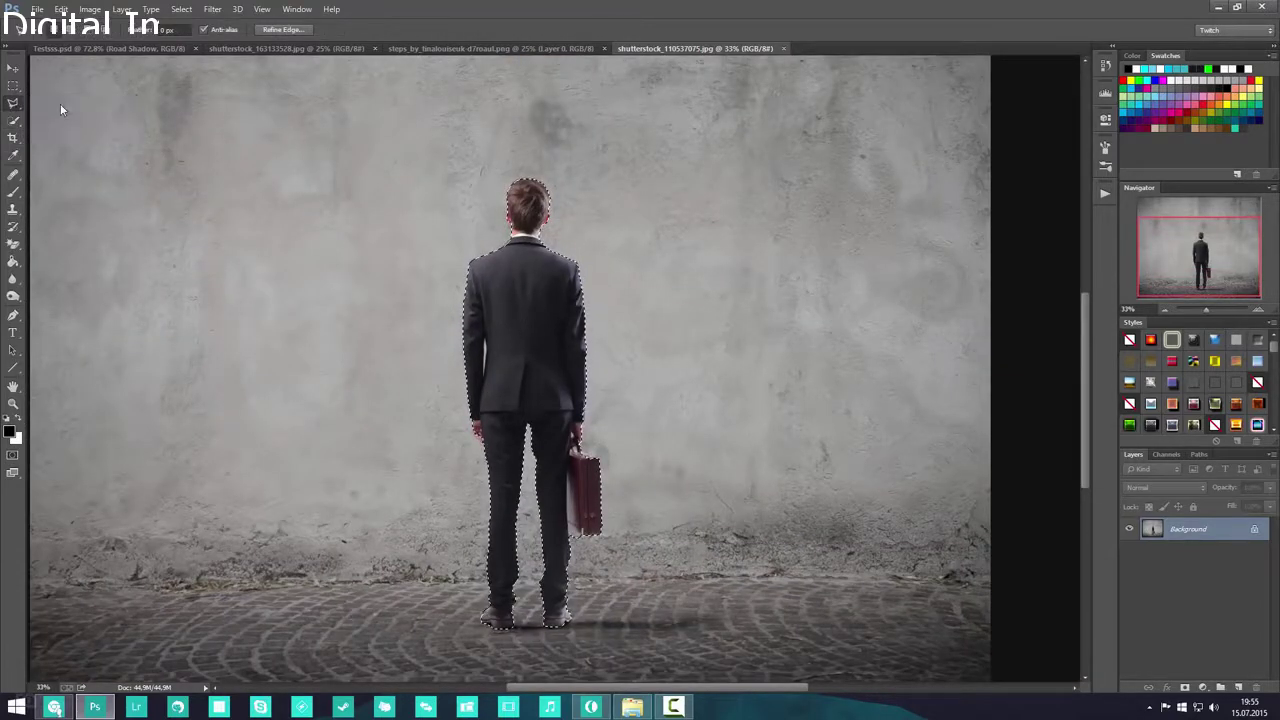
click(71, 31)
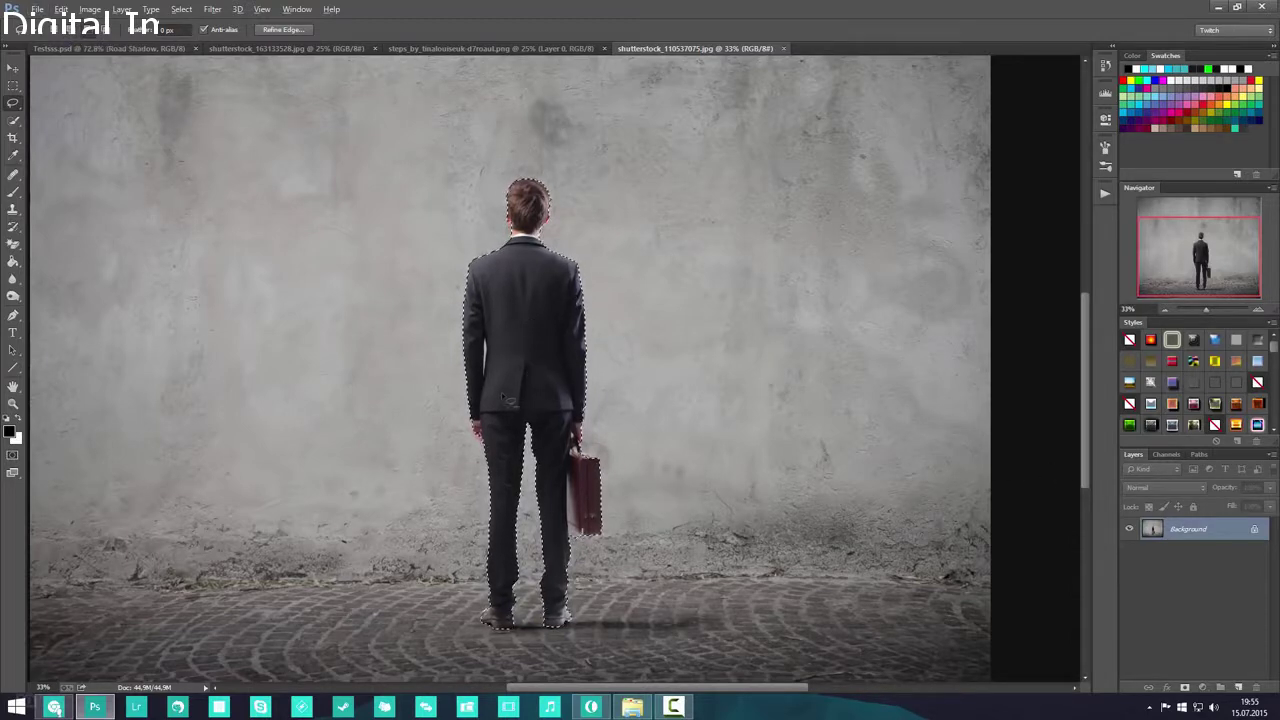
scroll(503, 372, up, 3)
scroll(503, 372, up, 1)
scroll(506, 371, down, 2)
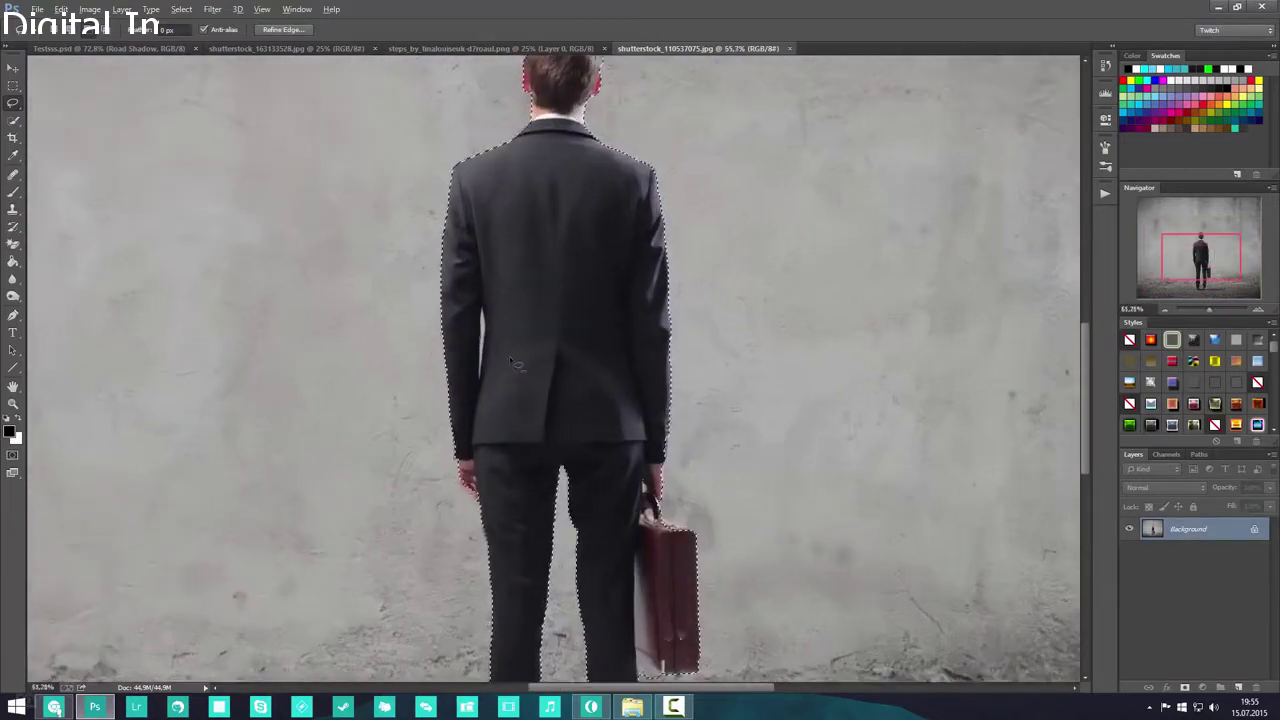
scroll(512, 371, up, 1)
scroll(512, 380, down, 2)
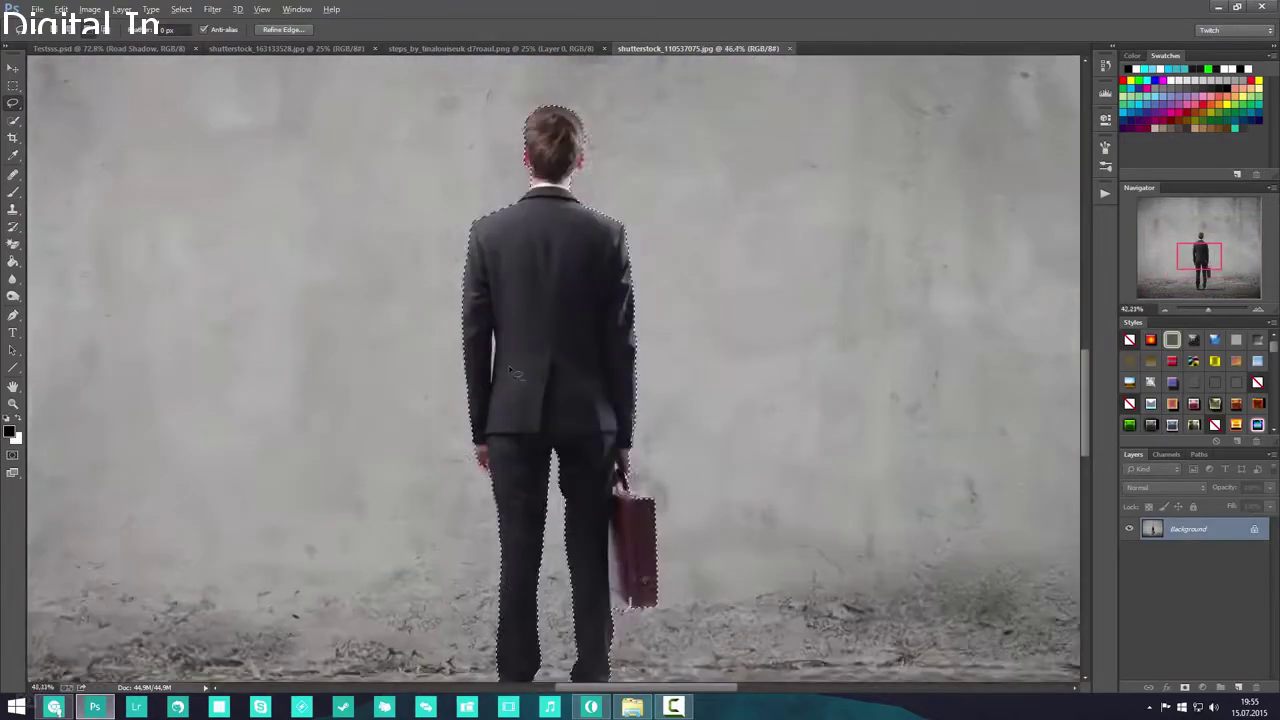
scroll(515, 392, up, 1)
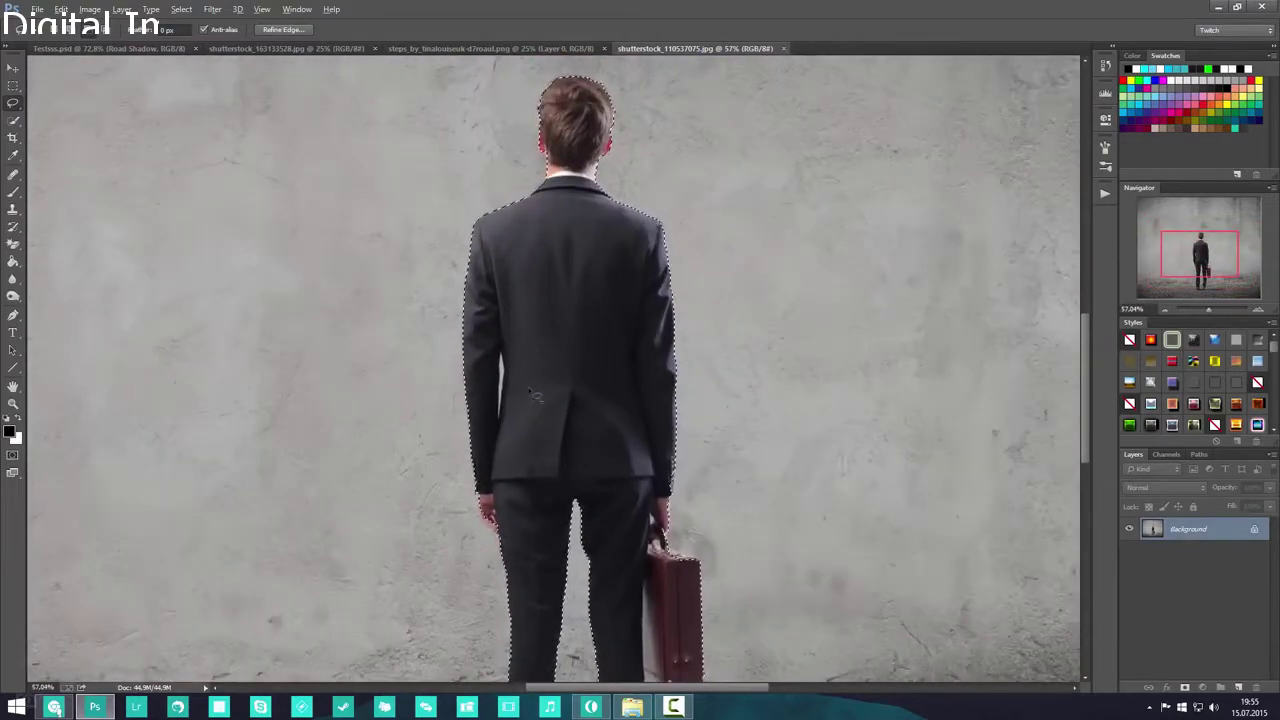
scroll(527, 390, up, 4)
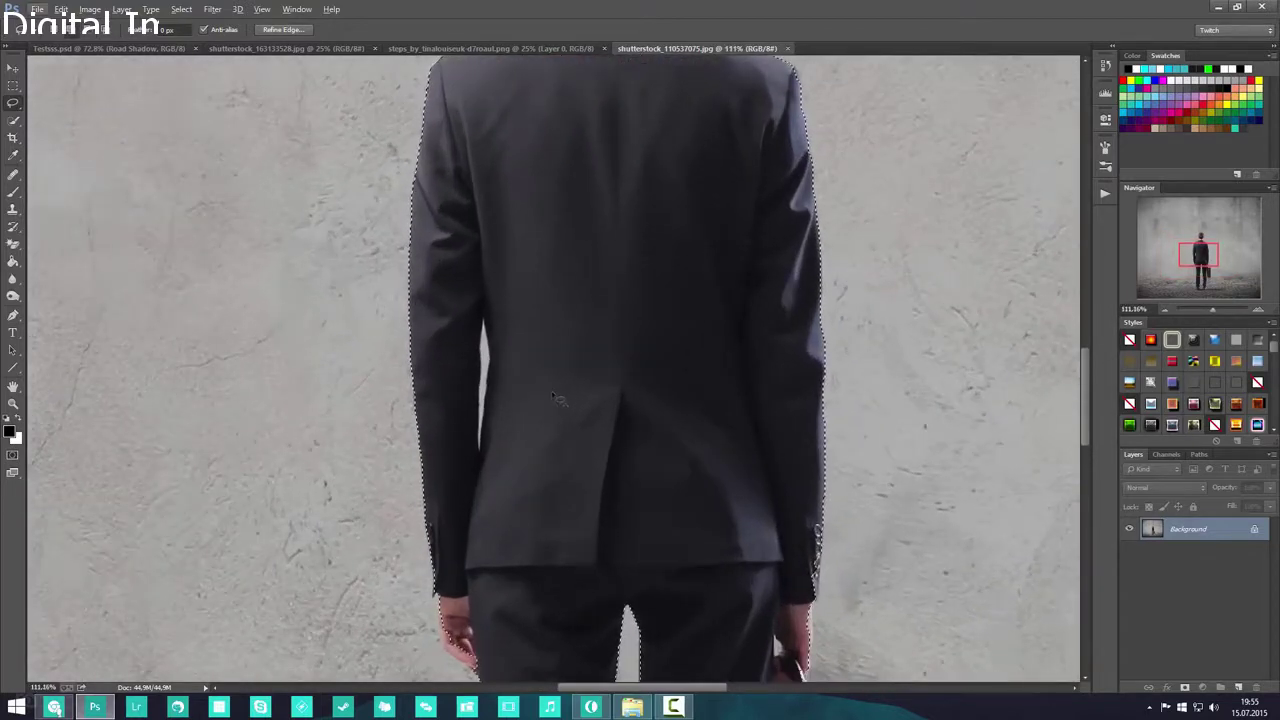
key(space)
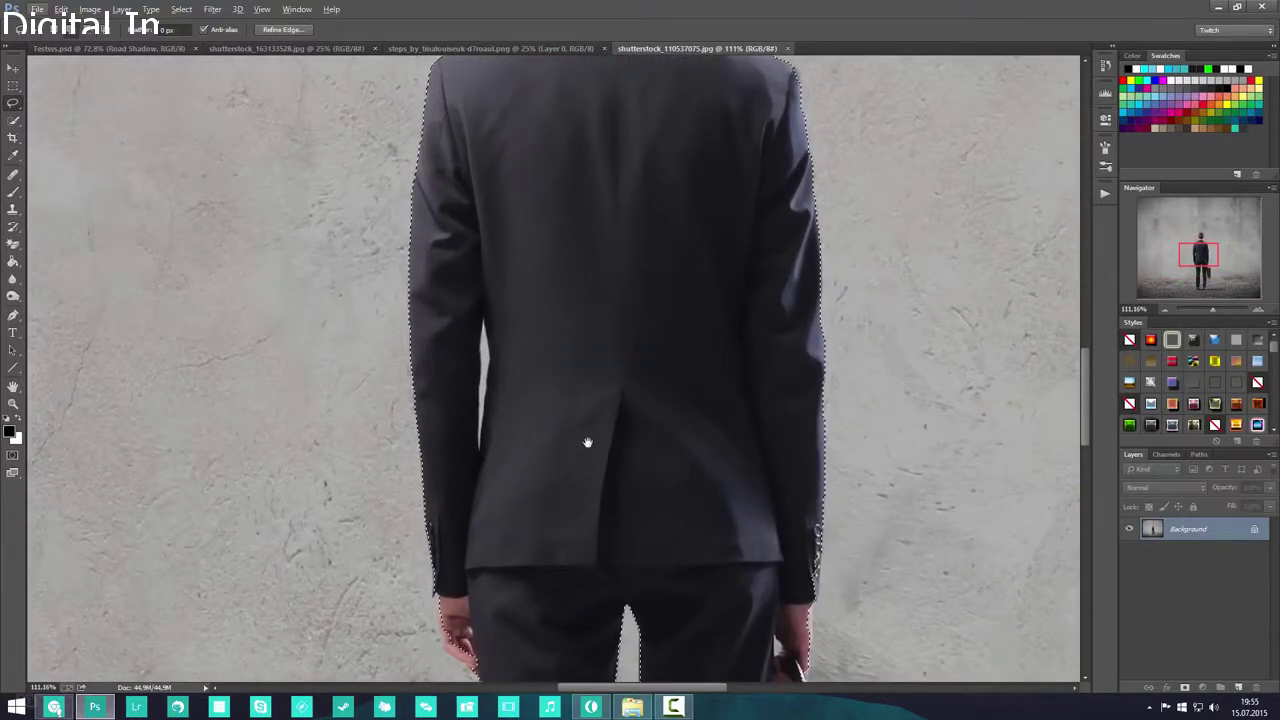
drag(802, 315, 677, 441)
drag(729, 567, 674, 517)
drag(444, 469, 529, 411)
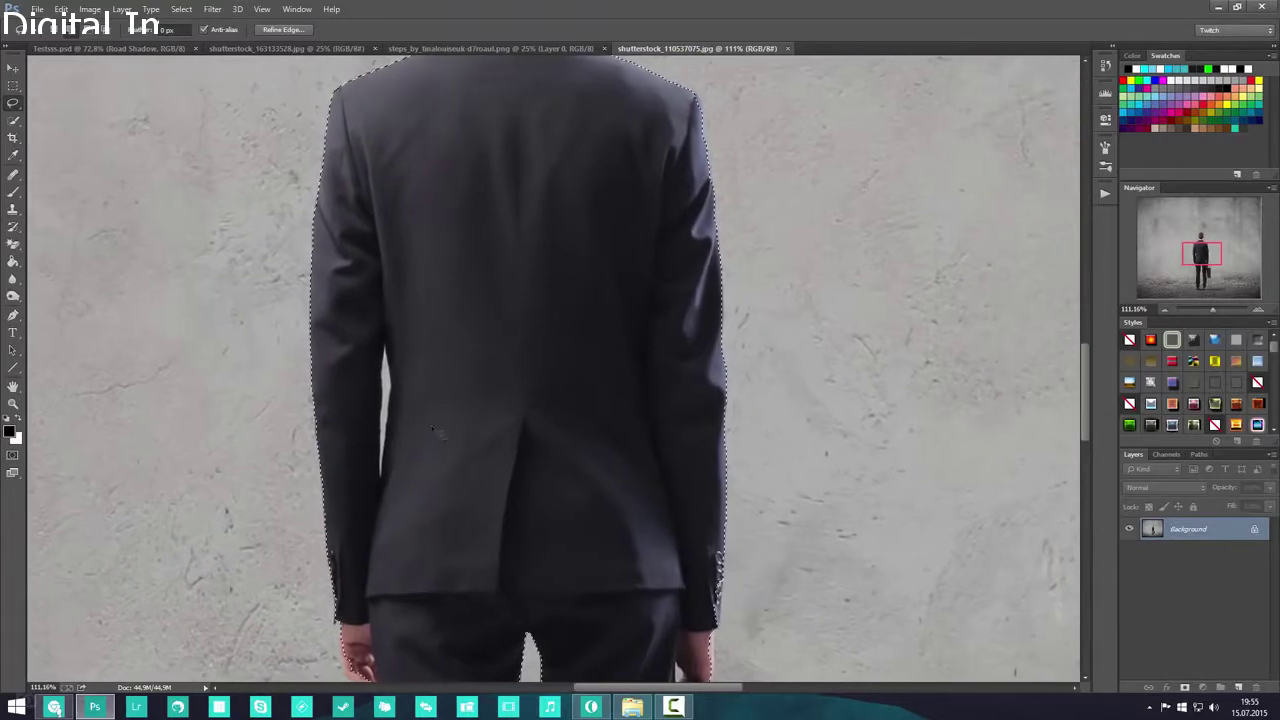
scroll(362, 413, up, 1)
scroll(362, 412, up, 3)
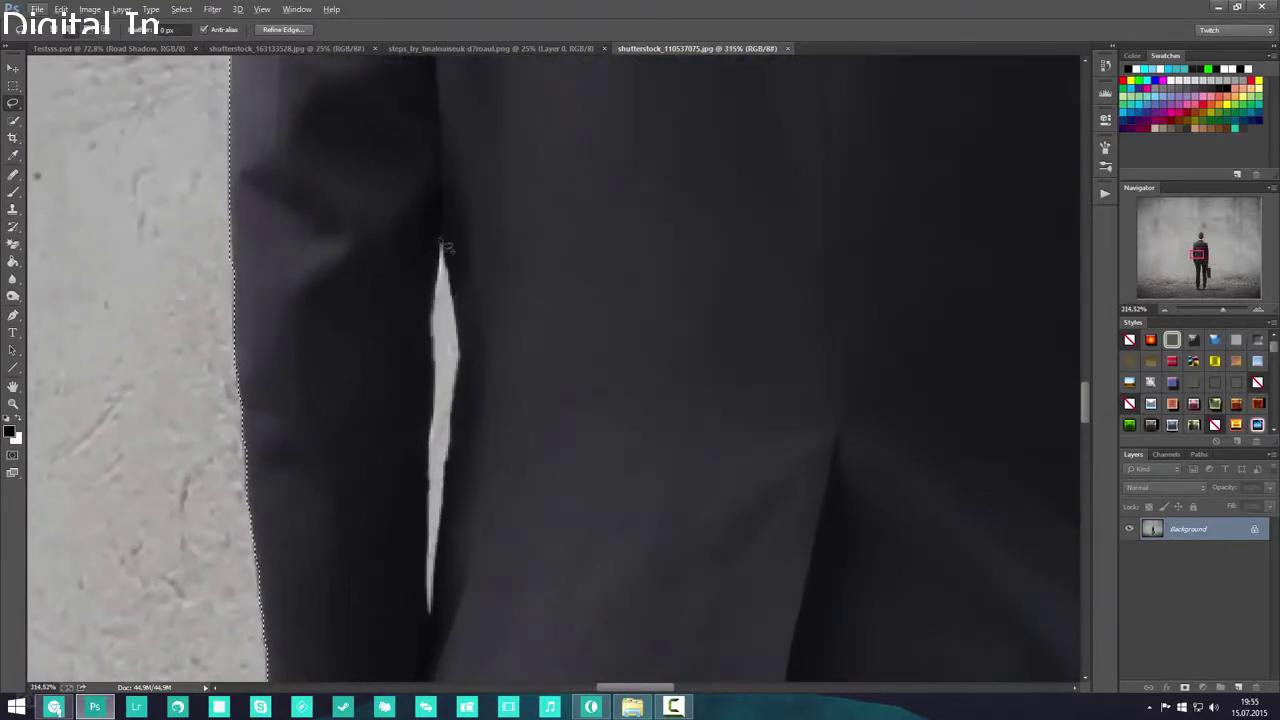
scroll(440, 245, down, 3)
scroll(440, 245, up, 3)
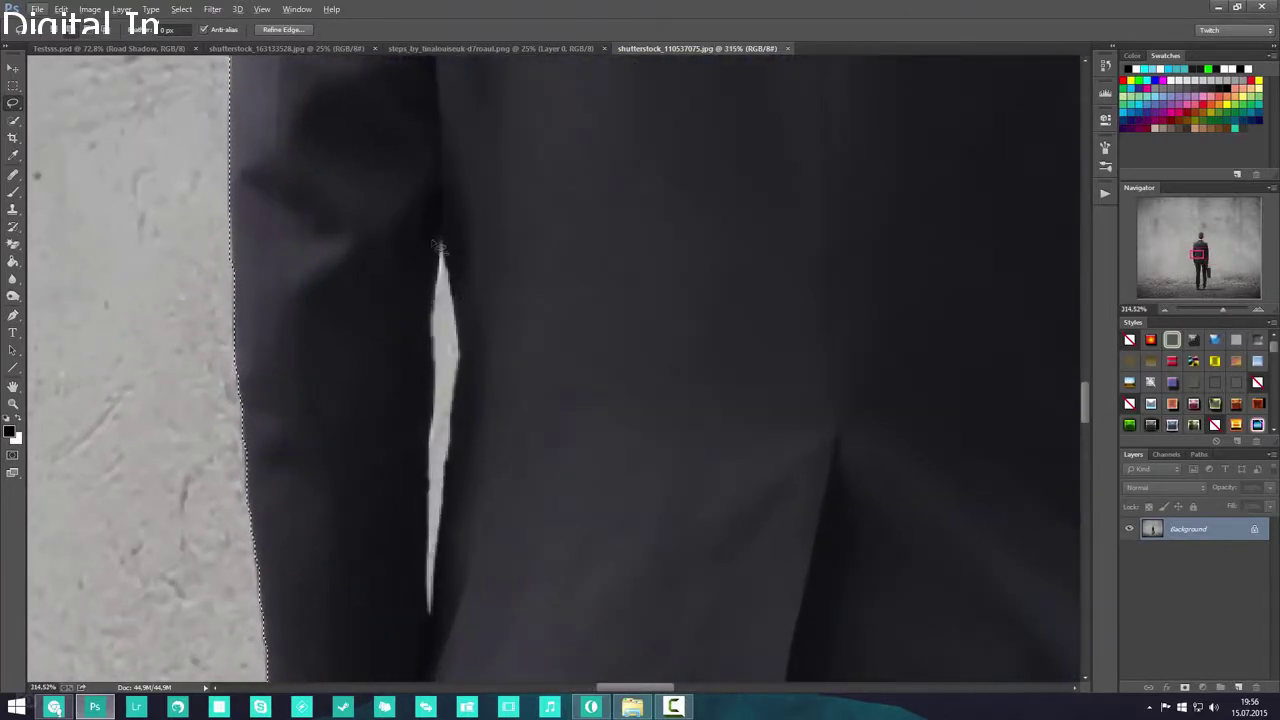
mouse_move(440, 238)
mouse_down()
mouse_move(431, 626)
mouse_move(466, 372)
mouse_up()
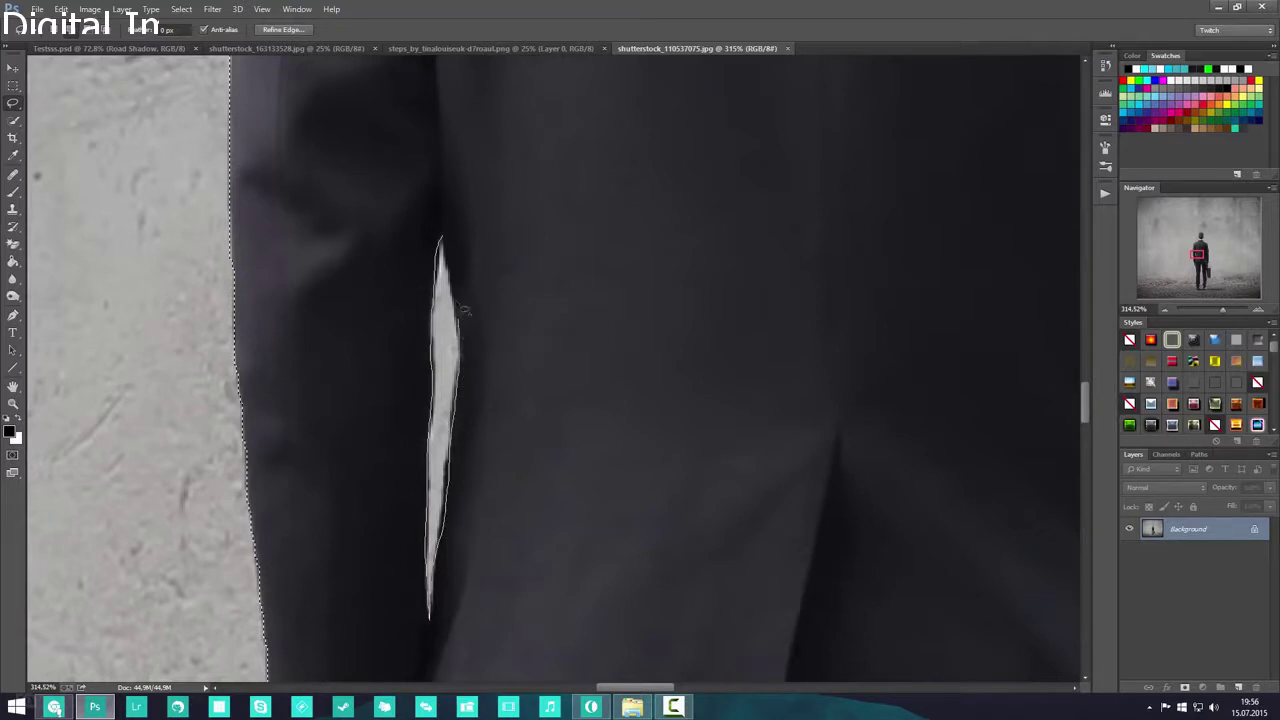
drag(463, 311, 446, 242)
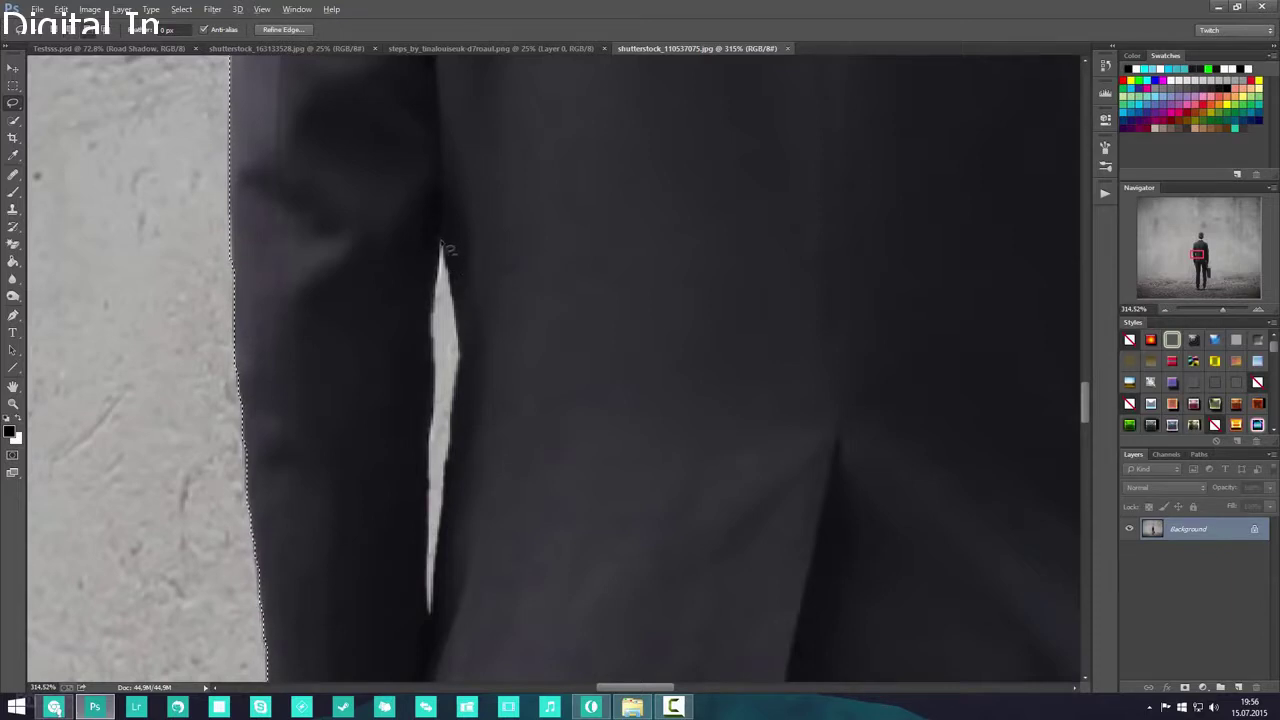
drag(437, 377, 437, 618)
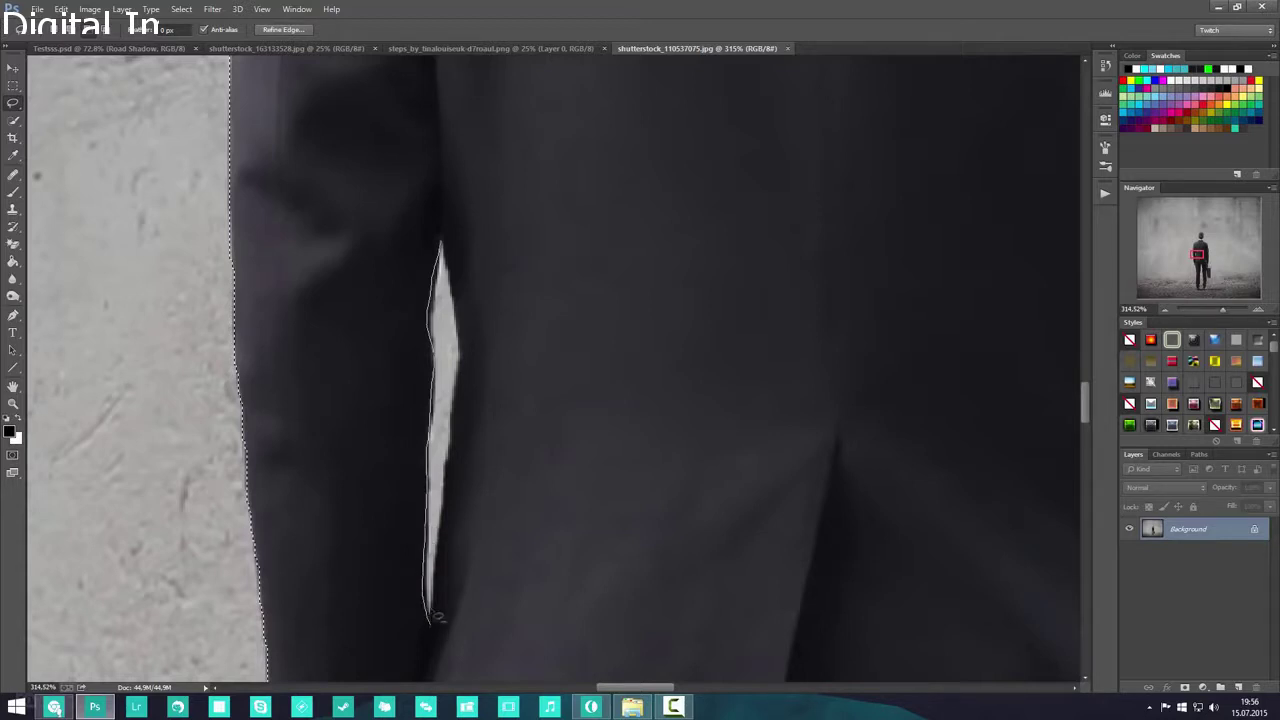
mouse_move(443, 565)
mouse_down()
mouse_move(467, 369)
mouse_move(441, 242)
mouse_up()
scroll(620, 410, down, 10)
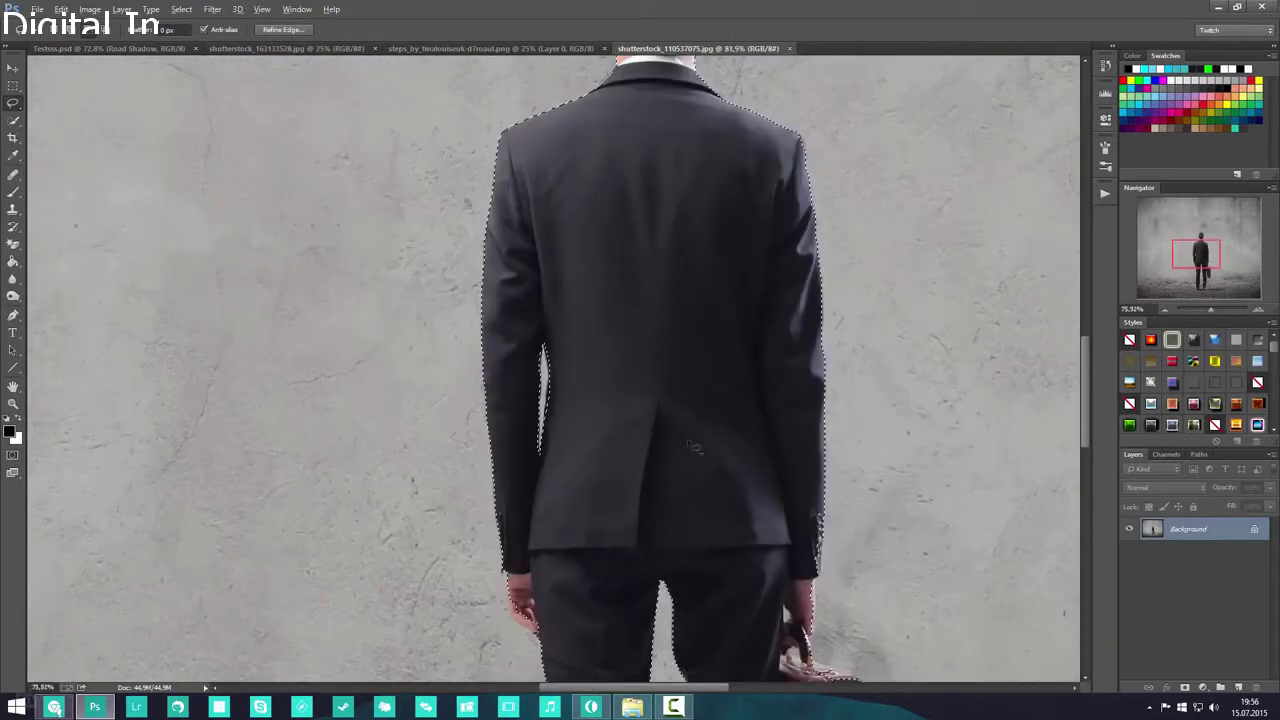
- Subtract the small wall gaps beside the man's right hand and under the briefcase handle from the selection
scroll(778, 549, up, 10)
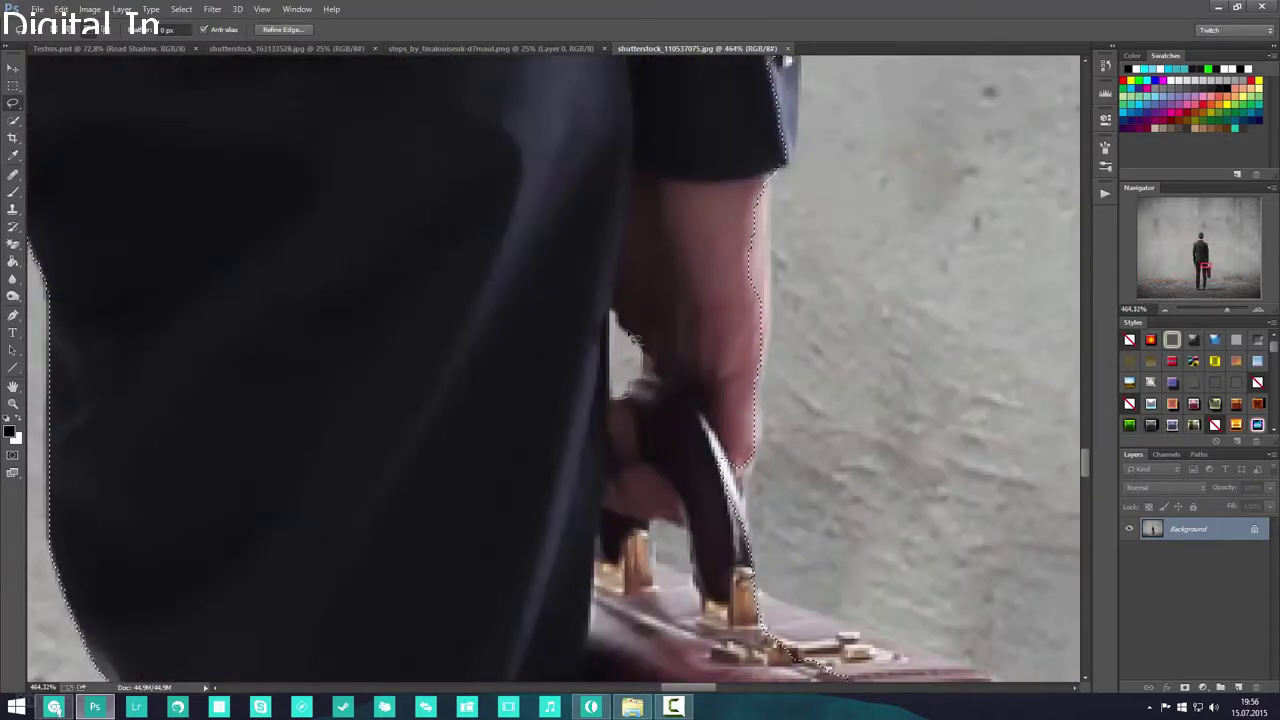
drag(613, 392, 609, 312)
mouse_move(678, 577)
mouse_down()
mouse_move(684, 529)
mouse_move(665, 522)
mouse_move(676, 574)
mouse_up()
scroll(660, 585, down, 10)
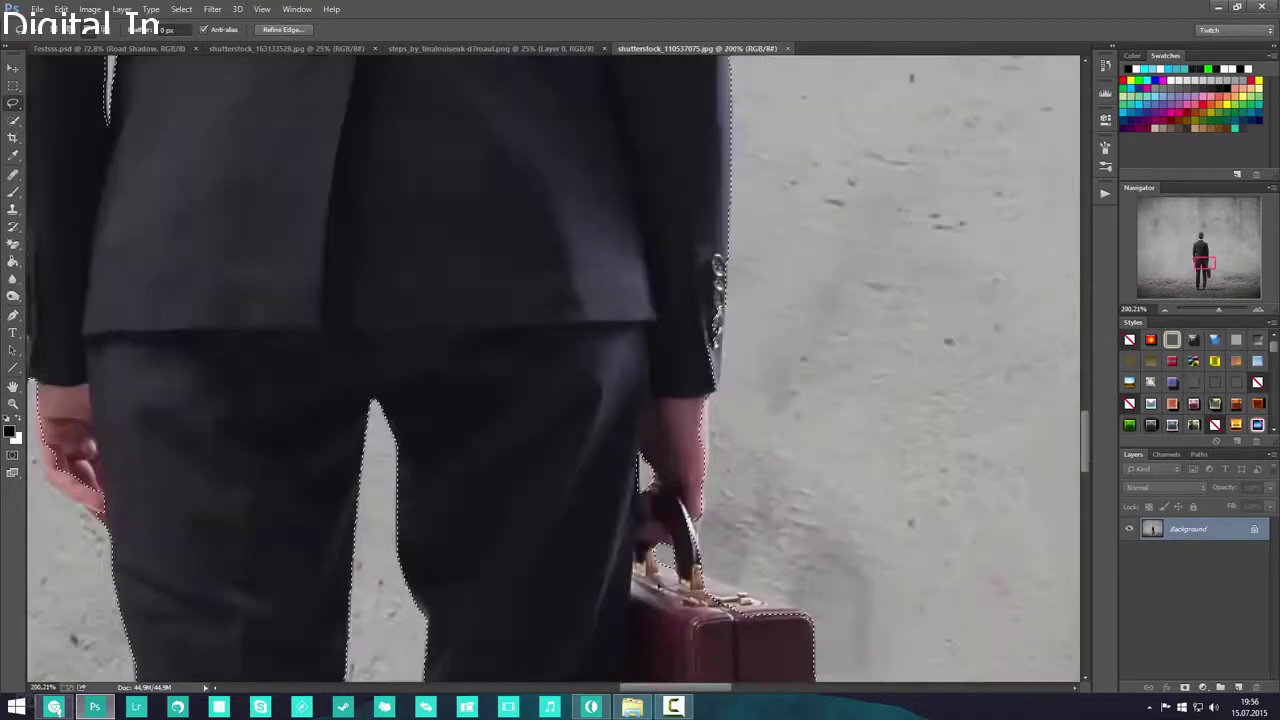
- Add the missing top surface of the briefcase to the selection with the Lasso tool
scroll(708, 628, up, 9)
scroll(664, 604, down, 3)
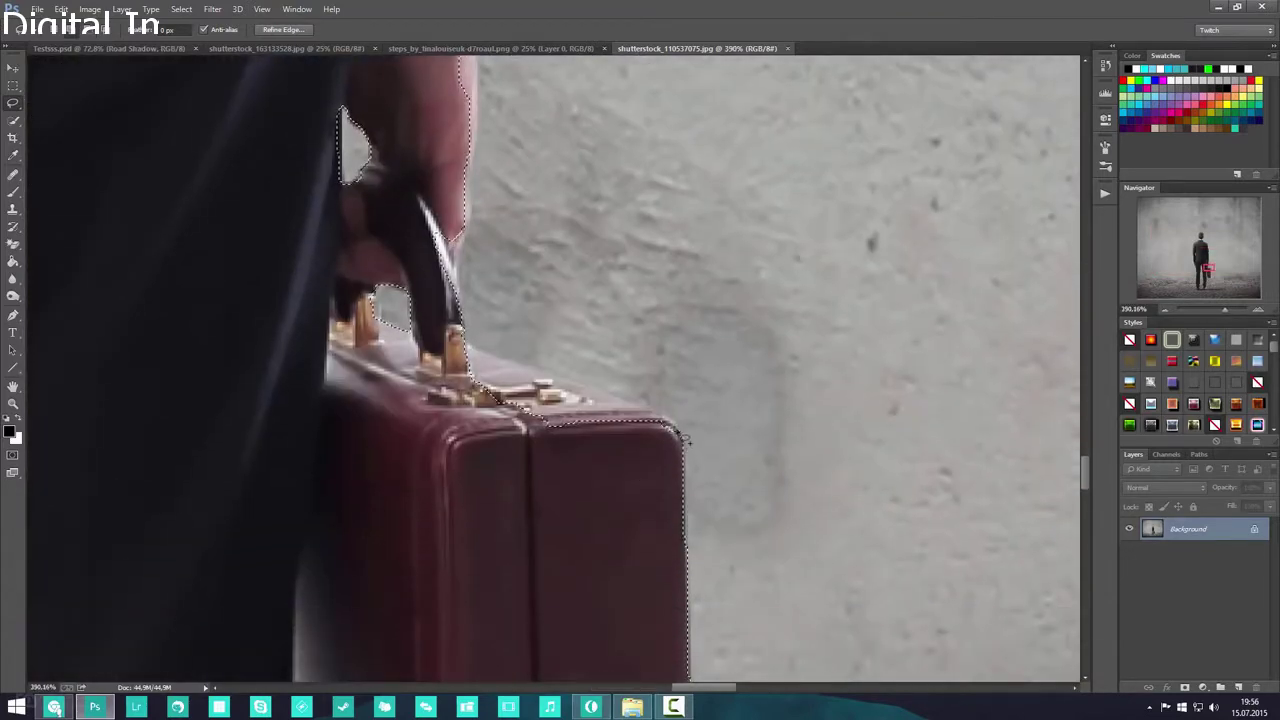
drag(626, 403, 478, 355)
drag(500, 464, 608, 492)
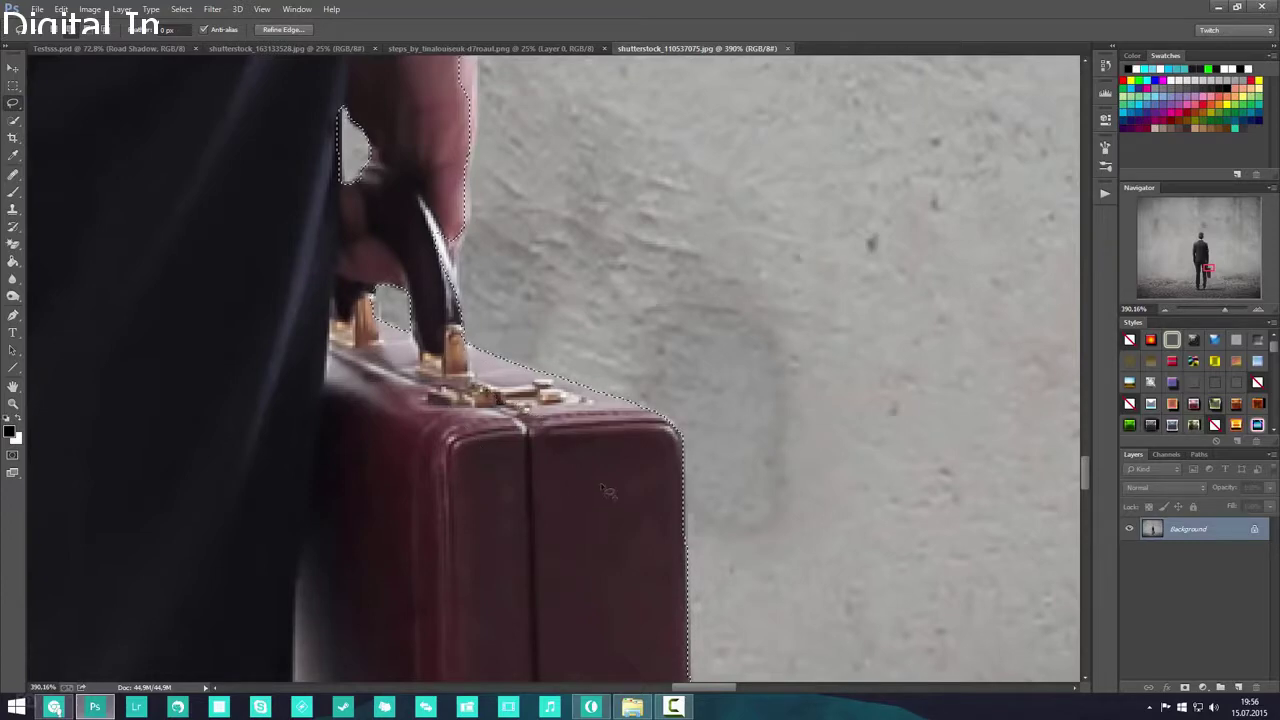
- Subtract the patch of wall below the briefcase, next to the trouser leg, from the selection
key(space)
drag(570, 570, 544, 256)
drag(490, 540, 557, 309)
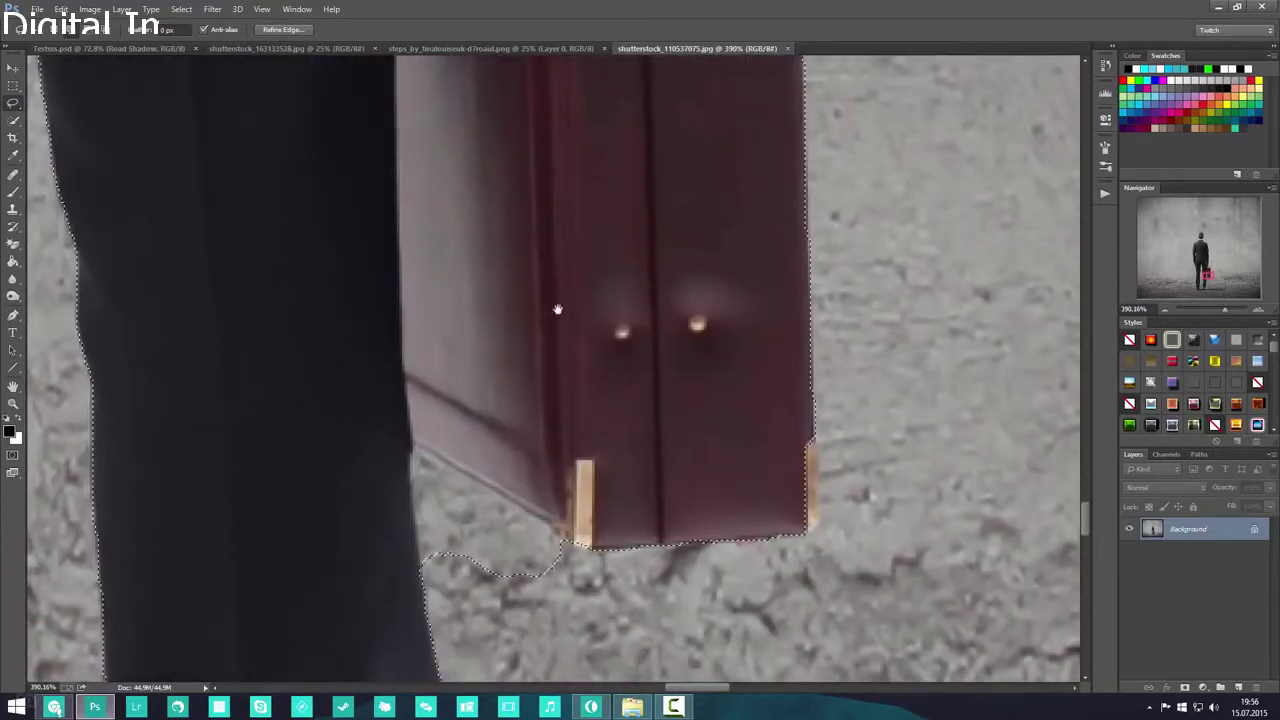
drag(569, 424, 592, 300)
mouse_move(620, 365)
mouse_down()
mouse_move(600, 370)
mouse_move(585, 337)
mouse_up()
mouse_move(477, 272)
mouse_down()
mouse_move(484, 400)
mouse_move(593, 392)
mouse_move(620, 365)
mouse_up()
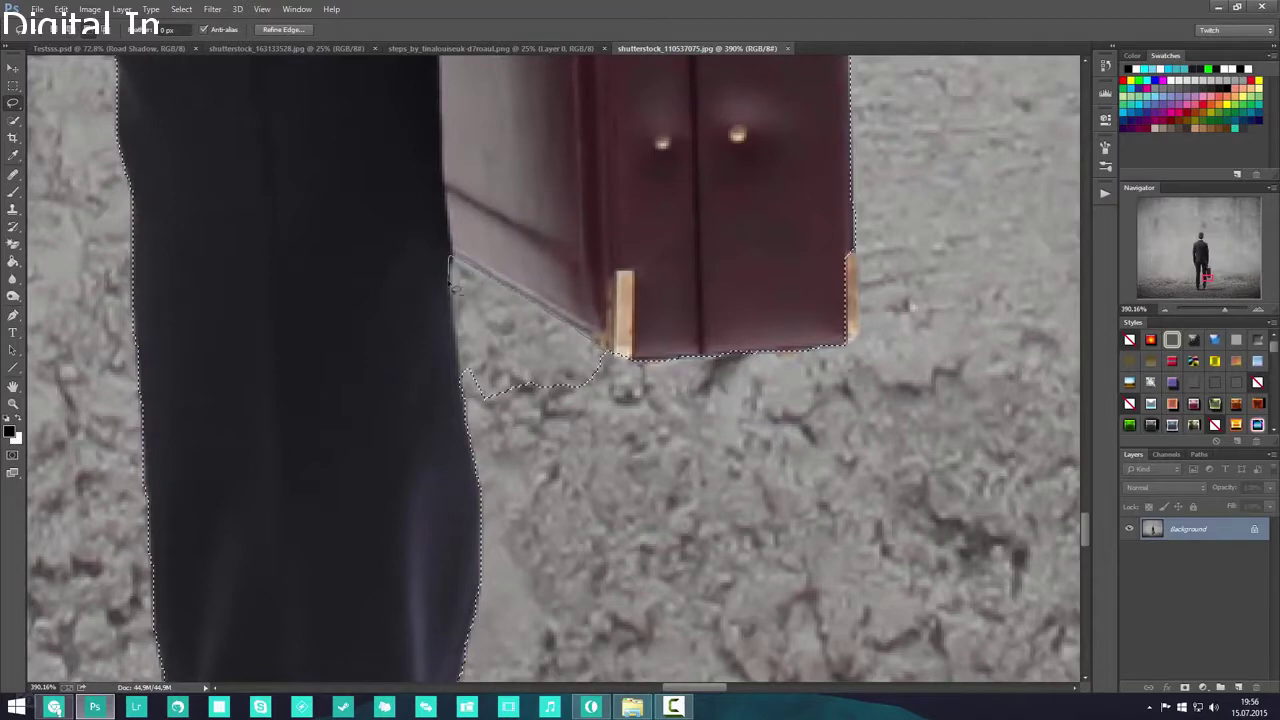
key(ctrl+0)
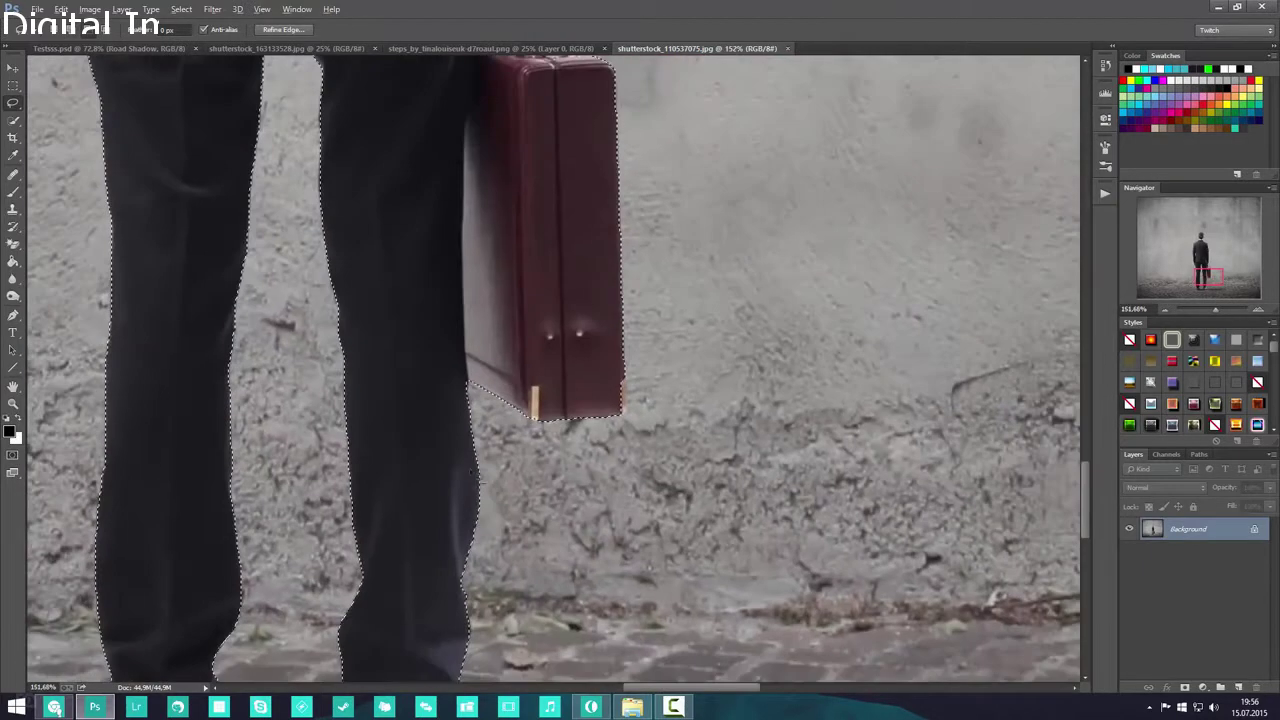
- Add the missing edge and fingers of the man's left hand to the selection with the Quick Selection tool
scroll(378, 365, up, 6)
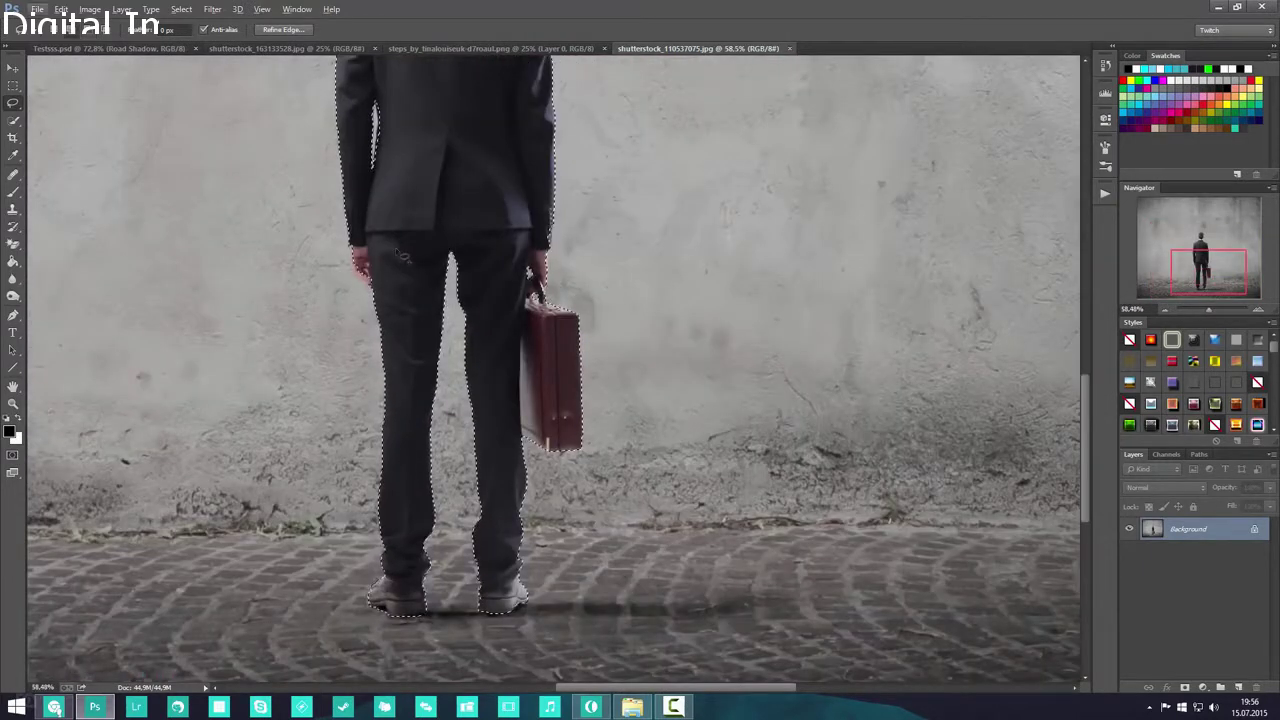
scroll(378, 362, up, 3)
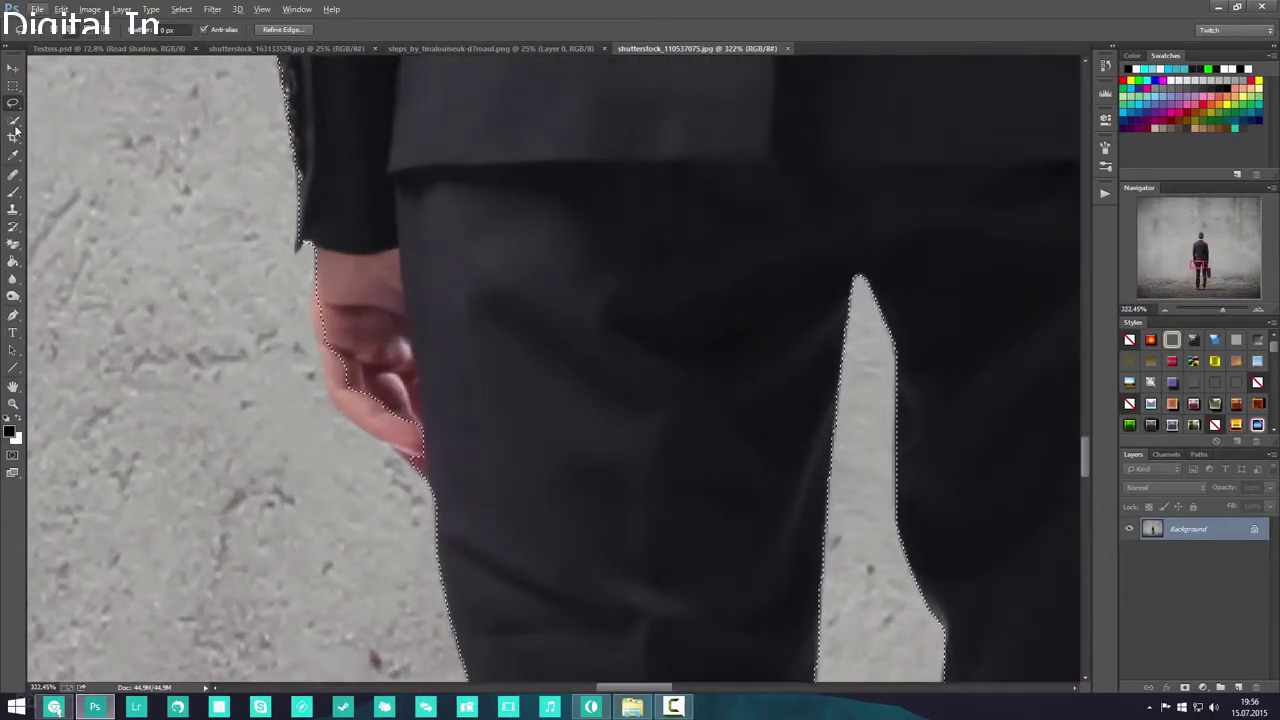
key(w)
mouse_move(410, 425)
mouse_down()
mouse_move(353, 372)
mouse_move(336, 311)
mouse_up()
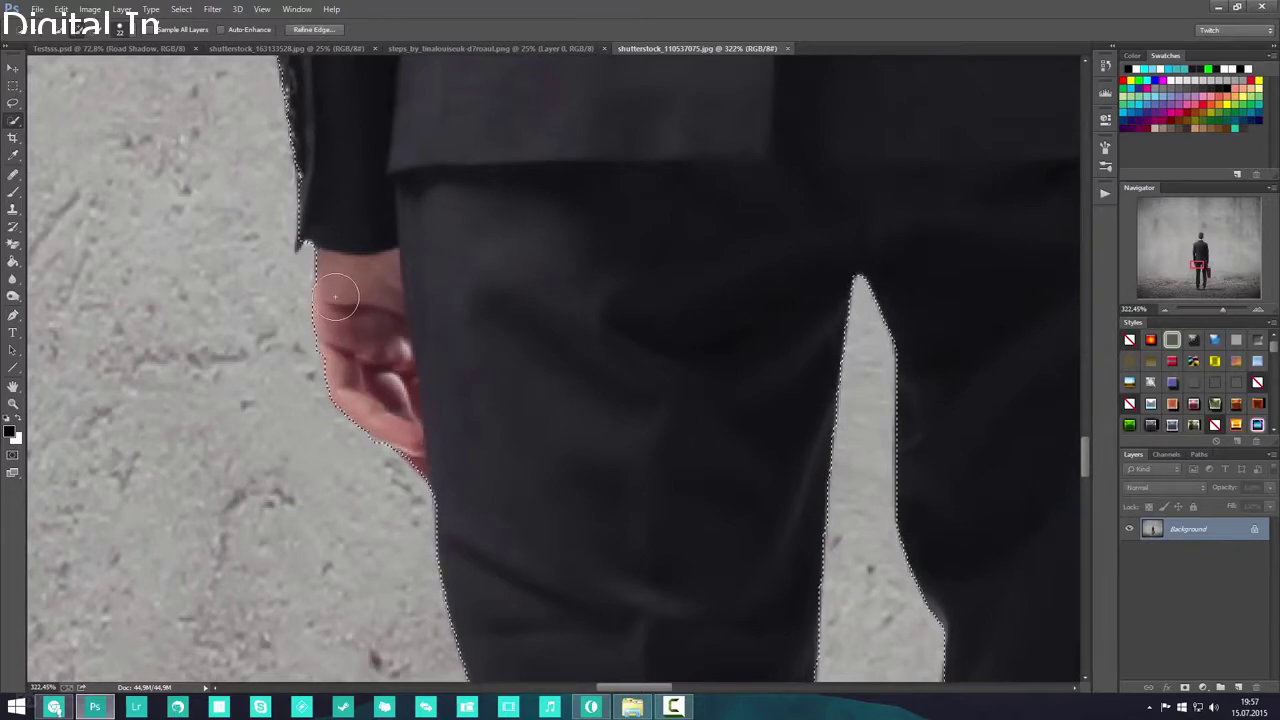
scroll(379, 364, down, 10)
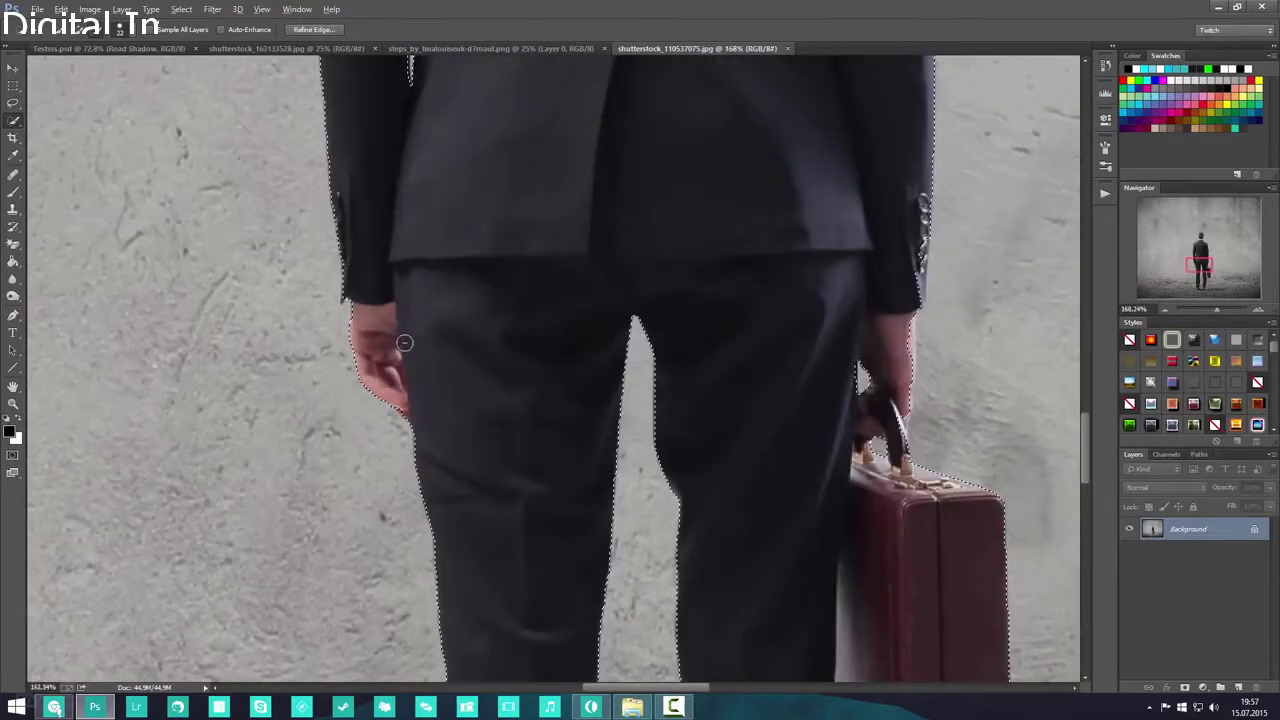
- Check the finished selection around the man and turn it into a layer mask that hides the background
scroll(443, 318, down, 2)
scroll(443, 318, up, 5)
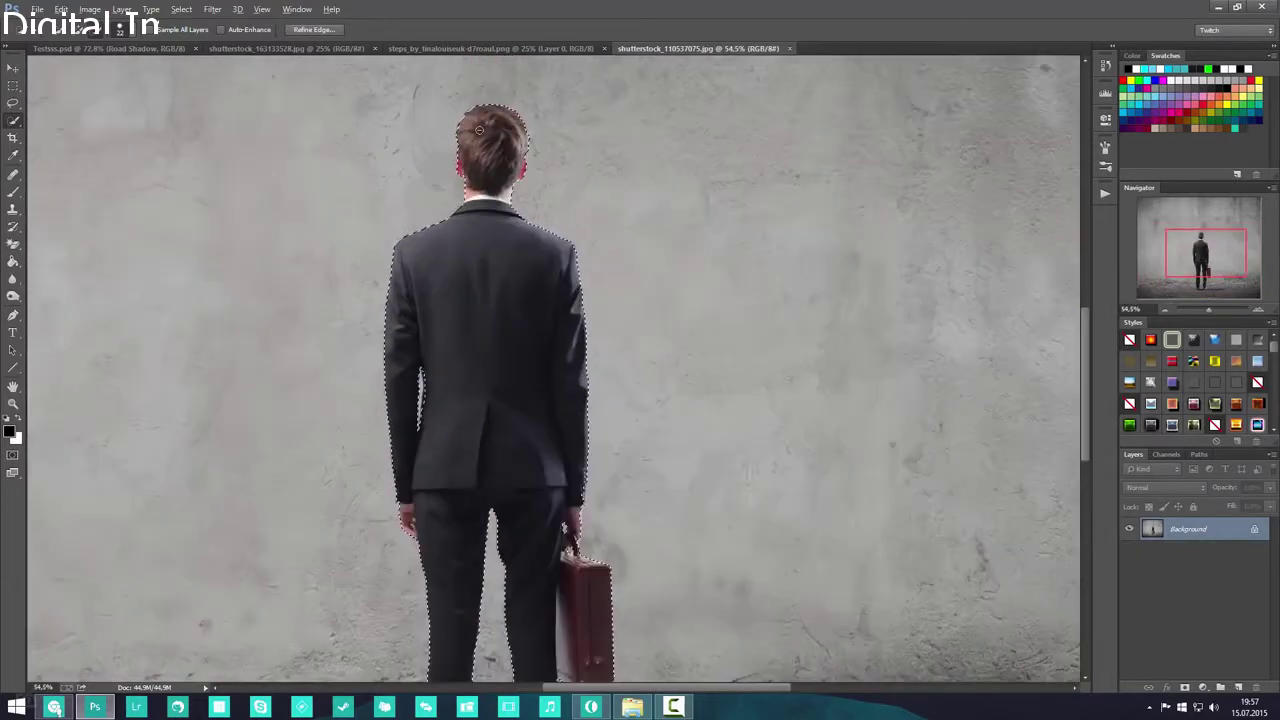
scroll(533, 311, down, 4)
scroll(533, 311, up, 2)
scroll(711, 505, down, 5)
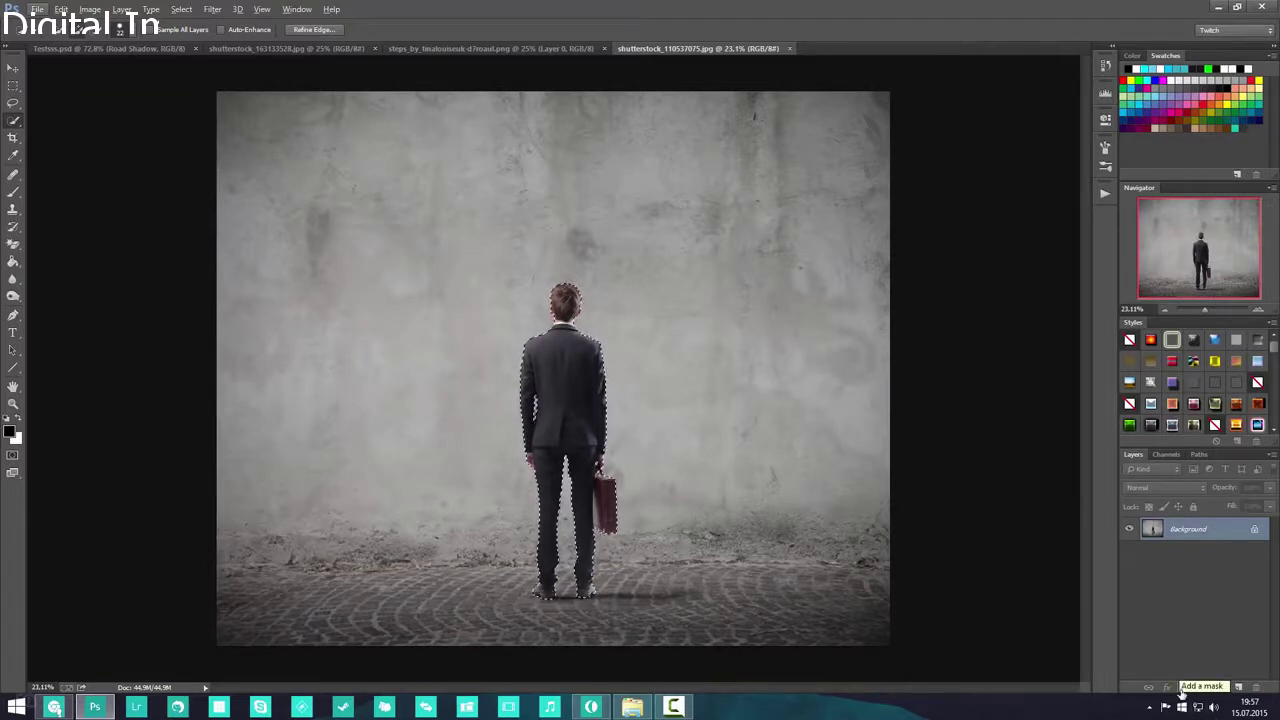
click(1185, 691)
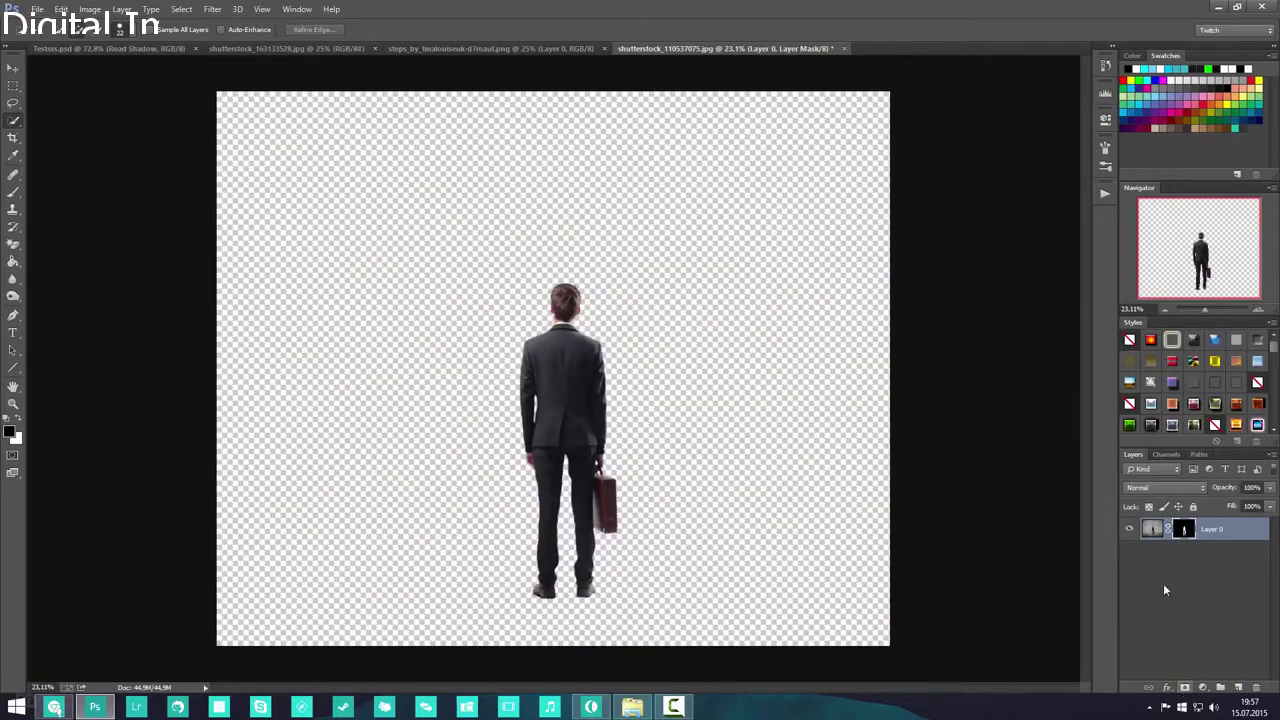
- Inspect the cut-out man, then create a new empty layer and place it beneath his layer
scroll(585, 446, up, 10)
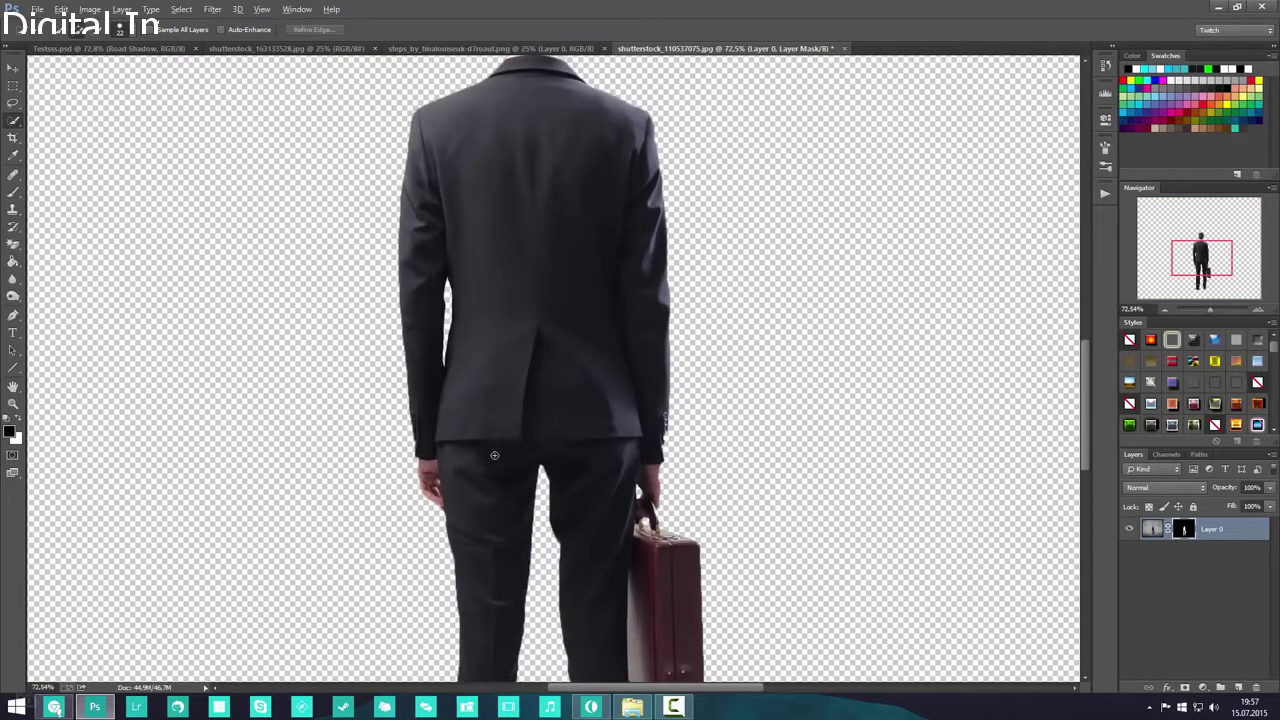
scroll(494, 455, down, 6)
scroll(494, 455, up, 3)
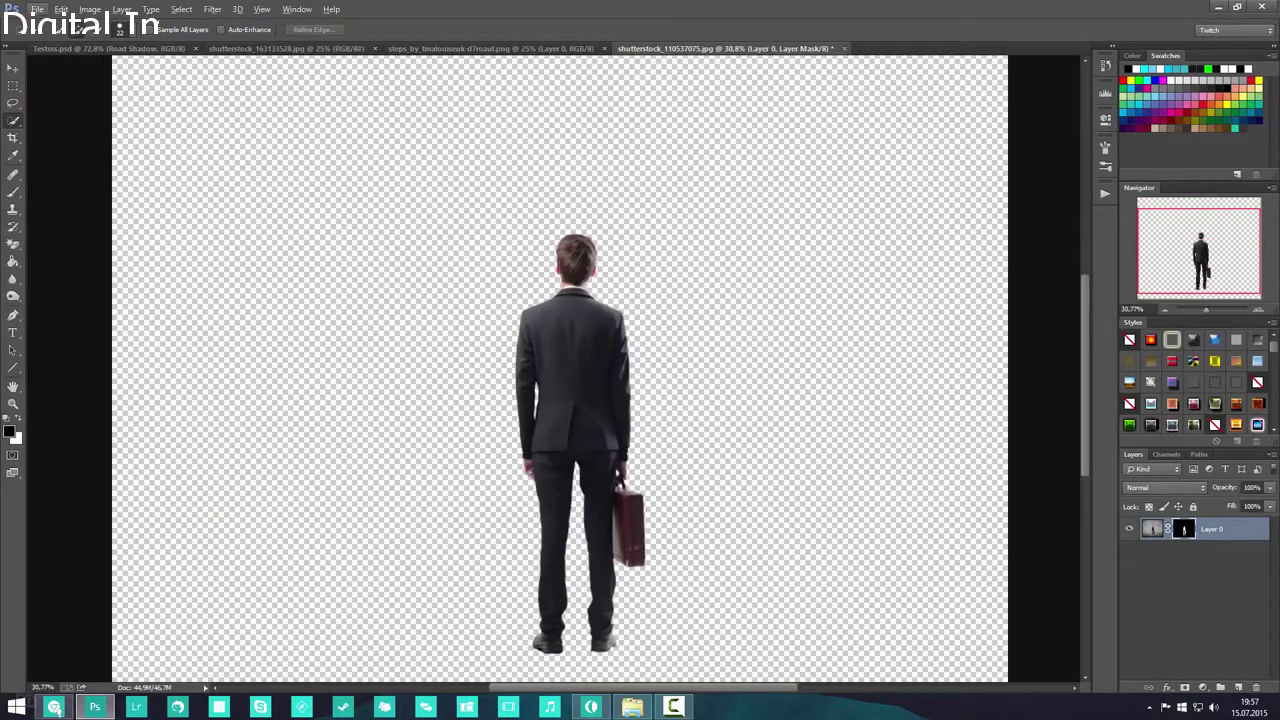
scroll(515, 478, up, 2)
scroll(514, 477, down, 3)
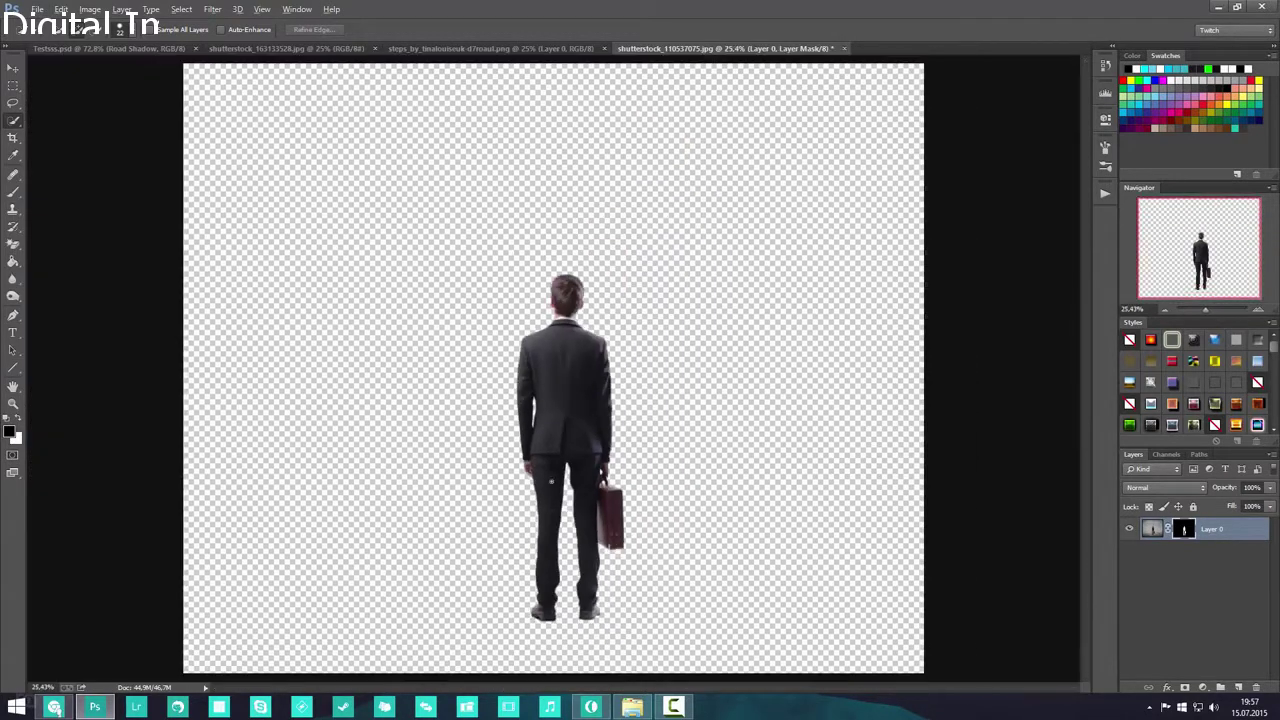
click(1238, 687)
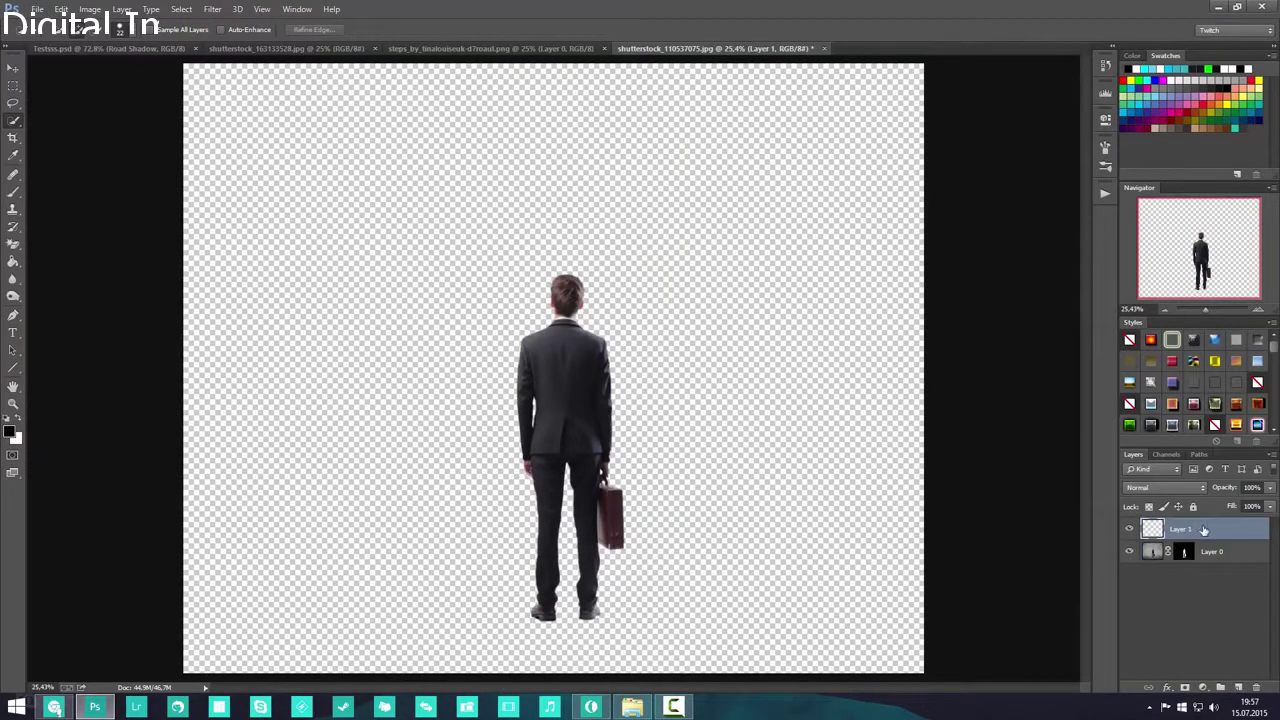
drag(1204, 530, 1199, 578)
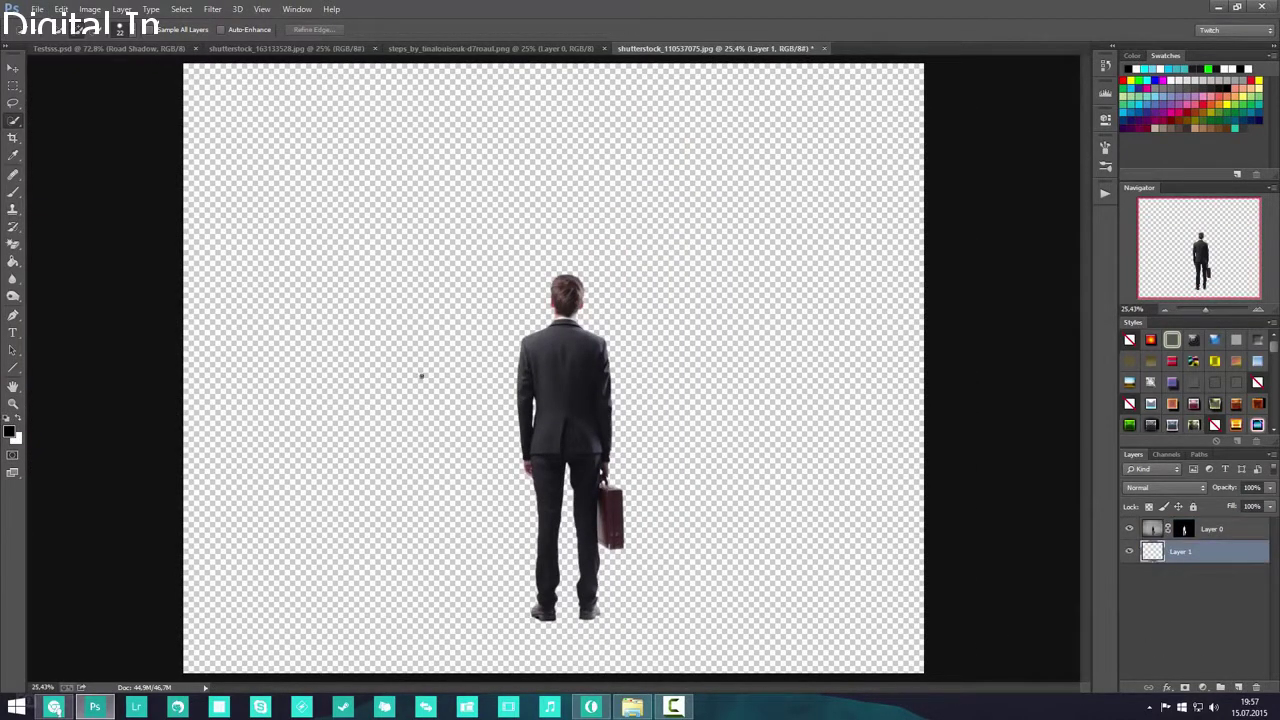
- Fill the empty layer beneath the cut-out man with dark grey using the Paint Bucket tool
click(15, 263)
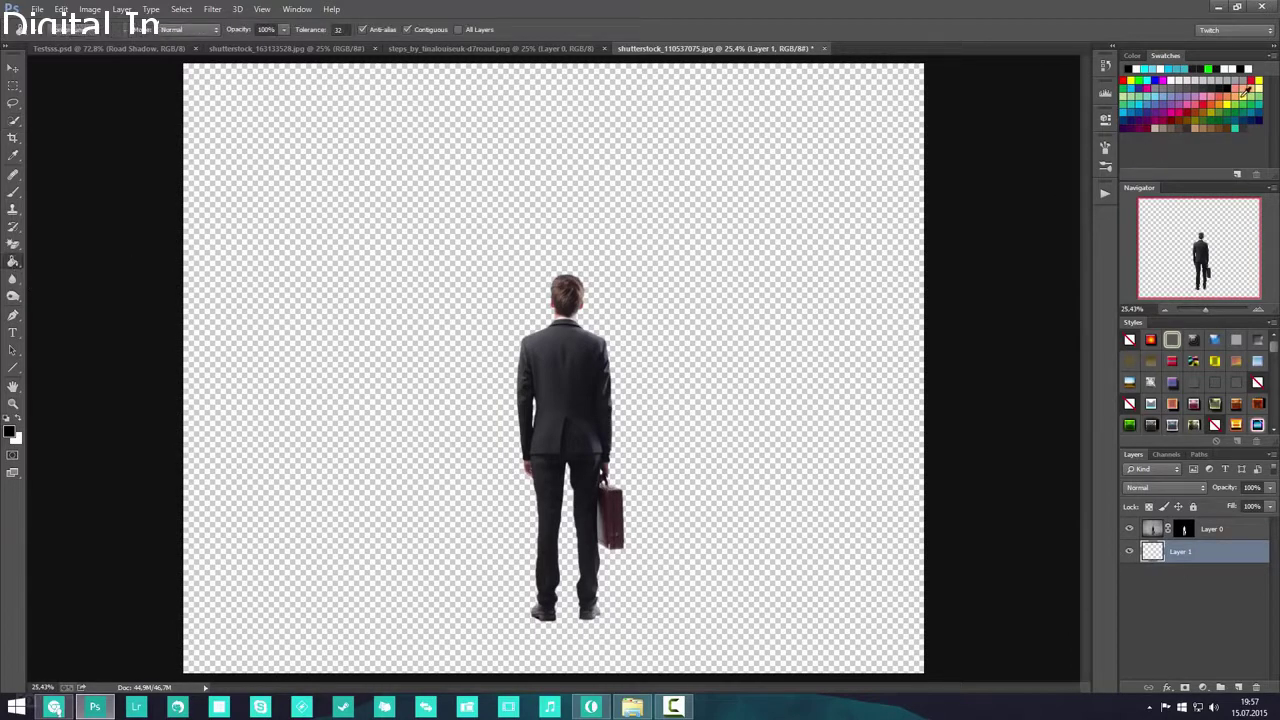
click(12, 264)
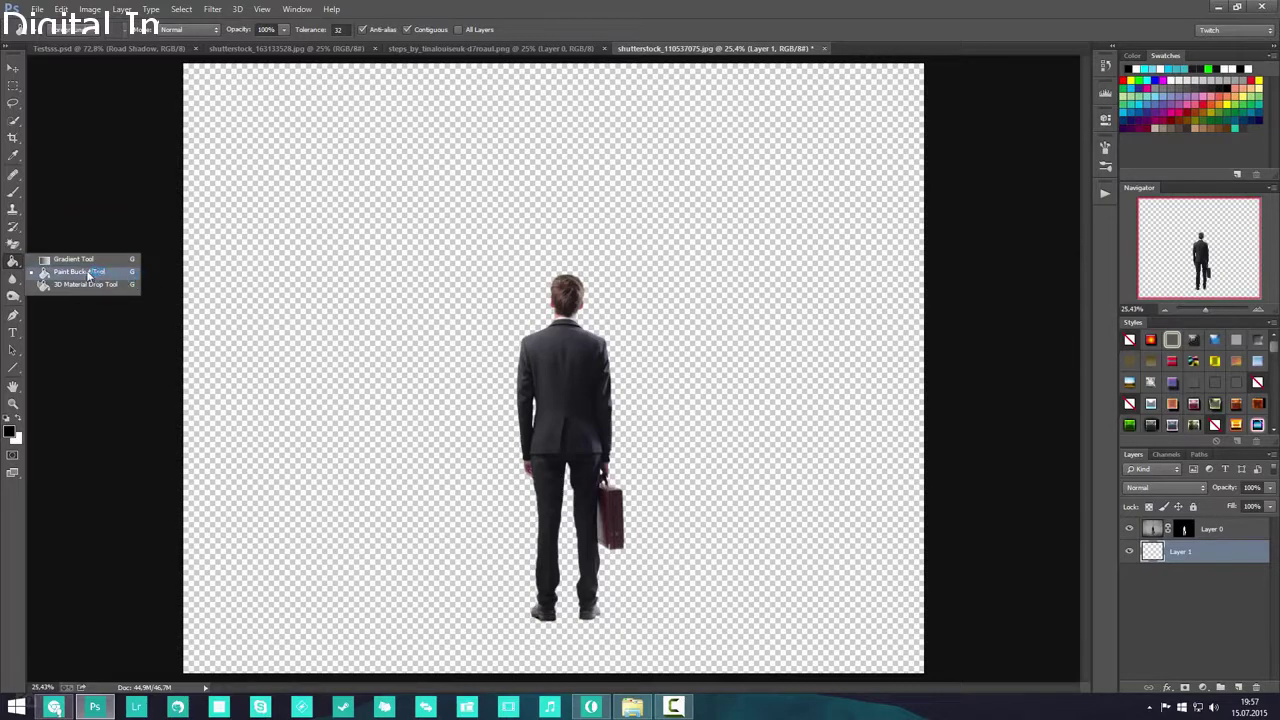
click(80, 272)
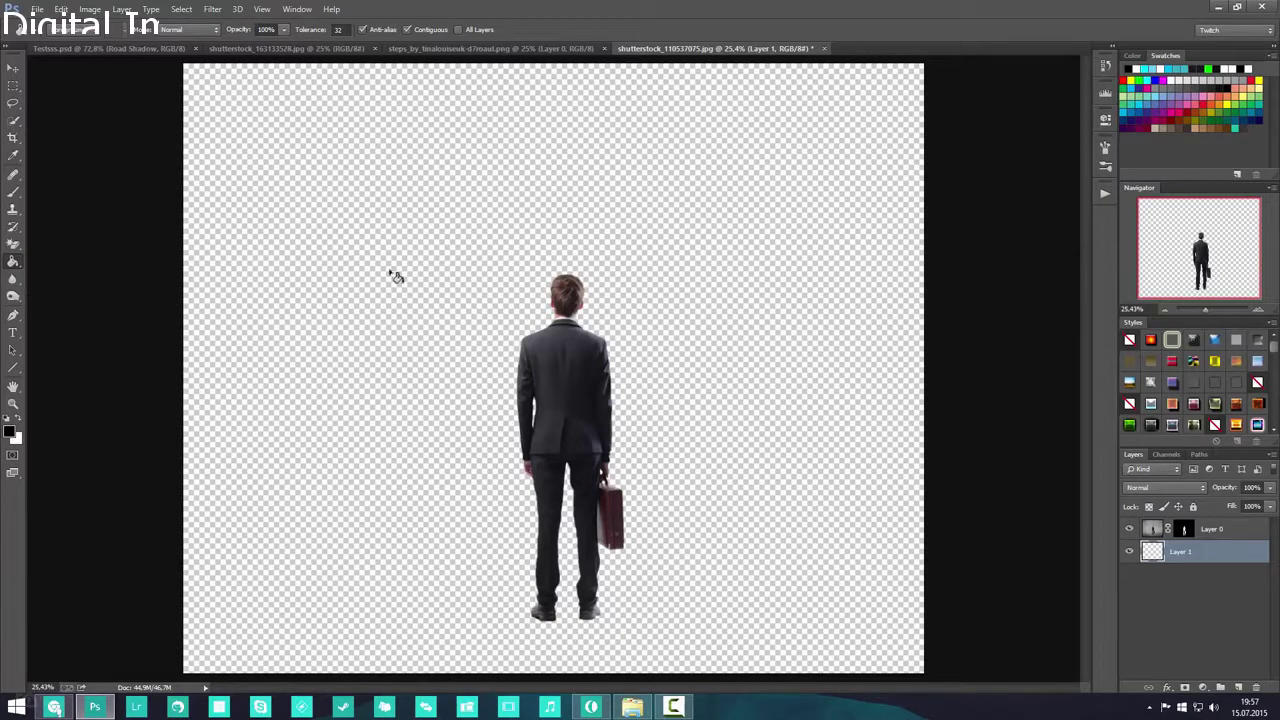
click(1216, 82)
click(637, 471)
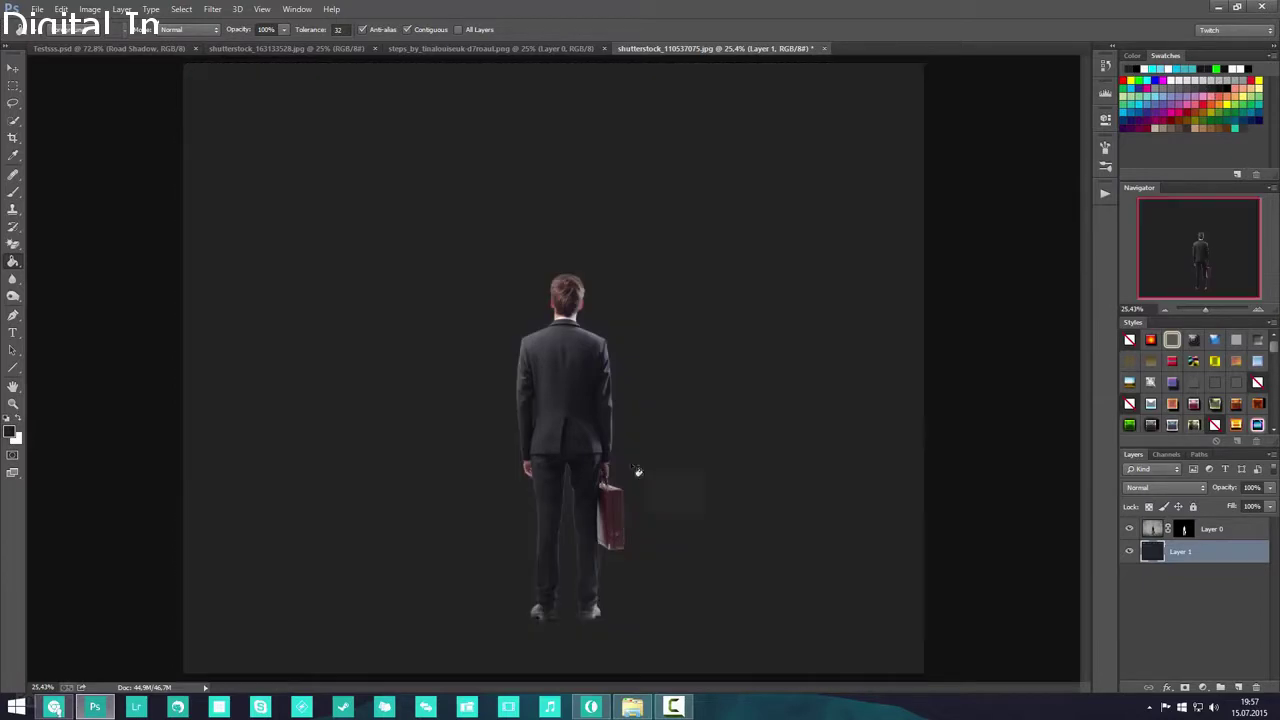
- Examine the edges of the cut-out man against the dark fill, from the shoulders down to the briefcase and shoes
scroll(520, 376, up, 10)
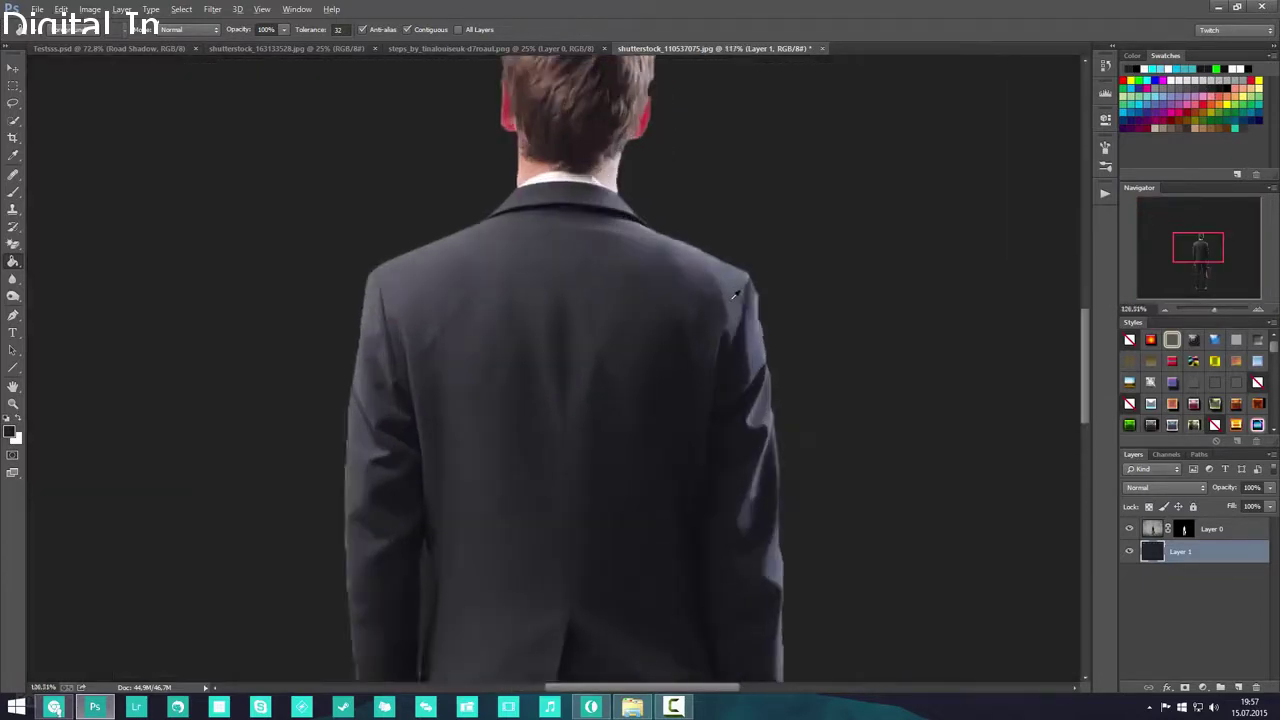
scroll(710, 226, up, 3)
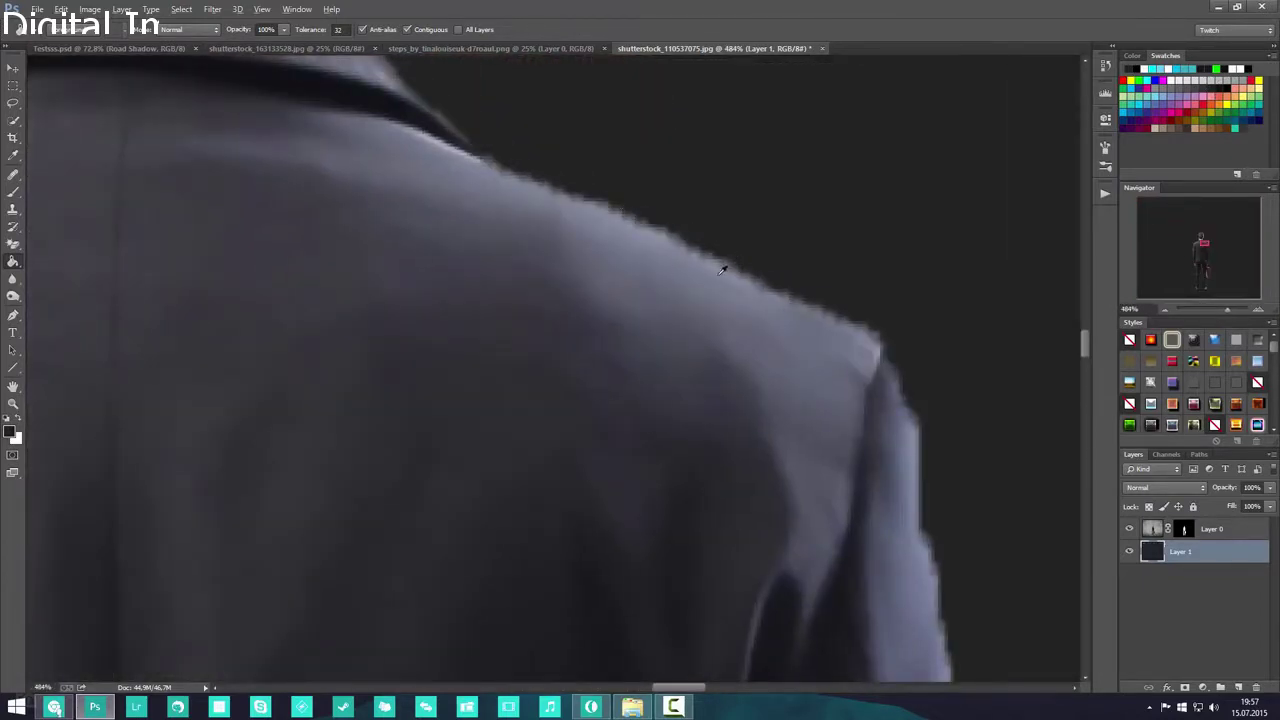
scroll(693, 237, down, 12)
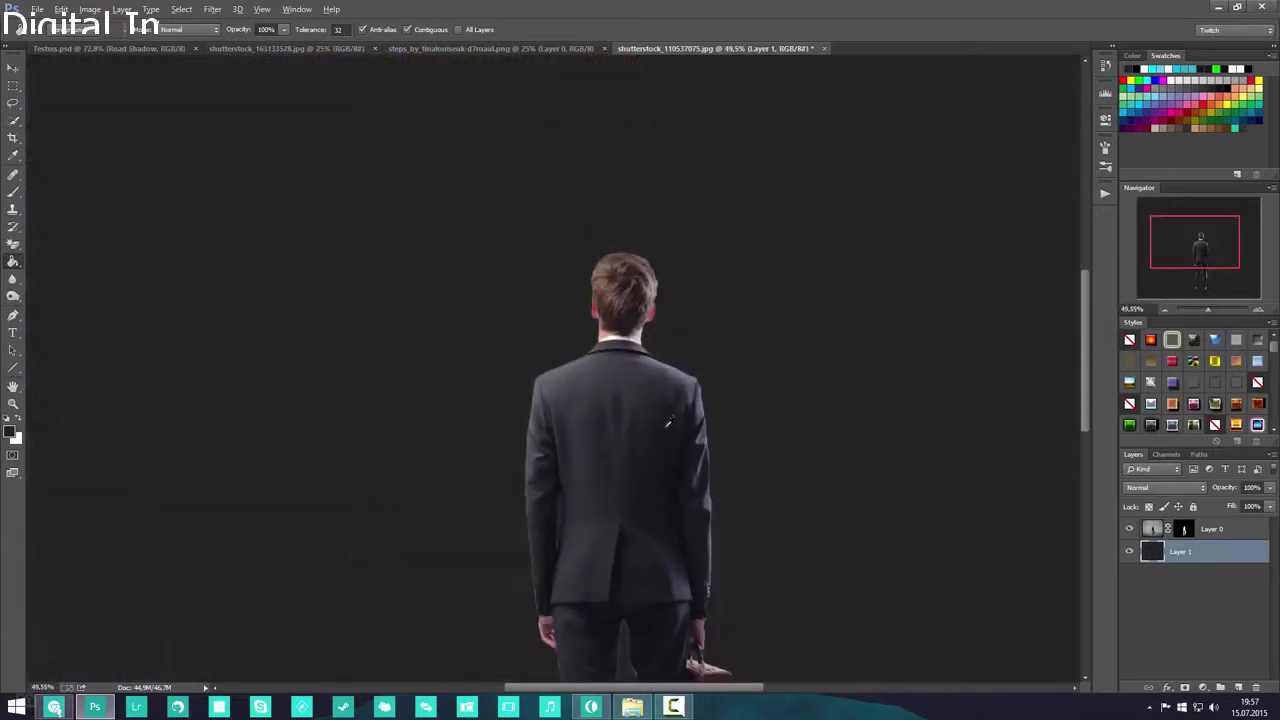
scroll(658, 552, down, 2)
scroll(607, 545, up, 4)
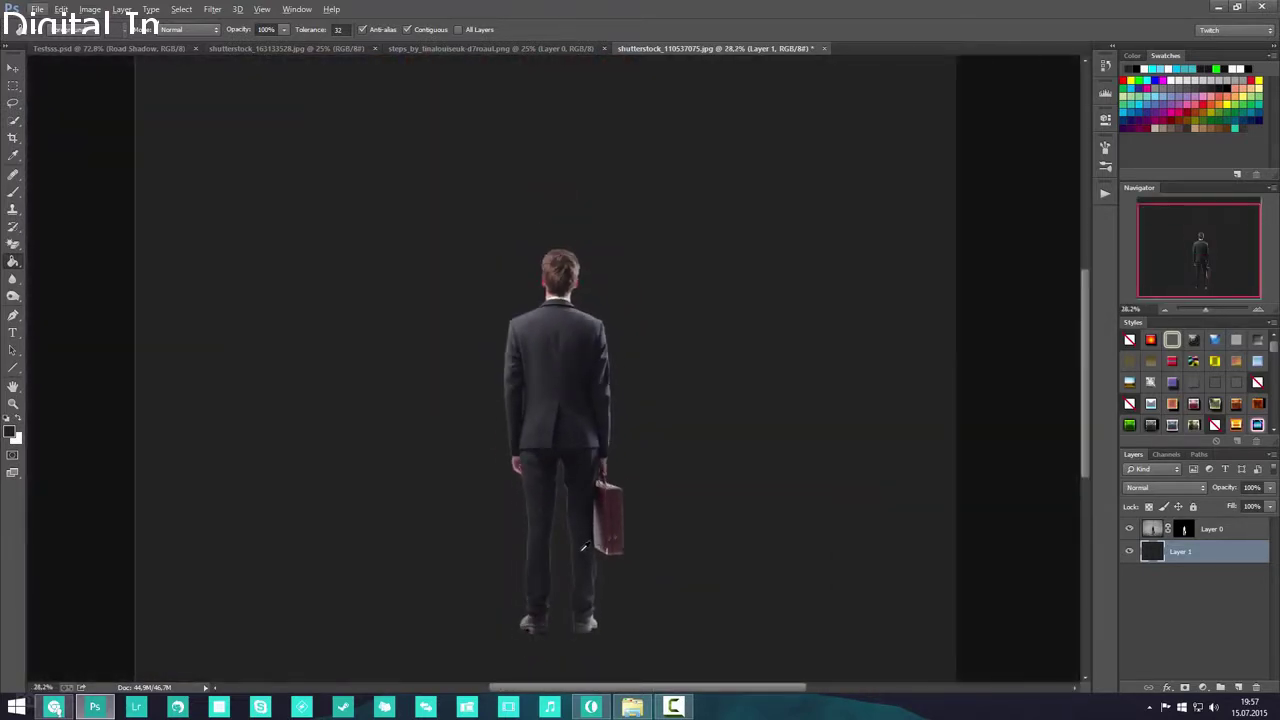
scroll(566, 543, down, 2)
scroll(563, 534, up, 3)
scroll(735, 527, up, 1)
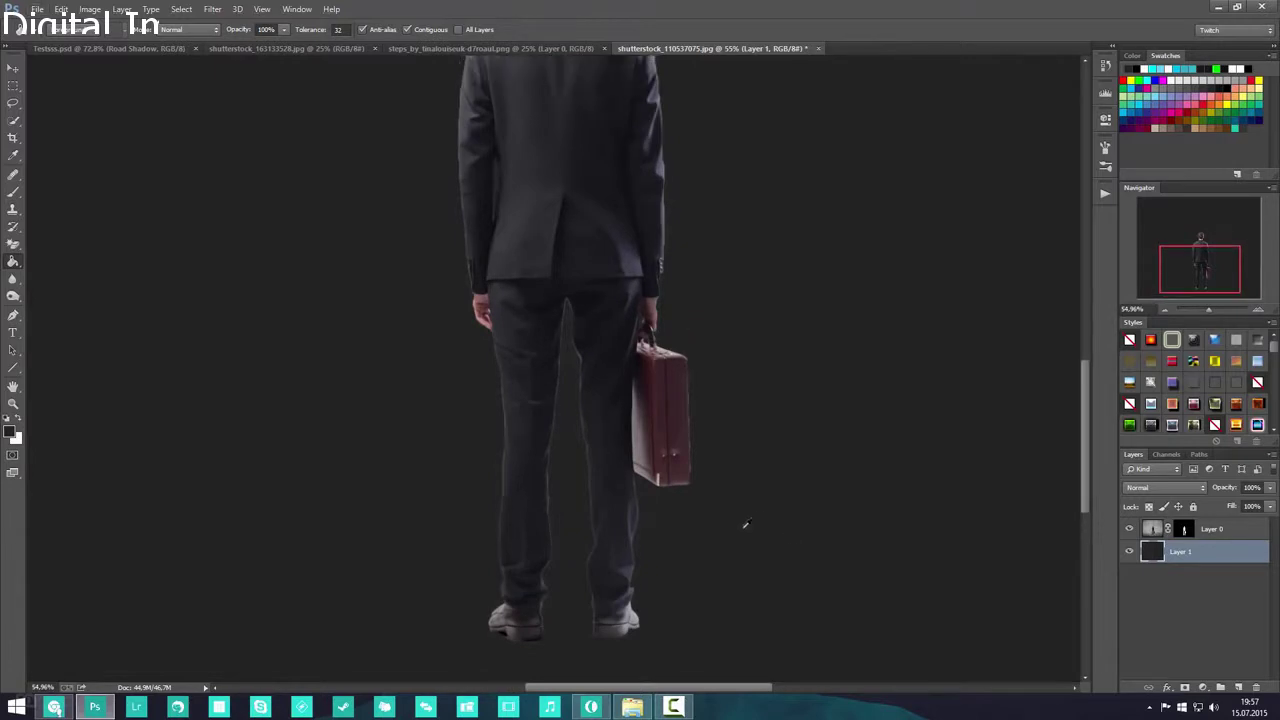
scroll(746, 526, down, 6)
- Open Refine Mask for the man's layer mask and set Shift Edge to -100%
click(1189, 531)
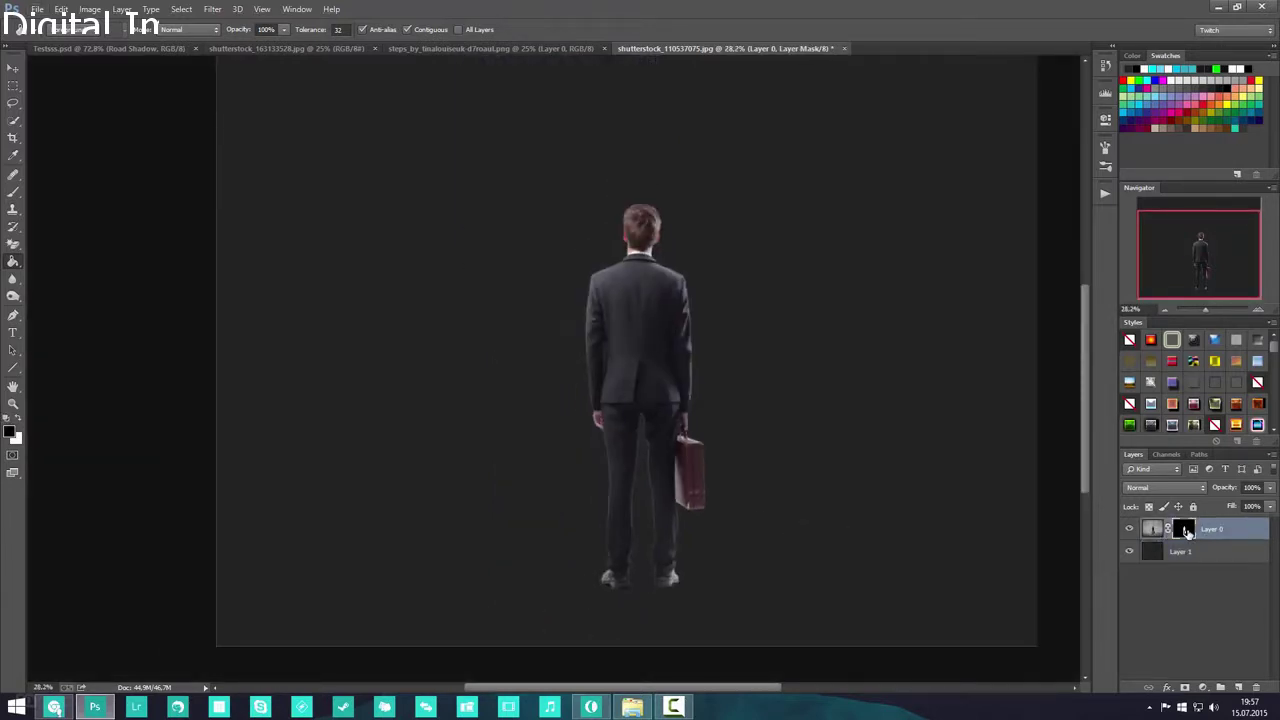
double_click(1187, 532)
click(1036, 266)
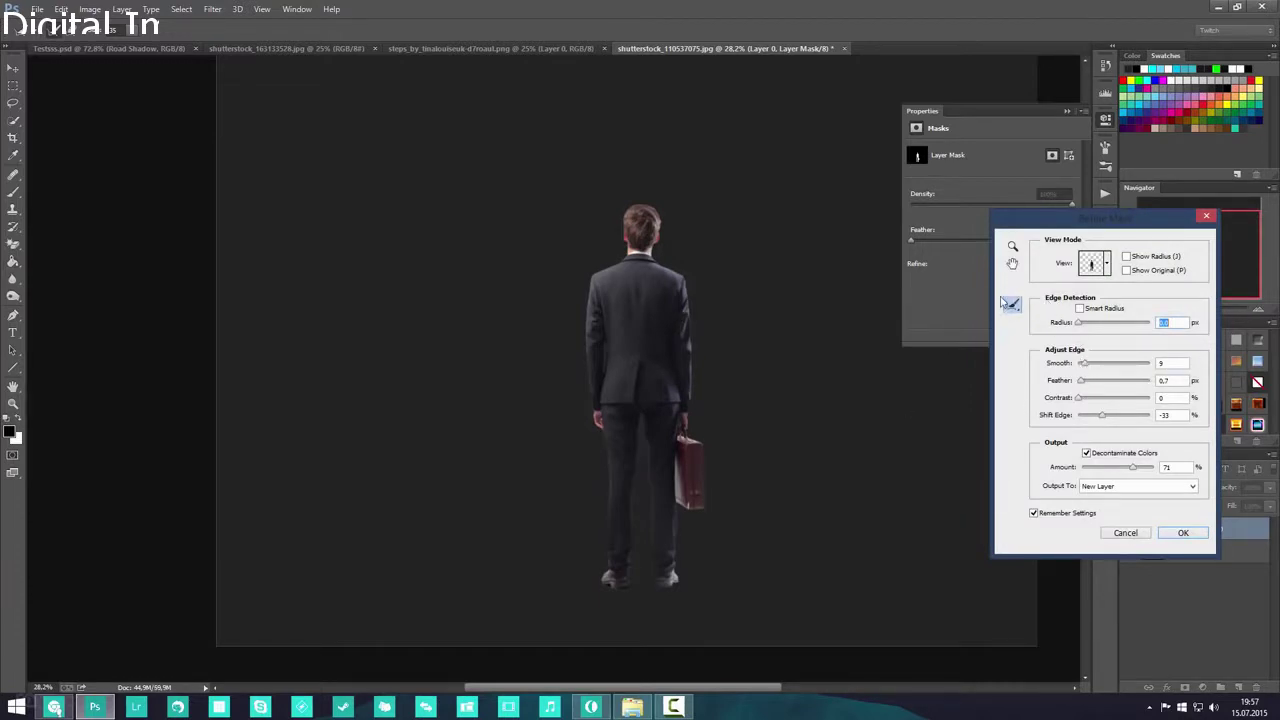
click(1013, 248)
drag(651, 283, 624, 353)
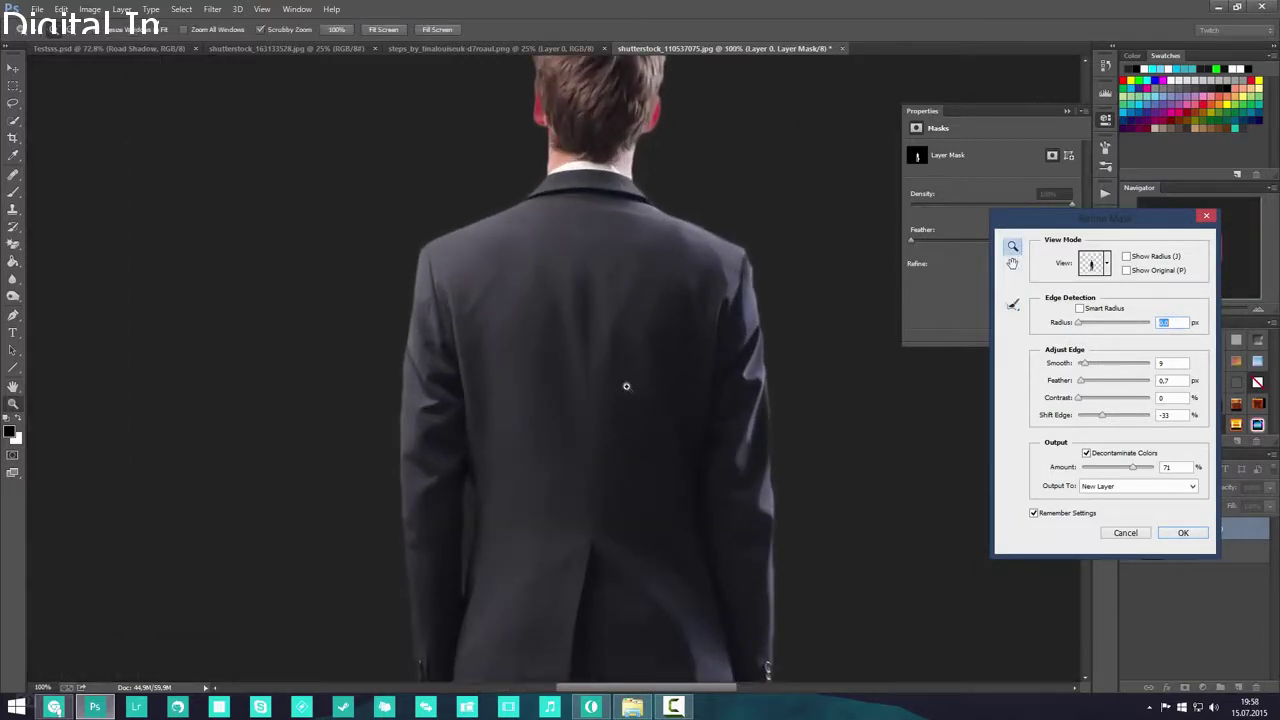
click(1013, 263)
drag(614, 534, 663, 520)
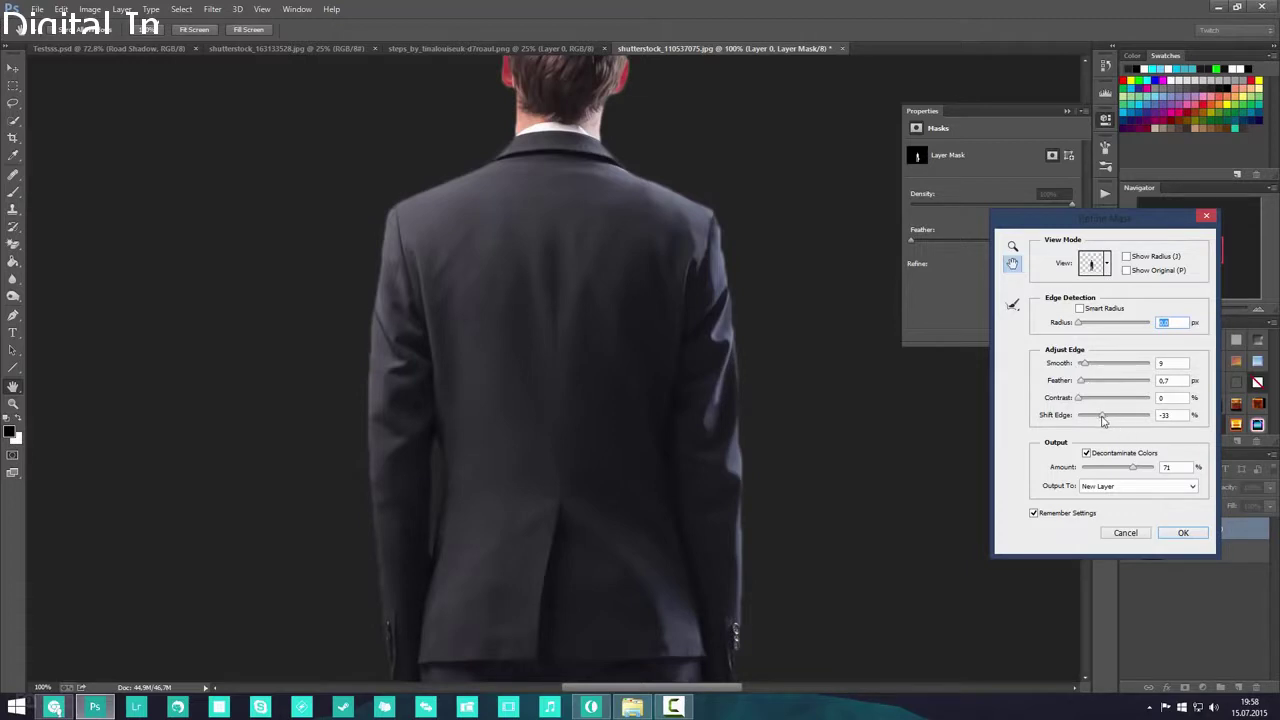
drag(1099, 419, 1055, 420)
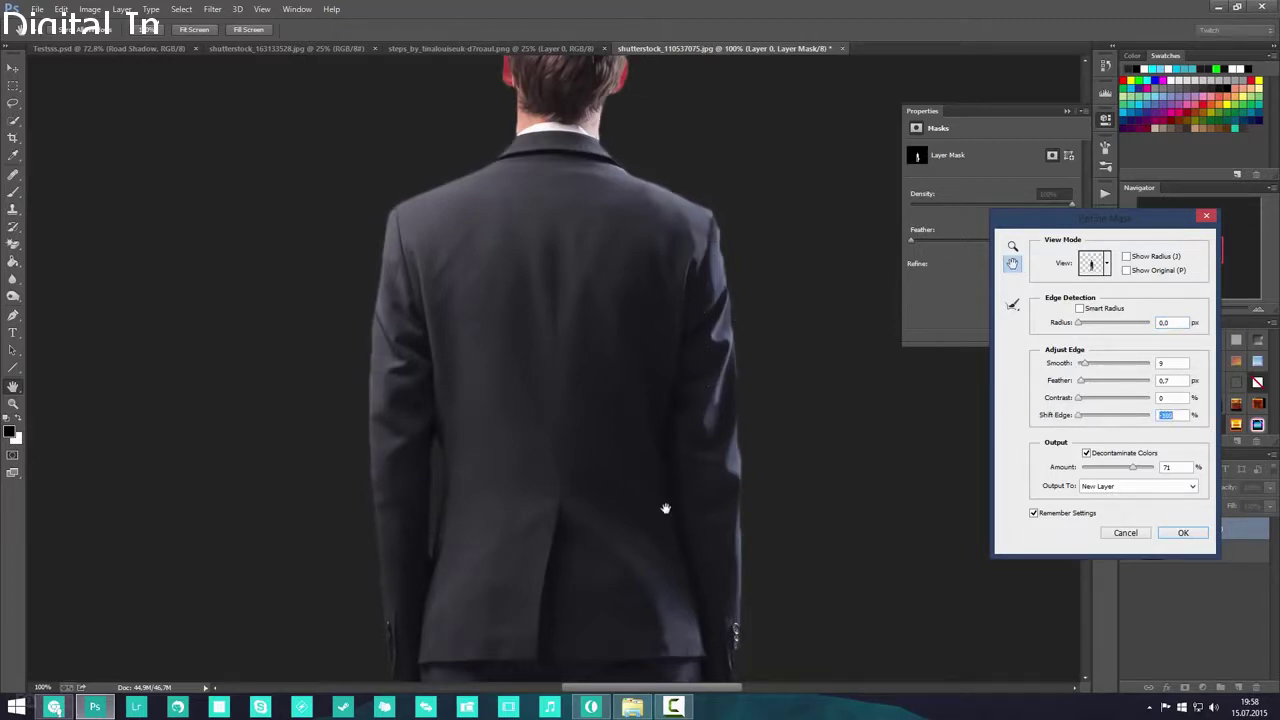
- Check the refined edges along the man's body and head, and output the result to a new layer
drag(665, 509, 636, 288)
drag(631, 474, 610, 645)
drag(630, 150, 634, 562)
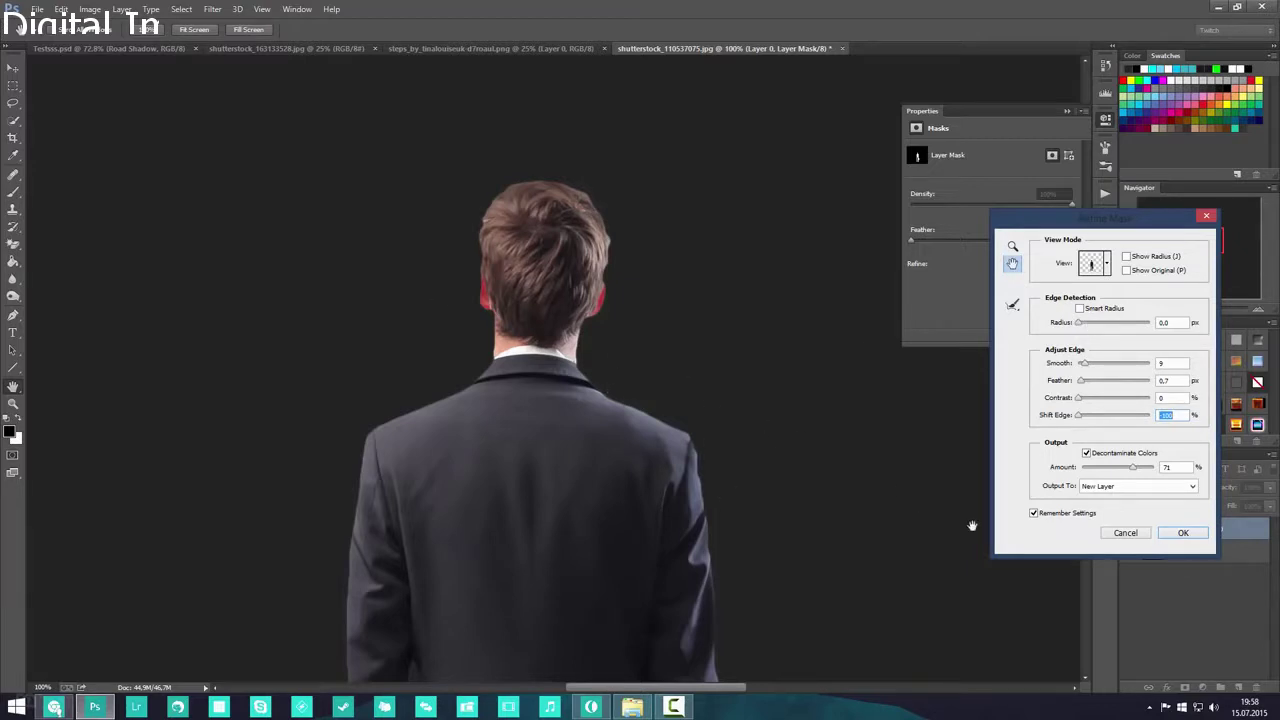
click(1131, 488)
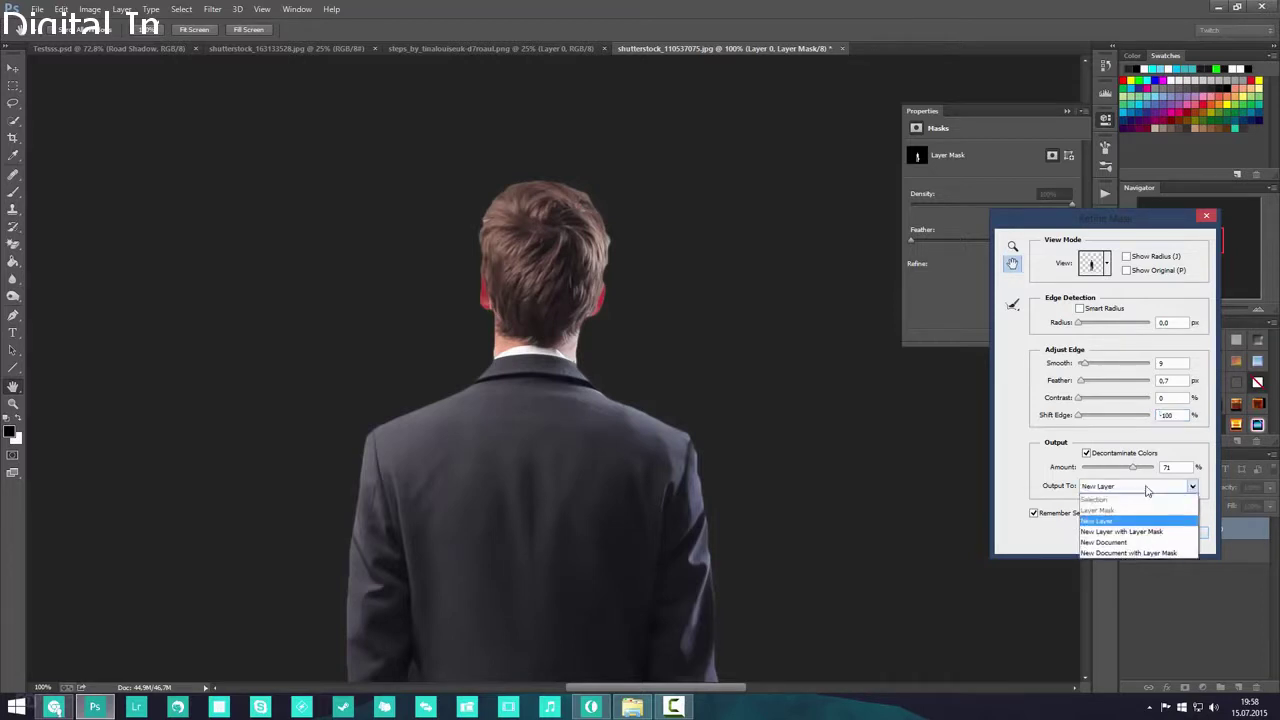
click(1073, 485)
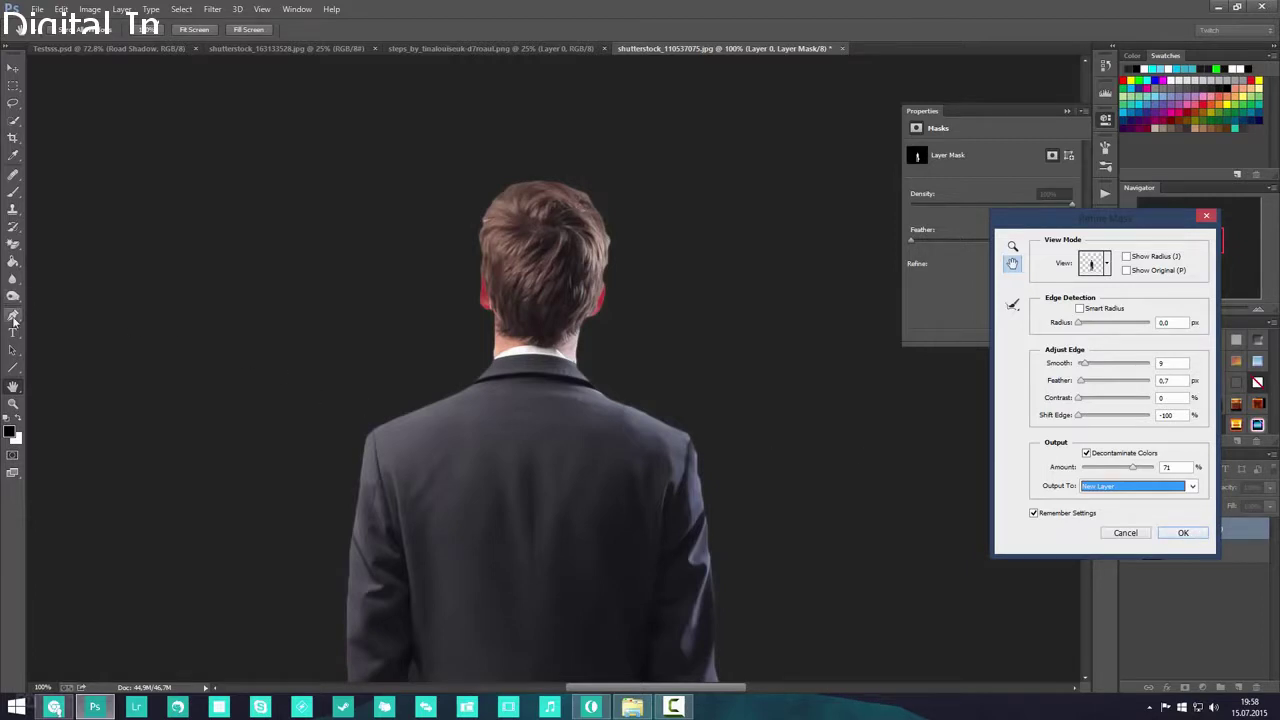
click(1183, 533)
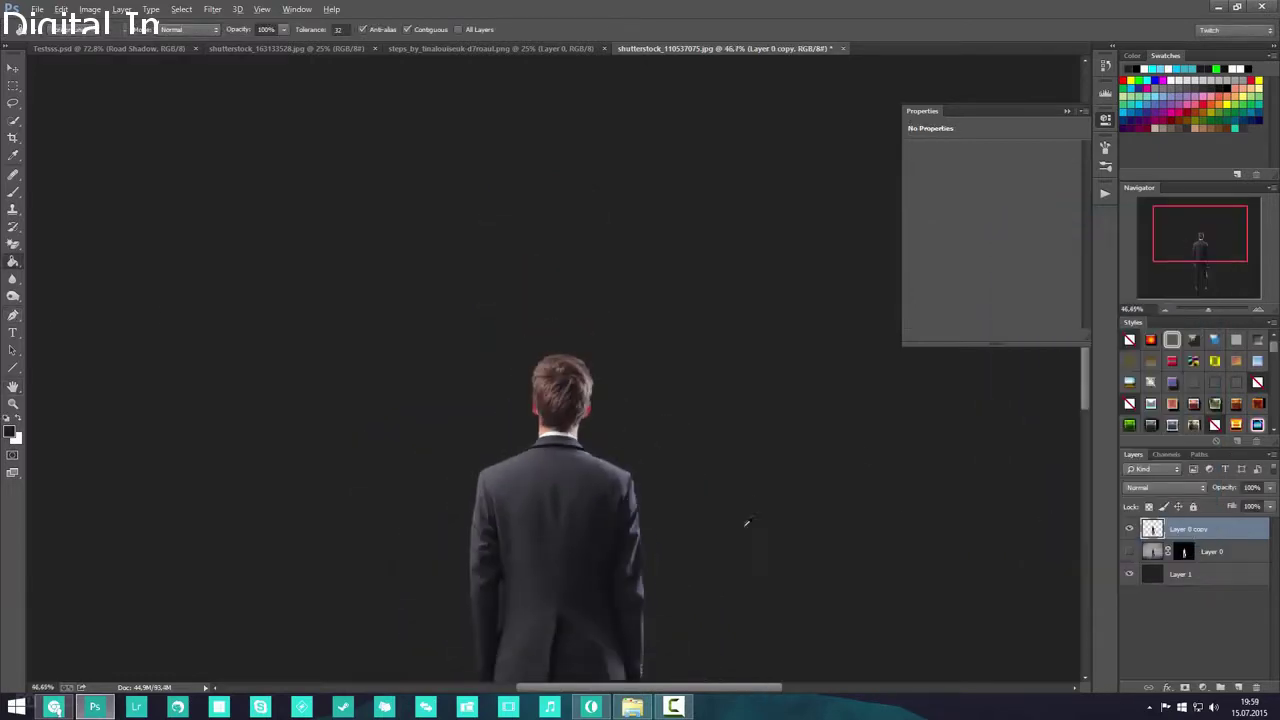
- Hide the dark fill layer, then select and copy the whole canvas of the refined cut-out layer
key(ctrl+0)
click(1129, 574)
scroll(584, 470, down, 3)
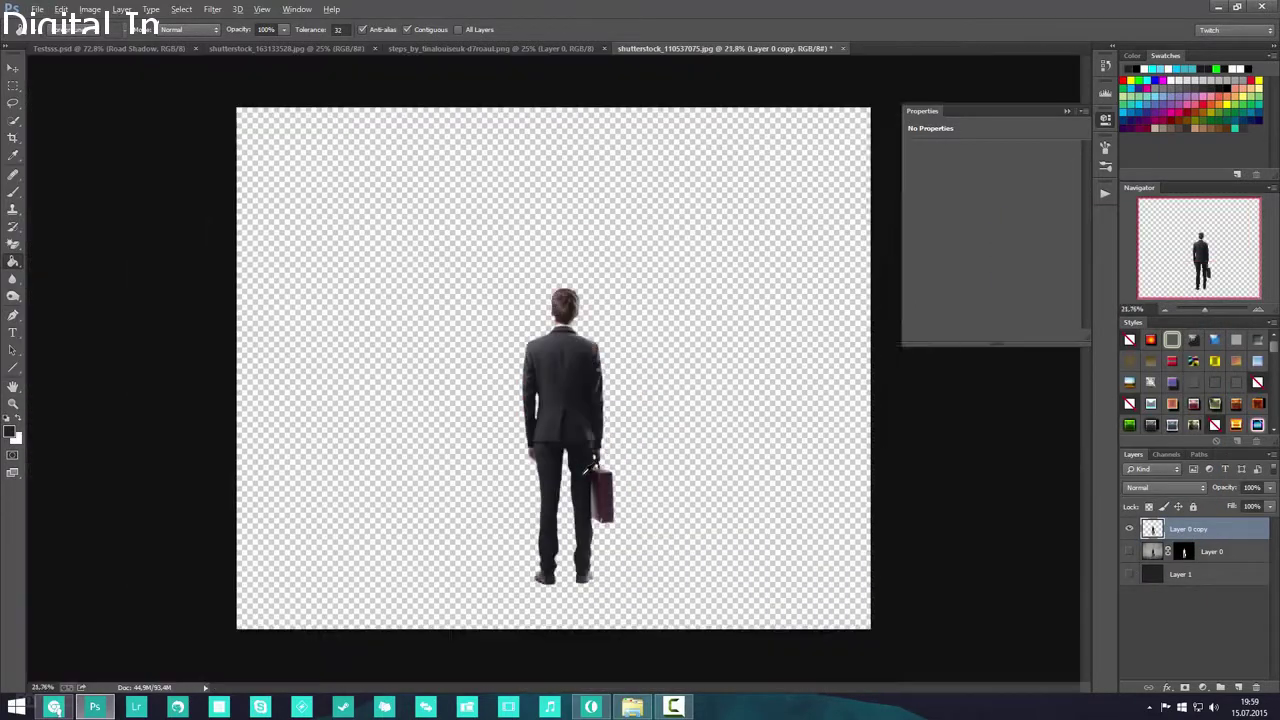
scroll(584, 470, up, 3)
scroll(584, 470, down, 3)
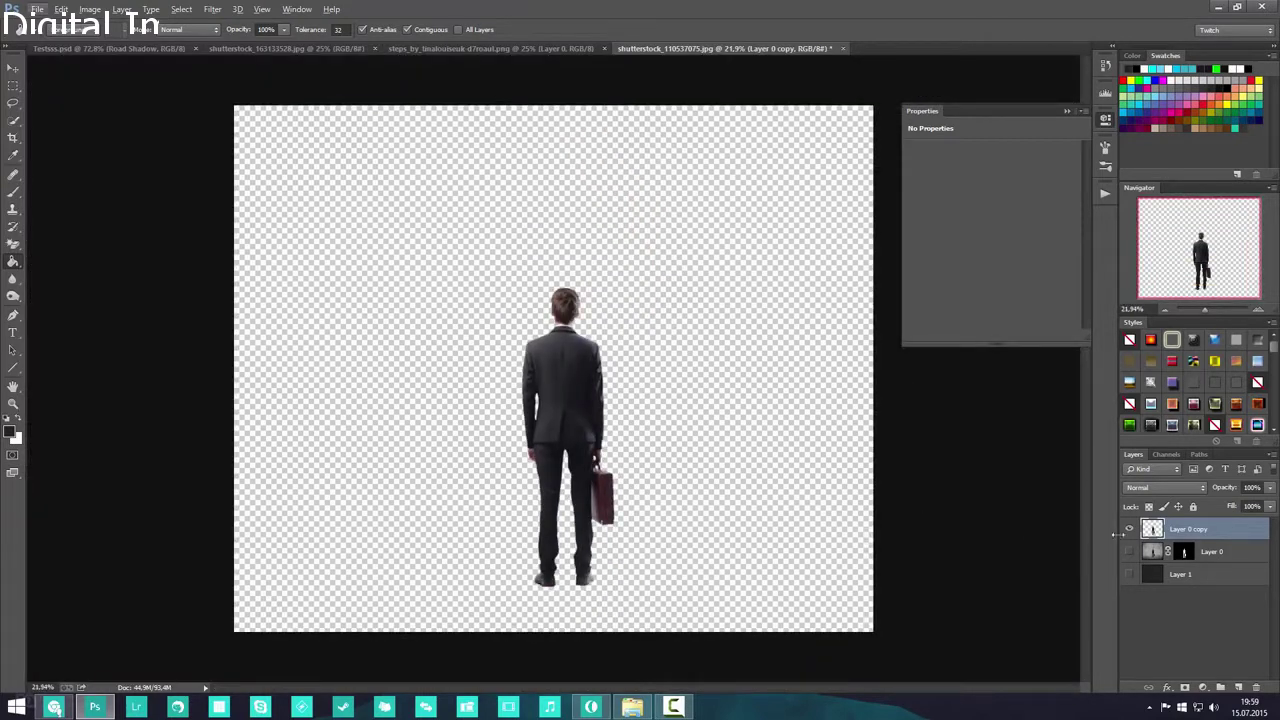
click(1218, 553)
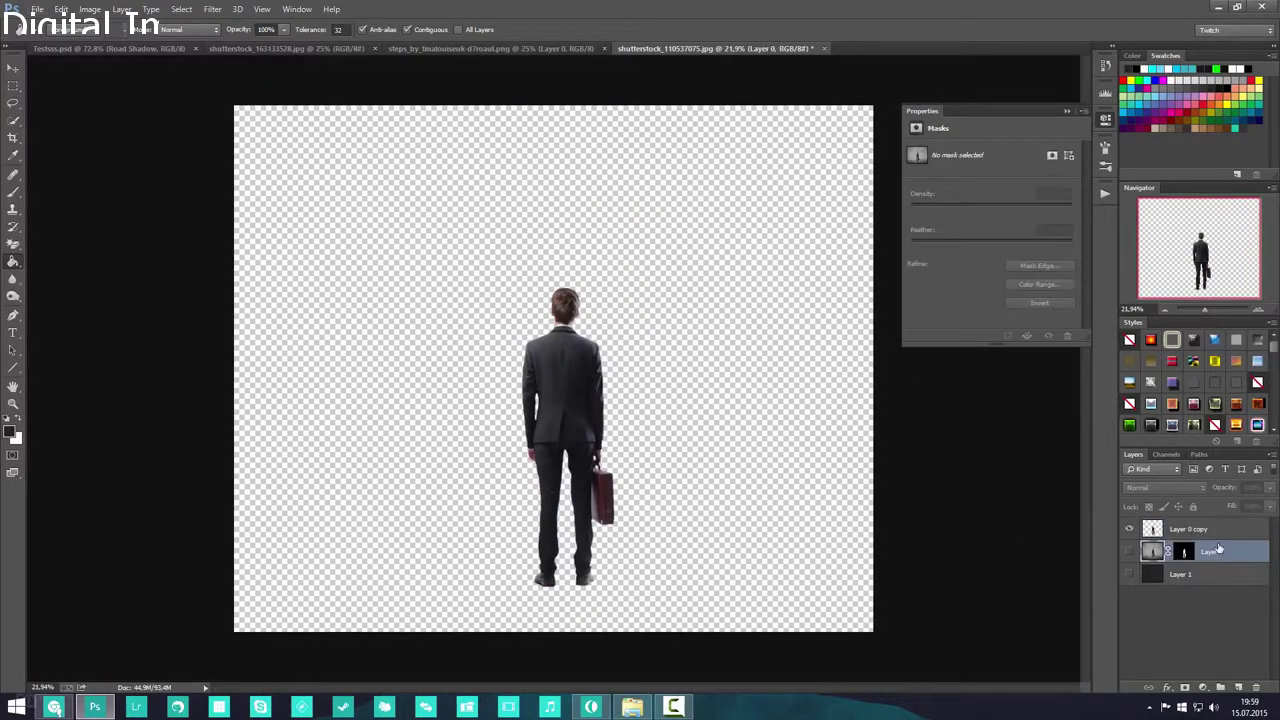
click(1190, 532)
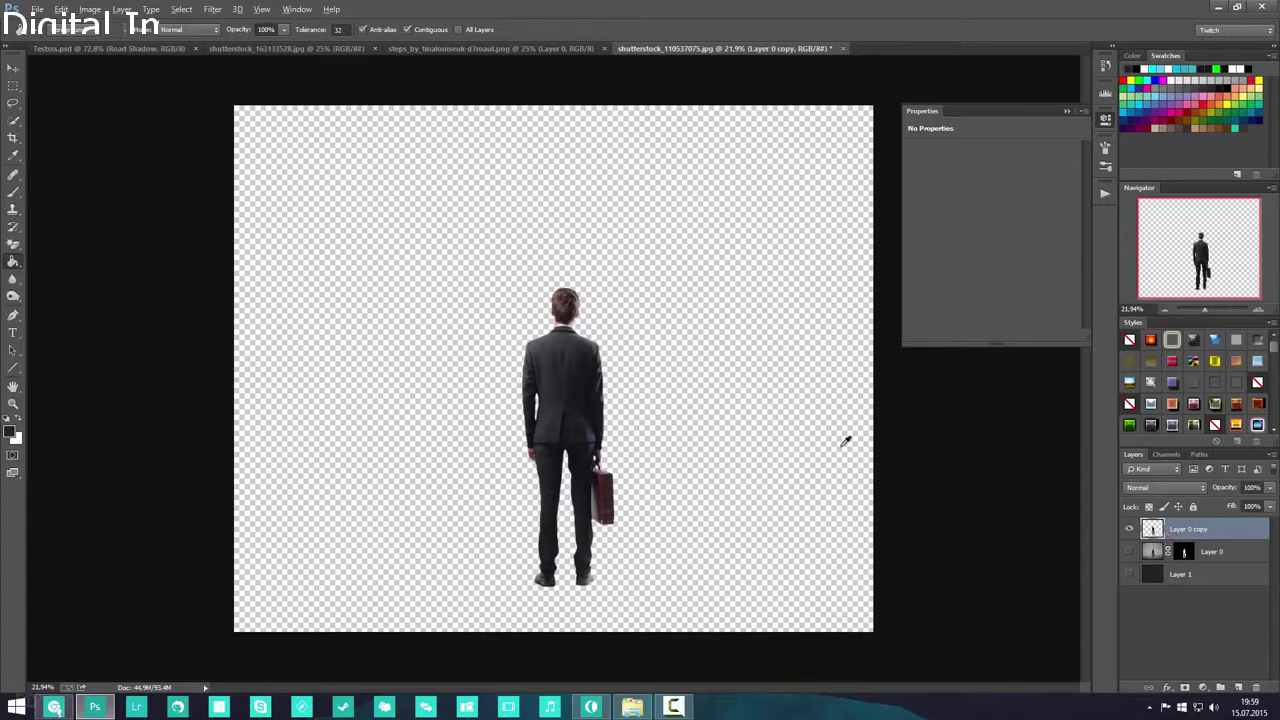
scroll(600, 370, up, 3)
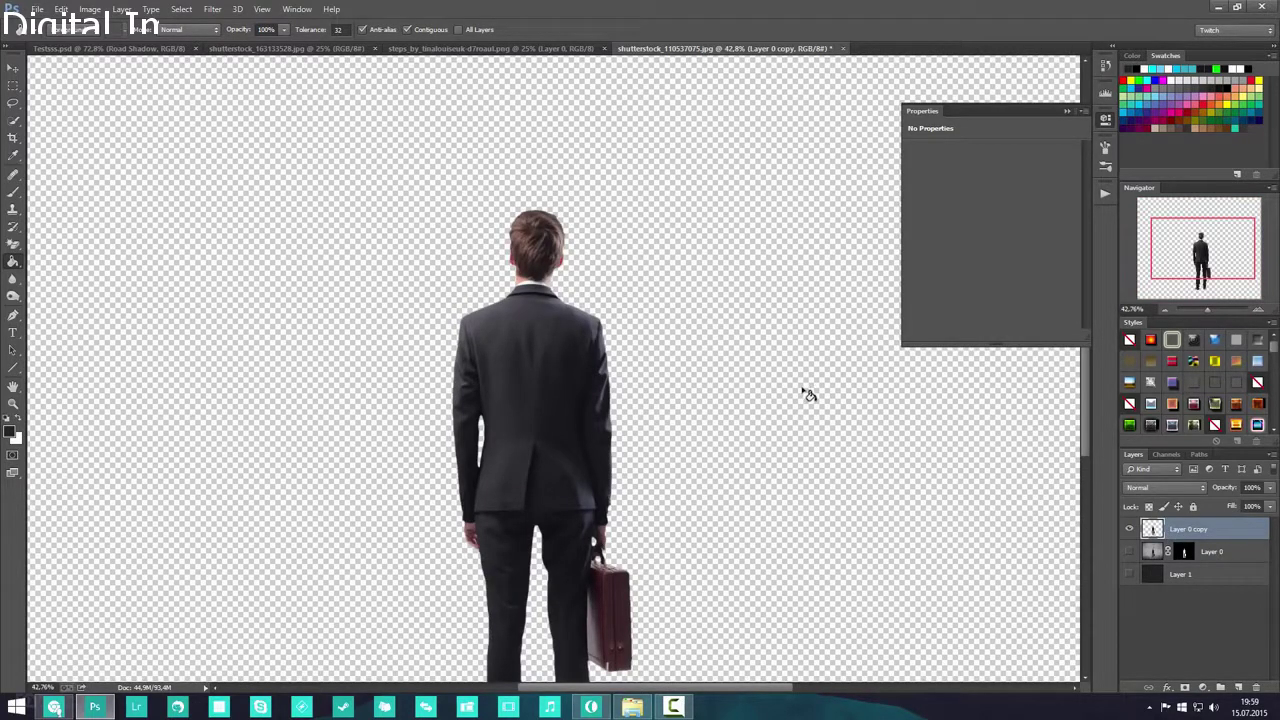
scroll(655, 410, down, 3)
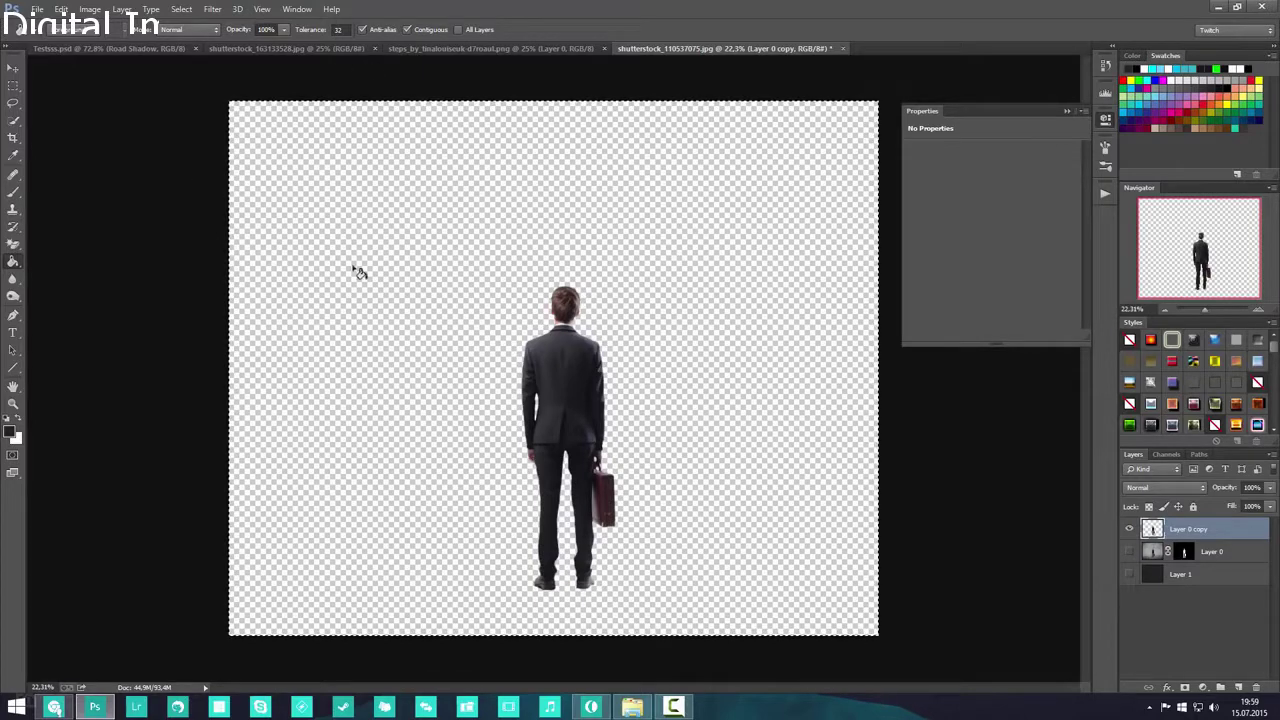
- Close the nebula and stairs source images
click(280, 48)
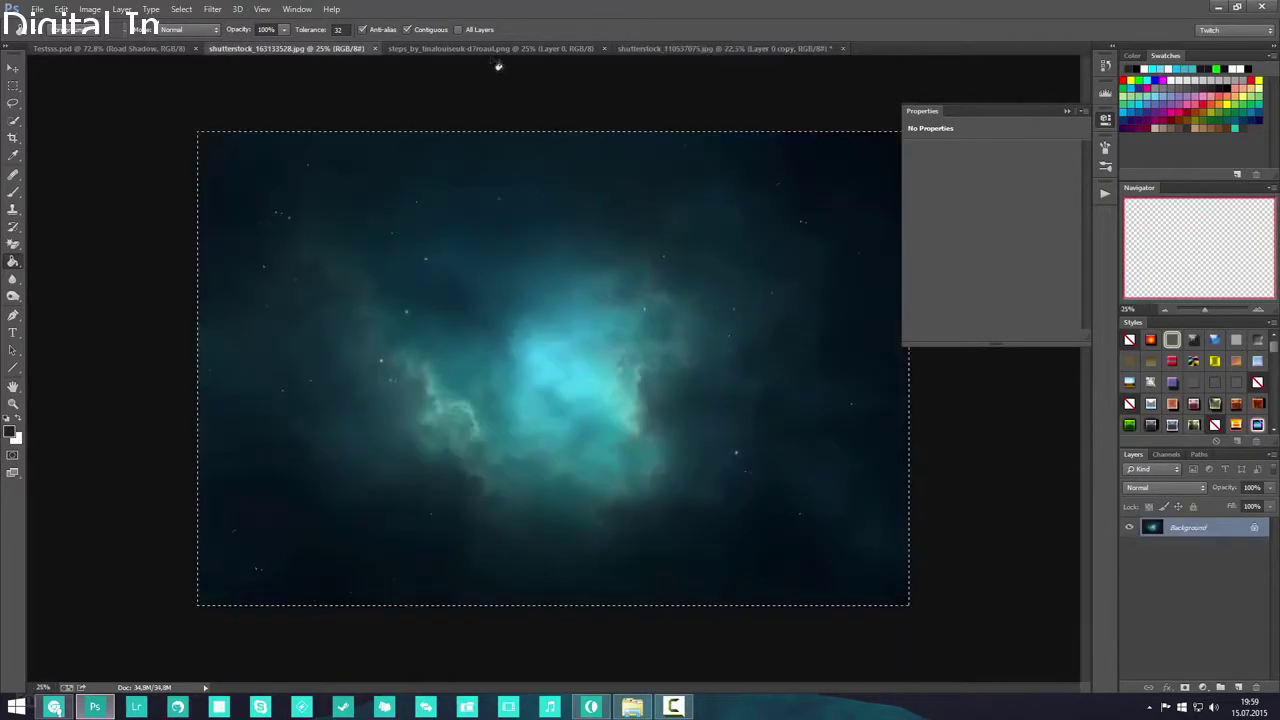
click(375, 48)
click(422, 48)
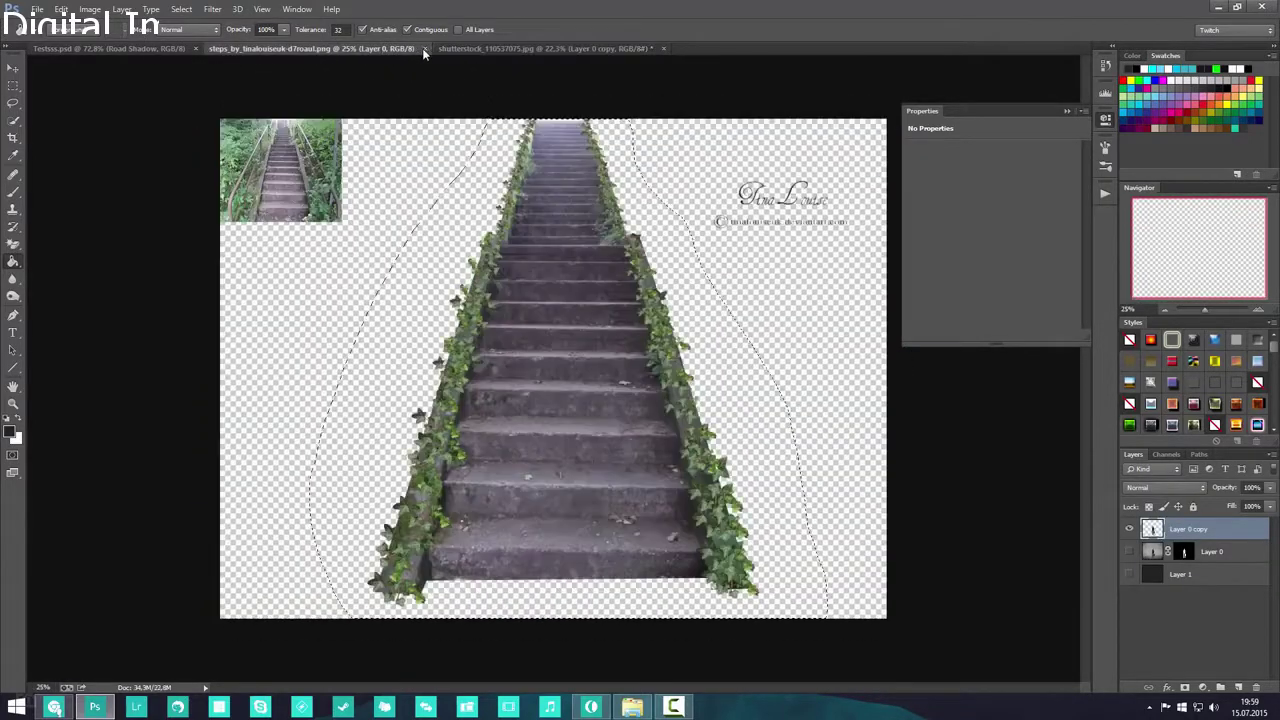
click(424, 48)
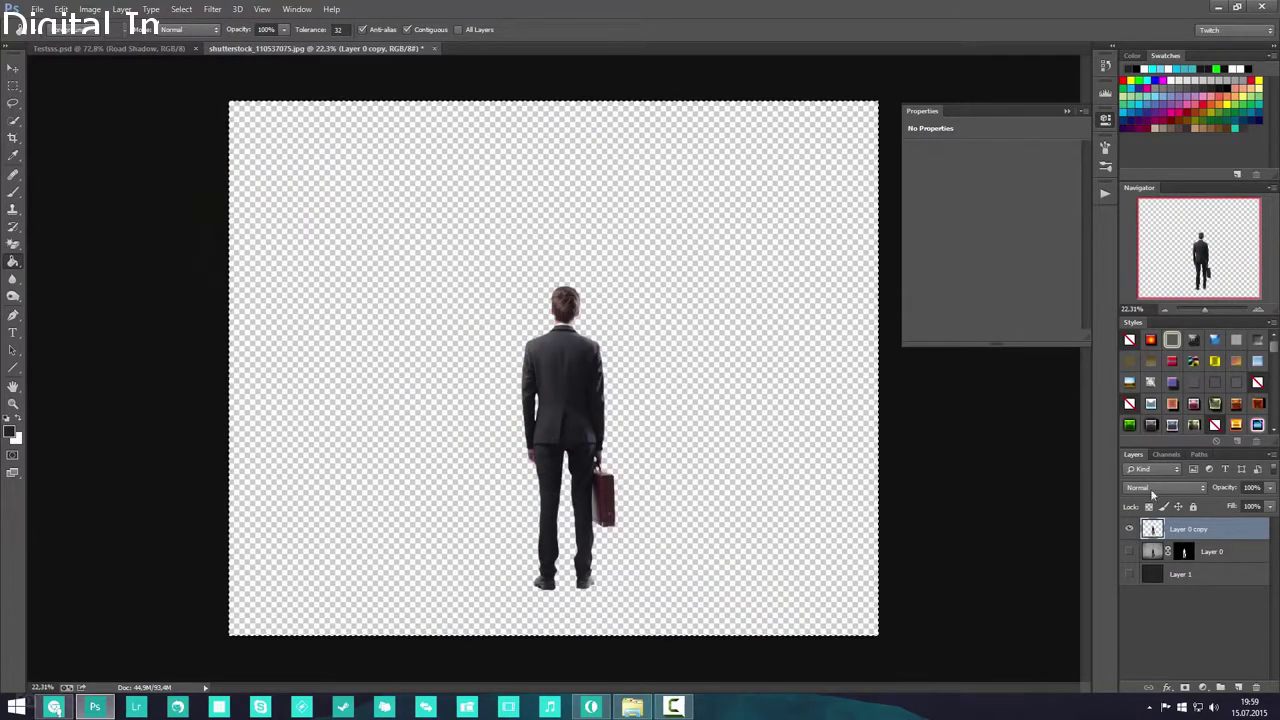
- Paste the cut-out man above the Stairs layer in the road composition and convert his layer to a smart object
click(40, 48)
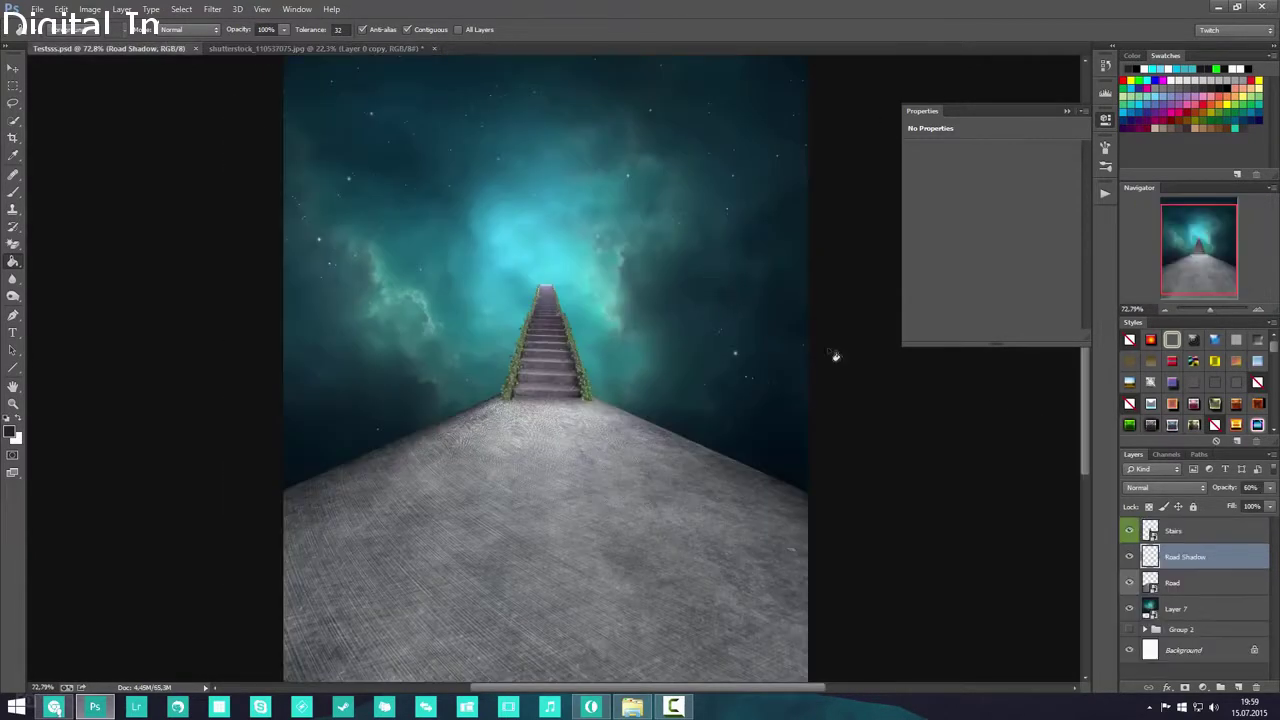
click(1195, 531)
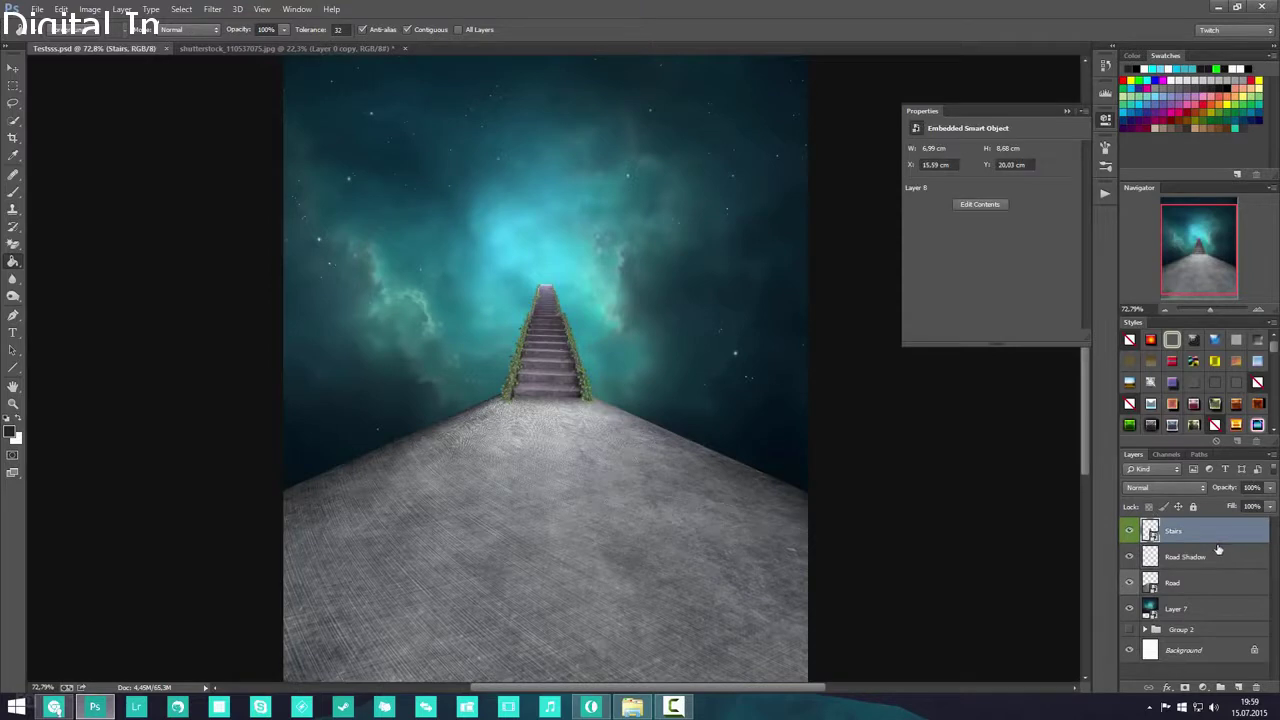
key(ctrl+v)
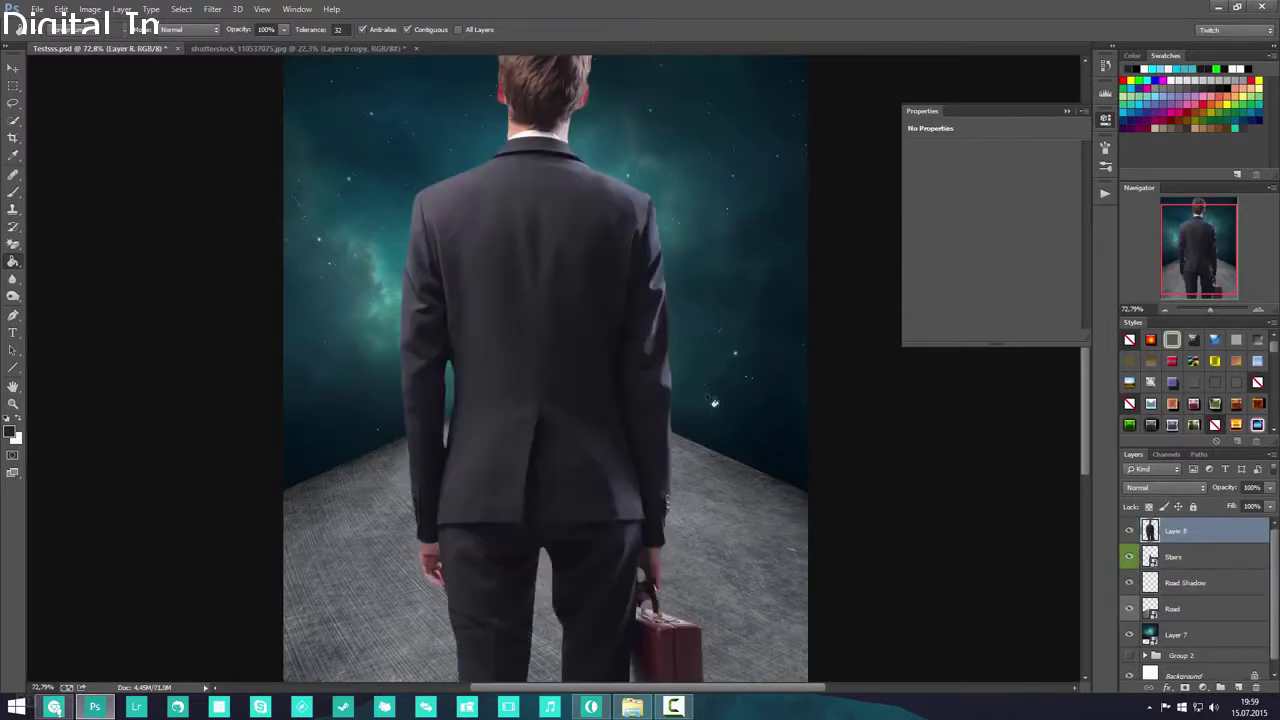
scroll(668, 380, down, 3)
scroll(642, 374, up, 2)
key(alt)
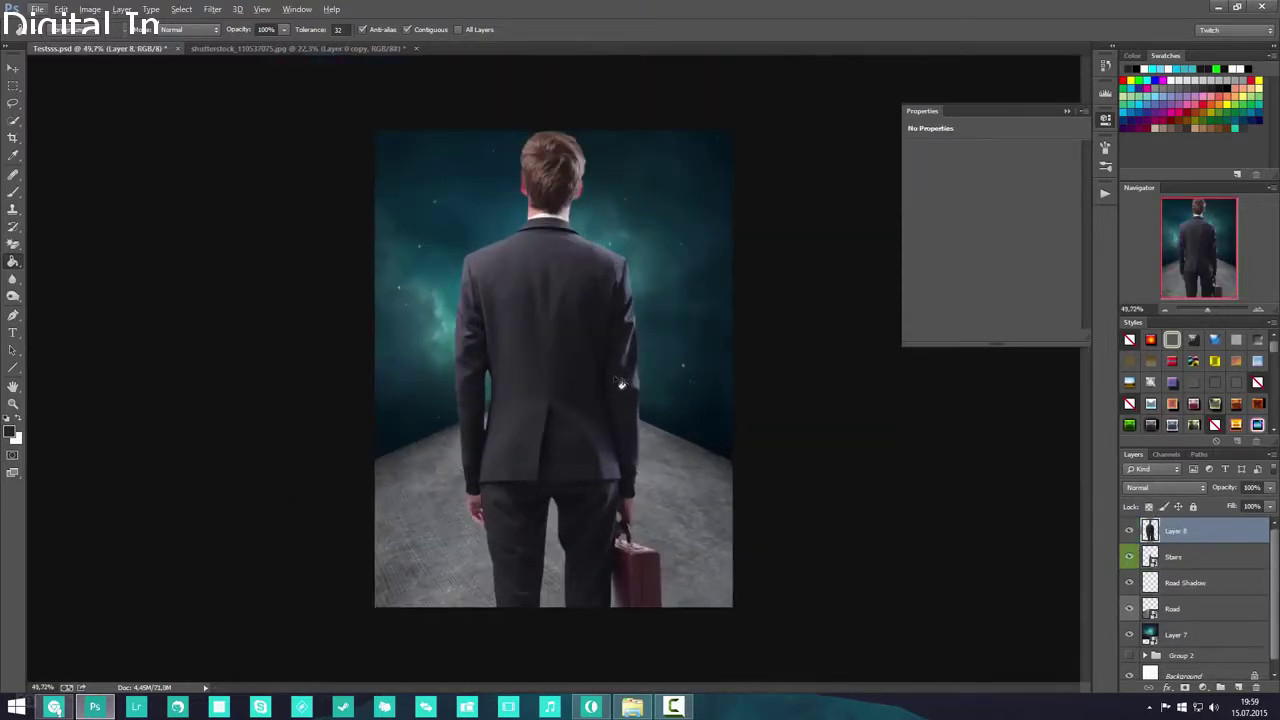
right_click(1244, 540)
click(1149, 246)
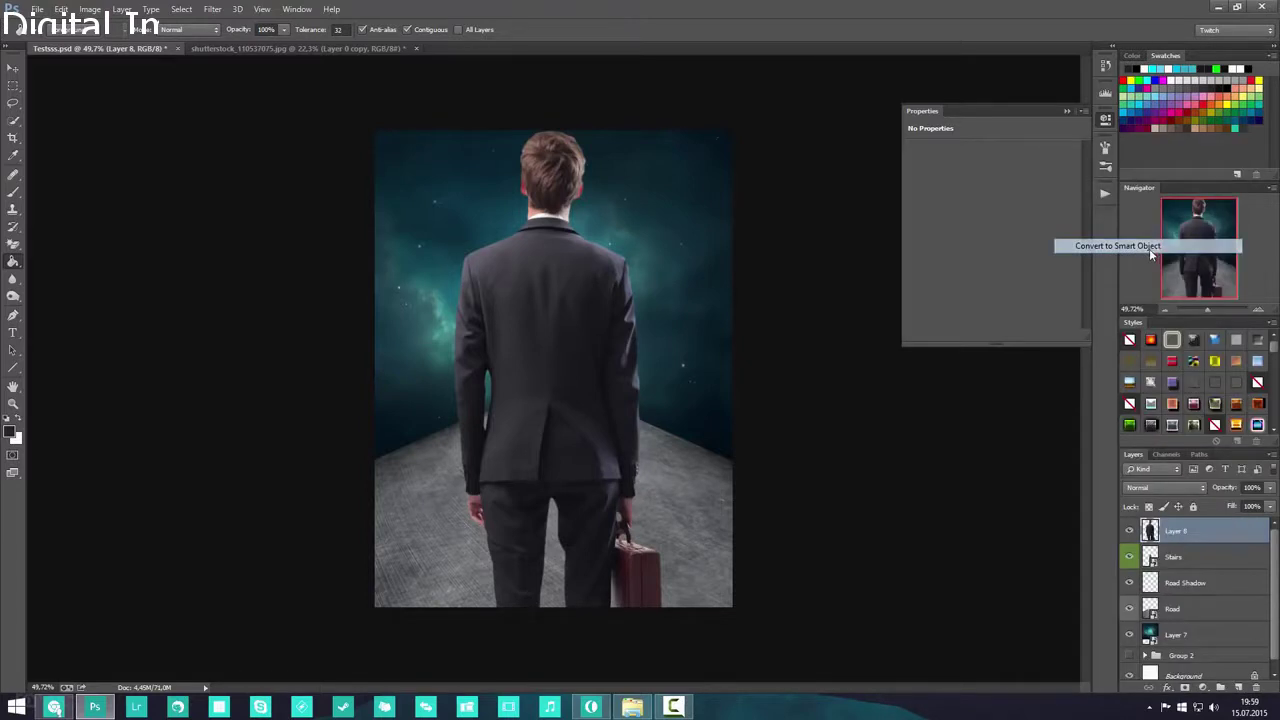
- Scale the man down to about 22.46% and position him on the road in front of the stairs
key(ctrl+t)
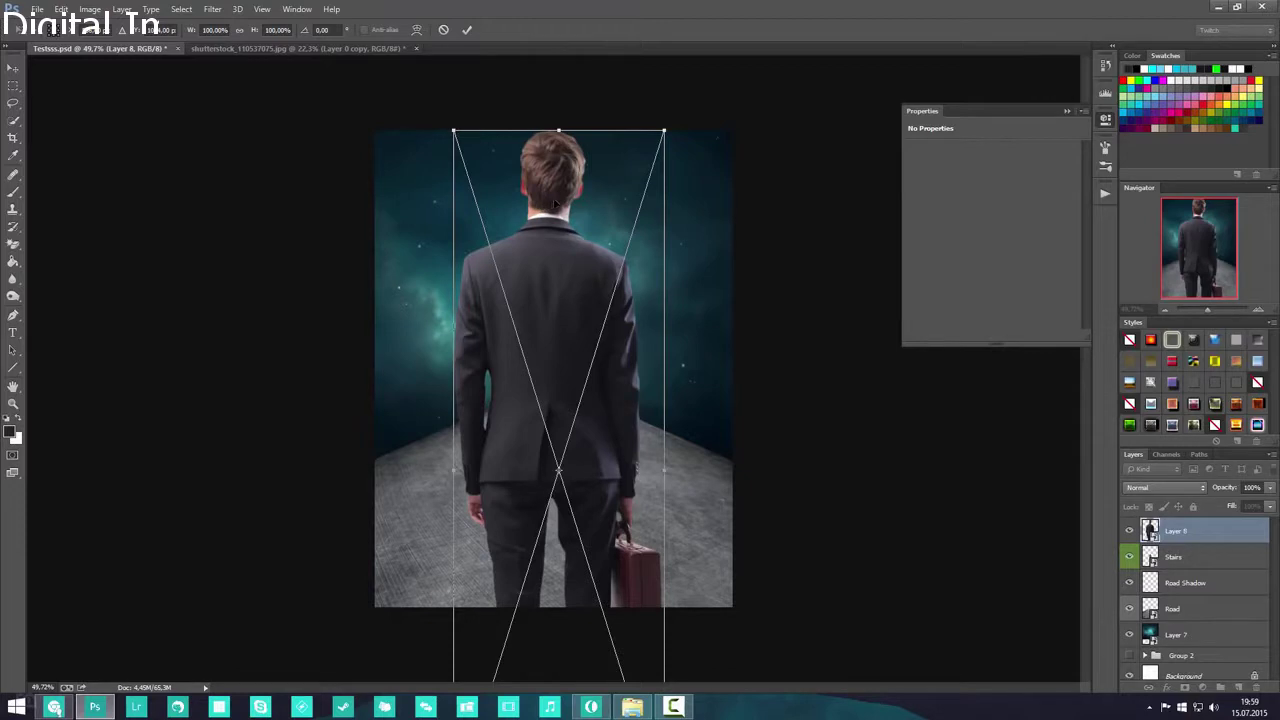
drag(453, 130, 551, 398)
scroll(568, 420, up, 5)
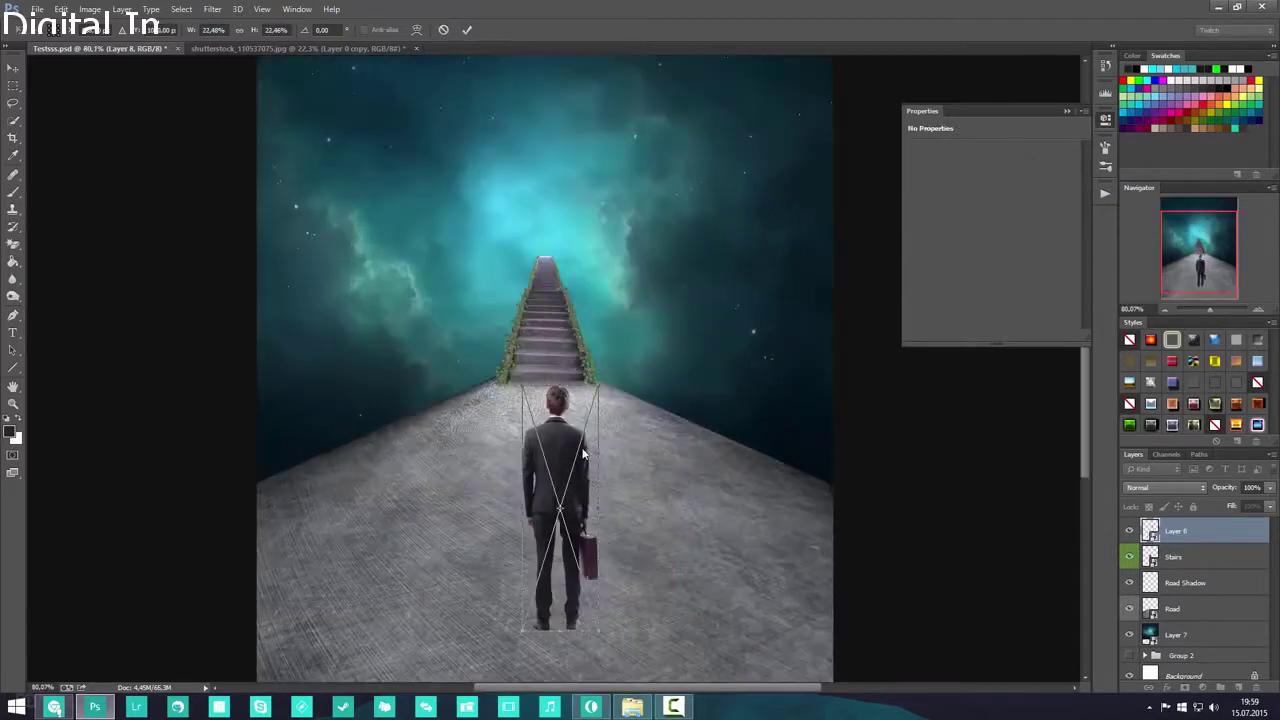
scroll(637, 467, down, 2)
mouse_move(528, 315)
mouse_down()
mouse_move(533, 335)
mouse_move(534, 324)
mouse_up()
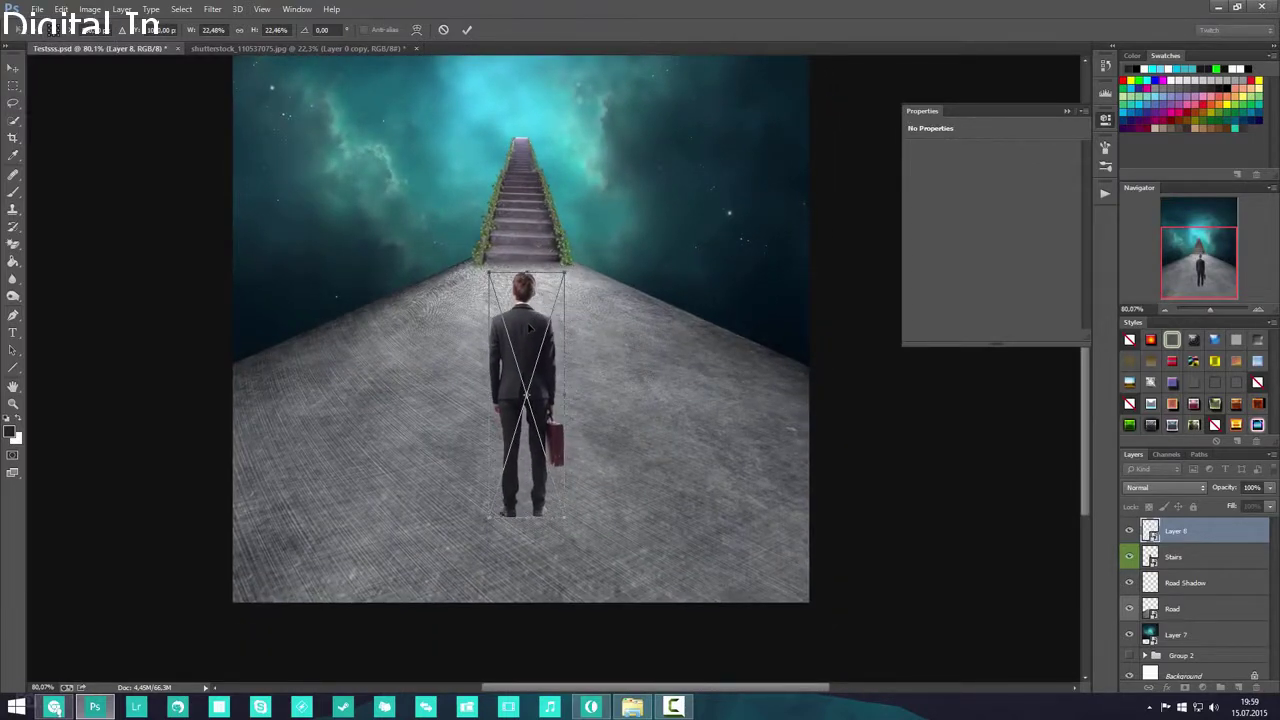
key(Return)
scroll(555, 336, down, 3)
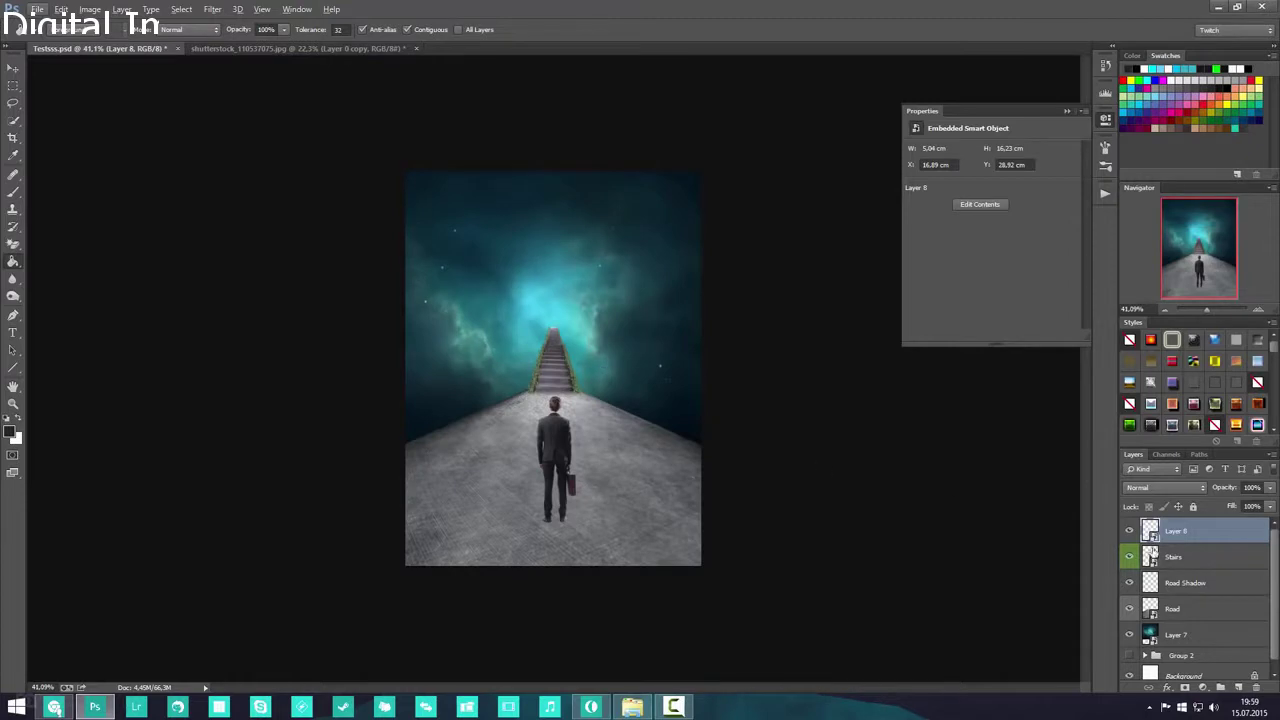
- Show Group 2 and toggle Layer 7's visibility to compare the man's placement with the artwork beneath
scroll(1170, 573, down, 1)
click(1130, 650)
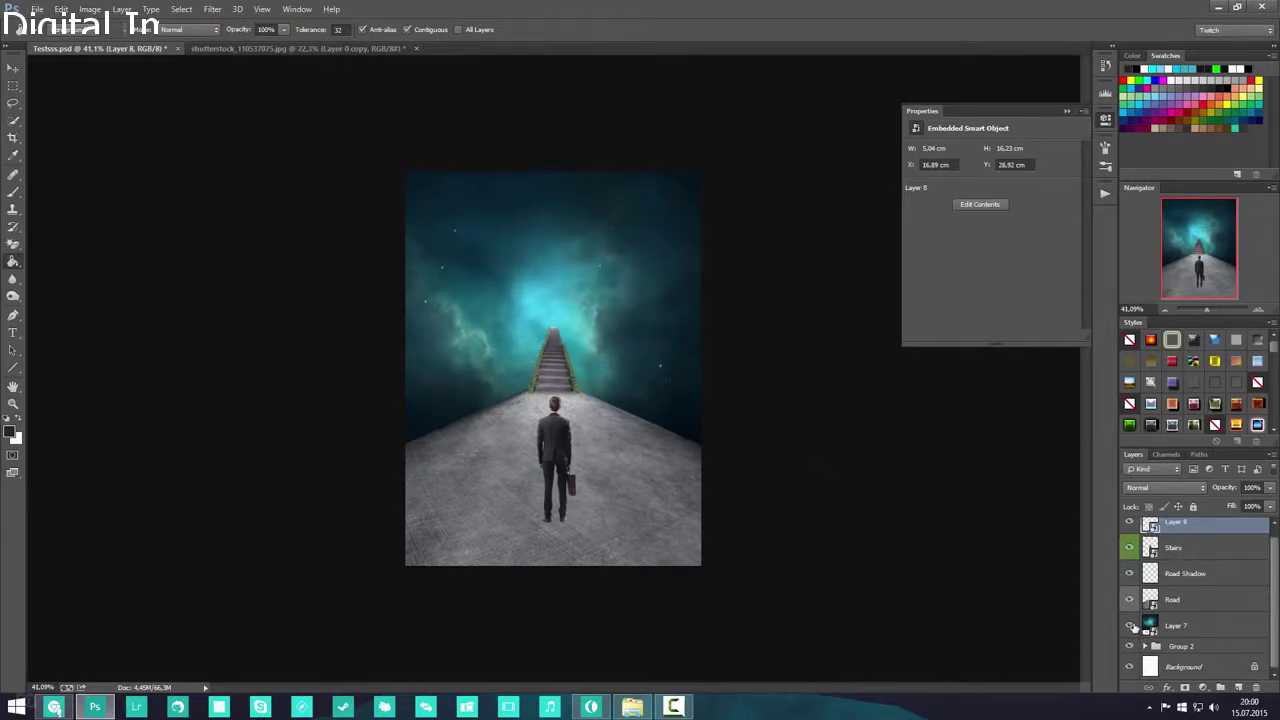
mouse_move(1130, 627)
mouse_down()
mouse_move(1130, 524)
mouse_move(1130, 635)
mouse_up()
scroll(474, 434, up, 6)
scroll(574, 482, down, 2)
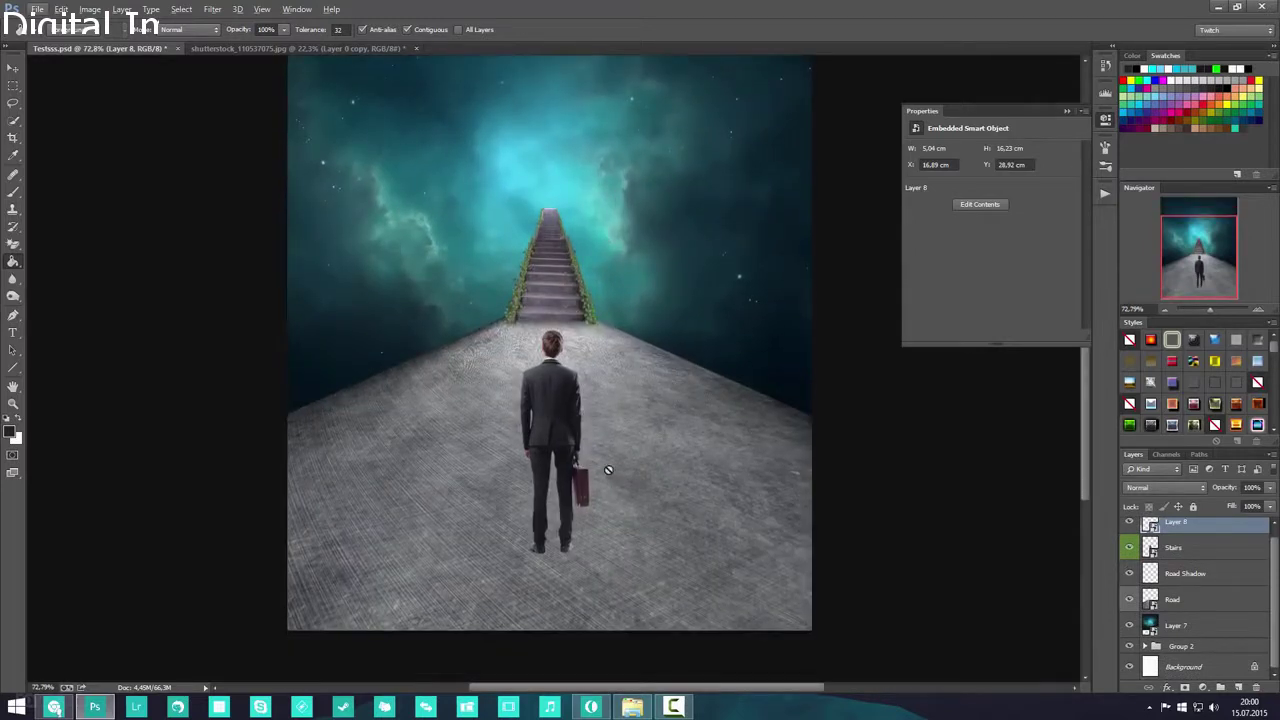
scroll(564, 366, down, 1)
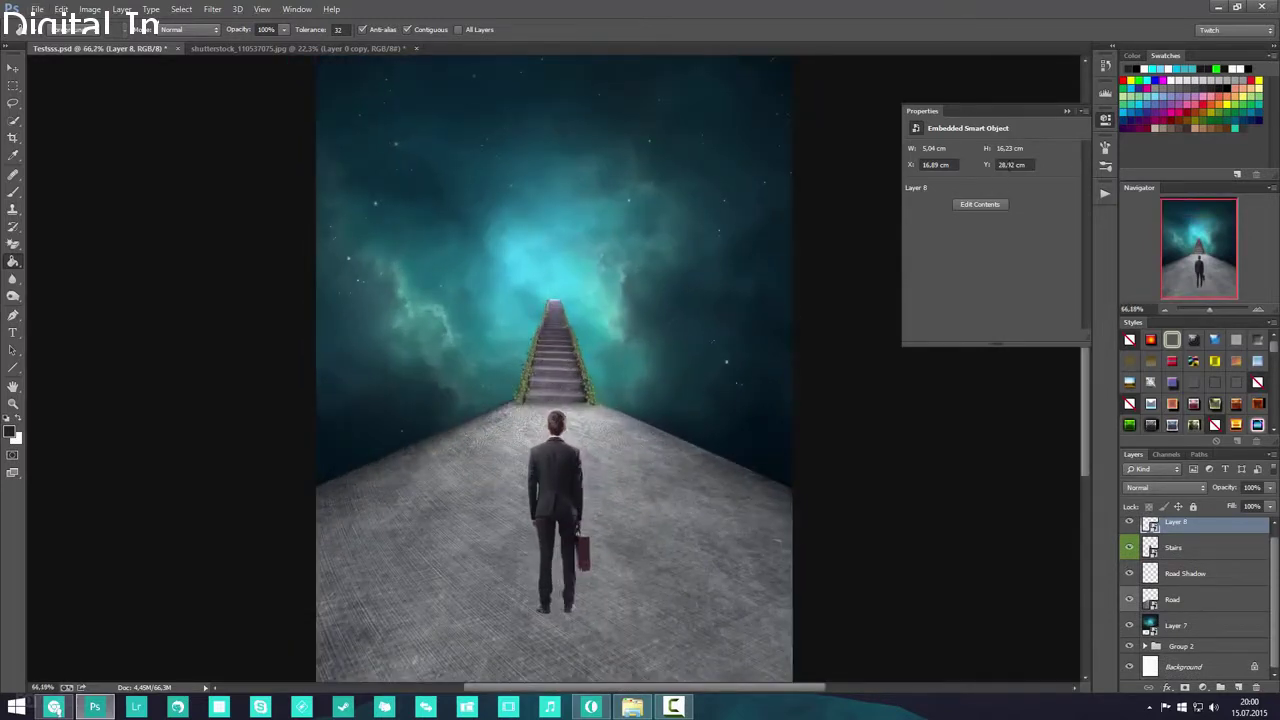
- Collapse the layer properties and rename the man's layer as Guy
click(1069, 111)
scroll(1078, 500, down, 2)
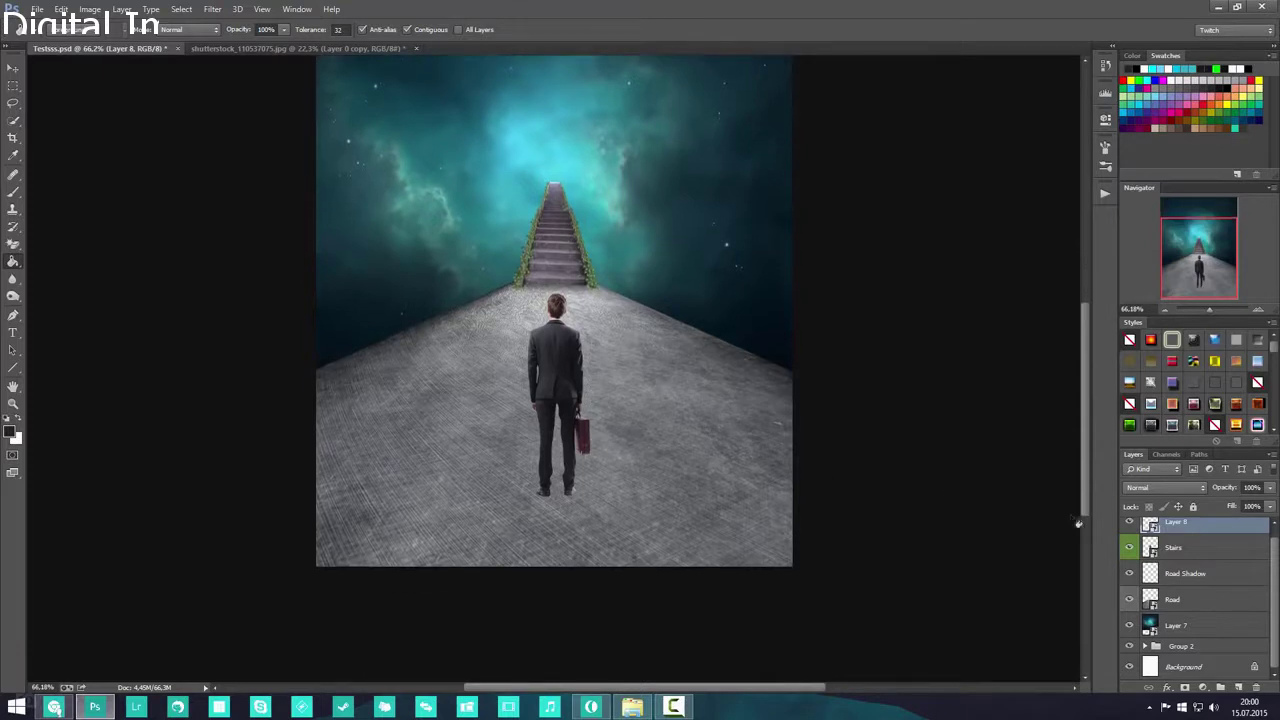
scroll(1208, 551, up, 1)
double_click(1177, 531)
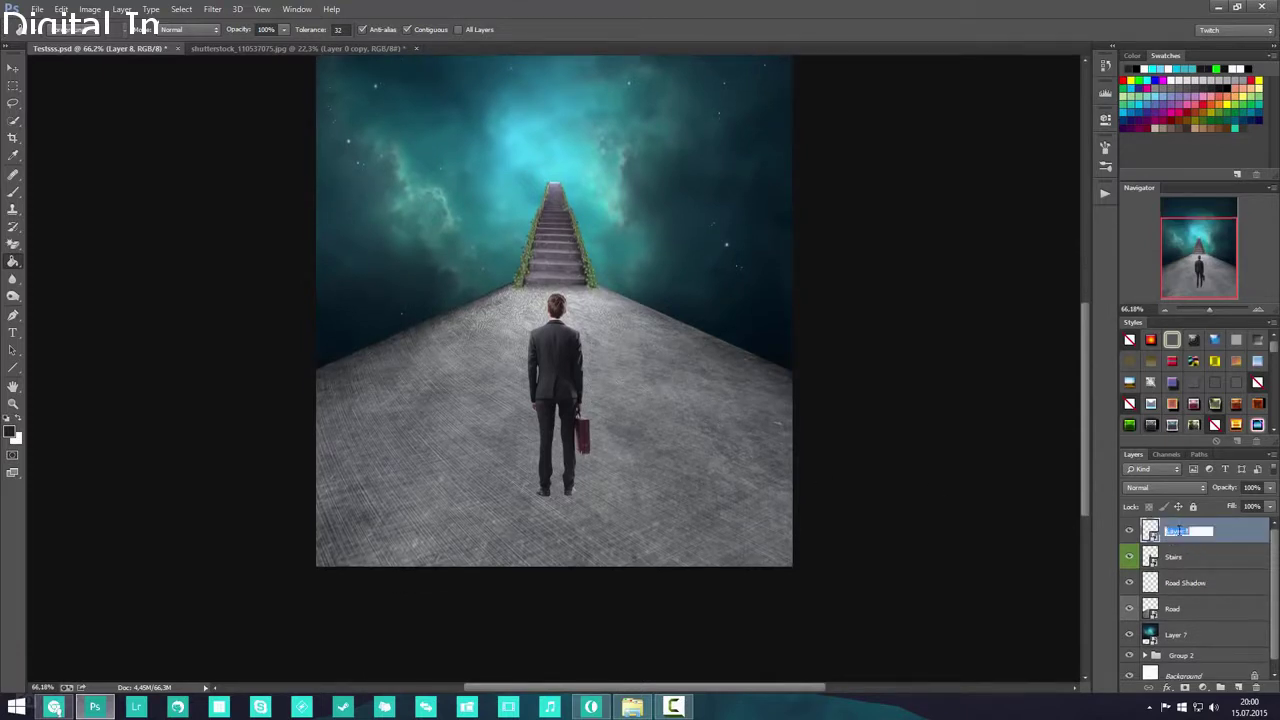
text(Guy)
key(Return)
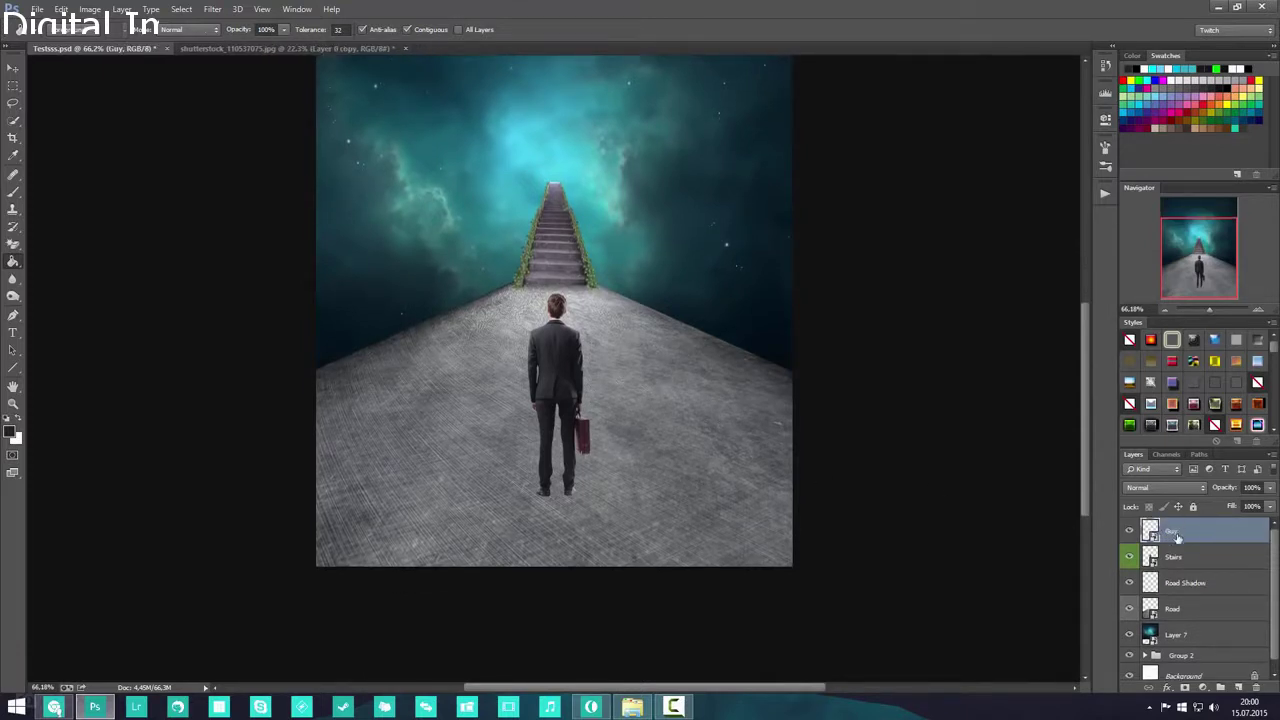
- Duplicate the Guy layer and rename the lower of the two layers as Guy Shadow
key(ctrl+j)
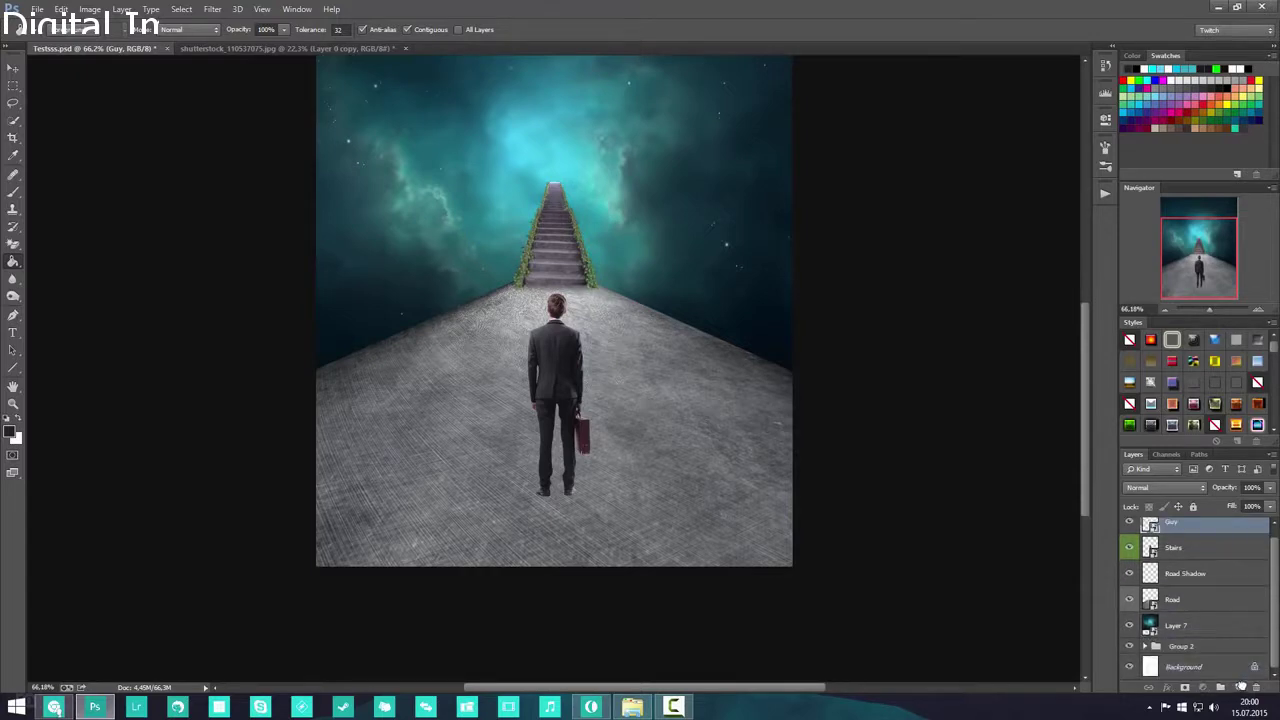
double_click(1175, 558)
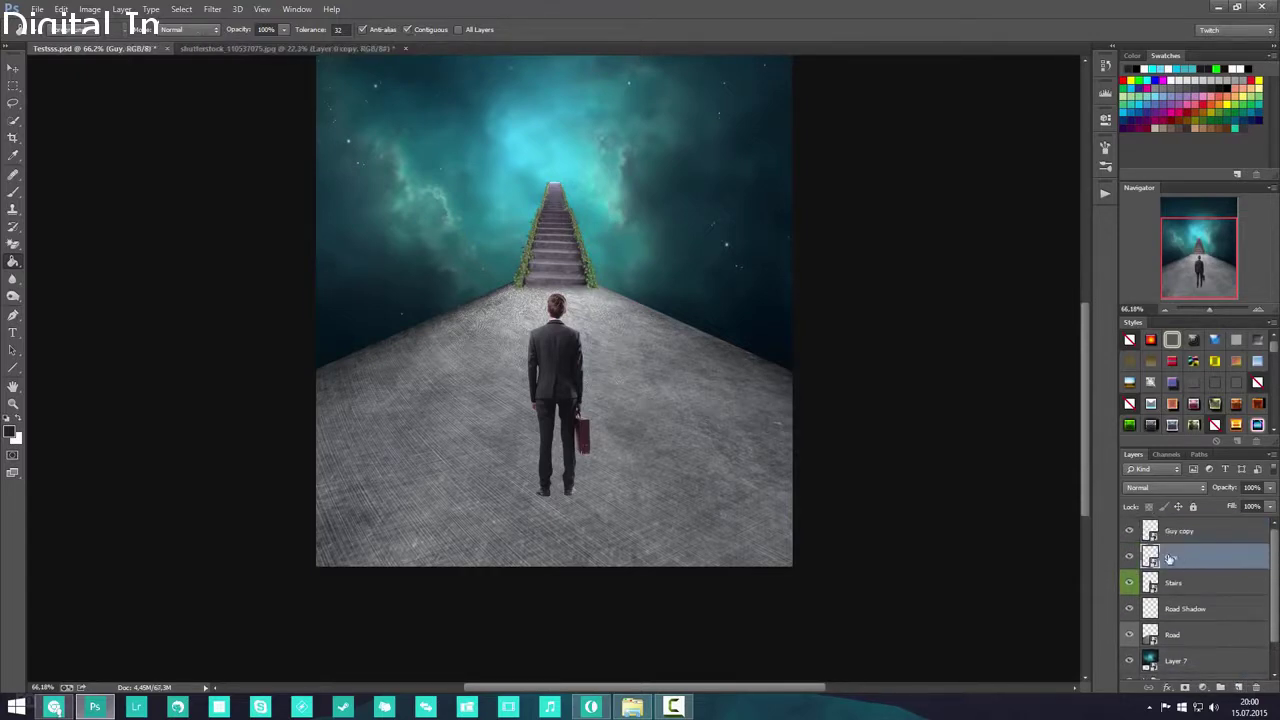
text(Guy Shadow)
key(Return)
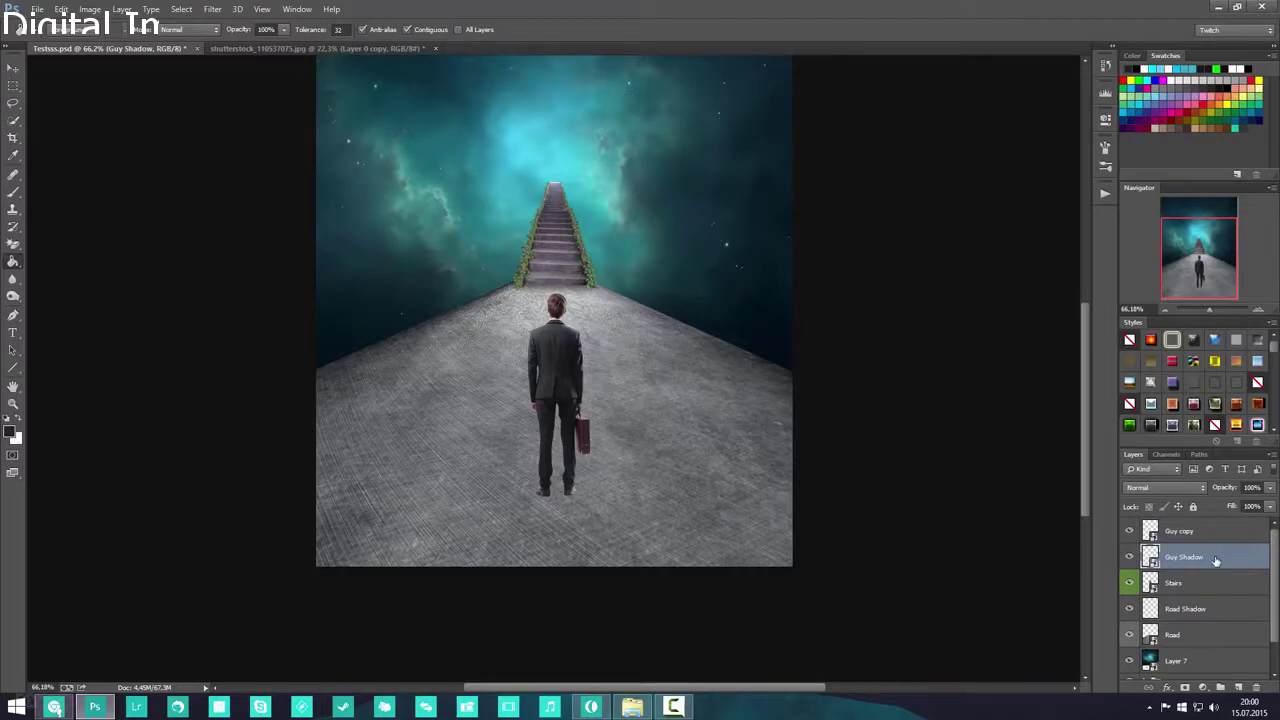
- Flip the Guy Shadow layer vertically with Free Transform so it extends downward from the man's feet as a reflection
key(ctrl+t)
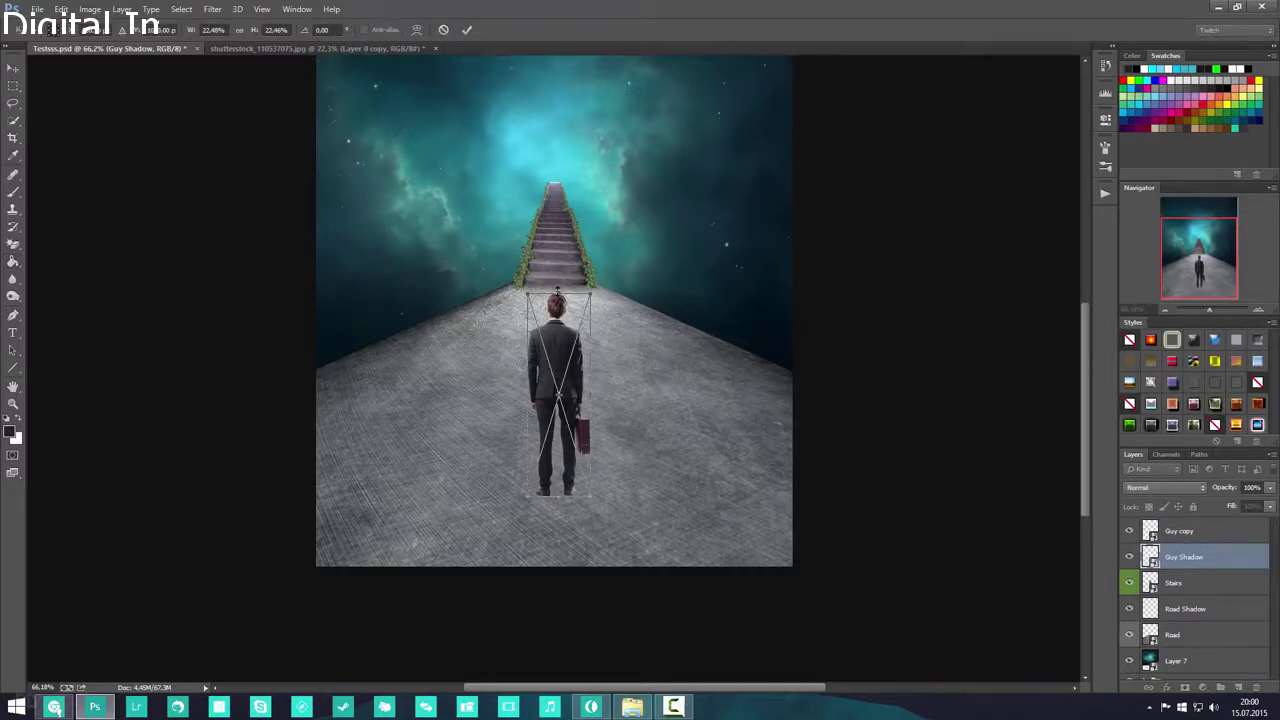
mouse_move(557, 291)
mouse_down()
mouse_move(557, 273)
mouse_move(557, 668)
mouse_move(568, 650)
mouse_up()
key(Return)
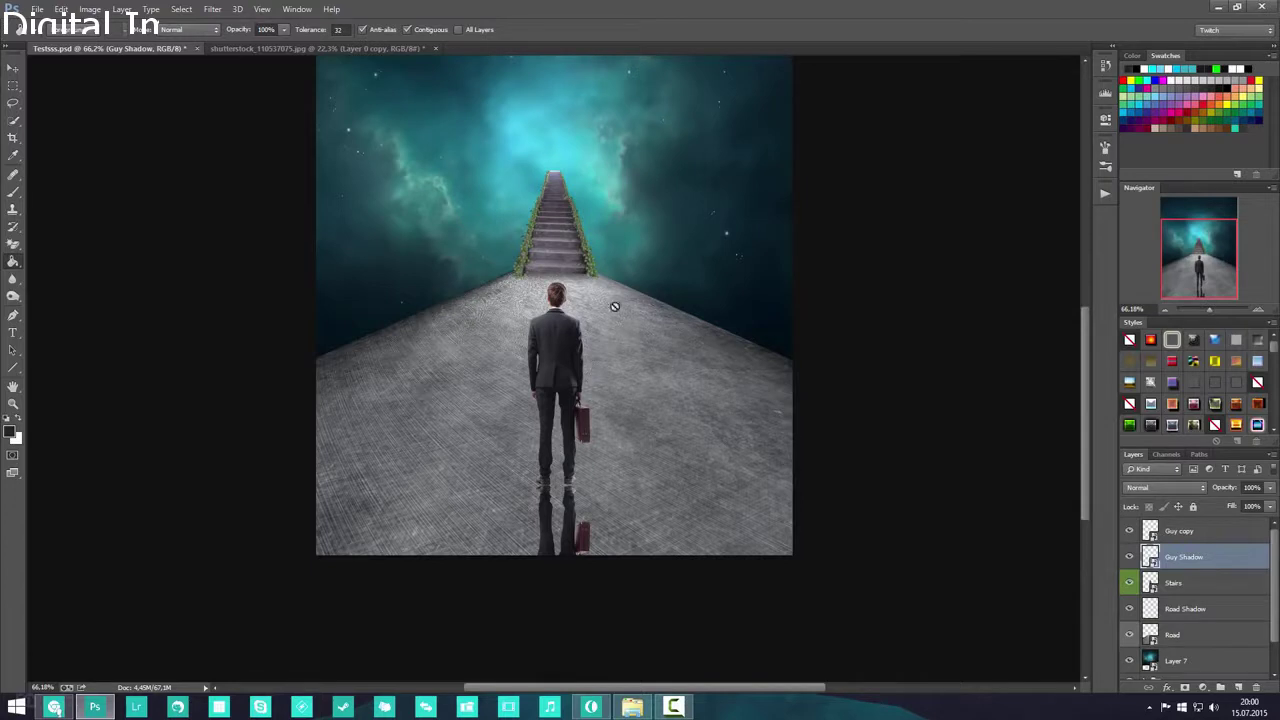
scroll(604, 446, down, 2)
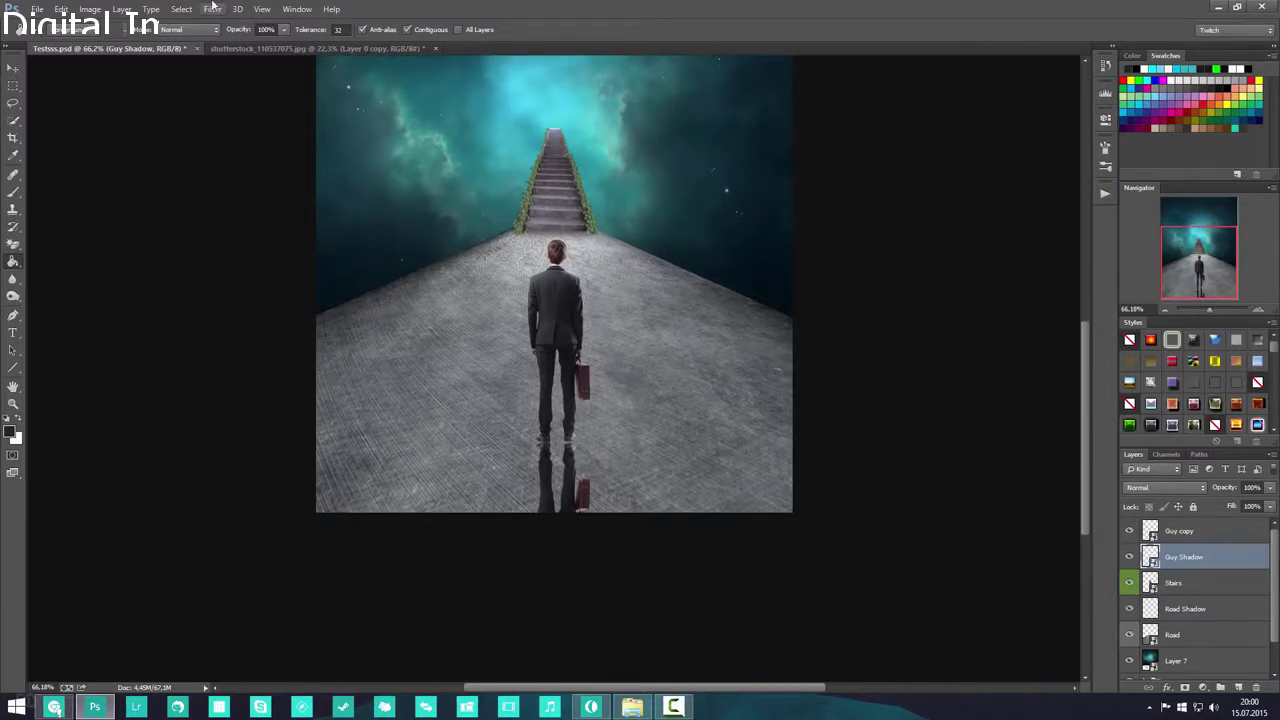
click(213, 9)
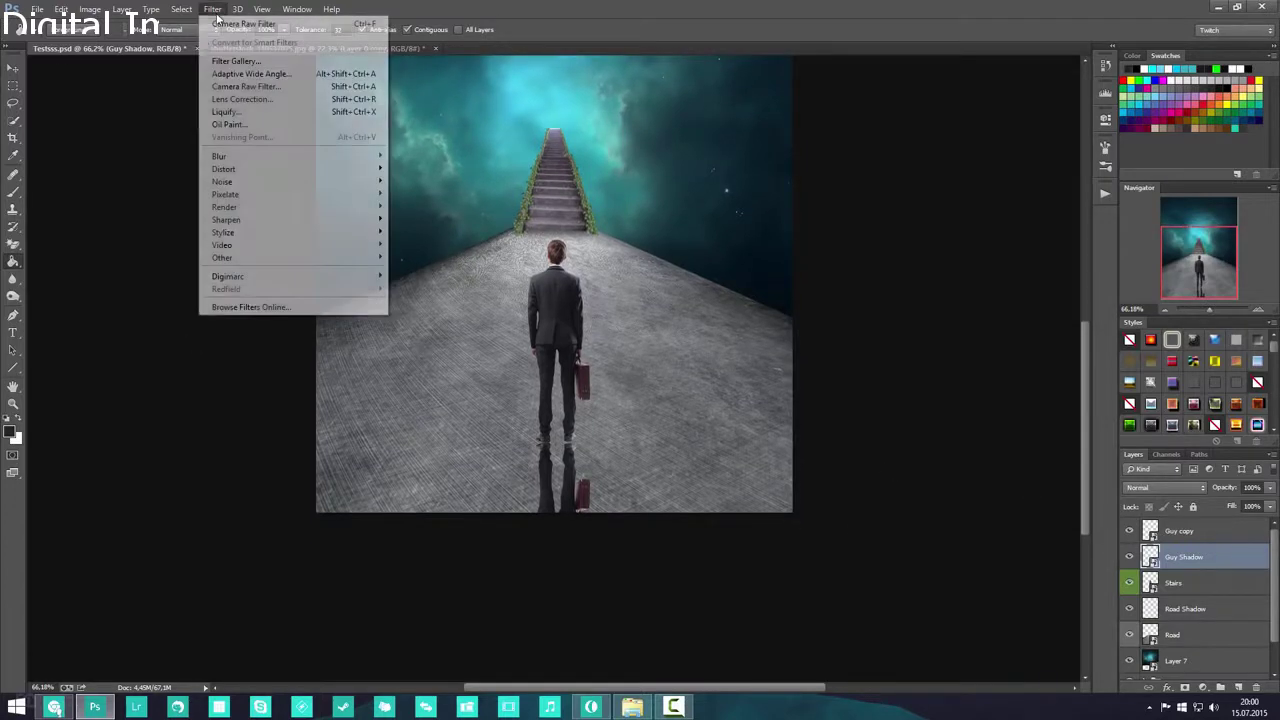
click(1212, 570)
- Move the flipped Guy Shadow up slightly so its shoes meet the soles of the standing man
scroll(530, 440, up, 5)
scroll(545, 440, down, 7)
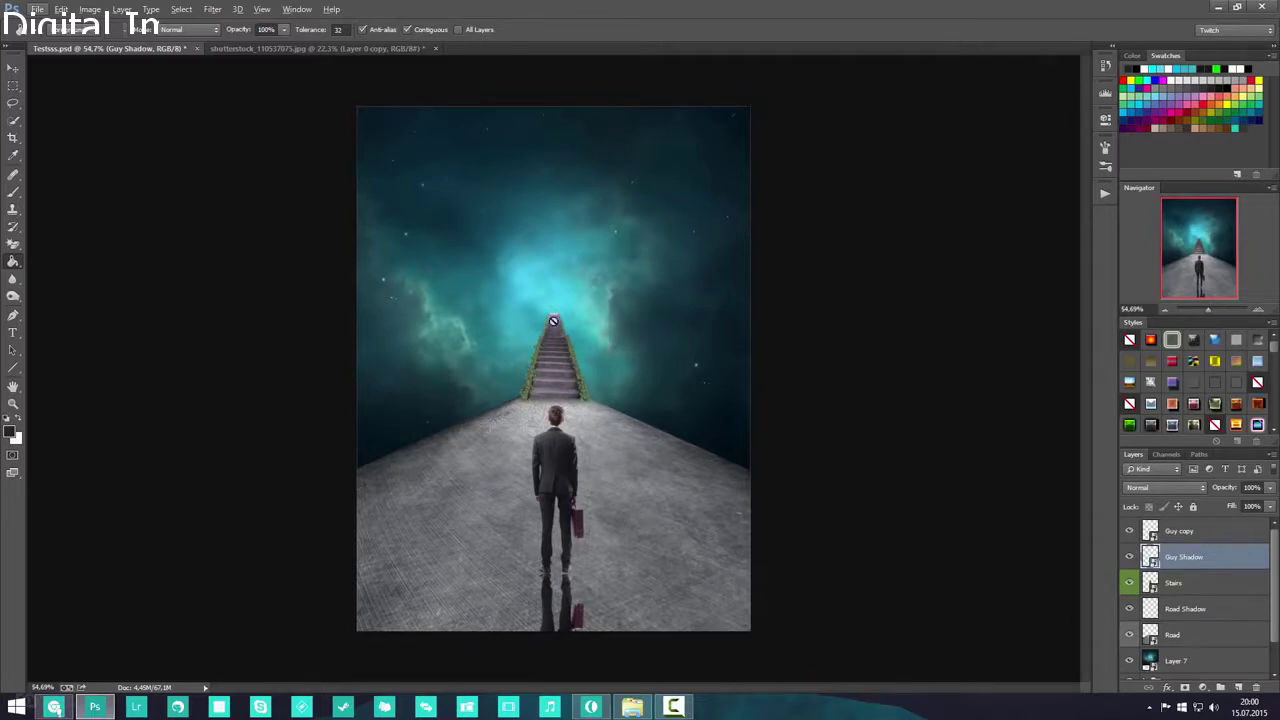
scroll(590, 432, up, 2)
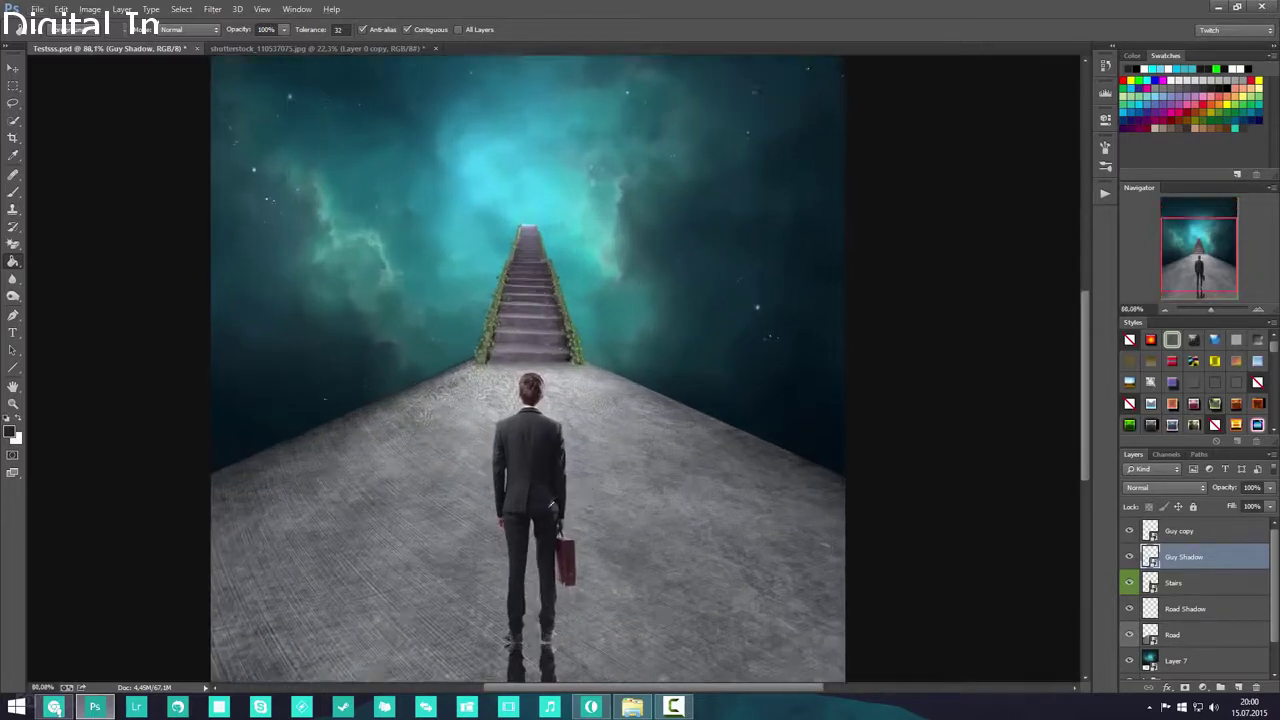
scroll(506, 503, down, 3)
scroll(506, 503, up, 3)
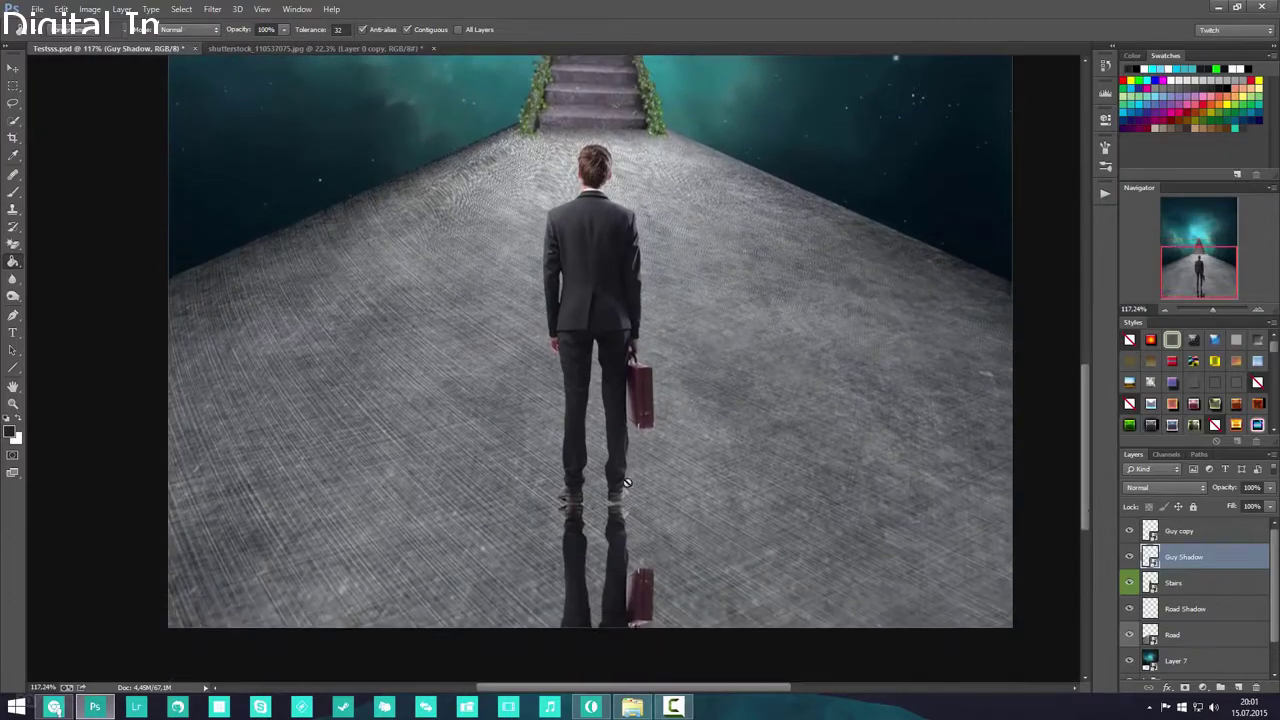
scroll(612, 509, up, 4)
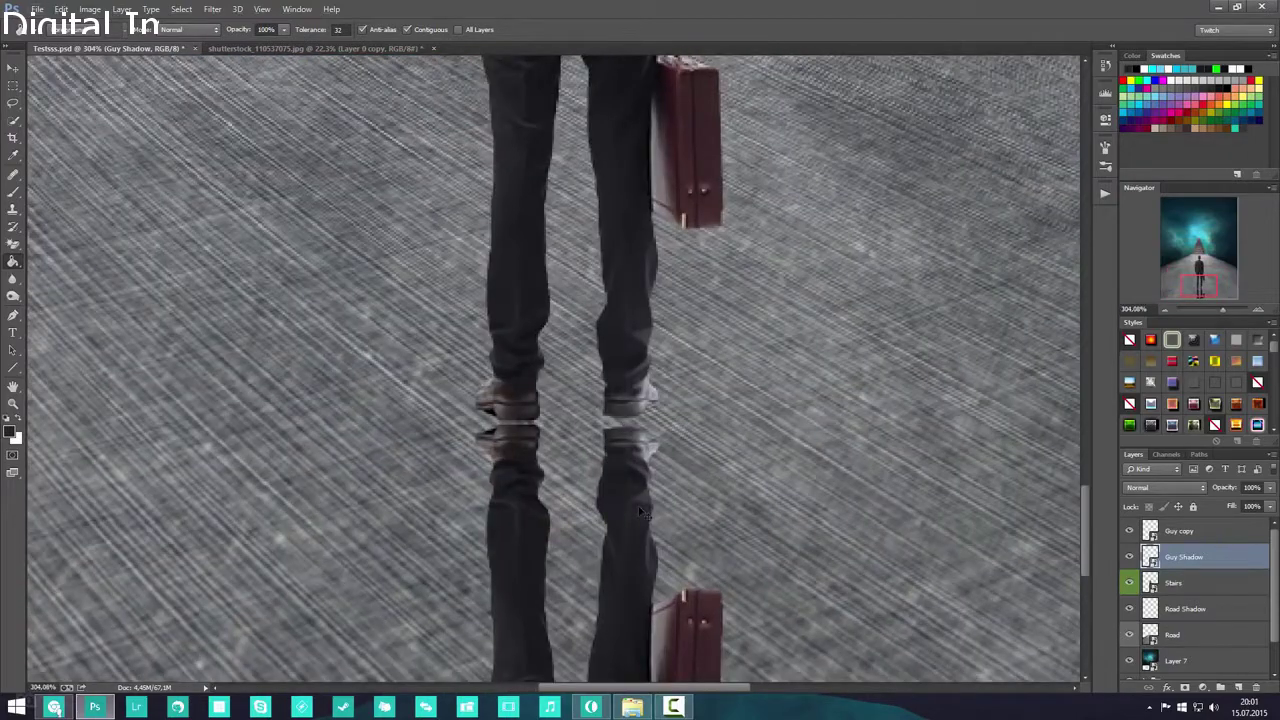
drag(643, 512, 641, 482)
key(Return)
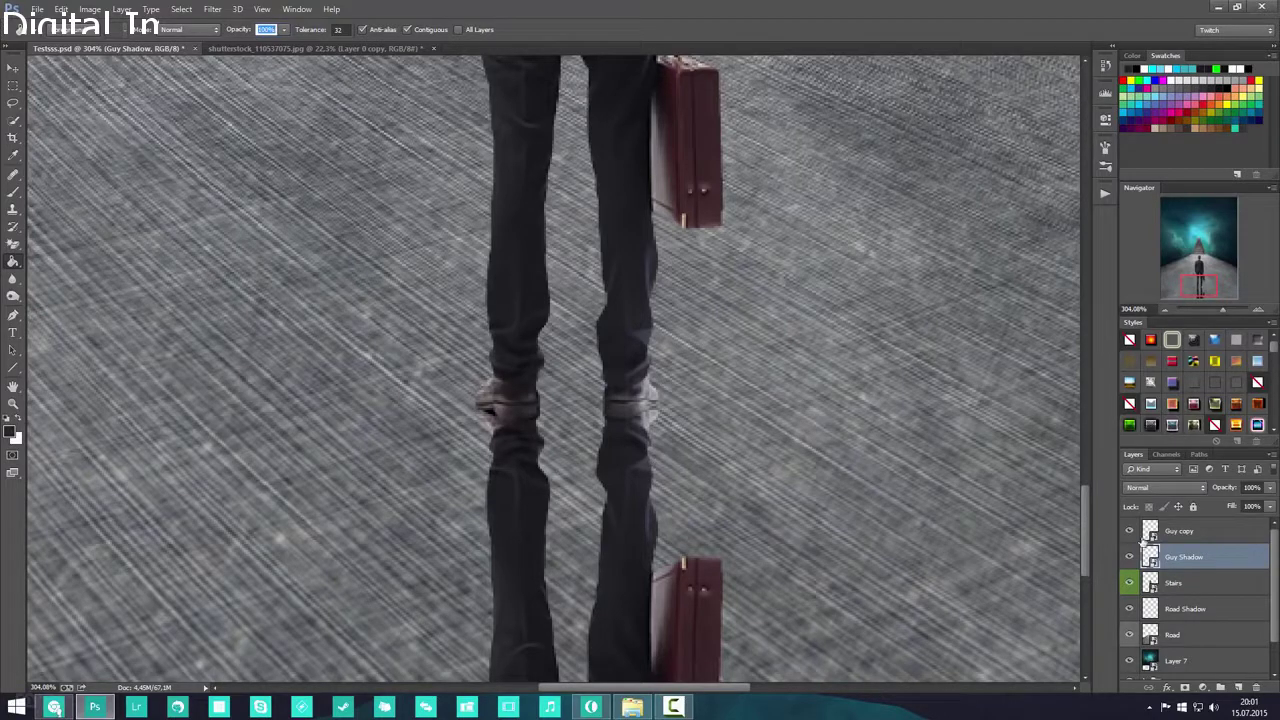
- Stretch the flipped Guy Shadow downward to a height of about -21.22% and save the document
scroll(588, 456, down, 4)
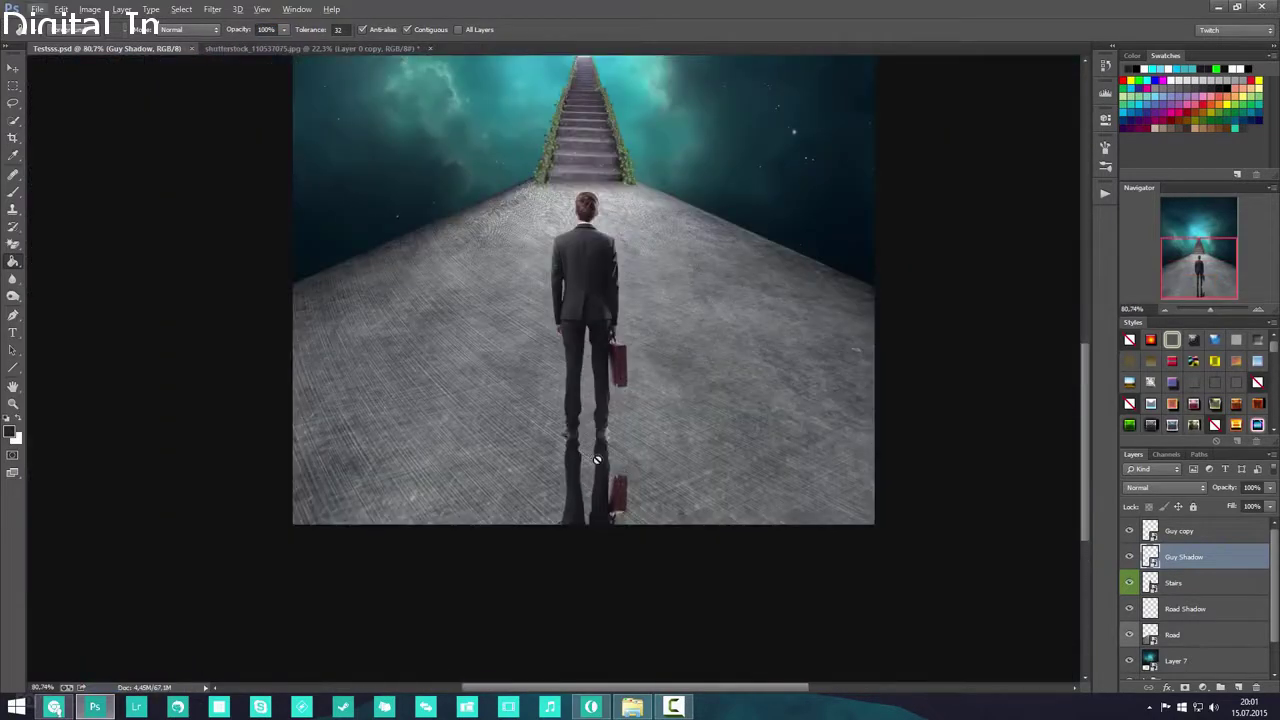
scroll(585, 500, down, 2)
scroll(598, 476, down, 2)
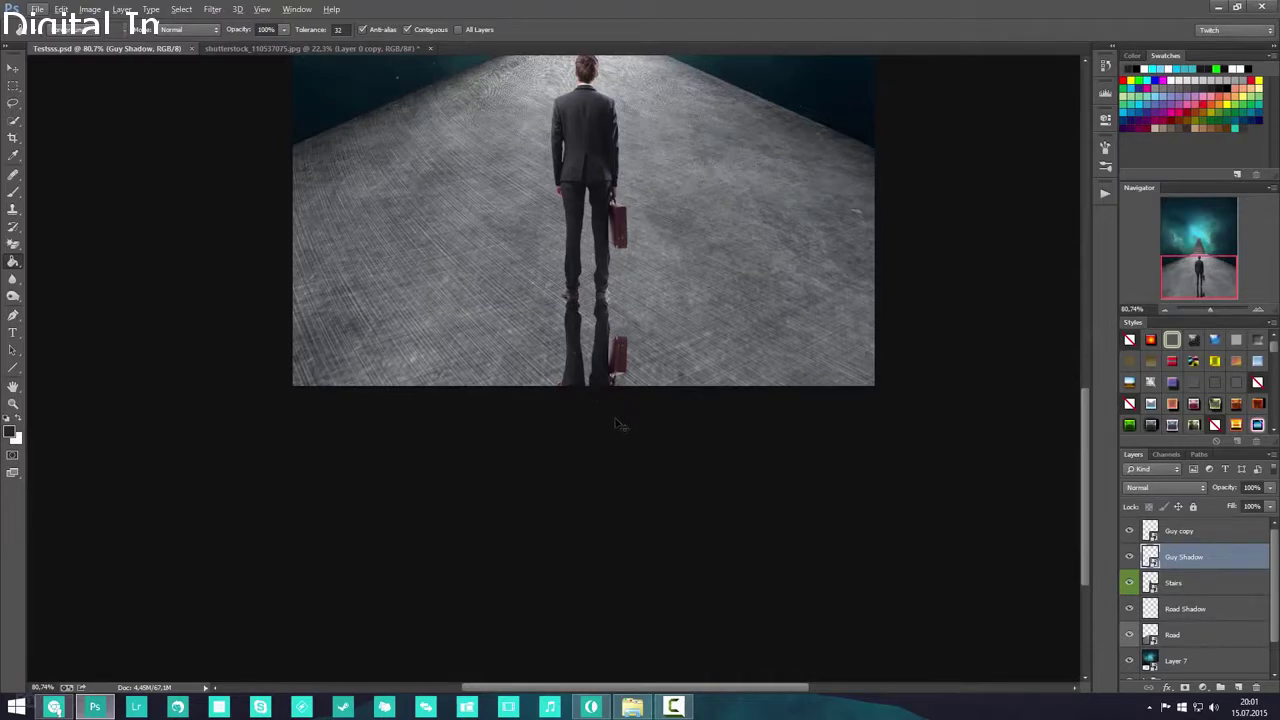
key(ctrl+t)
drag(589, 505, 591, 539)
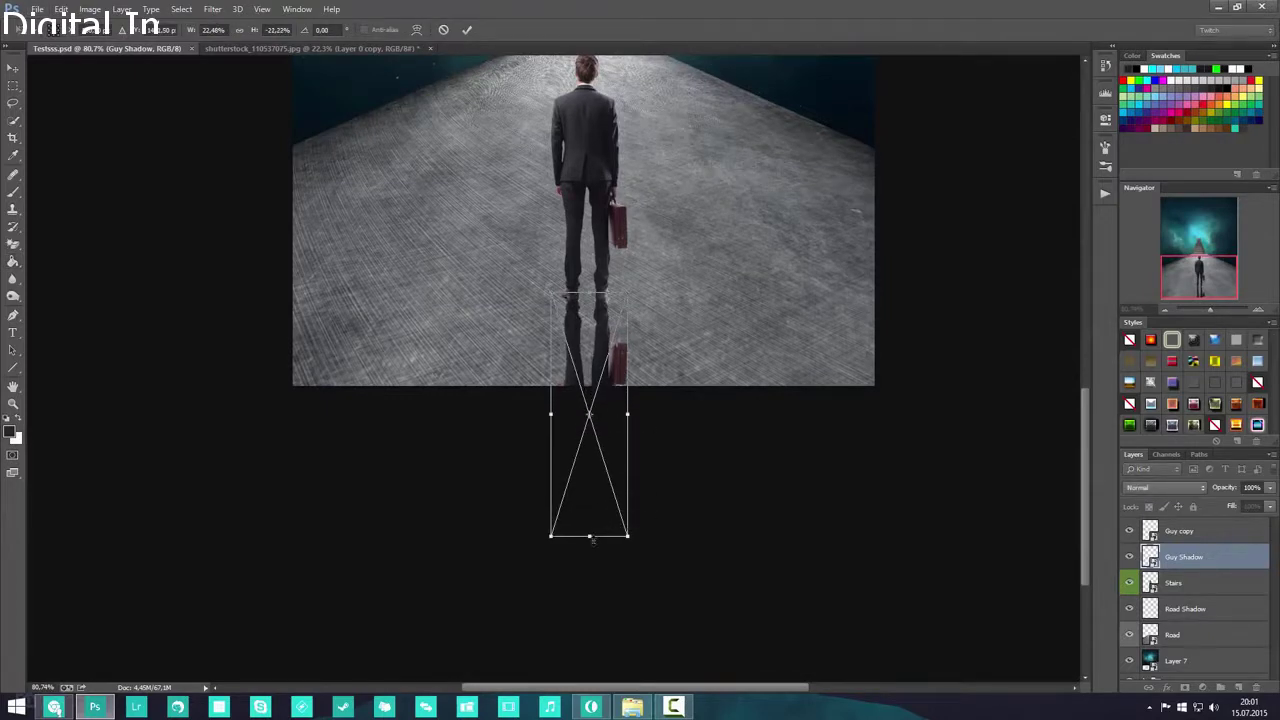
key(Return)
scroll(617, 322, up, 3)
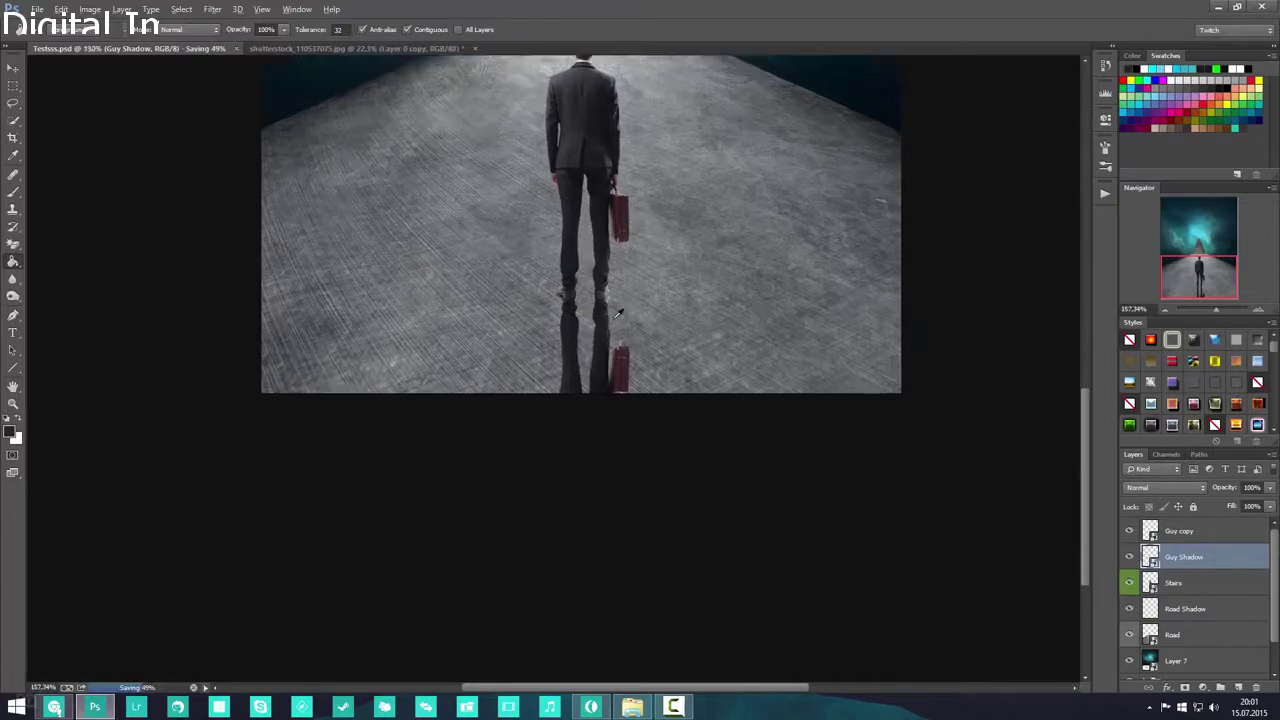
scroll(617, 322, down, 3)
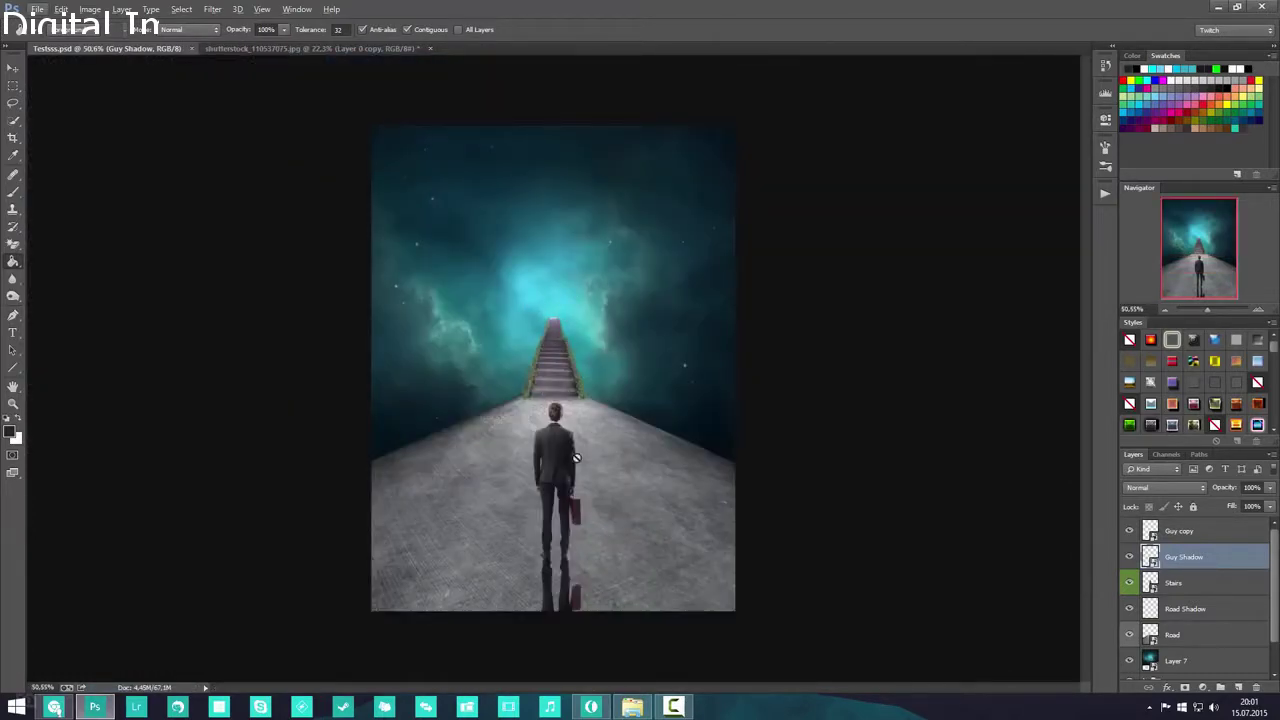
scroll(632, 521, up, 5)
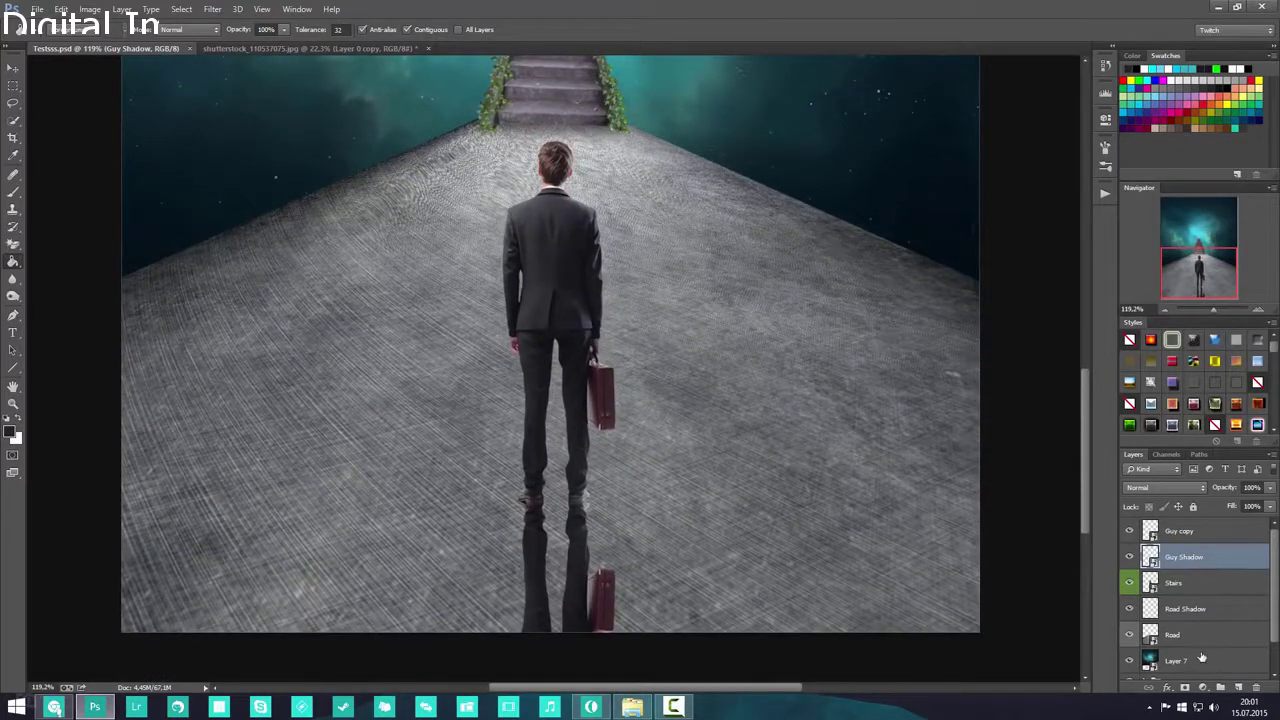
- Undo an unneeded new layer above Guy Shadow and rasterize the Guy Shadow layer
click(1238, 687)
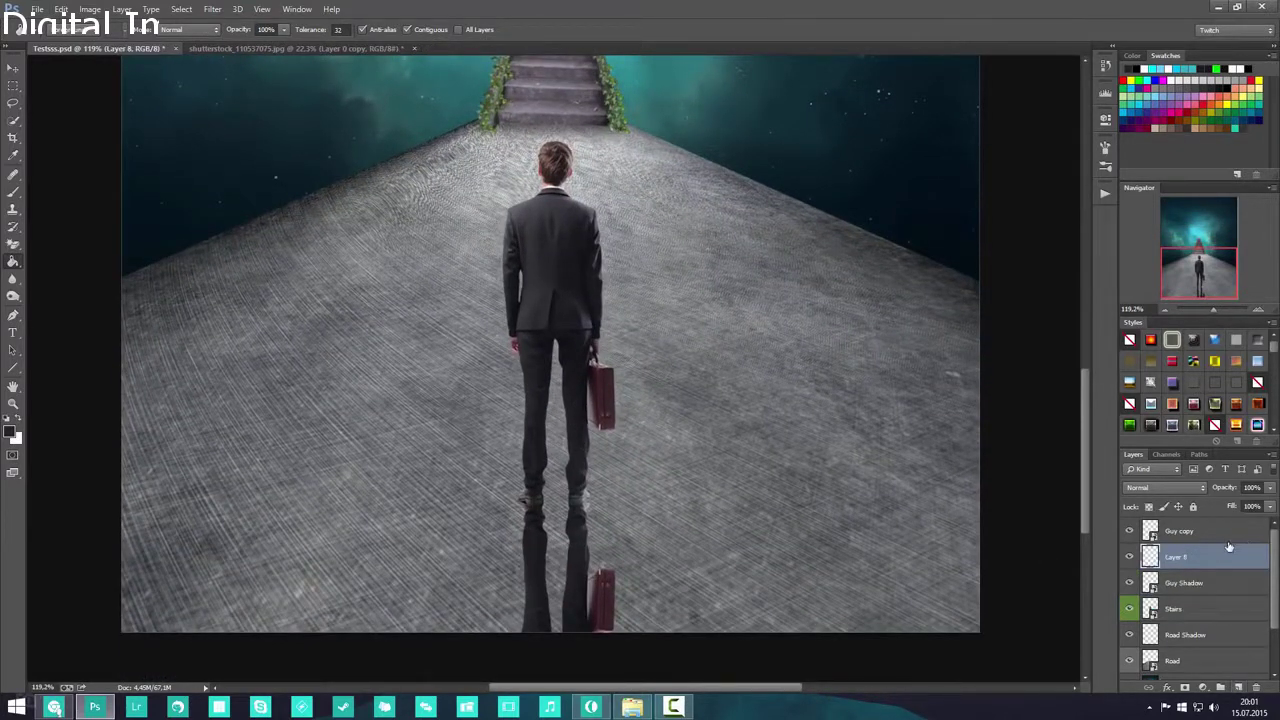
key(ctrl+z)
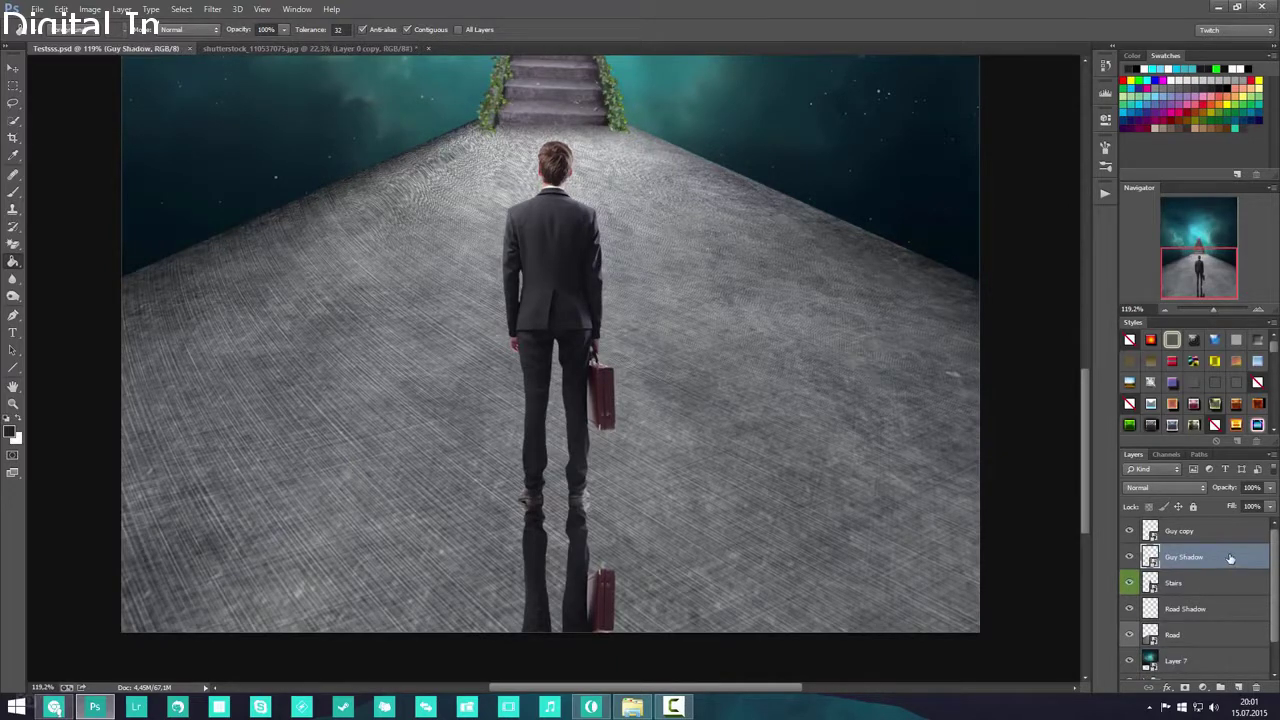
right_click(1241, 559)
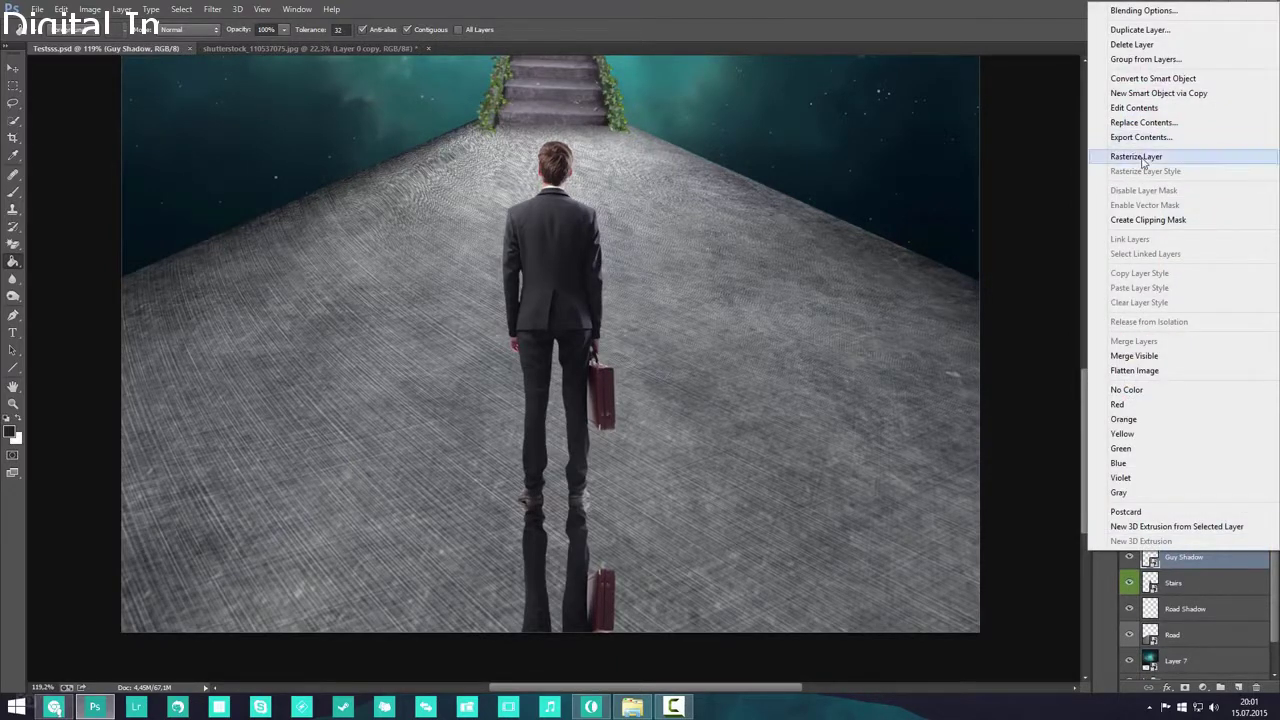
click(1141, 157)
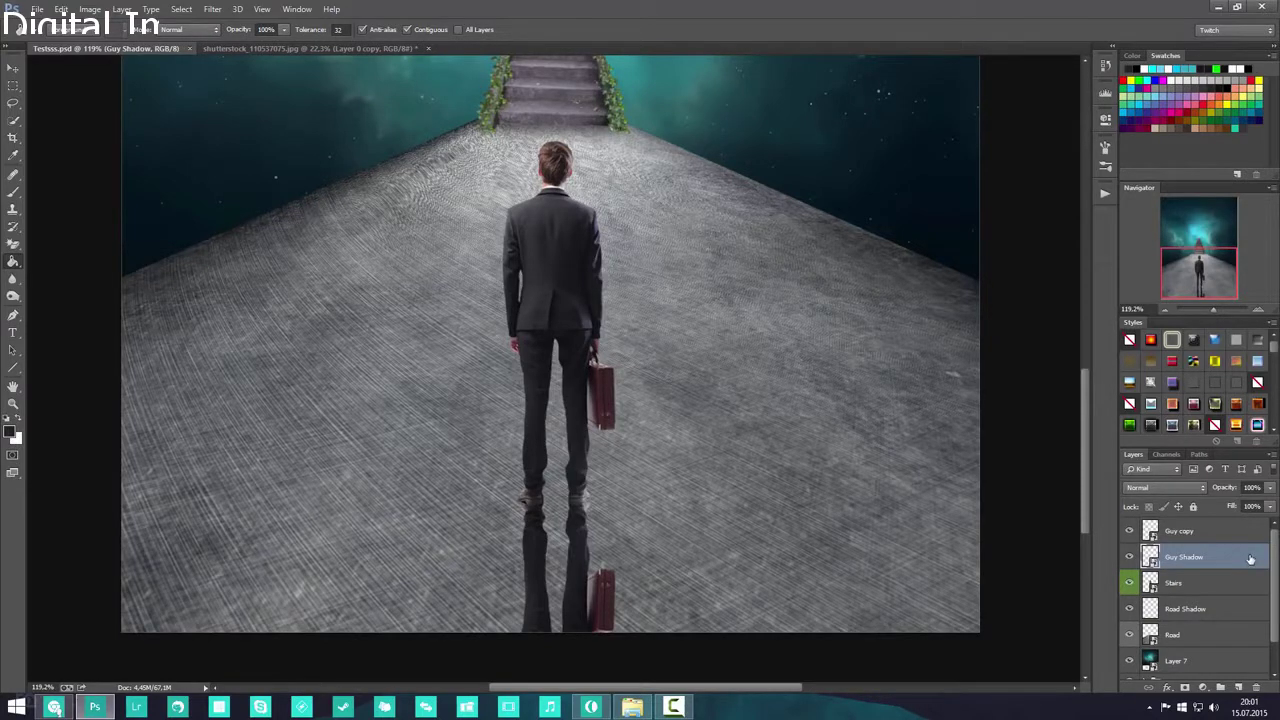
right_click(1250, 559)
click(1172, 160)
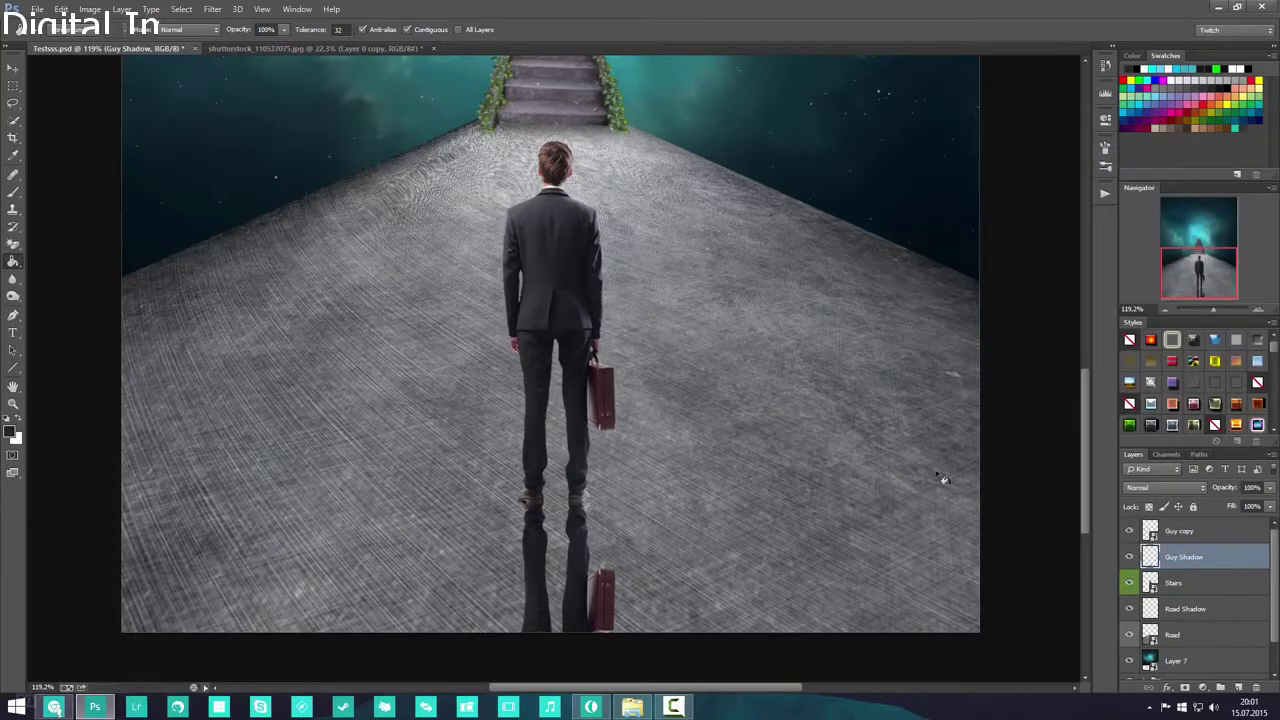
- Lock the Guy Shadow layer's transparent pixels and paint the flipped figure solid black with the Brush
click(1149, 508)
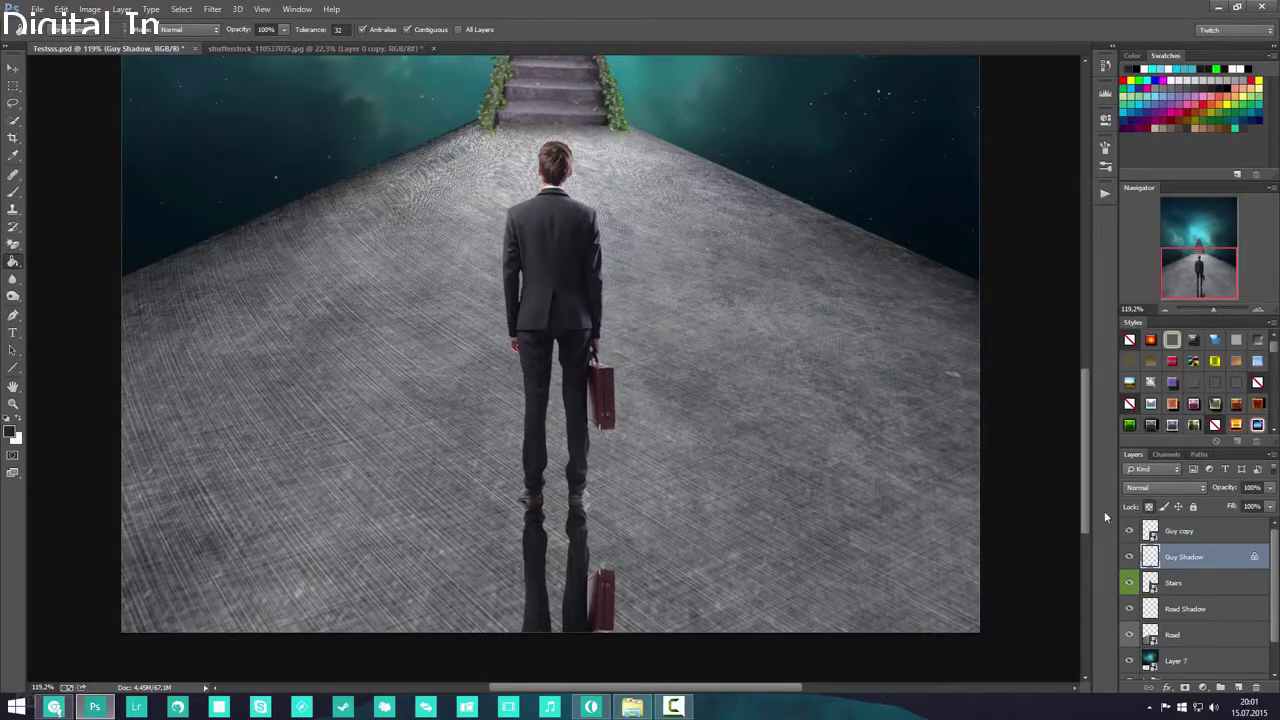
click(13, 190)
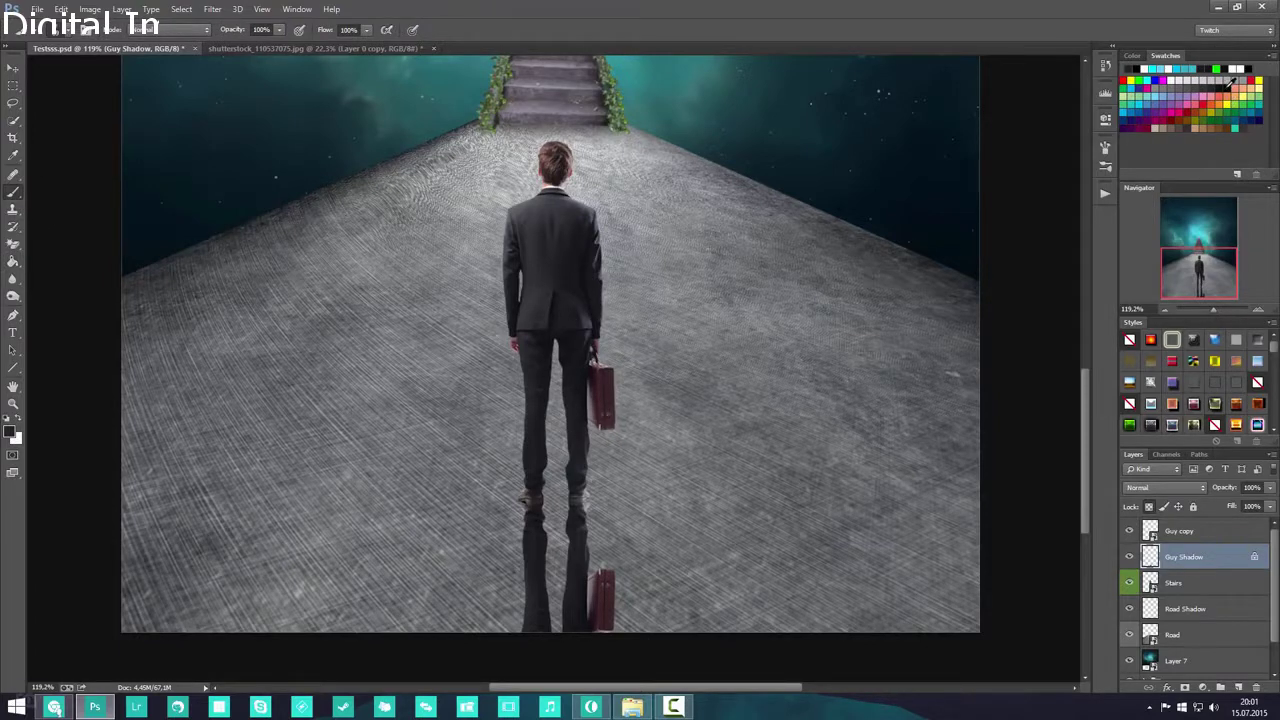
click(1227, 88)
mouse_move(534, 515)
mouse_down()
mouse_move(495, 667)
mouse_move(577, 621)
mouse_move(604, 649)
mouse_move(617, 618)
mouse_move(601, 649)
mouse_up()
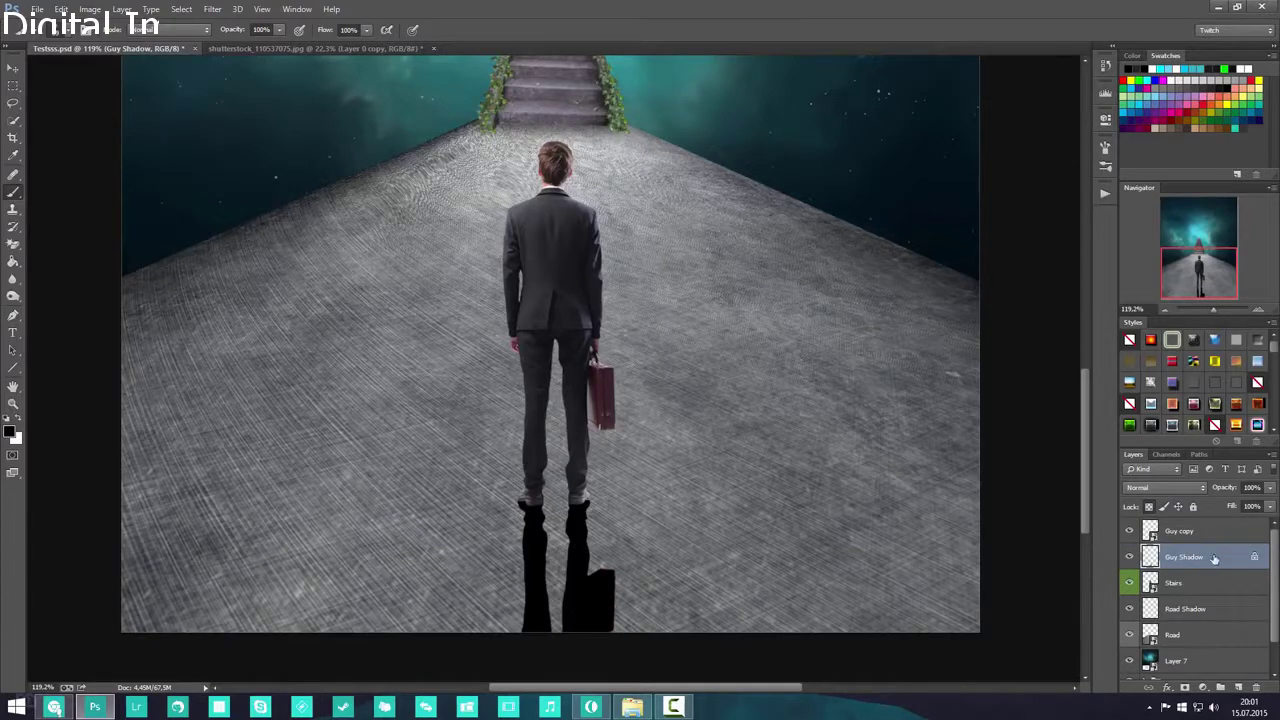
- Lower the Guy Shadow layer's opacity to 71%, unlock its transparent pixels and save the document
drag(1219, 493, 1201, 490)
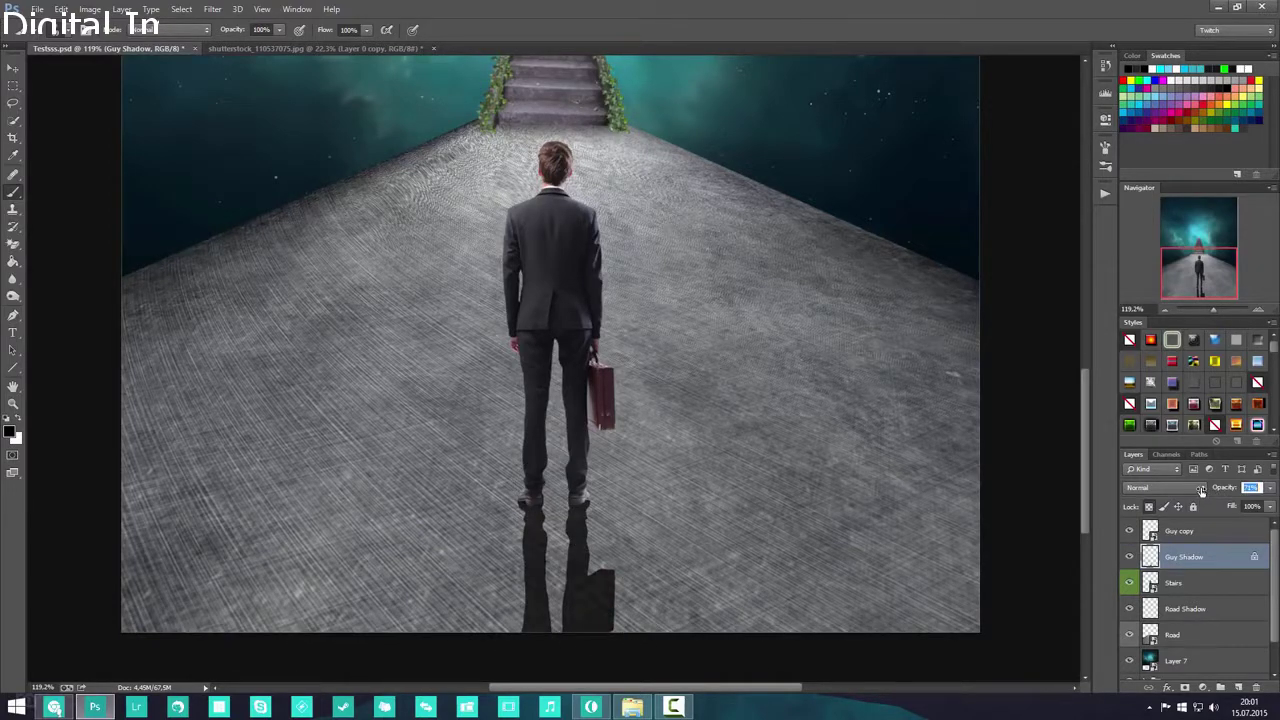
click(1149, 507)
key(ctrl+s)
- Soften the Guy Shadow layer with a Gaussian Blur of about 3.4 pixels radius
click(212, 9)
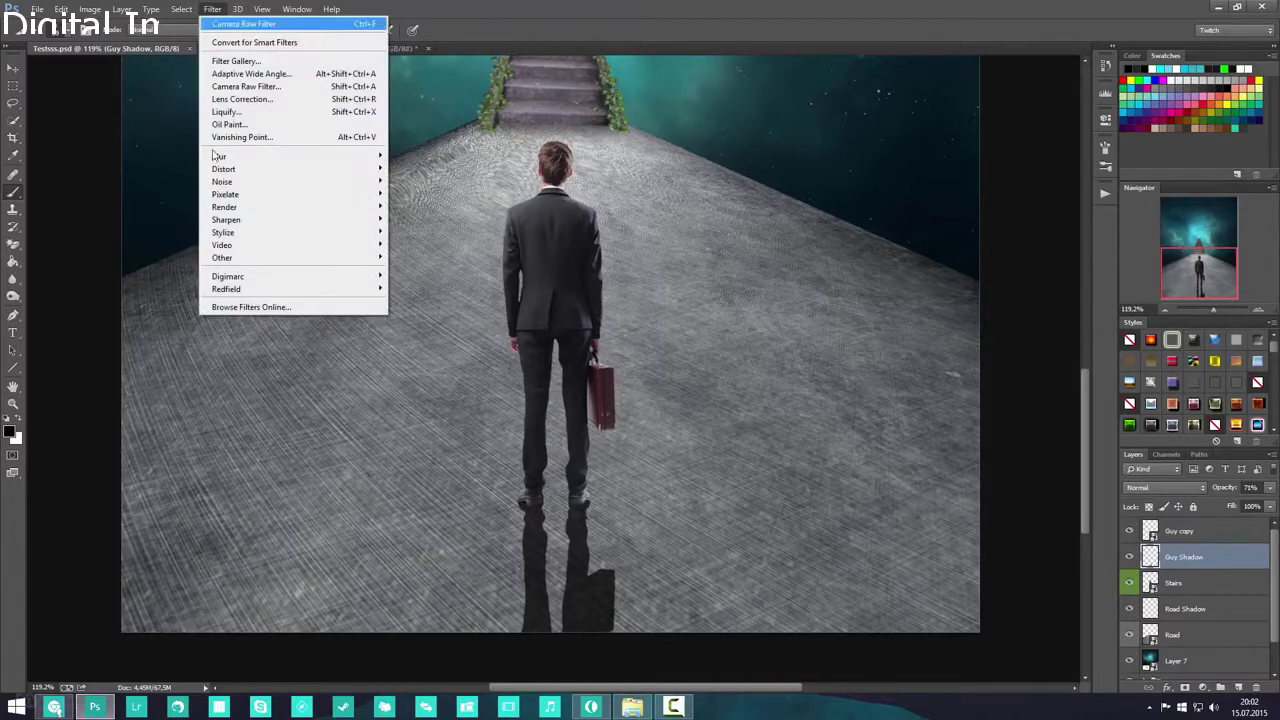
mouse_move(354, 157)
click(424, 250)
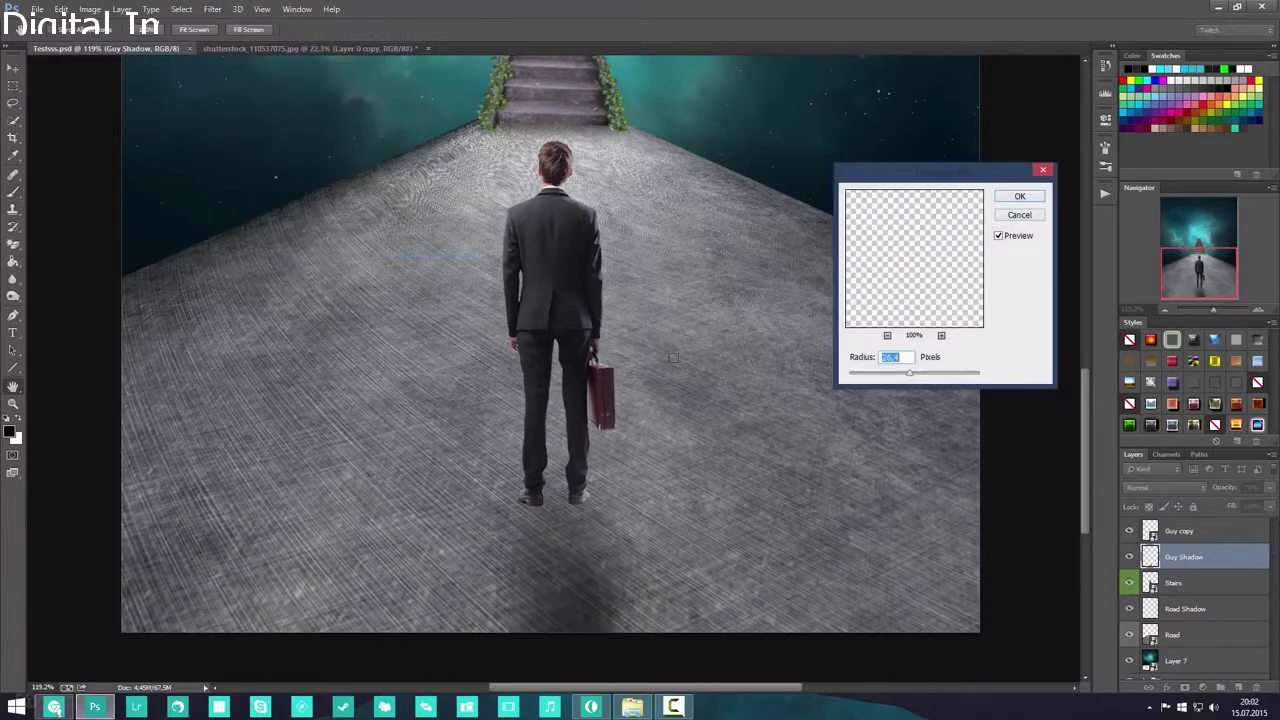
click(867, 374)
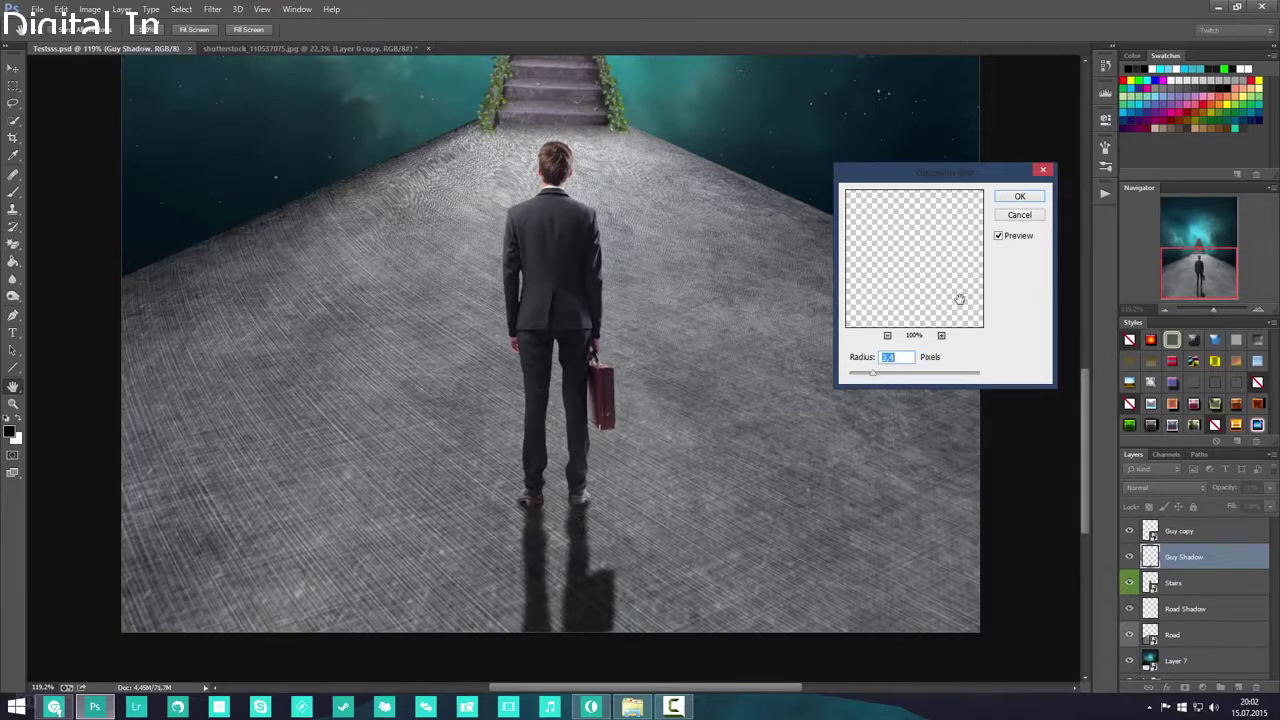
click(1021, 197)
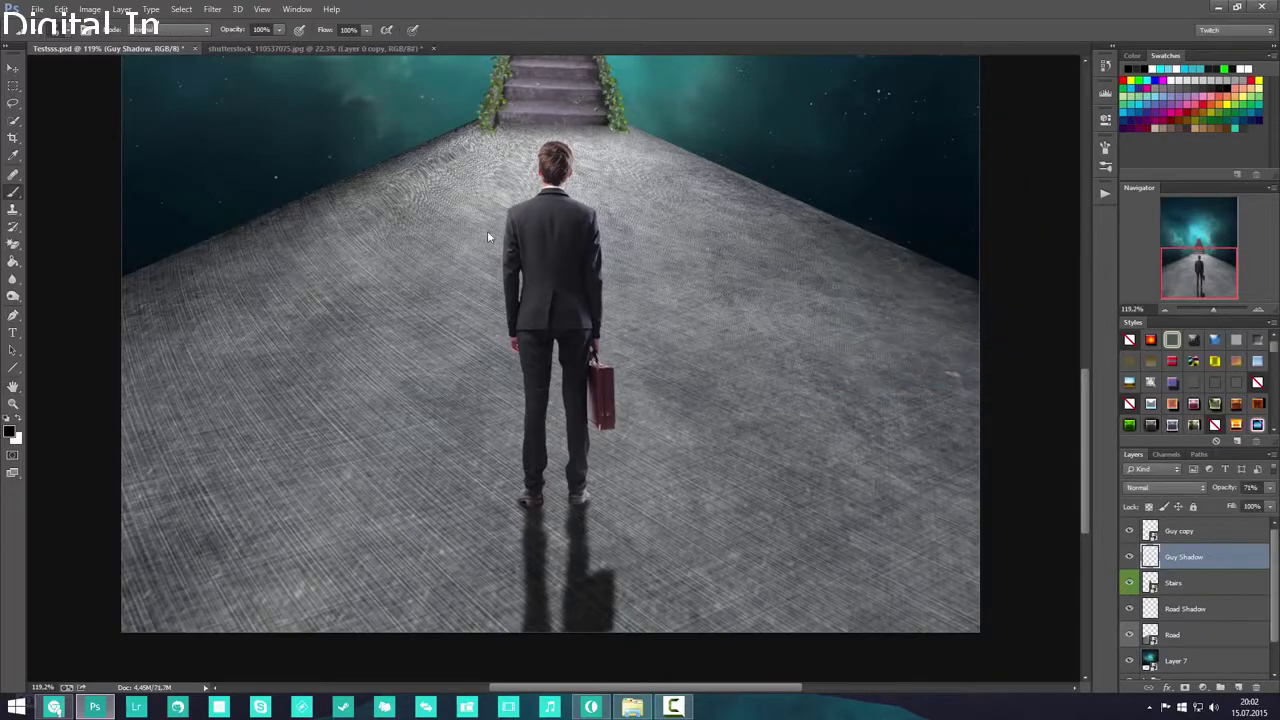
- Apply a Motion Blur to the Guy Shadow layer at a 90° angle with a short distance
click(212, 9)
mouse_move(246, 162)
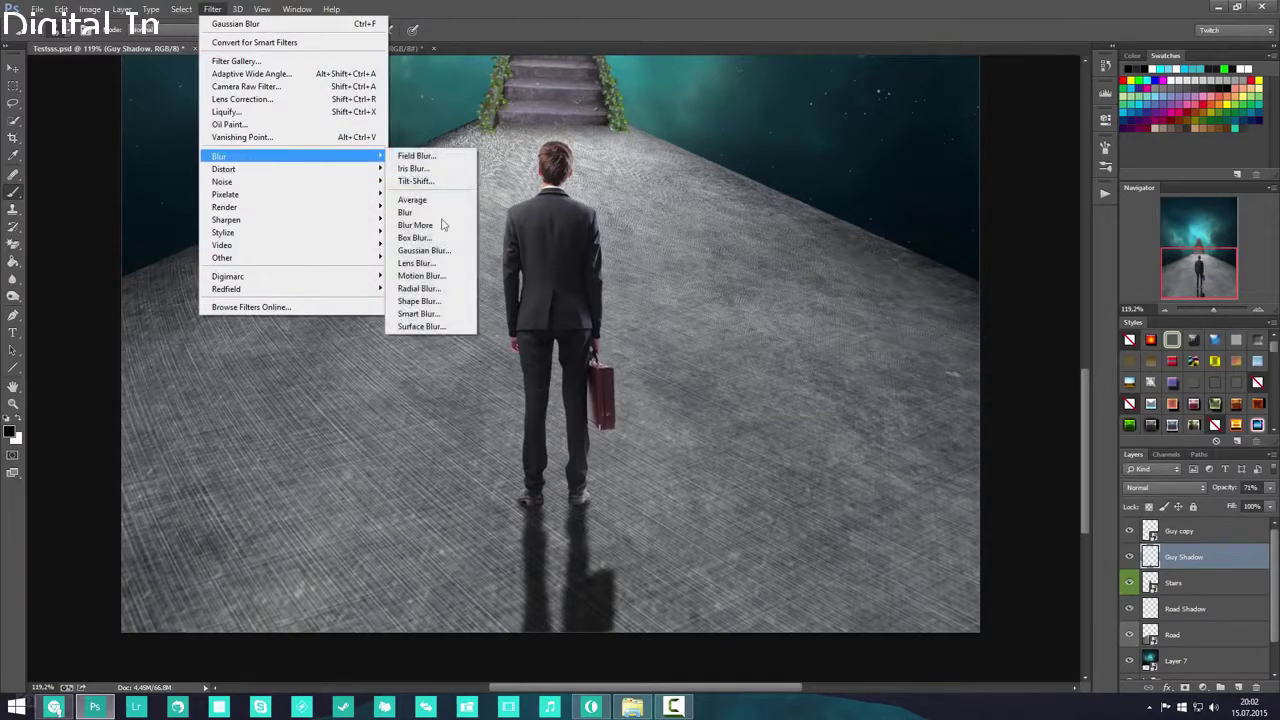
click(430, 273)
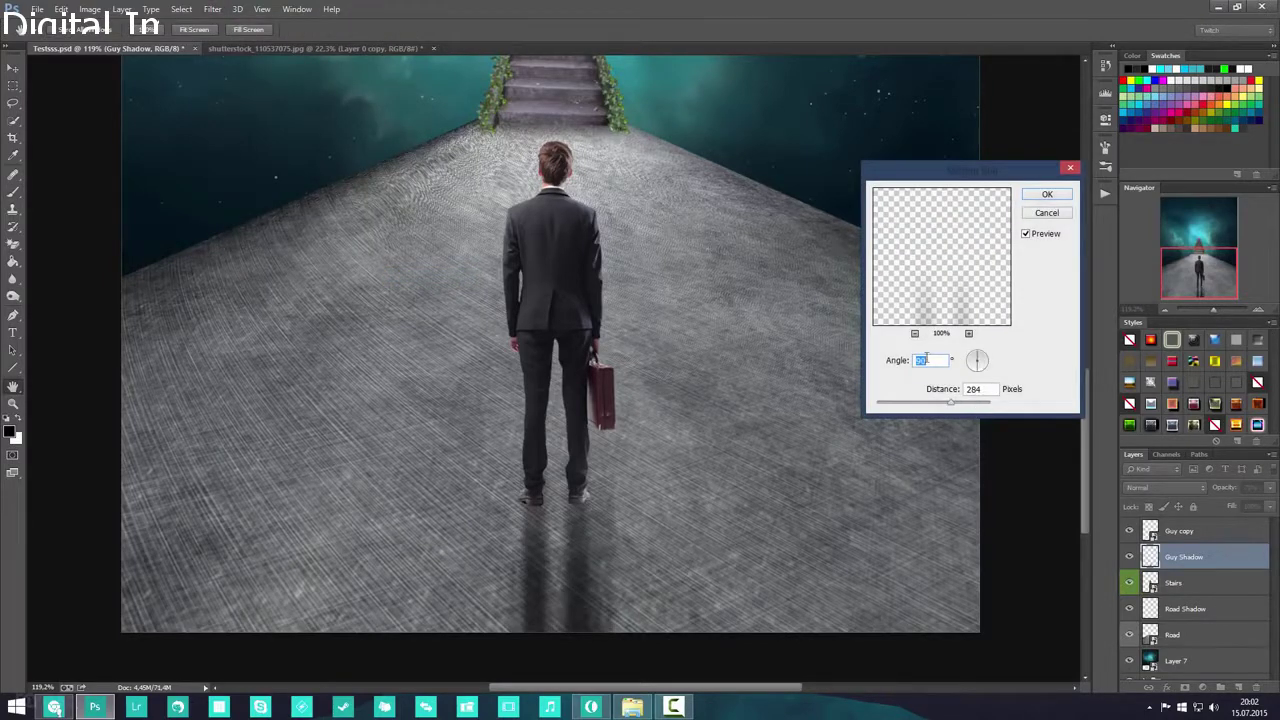
drag(899, 405, 903, 407)
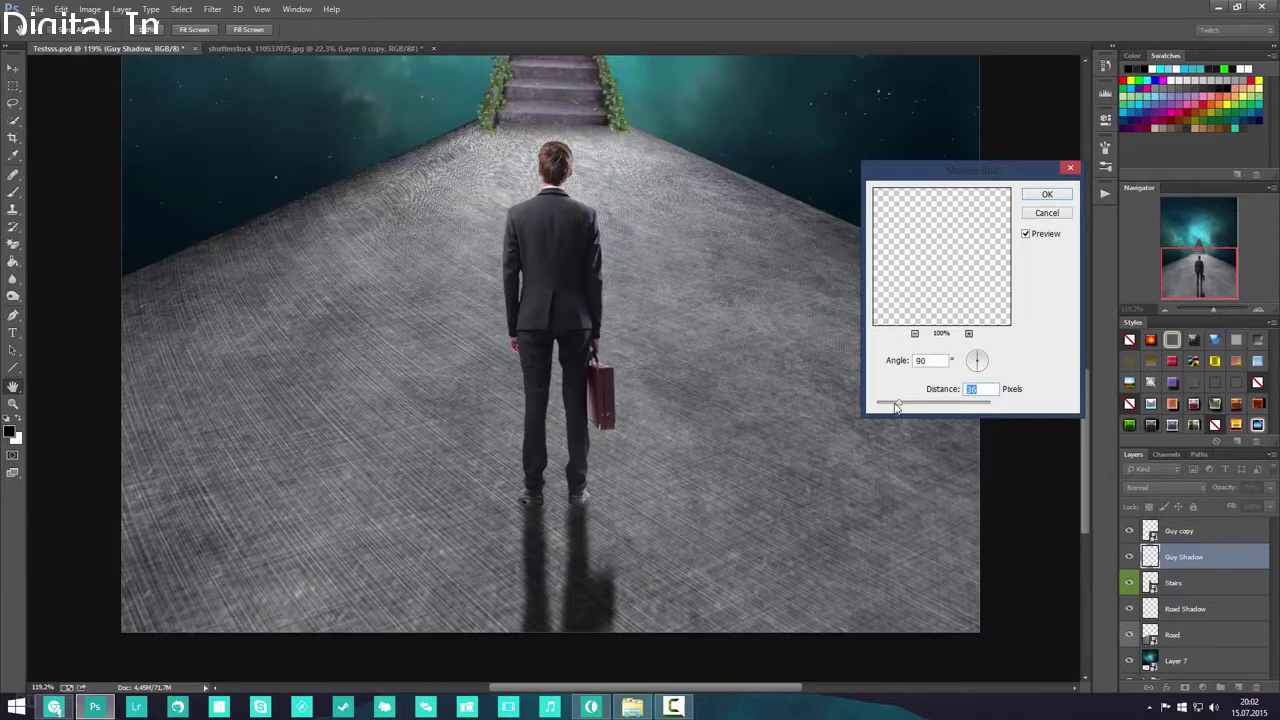
drag(945, 407, 902, 407)
click(1050, 197)
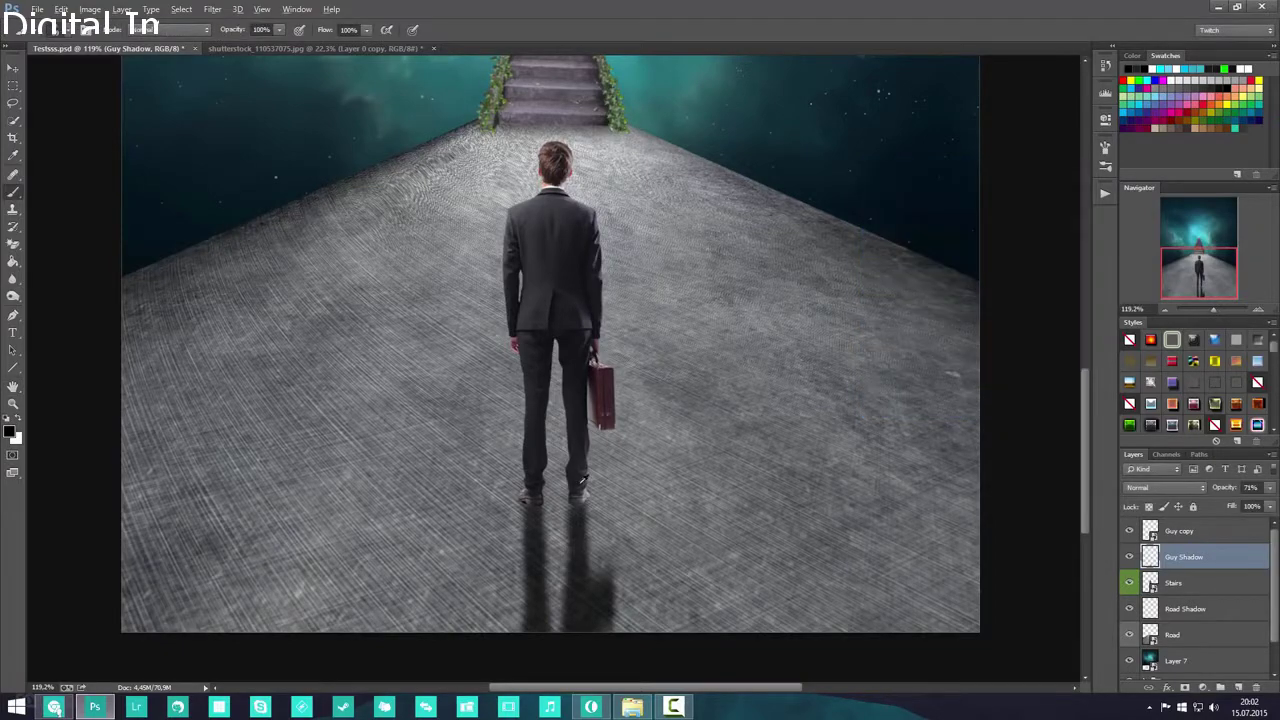
- Move the blurred Guy Shadow up slightly so it meets the soles of the man's shoes
drag(555, 519, 623, 532)
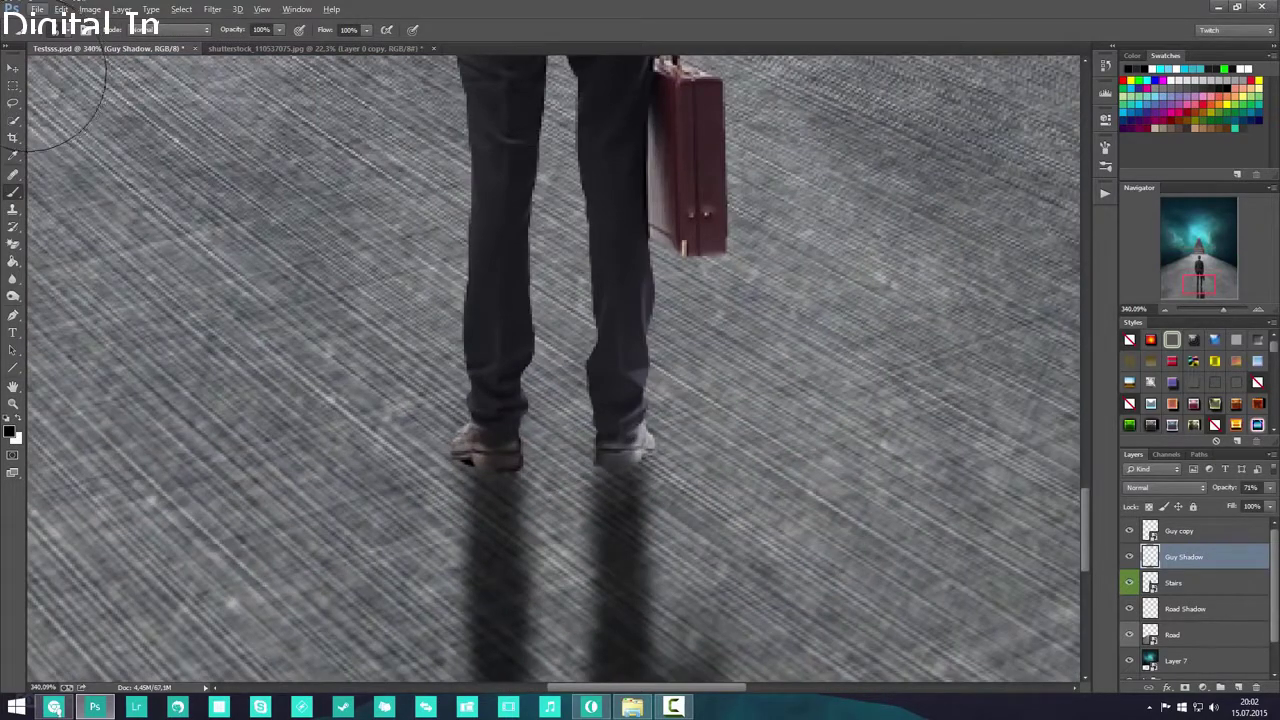
click(19, 68)
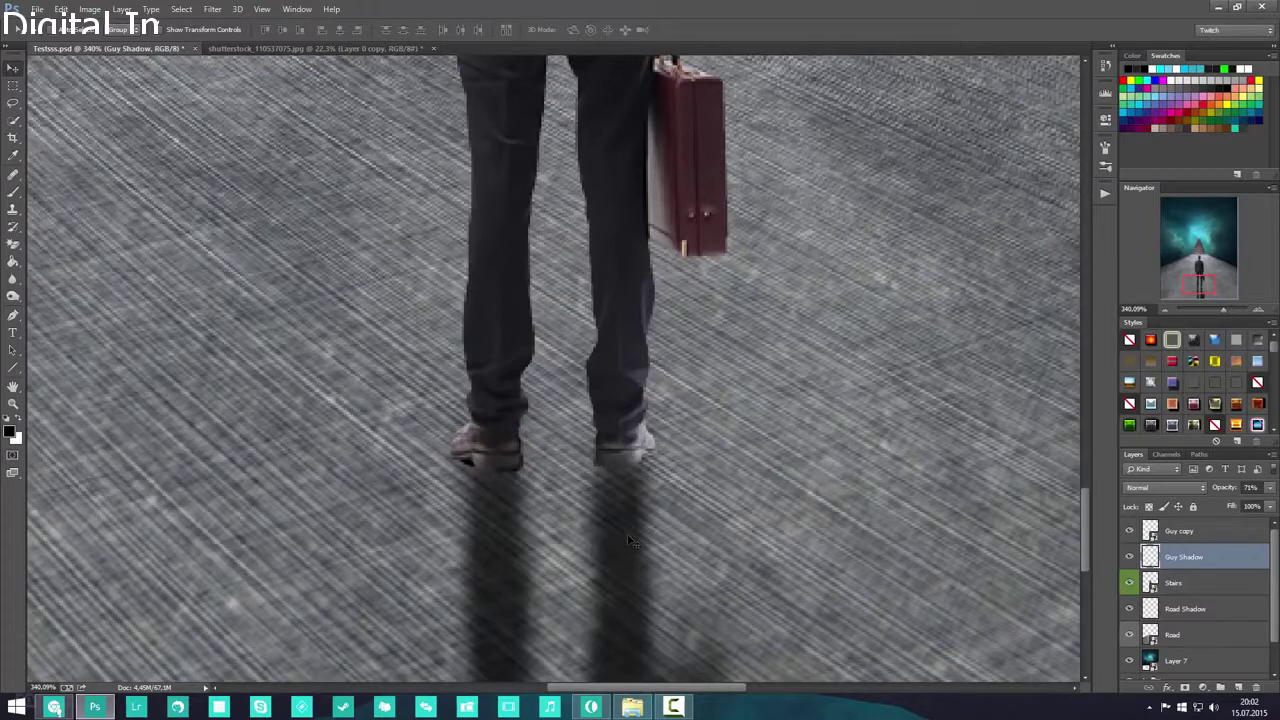
drag(629, 541, 624, 509)
scroll(624, 510, down, 5)
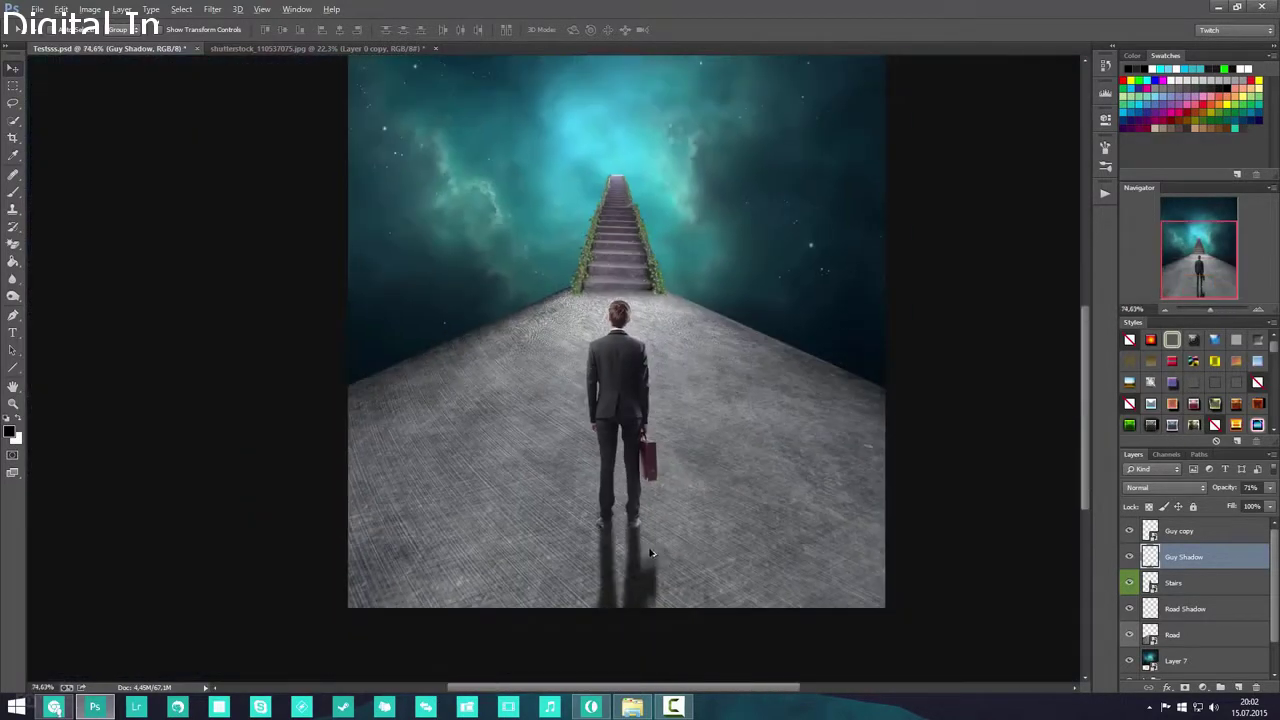
- Add a layer mask to Guy Shadow and set up a small soft brush with 0% hardness
scroll(662, 555, up, 4)
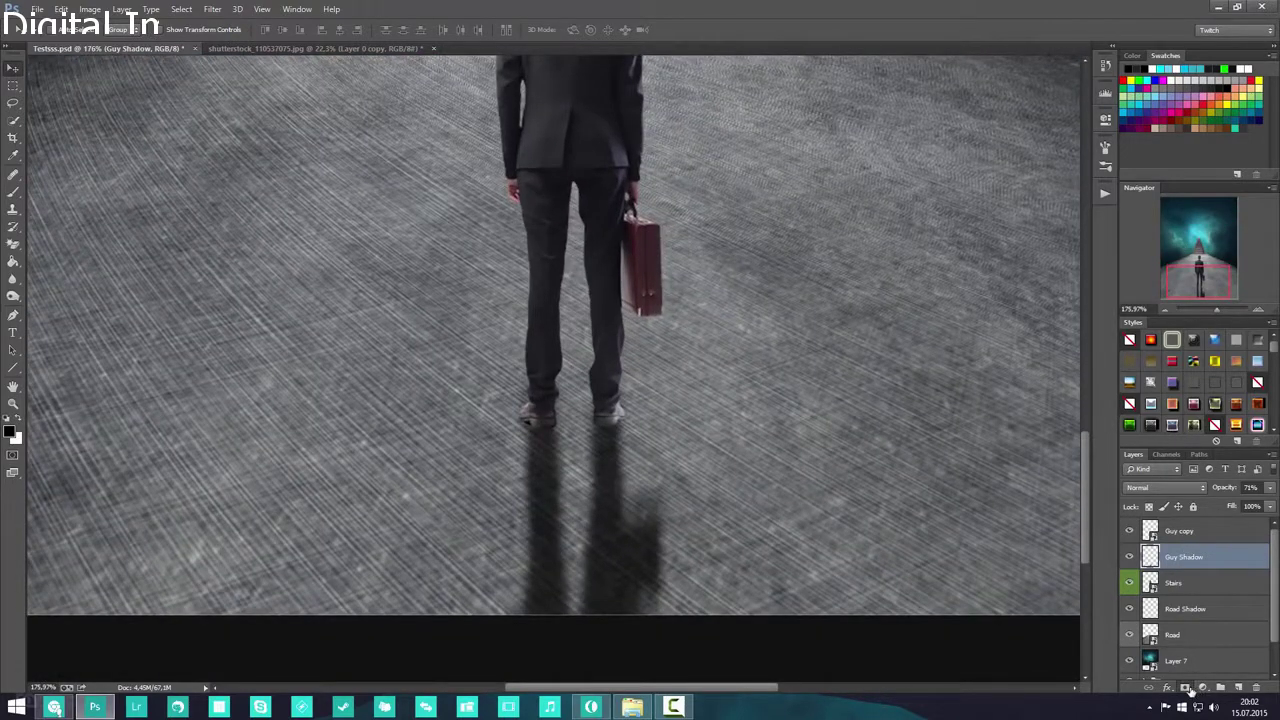
click(1186, 689)
key(b)
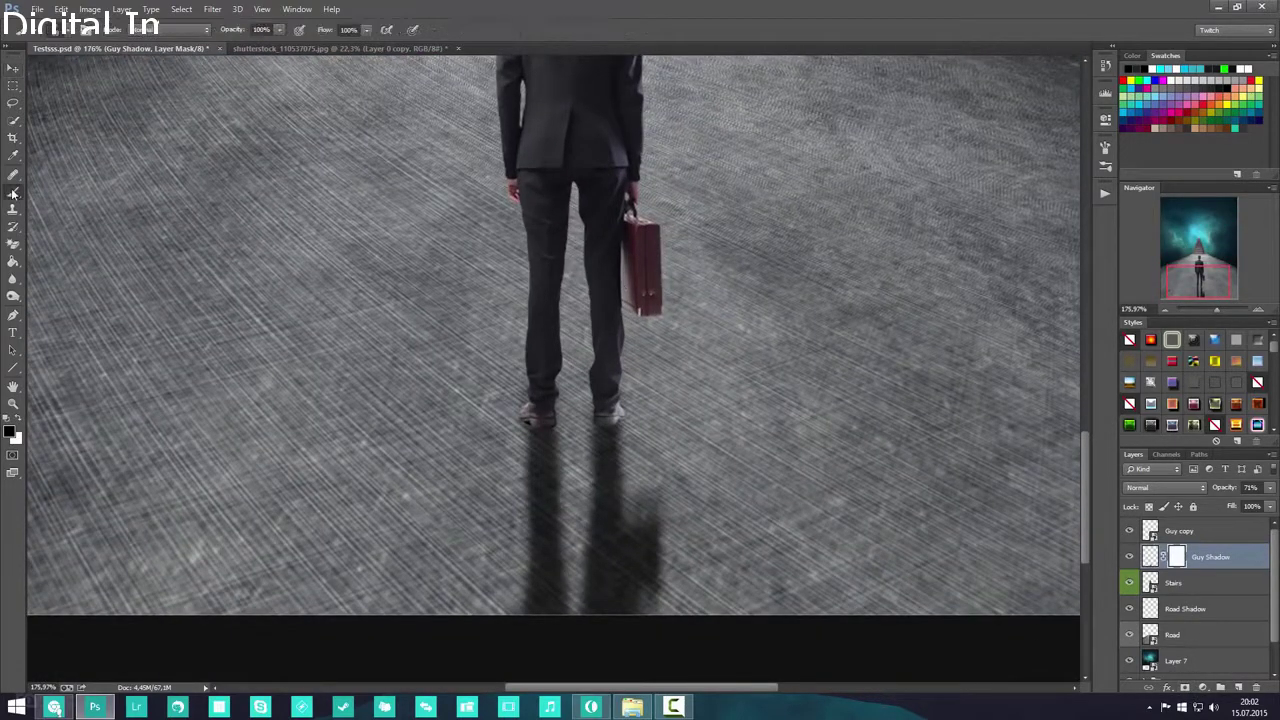
right_click(13, 191)
click(90, 194)
right_click(885, 301)
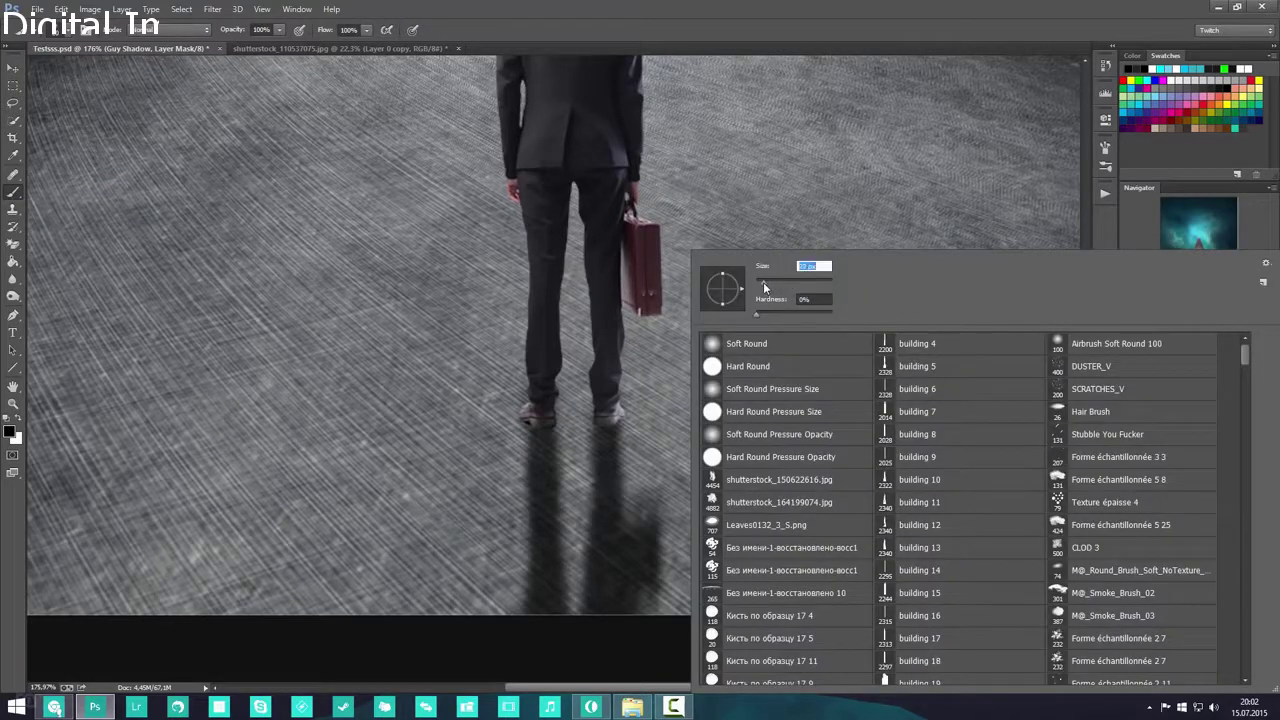
key(Return)
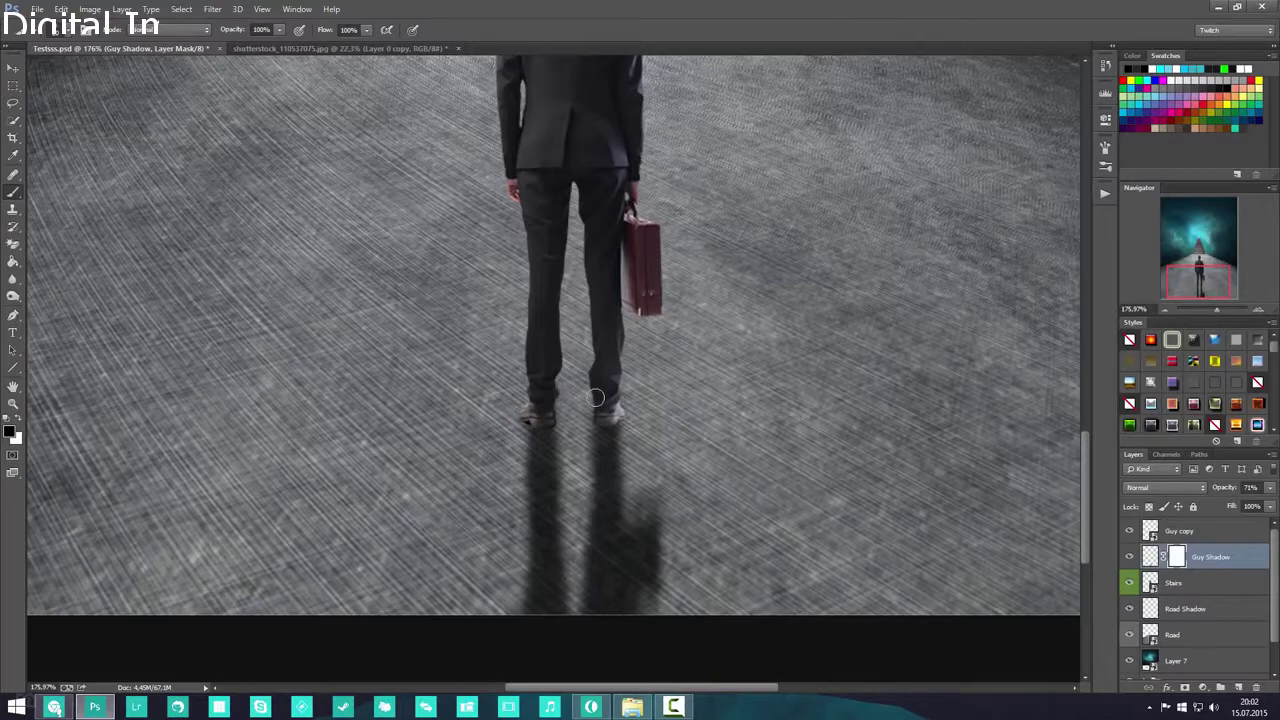
- Check the shadow against the whole composition and save the document
scroll(641, 422, down, 5)
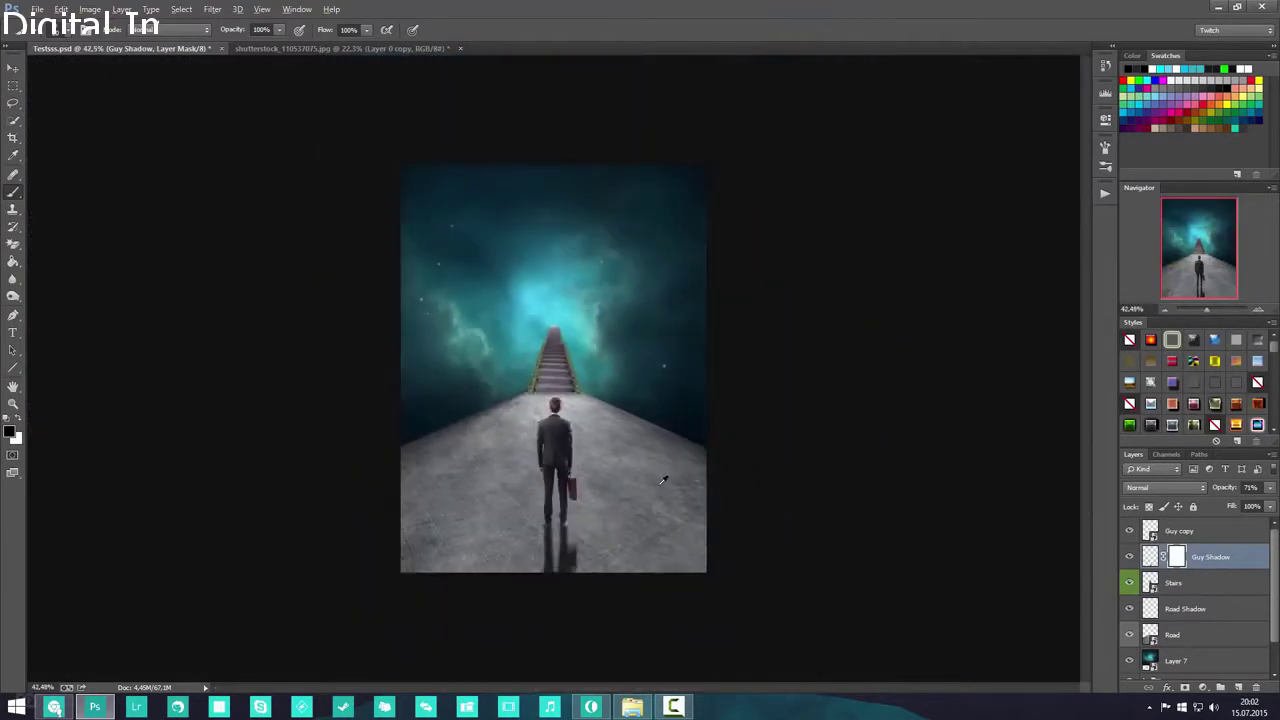
scroll(616, 502, up, 2)
scroll(592, 526, down, 3)
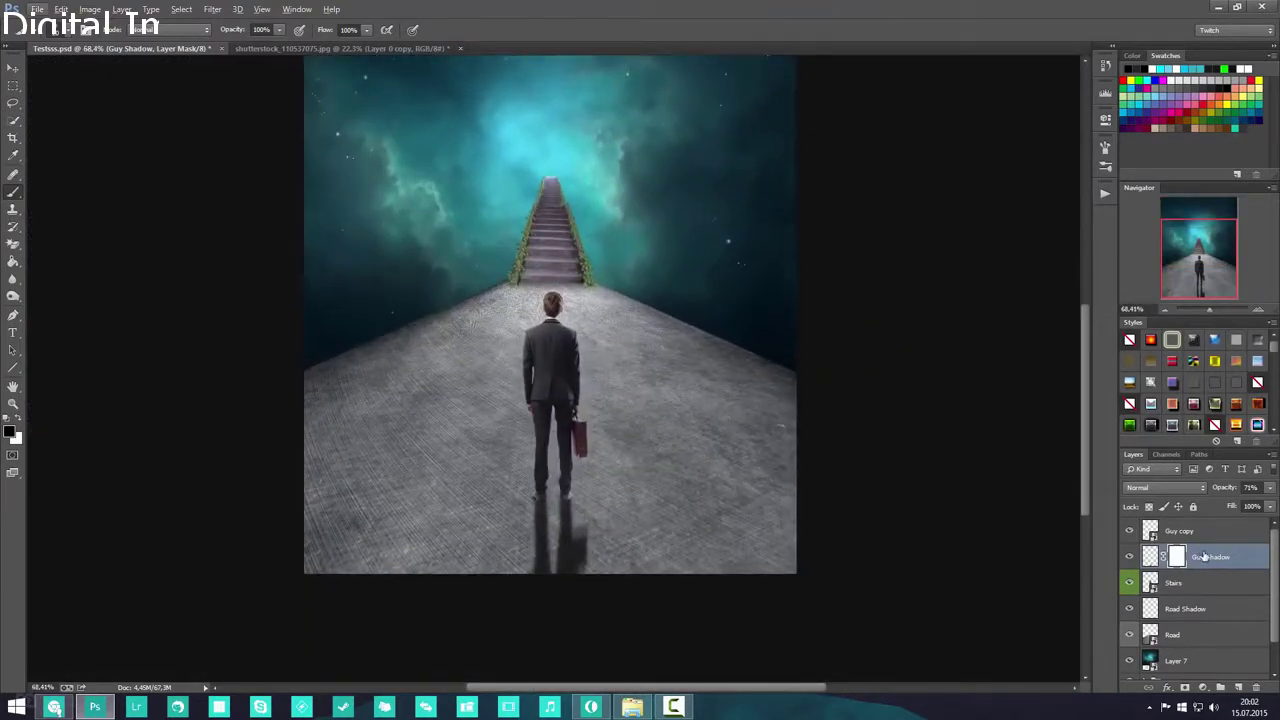
key(ctrl+s)
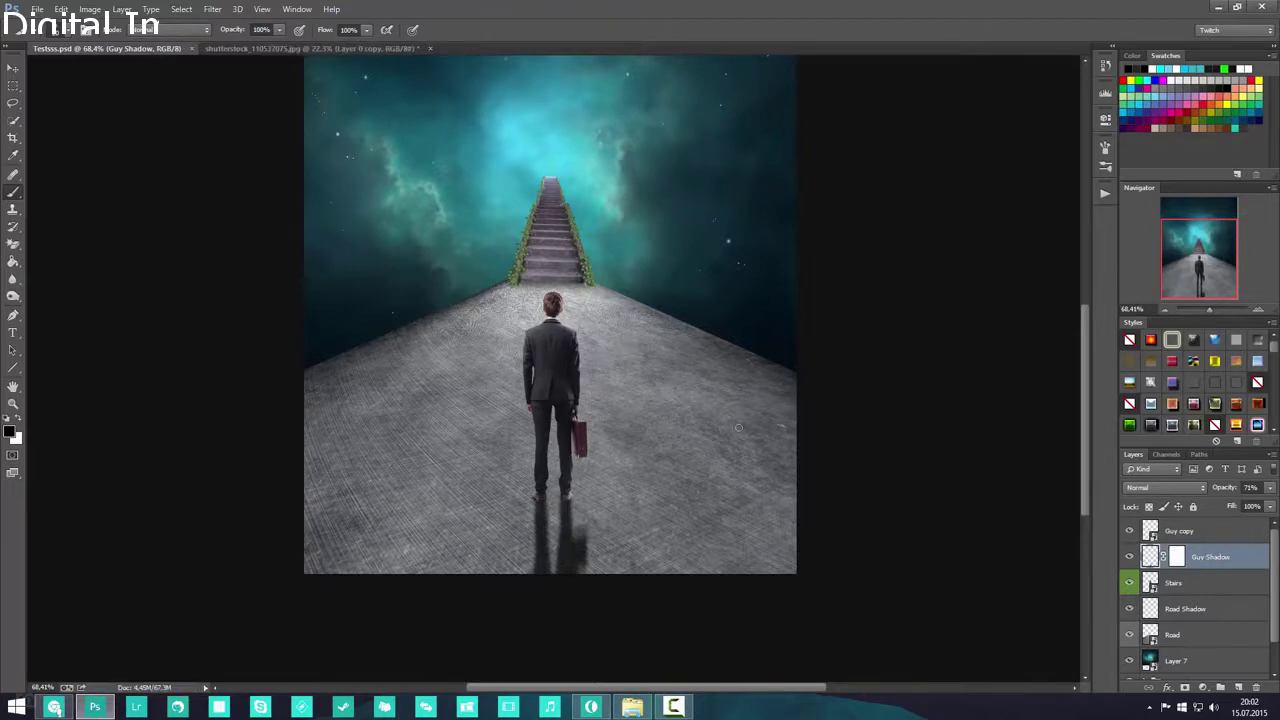
- Examine the top end of the stairs where it meets the glowing sky
scroll(738, 428, up, 3)
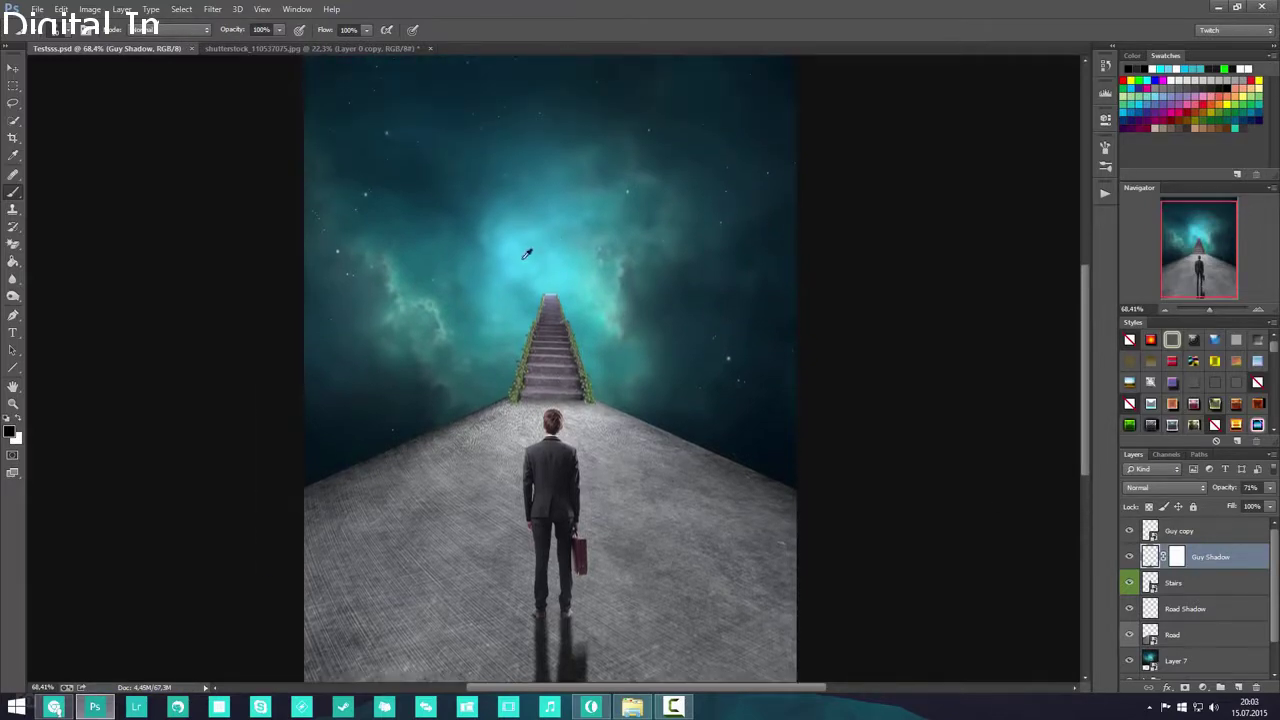
scroll(525, 258, up, 7)
scroll(594, 297, up, 1)
scroll(575, 323, up, 8)
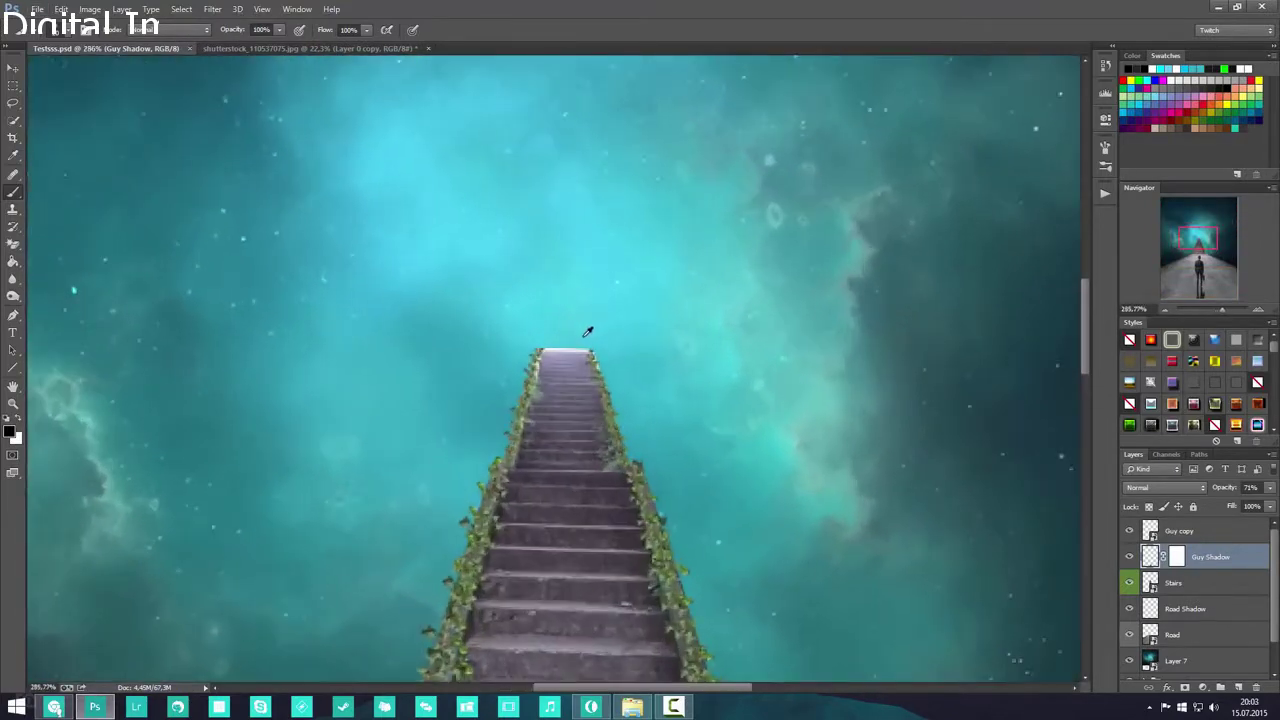
- Add a new empty layer directly above the Stairs layer and save the document
scroll(587, 331, up, 2)
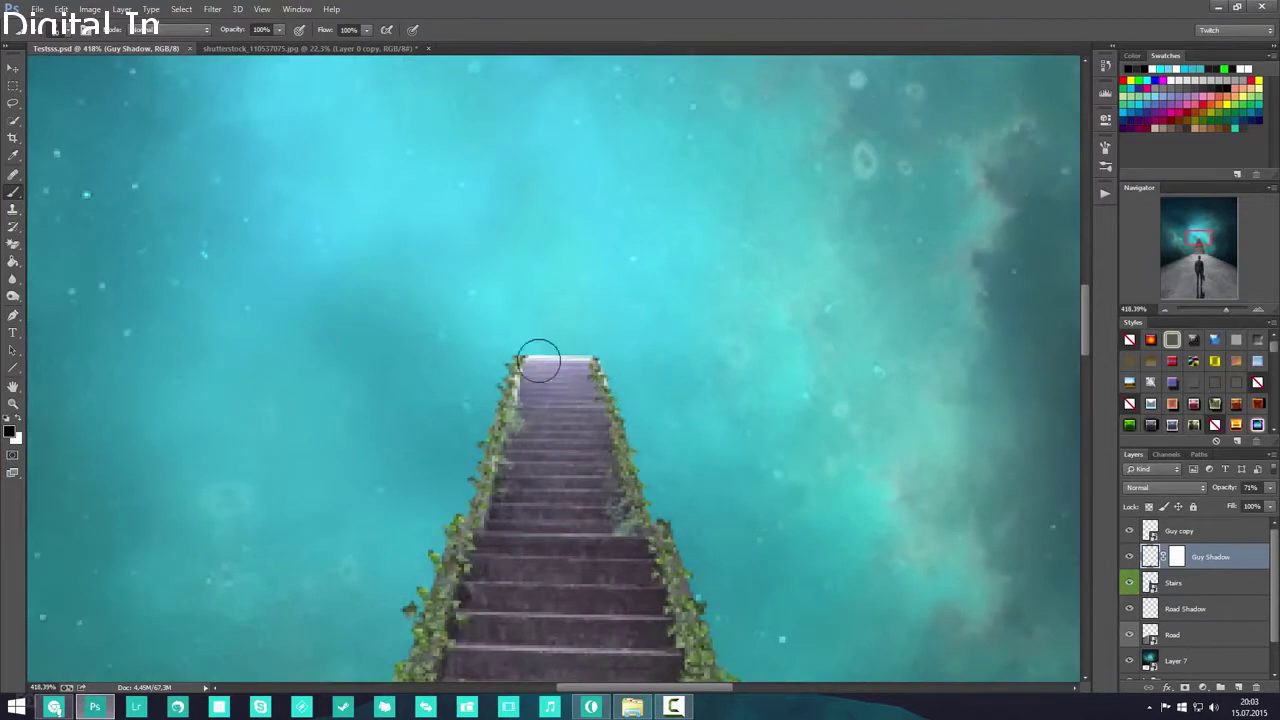
click(1214, 589)
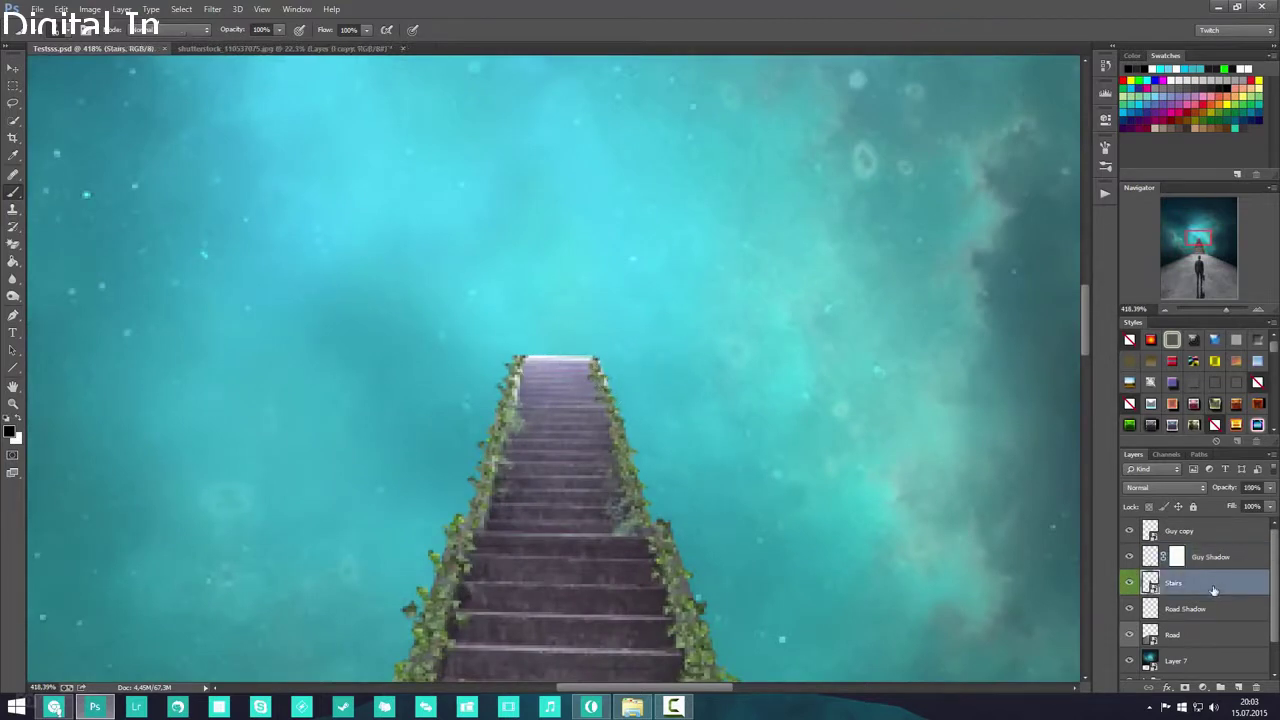
click(1238, 688)
key(ctrl+s)
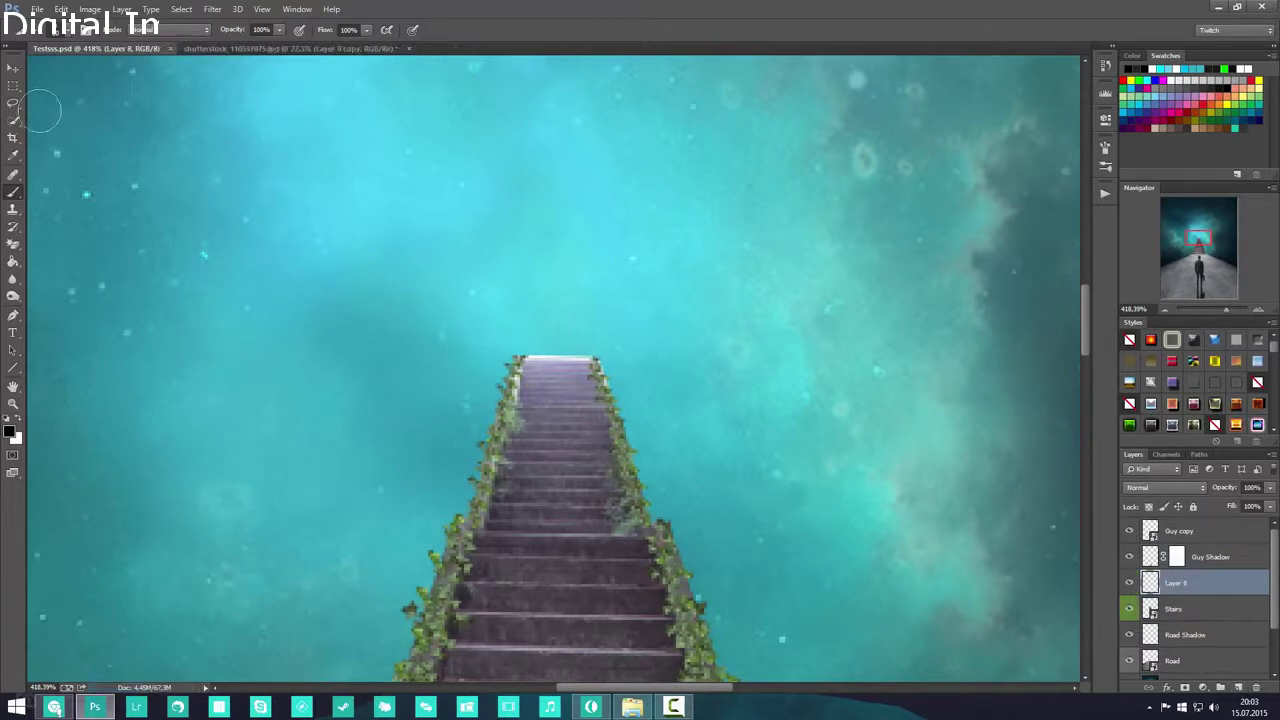
- Fill a tall elliptical selection around the top of the staircase with bright cyan and deselect it
drag(13, 86, 88, 97)
drag(447, 103, 651, 522)
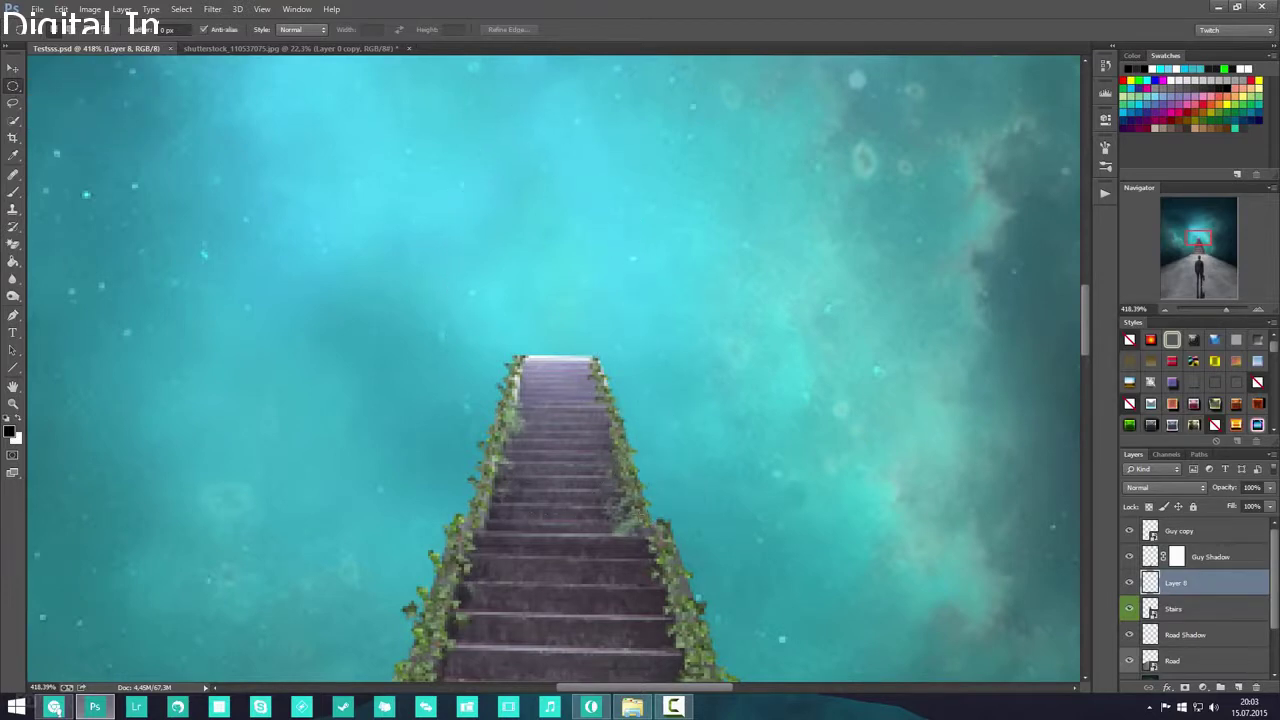
click(14, 192)
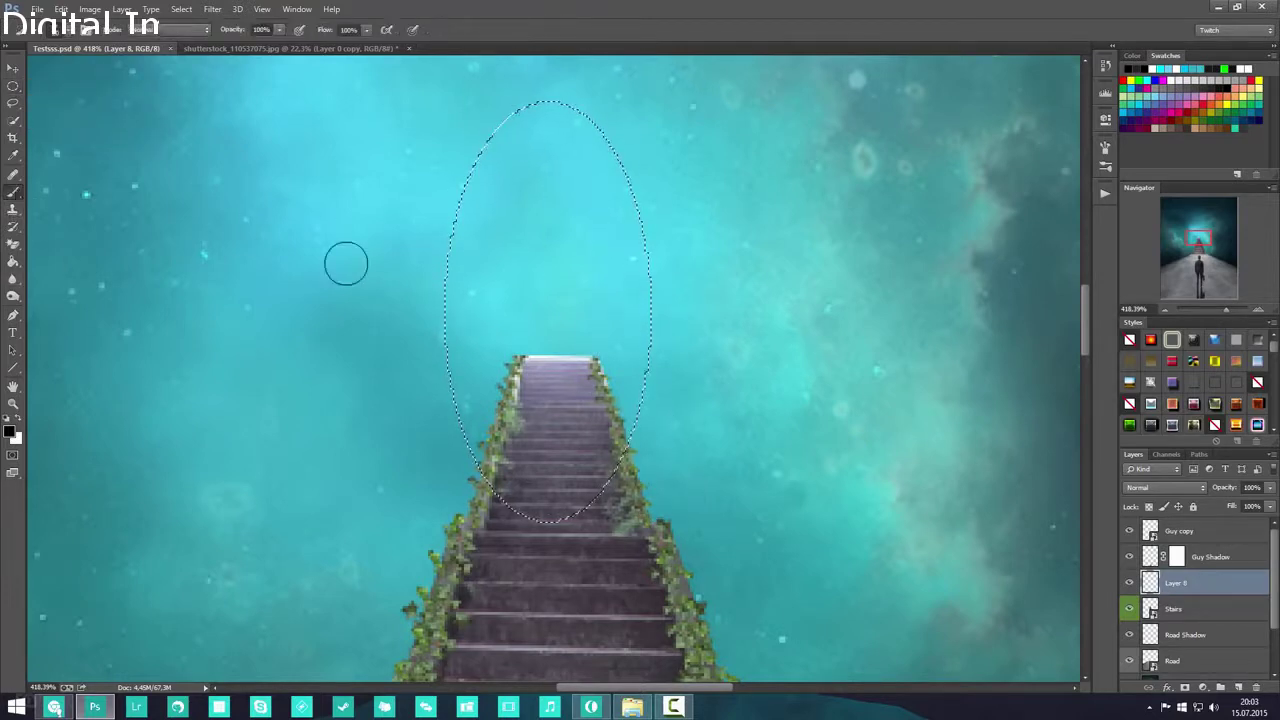
right_click(14, 266)
click(60, 272)
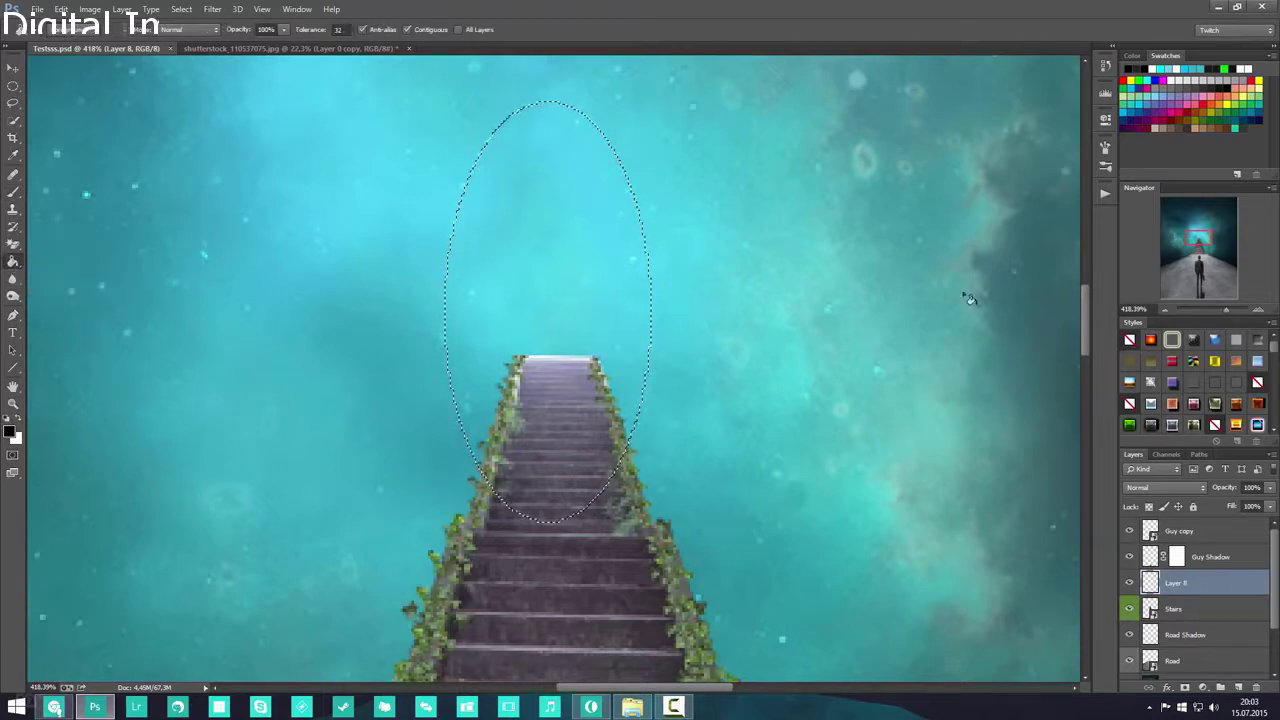
key(x)
click(1150, 78)
click(586, 286)
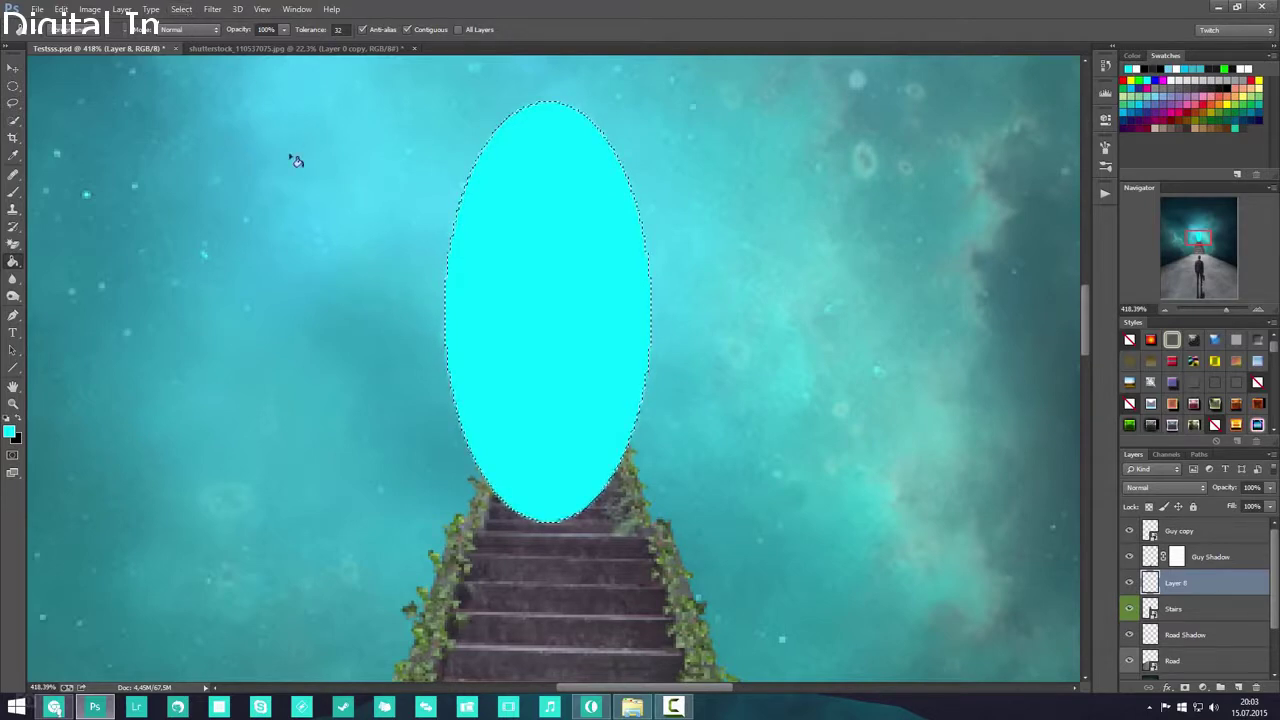
click(181, 8)
click(194, 36)
- Delete the lower half of the cyan ellipse with a rectangular selection to leave an arch, and deselect
click(15, 90)
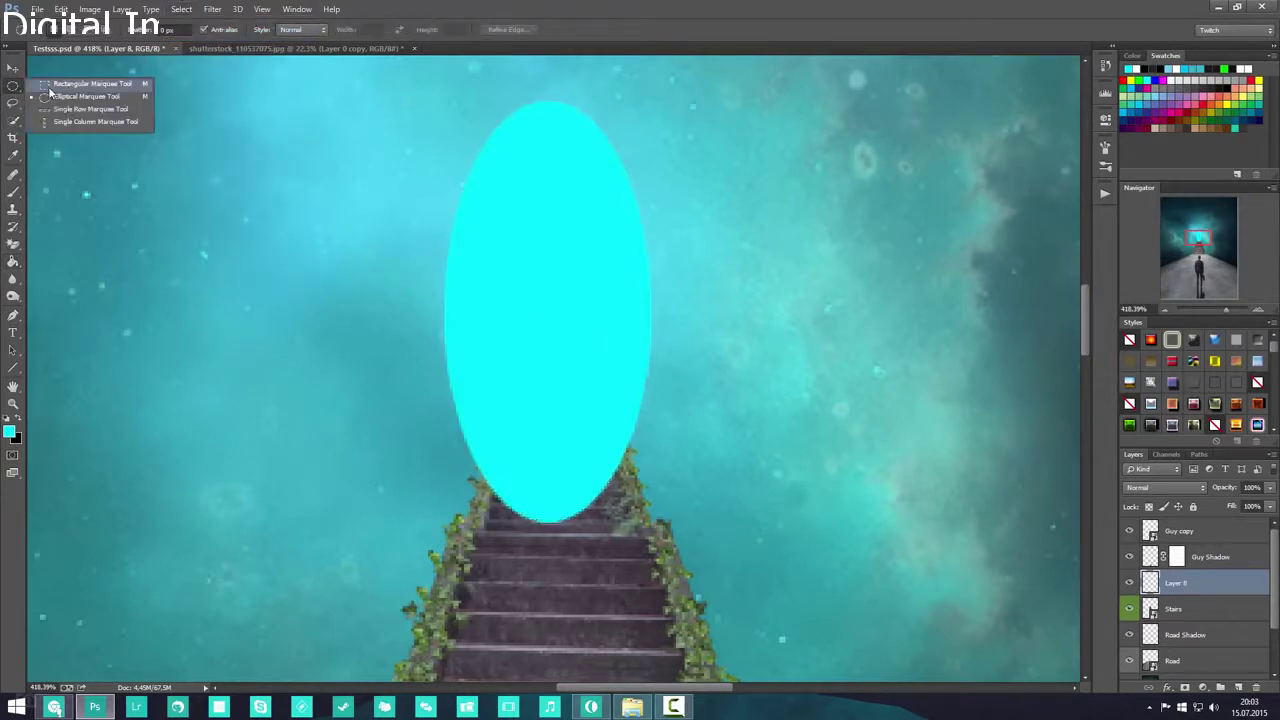
click(49, 86)
drag(346, 572, 773, 304)
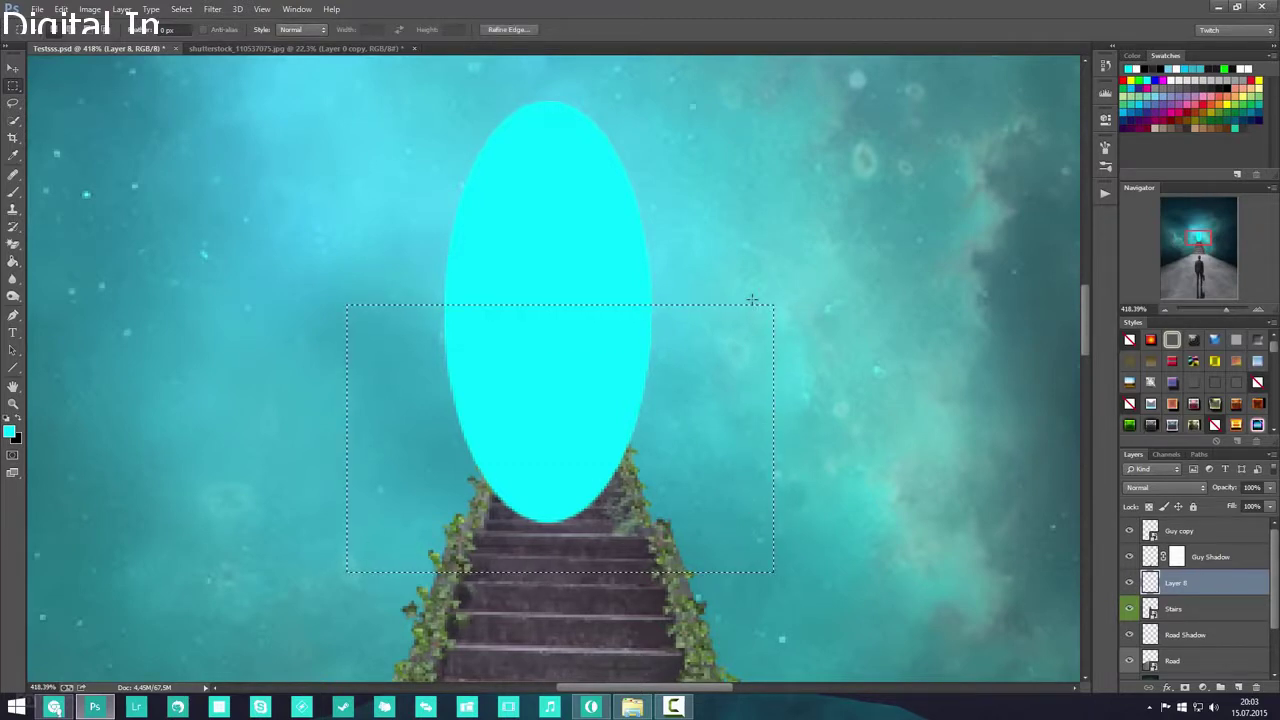
key(Delete)
key(ctrl+d)
- Scale the cyan arch to about 40.5% width and 68.5% height so that it stands on the top stair
scroll(660, 322, down, 2)
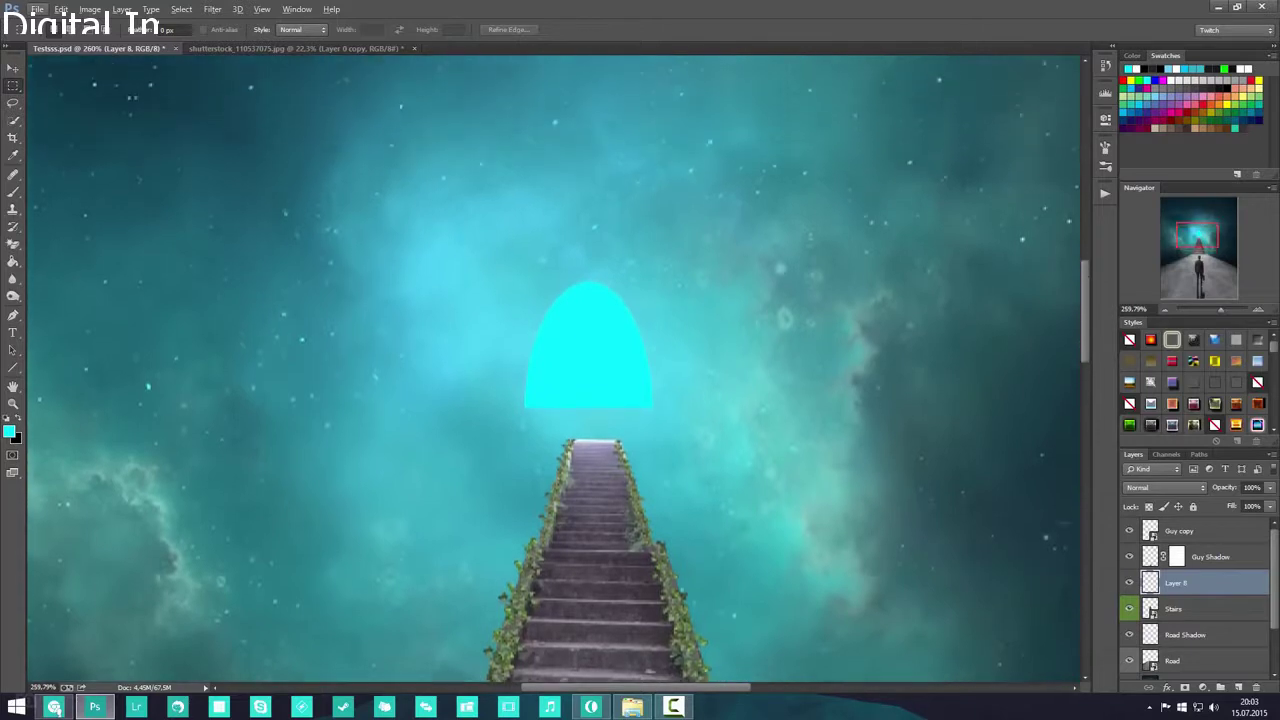
scroll(554, 368, up, 1)
key(ctrl+t)
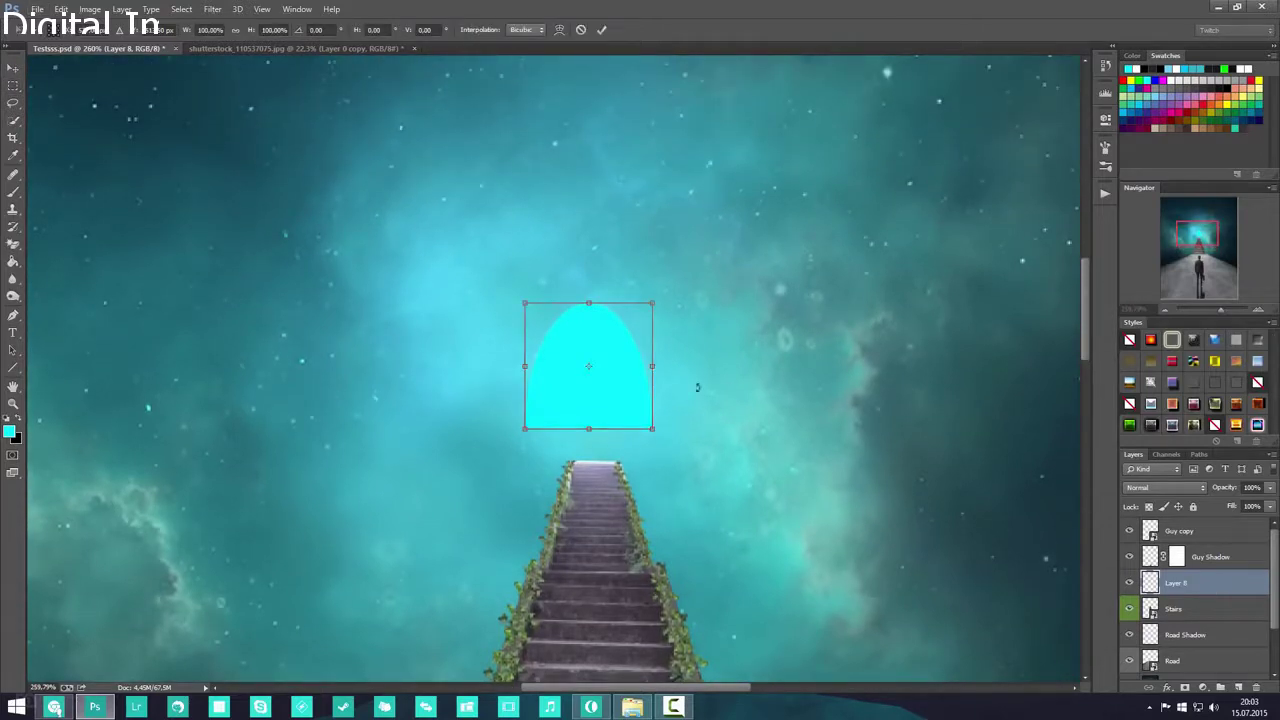
drag(588, 439, 592, 449)
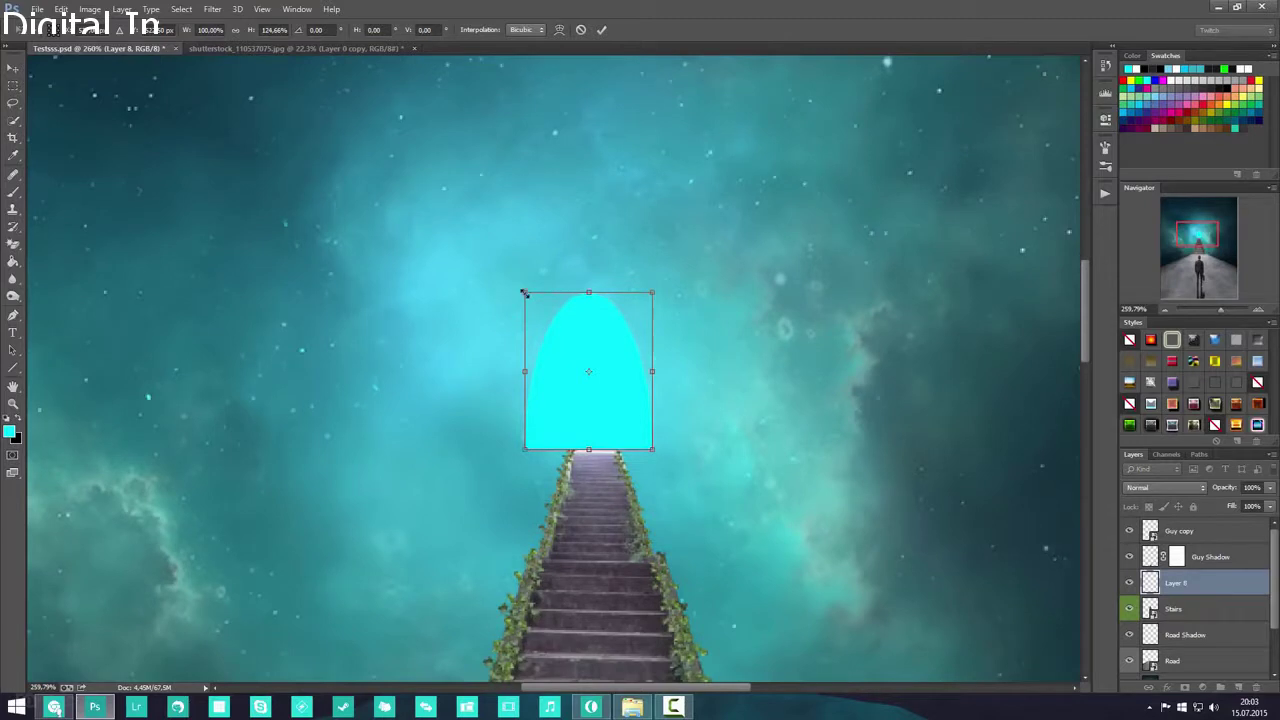
drag(524, 292, 565, 332)
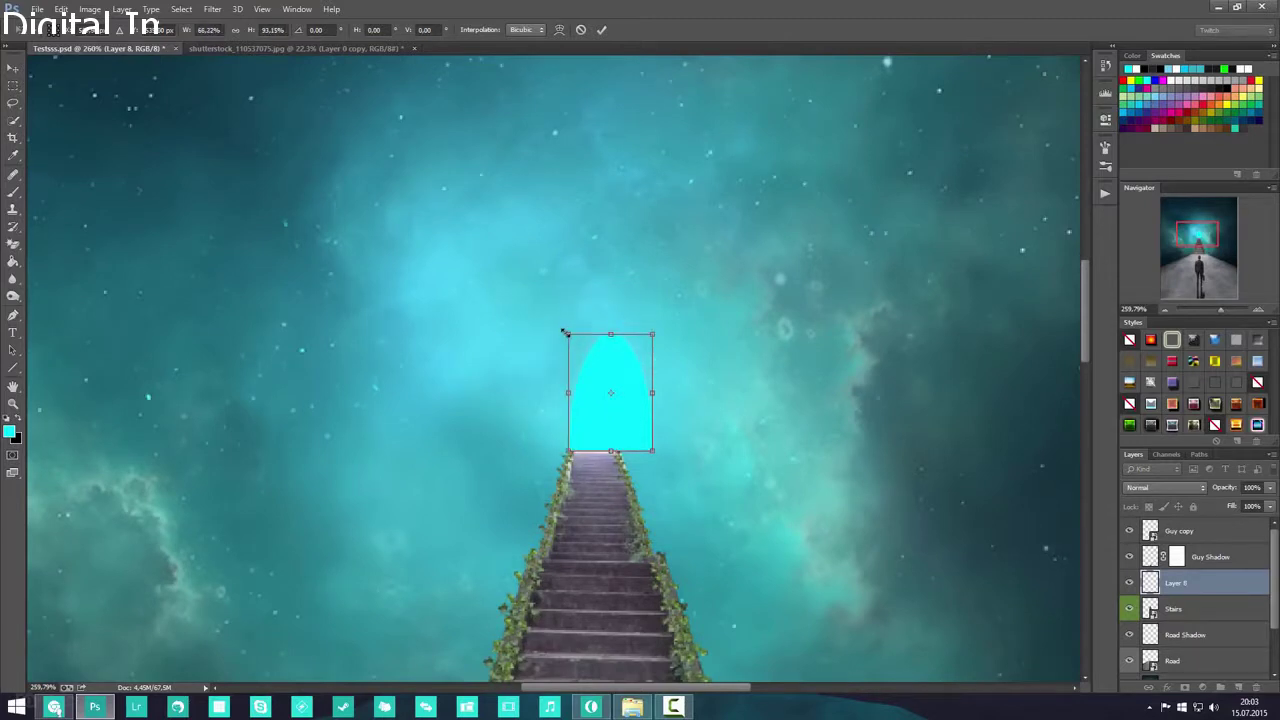
drag(647, 335, 593, 368)
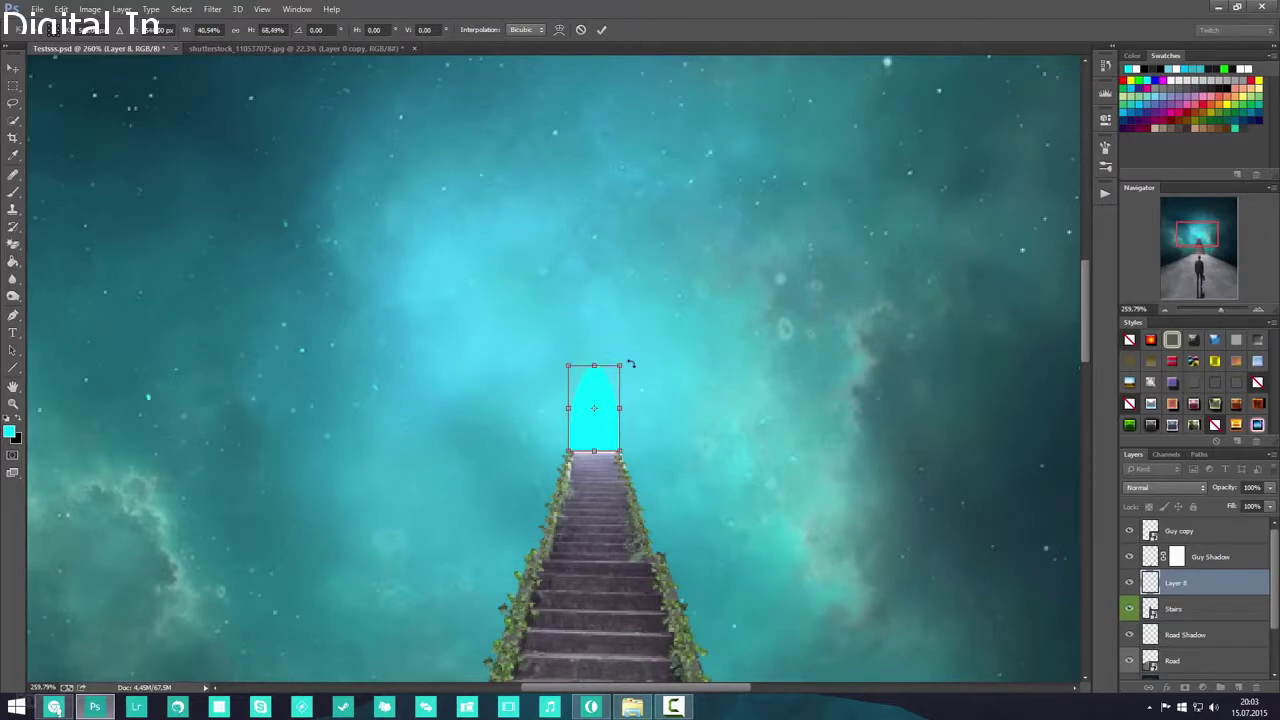
key(Return)
- Rename the cyan arch's layer as Portal
scroll(628, 440, up, 4)
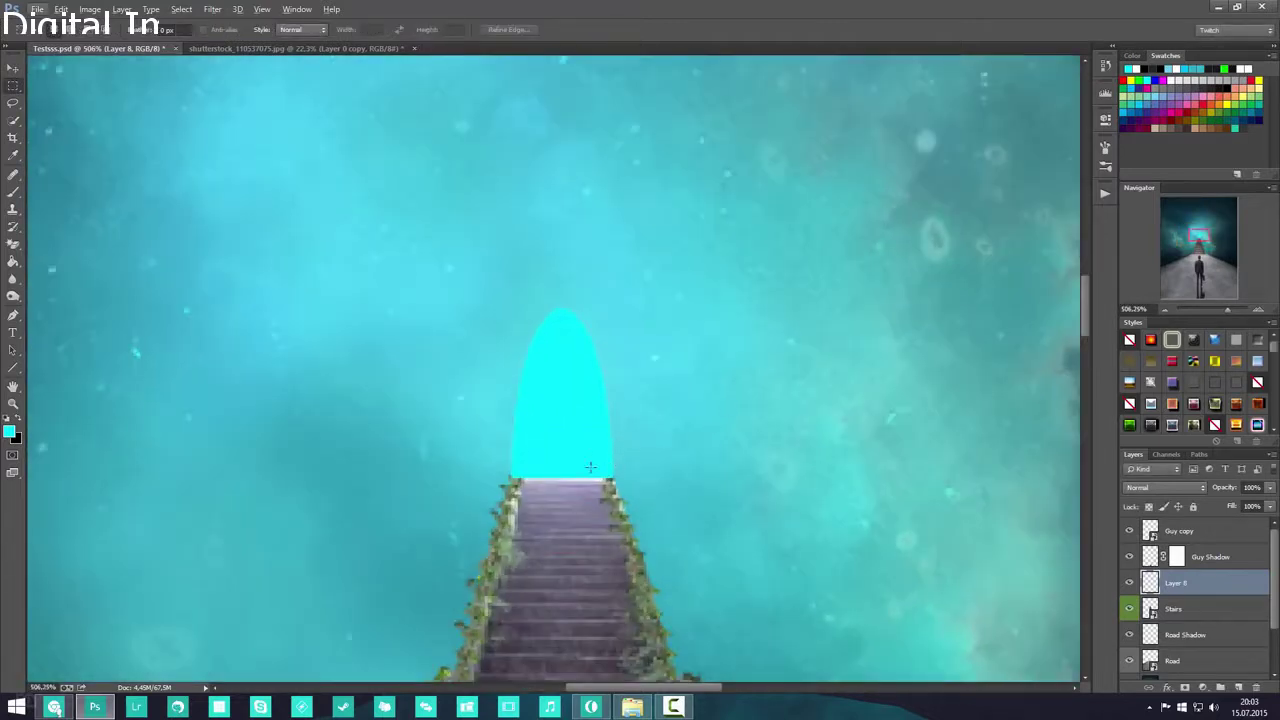
scroll(569, 418, up, 2)
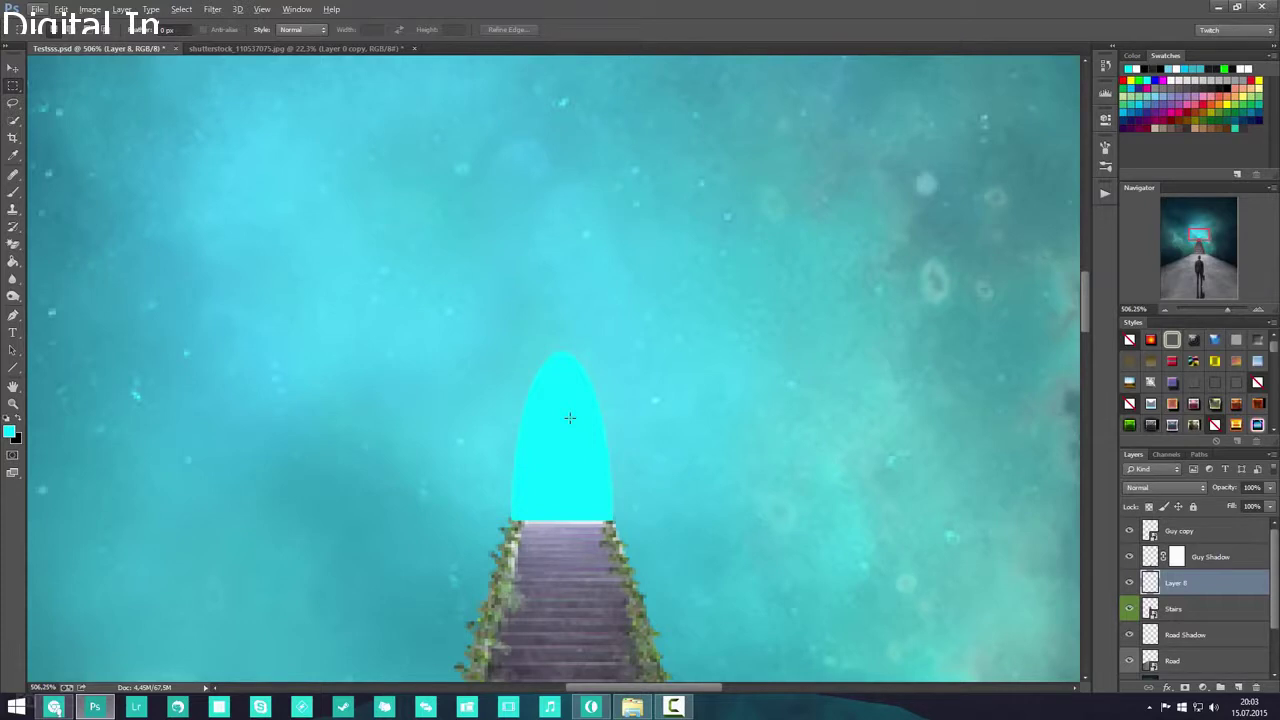
scroll(569, 418, down, 4)
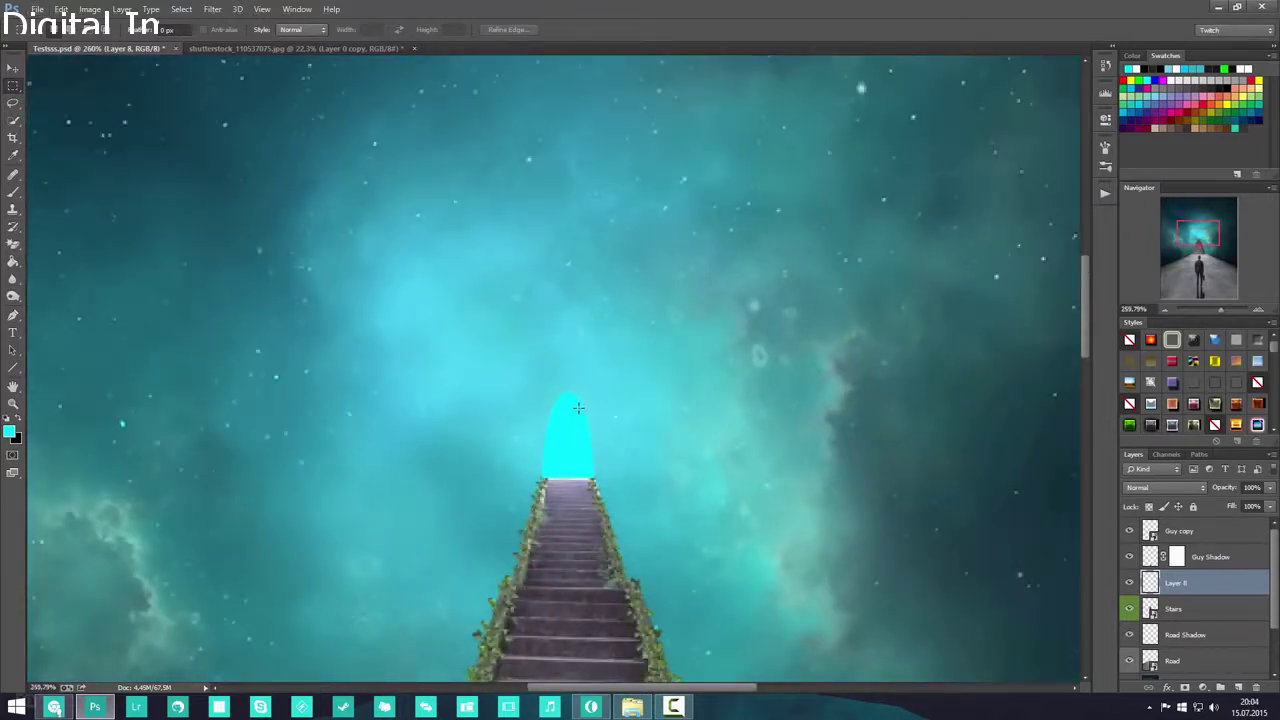
scroll(578, 408, down, 5)
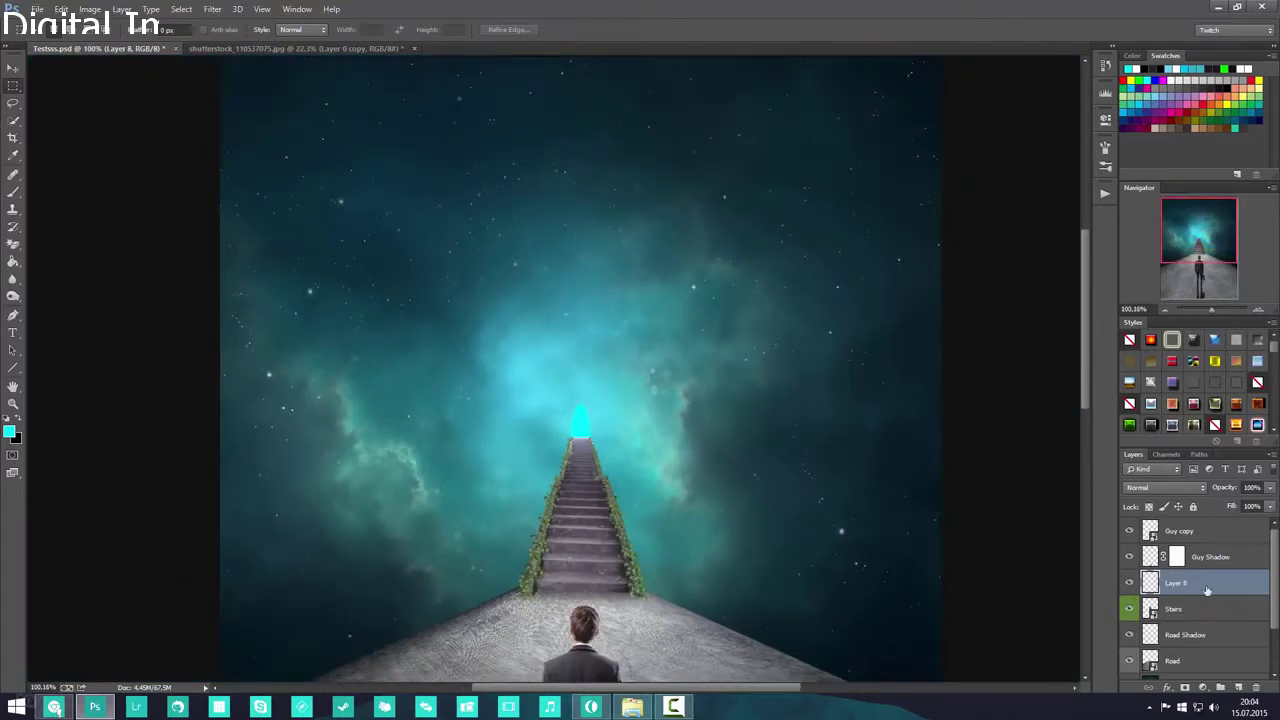
scroll(859, 503, up, 4)
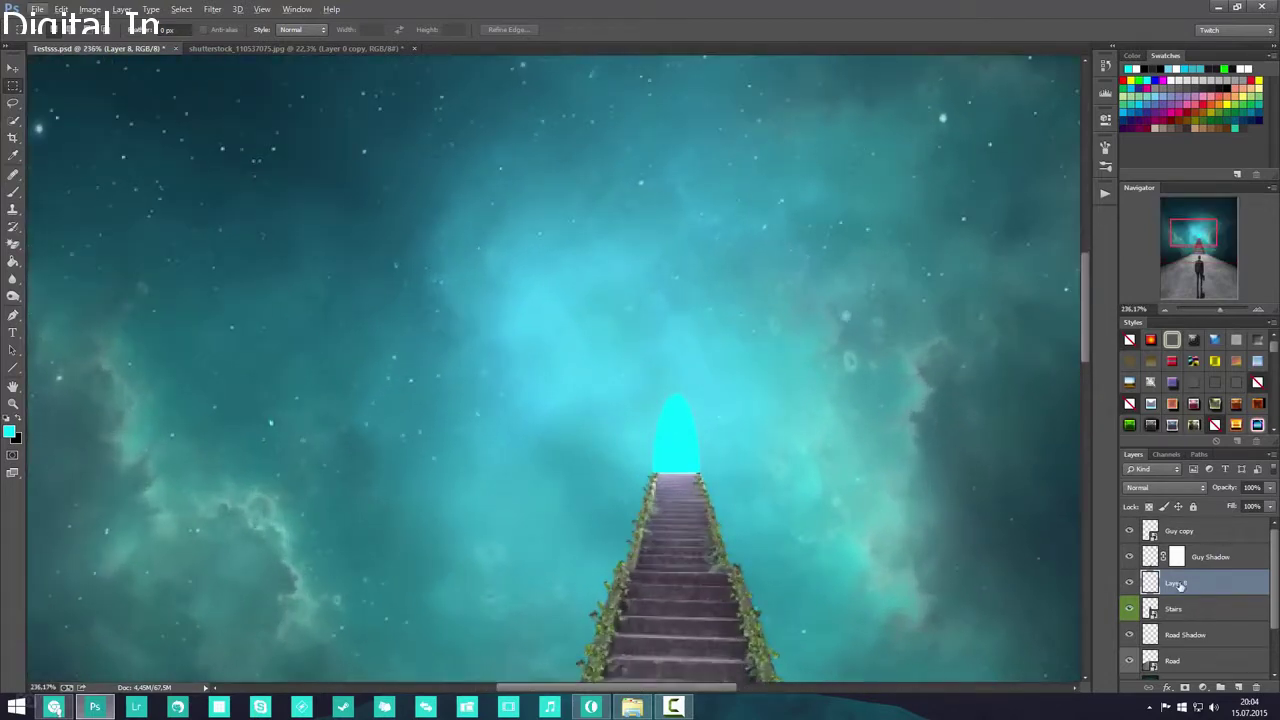
double_click(1178, 583)
text(Portal)
key(Return)
- Duplicate the Portal layer and soften the copy into a glow with a Gaussian Blur
key(ctrl+j)
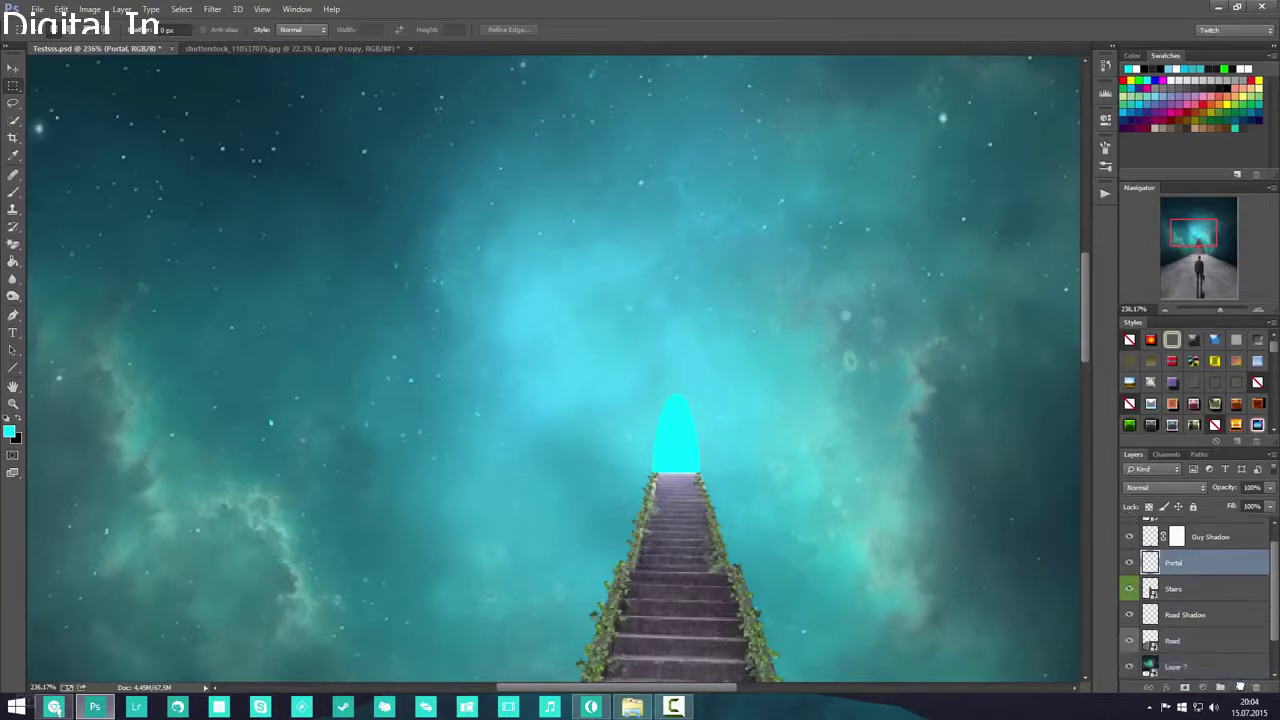
click(212, 9)
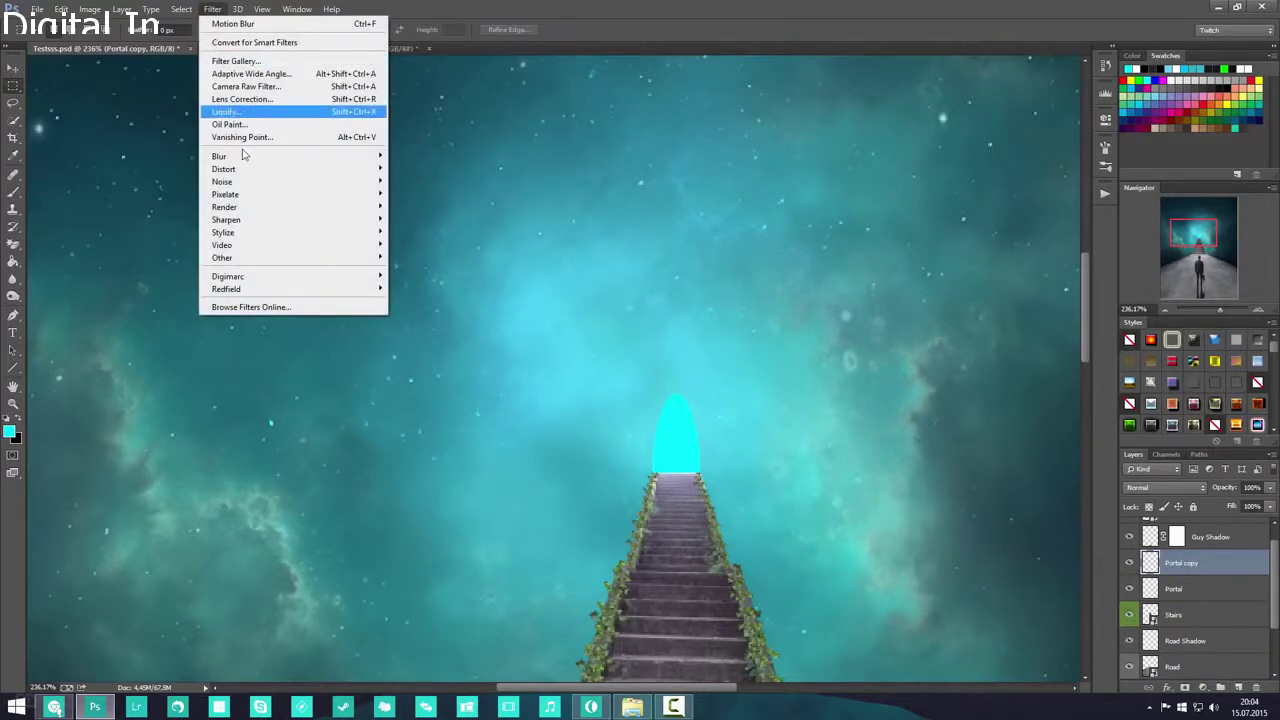
mouse_move(248, 157)
click(428, 250)
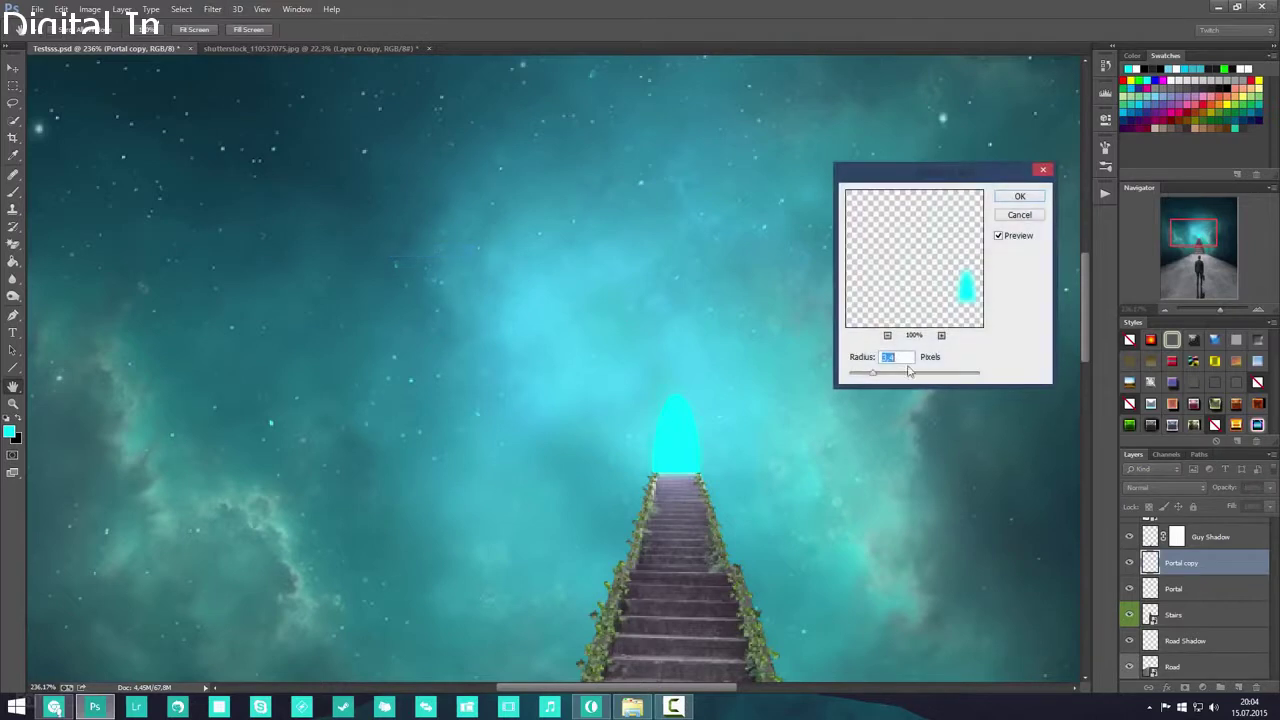
drag(911, 373, 885, 378)
click(901, 375)
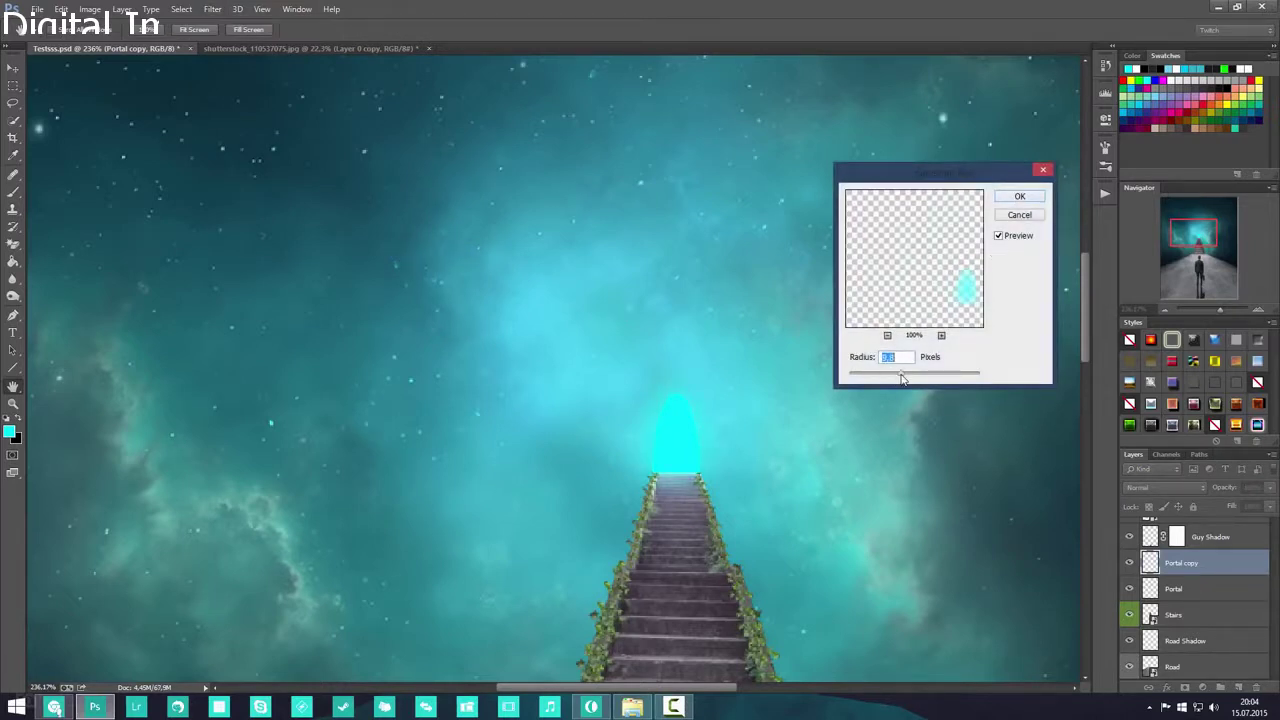
click(1039, 197)
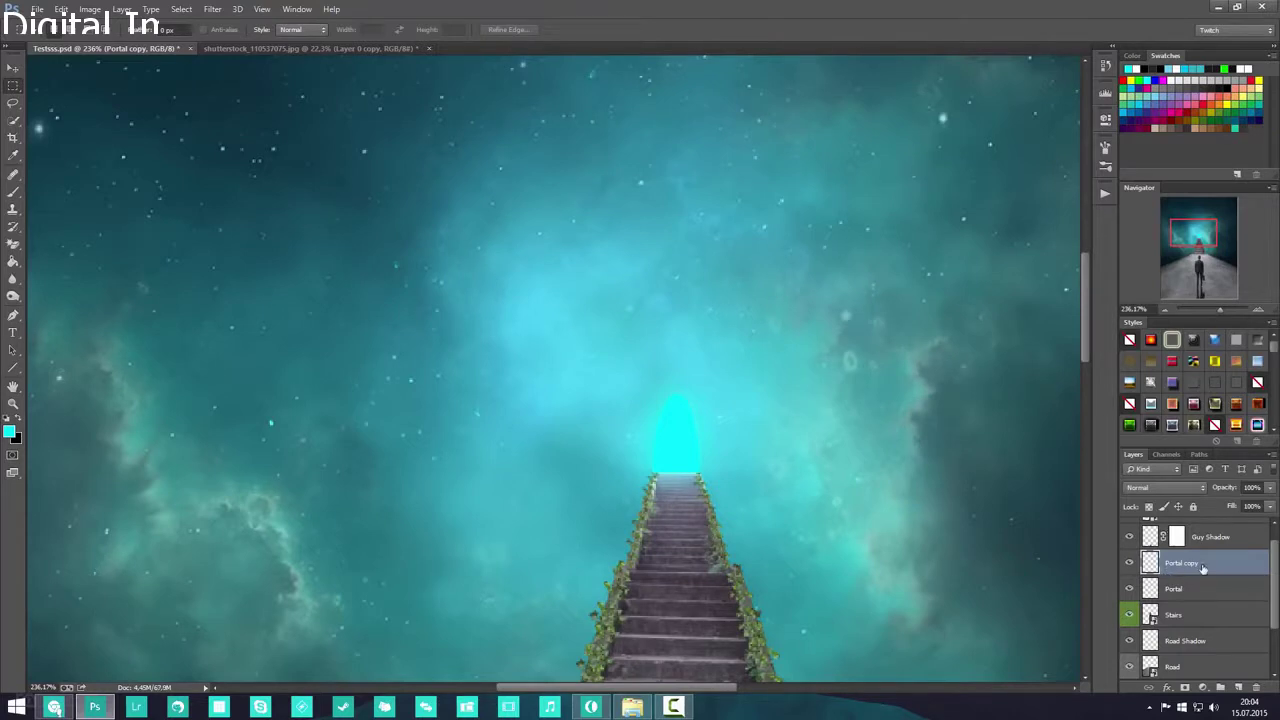
- Duplicate the blurred Portal copy and apply a vertical 90° Motion Blur with an increased distance to the duplicate
drag(1203, 567, 1238, 688)
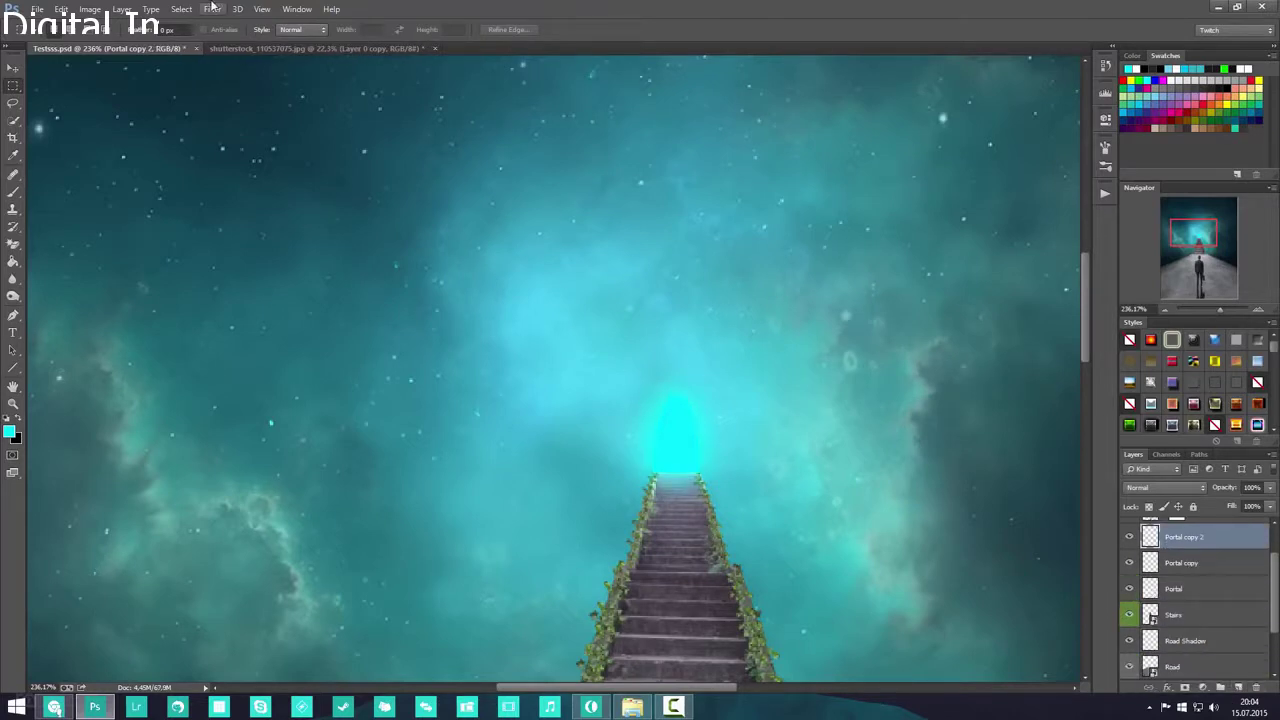
click(212, 9)
mouse_move(262, 158)
click(428, 274)
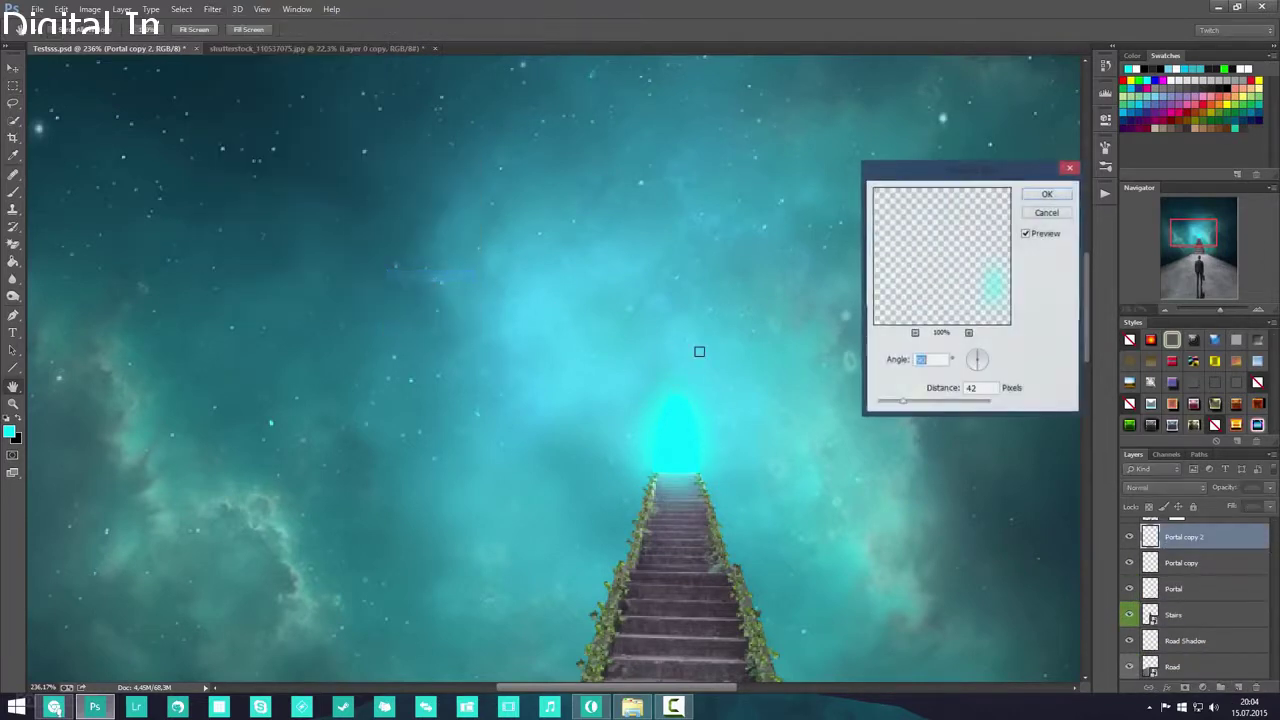
drag(903, 401, 934, 406)
click(1045, 196)
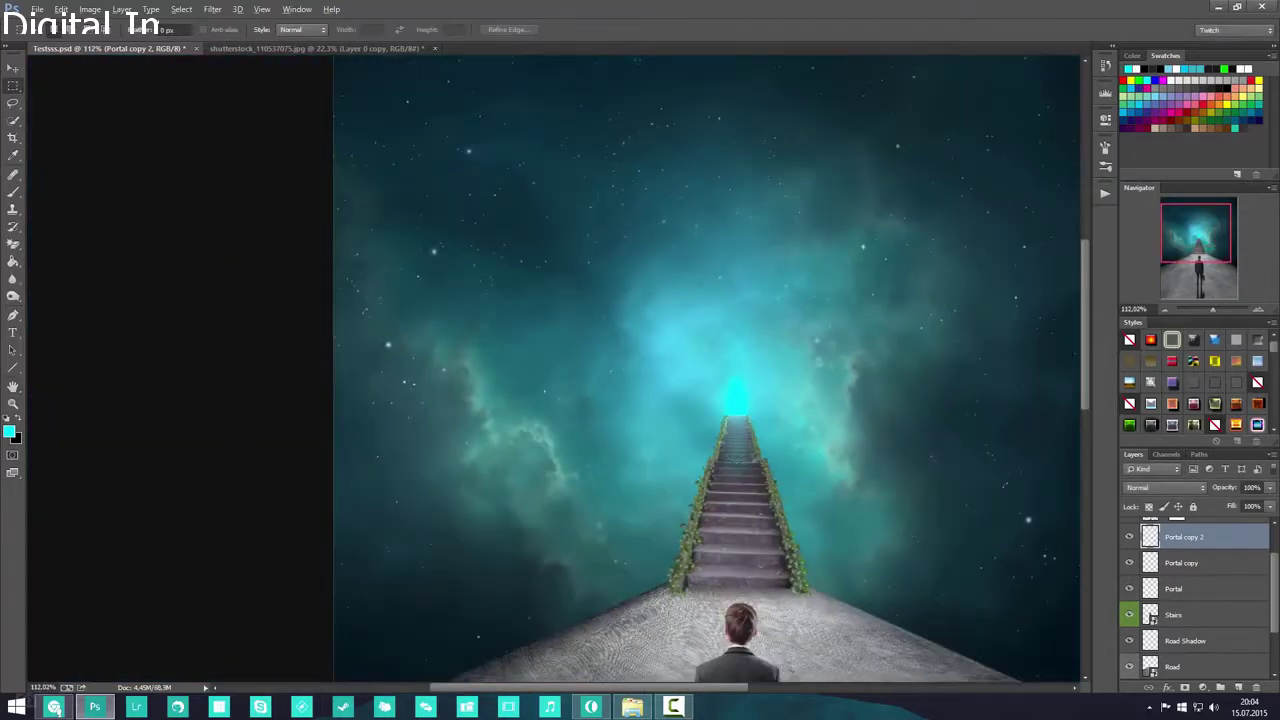
- Try Color Dodge on the Portal copy layer and set its blend mode to Linear Dodge (Add)
scroll(893, 588, up, 4)
scroll(893, 588, down, 7)
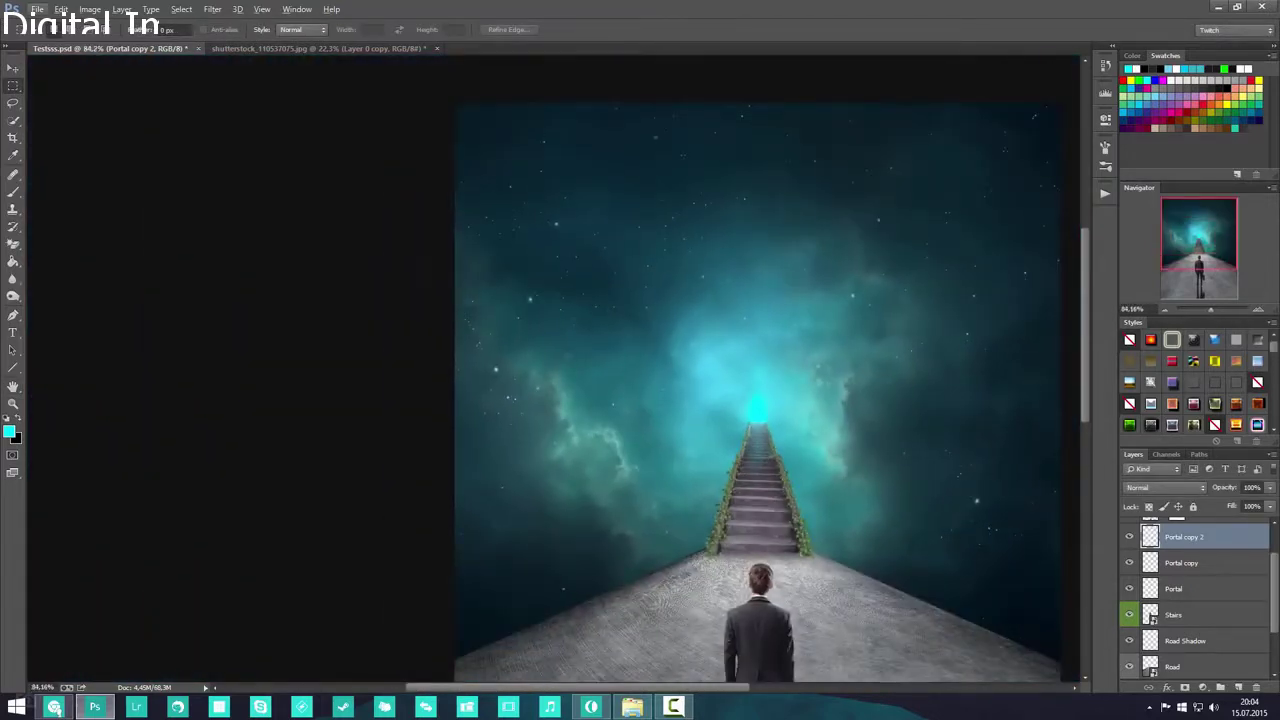
scroll(836, 498, up, 4)
click(1217, 560)
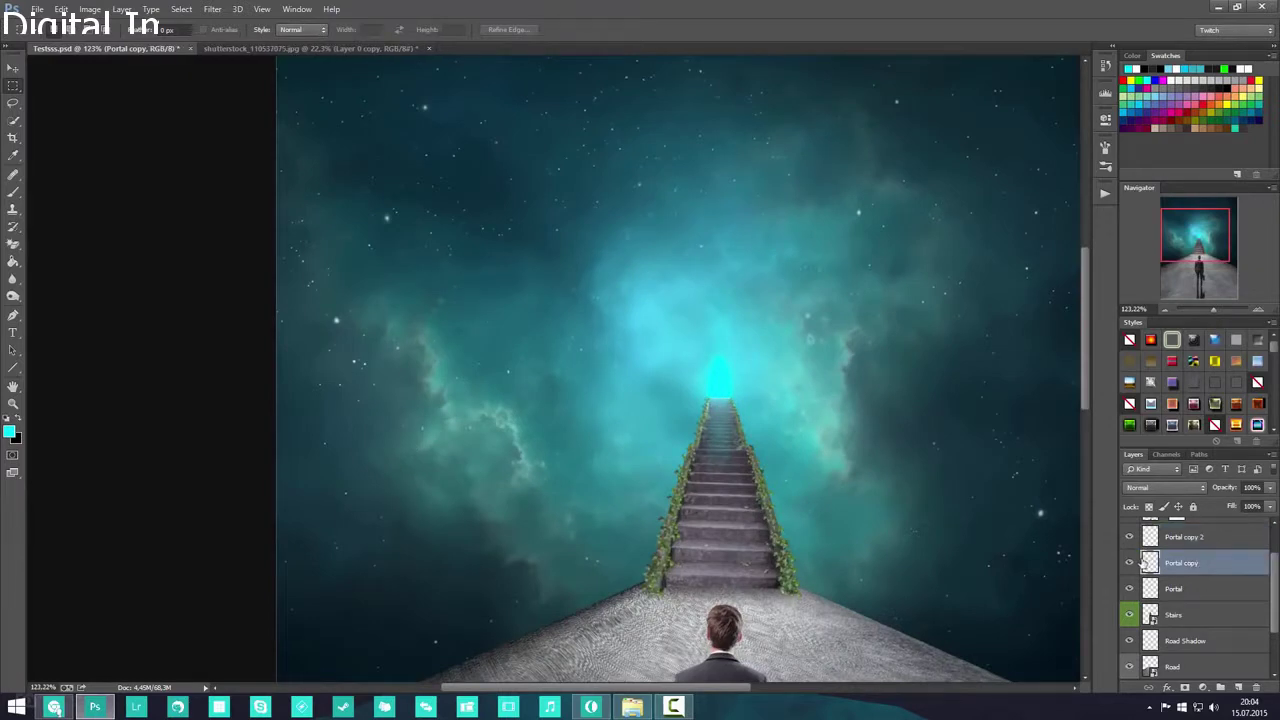
click(1157, 490)
click(1157, 492)
click(1172, 494)
click(1130, 266)
click(1165, 492)
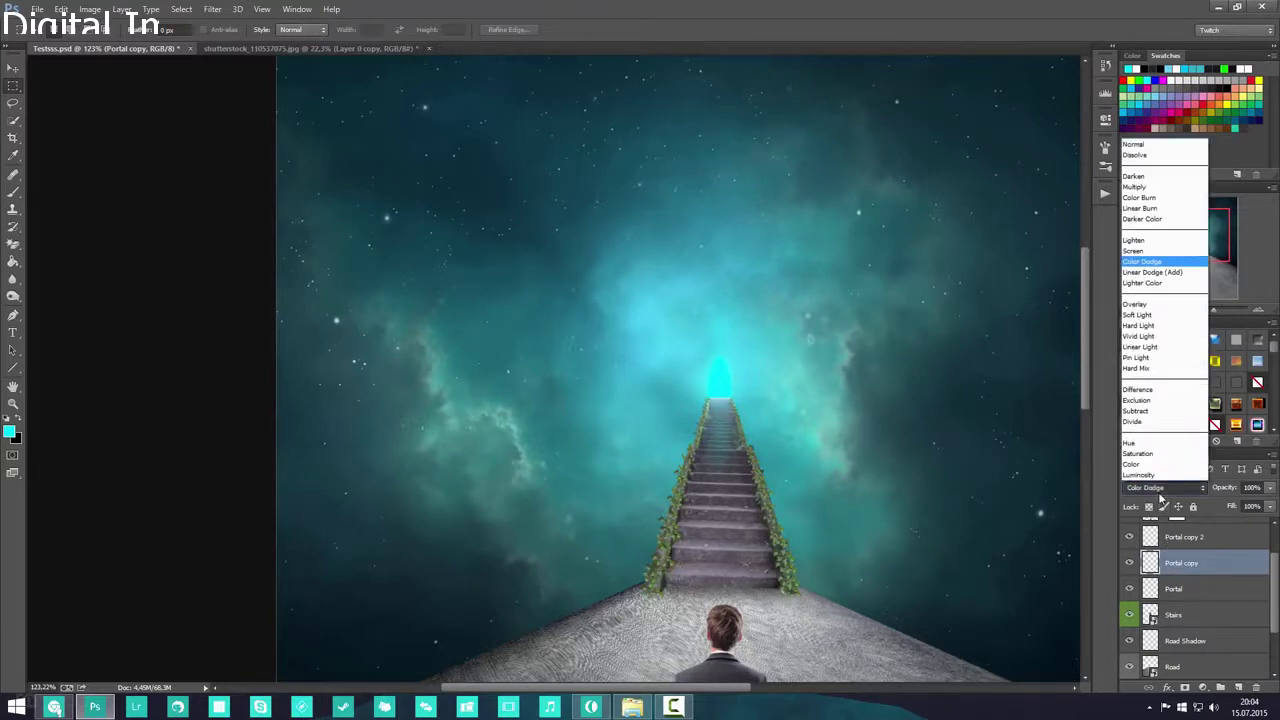
click(1153, 272)
- Try Color Dodge and Screen on the Portal copy 2 layer and set its blend mode to Overlay
click(1178, 539)
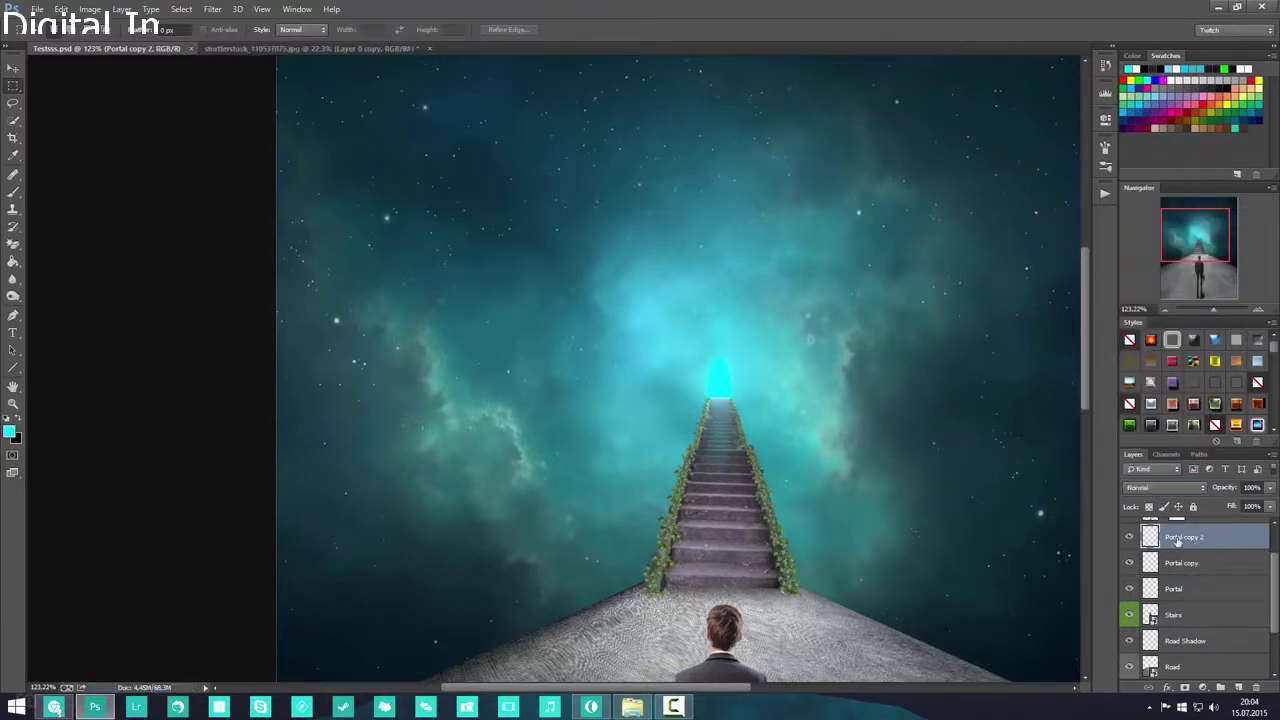
click(1165, 487)
click(1151, 263)
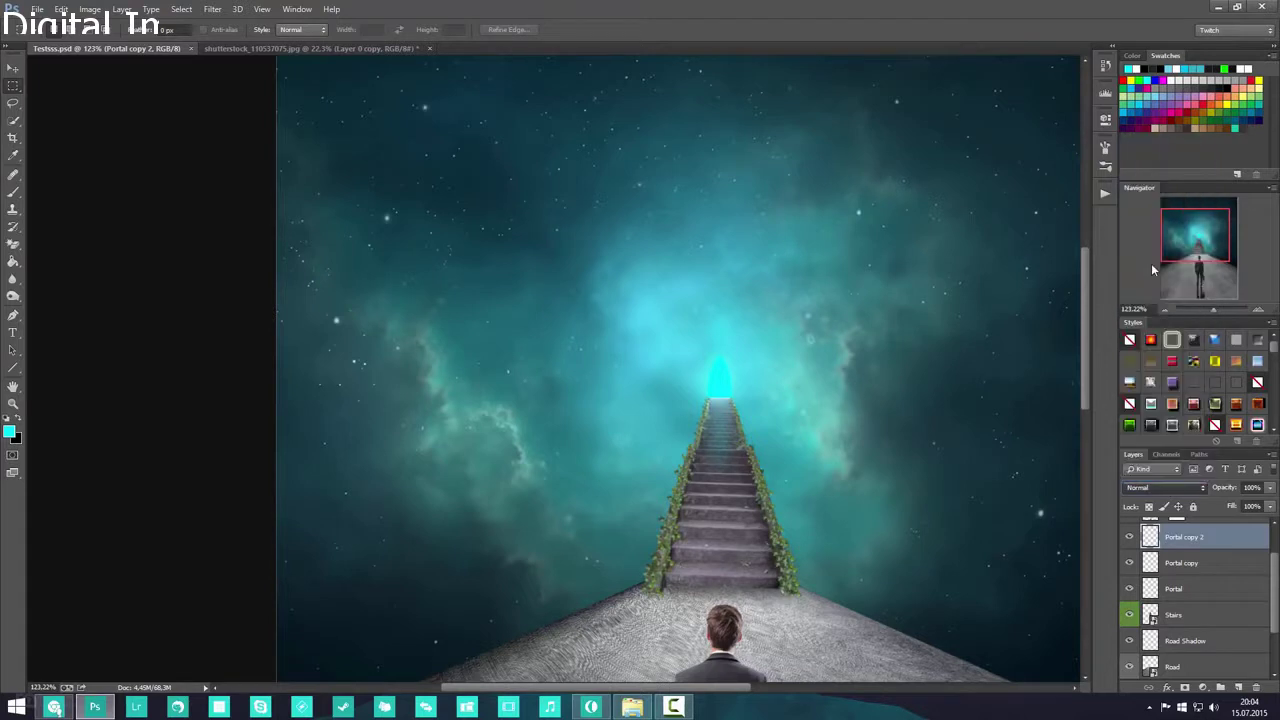
click(1149, 495)
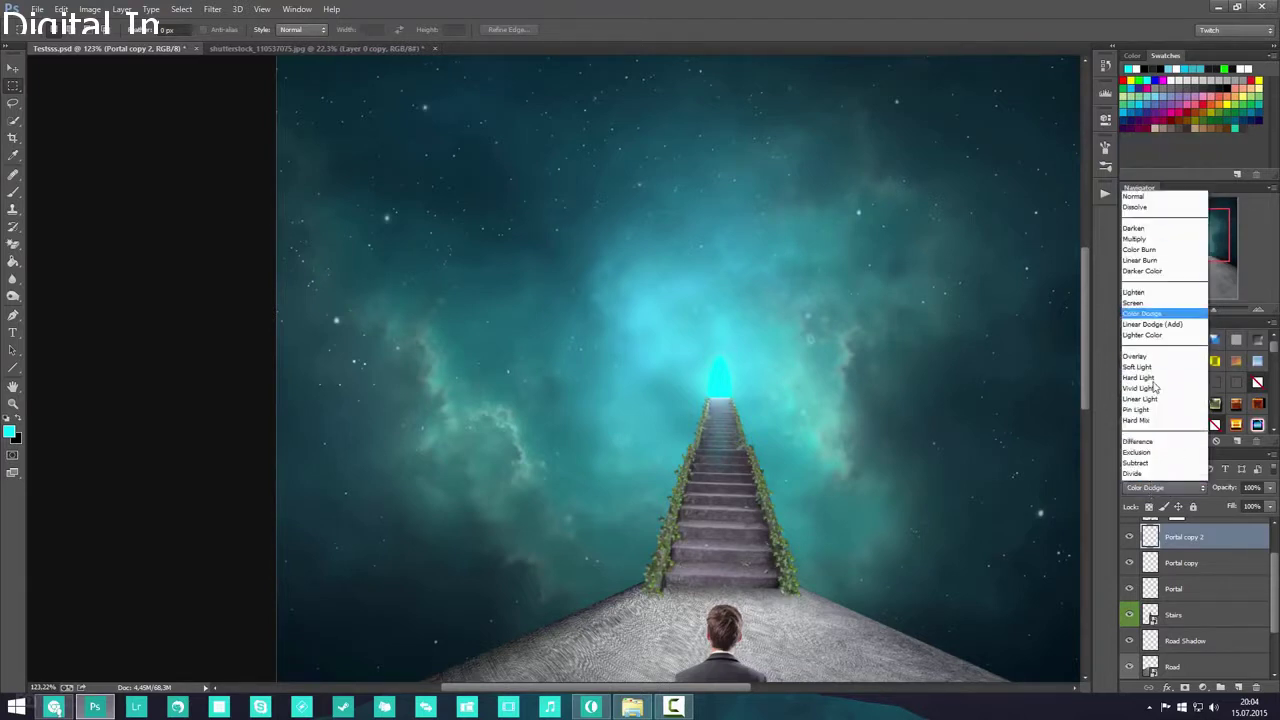
click(1150, 251)
key(shift+minus)
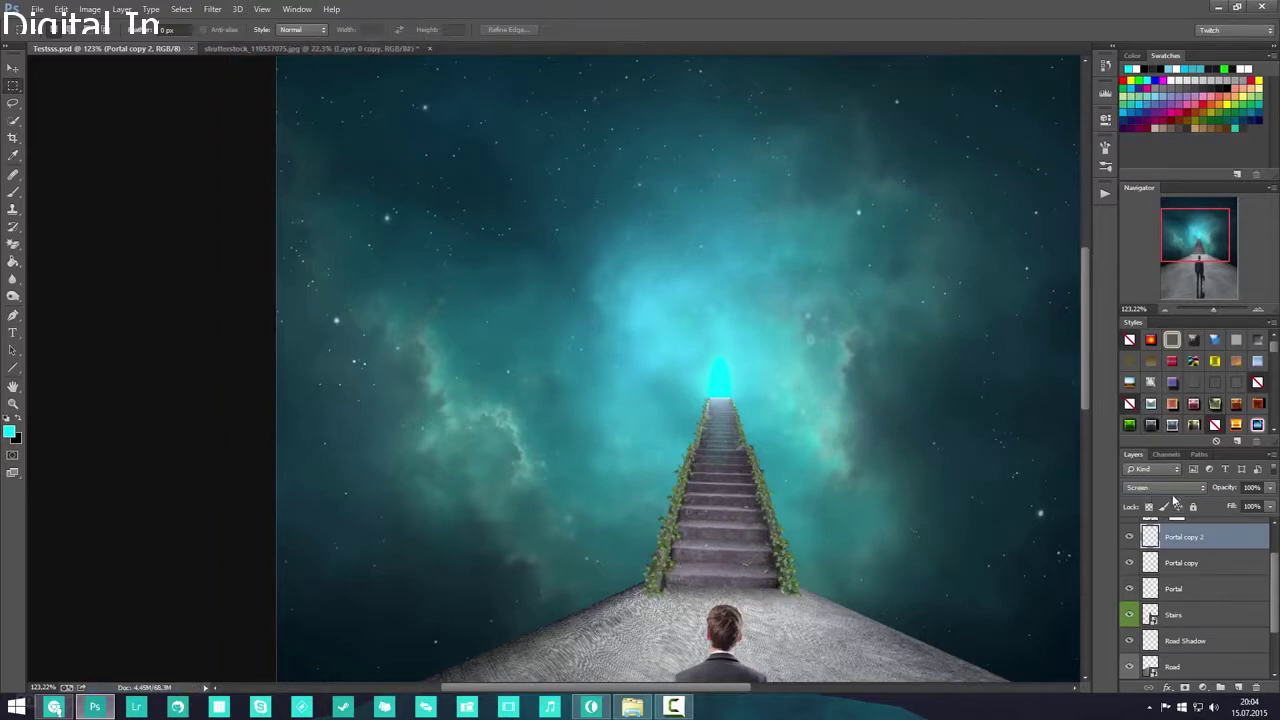
click(1163, 488)
click(1158, 304)
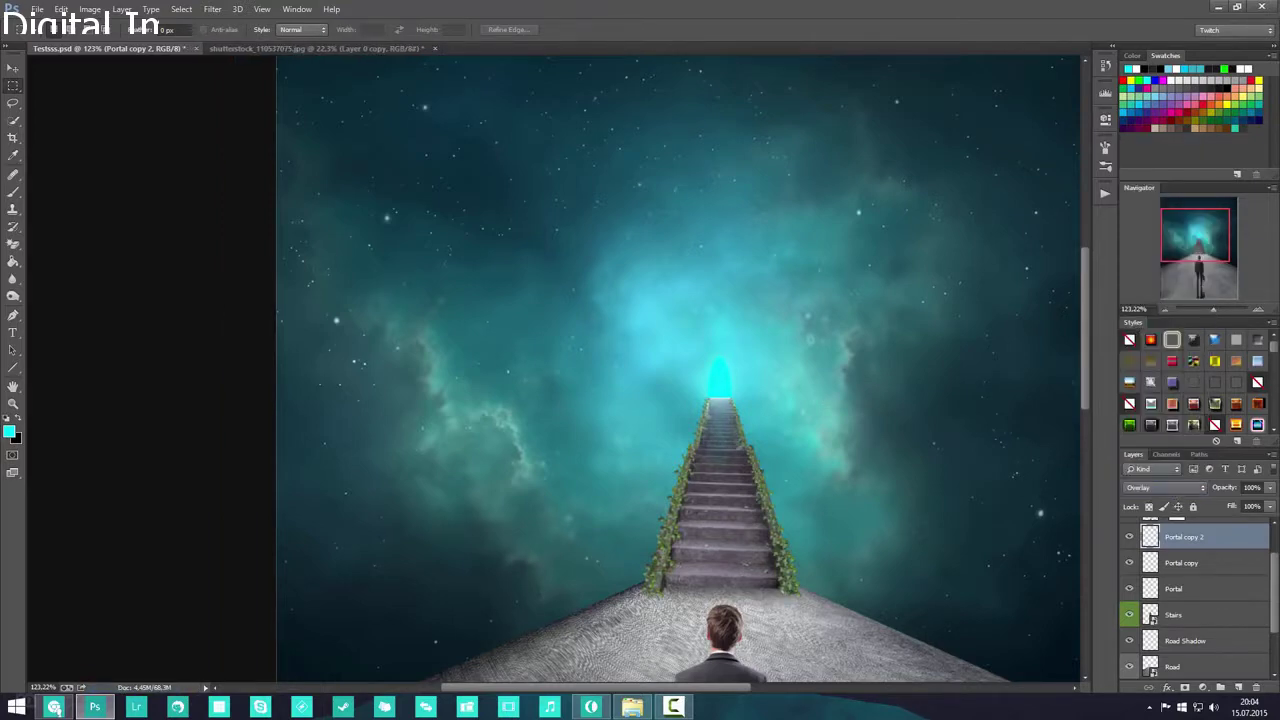
- Save the document and examine the portal glow at the top of the stairs up close and in the full composition
key(ctrl+s)
scroll(752, 467, up, 11)
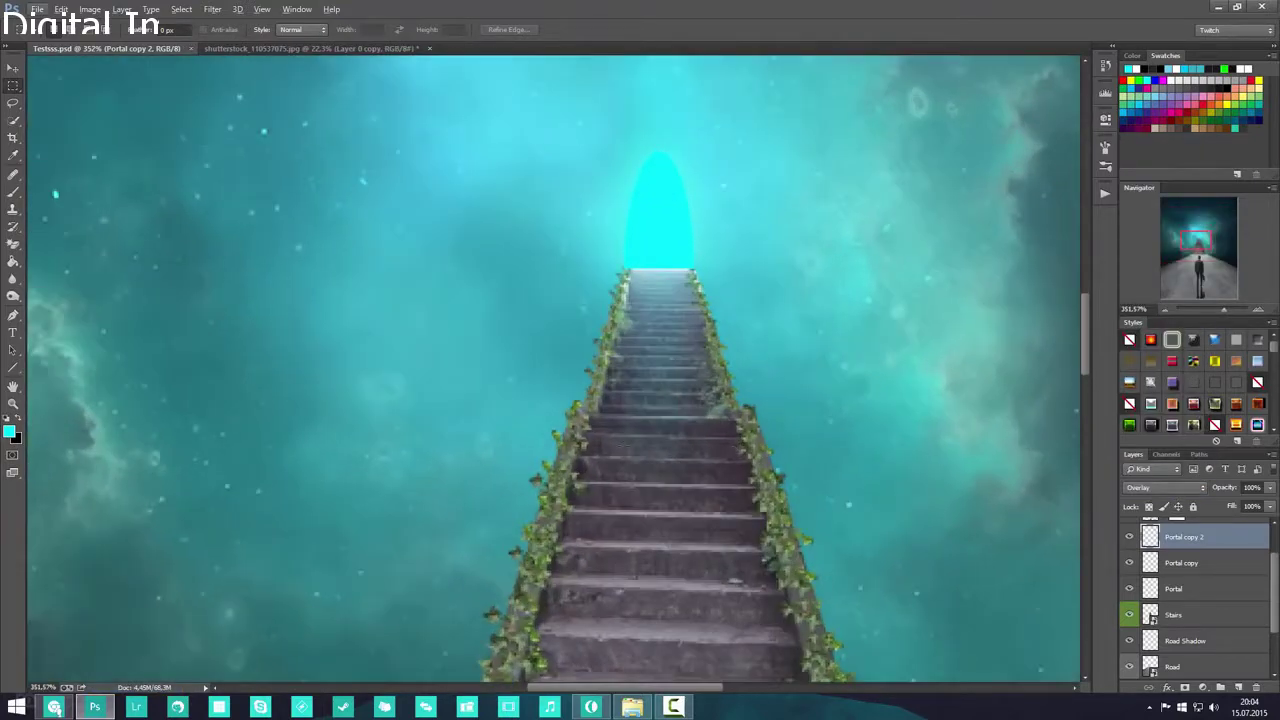
scroll(603, 424, up, 3)
scroll(698, 453, down, 7)
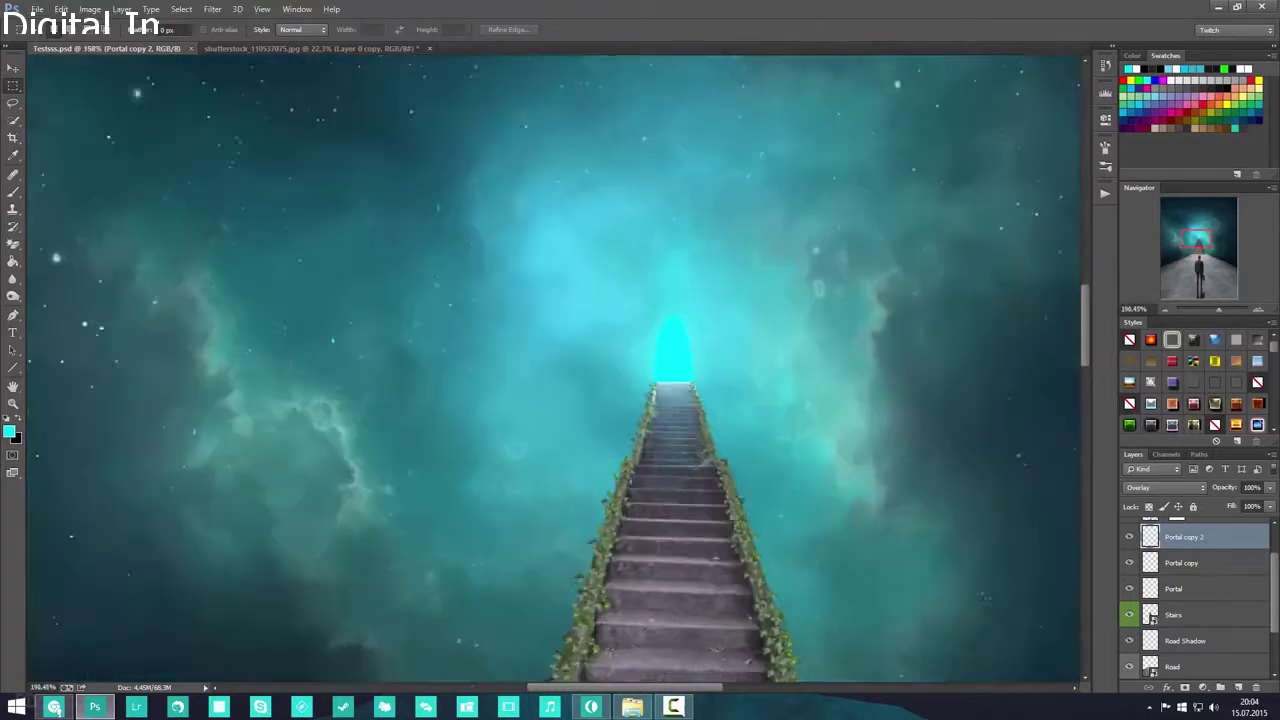
scroll(694, 468, up, 5)
scroll(680, 440, down, 4)
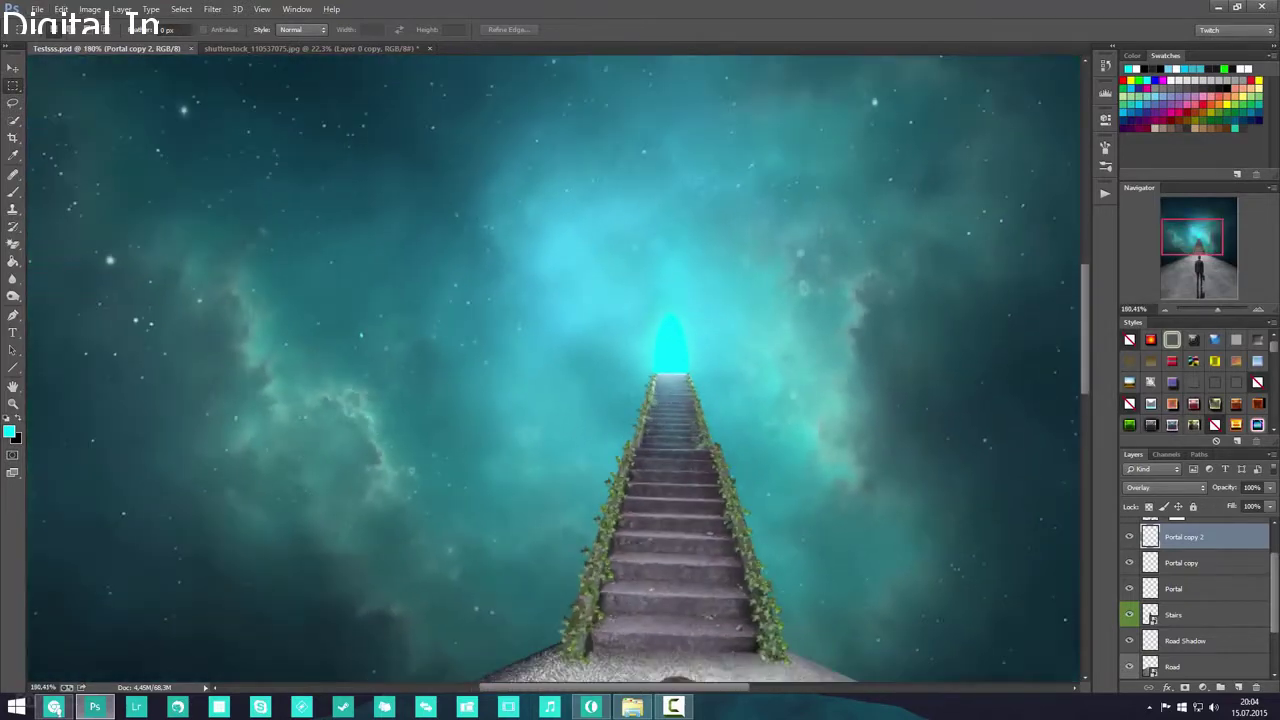
scroll(490, 448, down, 5)
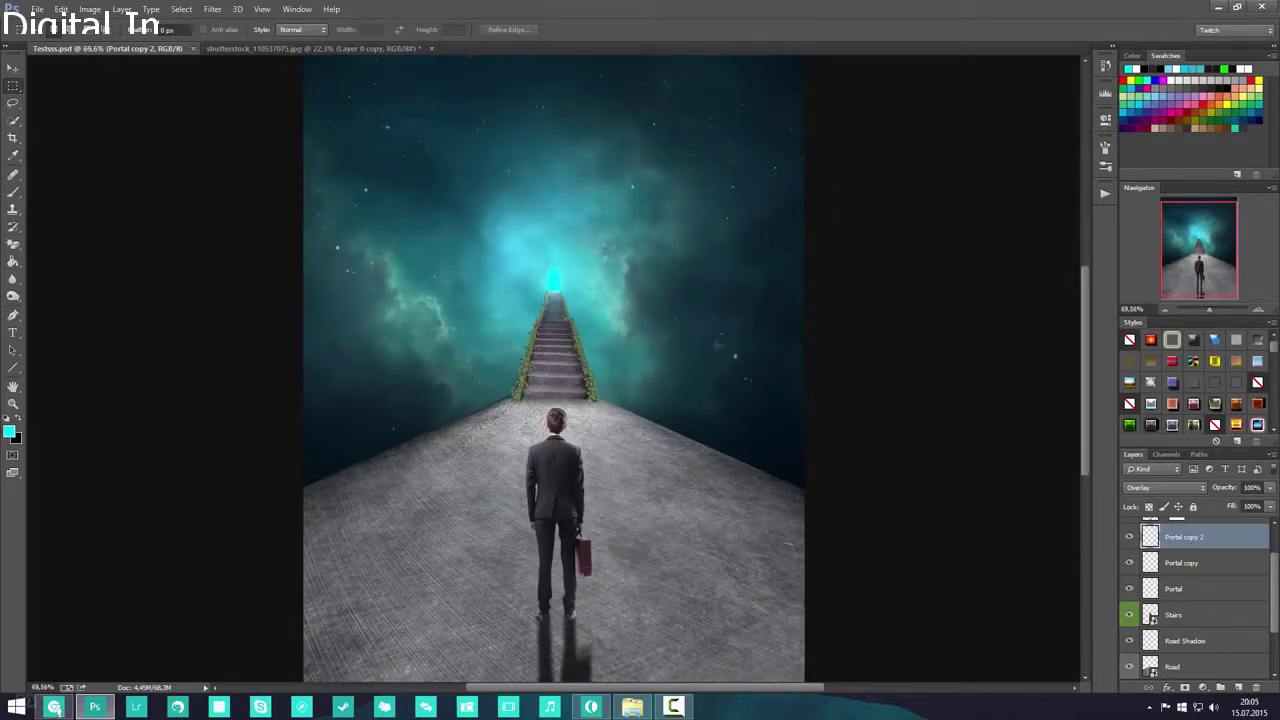
scroll(620, 364, down, 2)
scroll(620, 364, up, 1)
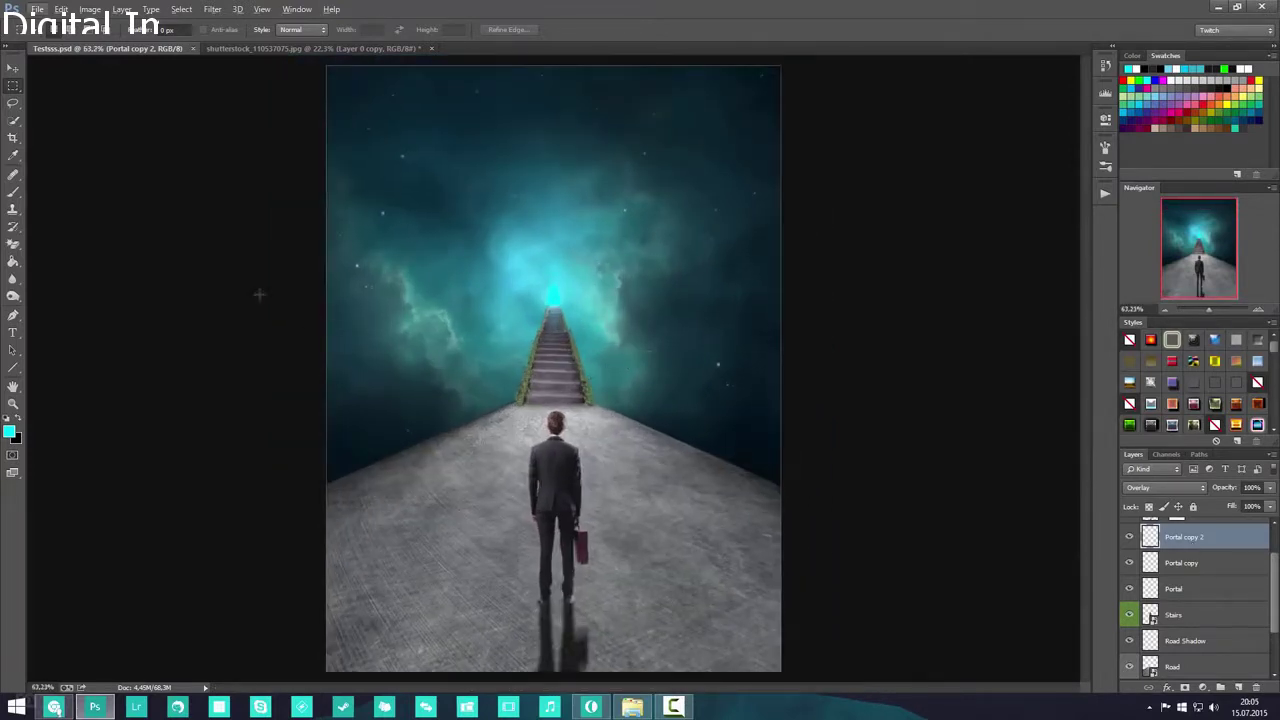
- Rename the nebula sky layer below the Road layer to BG
scroll(1231, 582, down, 3)
click(1187, 626)
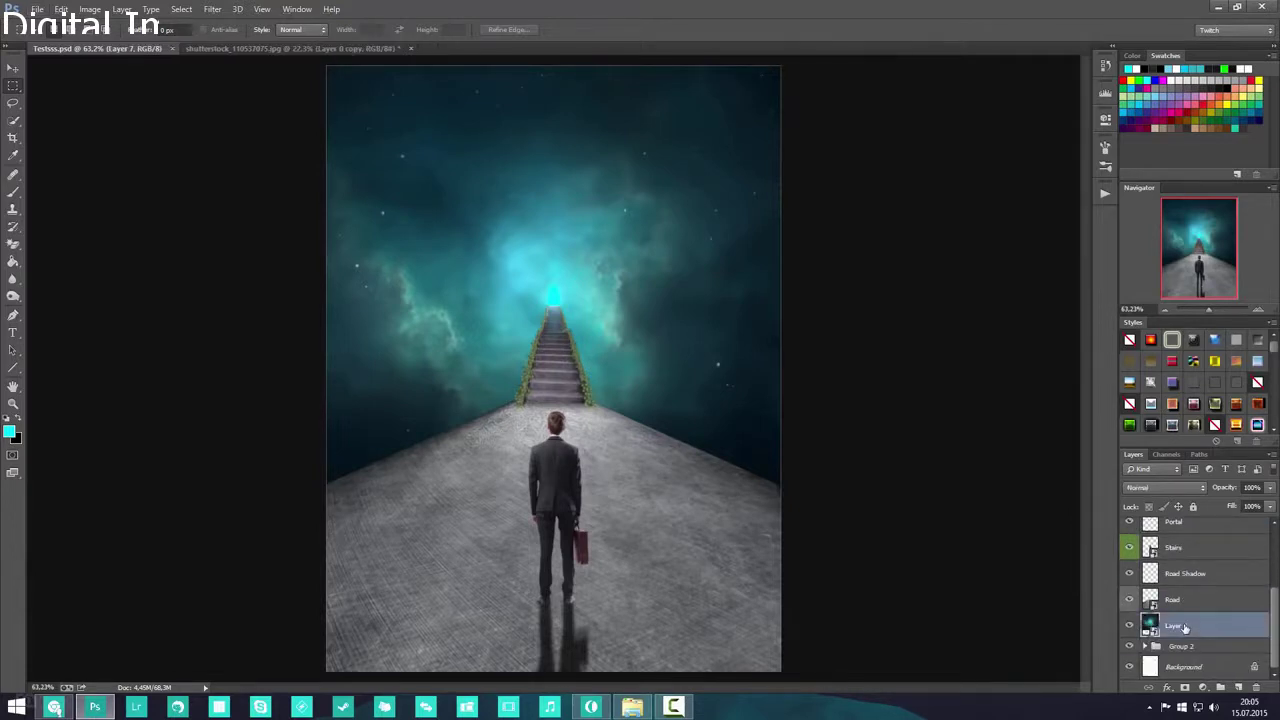
double_click(1176, 626)
text(BG)
key(Return)
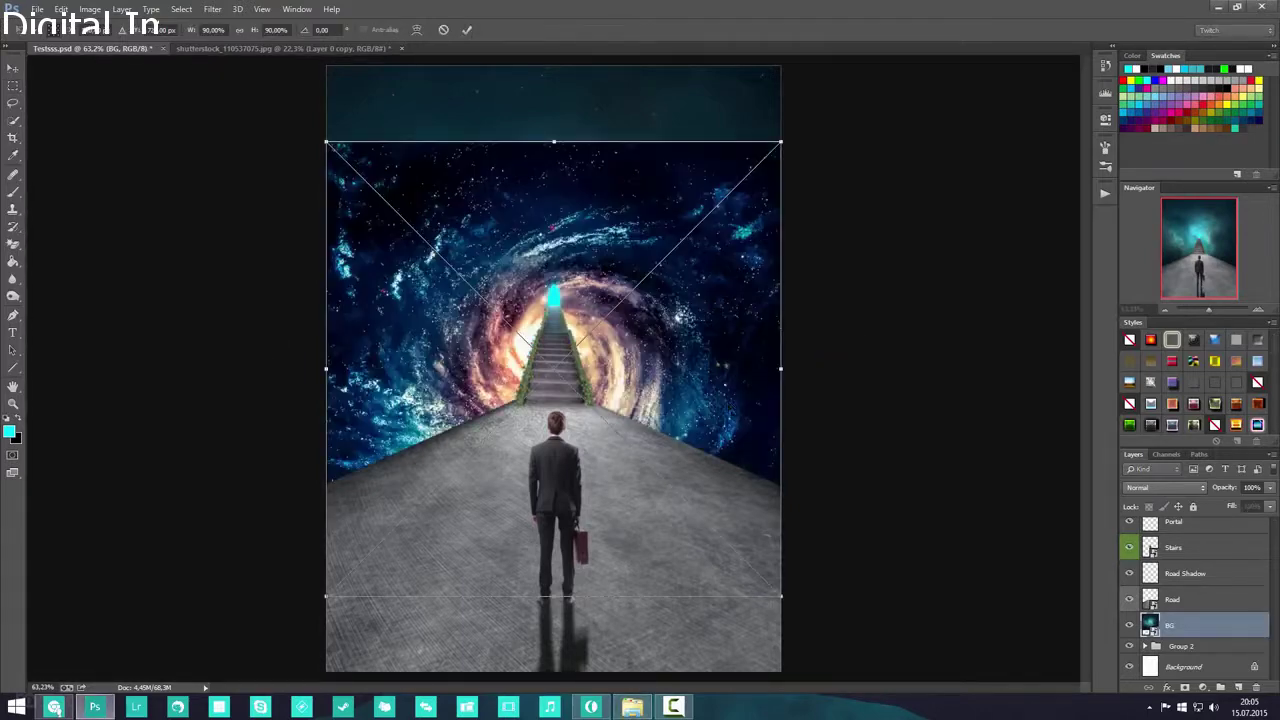
- Move the placed spiral galaxy image up behind the staircase and enlarge it to about 95% so it covers the sky
drag(640, 380, 716, 276)
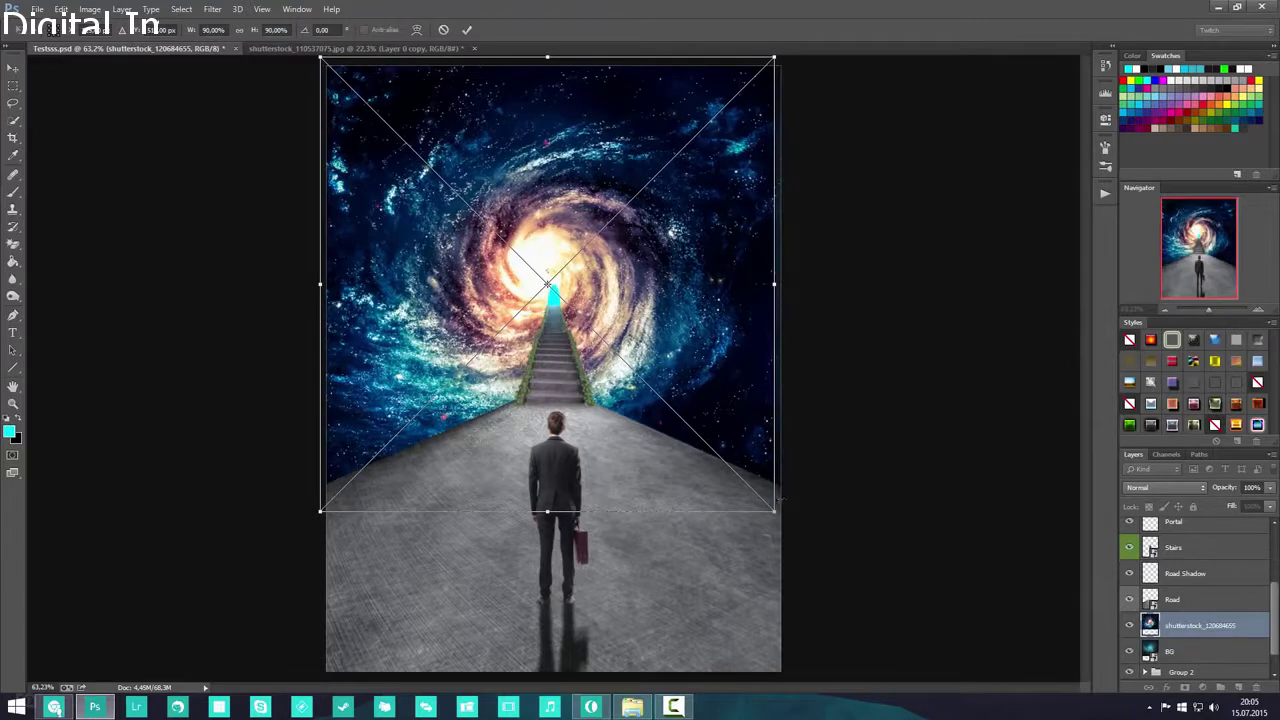
drag(777, 513, 800, 529)
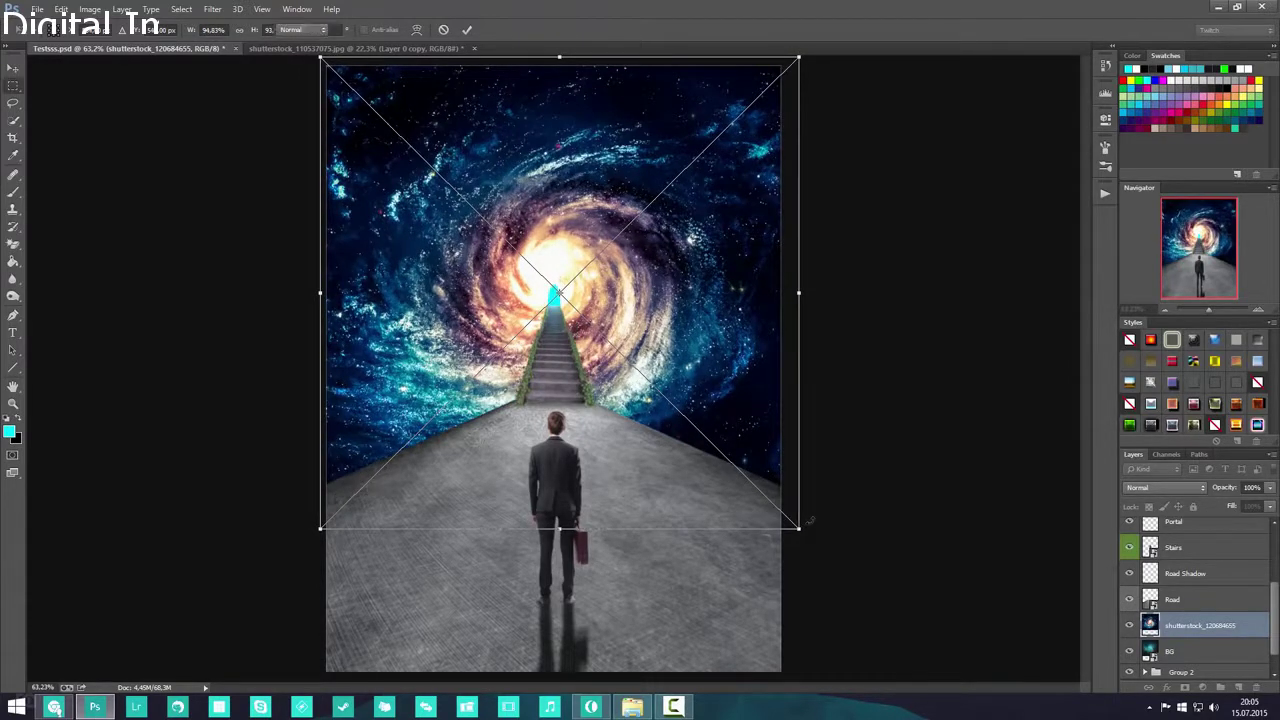
key(Return)
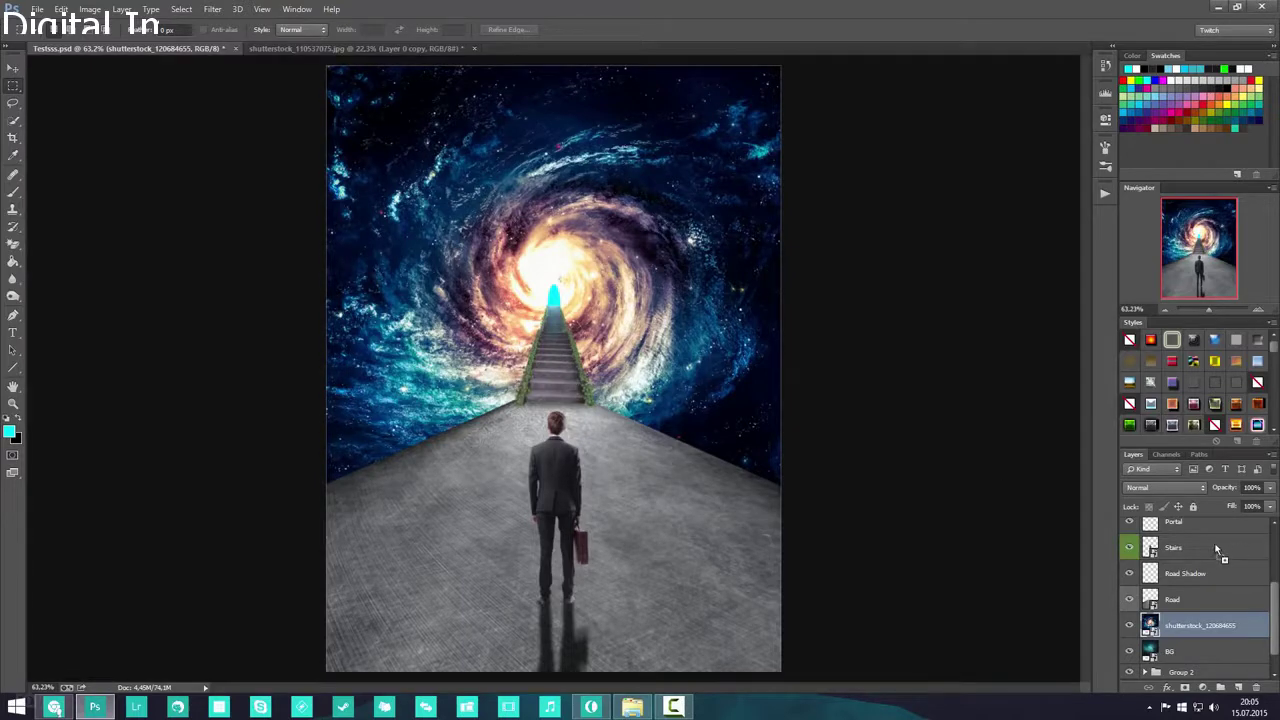
- View the source image of the galaxy smart object and close it again
double_click(1150, 624)
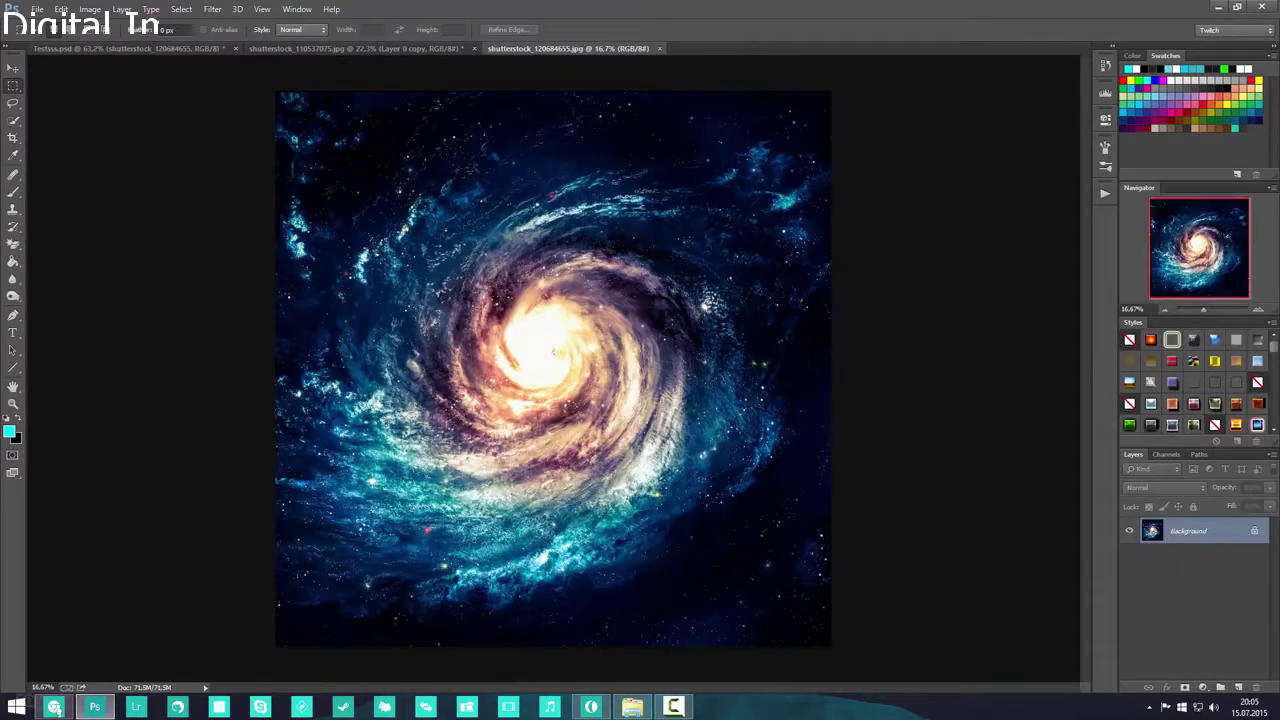
click(658, 48)
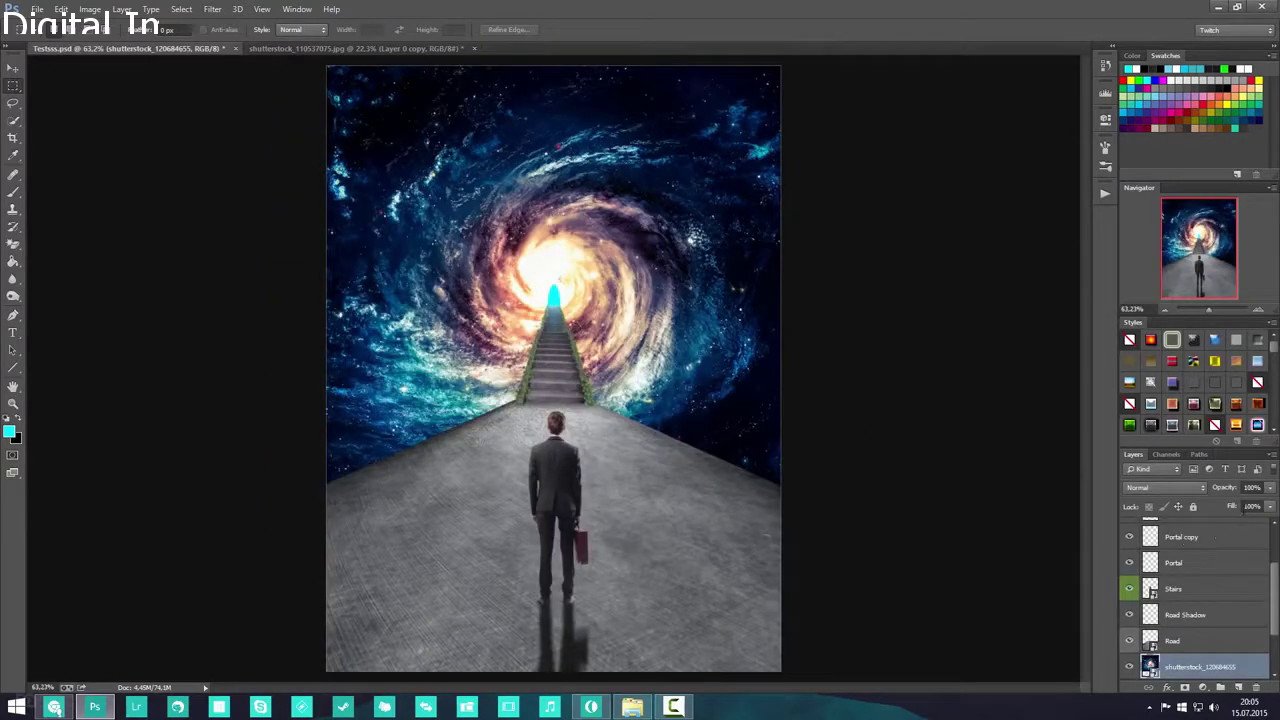
- Blend the galaxy layer into the sky with Overlay mode at 17% opacity and save the document
click(1208, 488)
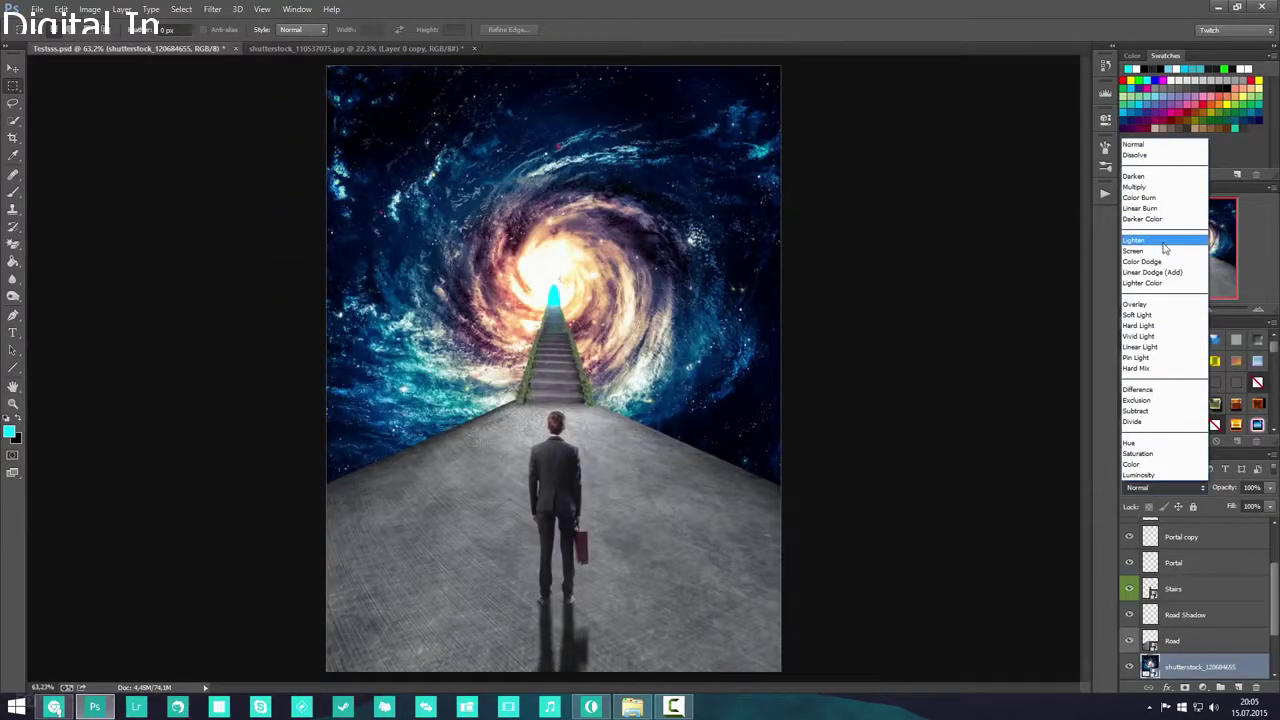
click(1160, 304)
drag(1218, 488, 990, 504)
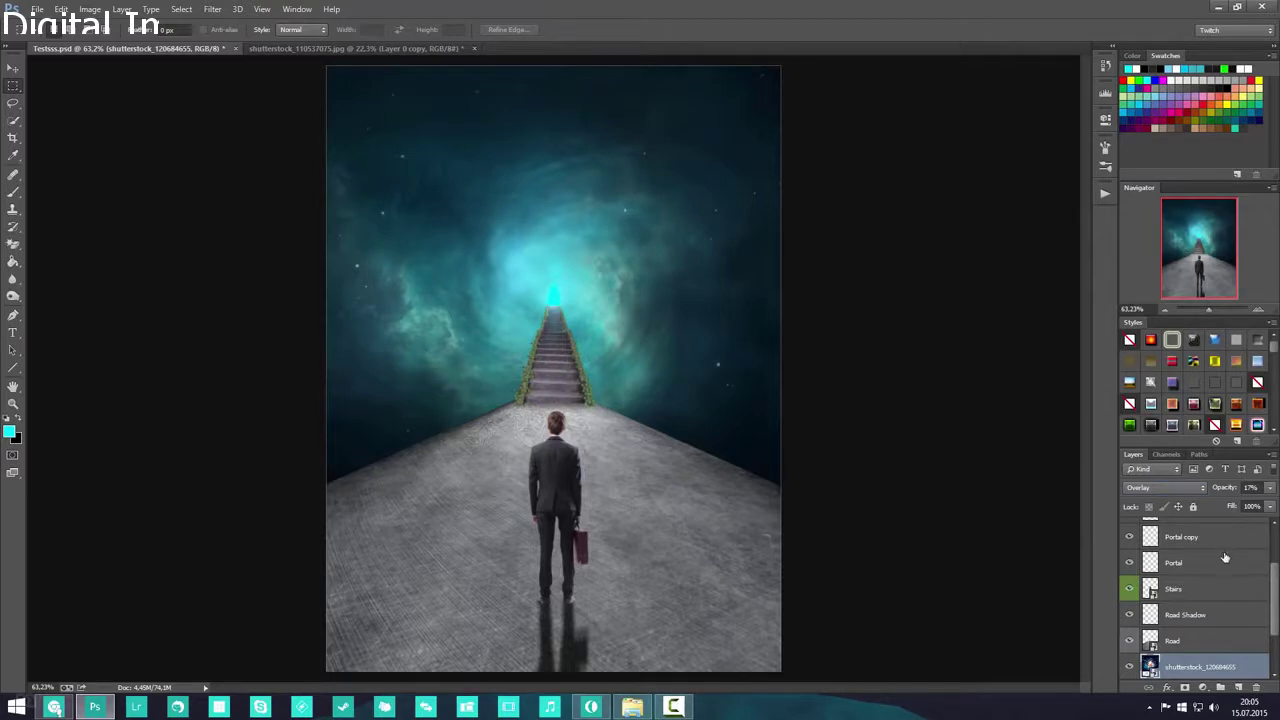
key(ctrl+s)
- Shift the Portal layer slightly down so its base closes the gap above the top stair
scroll(519, 247, up, 7)
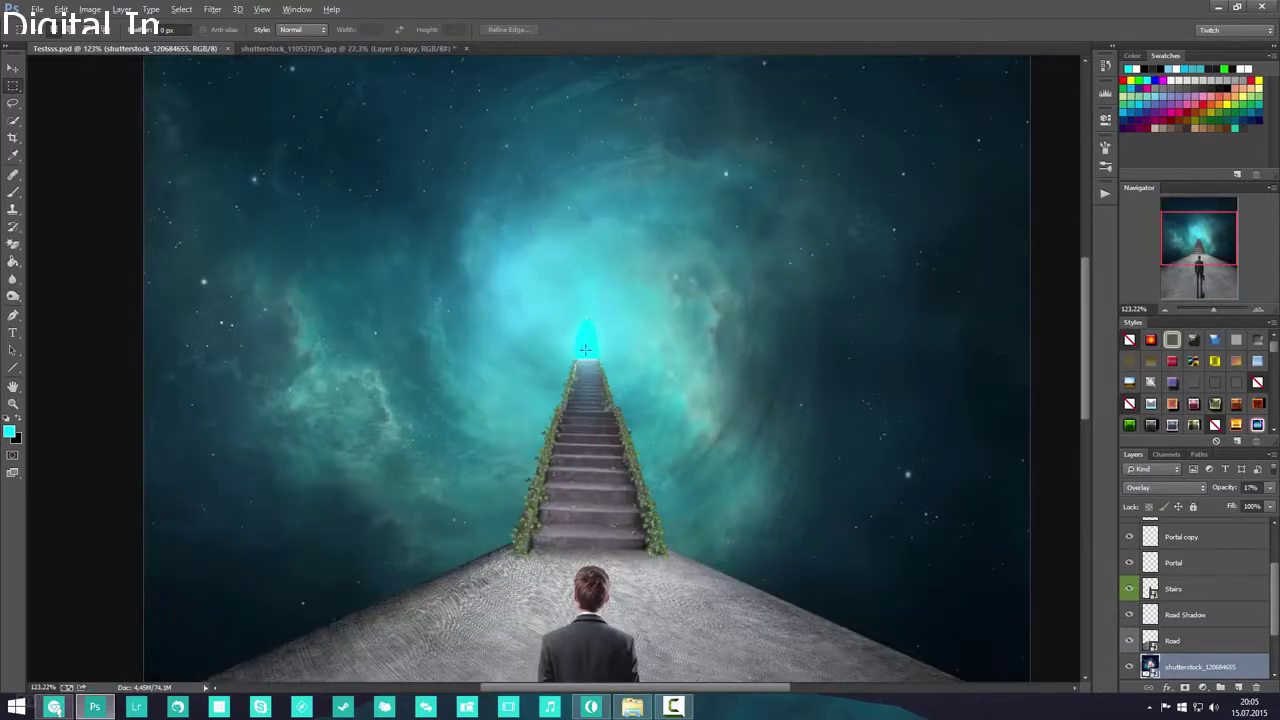
scroll(586, 350, up, 10)
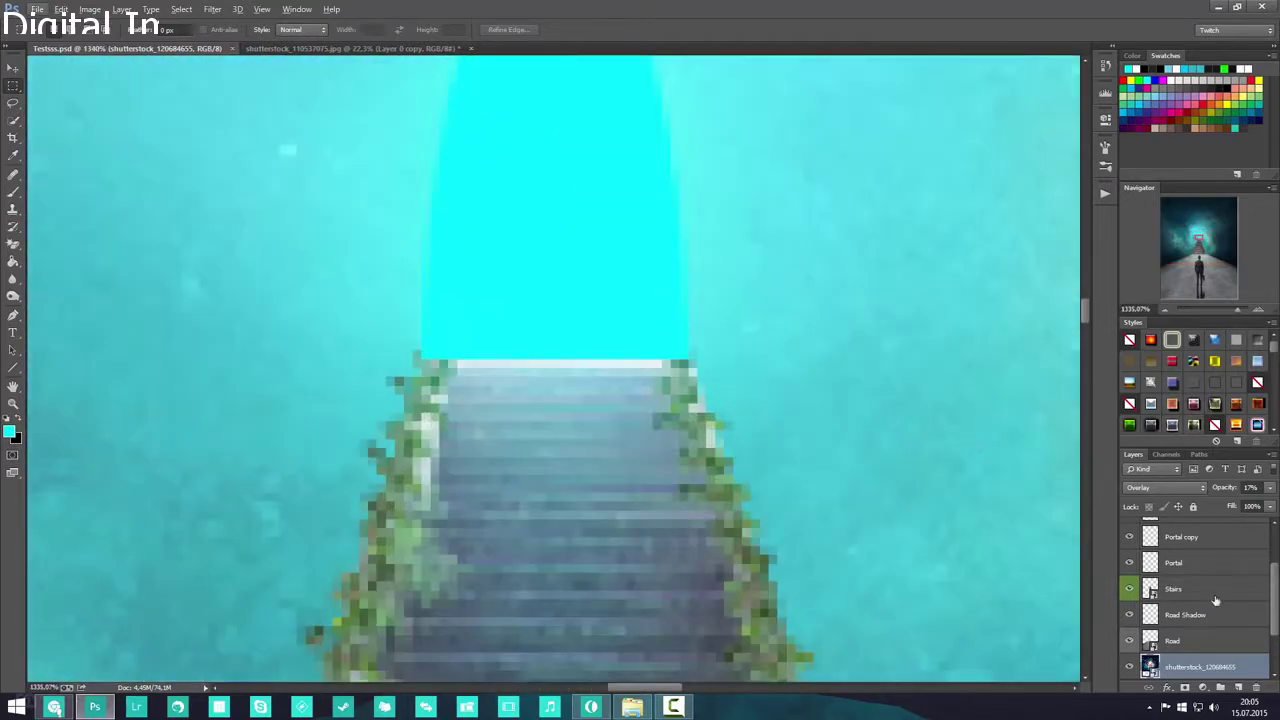
scroll(1200, 585, up, 1)
click(1180, 608)
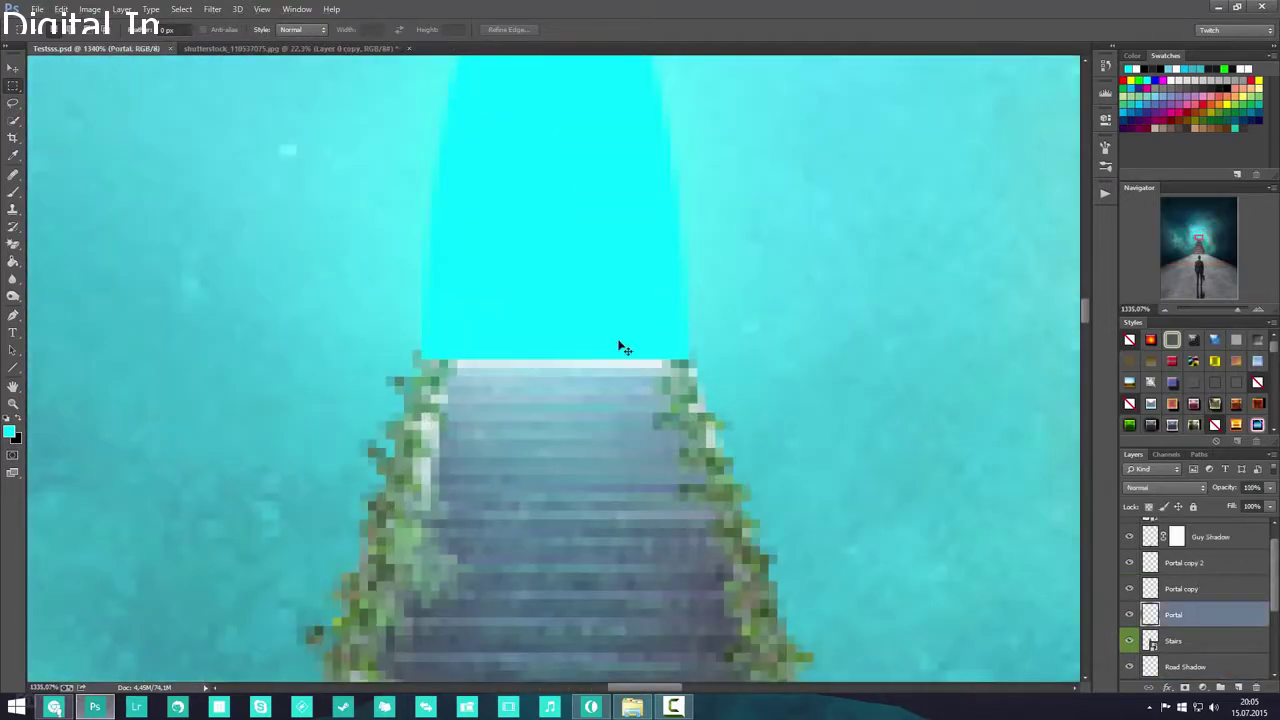
scroll(622, 348, down, 6)
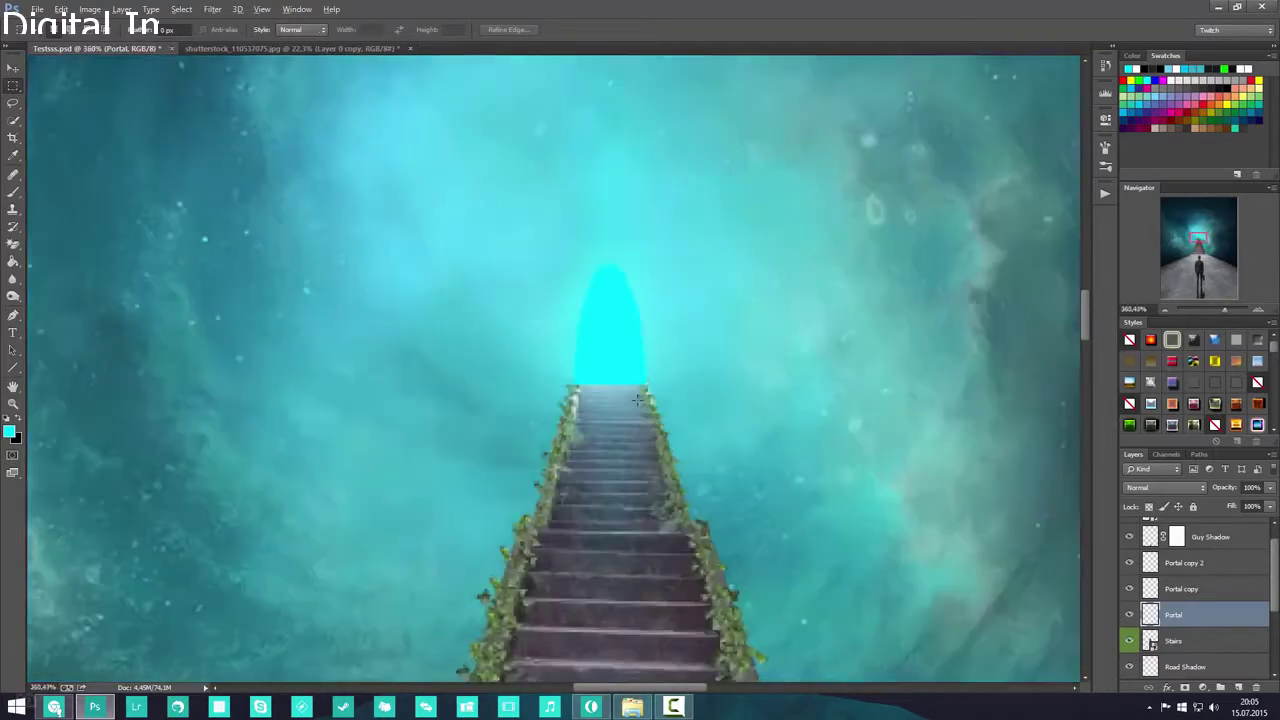
scroll(622, 385, up, 6)
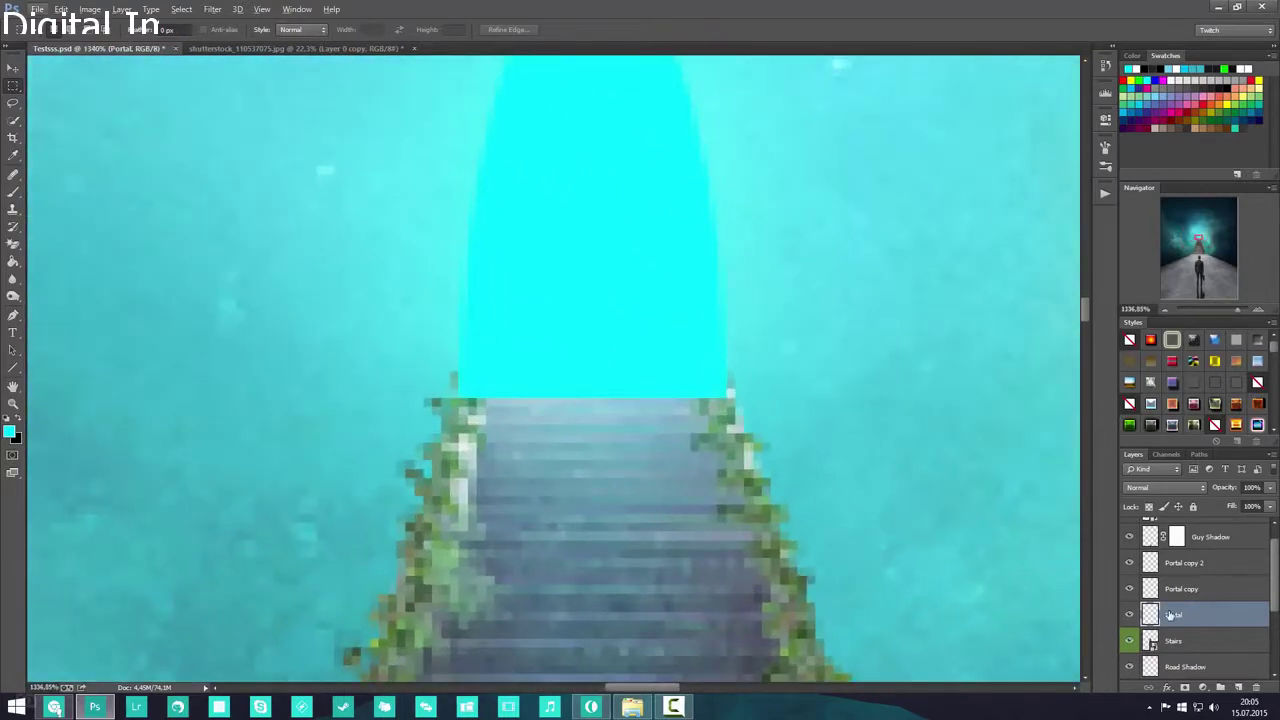
key(e)
right_click(13, 244)
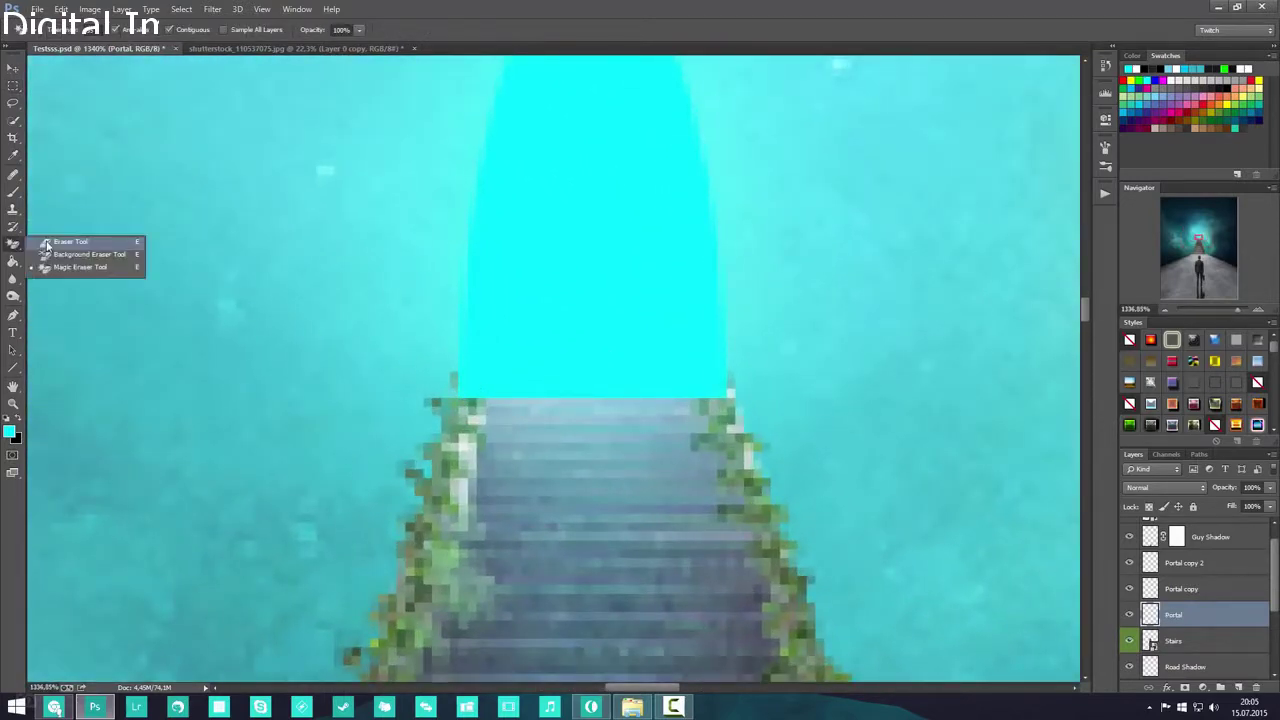
click(45, 241)
right_click(582, 342)
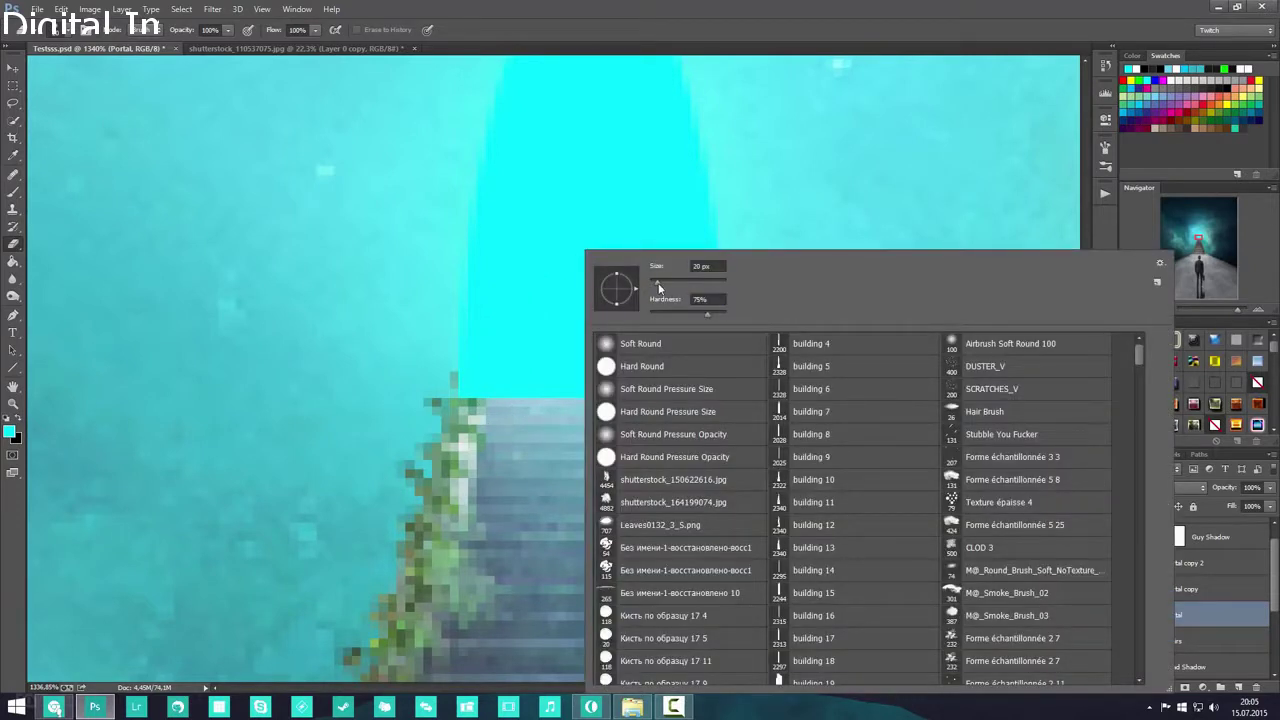
click(1240, 614)
- Add a layer mask to the Portal layer and hide both lower corners over the ivy with a small soft black brush
click(1188, 690)
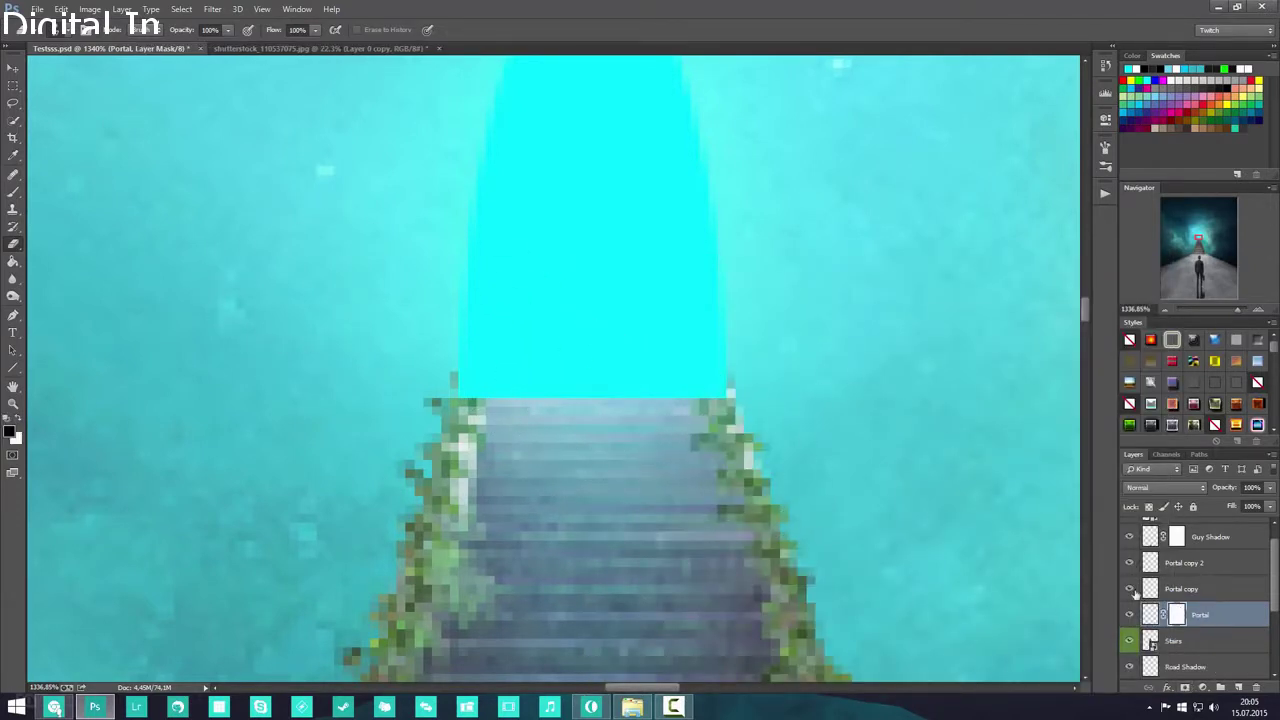
click(13, 191)
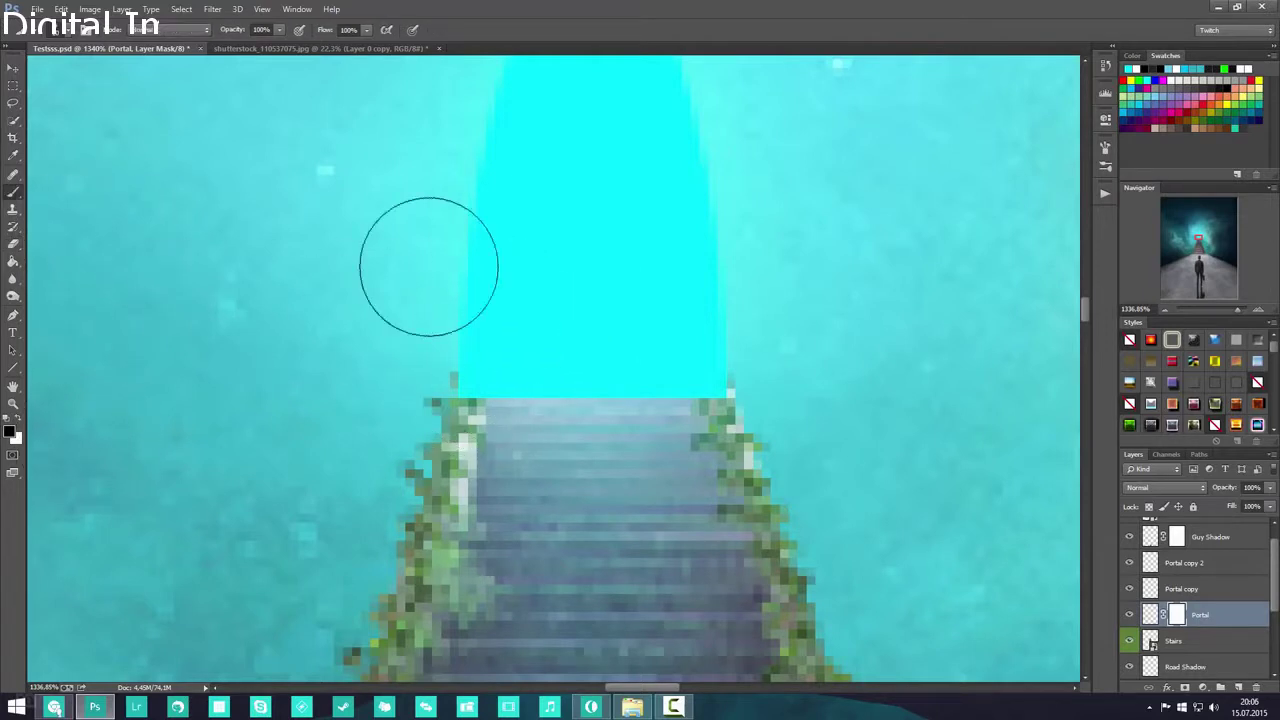
right_click(605, 280)
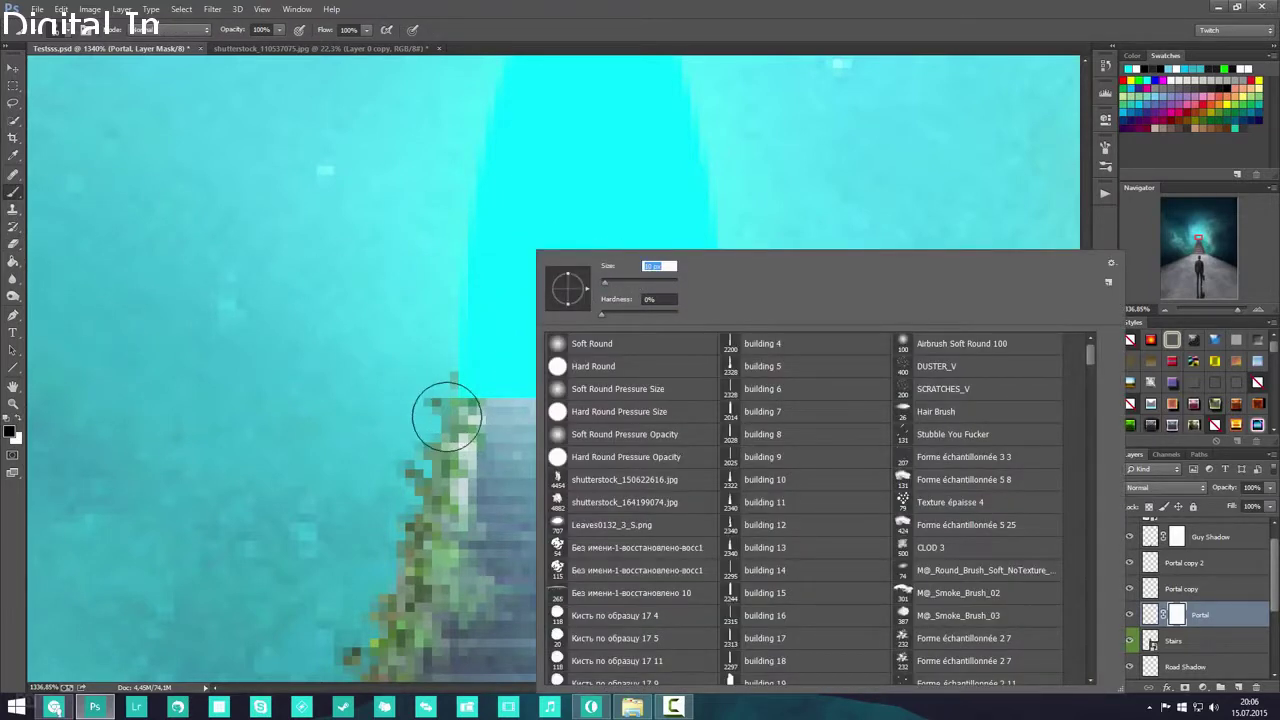
click(447, 410)
click(738, 410)
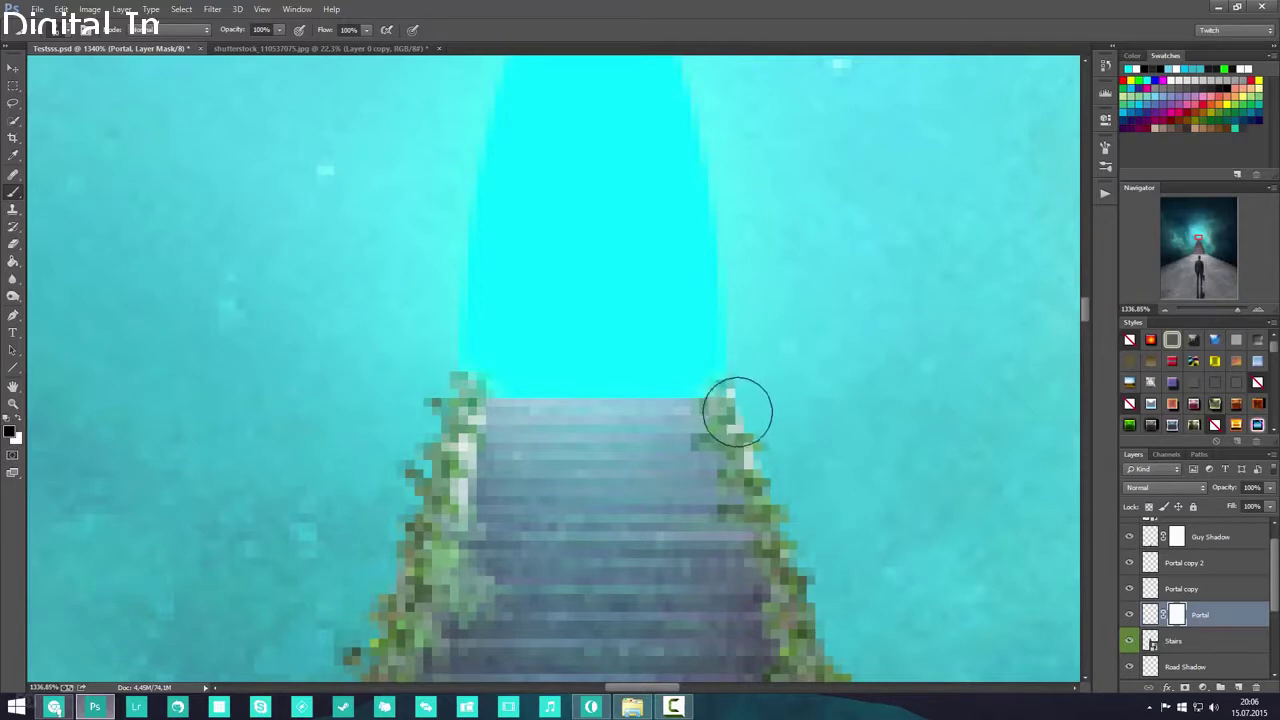
- Examine the masked portal base against the staircase and the whole composition
scroll(737, 411, down, 10)
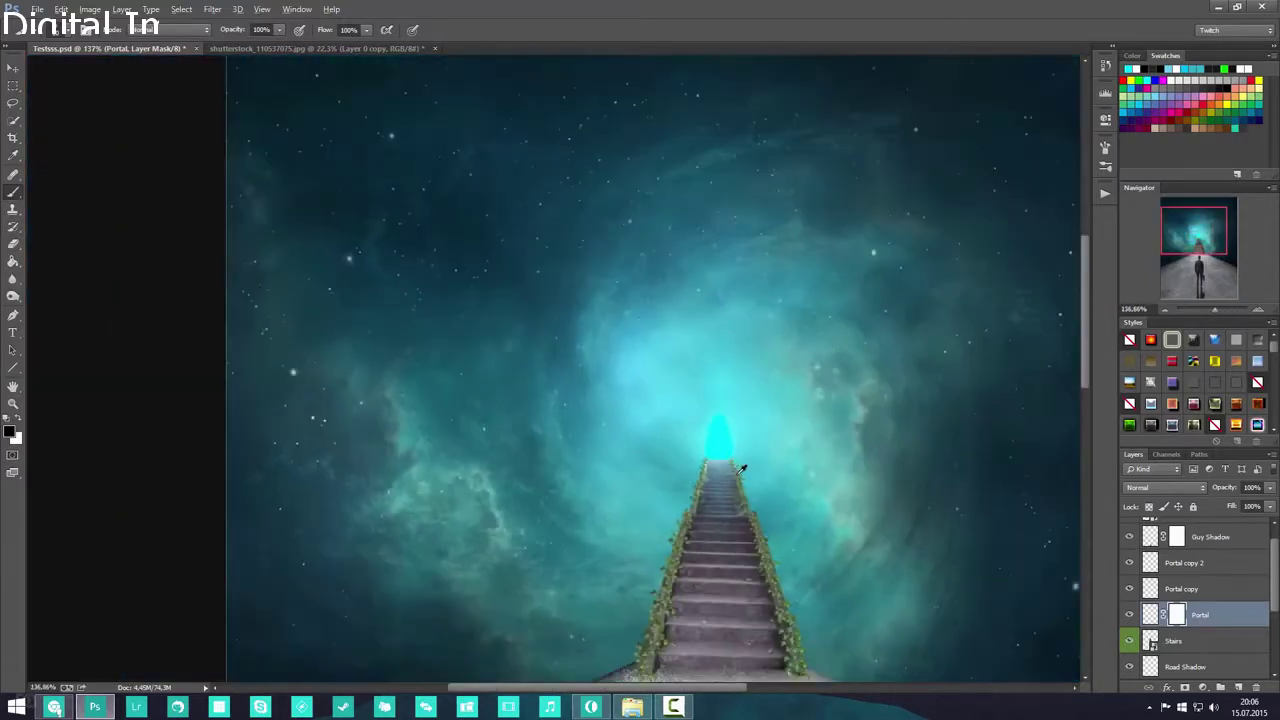
scroll(741, 469, down, 3)
scroll(745, 470, up, 6)
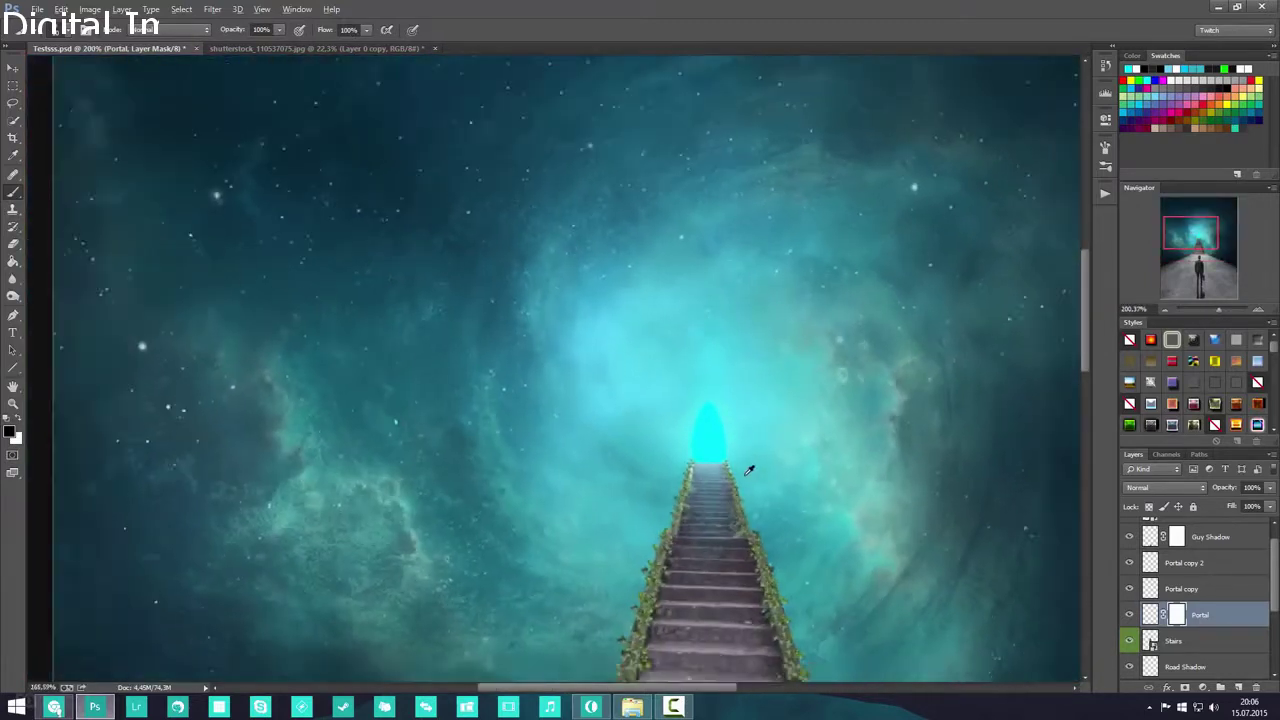
scroll(746, 475, down, 14)
scroll(543, 414, up, 4)
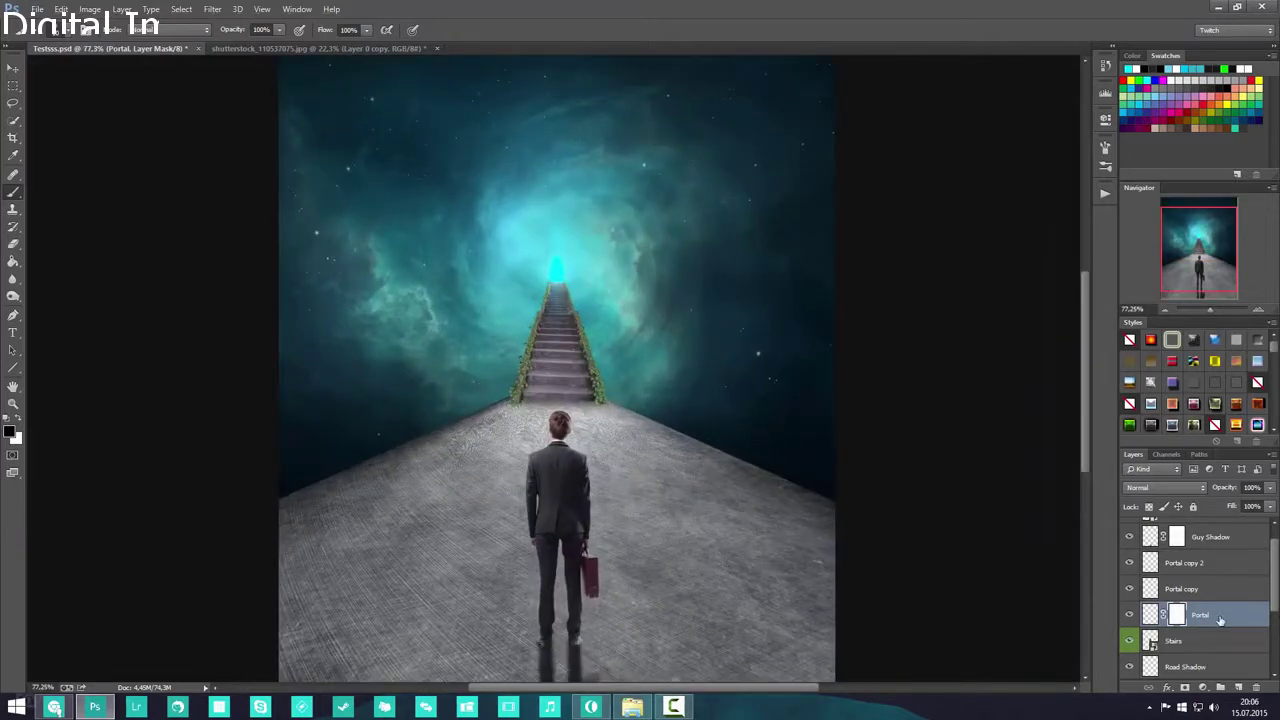
- Compare the portal glow with and without the Portal copy 2 and Portal copy layers, leaving both visible
scroll(556, 266, up, 3)
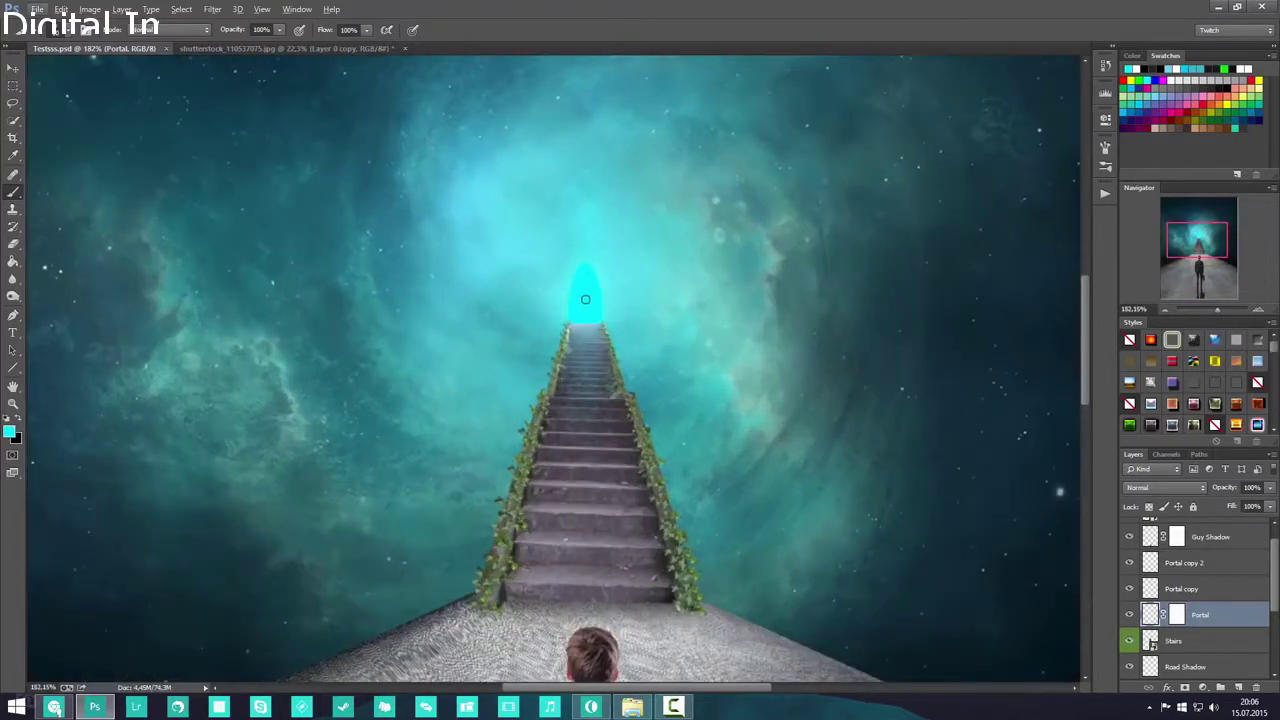
scroll(585, 299, up, 1)
click(1185, 564)
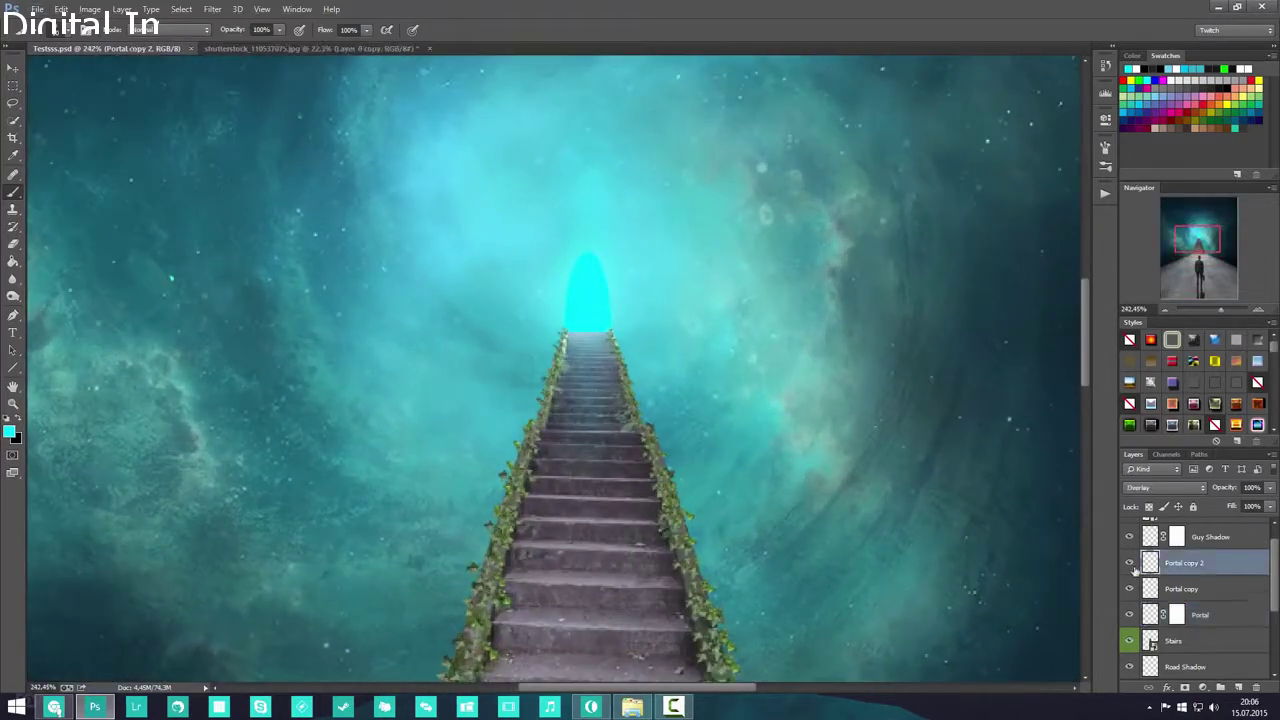
click(1129, 563)
click(1129, 563)
click(1129, 589)
click(1129, 589)
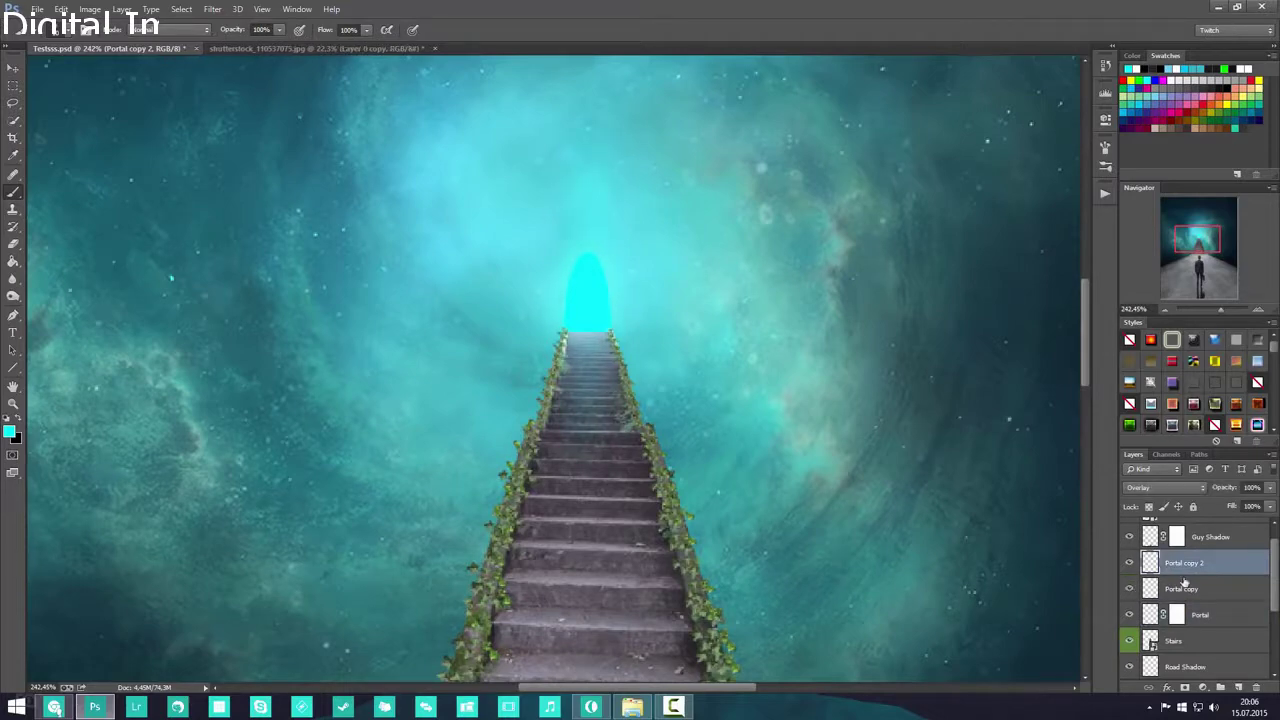
- Add a Color Balance adjustment layer above the Stairs layer and clip it to the stairs
scroll(908, 514, down, 4)
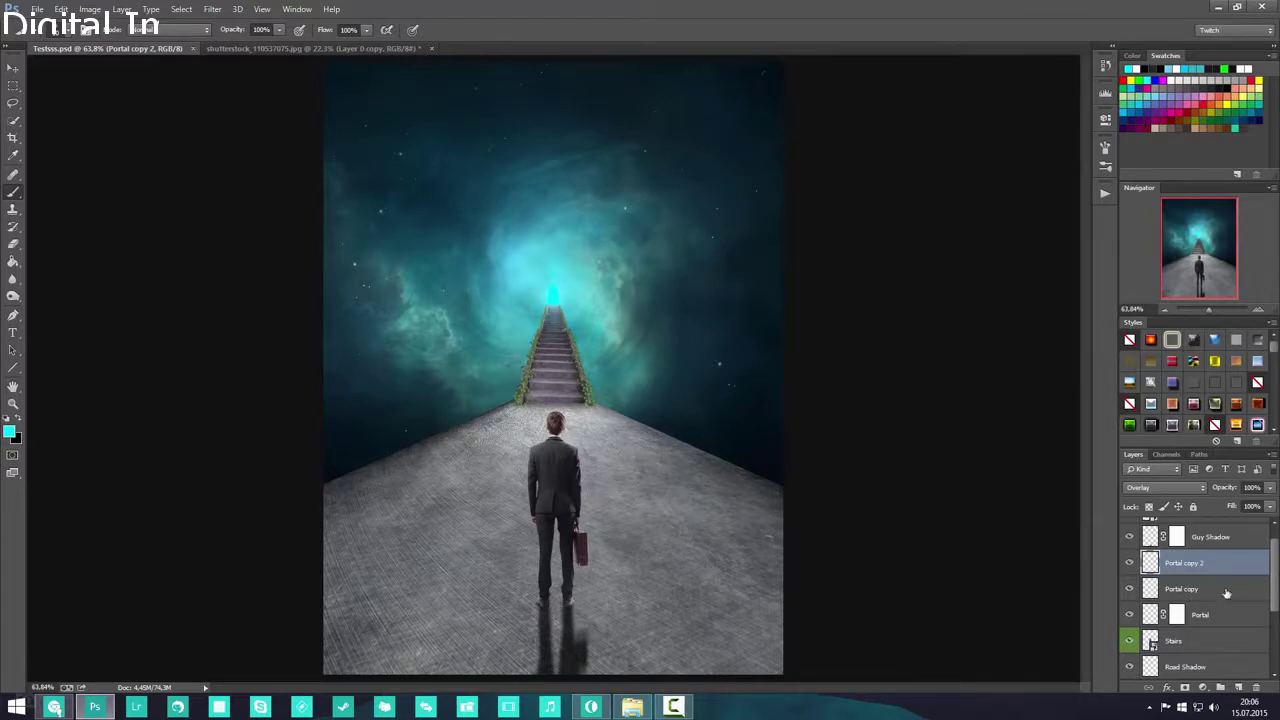
scroll(1220, 588, down, 2)
scroll(1210, 578, up, 3)
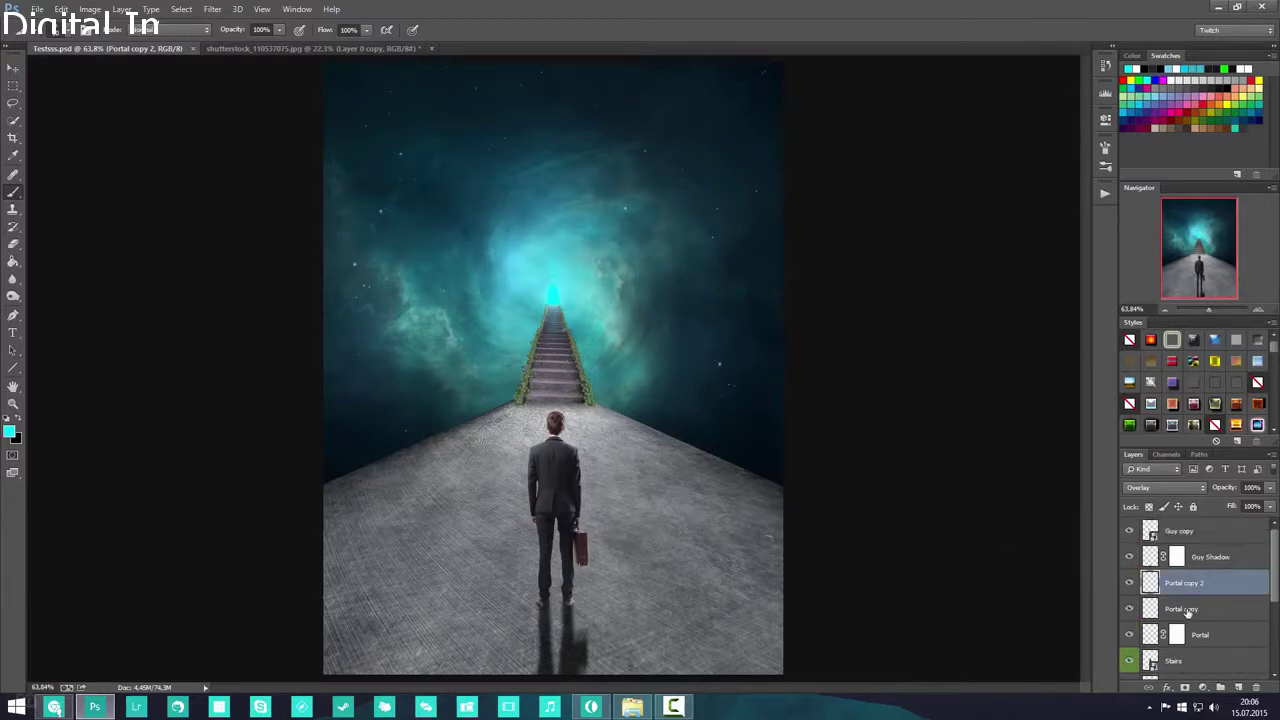
scroll(1190, 615, down, 2)
click(1200, 586)
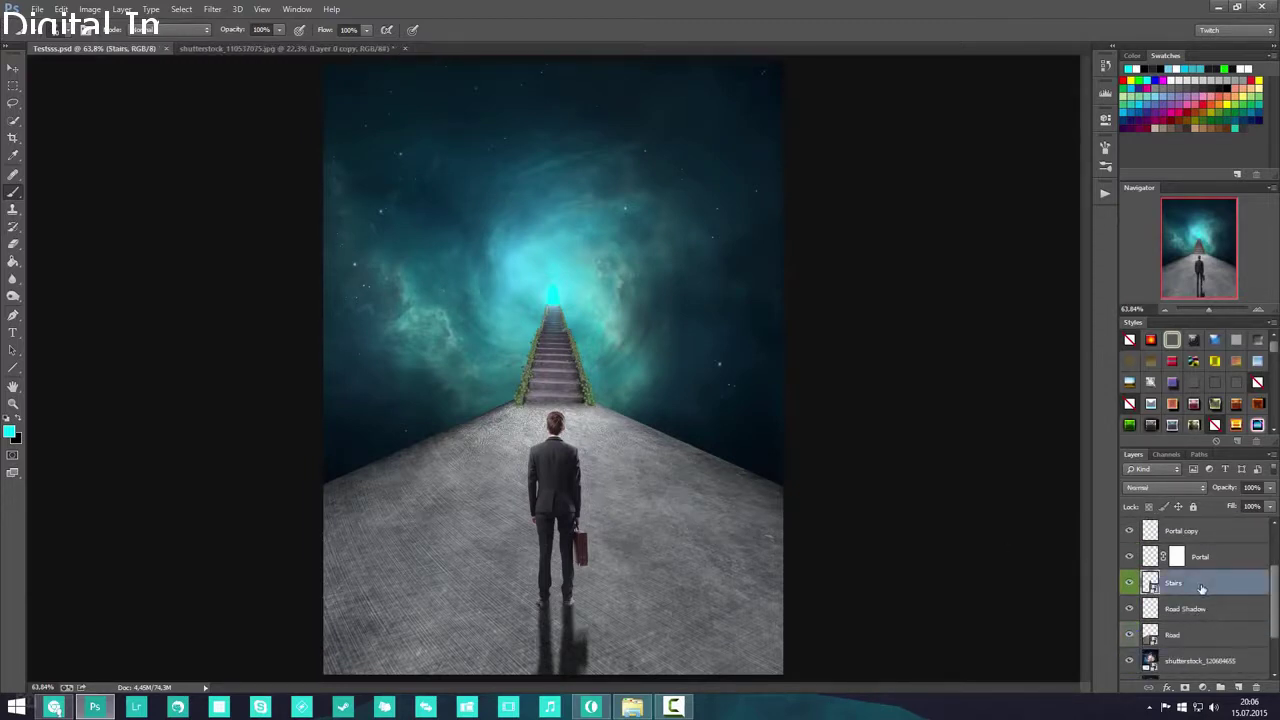
click(1202, 688)
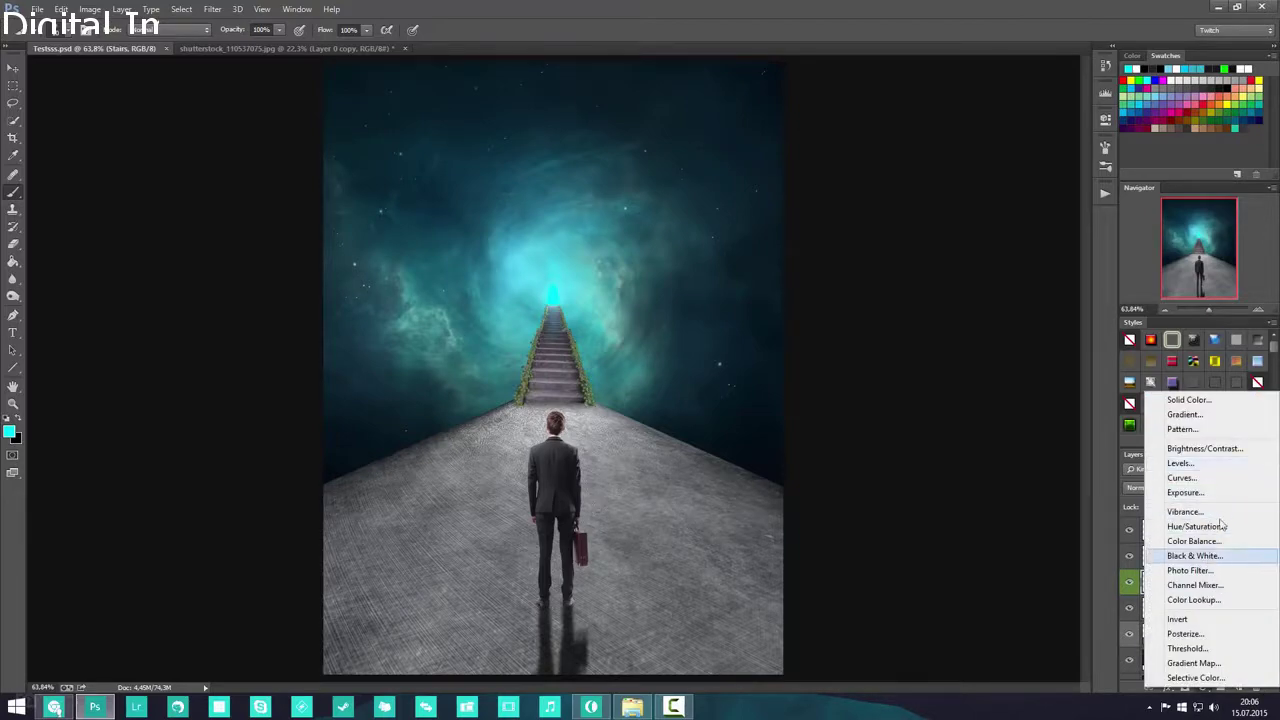
click(1220, 541)
right_click(1228, 587)
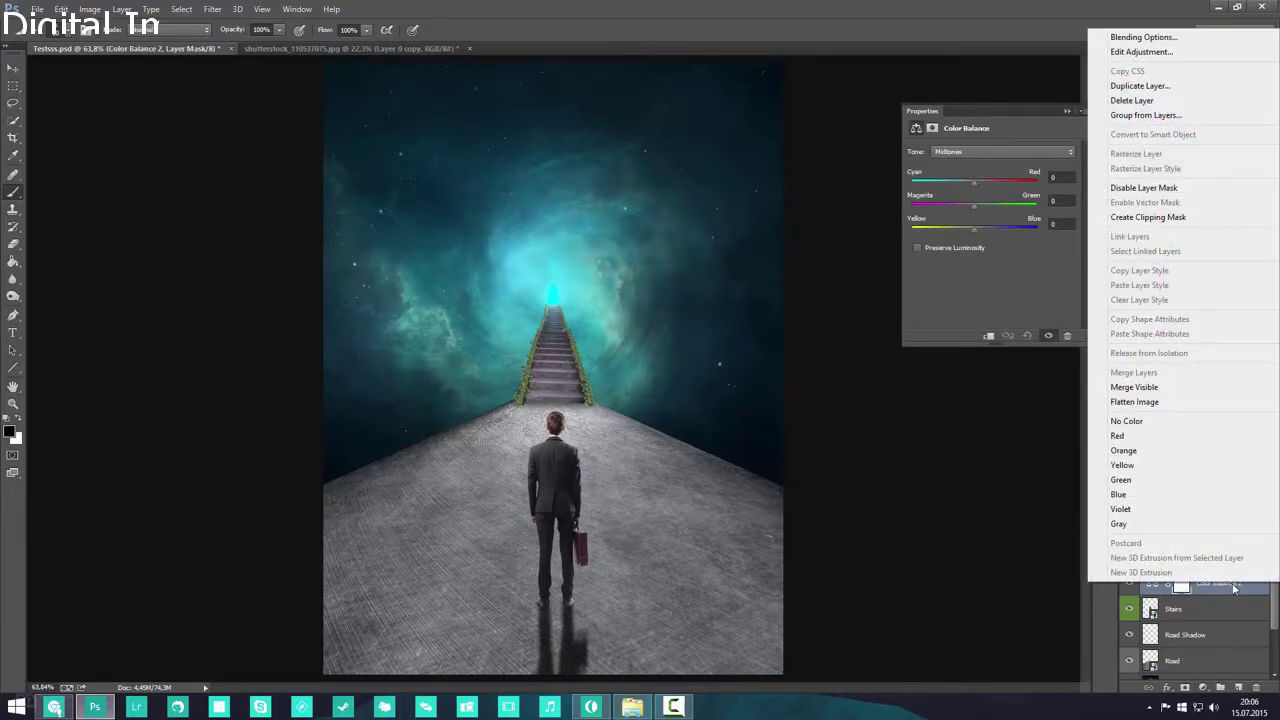
click(1135, 211)
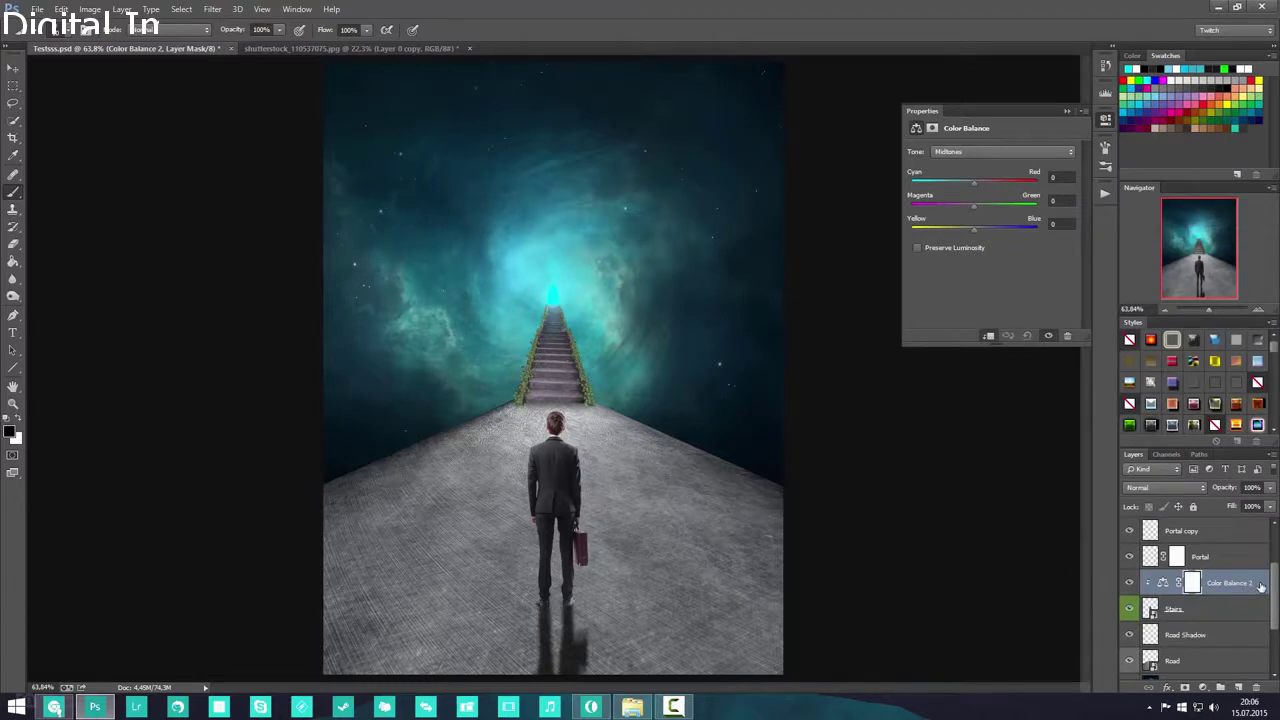
click(1203, 611)
click(1259, 586)
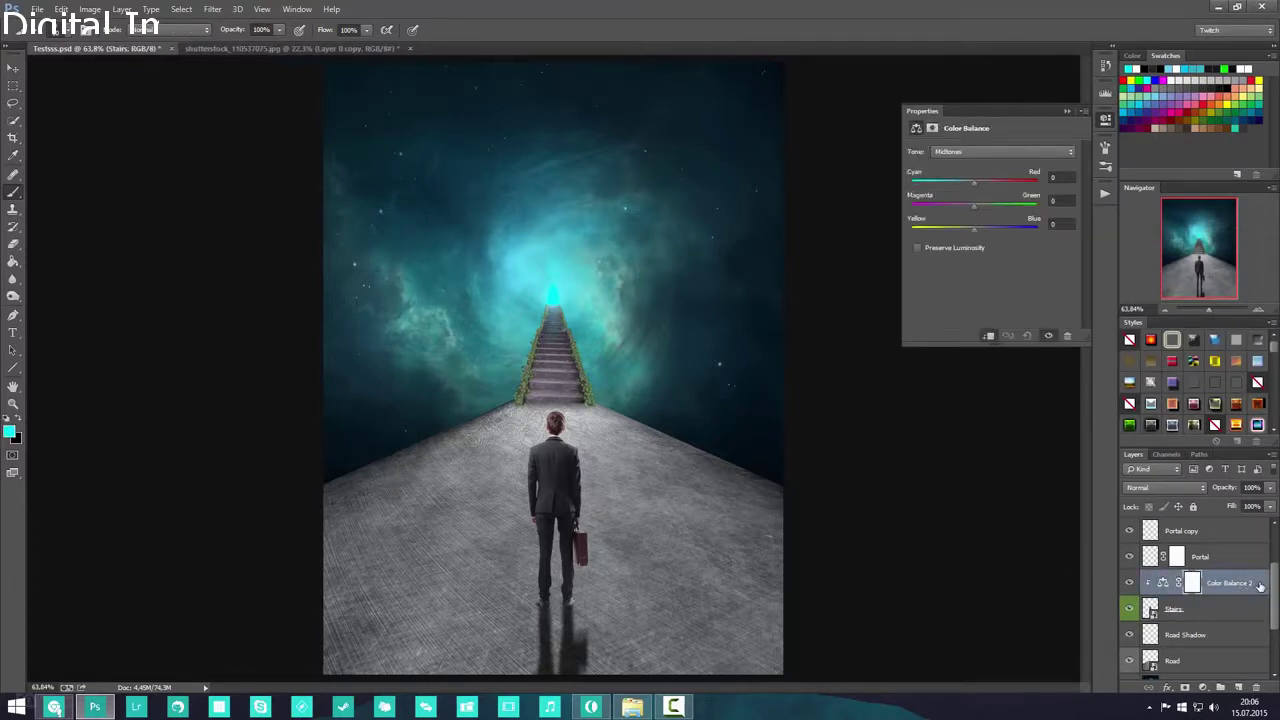
key(d)
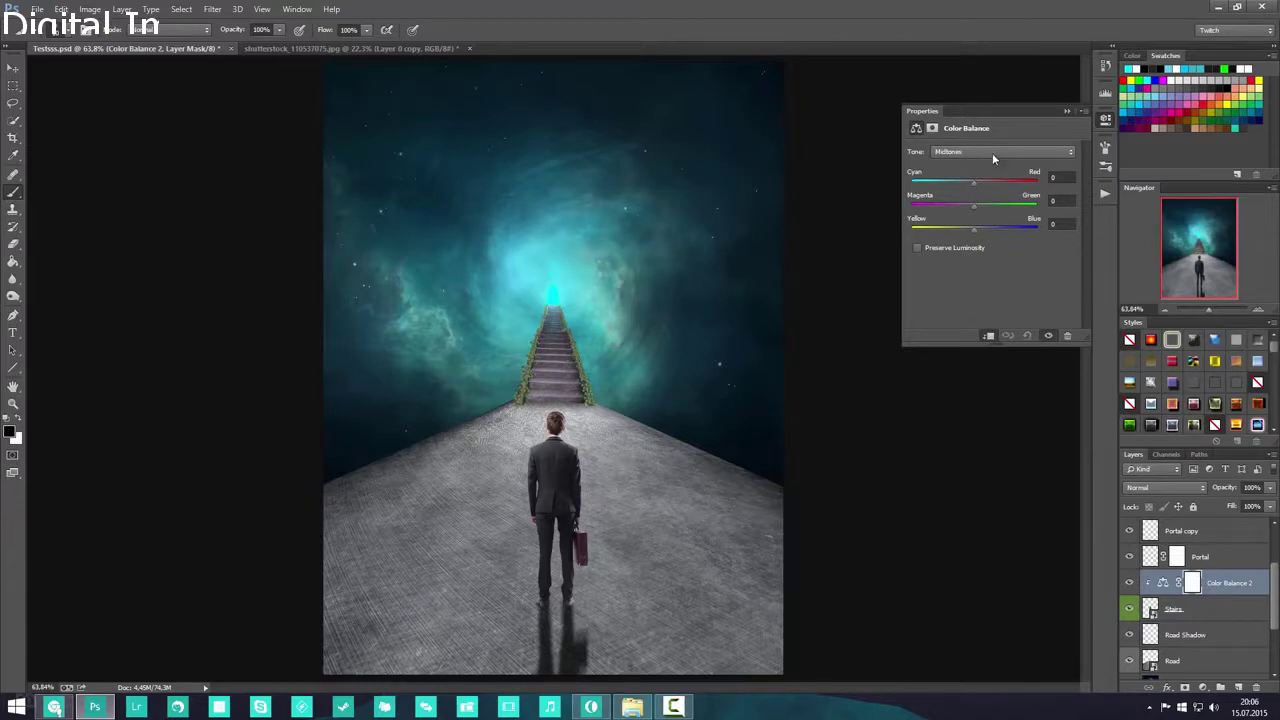
- Set the stairs' Color Balance midtones to -44 toward cyan and shift them slightly toward green and blue
drag(975, 185, 950, 189)
drag(974, 232, 979, 212)
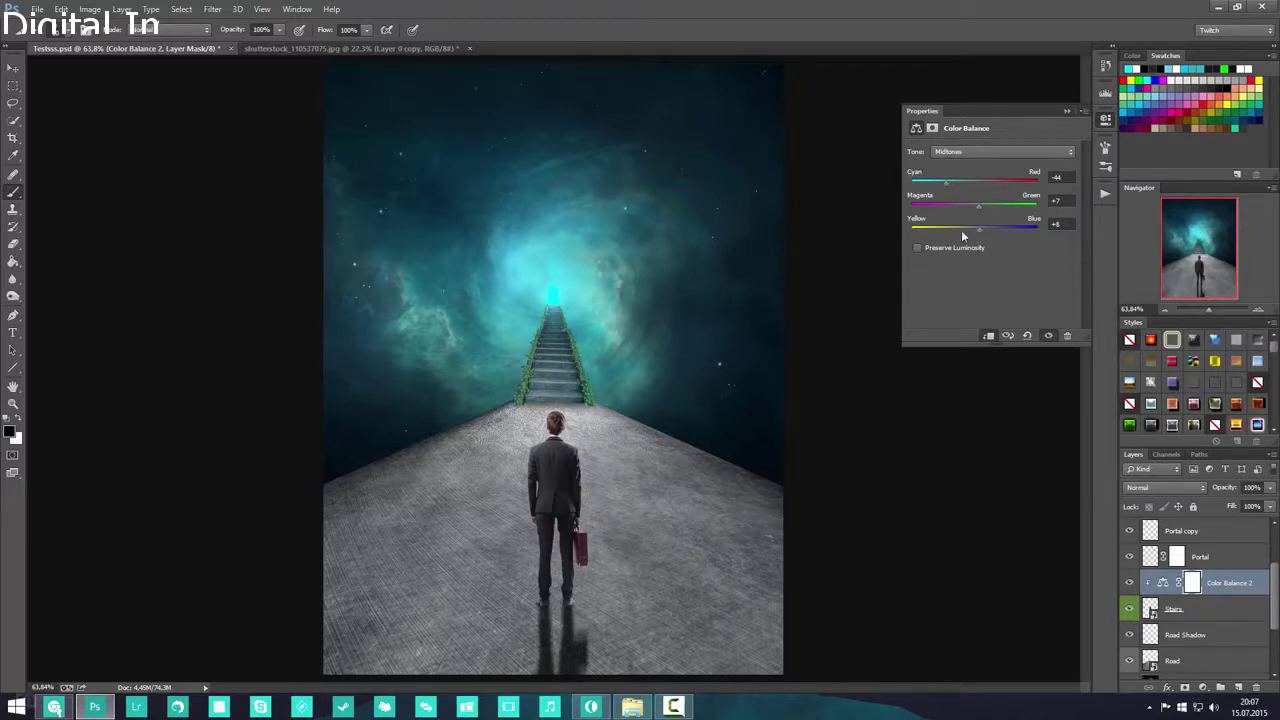
drag(919, 233, 985, 240)
drag(984, 243, 981, 243)
drag(979, 212, 978, 214)
click(1062, 112)
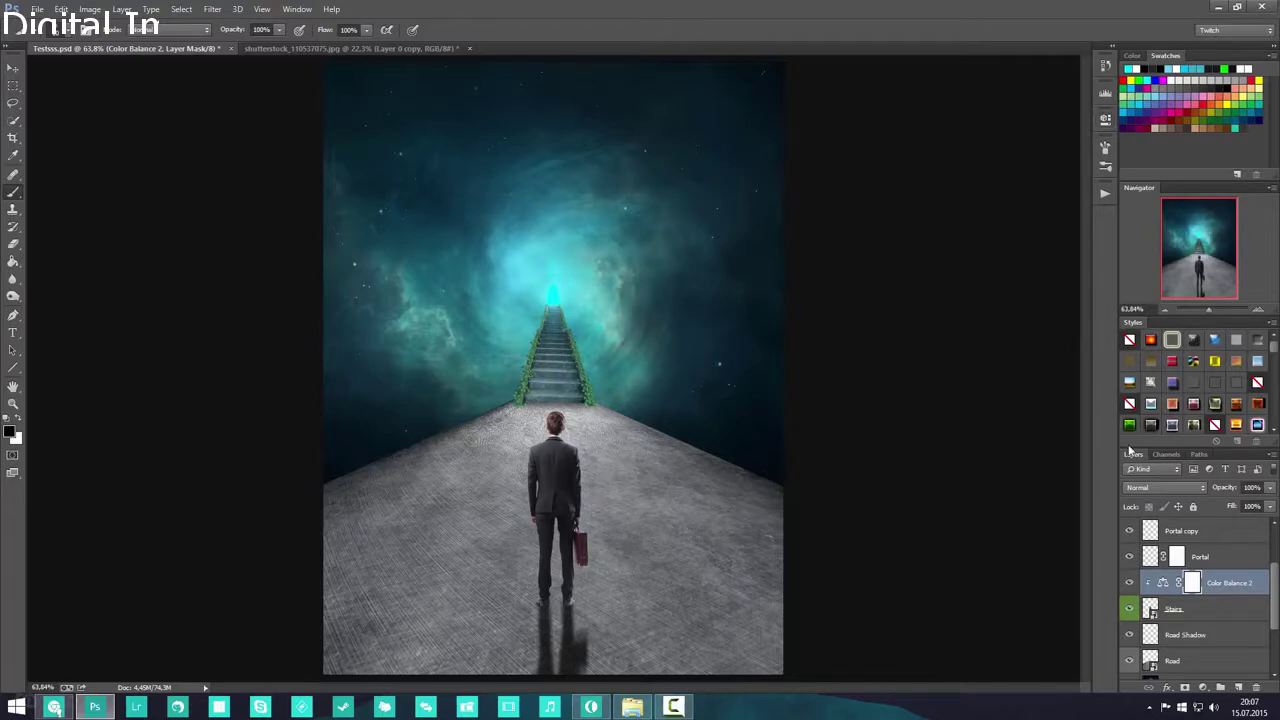
- Duplicate the Color Balance 2 adjustment layer clipped to the stairs
click(1222, 566)
click(1229, 586)
scroll(1201, 582, down, 2)
scroll(1209, 581, up, 2)
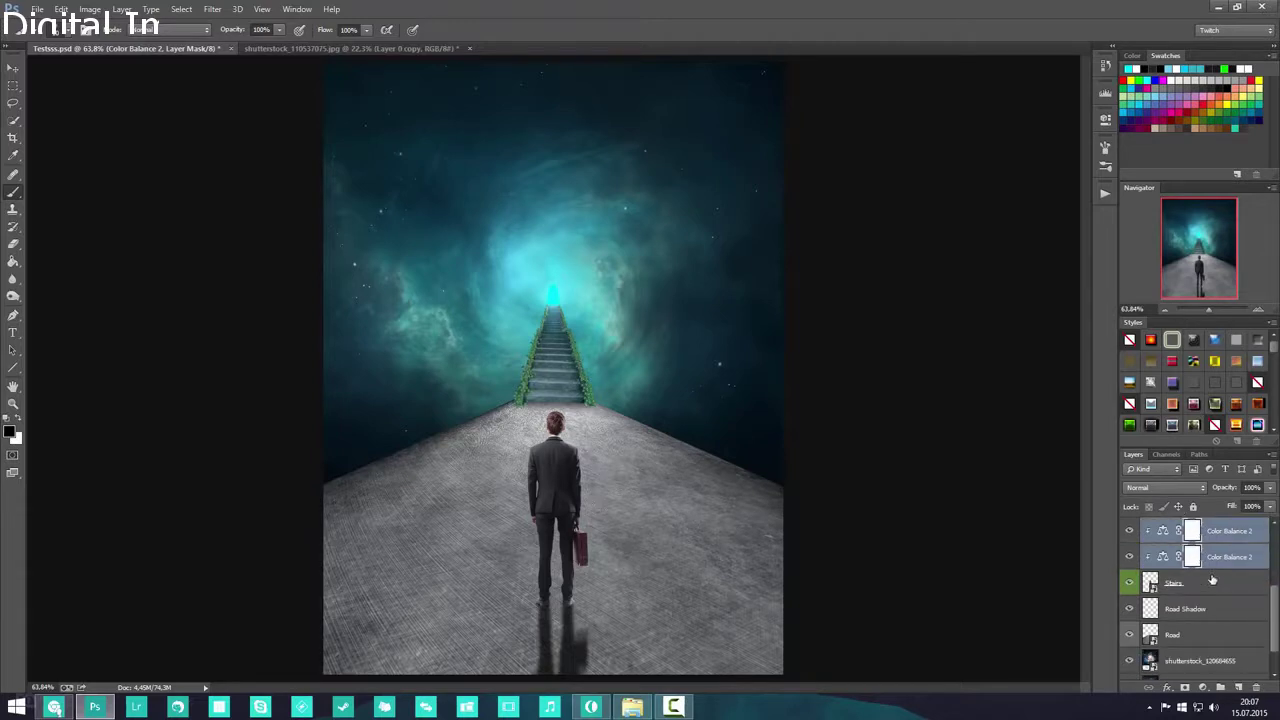
scroll(1226, 580, down, 1)
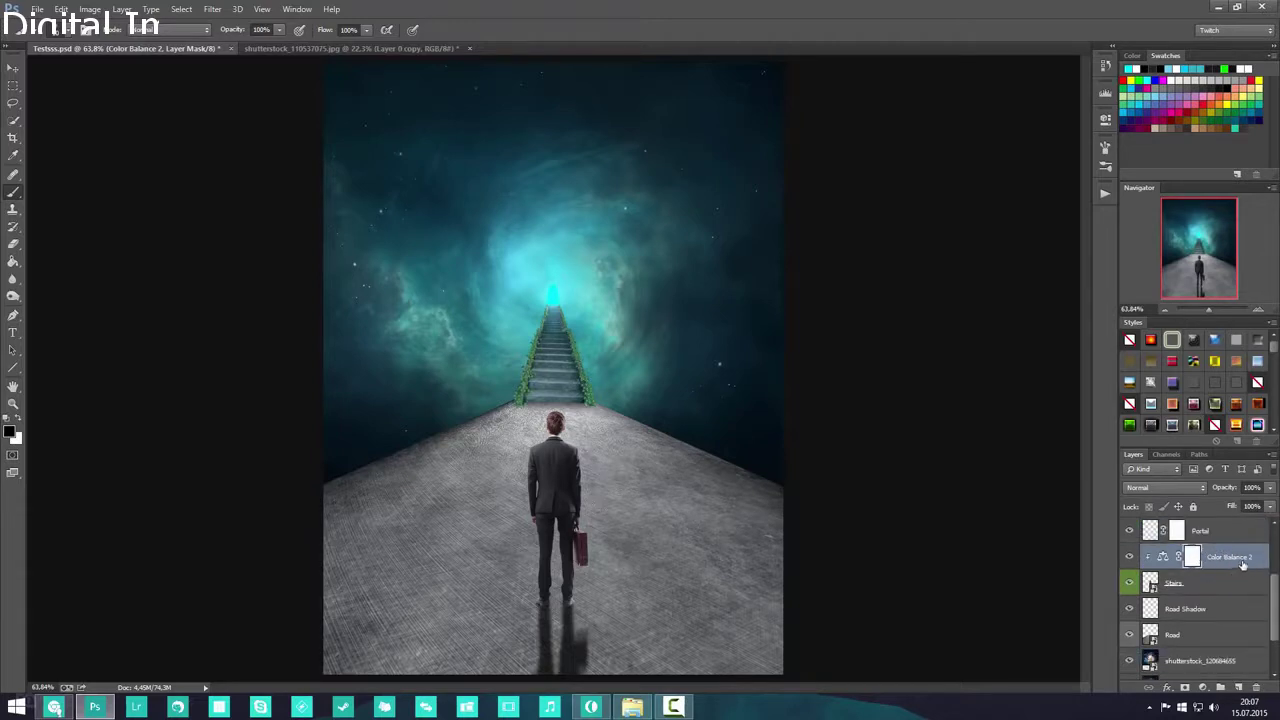
click(1250, 566)
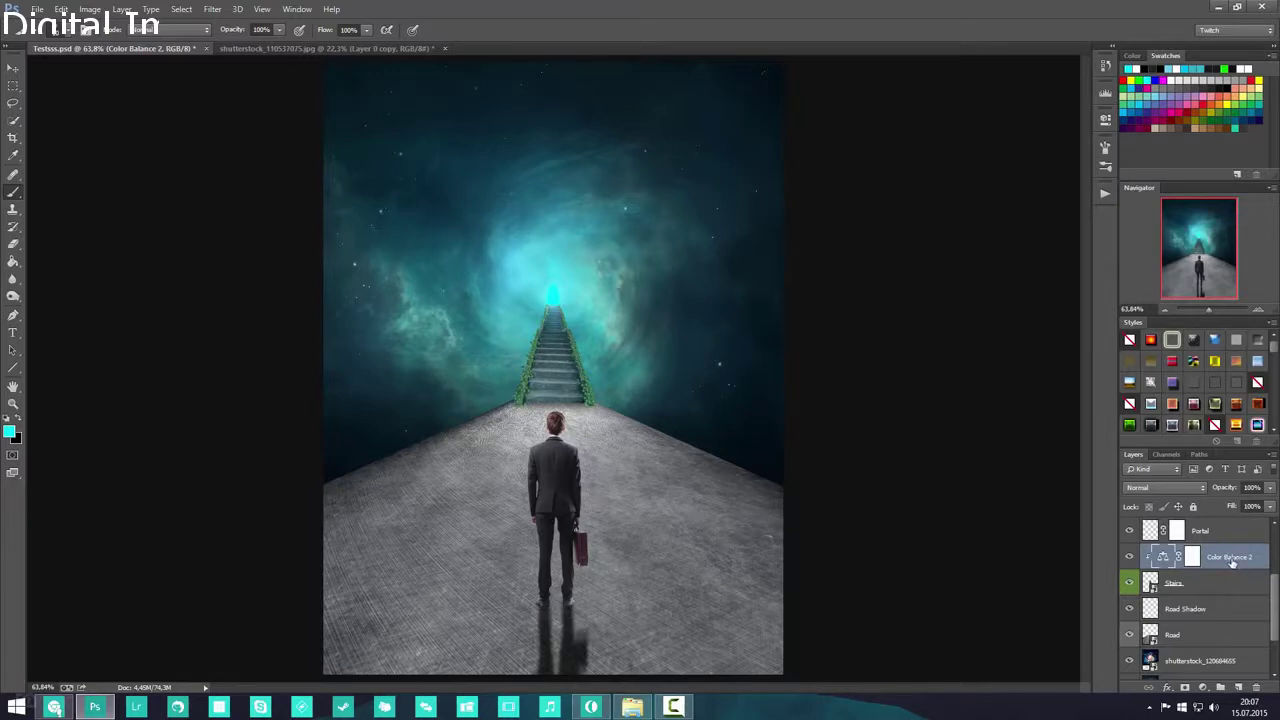
drag(1231, 563, 1238, 687)
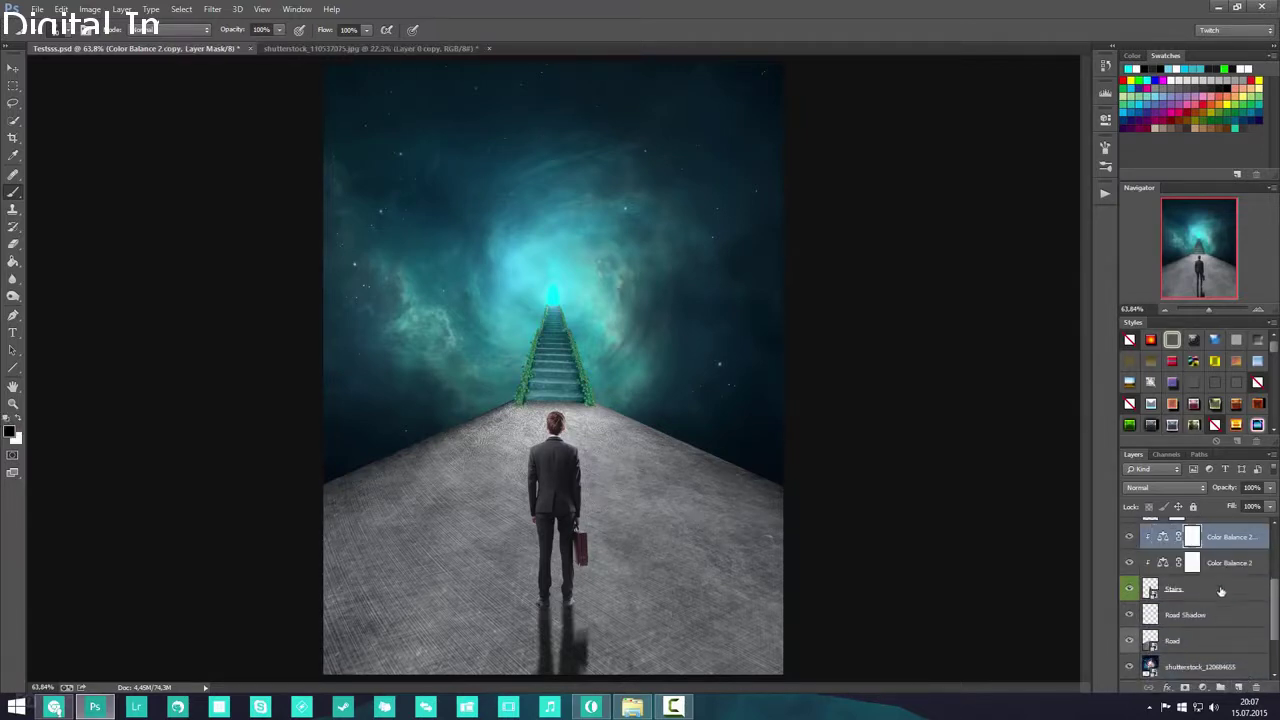
- Move the Color Balance copy directly above the Road layer and clip it to the road
drag(1228, 545, 1235, 618)
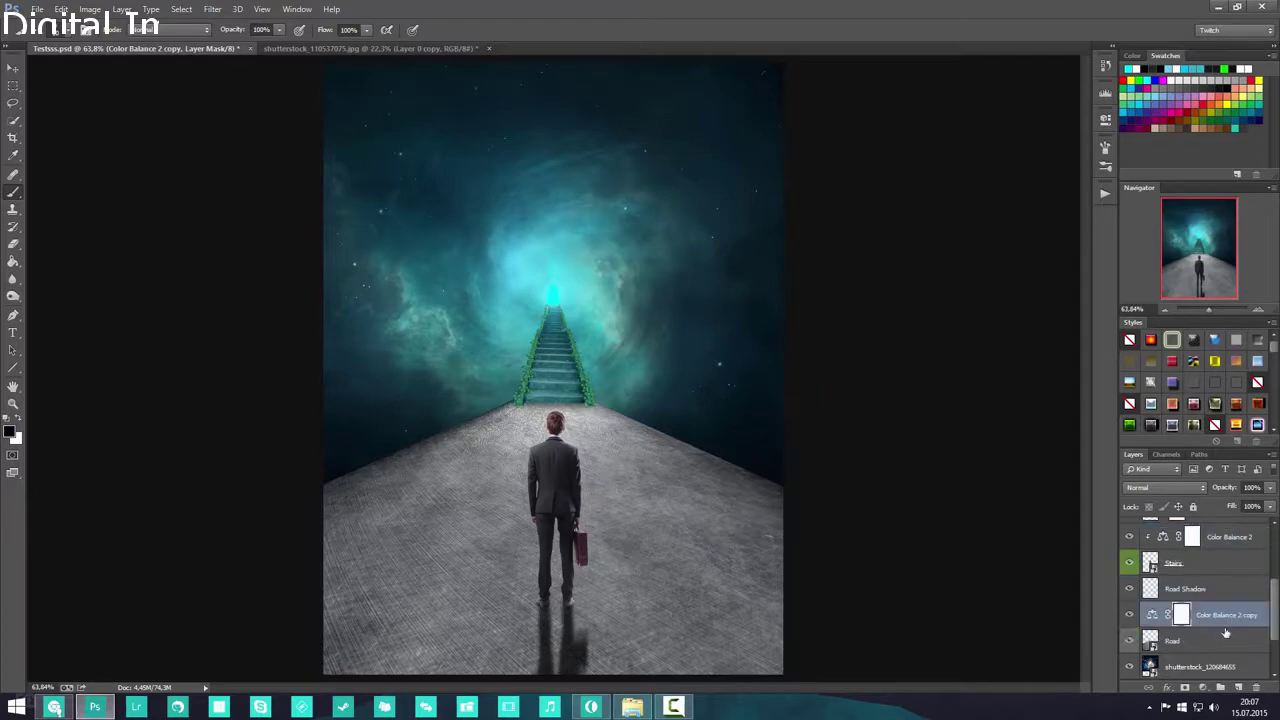
right_click(1235, 620)
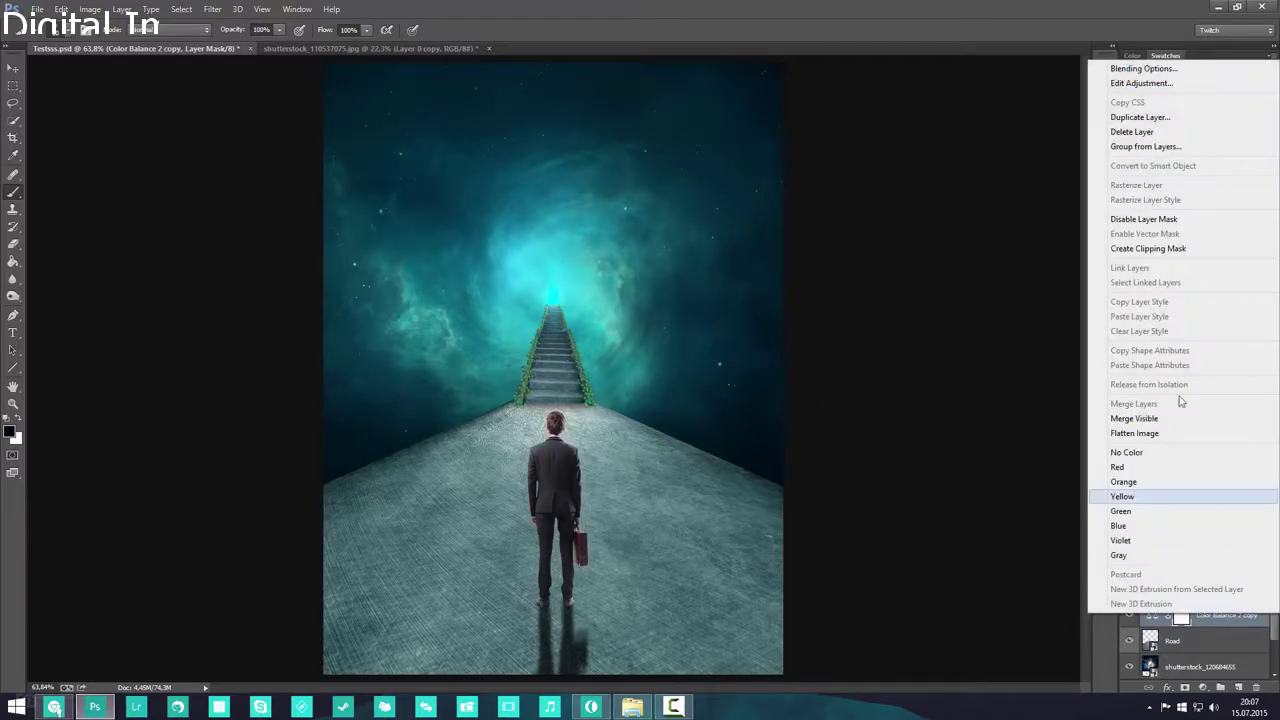
click(1190, 249)
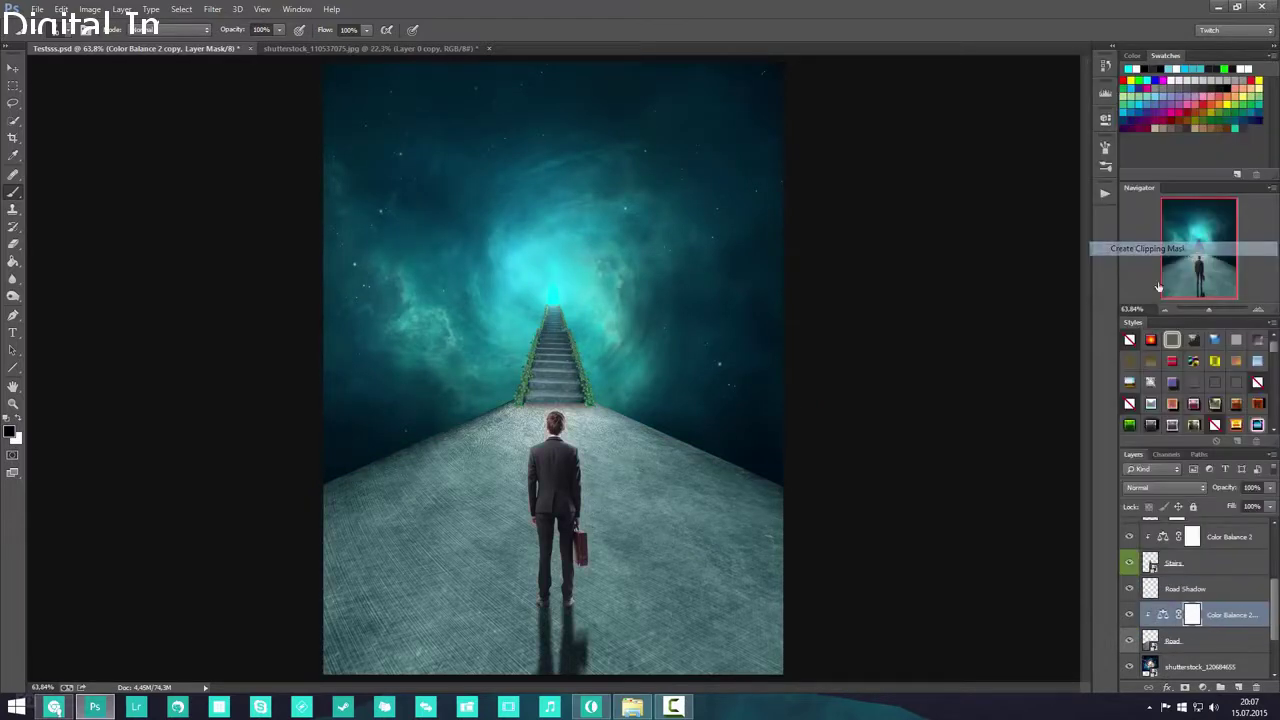
- Fine-tune the midtones of the road's Color Balance copy with a slight shift toward green and blue
click(1236, 620)
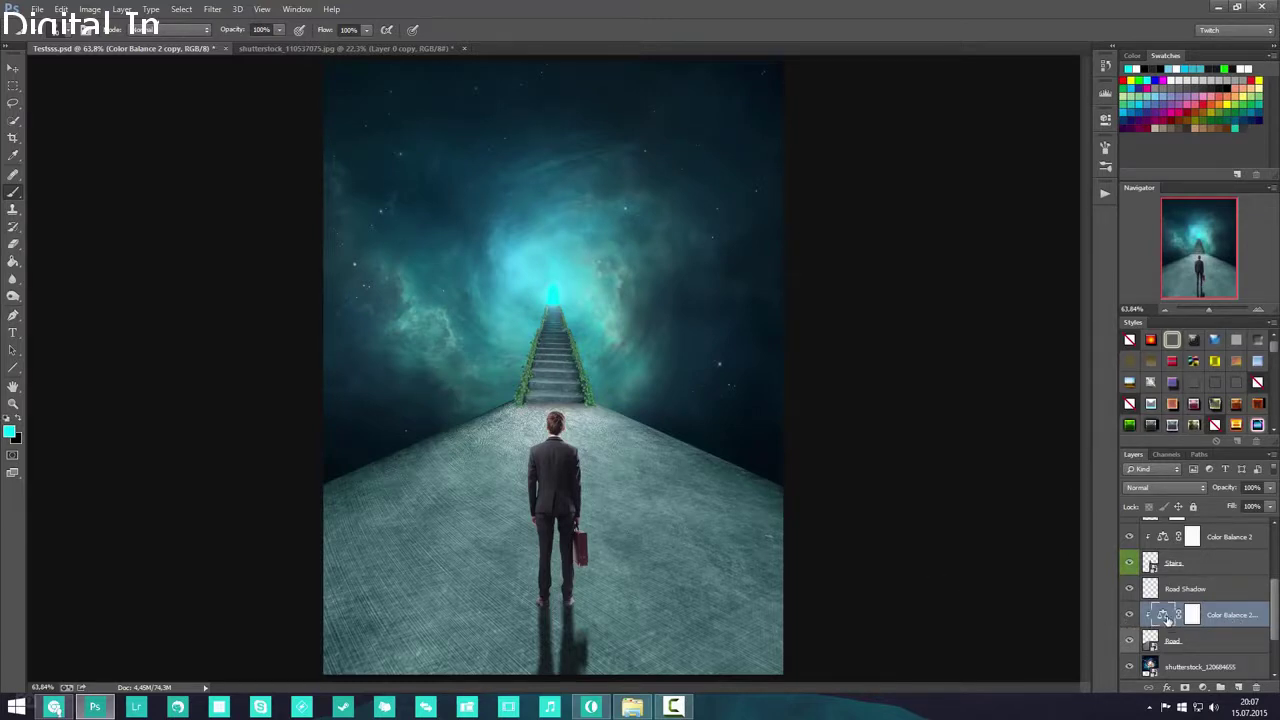
double_click(1165, 616)
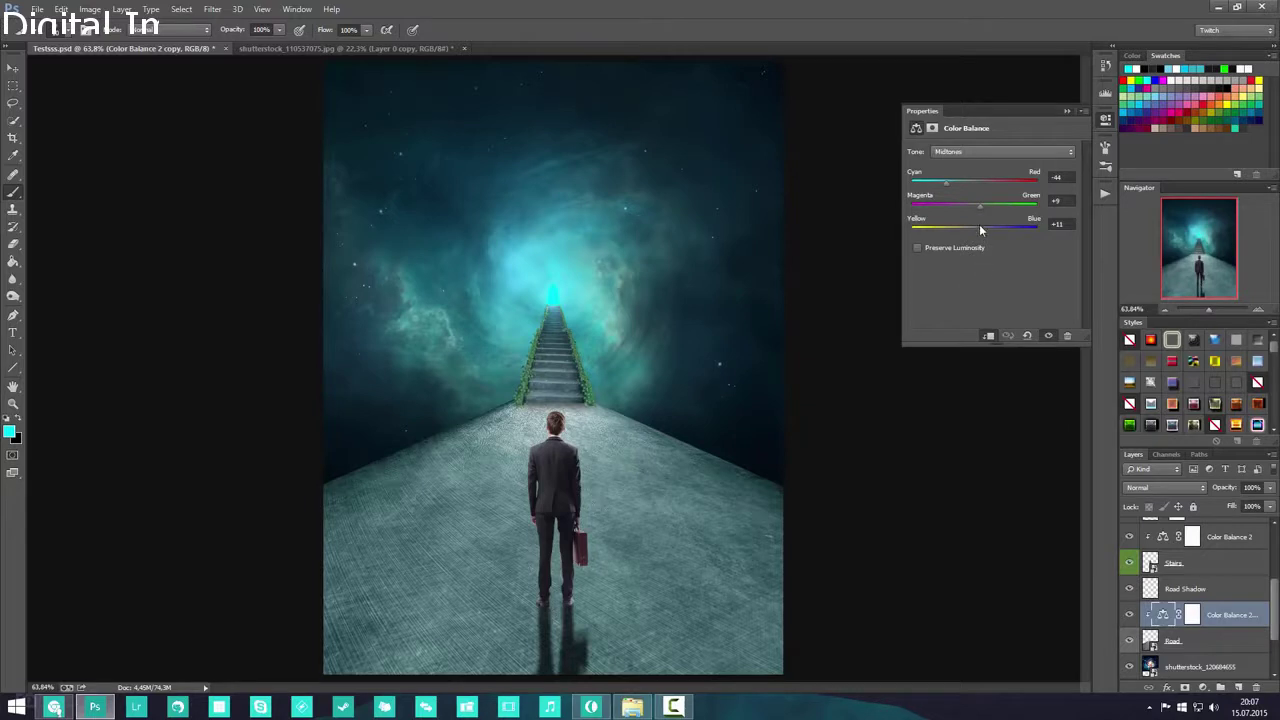
drag(982, 230, 985, 230)
drag(946, 182, 988, 210)
click(1067, 111)
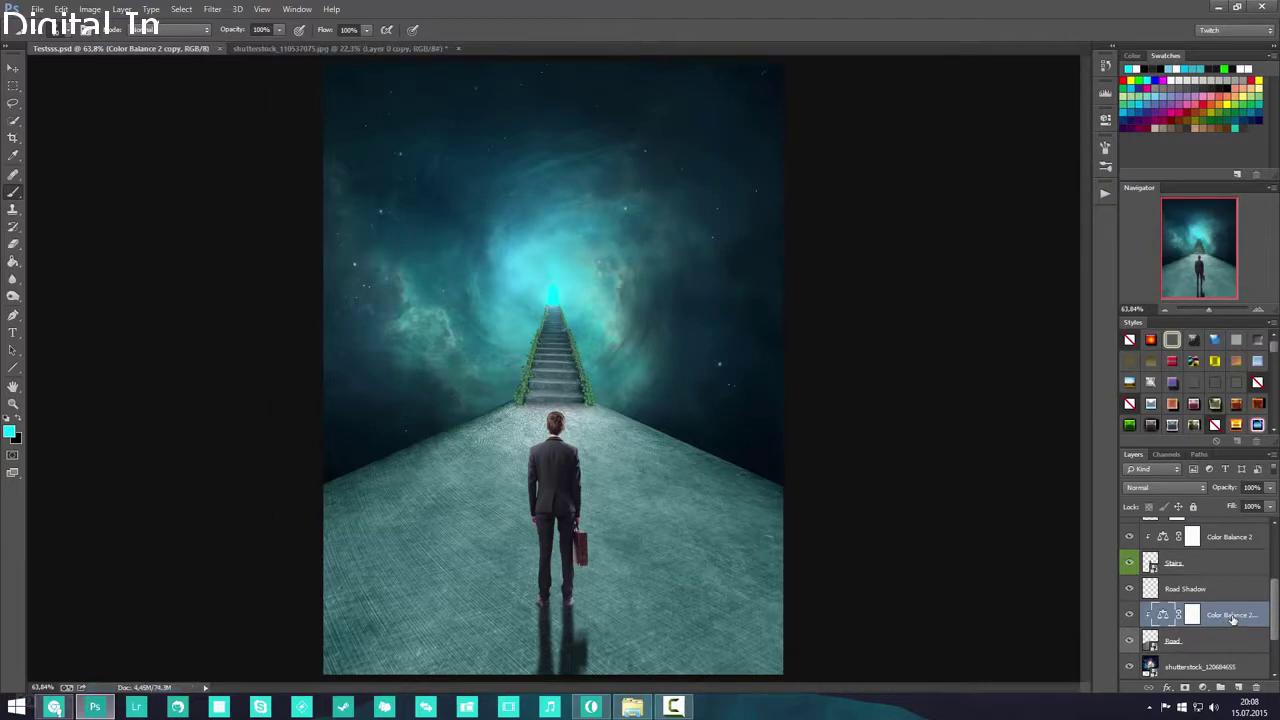
- Add a Levels adjustment layer above the road's Color Balance copy and clip it to the Road layer
click(1203, 688)
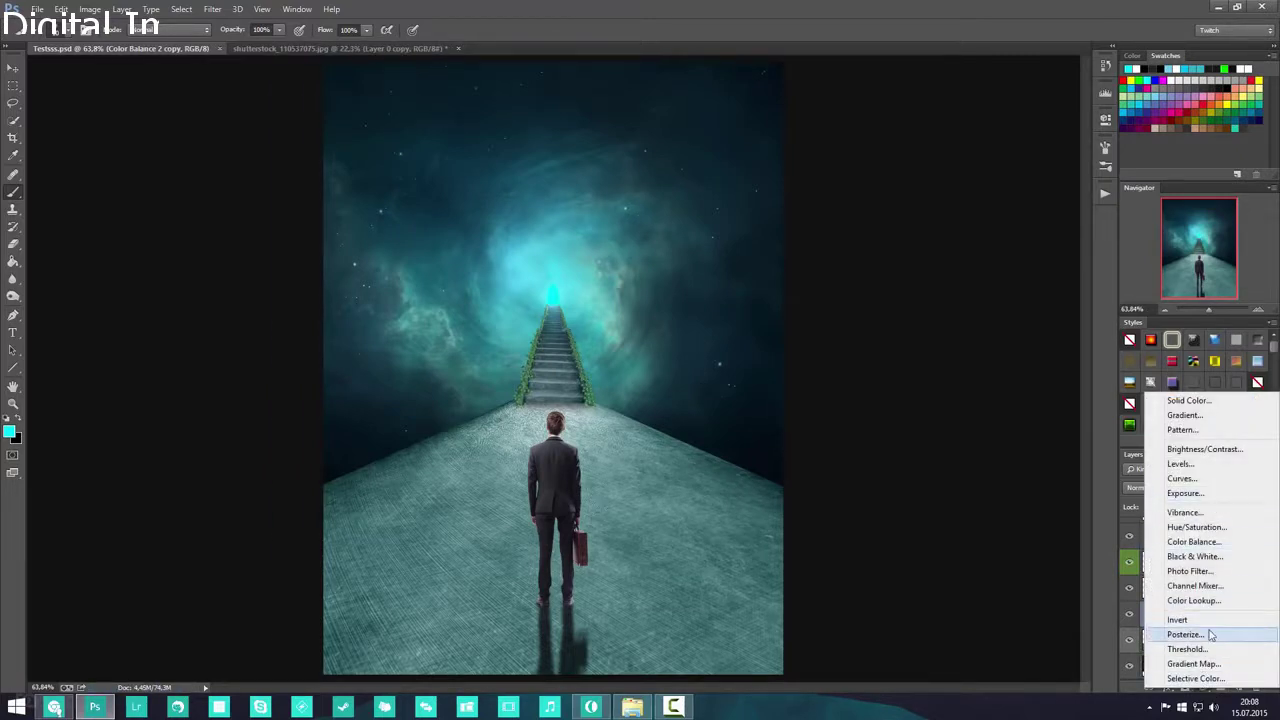
click(1199, 467)
right_click(1245, 621)
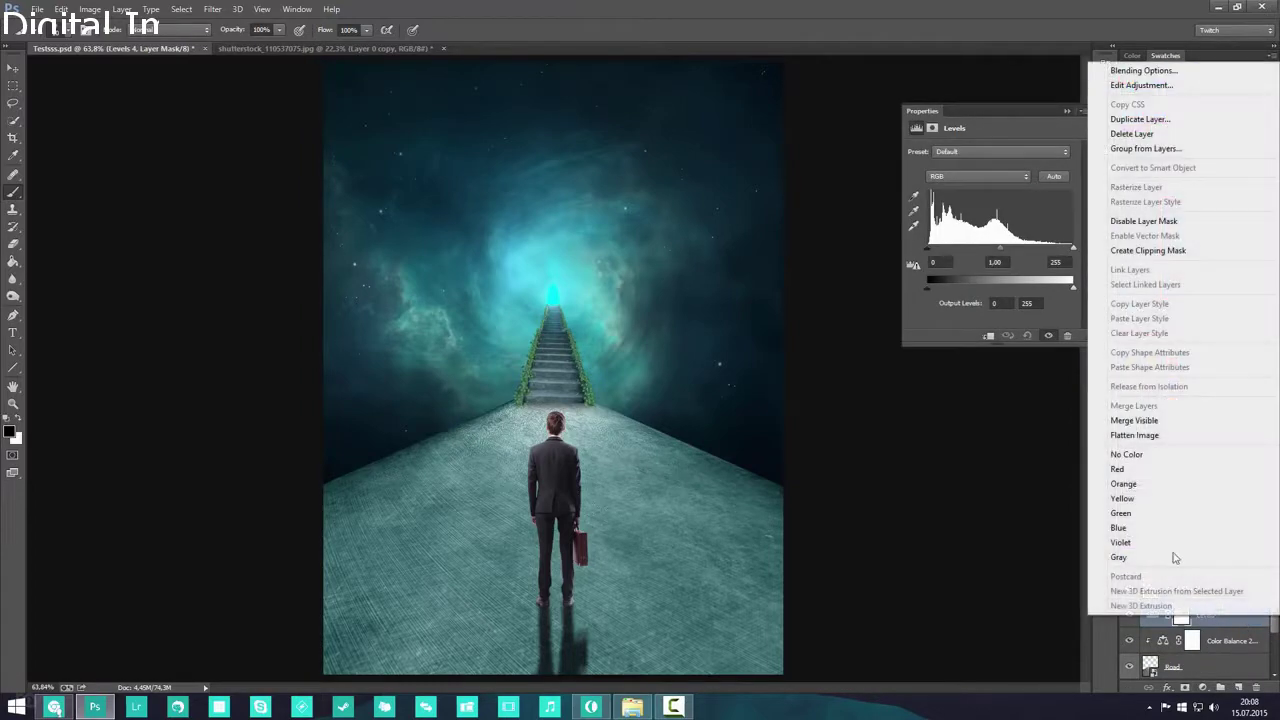
click(1194, 251)
scroll(1210, 620, down, 1)
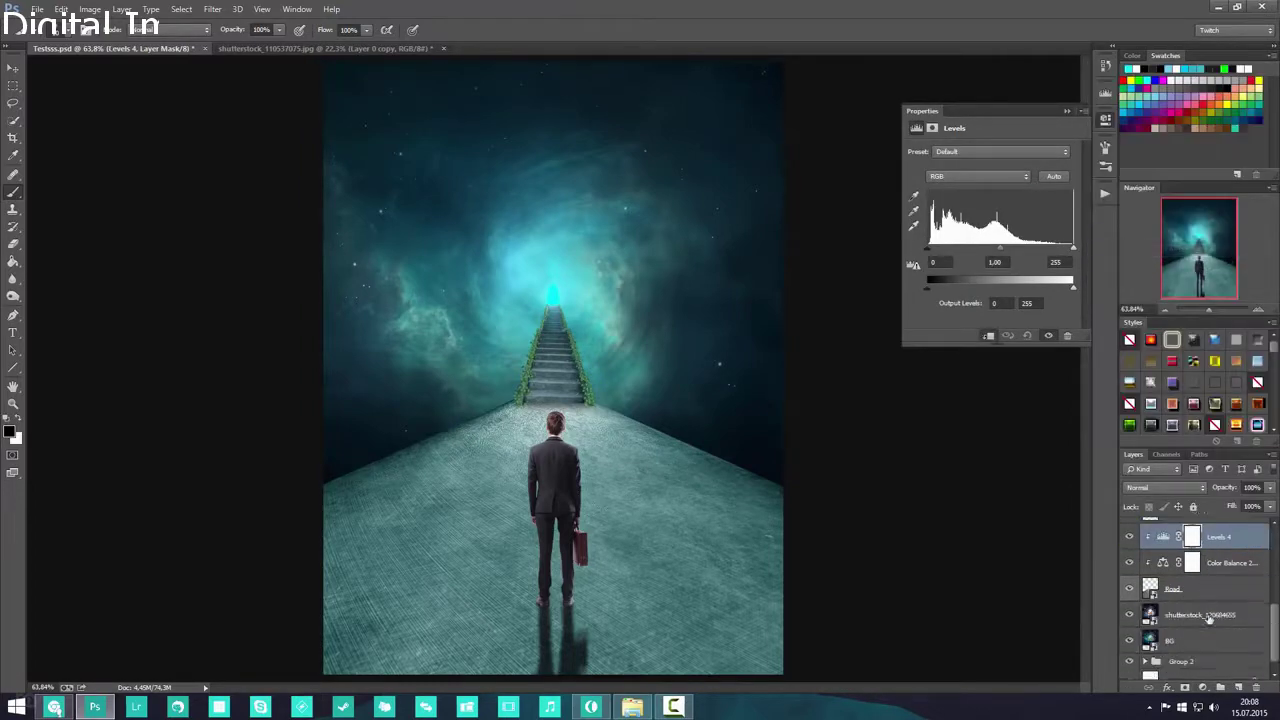
click(1231, 565)
click(1236, 538)
scroll(1200, 570, up, 1)
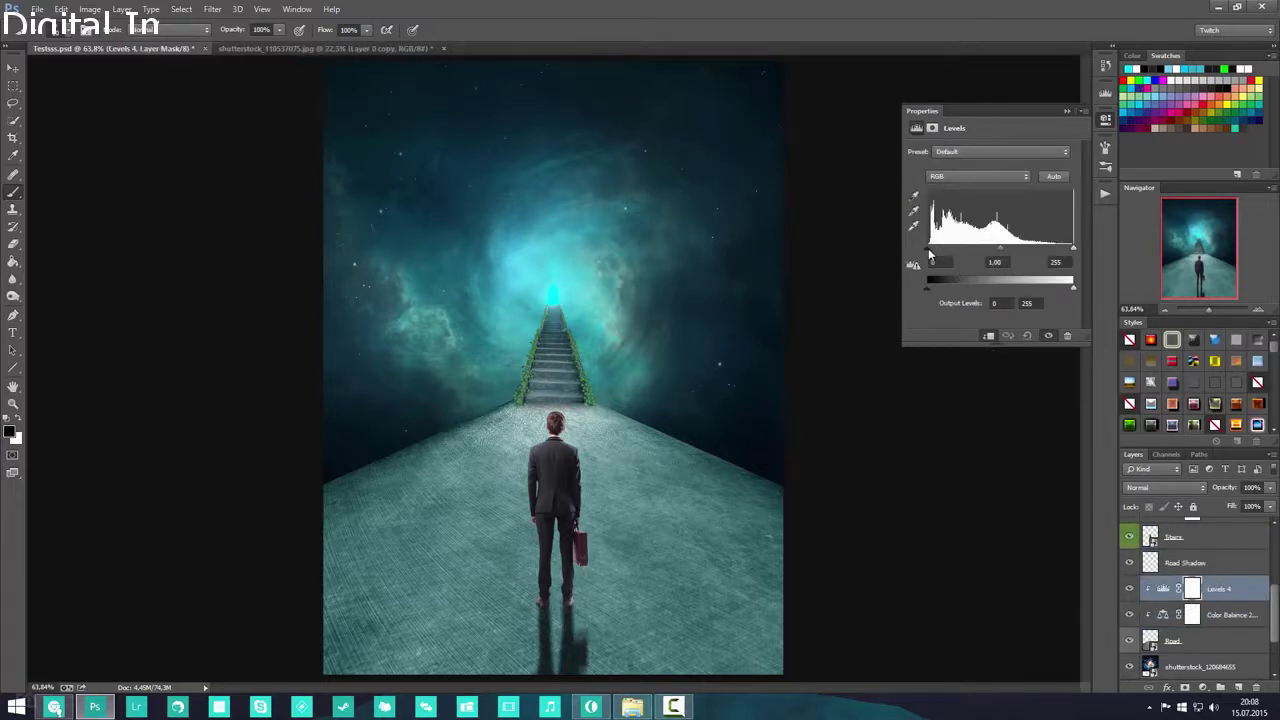
- Darken the road in Levels with input black 61, midtones 0.74 and output black 14, checking the road's dark edge against the sky
drag(928, 250, 959, 252)
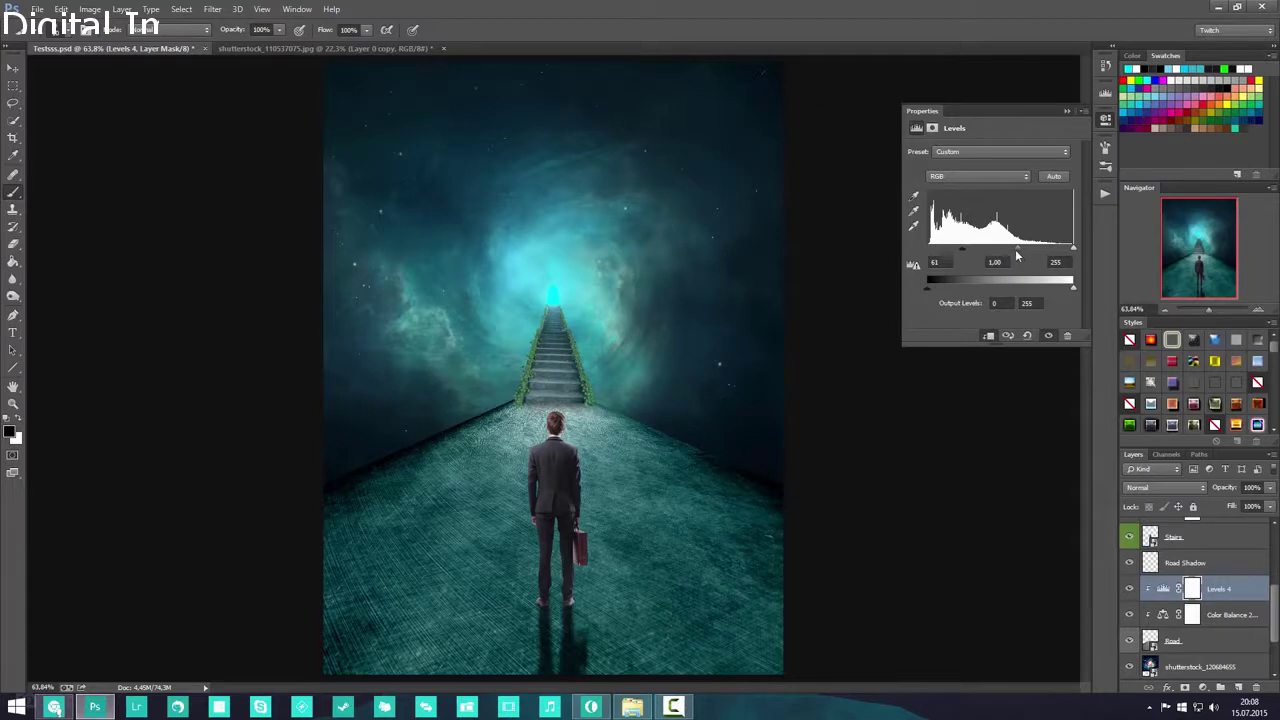
drag(1013, 248, 1073, 250)
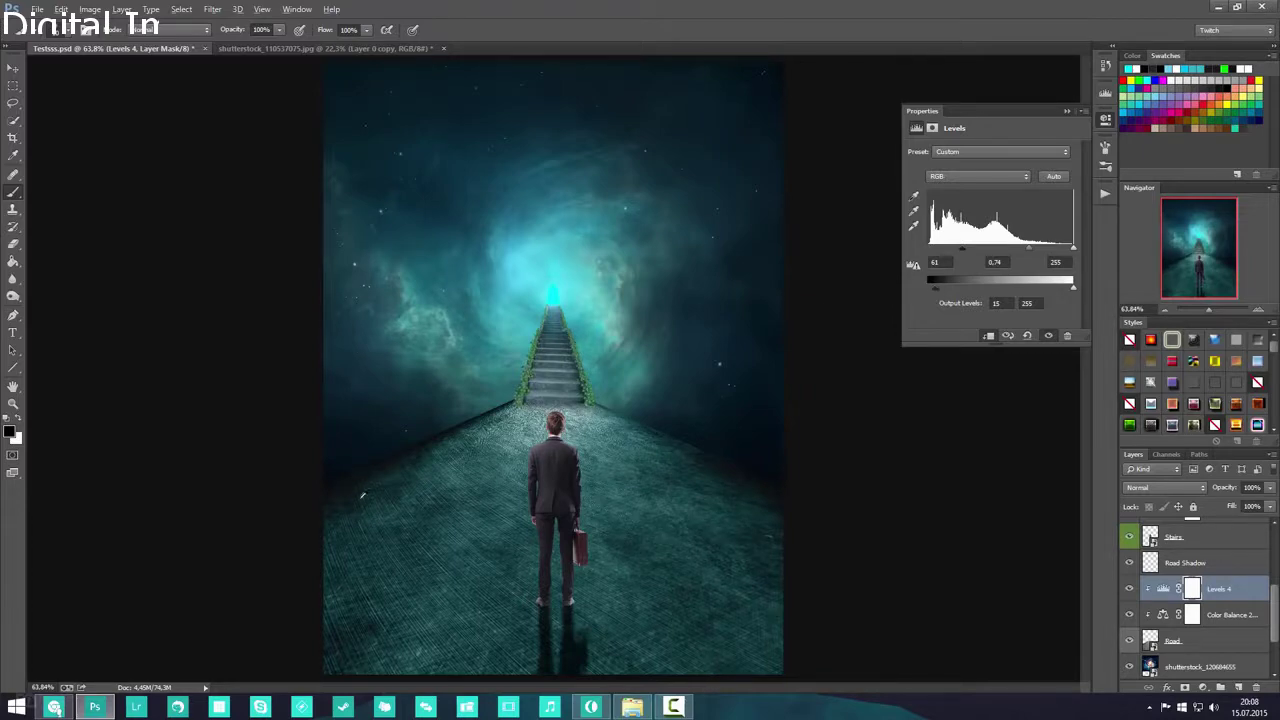
scroll(363, 496, up, 12)
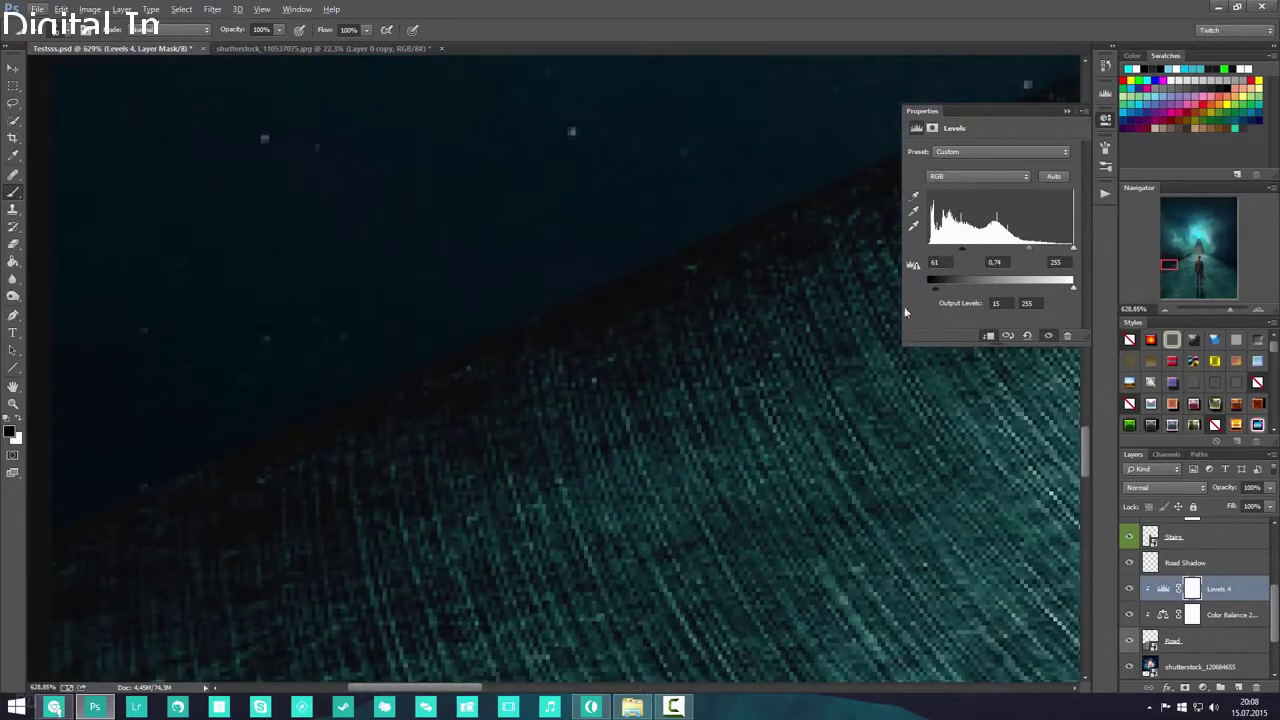
drag(935, 288, 927, 288)
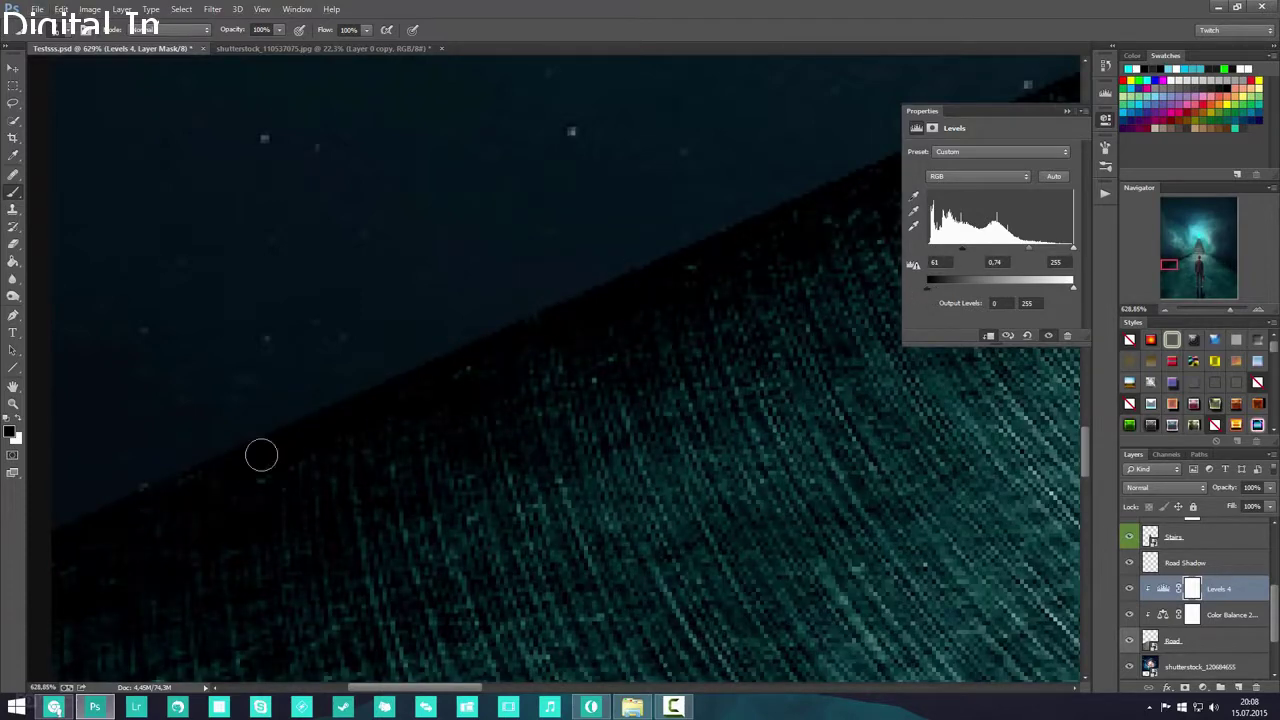
mouse_move(930, 287)
mouse_down()
mouse_move(962, 286)
mouse_move(934, 284)
mouse_up()
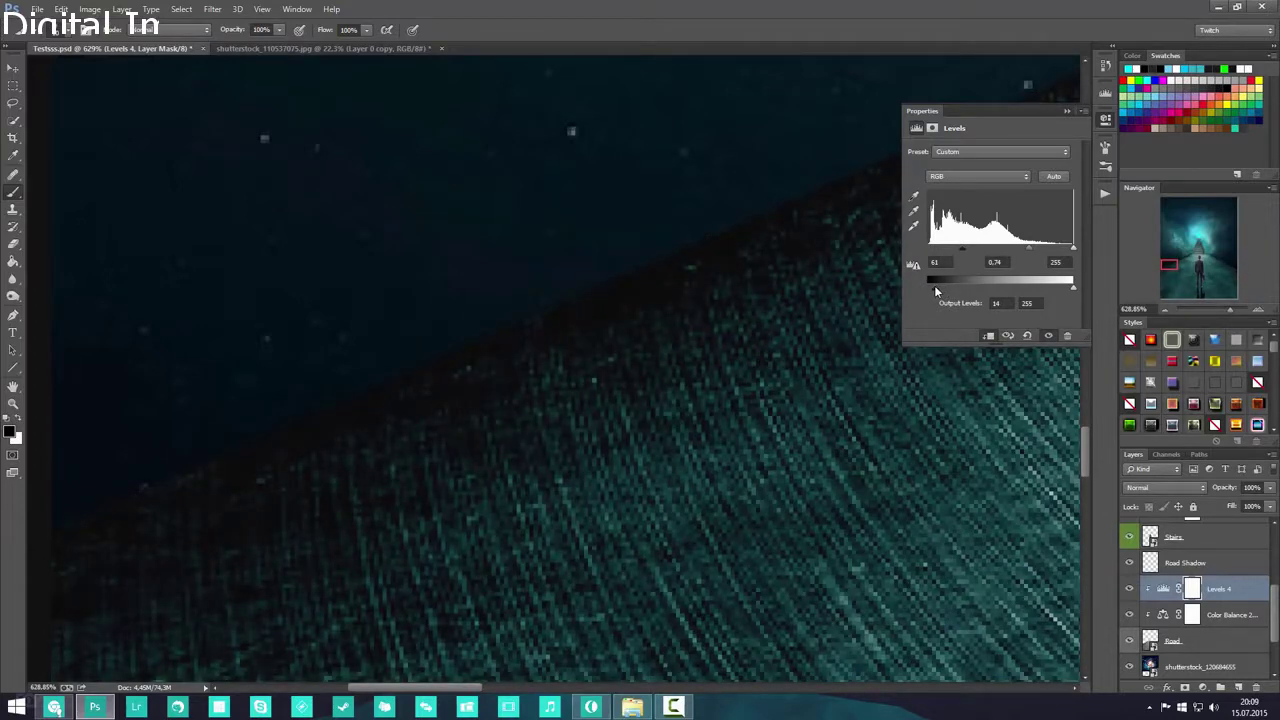
key(ctrl+0)
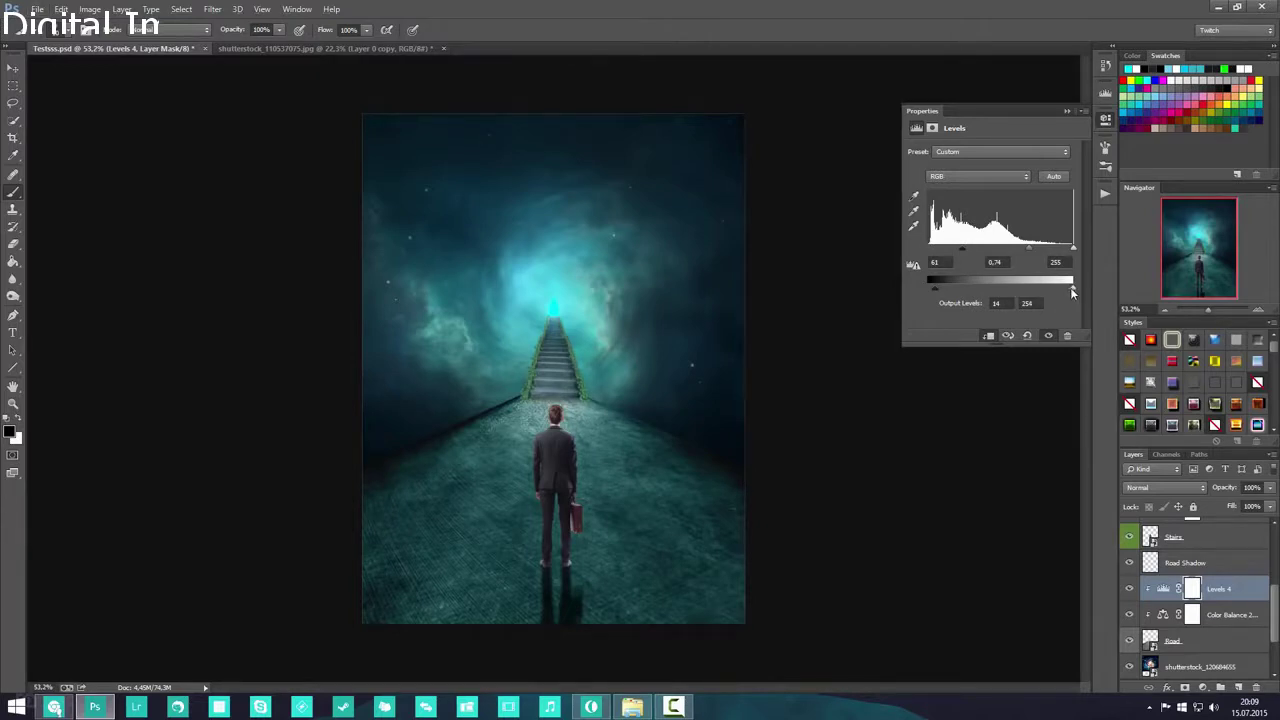
- Set the road's Levels output white to 190 and input white to about 231, and review the whole composition
drag(1072, 288, 1025, 291)
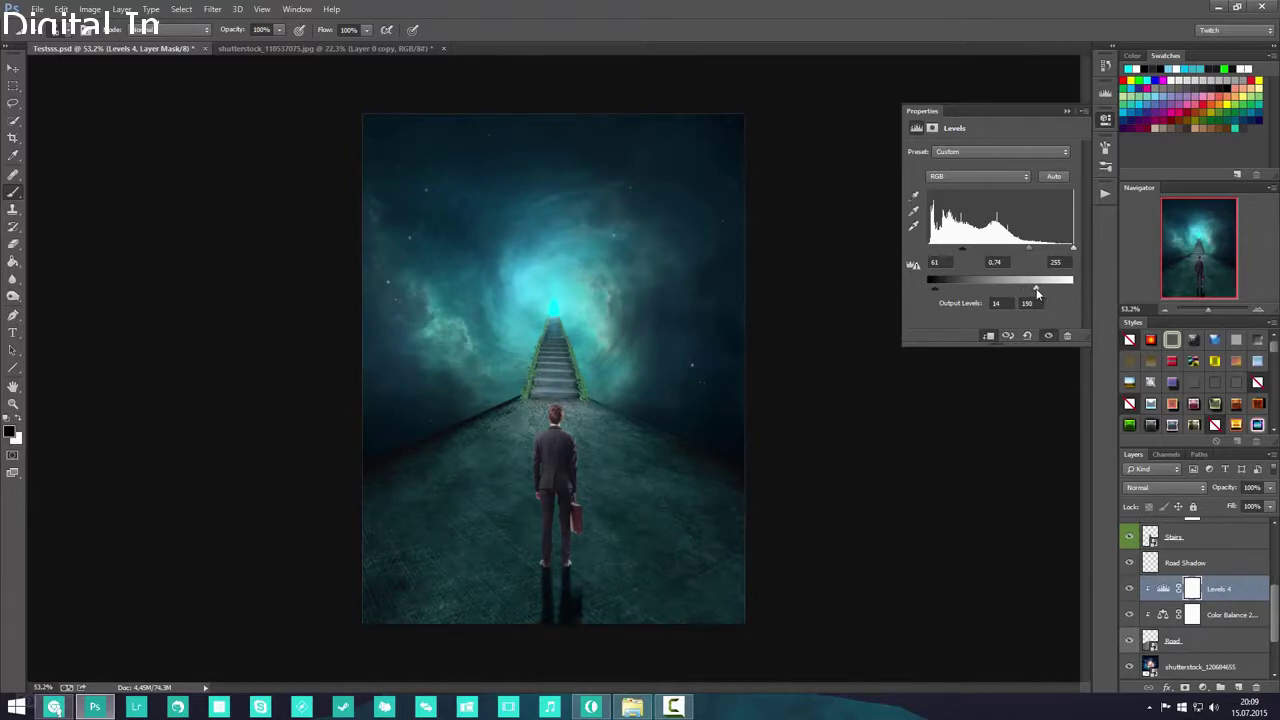
drag(1071, 251, 1063, 251)
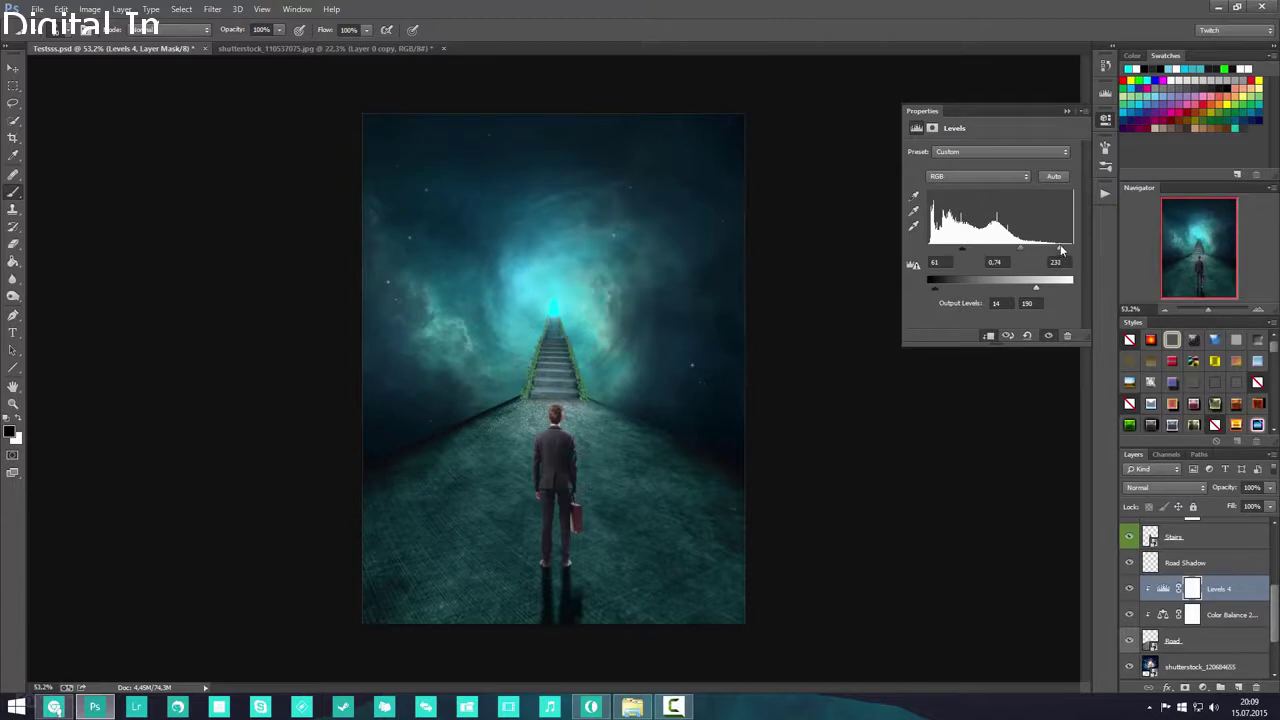
click(1067, 111)
scroll(654, 433, up, 3)
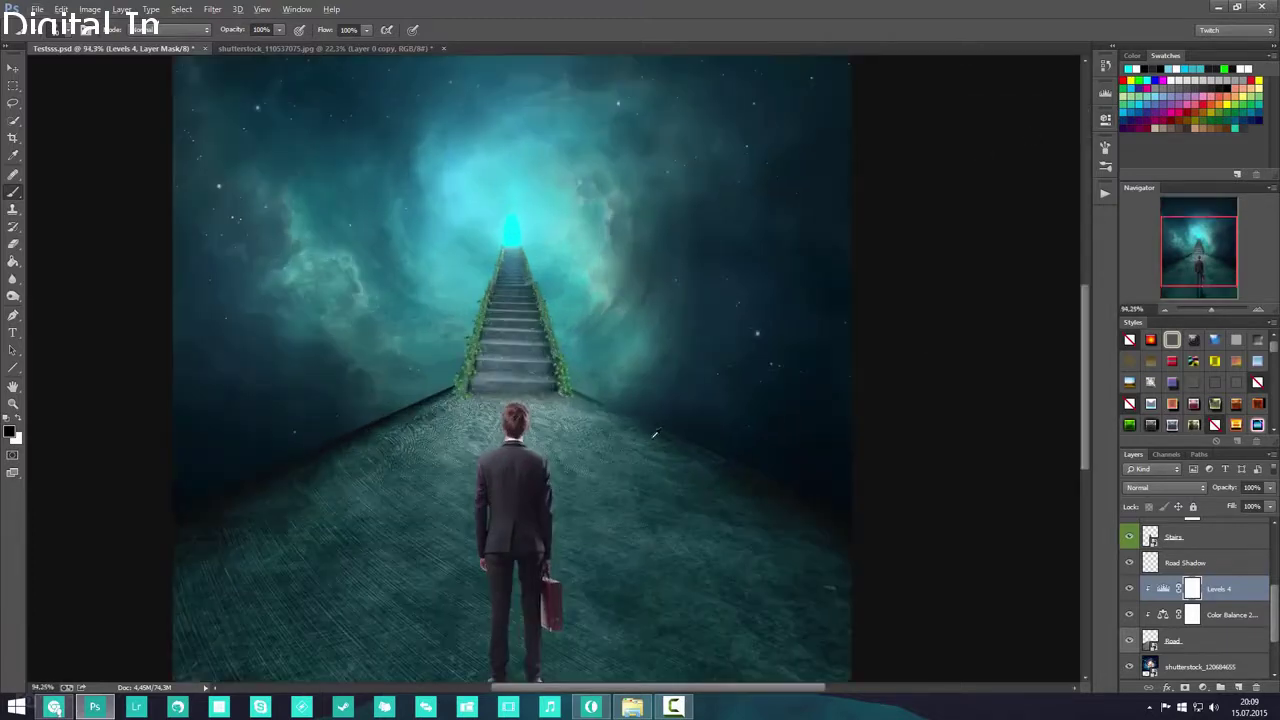
scroll(654, 433, down, 3)
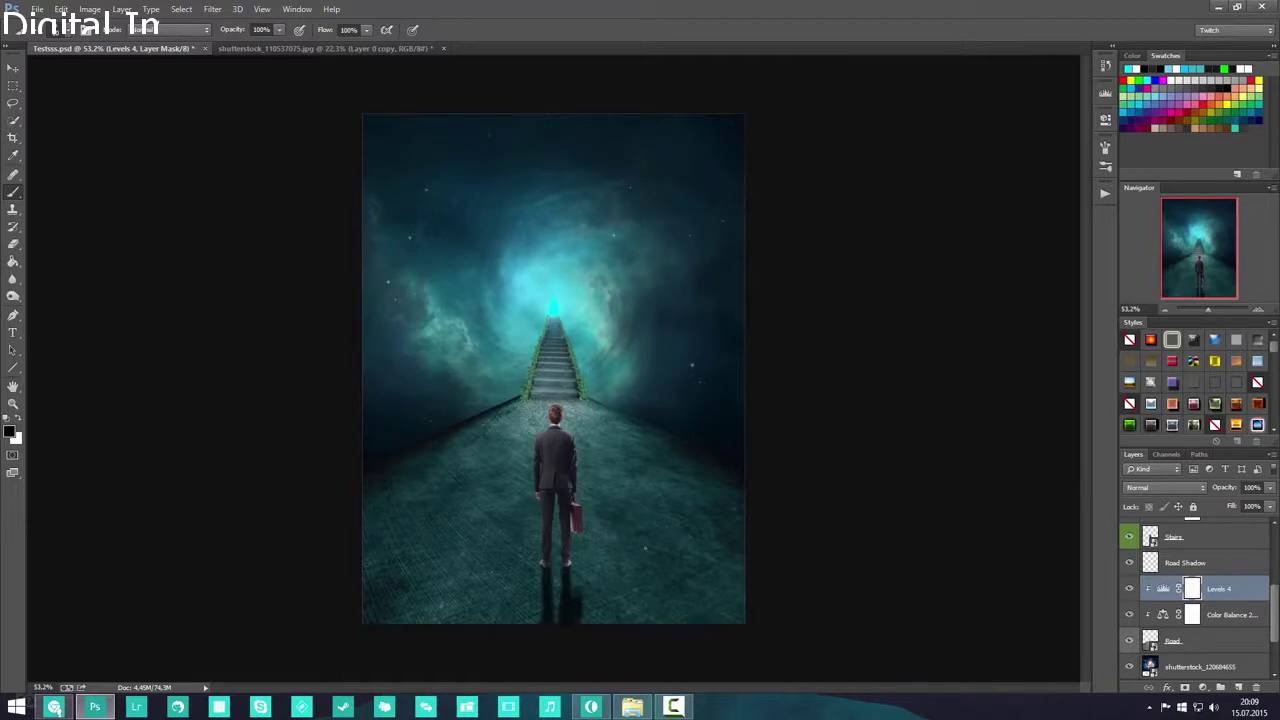
click(1245, 592)
scroll(1226, 608, up, 5)
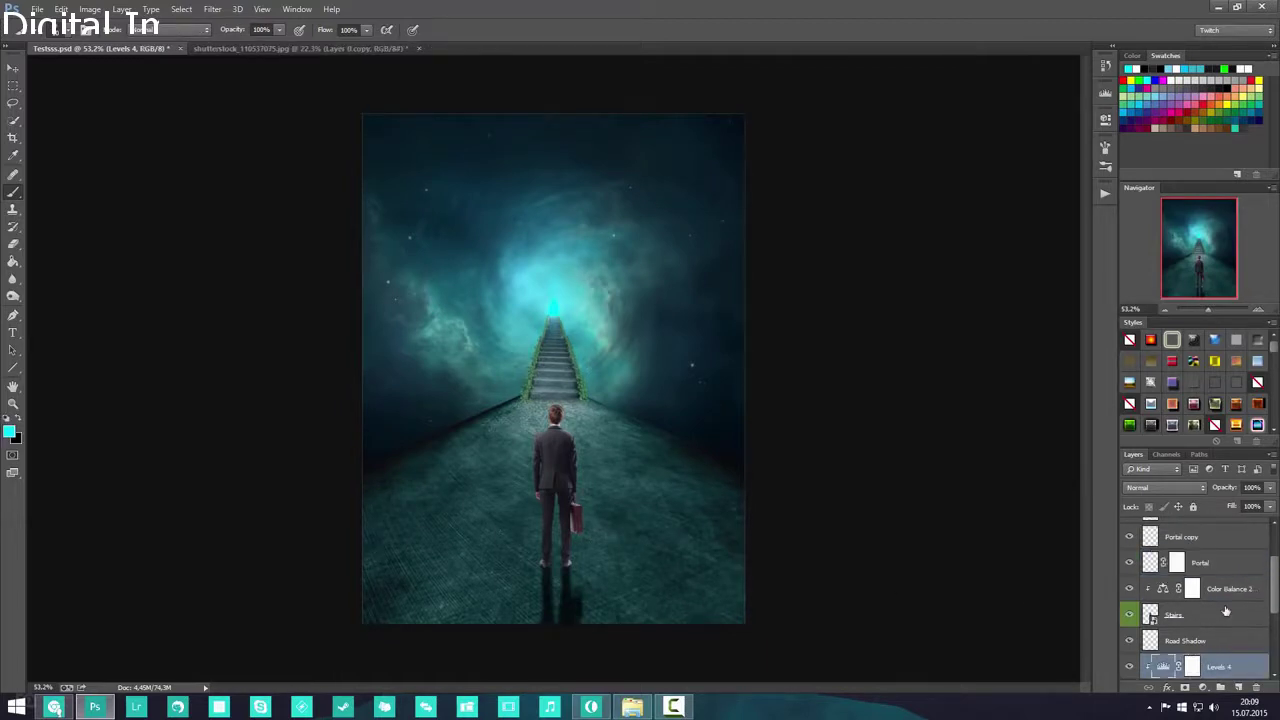
- Add a Levels adjustment layer above the stairs' Color Balance 2 layer and clip it to the Stairs layer
scroll(1230, 630, down, 2)
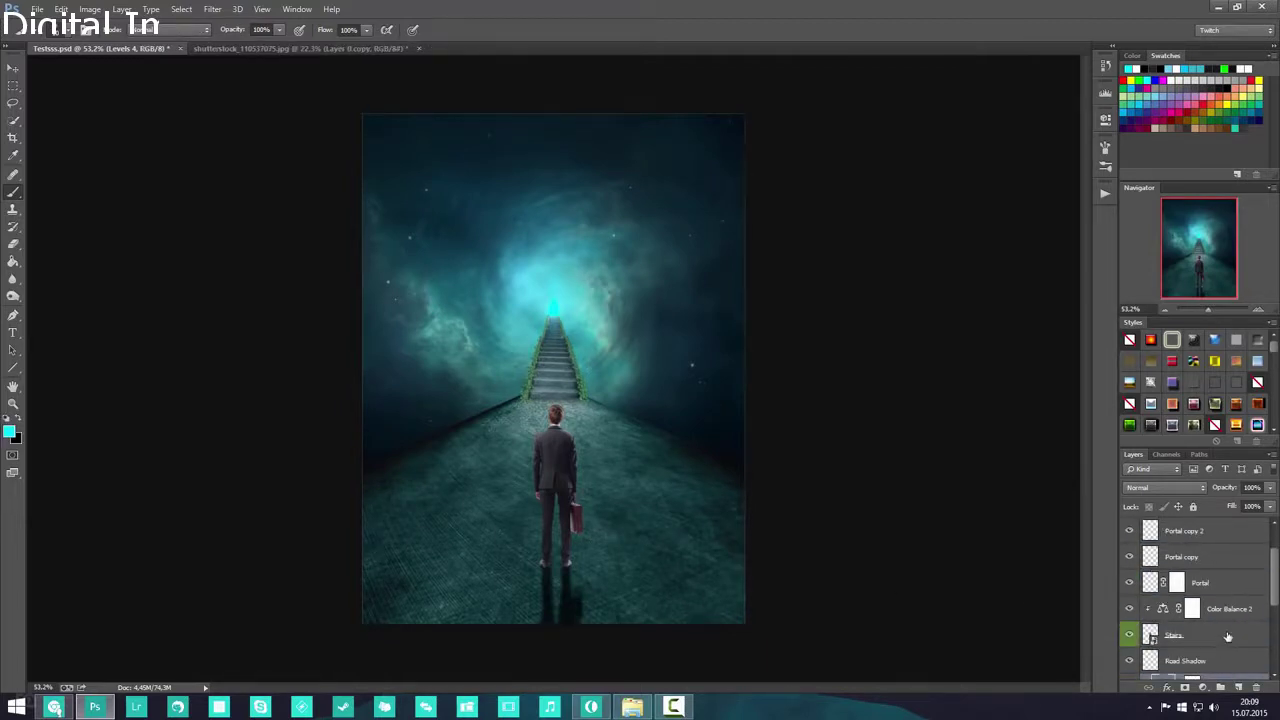
click(1238, 612)
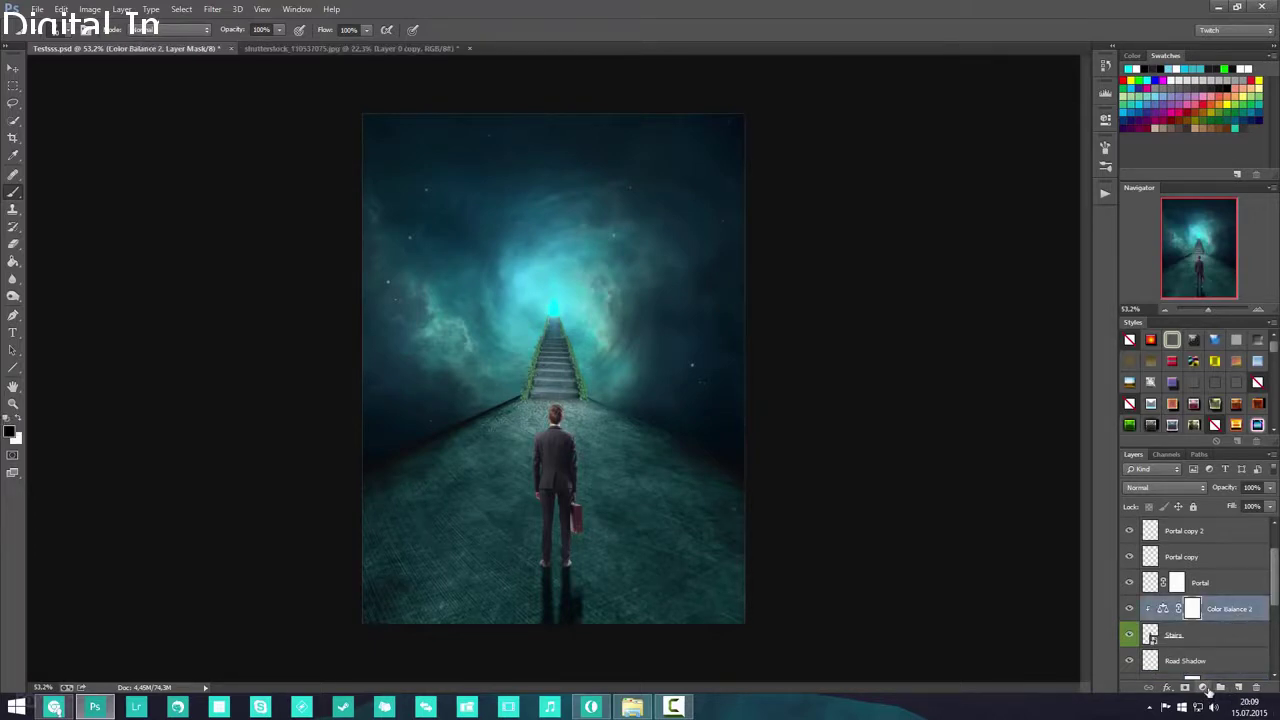
click(1204, 688)
click(1180, 466)
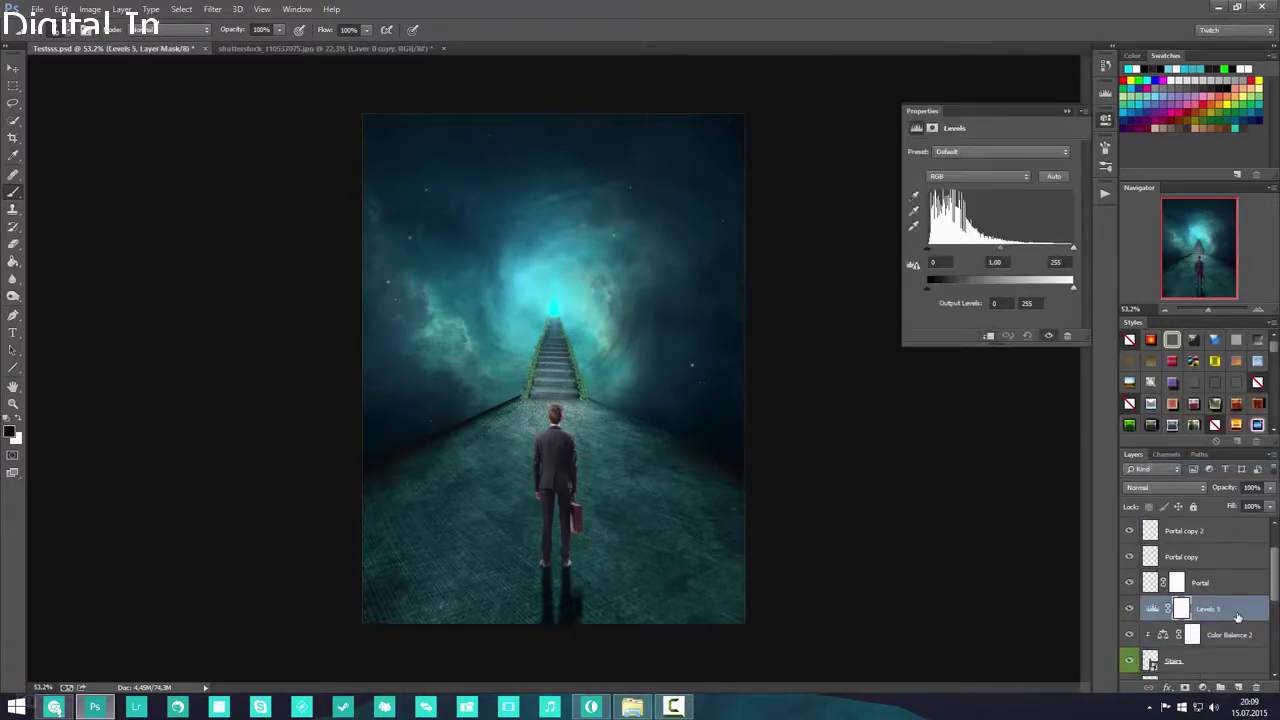
right_click(1237, 617)
click(1194, 249)
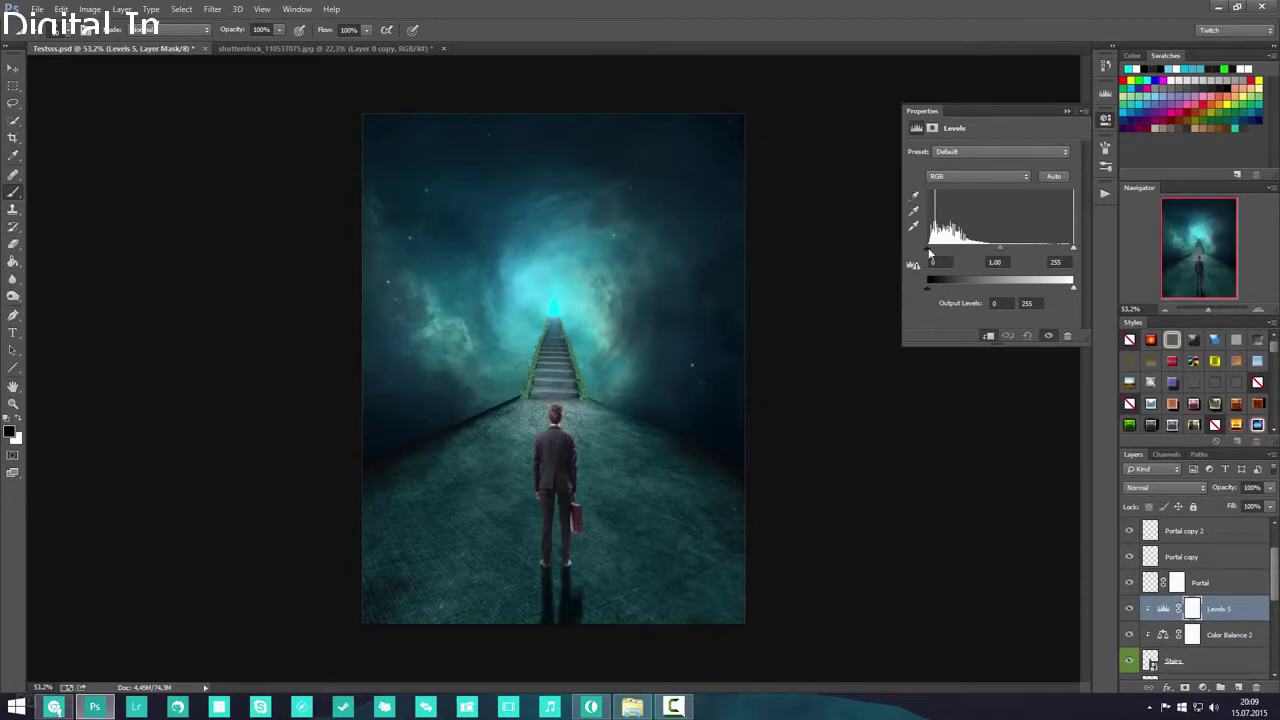
- Darken the stairs in Levels with input black 35, slightly raised output black and slightly lowered output white, and check the stairs up close
drag(928, 247, 943, 254)
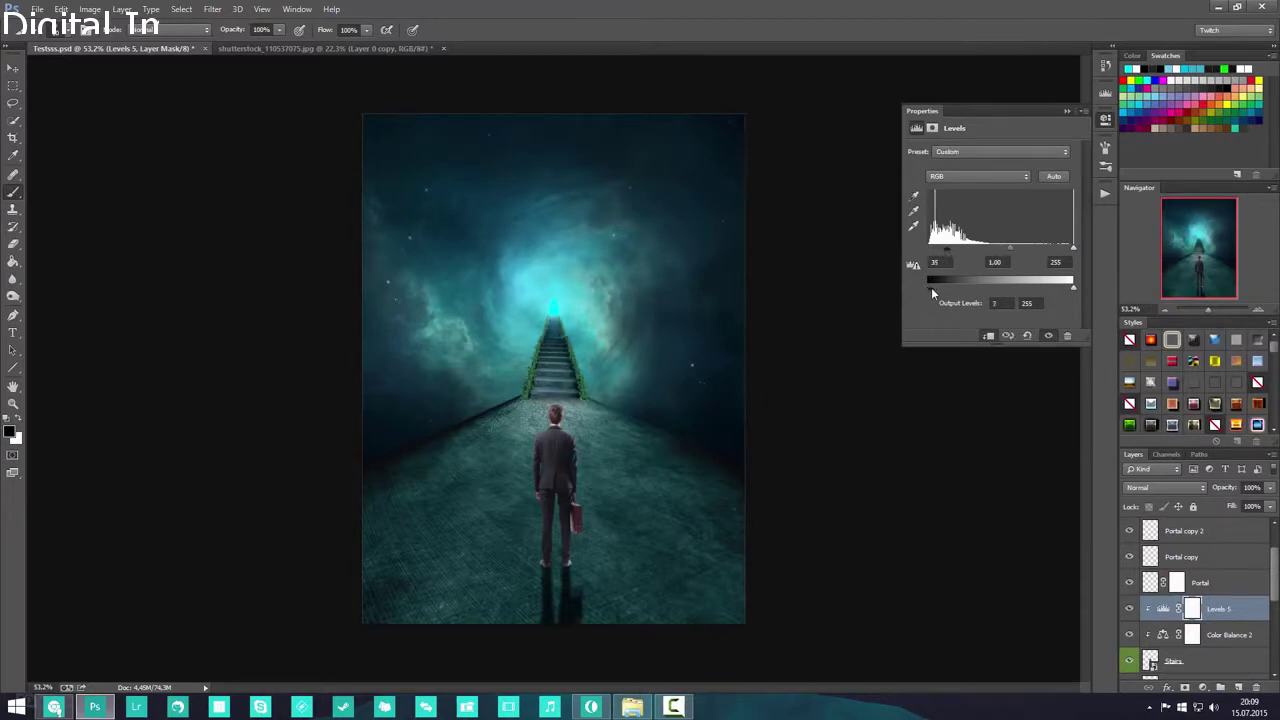
drag(931, 287, 933, 287)
drag(1073, 287, 1064, 288)
drag(1009, 247, 1073, 255)
click(1067, 111)
scroll(602, 365, down, 4)
scroll(602, 372, up, 10)
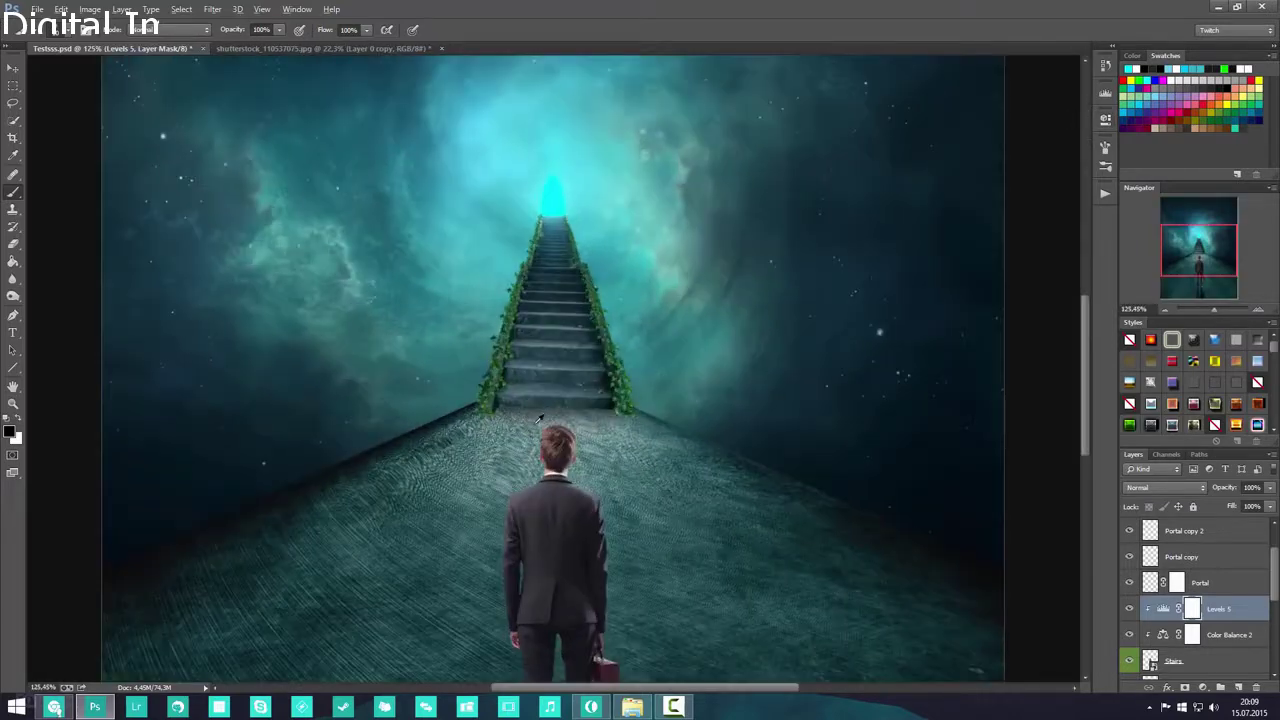
scroll(540, 418, up, 4)
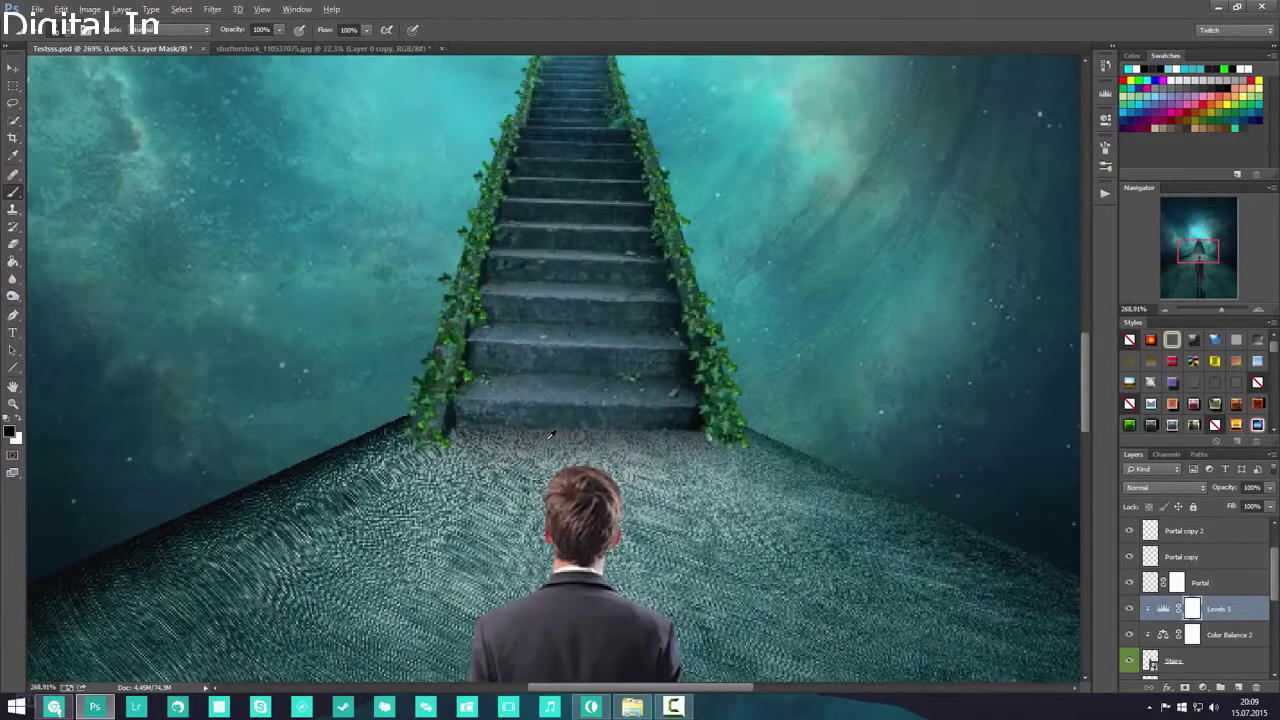
- Lock the transparent pixels of the Road Shadow layer and set up the brush with the default black foreground colour
scroll(1210, 608, down, 2)
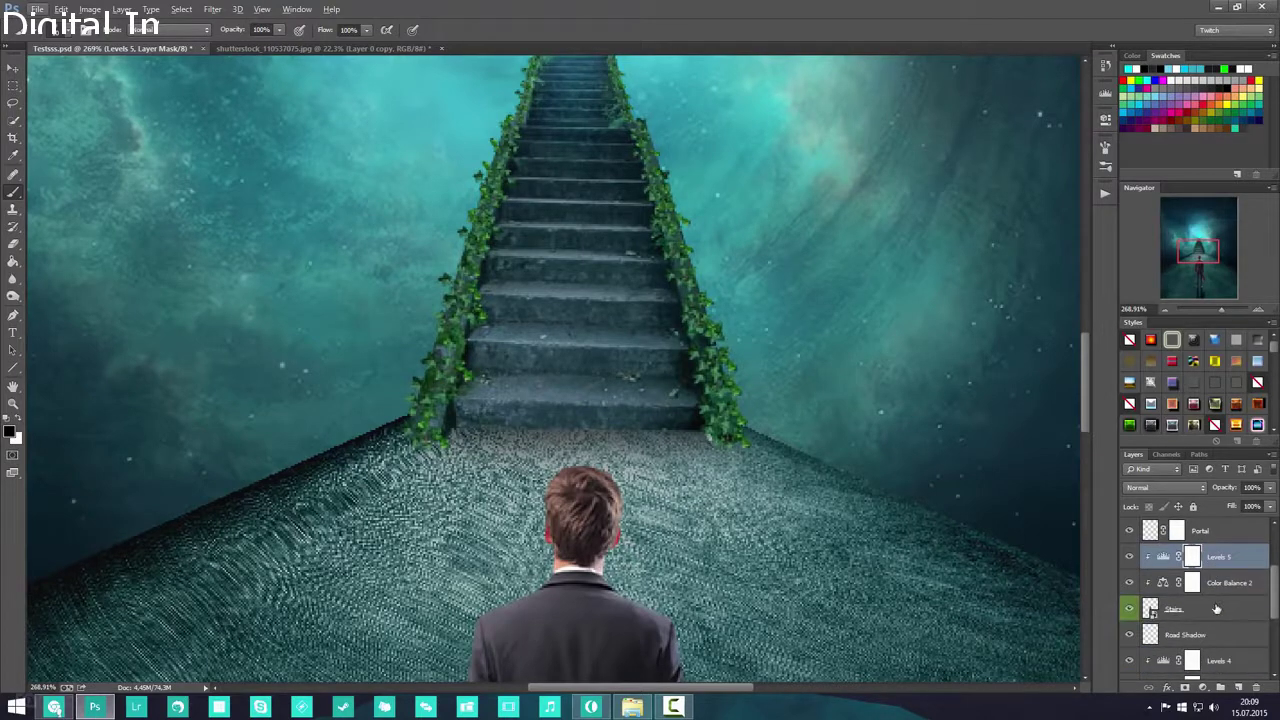
scroll(1236, 609, down, 1)
click(1203, 612)
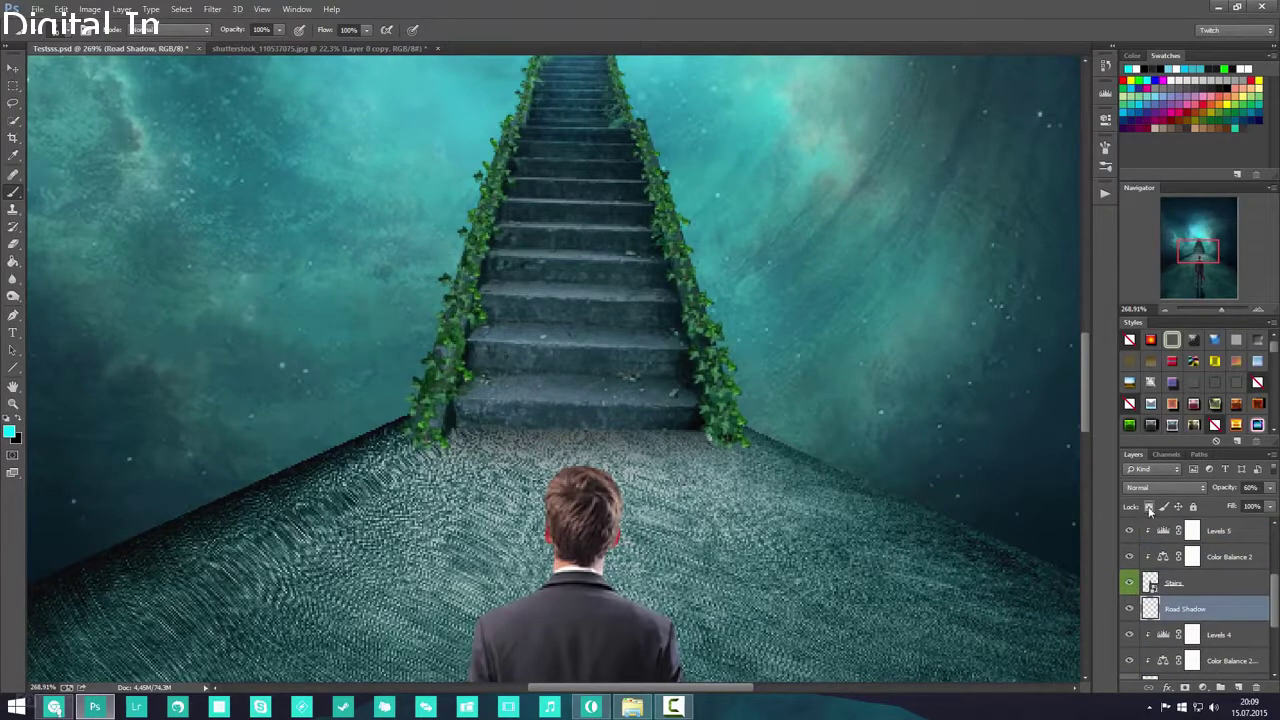
click(1149, 507)
right_click(430, 210)
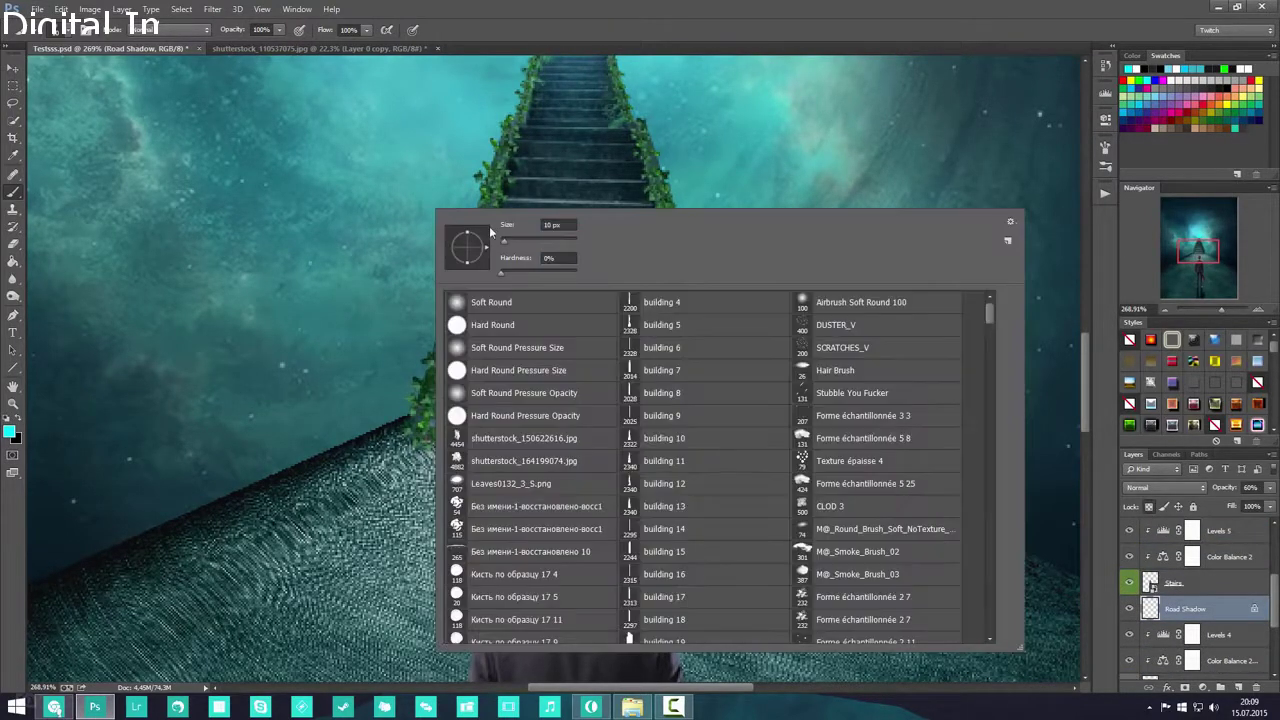
click(548, 225)
click(1189, 612)
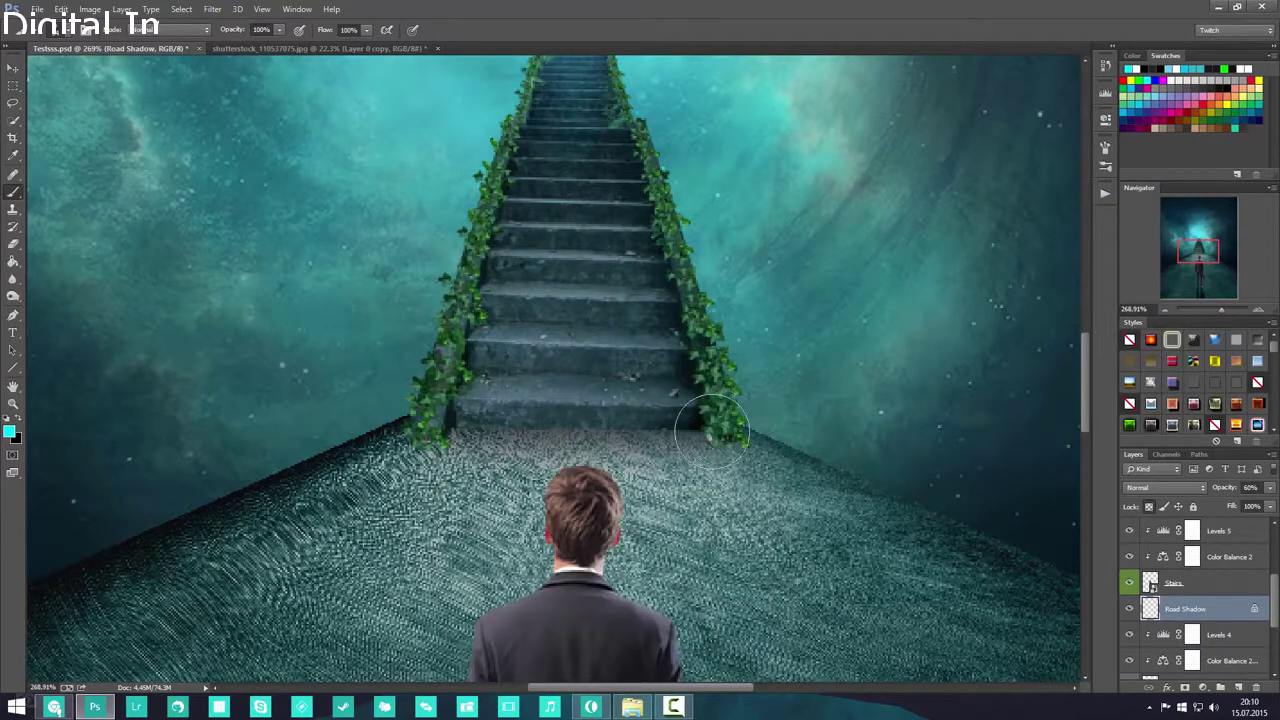
key(d)
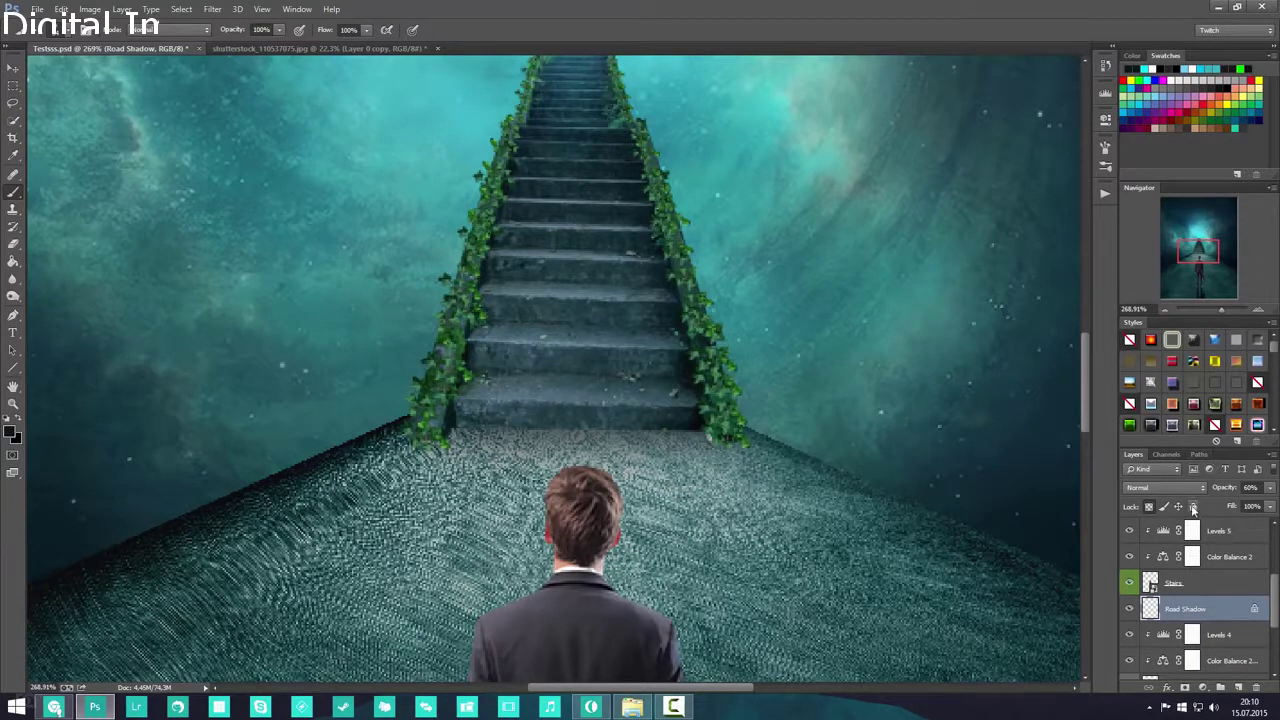
- Raise the Road Shadow layer's opacity to 100%, relock its transparent pixels, and recolour the shadow with dark teal sampled from the lowest step
click(1150, 507)
drag(1221, 491, 1272, 497)
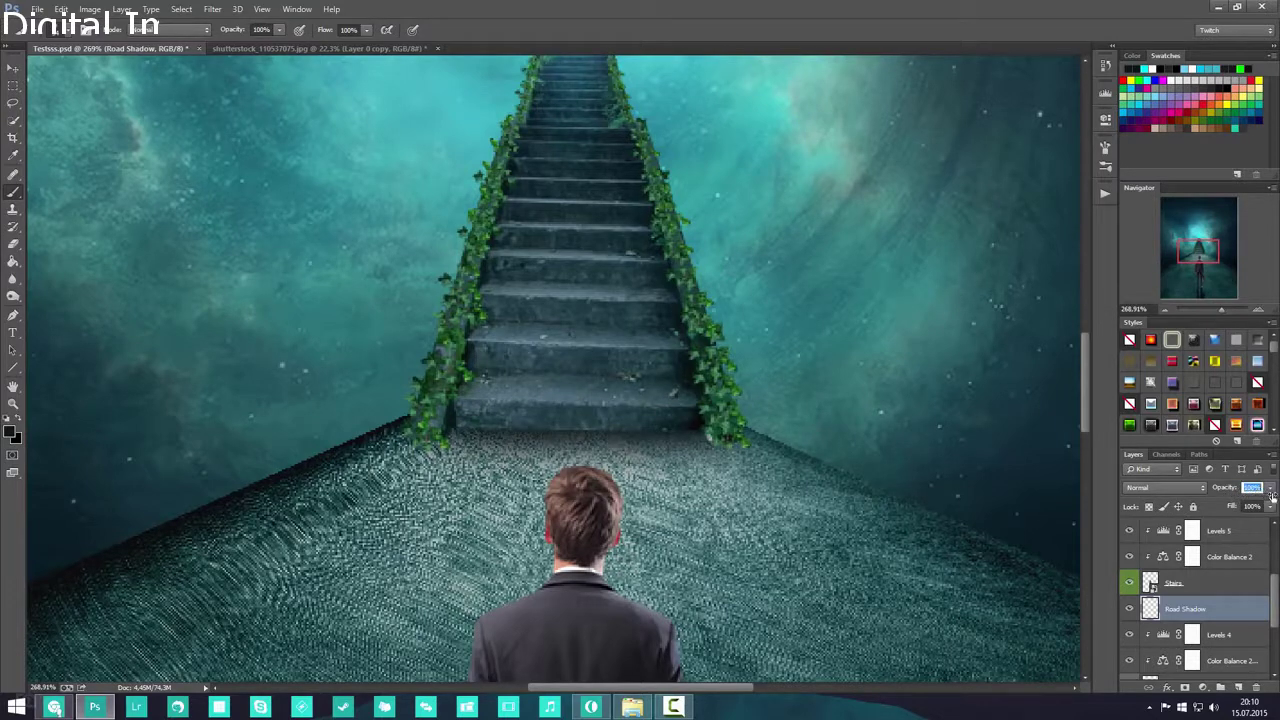
click(1148, 506)
click(694, 412)
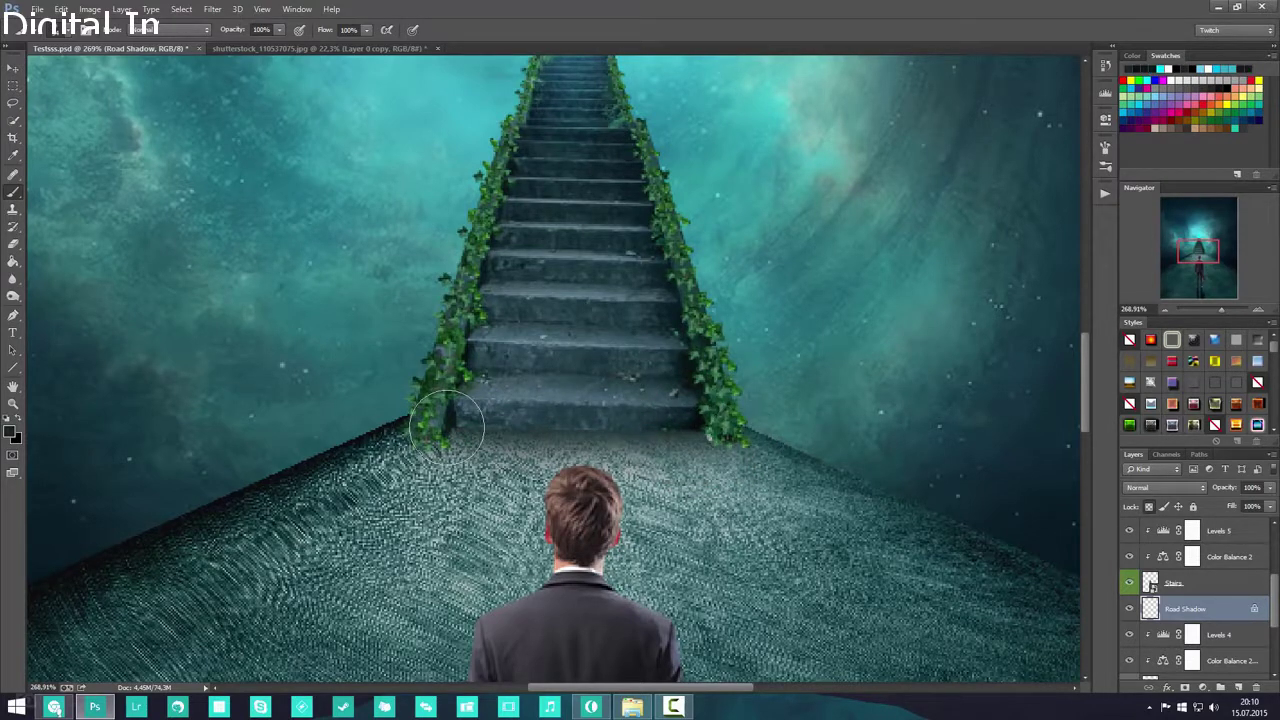
click(692, 410)
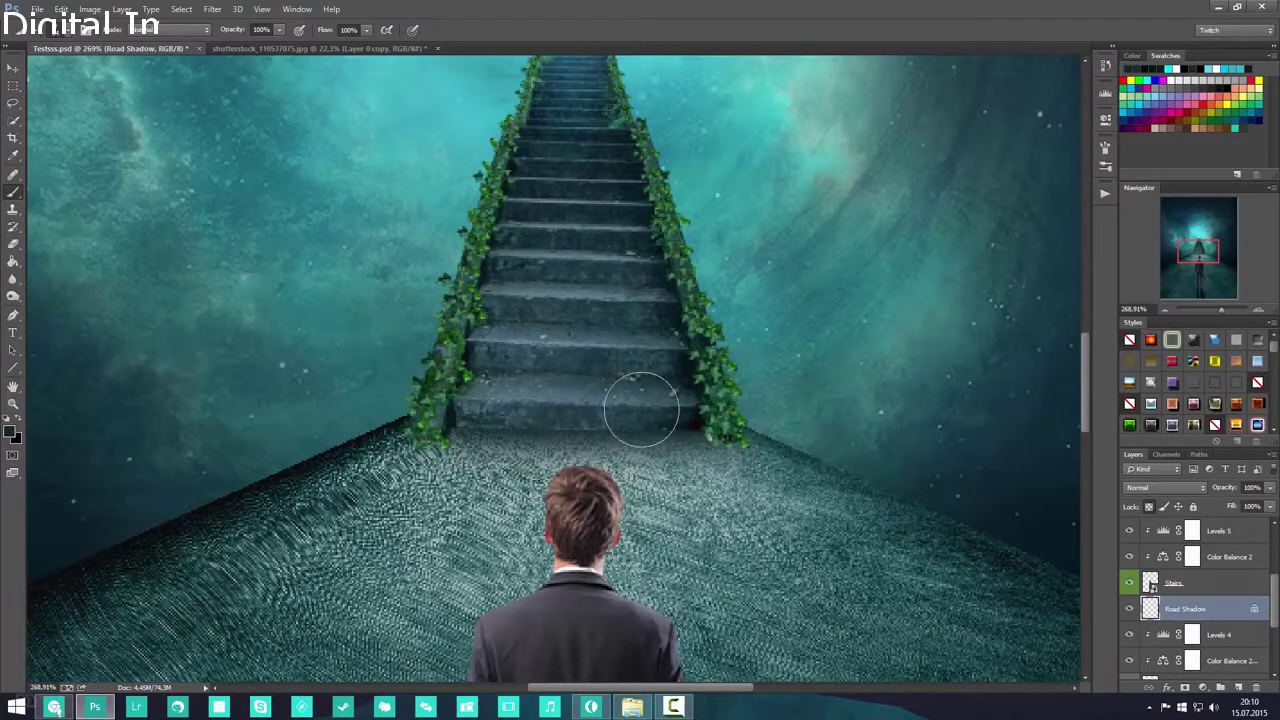
- Save the document and review the stairs' shadow within the whole composition
key(ctrl+0)
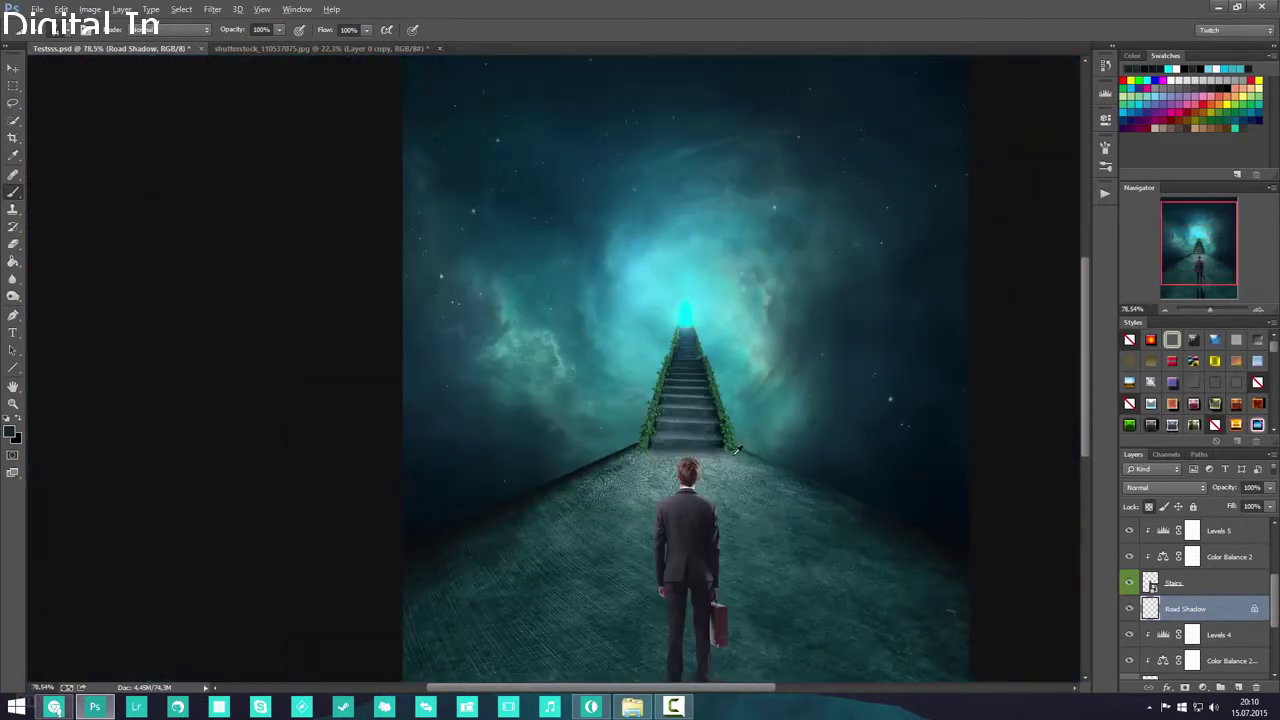
scroll(728, 386, down, 4)
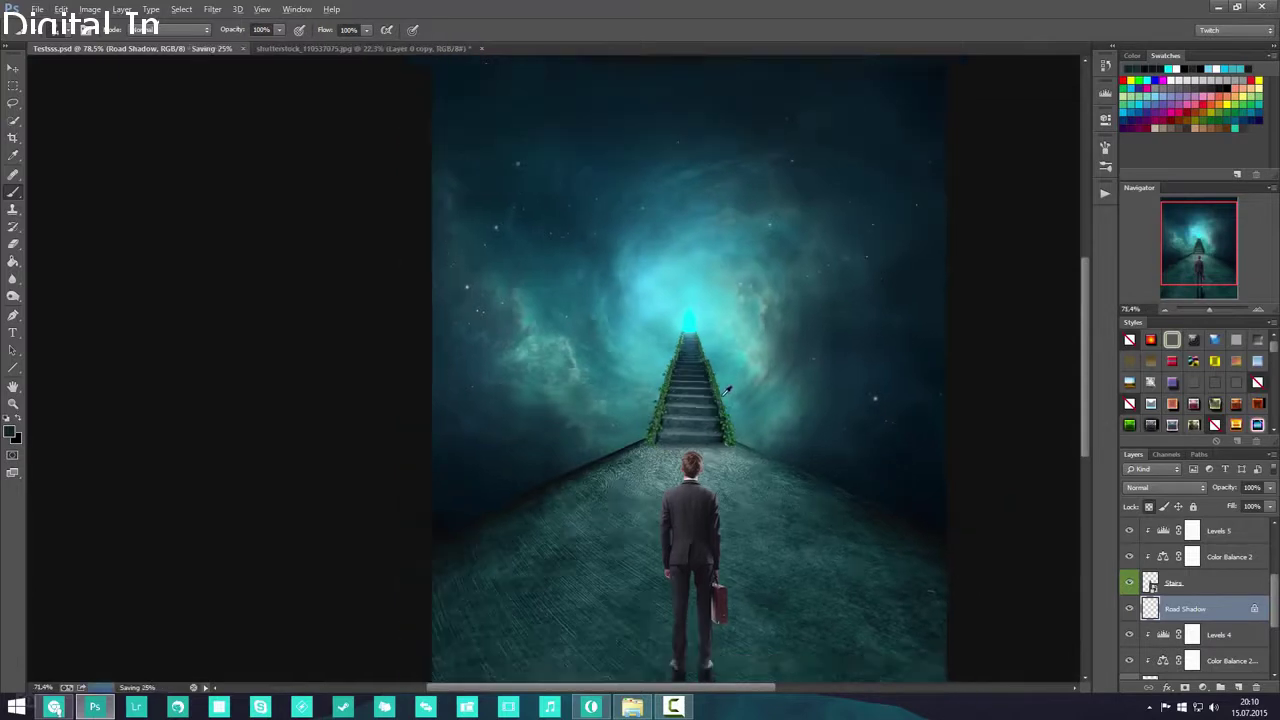
scroll(555, 433, up, 4)
scroll(555, 432, down, 2)
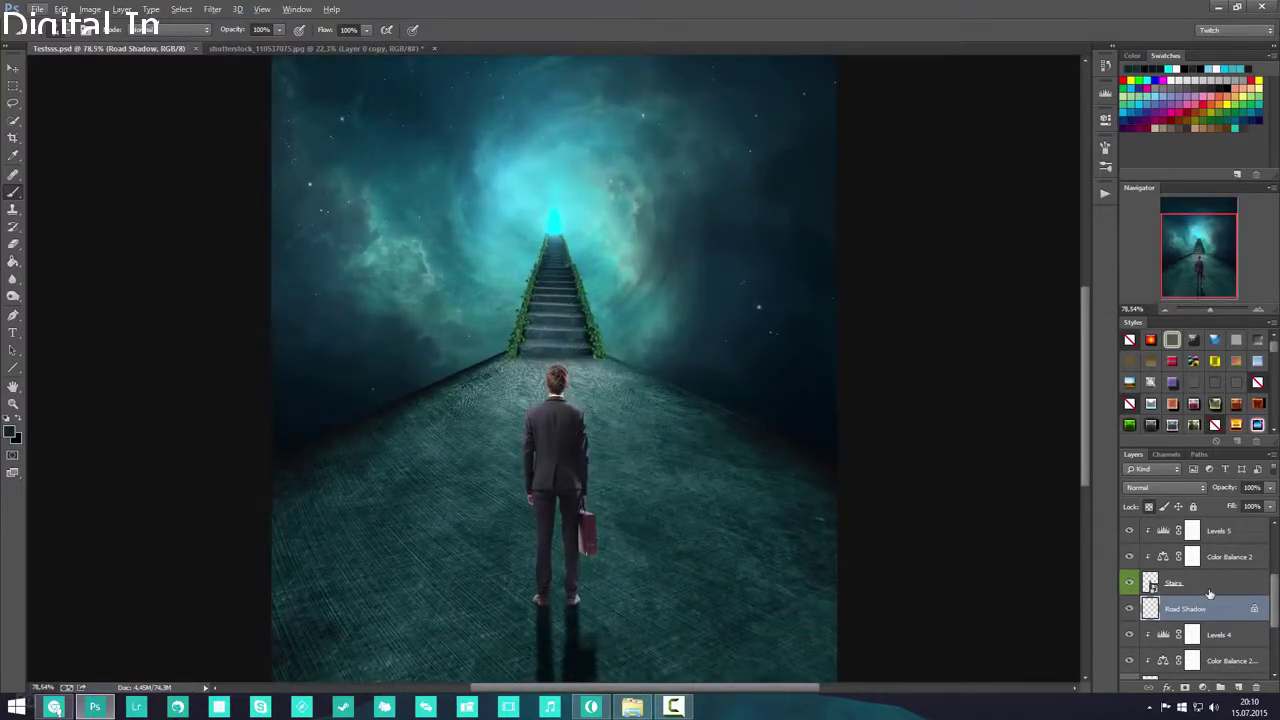
- Identify the Guy copy layer by toggling its visibility, and add a Color Balance adjustment layer clipped to it
scroll(1209, 594, up, 5)
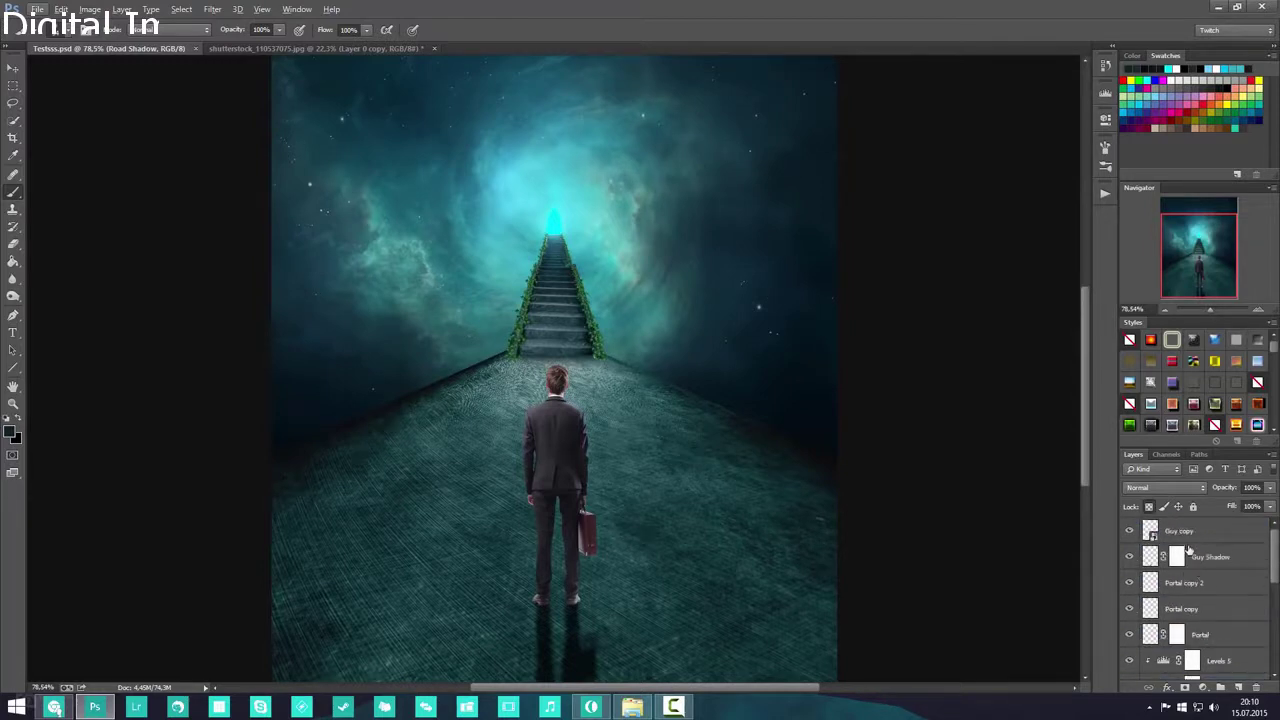
click(1160, 537)
click(1129, 532)
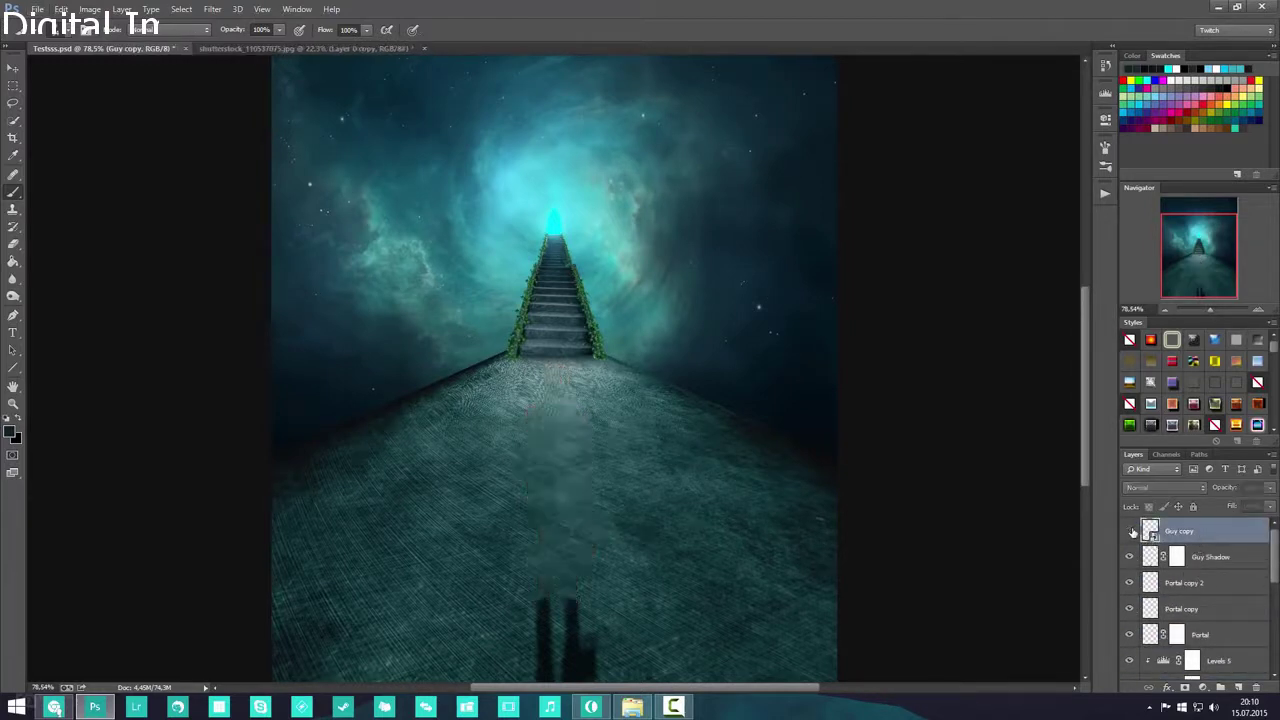
click(1129, 532)
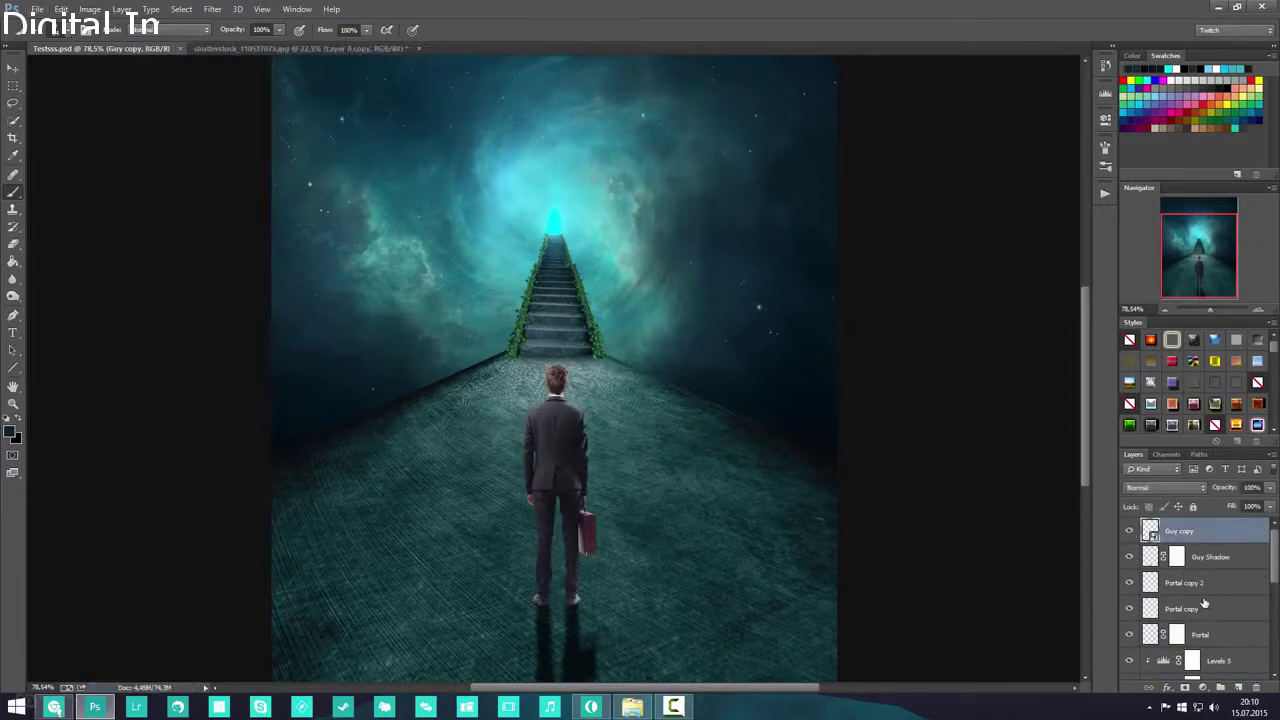
click(1202, 688)
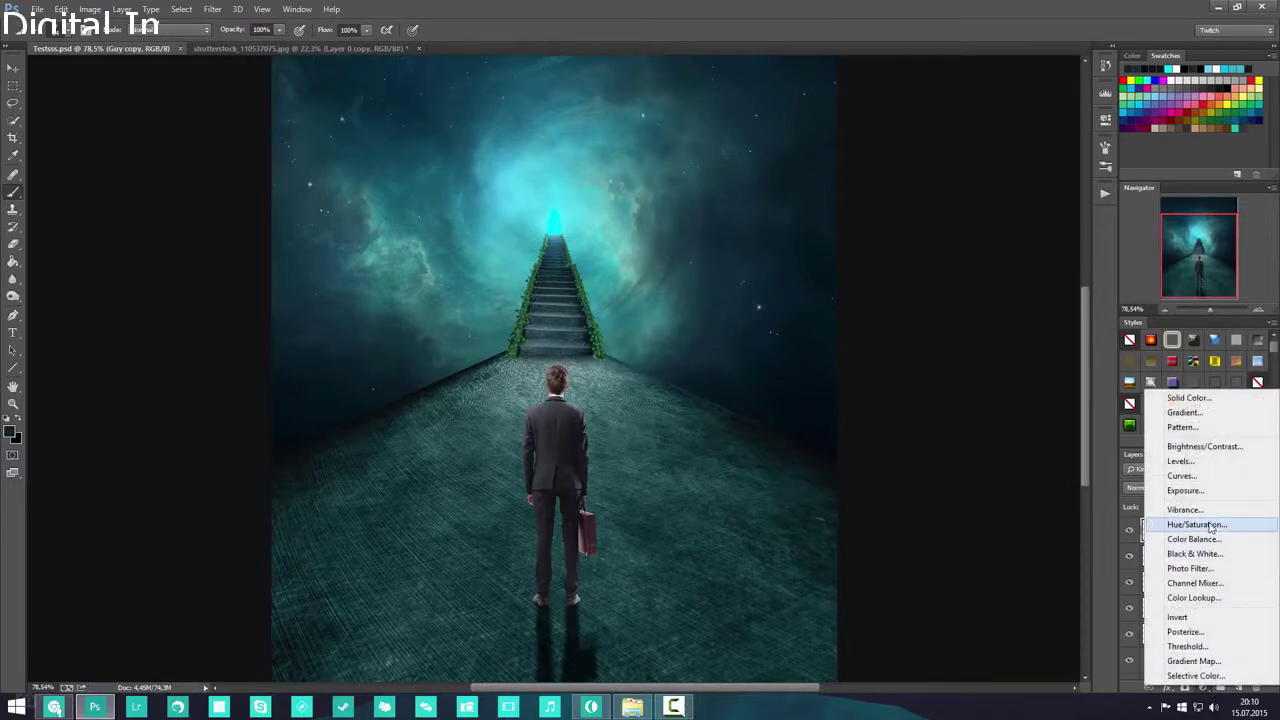
click(1215, 540)
right_click(1234, 532)
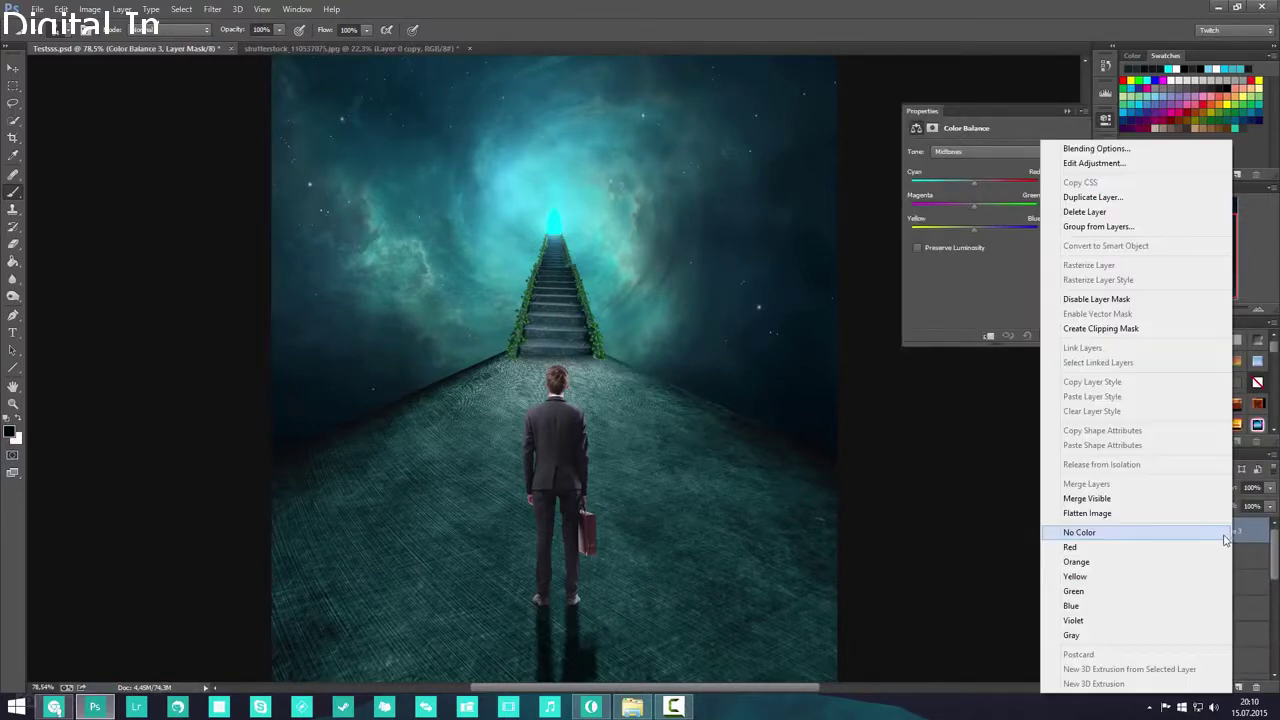
click(1090, 333)
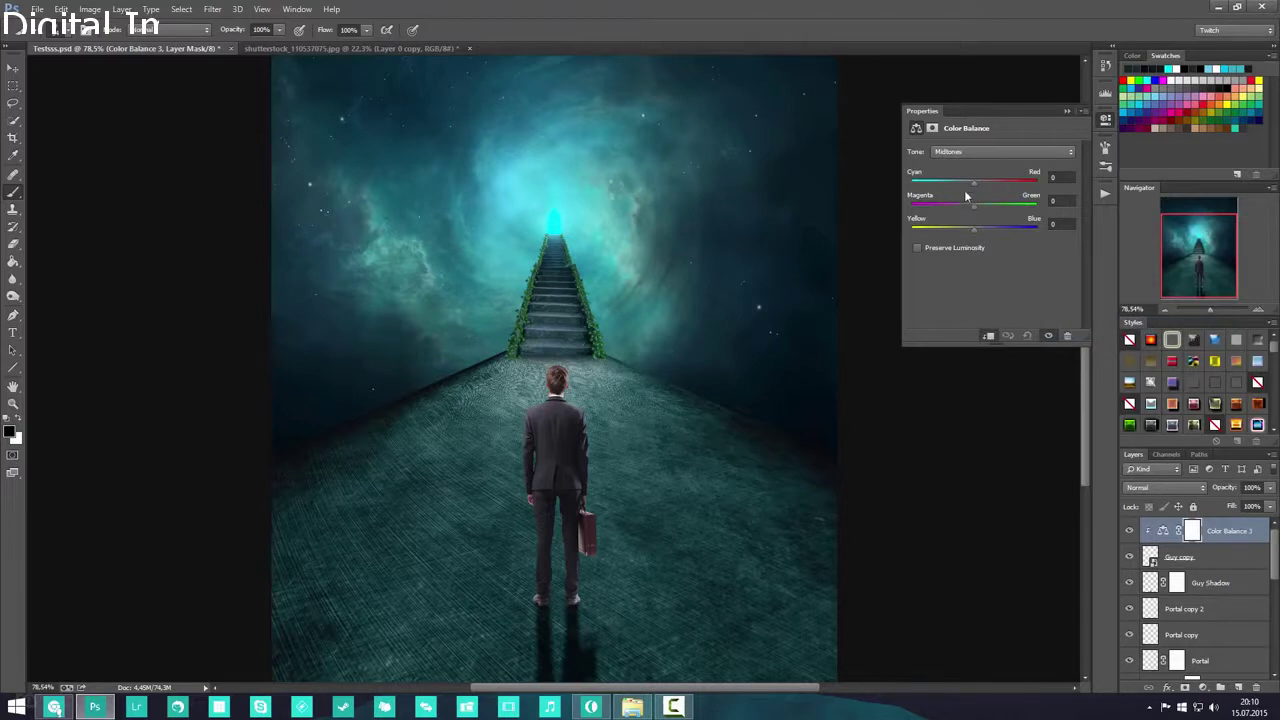
- Shift the man's midtones in Color Balance to cyan-red -47, magenta-green +8 and yellow-blue +3
drag(965, 186, 944, 180)
drag(979, 229, 979, 207)
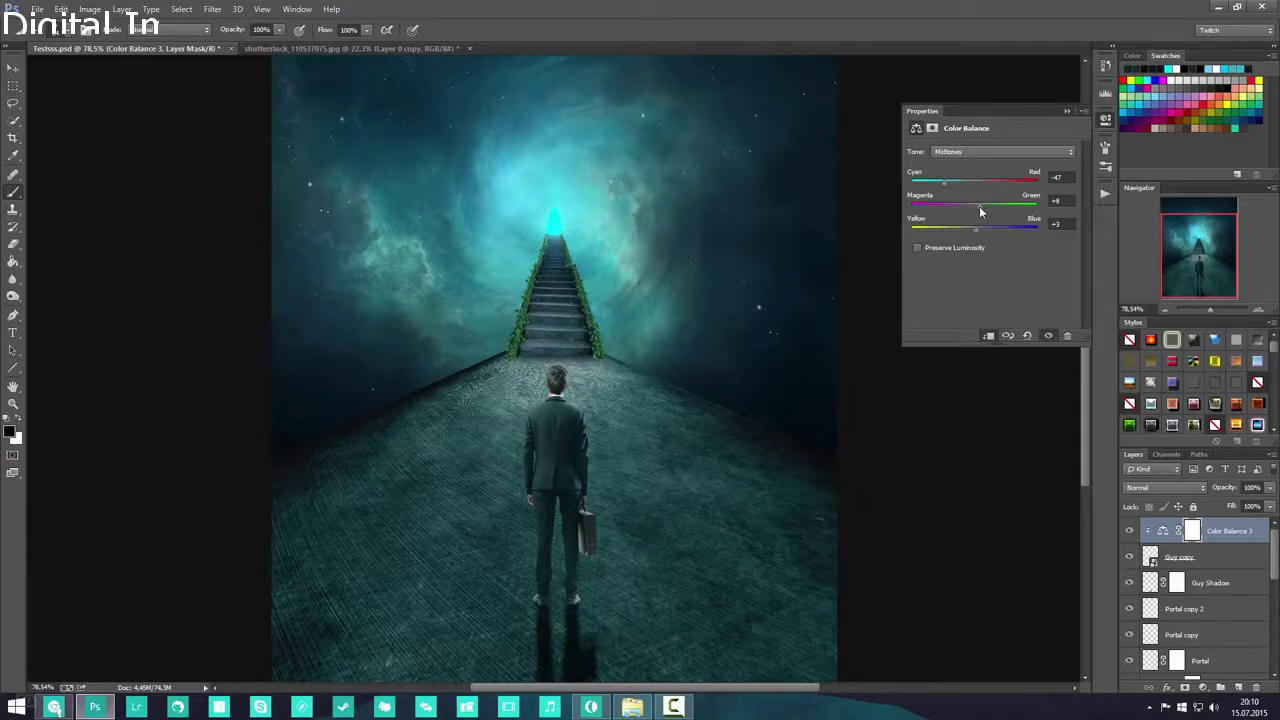
click(1105, 119)
- Add a Levels adjustment layer above the man's Color Balance and clip it to the Guy copy layer
click(1218, 686)
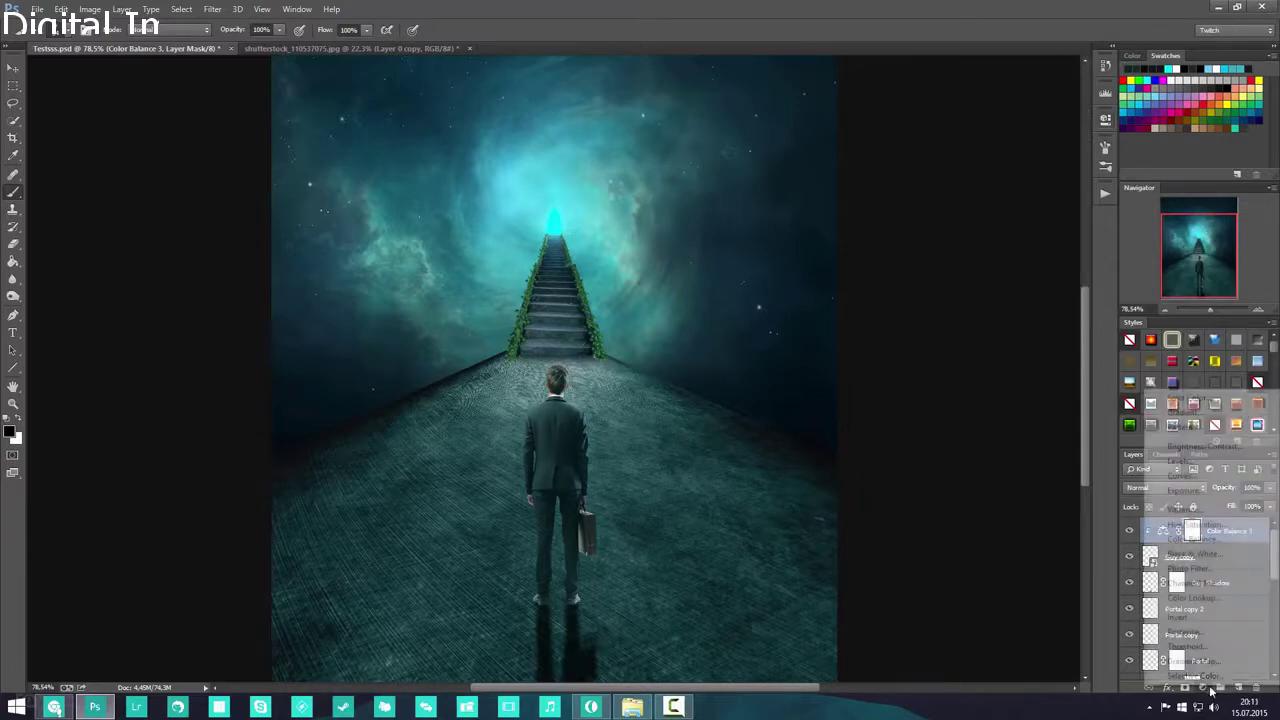
click(1180, 468)
right_click(1241, 538)
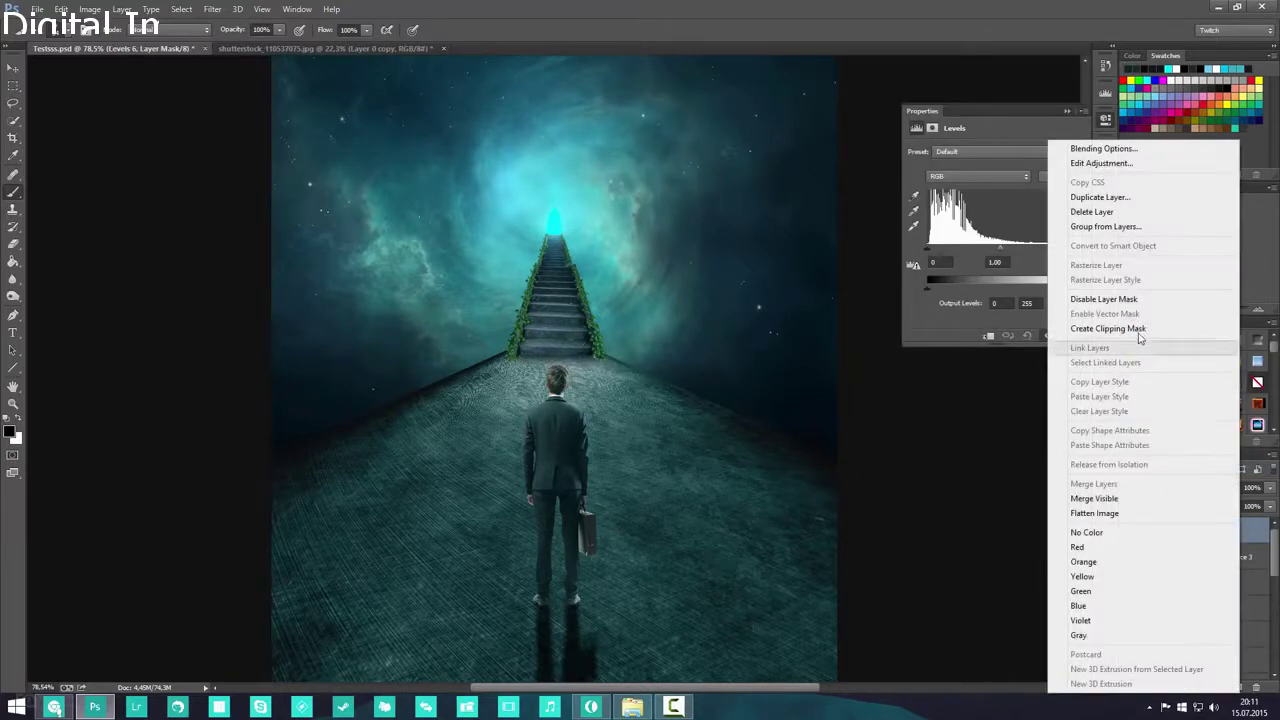
click(1150, 330)
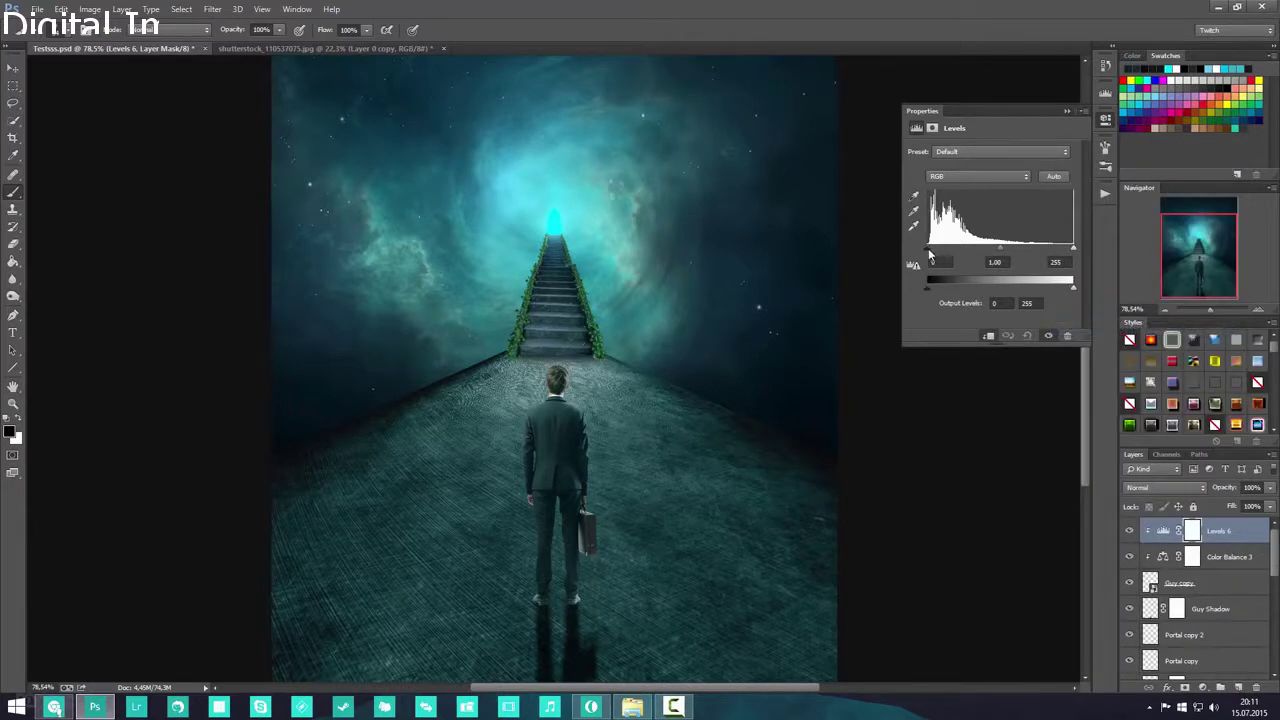
- Darken the man in Levels with input black 30, output black 17 and output white 118, and check him against the scene
drag(929, 252, 937, 252)
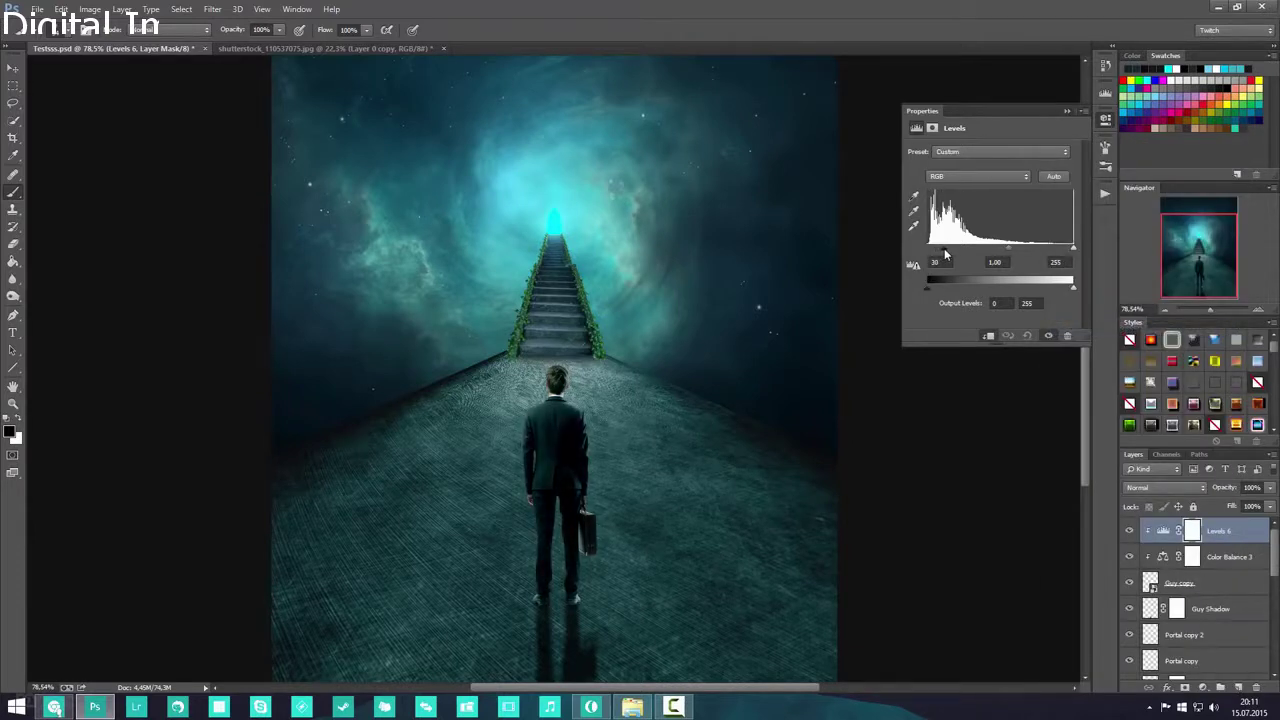
drag(1006, 252, 1064, 253)
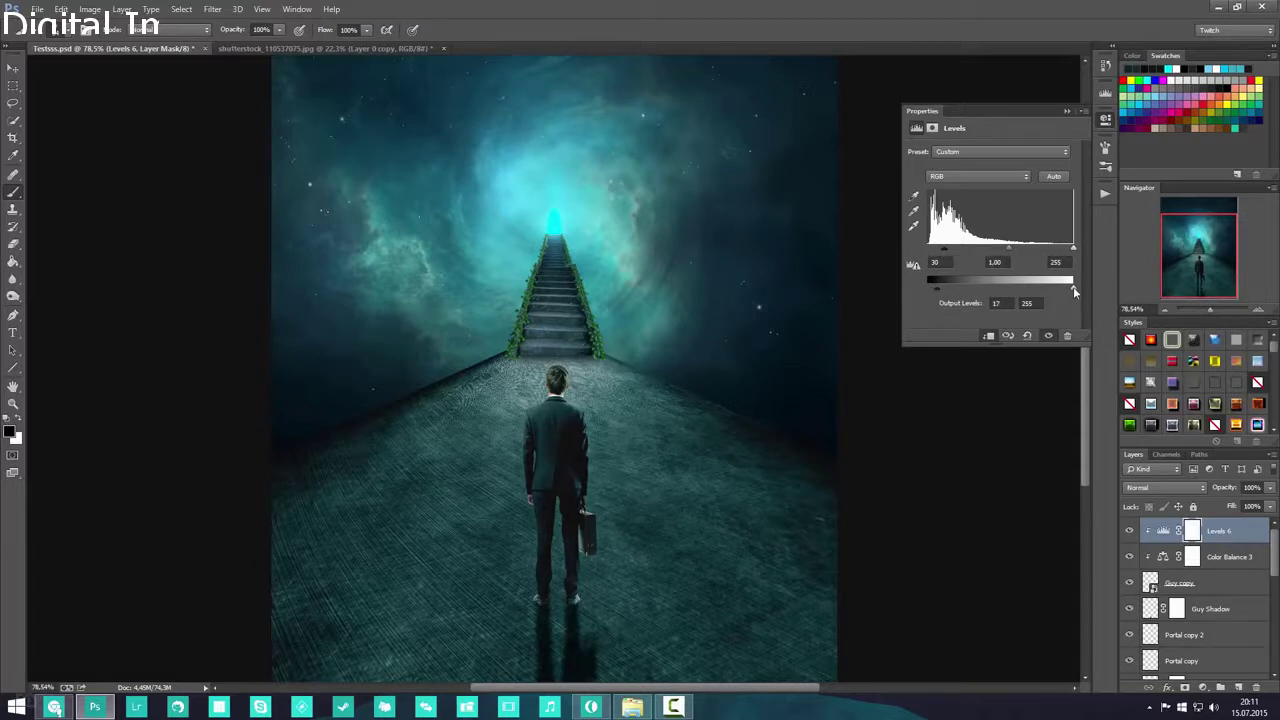
drag(1057, 288, 1029, 290)
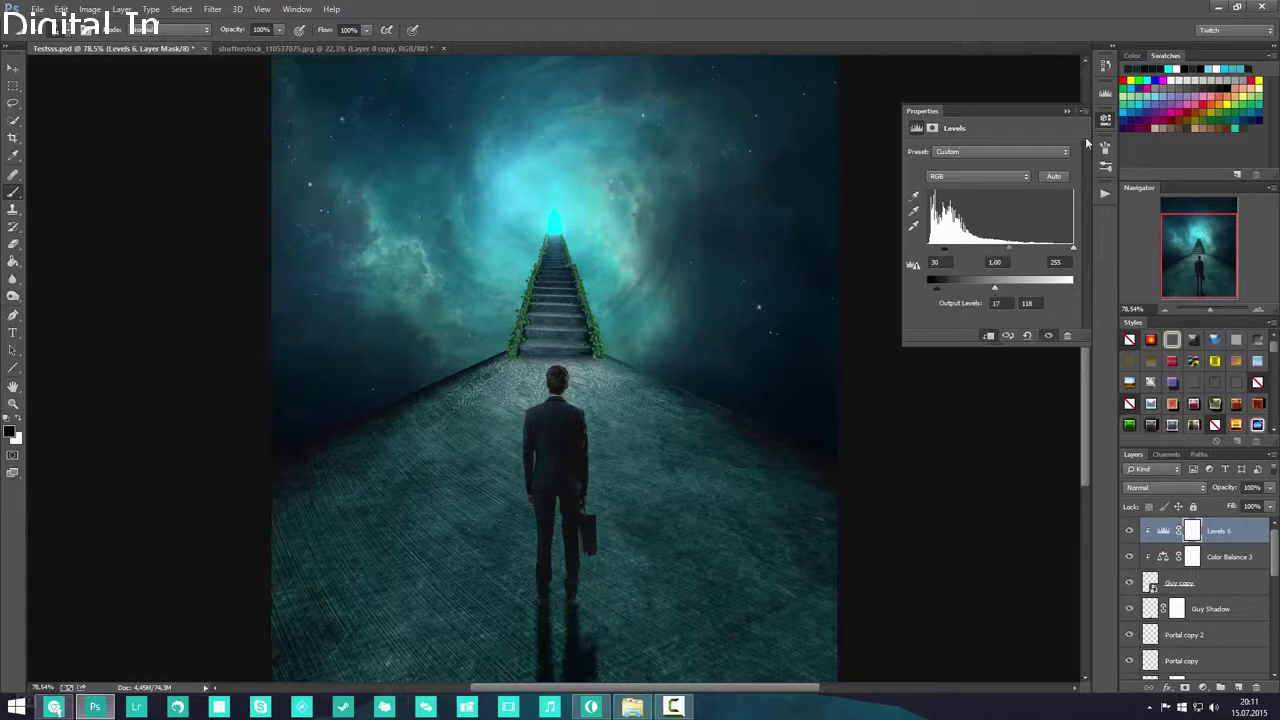
click(1067, 111)
scroll(598, 357, down, 6)
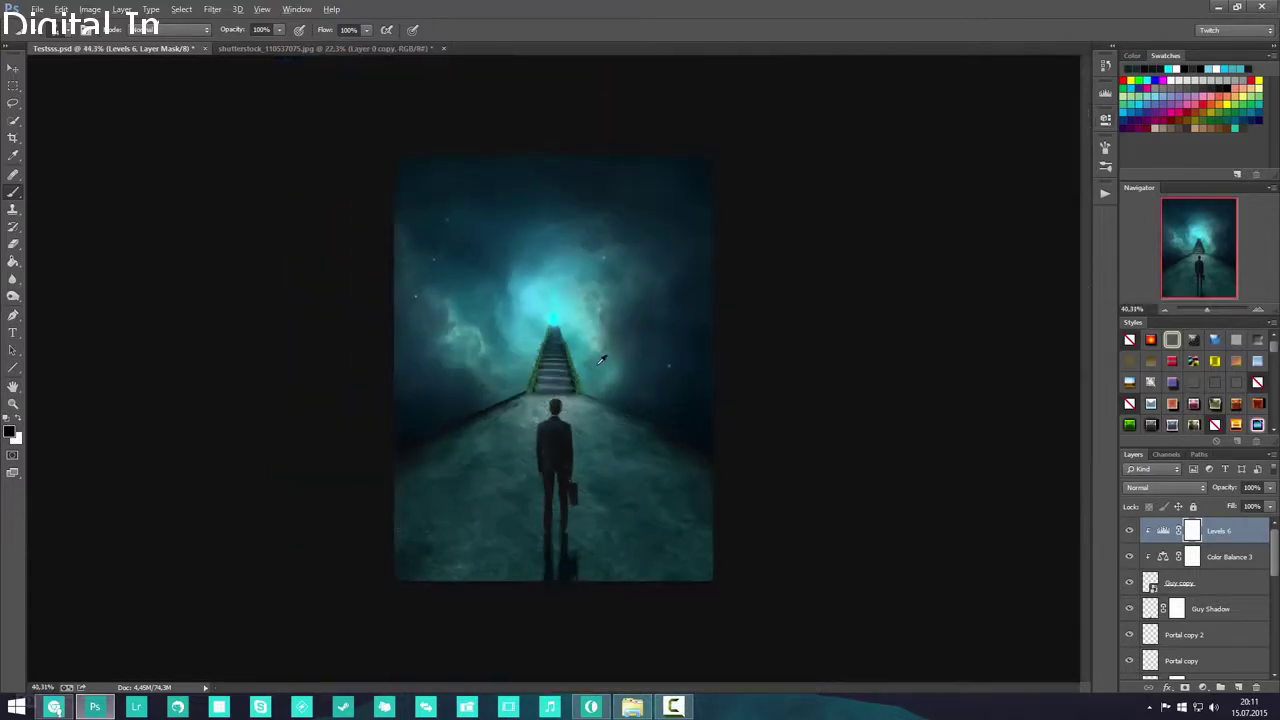
scroll(591, 388, up, 5)
scroll(563, 450, down, 2)
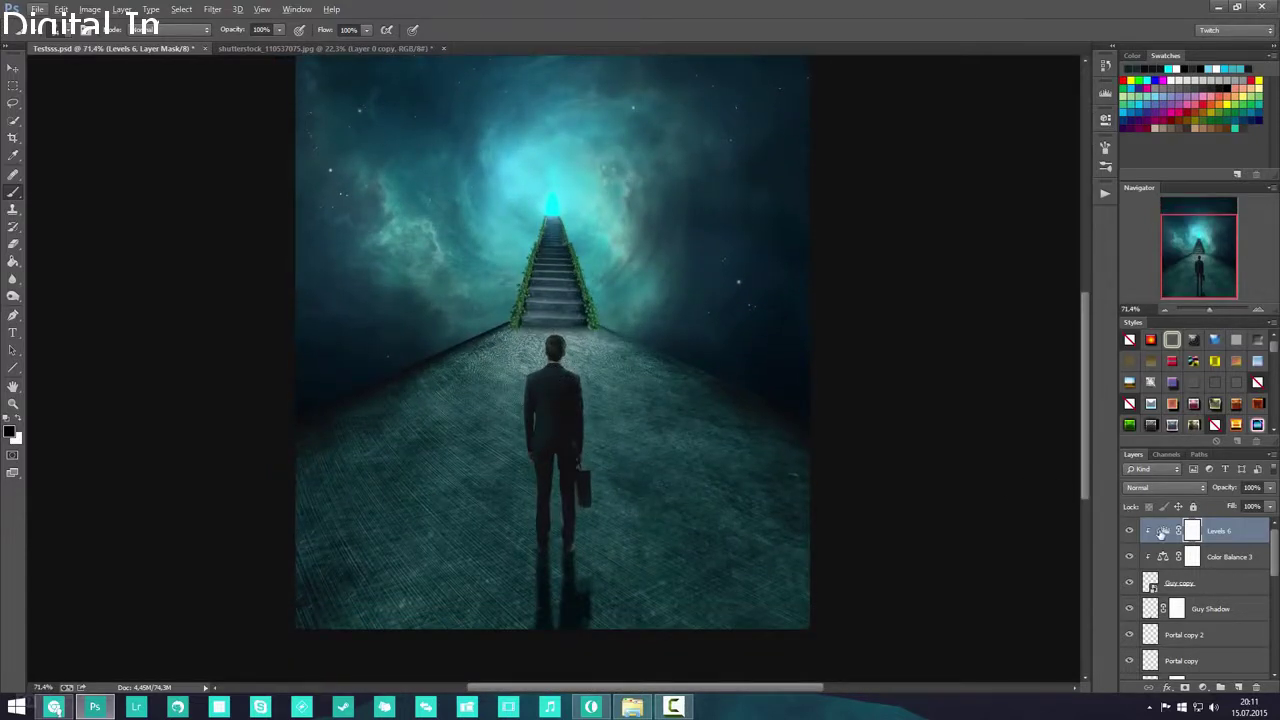
double_click(1162, 531)
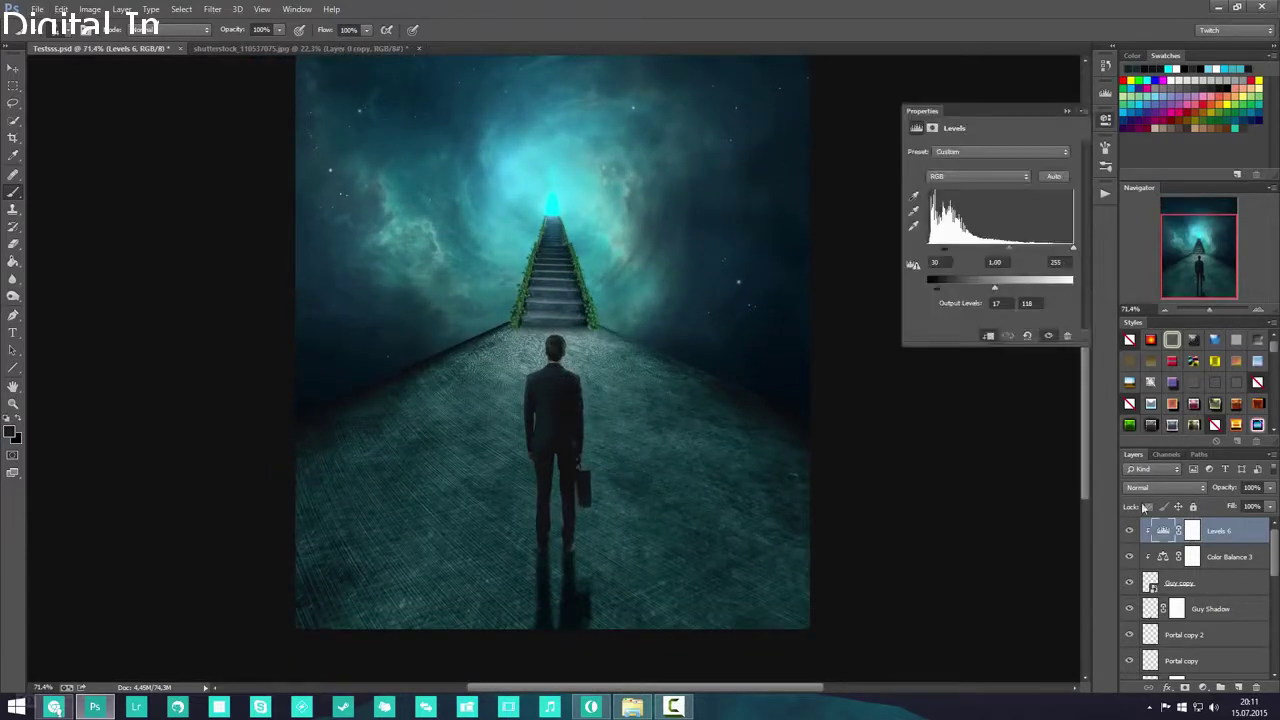
click(1067, 111)
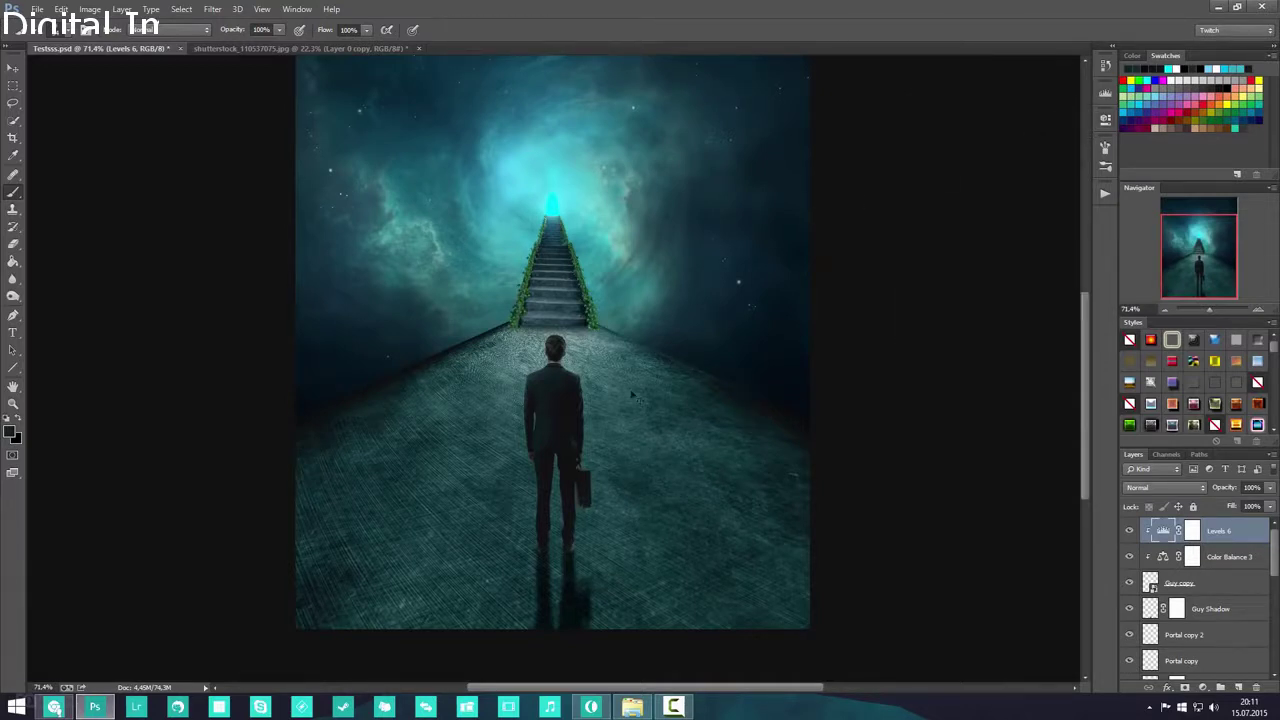
- Save the document and check the darkened man against the whole scene
key(ctrl+s)
scroll(572, 388, down, 5)
scroll(557, 487, up, 6)
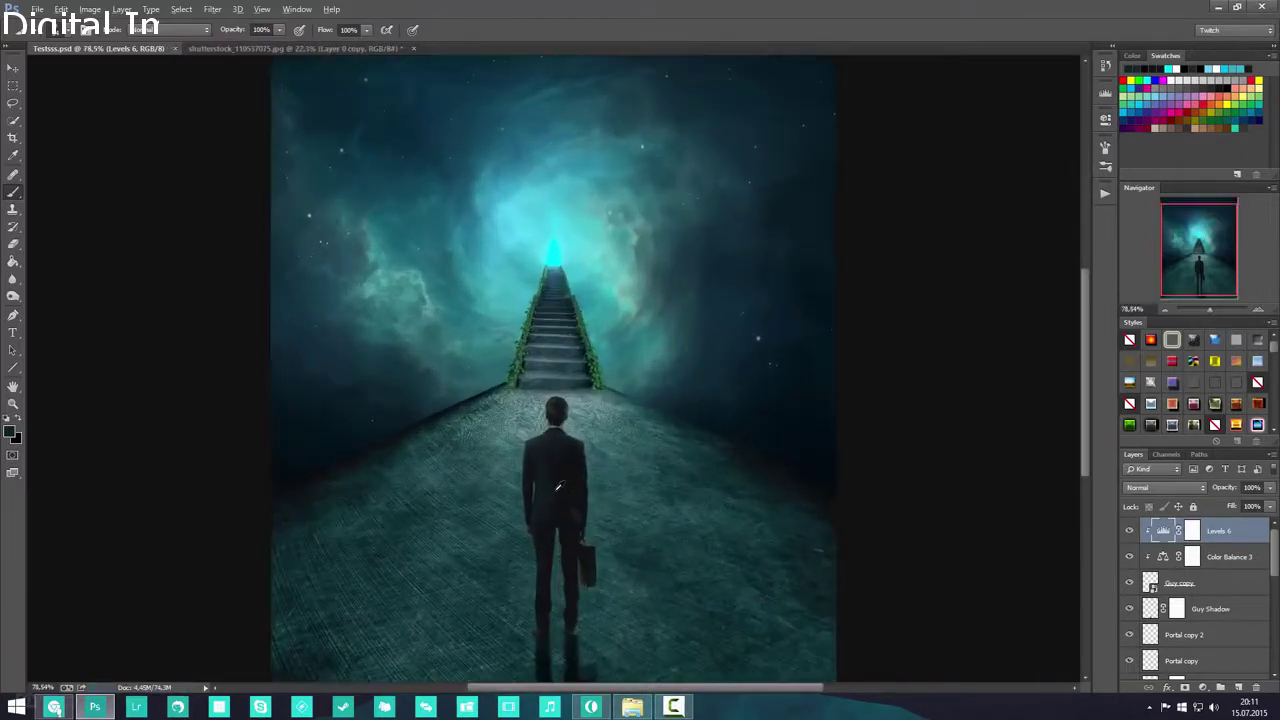
scroll(558, 487, down, 3)
scroll(556, 489, up, 2)
scroll(560, 487, down, 3)
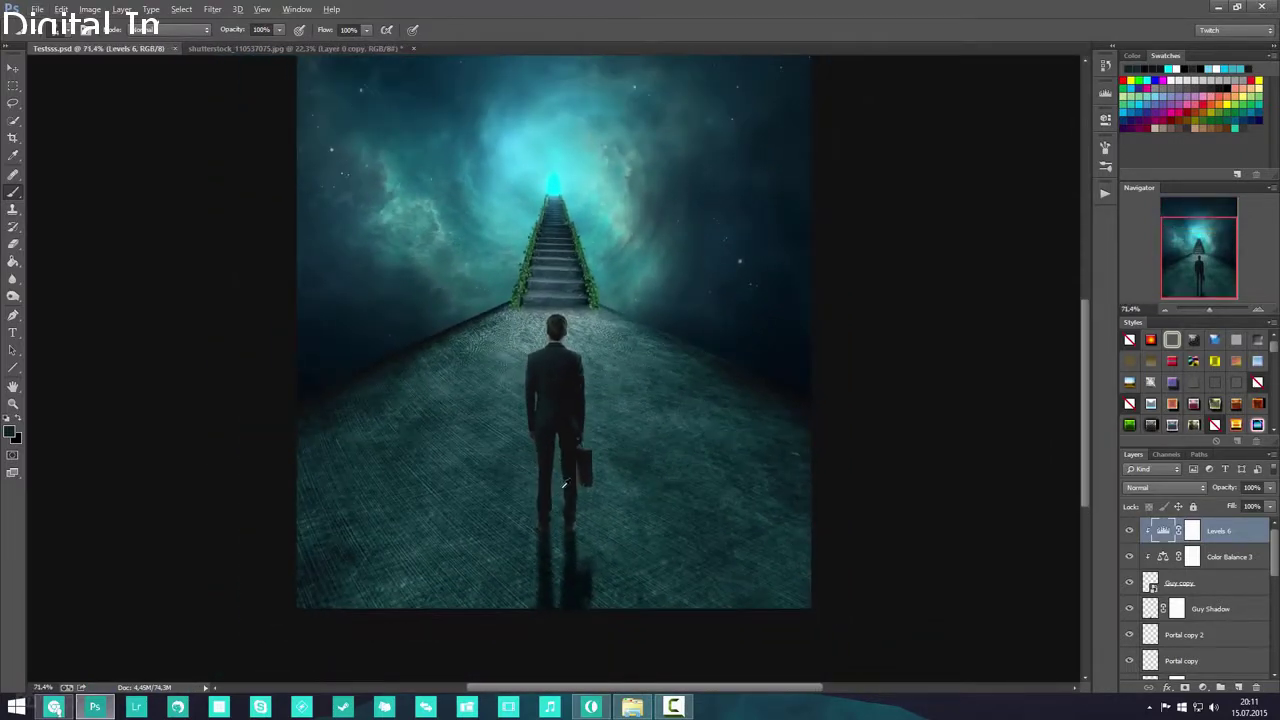
scroll(563, 484, up, 3)
- Add a new layer above Levels 6, clip it to the man, and choose white as the painting colour
click(1238, 688)
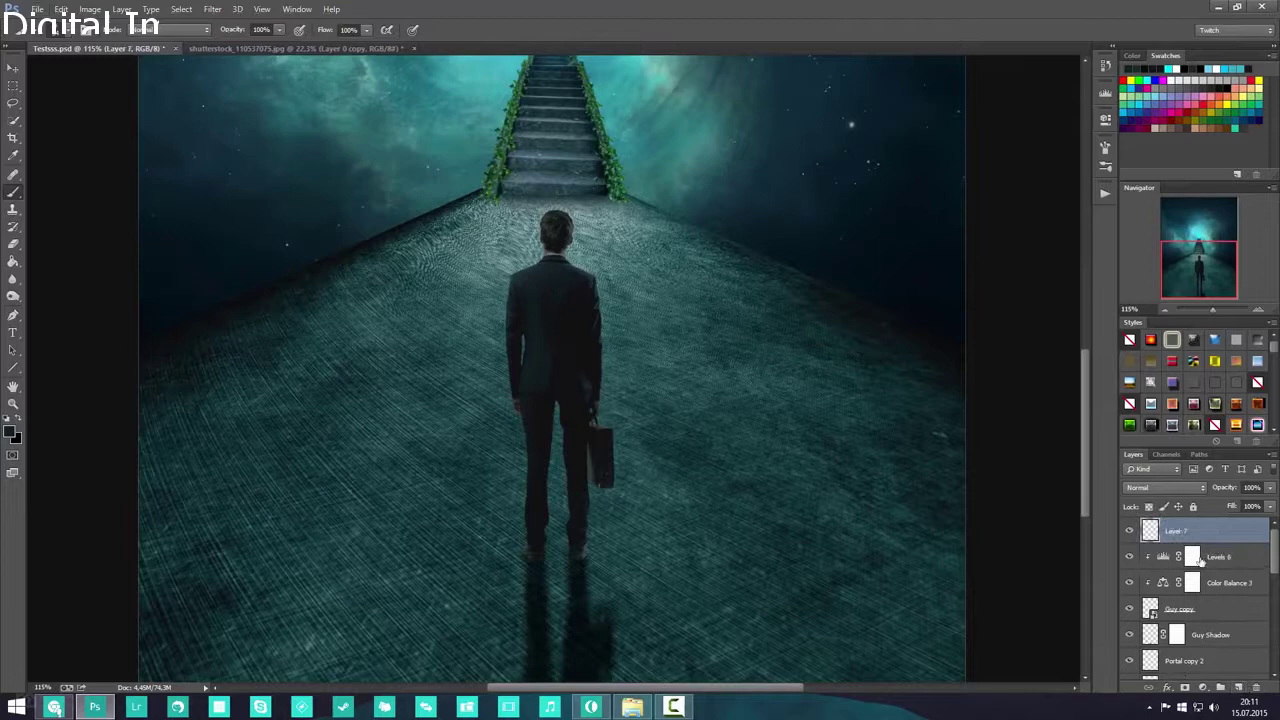
right_click(1238, 533)
click(1140, 329)
click(1170, 79)
- Paint a white rim light around the man's head, neck, shoulders and briefcase side with a soft 24 px brush
scroll(557, 186, up, 3)
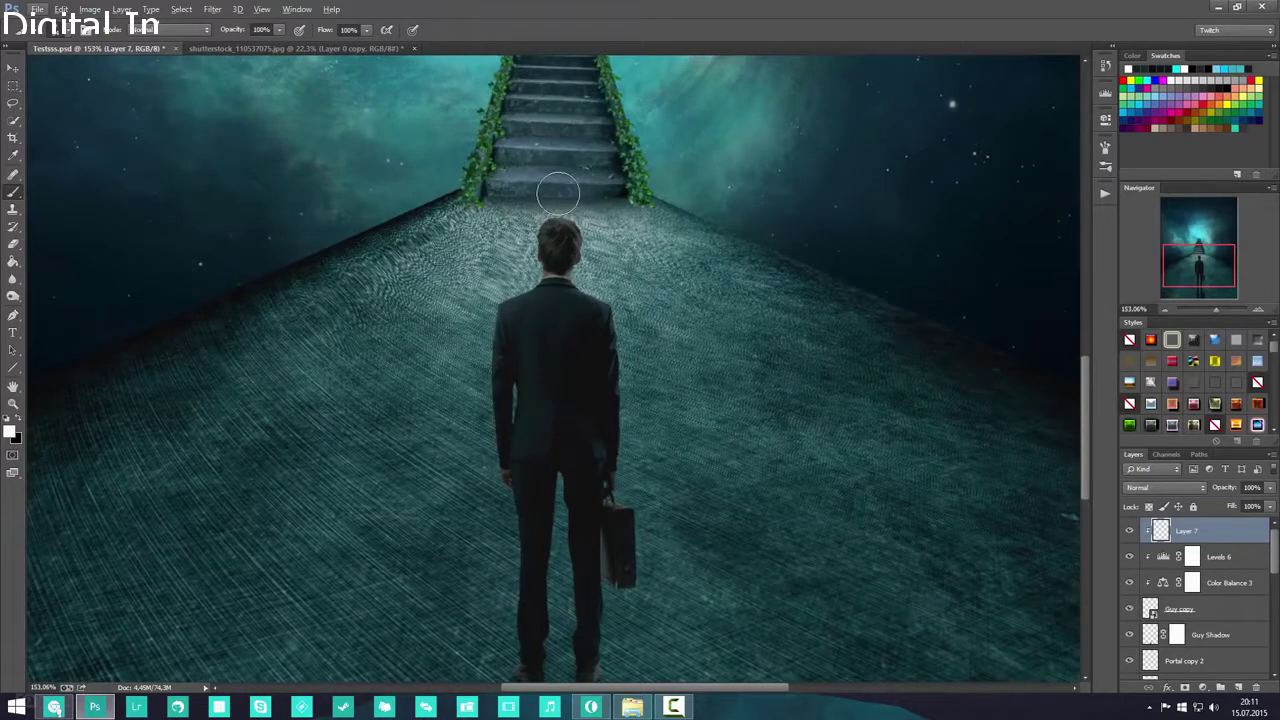
right_click(677, 198)
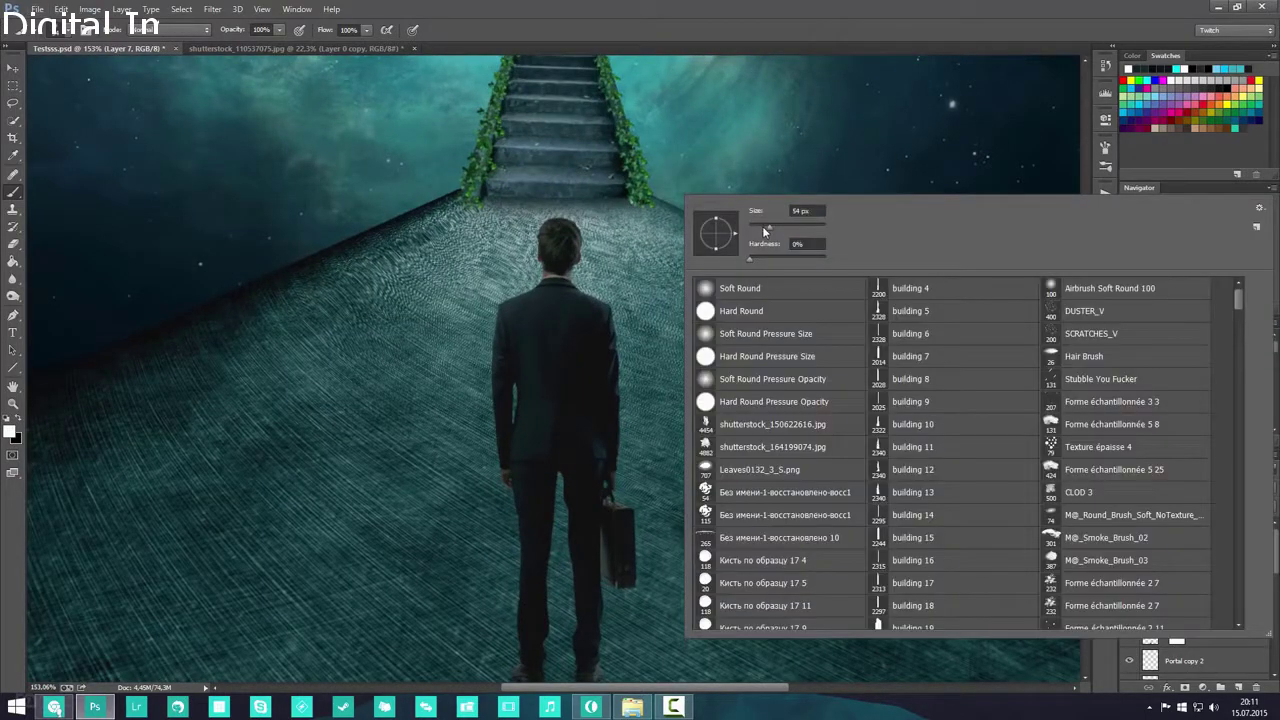
drag(765, 231, 757, 231)
key(Return)
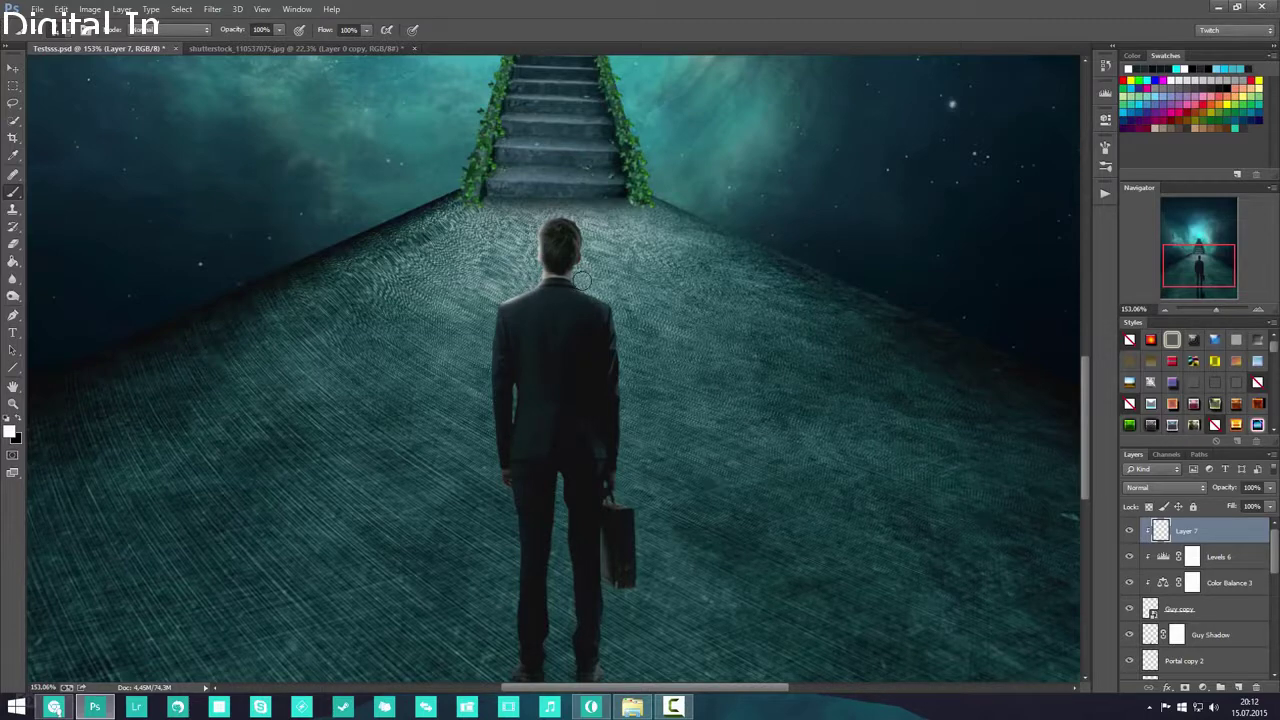
scroll(605, 305, up, 3)
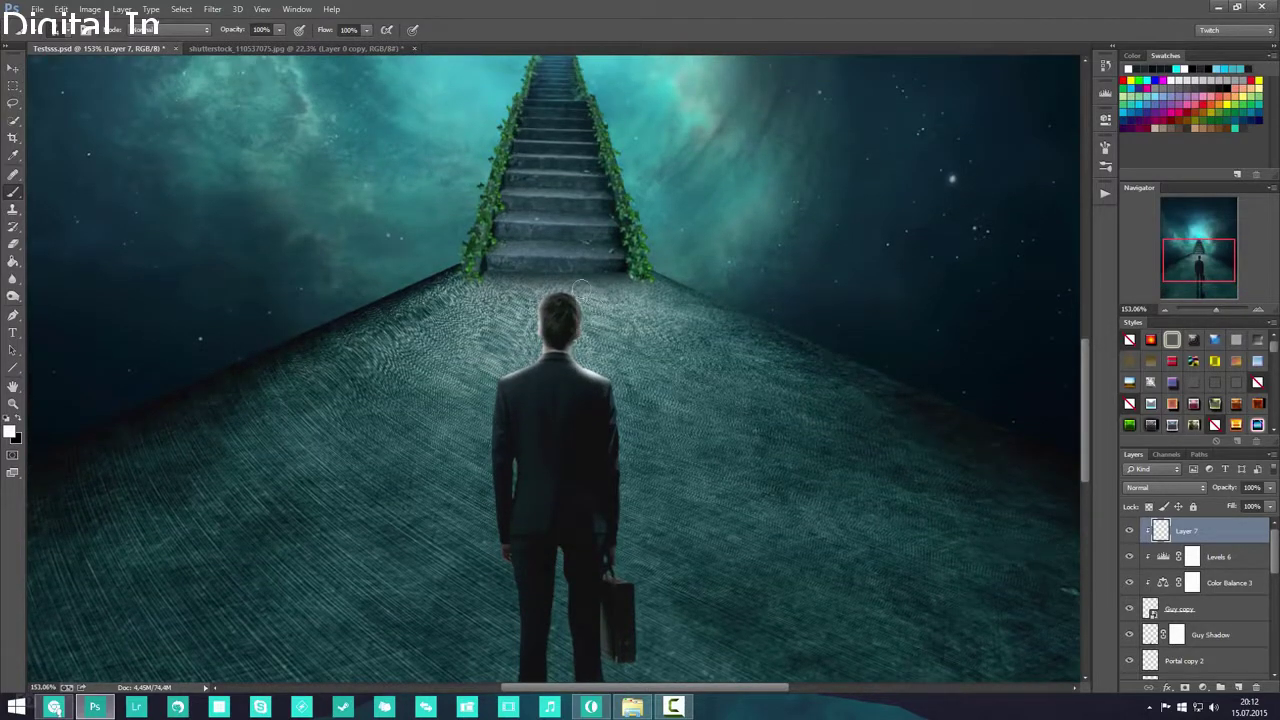
scroll(620, 360, down, 5)
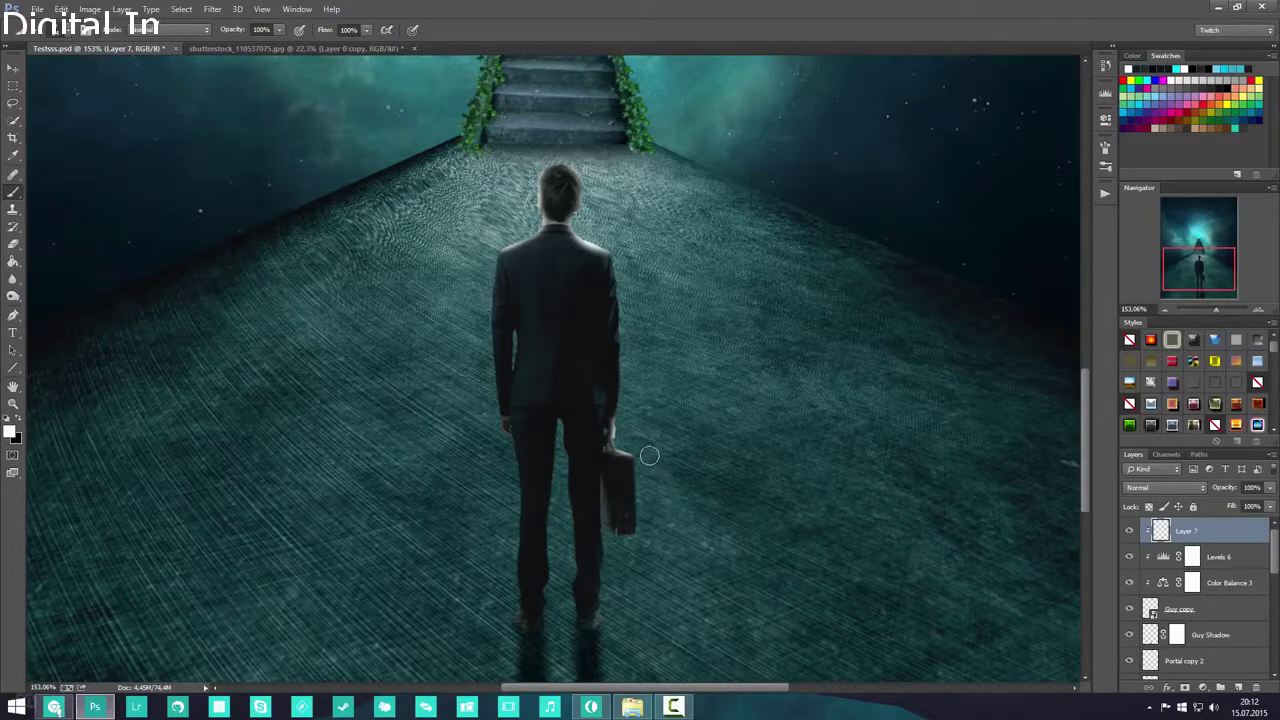
scroll(650, 508, down, 3)
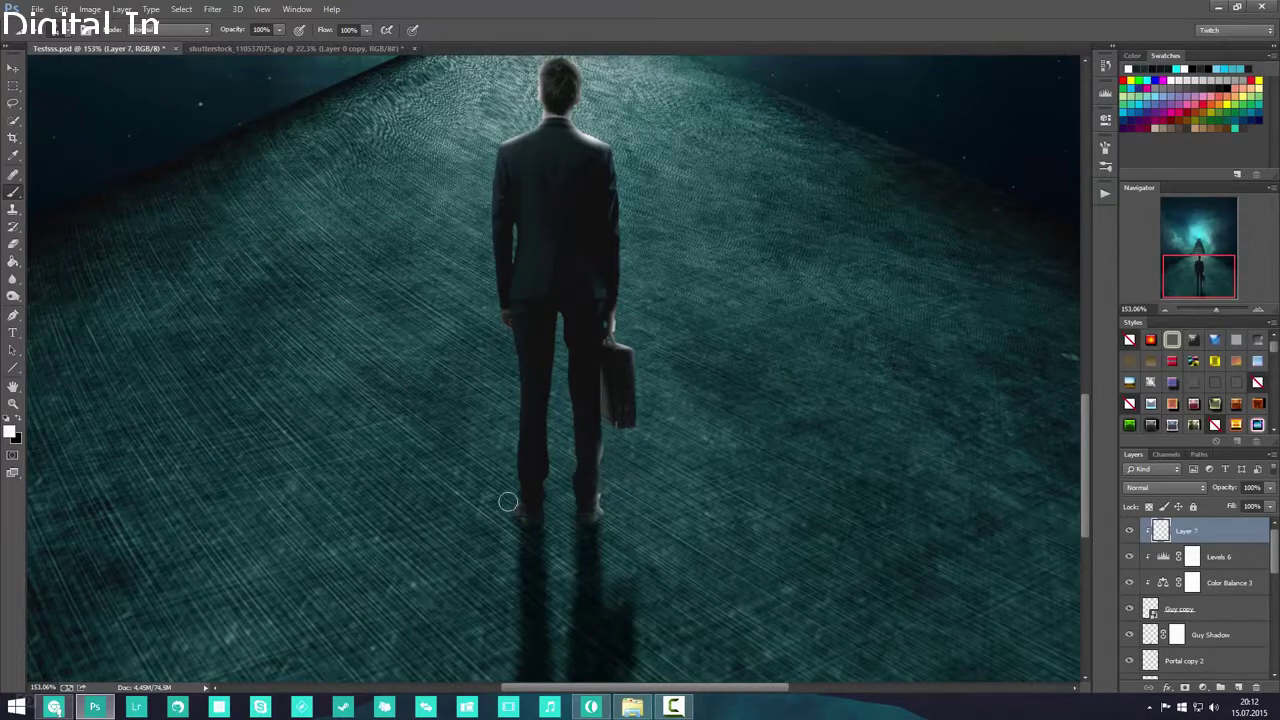
- Extend the white rim light along the man's shoes, trouser legs and arms, and check it in the full composition
drag(508, 502, 505, 417)
key(ctrl+z)
mouse_move(558, 462)
mouse_down()
mouse_move(559, 402)
mouse_move(563, 498)
mouse_move(562, 456)
mouse_up()
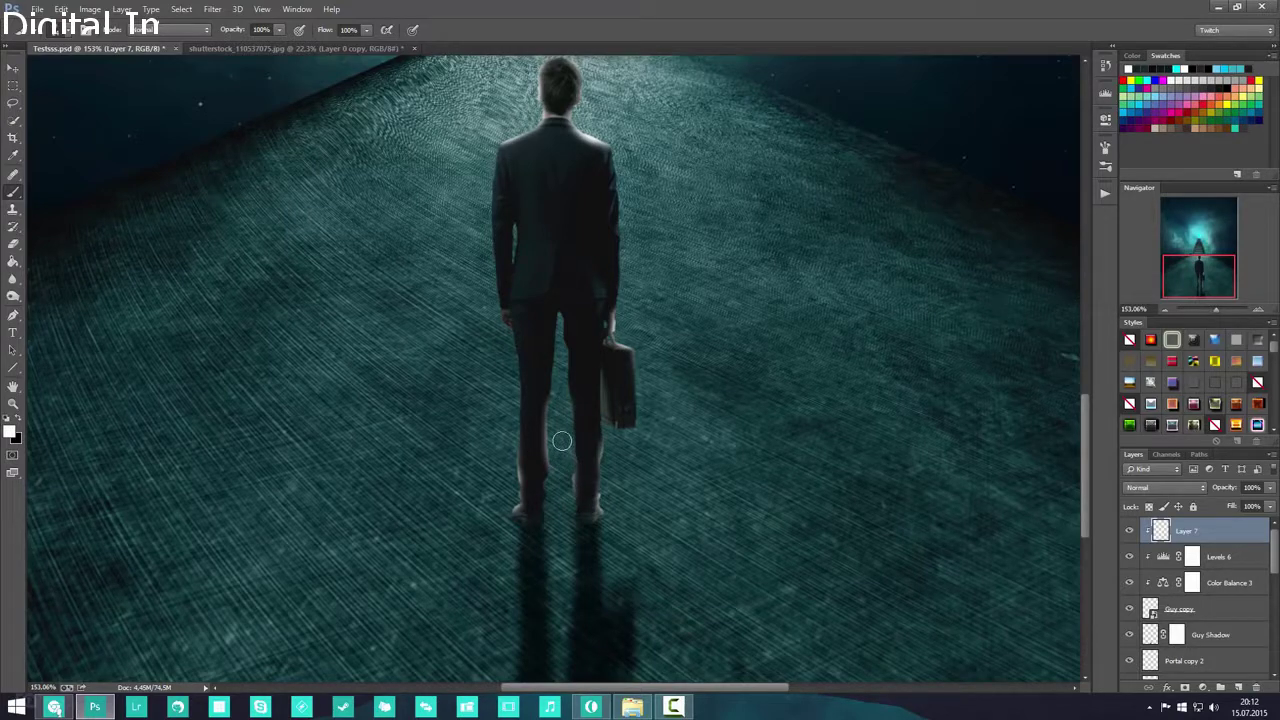
mouse_move(504, 345)
mouse_down()
mouse_move(483, 296)
mouse_move(476, 169)
mouse_up()
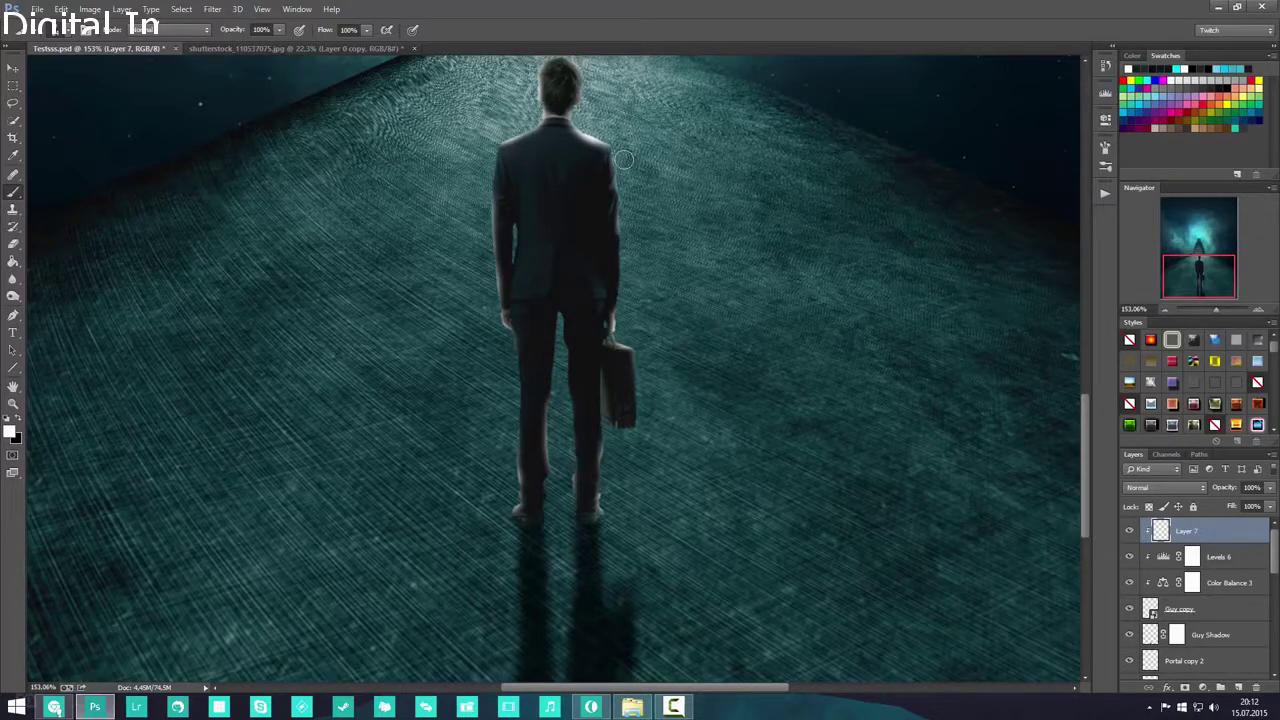
scroll(645, 310, down, 7)
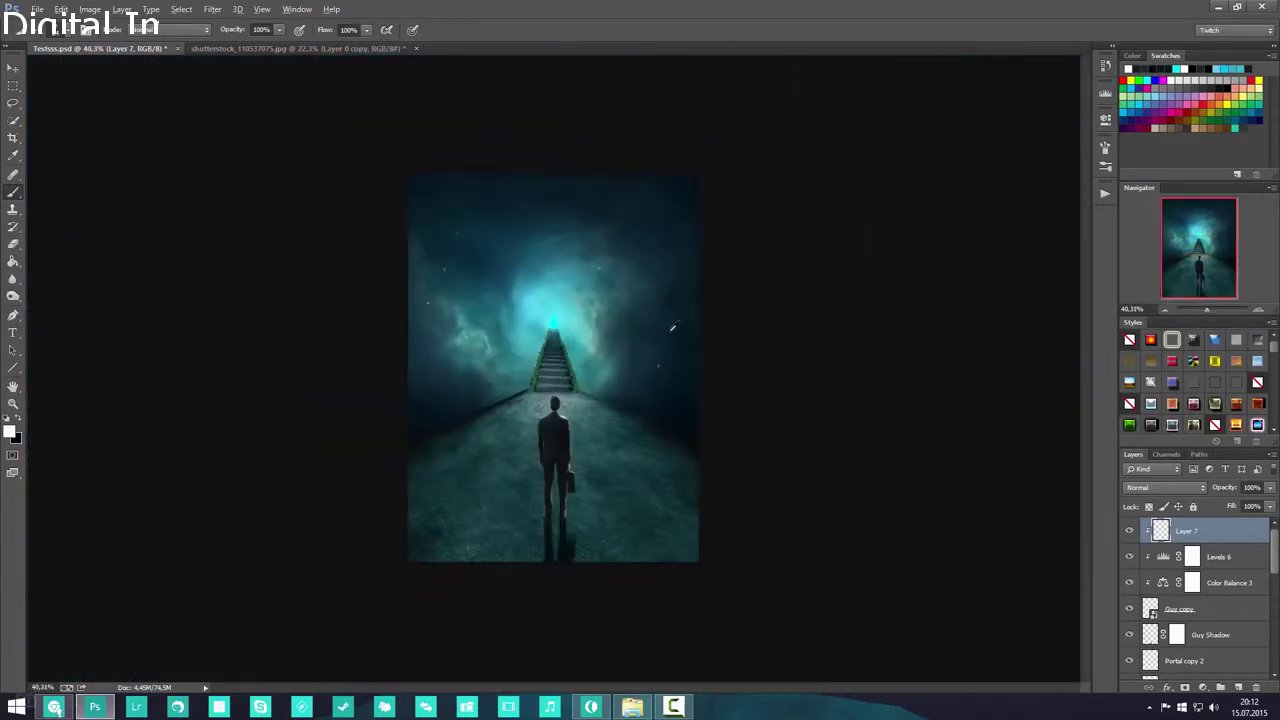
scroll(550, 470, up, 4)
scroll(572, 483, up, 5)
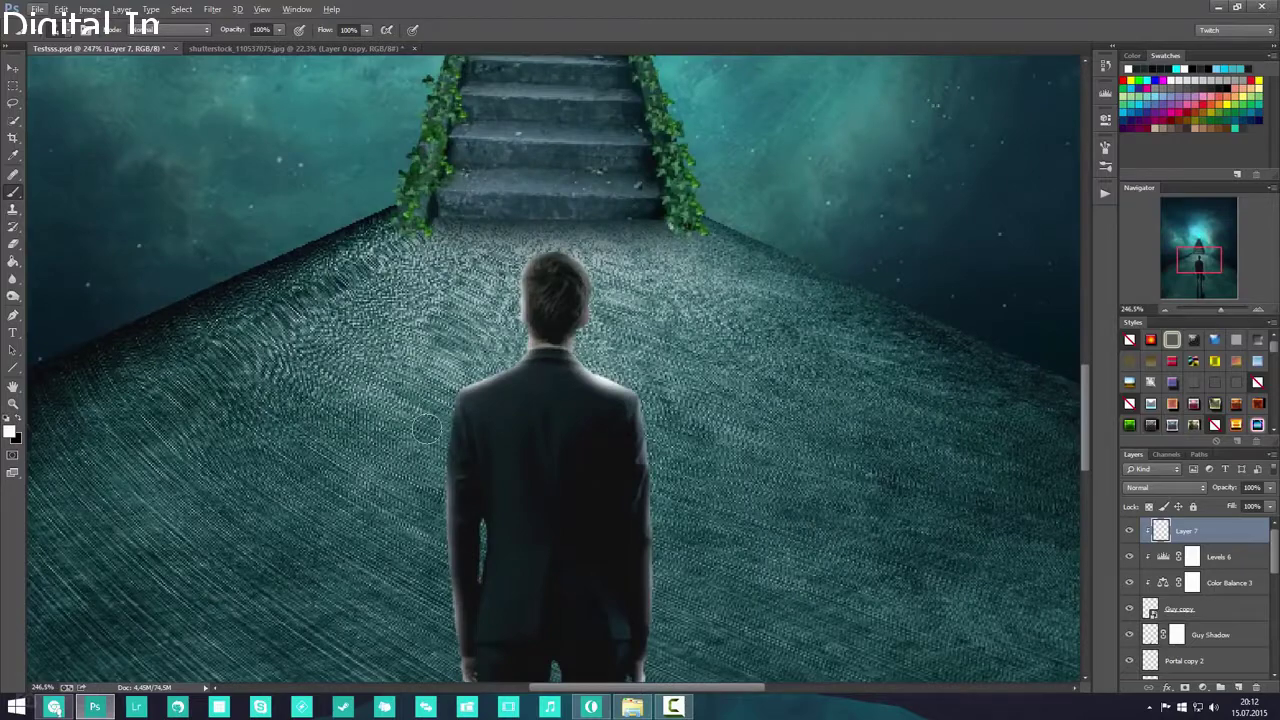
scroll(584, 395, down, 2)
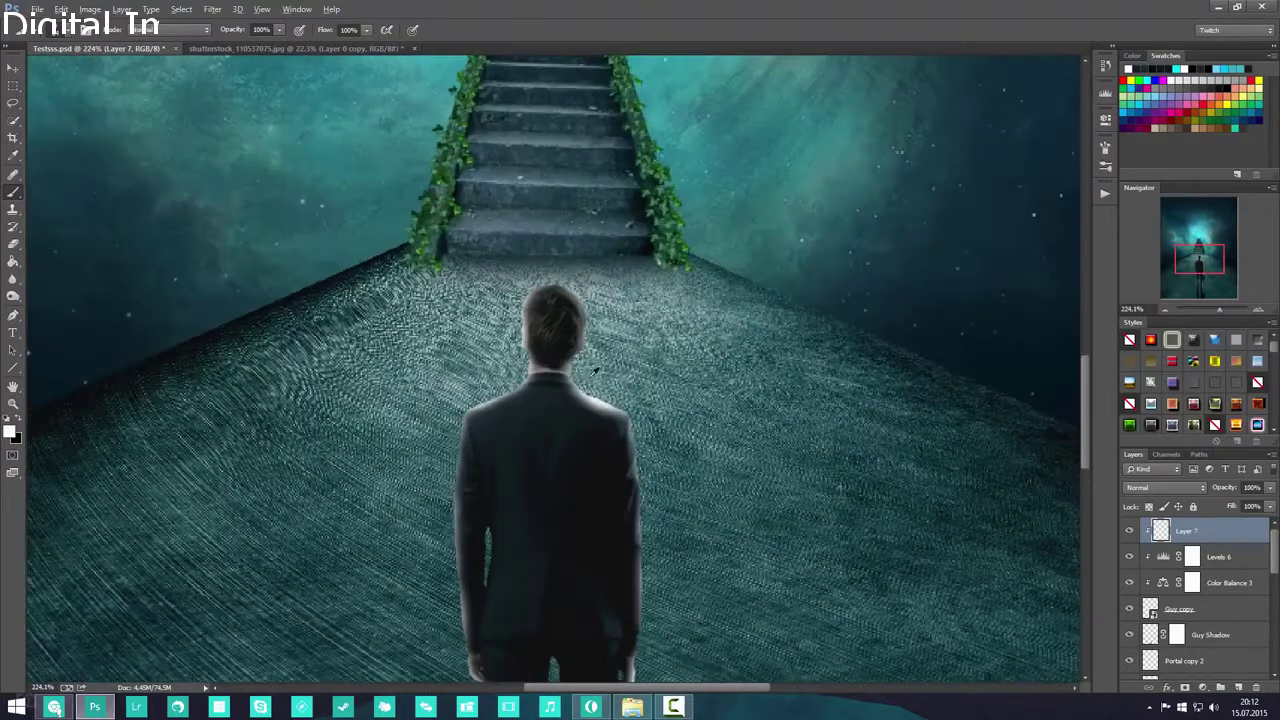
scroll(600, 355, down, 4)
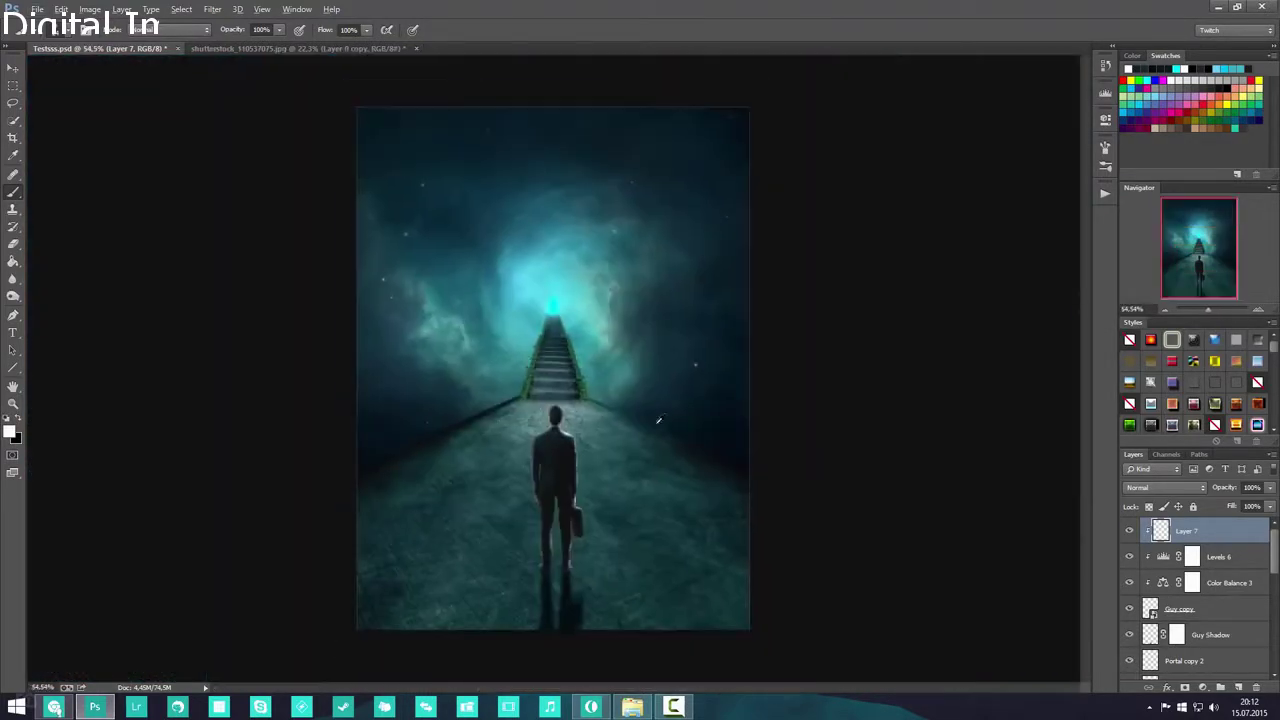
scroll(553, 457, up, 3)
scroll(553, 457, up, 3)
key(alt+e)
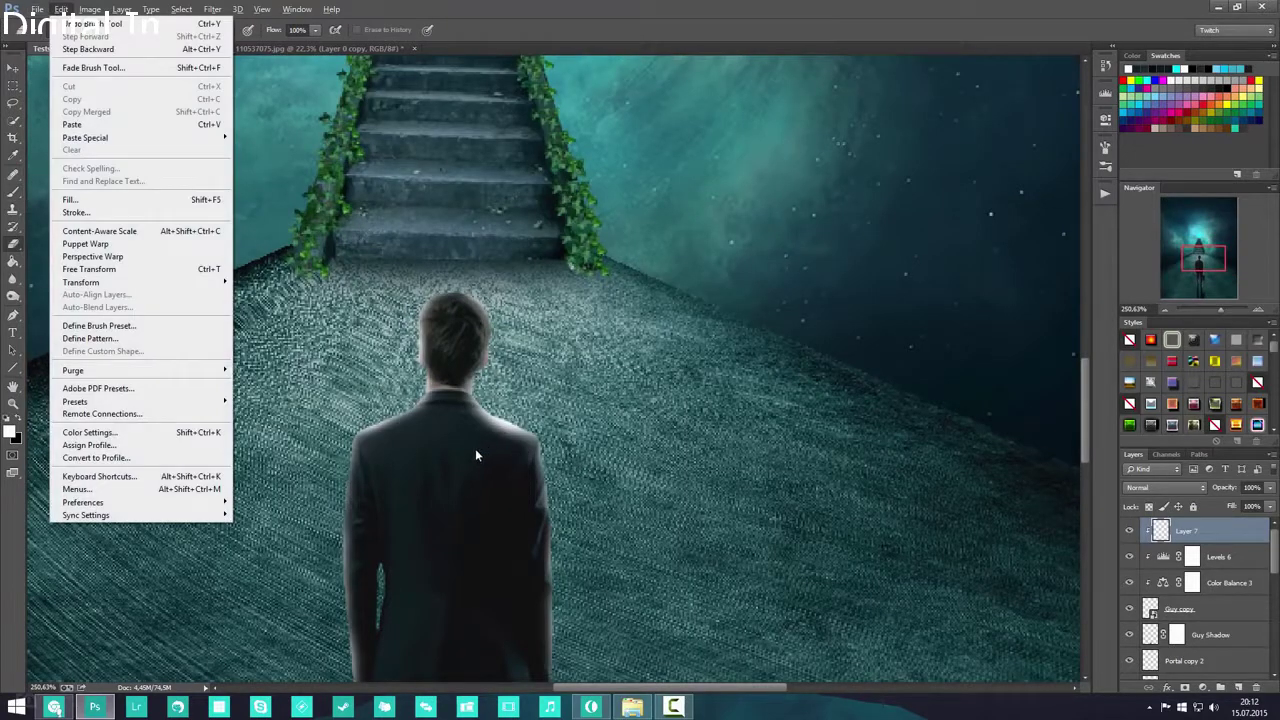
click(45, 246)
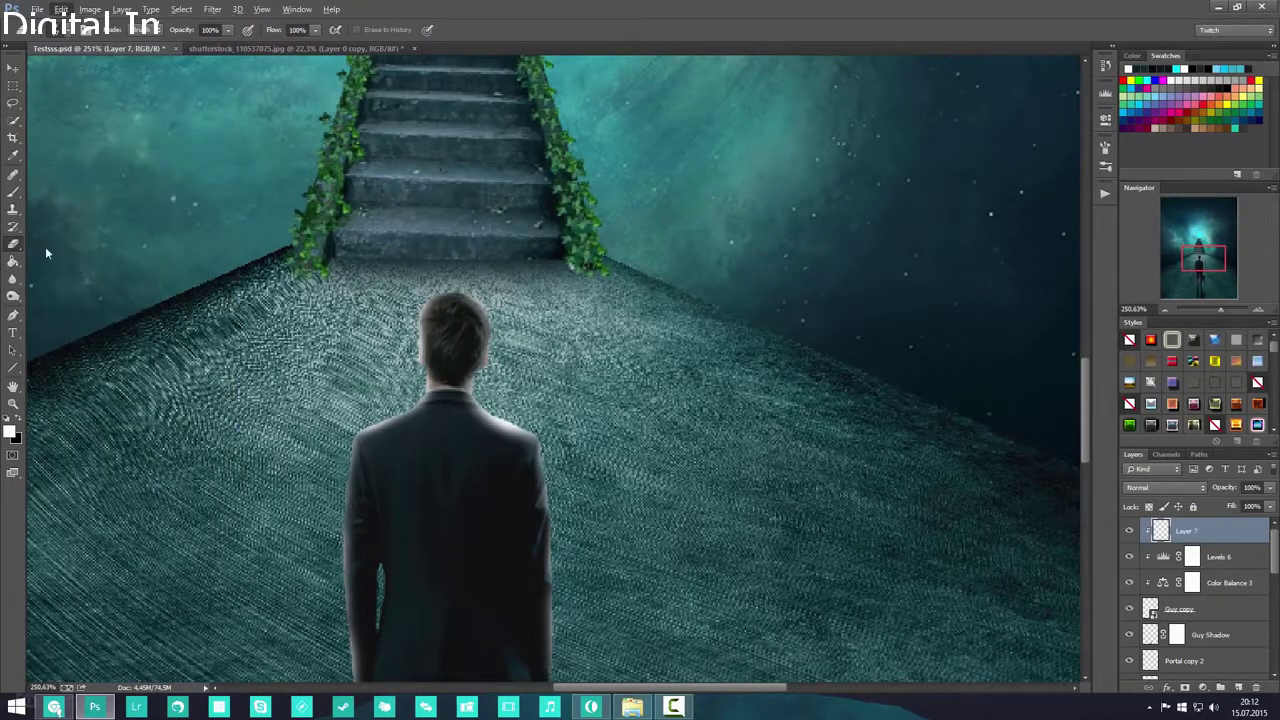
key(b)
right_click(500, 444)
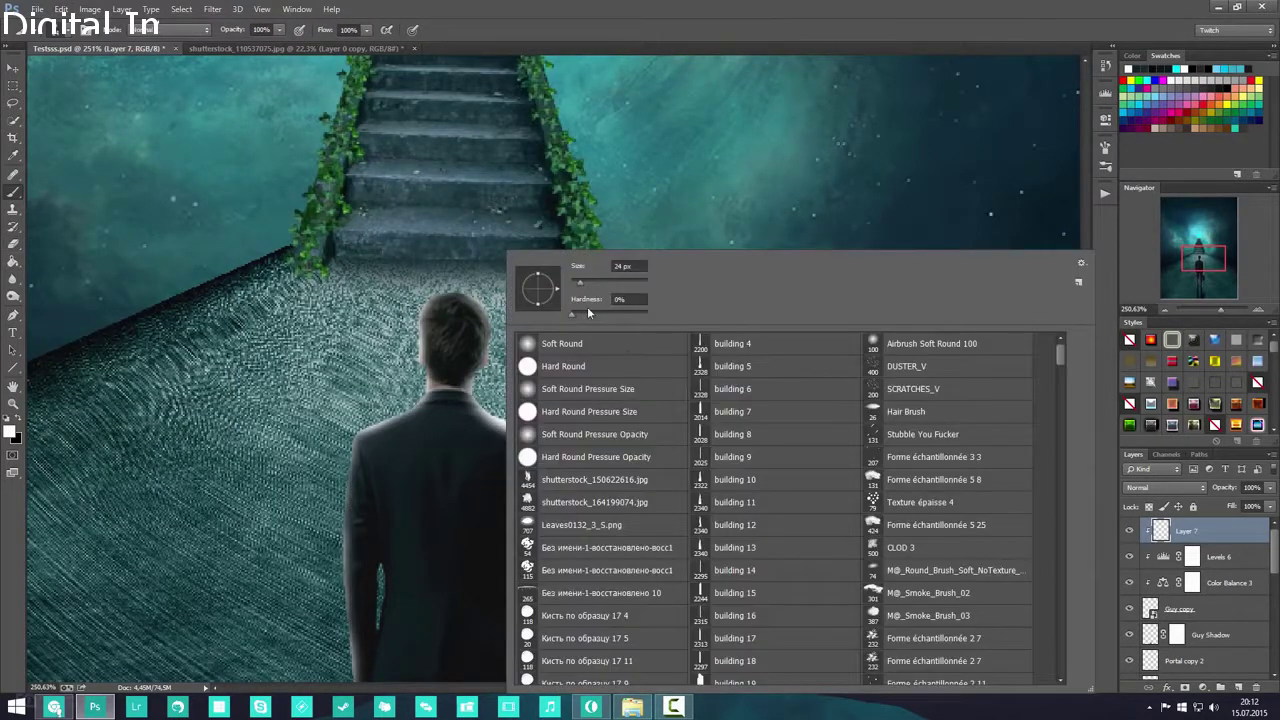
click(583, 280)
click(474, 451)
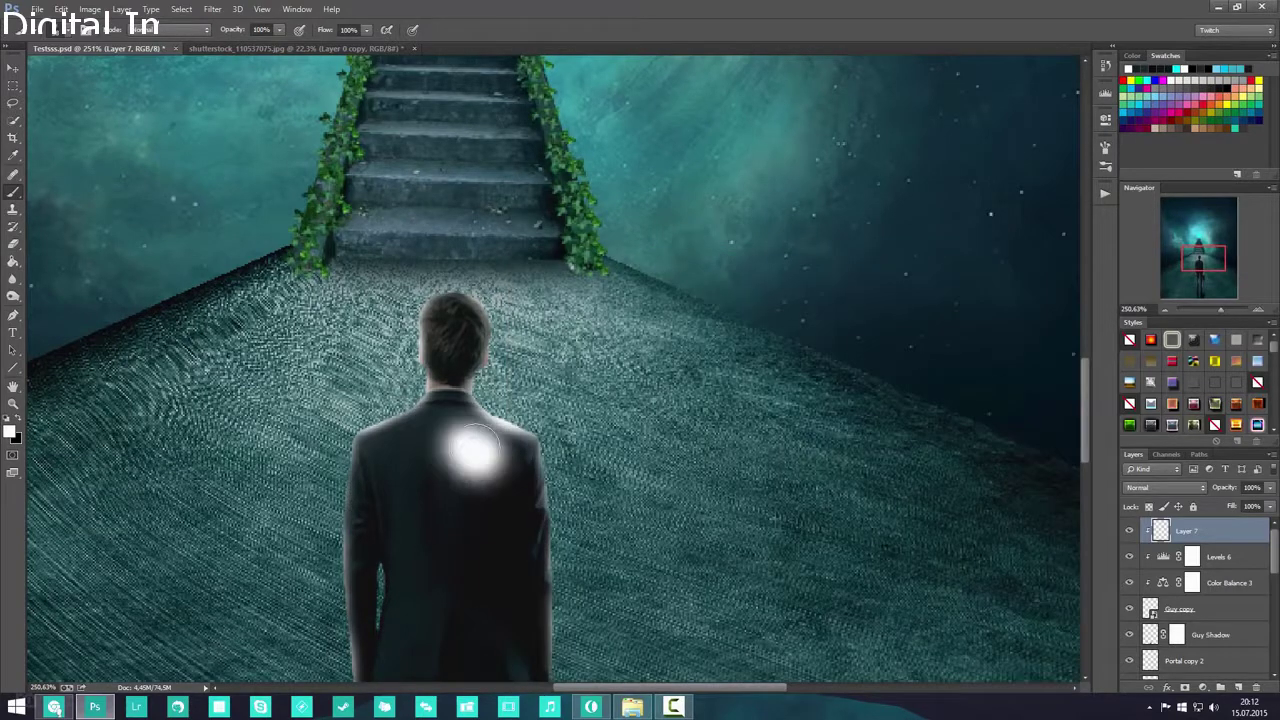
key(ctrl+z)
- Erase the excess white from the inner side of the man's rim light with a small, soft-edged eraser
key(e)
right_click(488, 451)
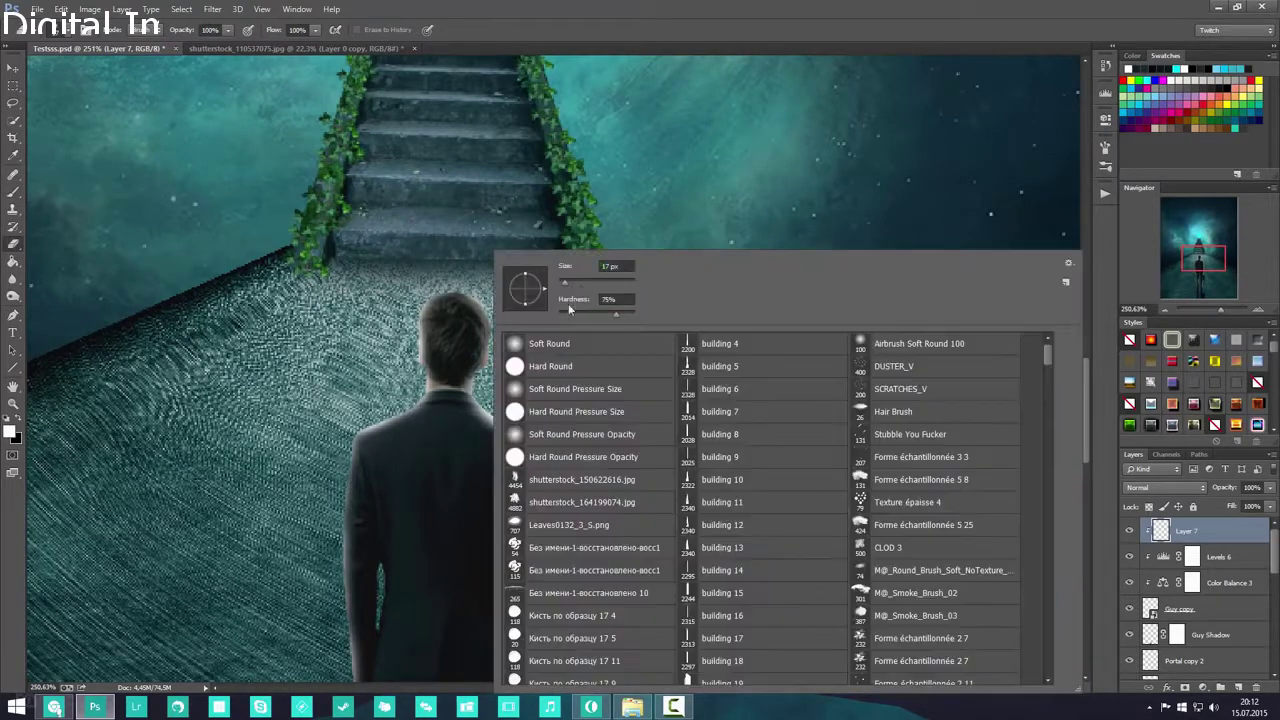
click(580, 283)
drag(580, 314, 526, 318)
click(567, 282)
key(Return)
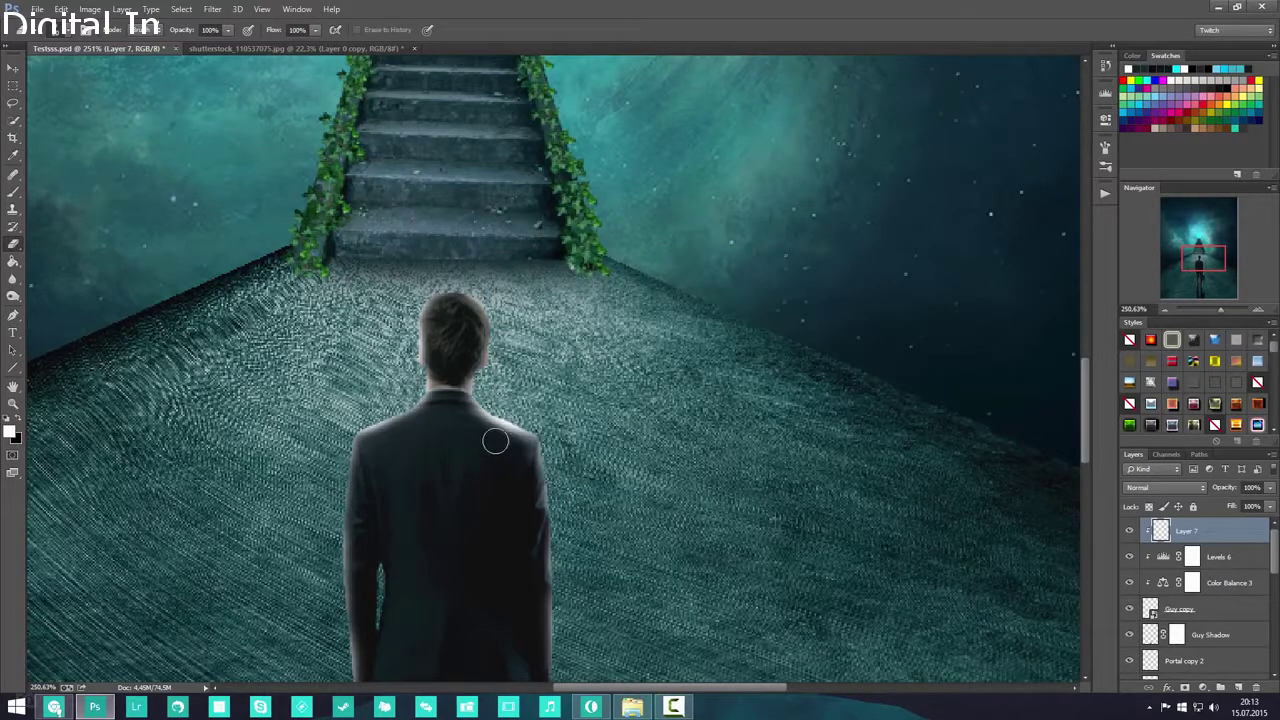
scroll(480, 485, down, 3)
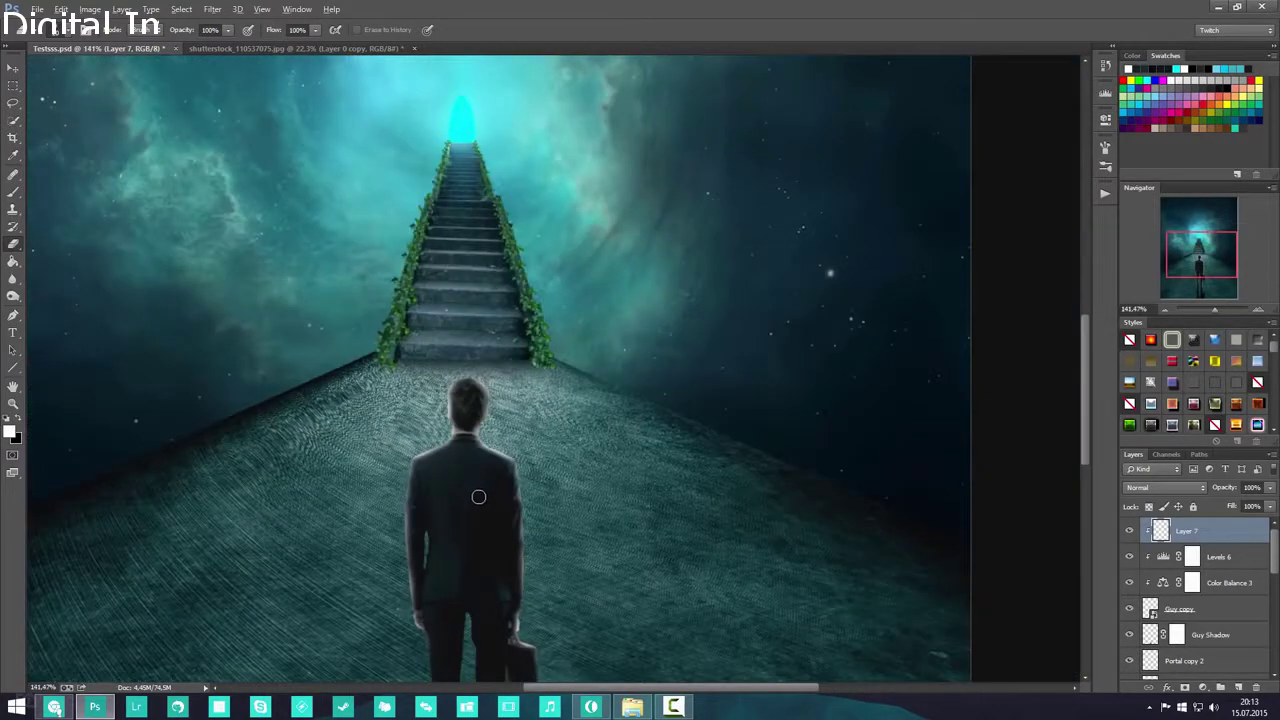
scroll(452, 485, up, 3)
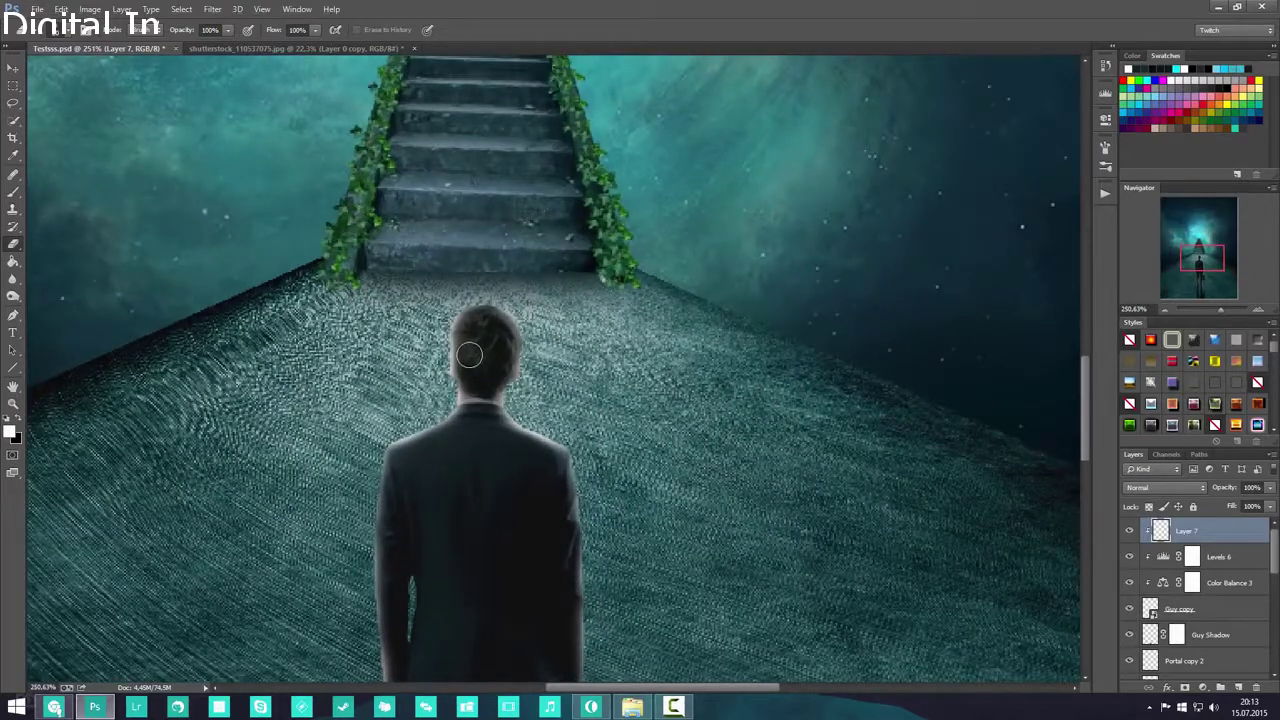
scroll(520, 420, down, 4)
scroll(523, 503, up, 6)
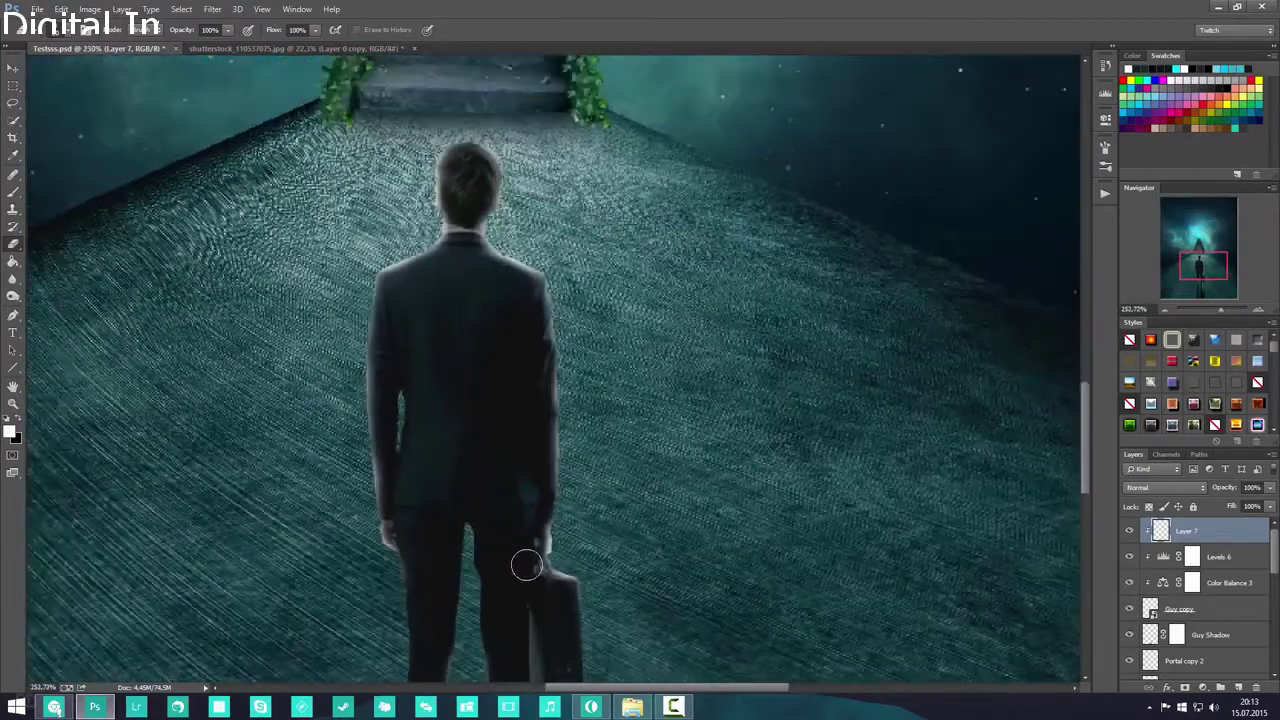
scroll(537, 533, down, 7)
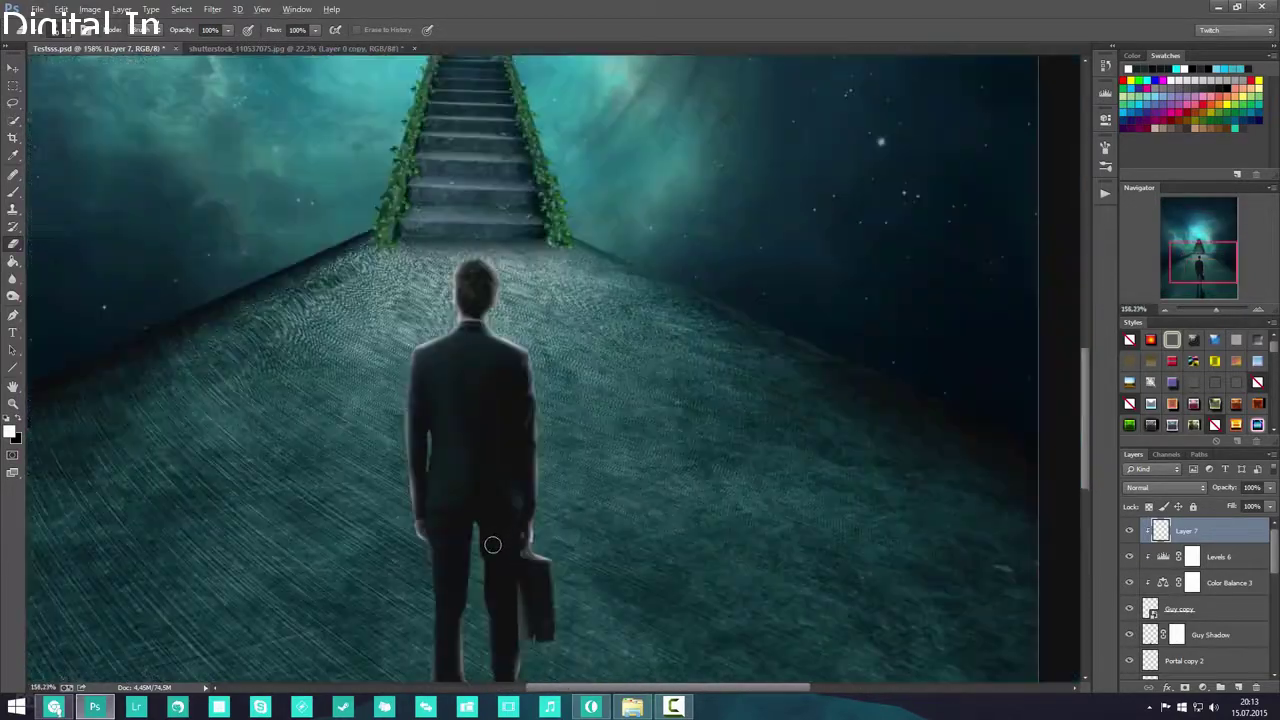
scroll(495, 568, up, 2)
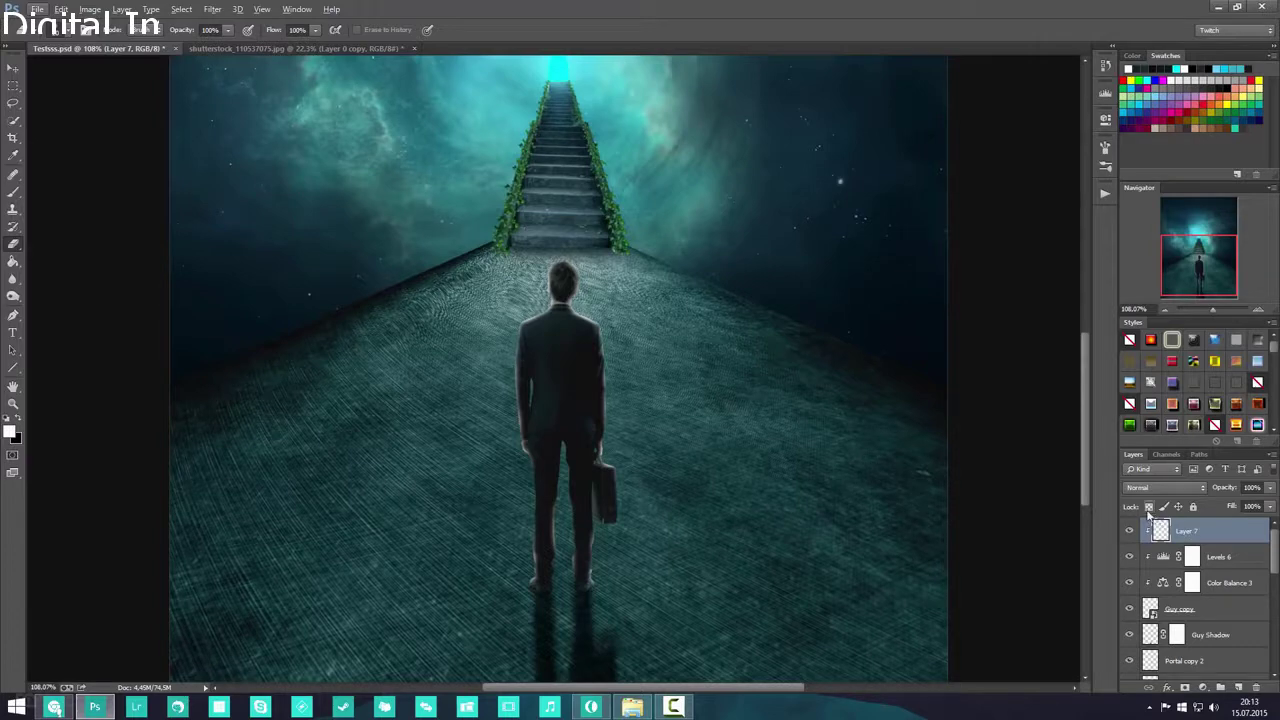
- Lock the transparent pixels of Layer 7 and enlarge the soft brush for recolouring the rim light
click(17, 192)
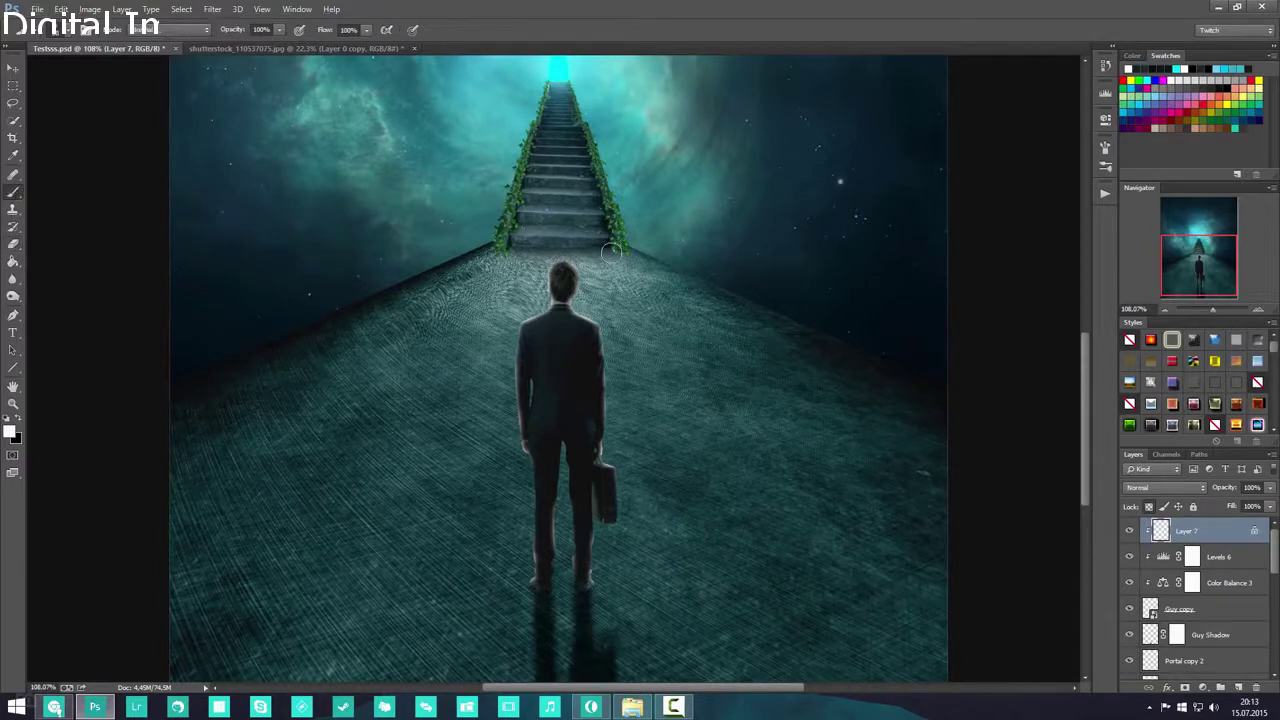
scroll(603, 256, down, 2)
scroll(603, 256, up, 2)
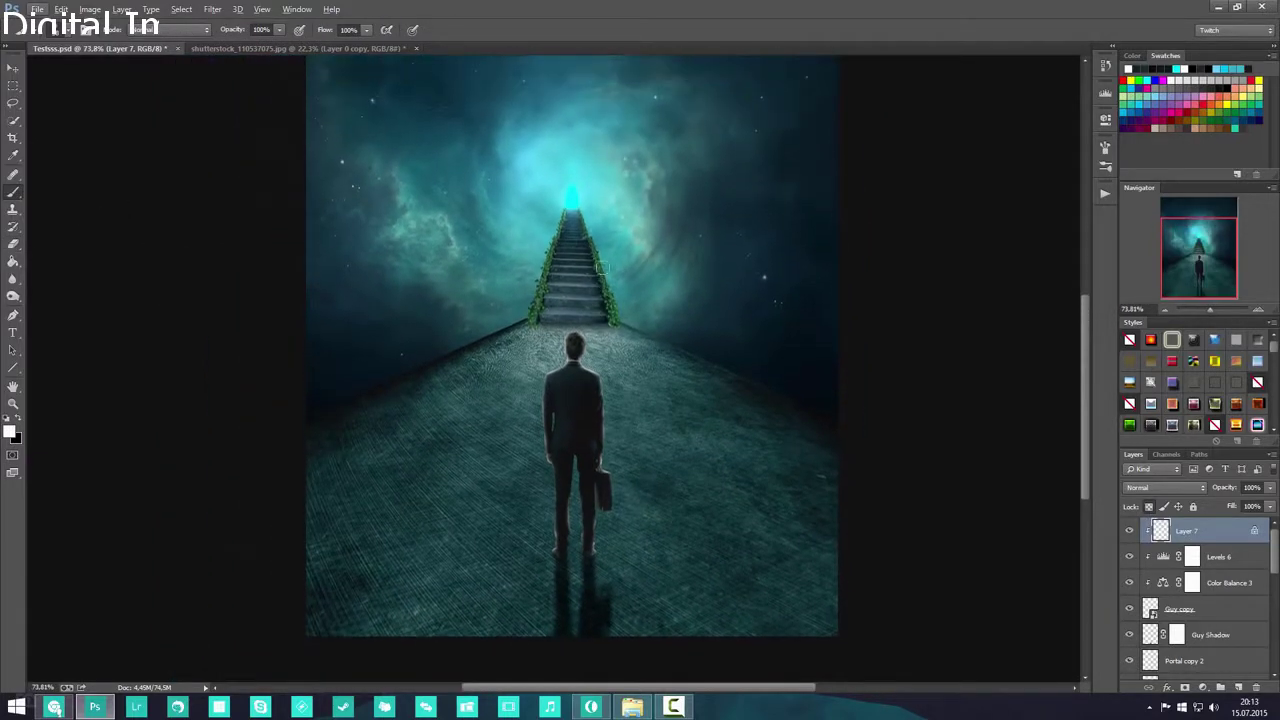
right_click(662, 237)
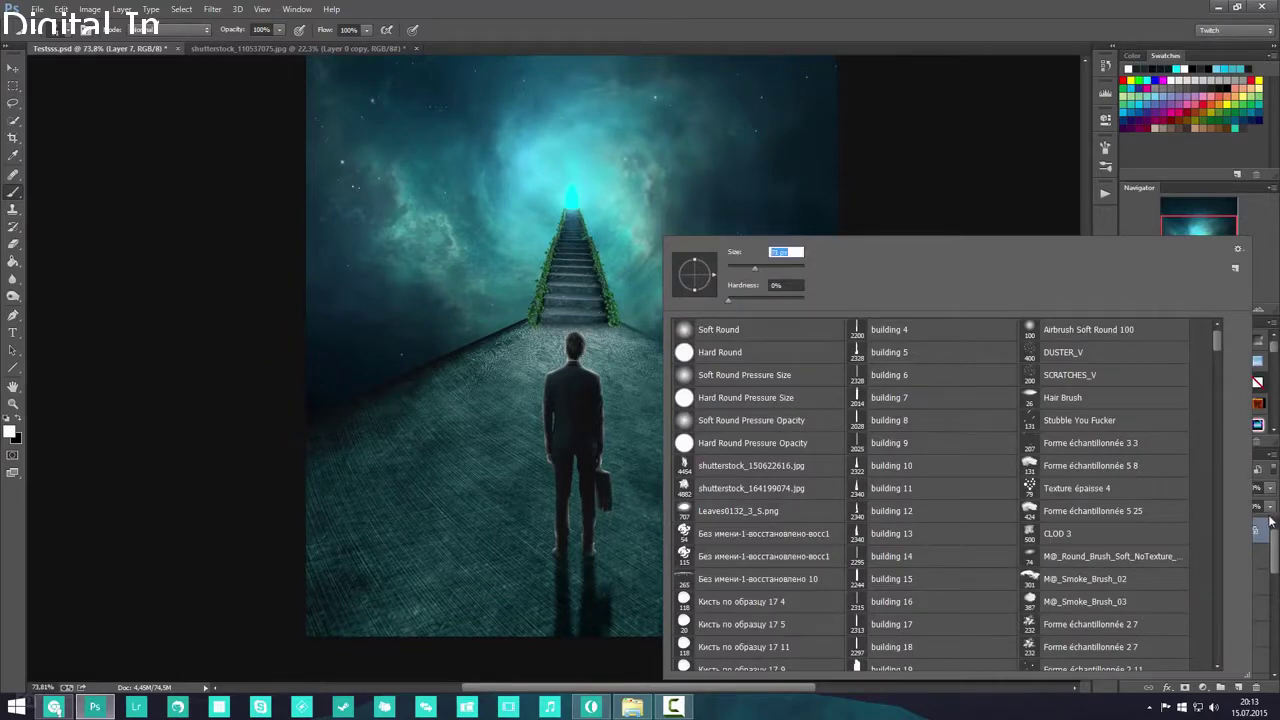
click(1269, 527)
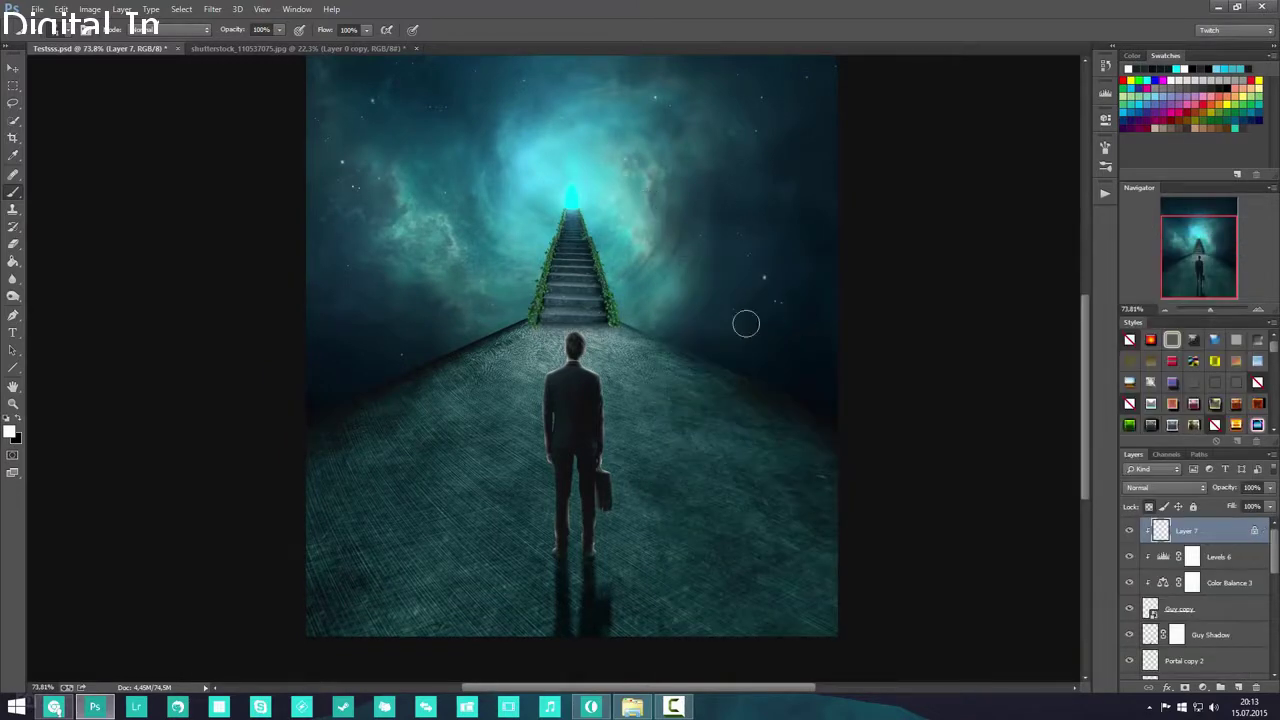
right_click(674, 309)
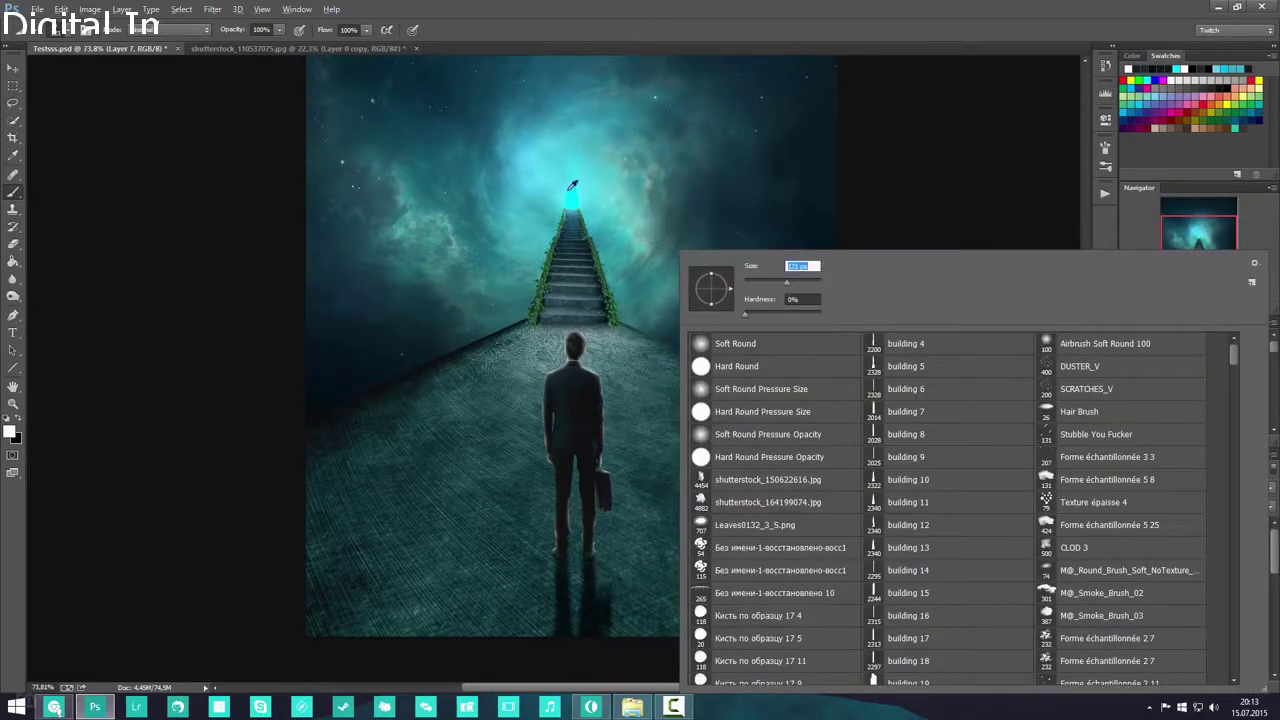
- Sample the cyan of the portal and paint it over the man's white rim light, checking the result in the scene
alt+click(572, 203)
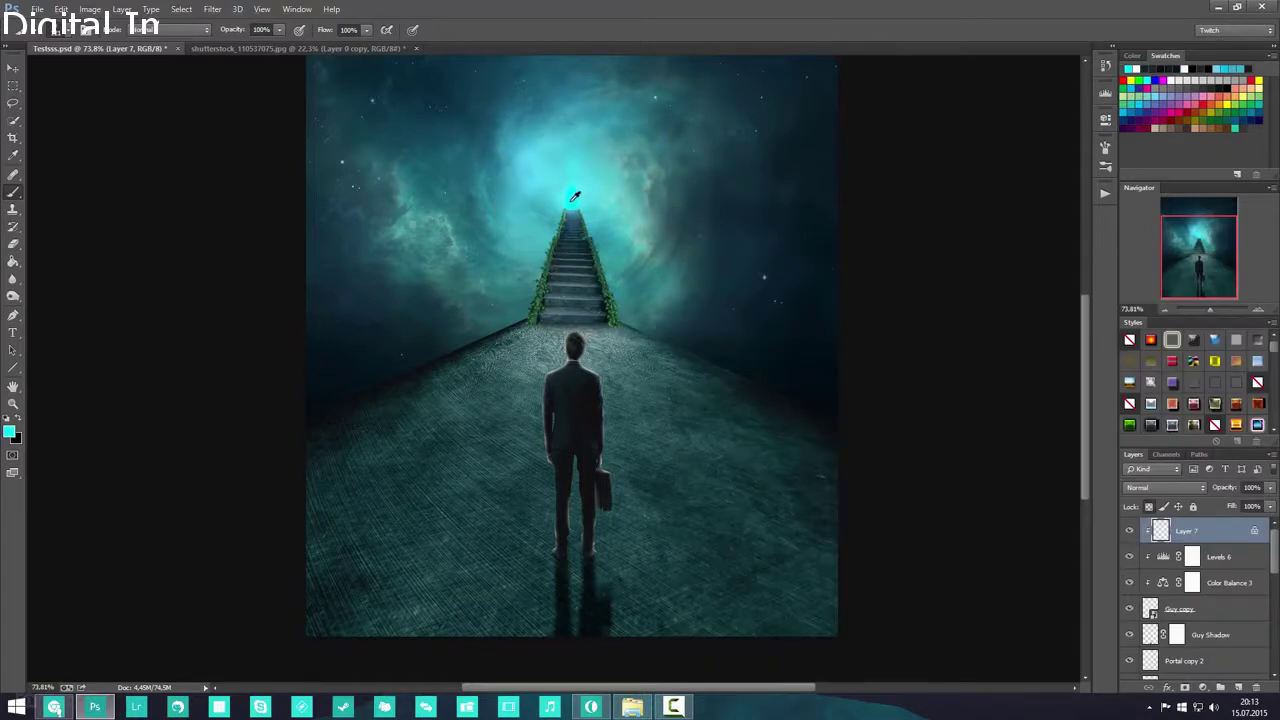
alt+click(574, 197)
alt+click(574, 197)
scroll(607, 490, up, 3)
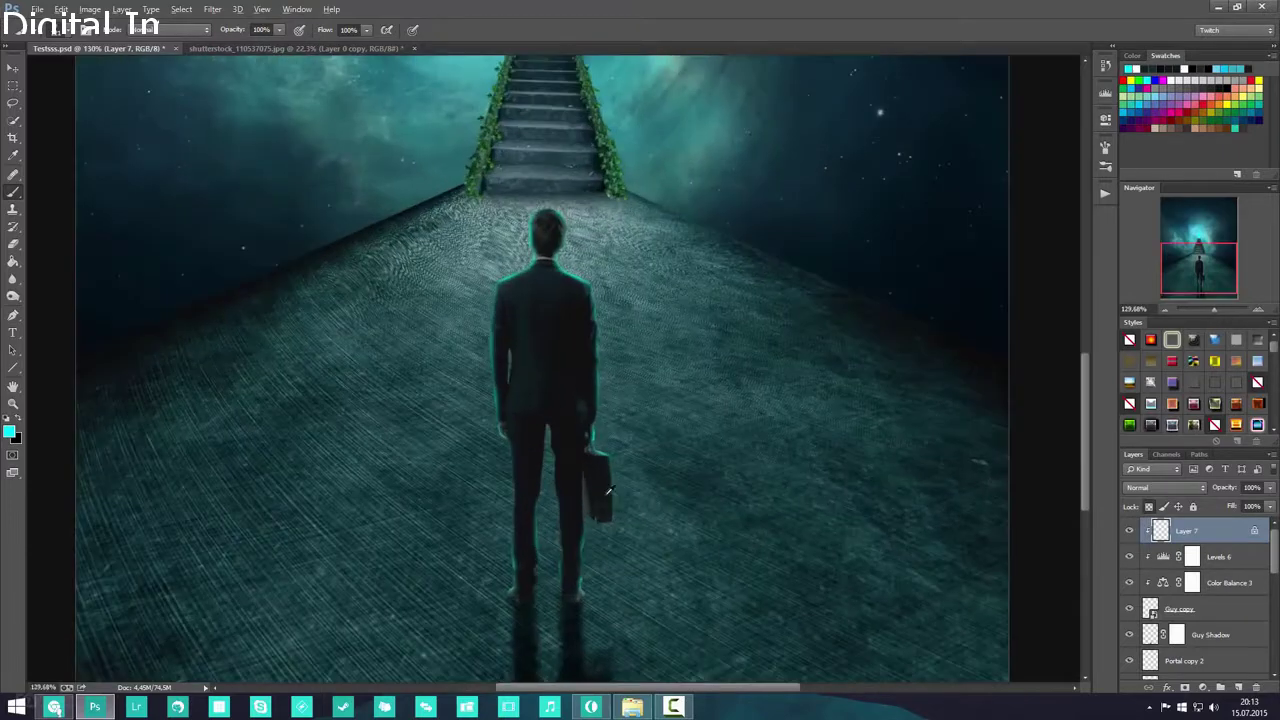
scroll(546, 270, down, 3)
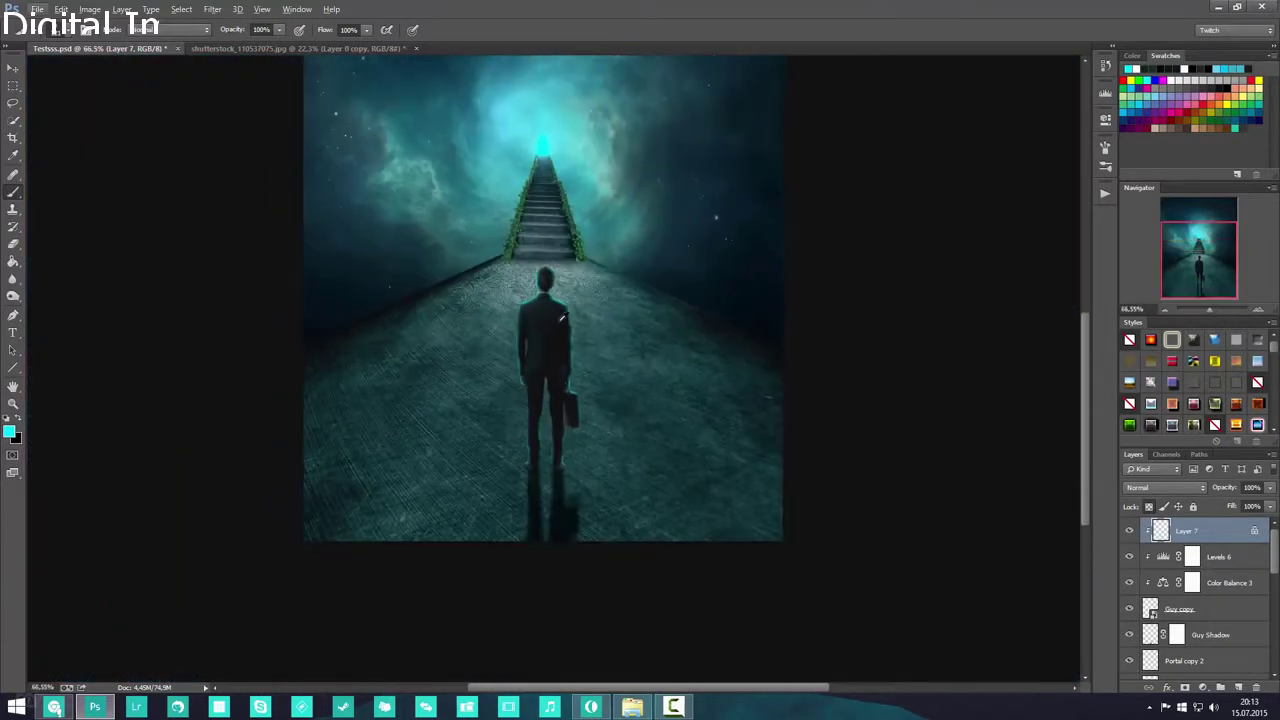
scroll(524, 337, down, 3)
scroll(540, 355, up, 6)
scroll(540, 355, down, 2)
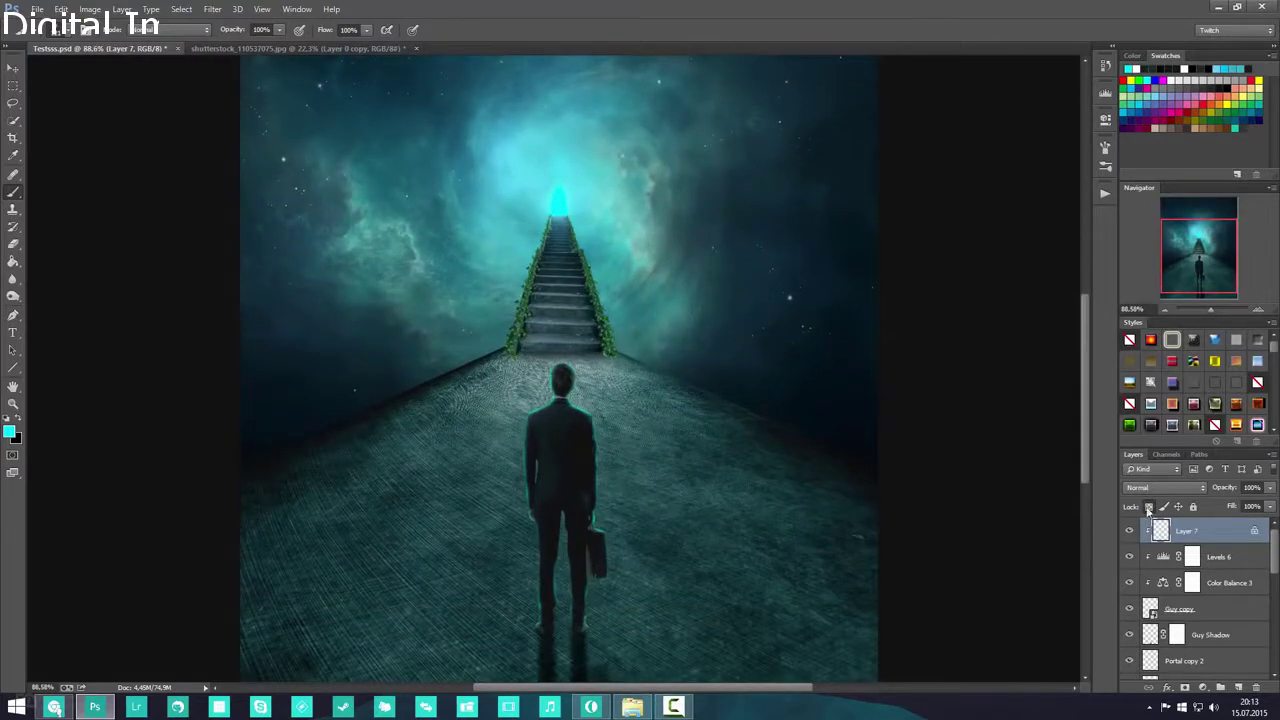
- Save the document, then set Layer 7's blend mode to Color Dodge at 84% opacity and check the man's rim light
key(ctrl+s)
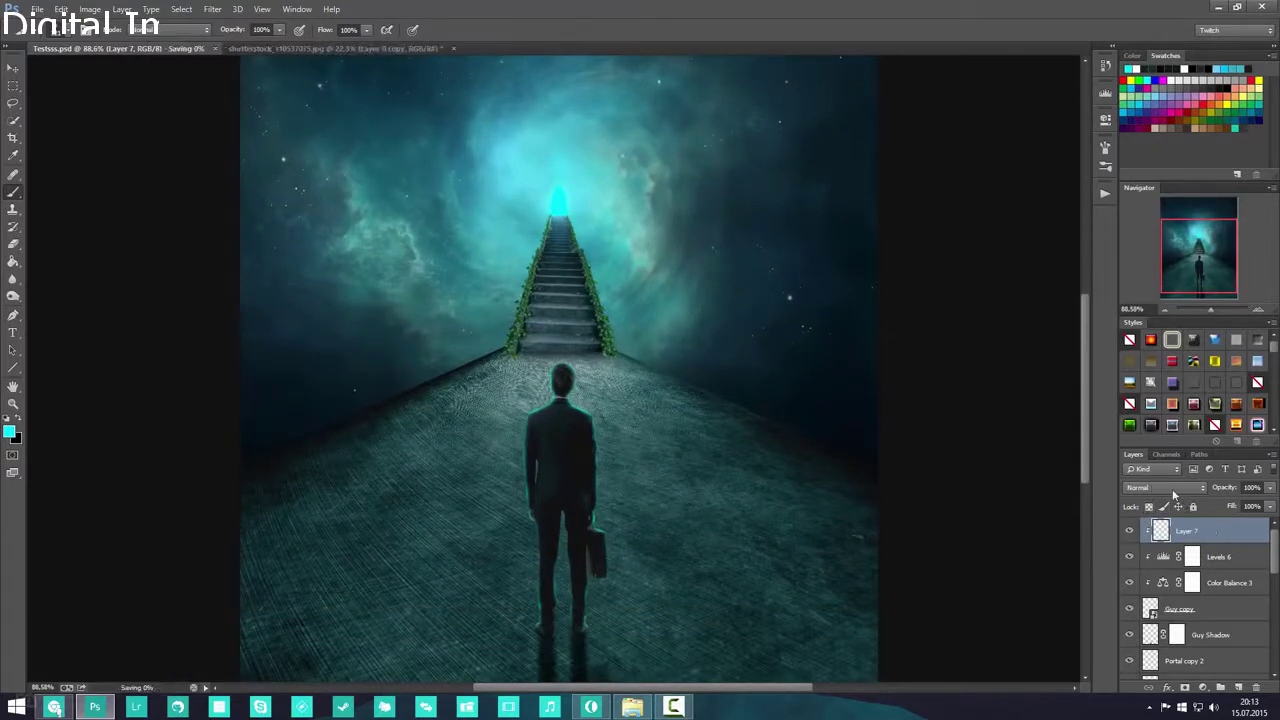
click(1172, 488)
click(1173, 491)
scroll(1175, 492, down, 3)
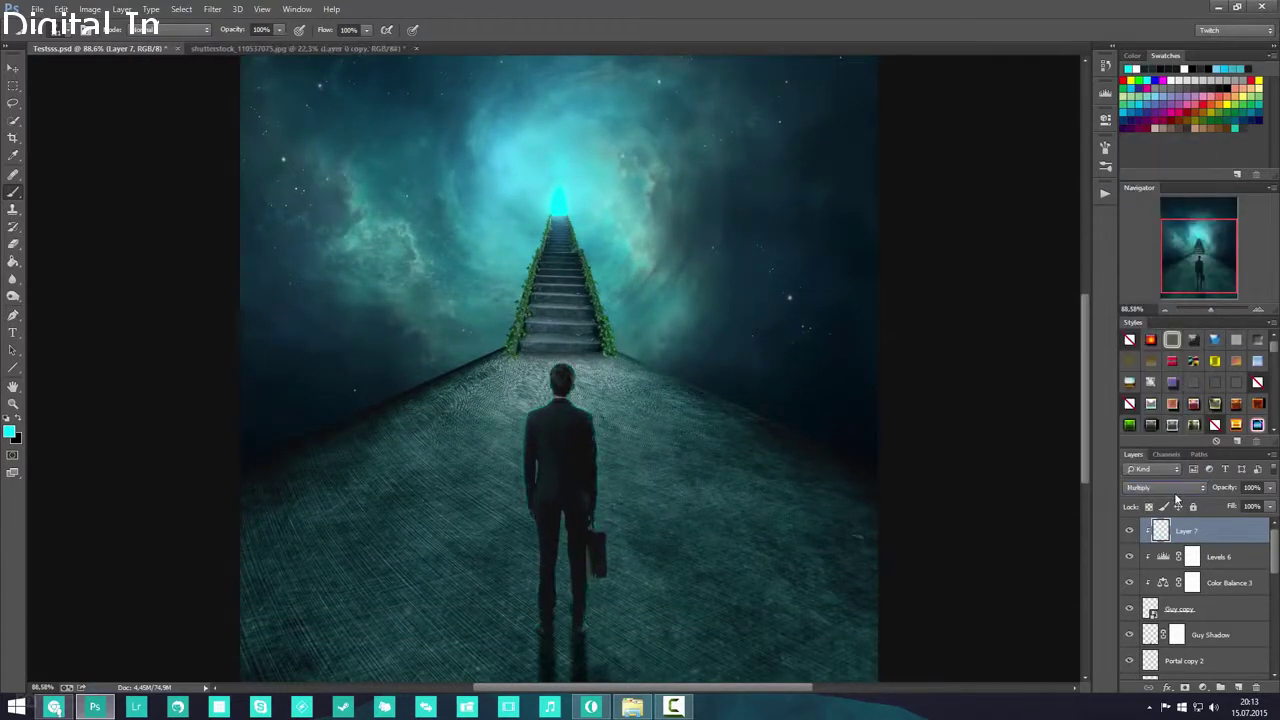
key(Down)
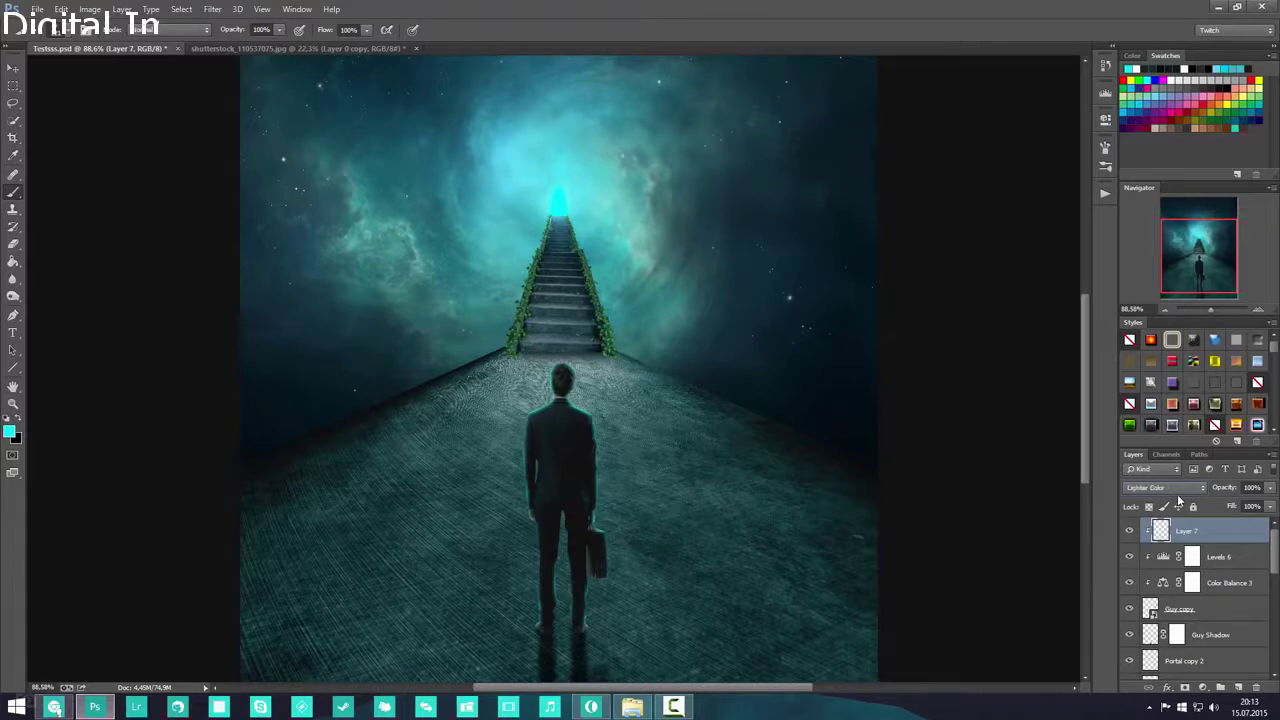
key(Down)
key(Up)
key(Tab)
drag(1211, 494, 1213, 495)
scroll(735, 448, down, 4)
scroll(566, 467, up, 5)
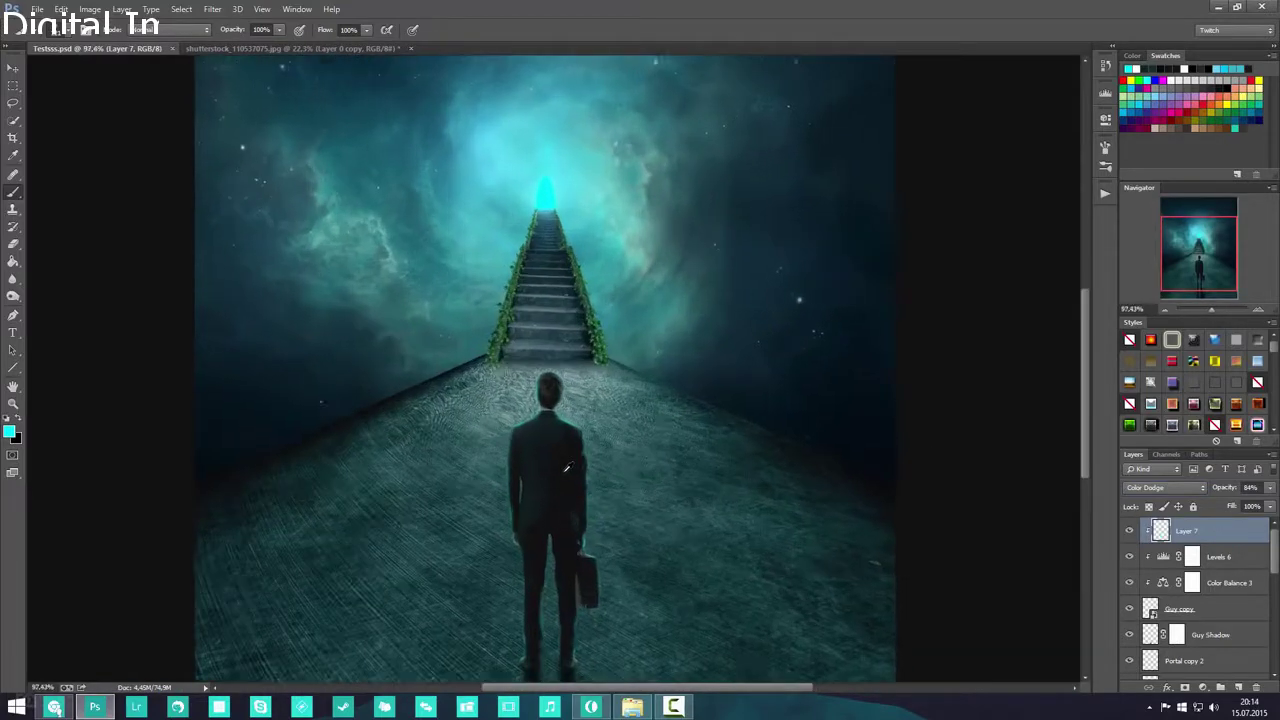
scroll(566, 467, down, 3)
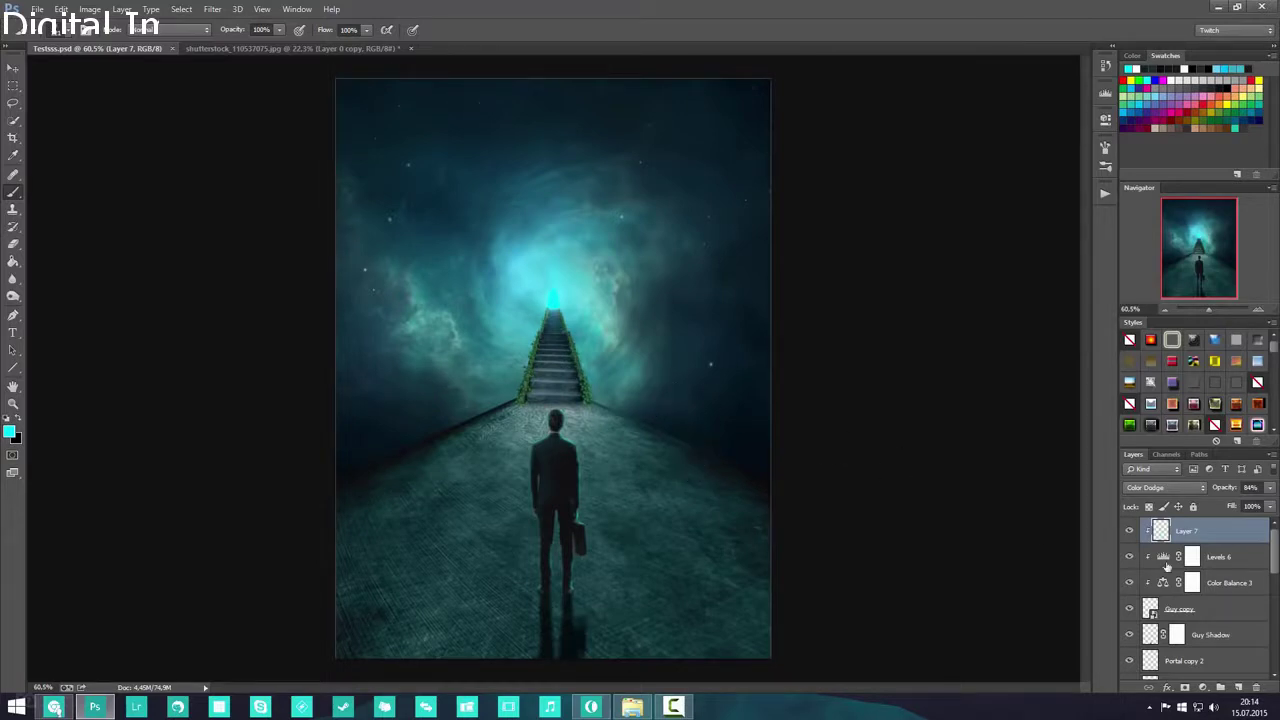
- Group all layers from Layer 7 down to BG and hide the new group to reveal the Group 2 version
scroll(570, 380, up, 2)
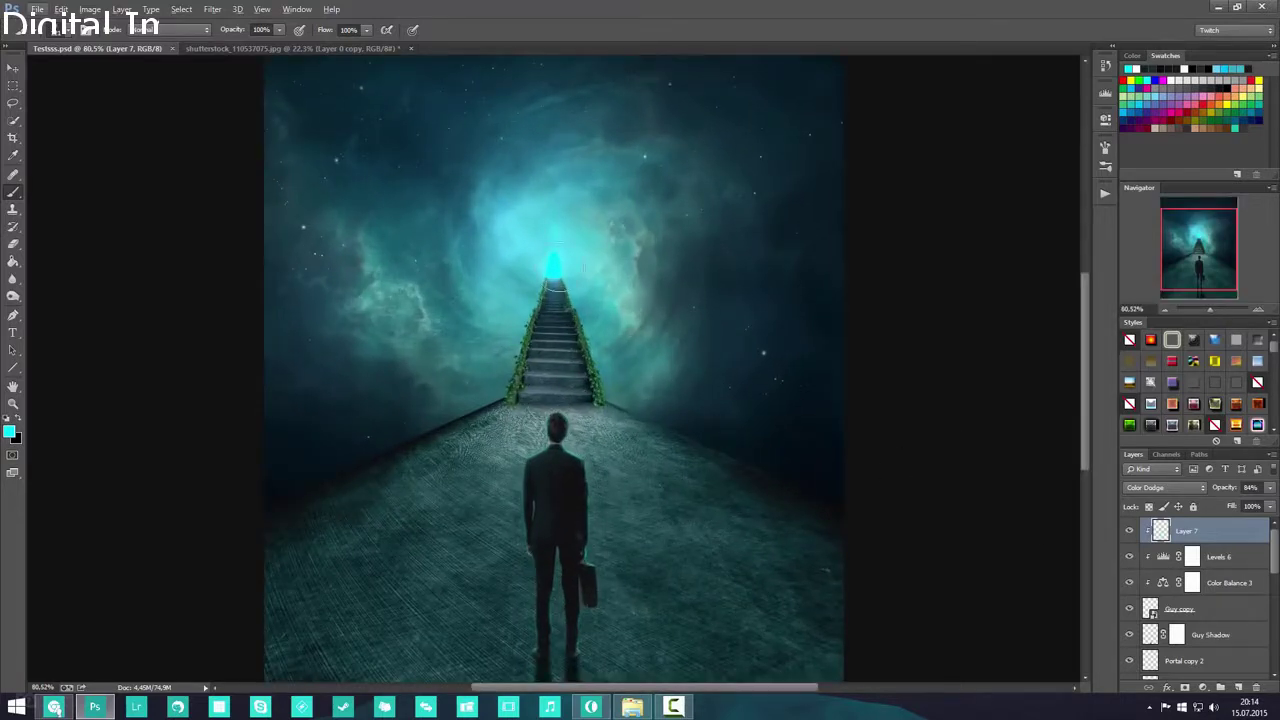
scroll(557, 360, down, 3)
scroll(1209, 643, down, 5)
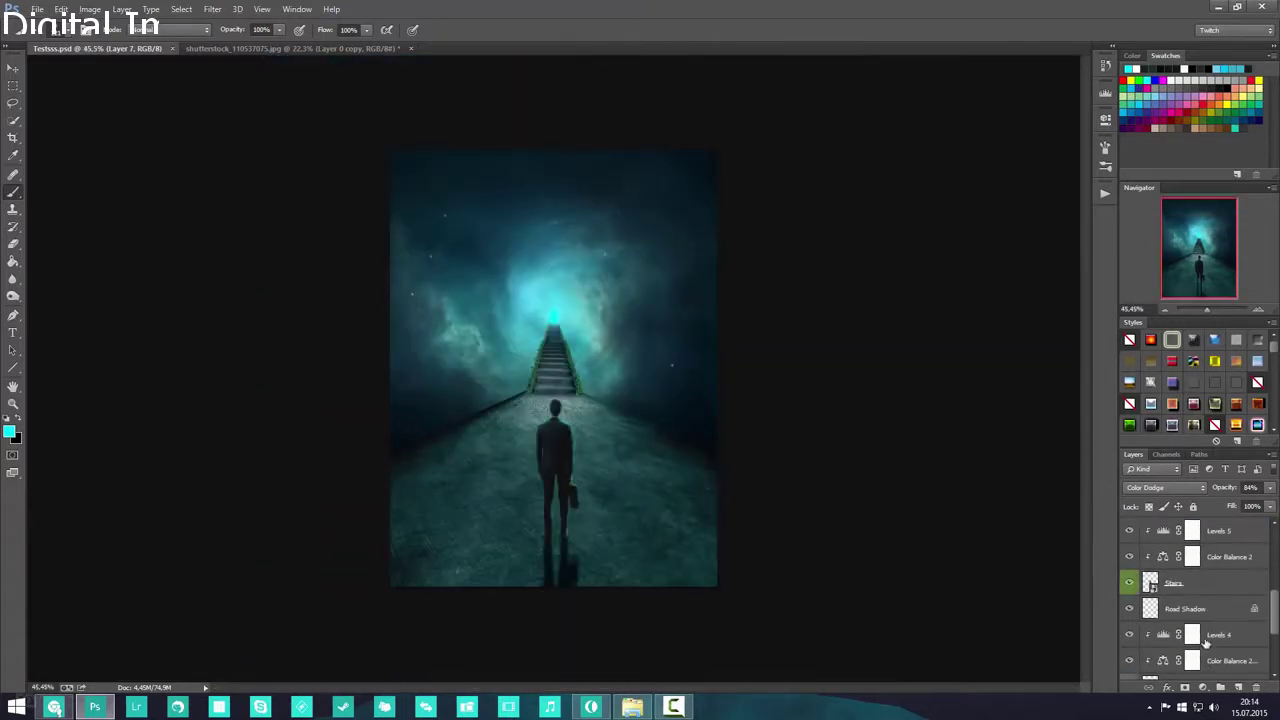
shift+click(1218, 628)
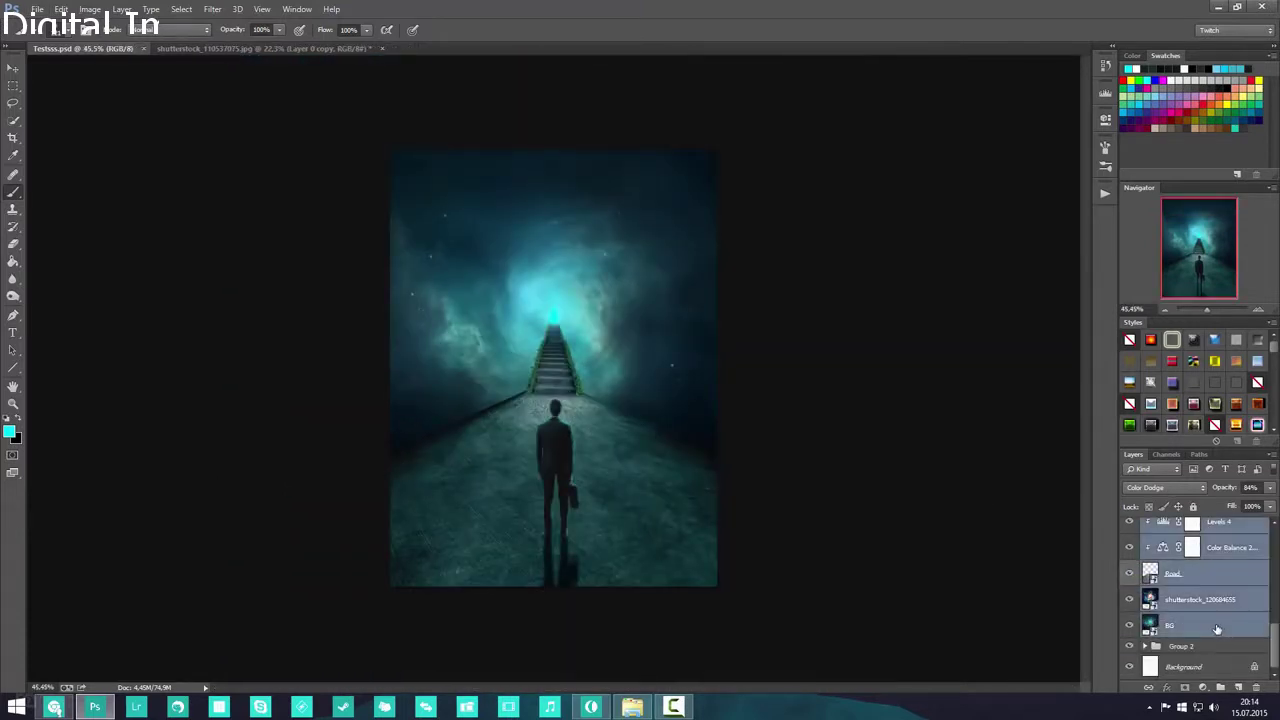
key(ctrl+g)
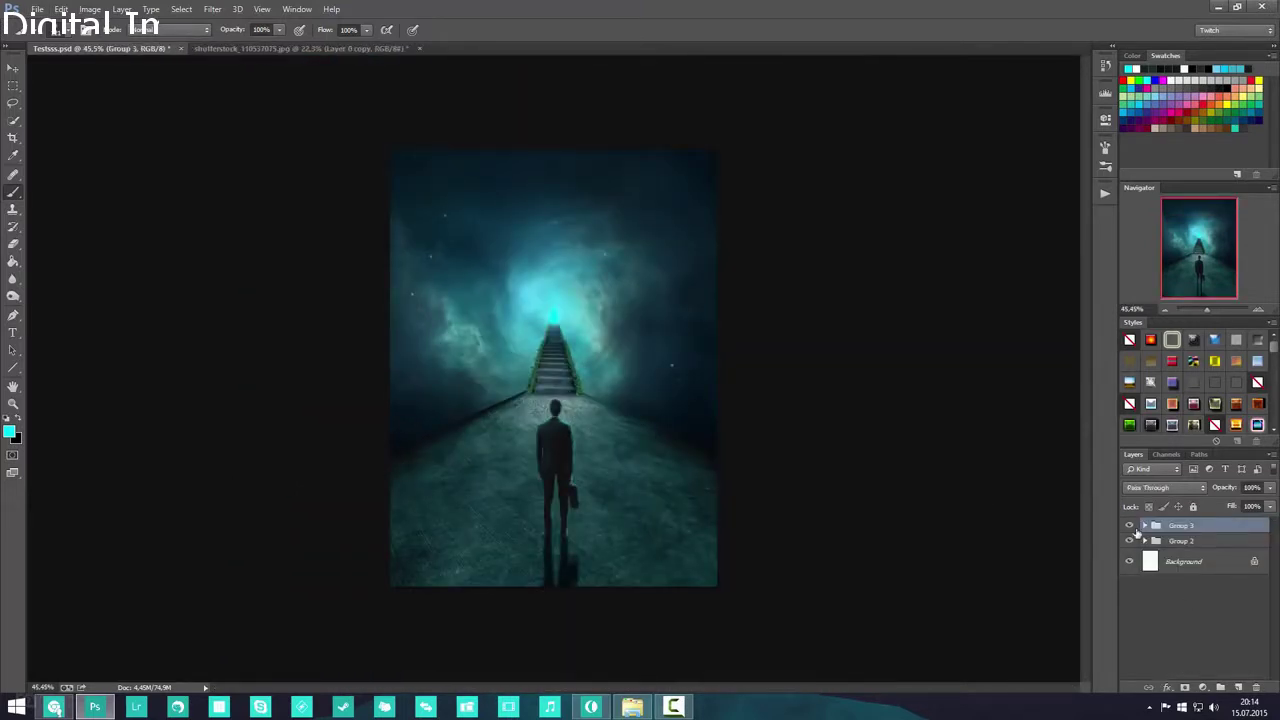
click(1130, 526)
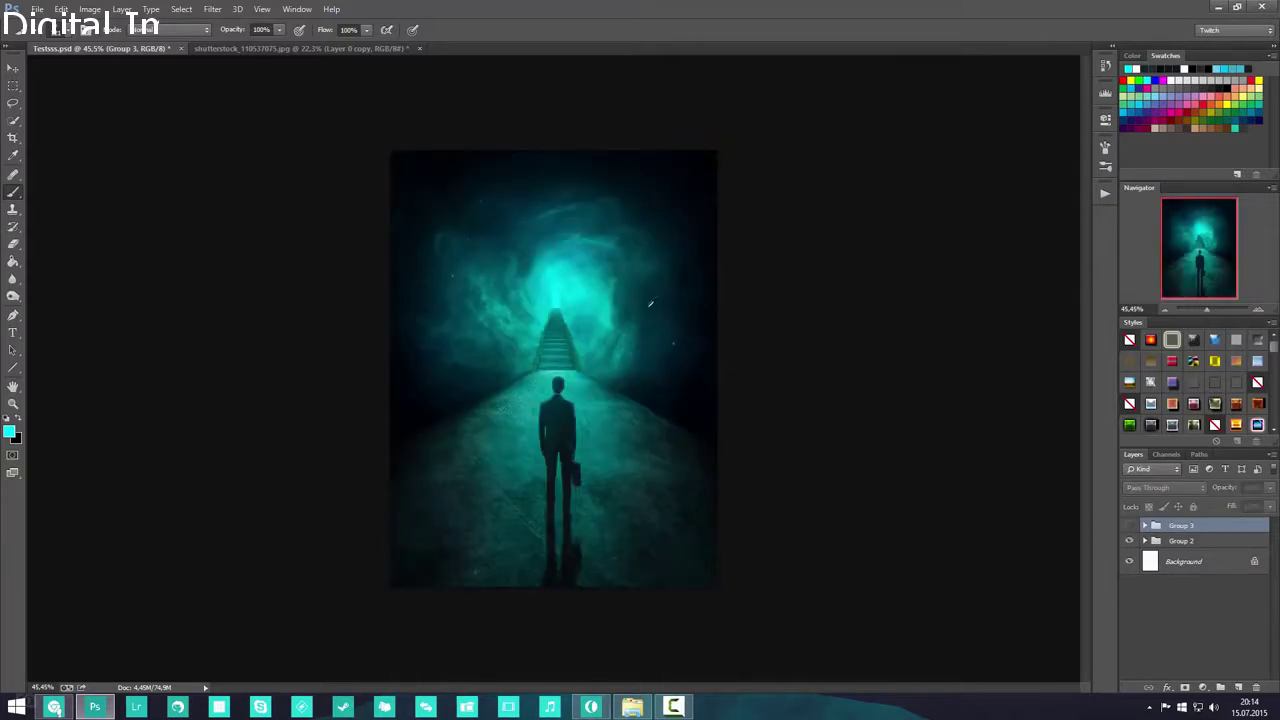
- Examine the sky, portal and road in the Group 2 version and compare them with the current composite
scroll(651, 304, up, 9)
scroll(591, 369, down, 8)
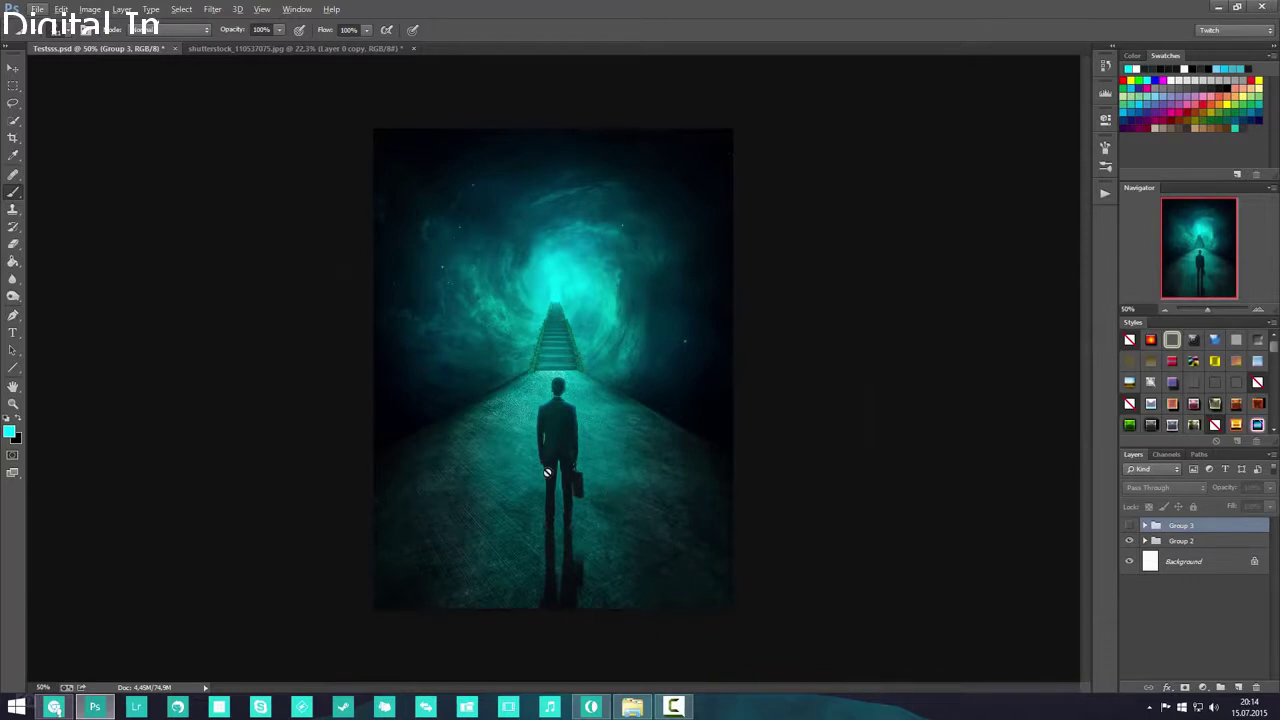
scroll(541, 298, up, 2)
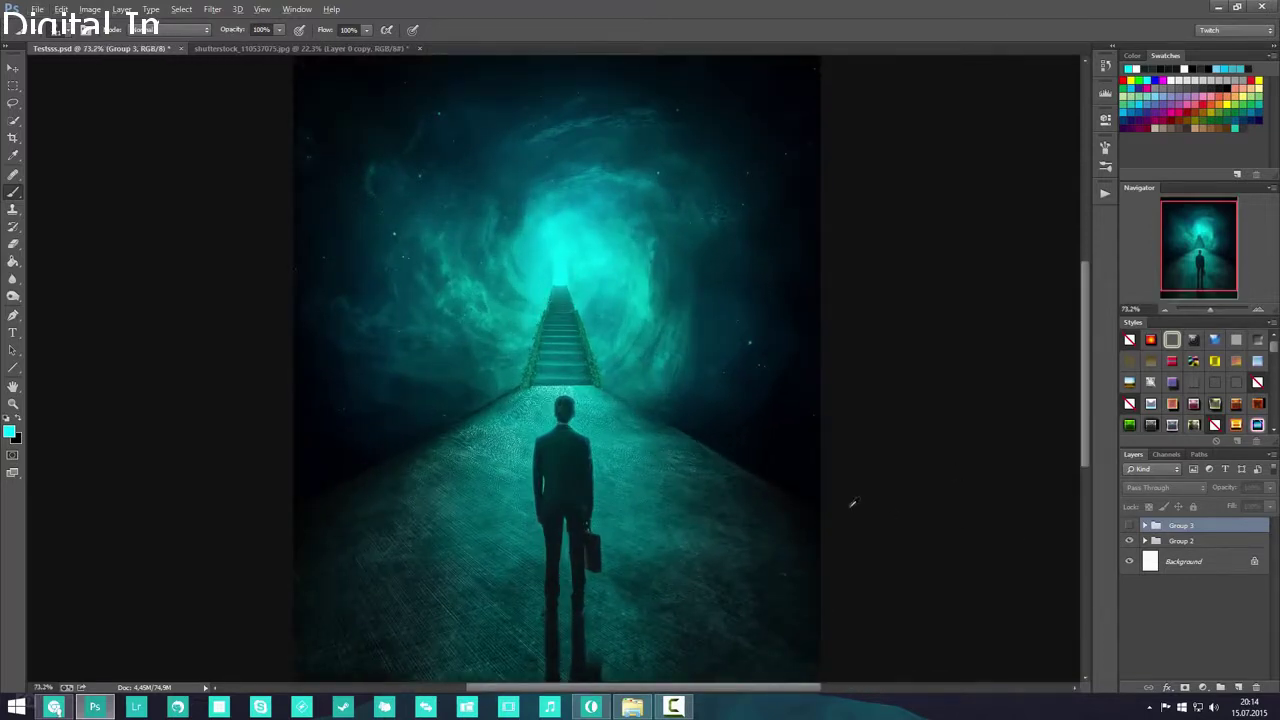
scroll(852, 503, down, 2)
click(1130, 526)
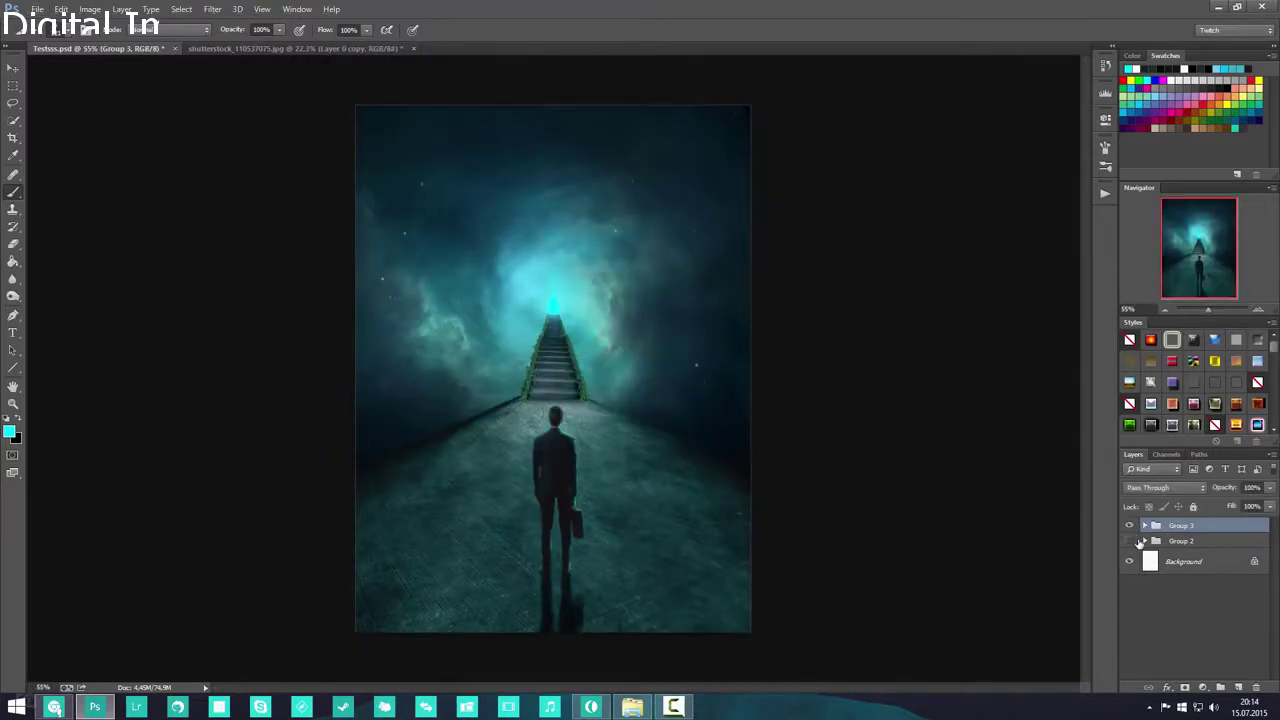
scroll(580, 335, up, 5)
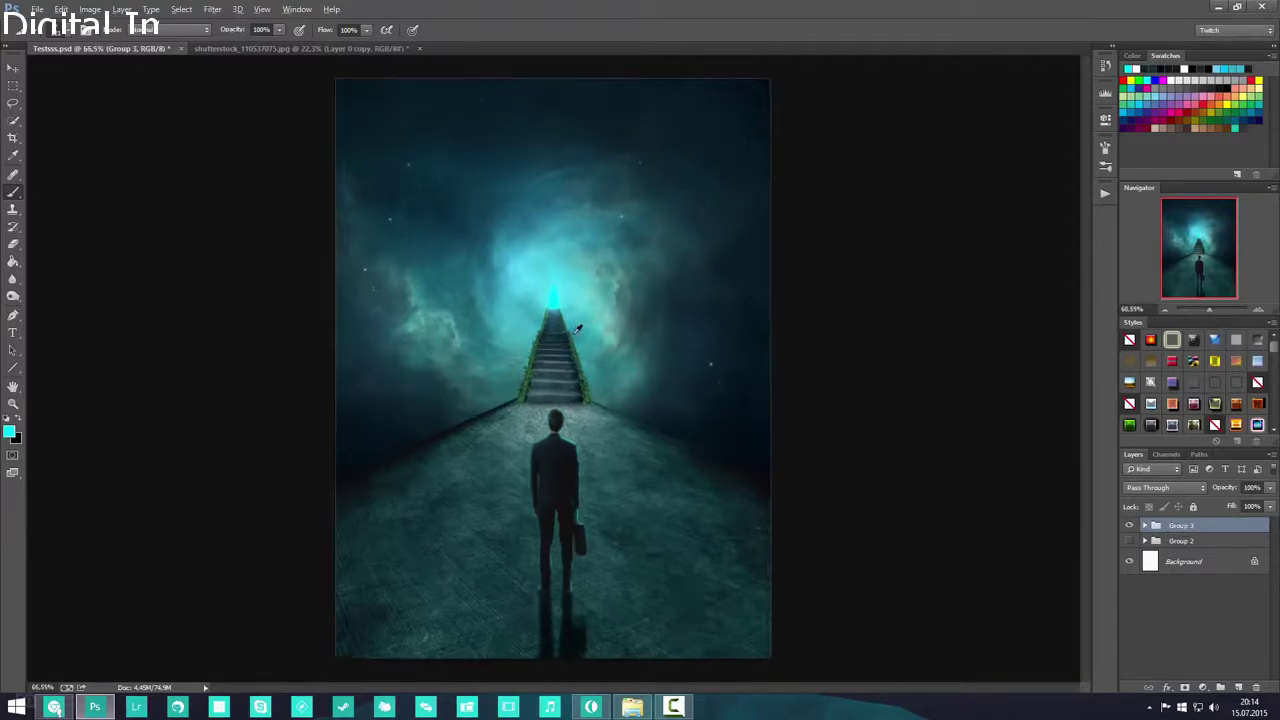
- Try raising the opacity of the shutterstock_120684655 overlay layer to 29% and check the sky swirl
click(1145, 526)
scroll(1200, 595, down, 5)
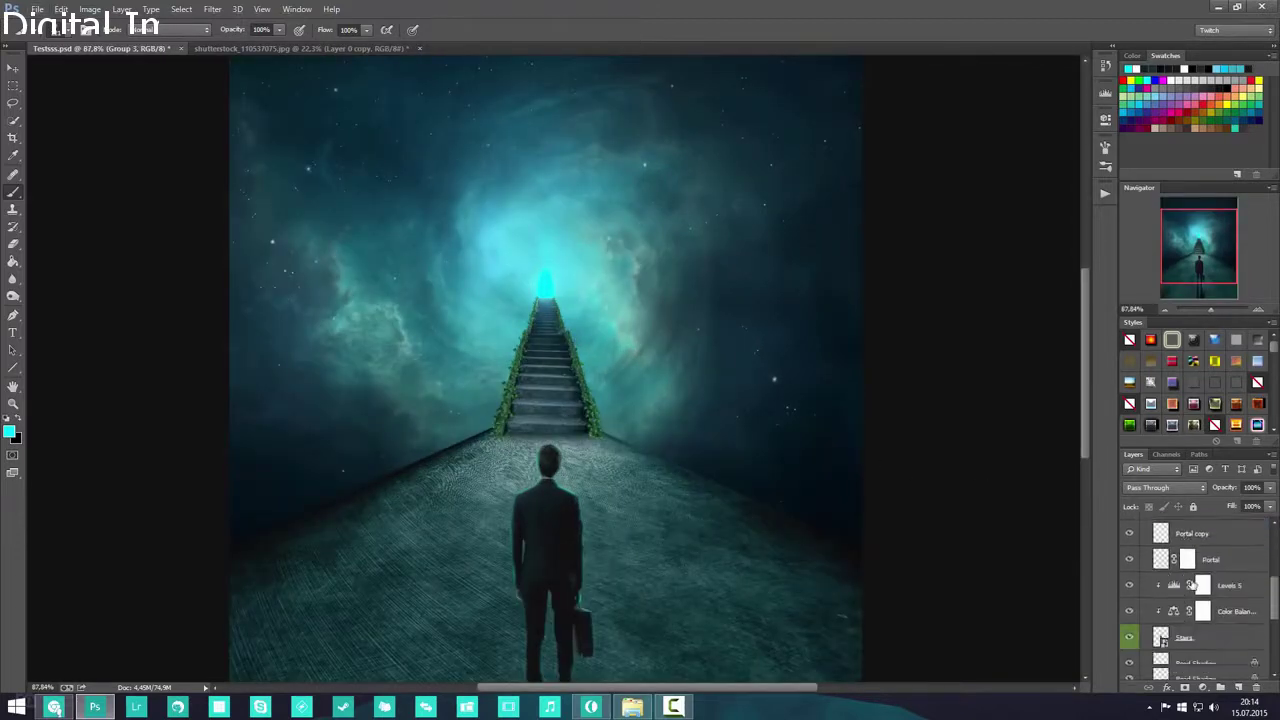
click(1201, 598)
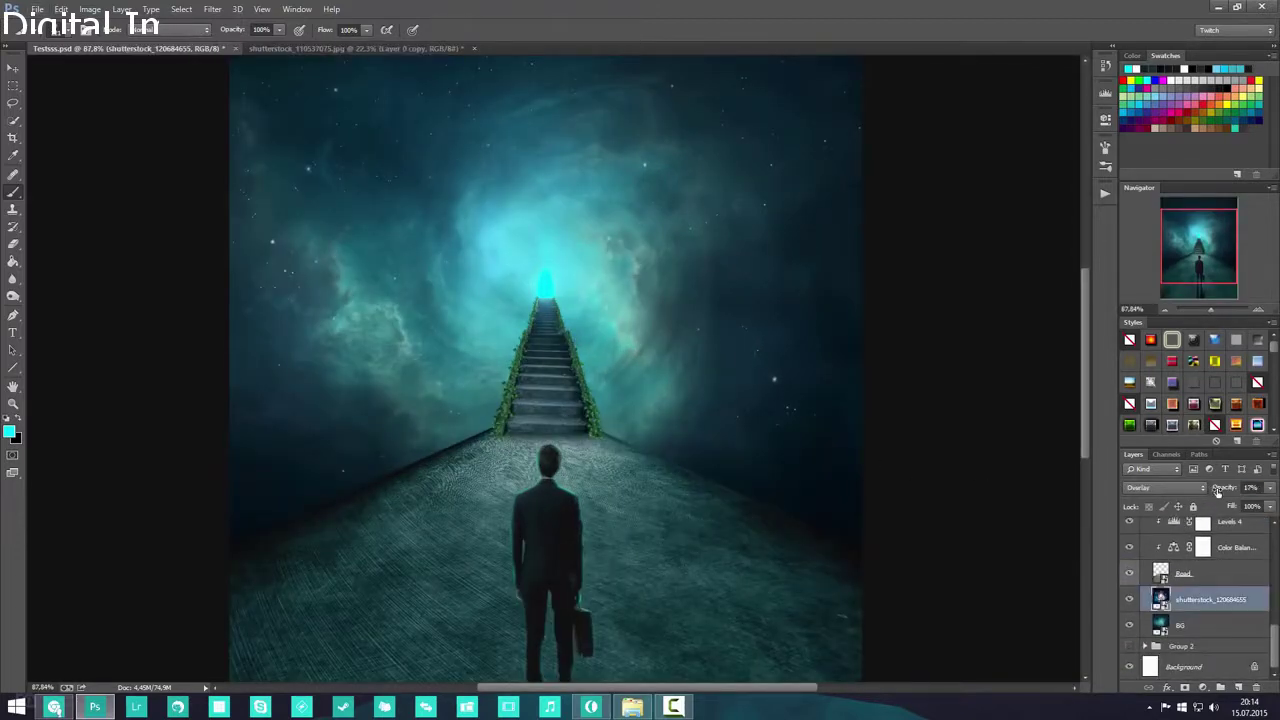
drag(1217, 491, 1220, 493)
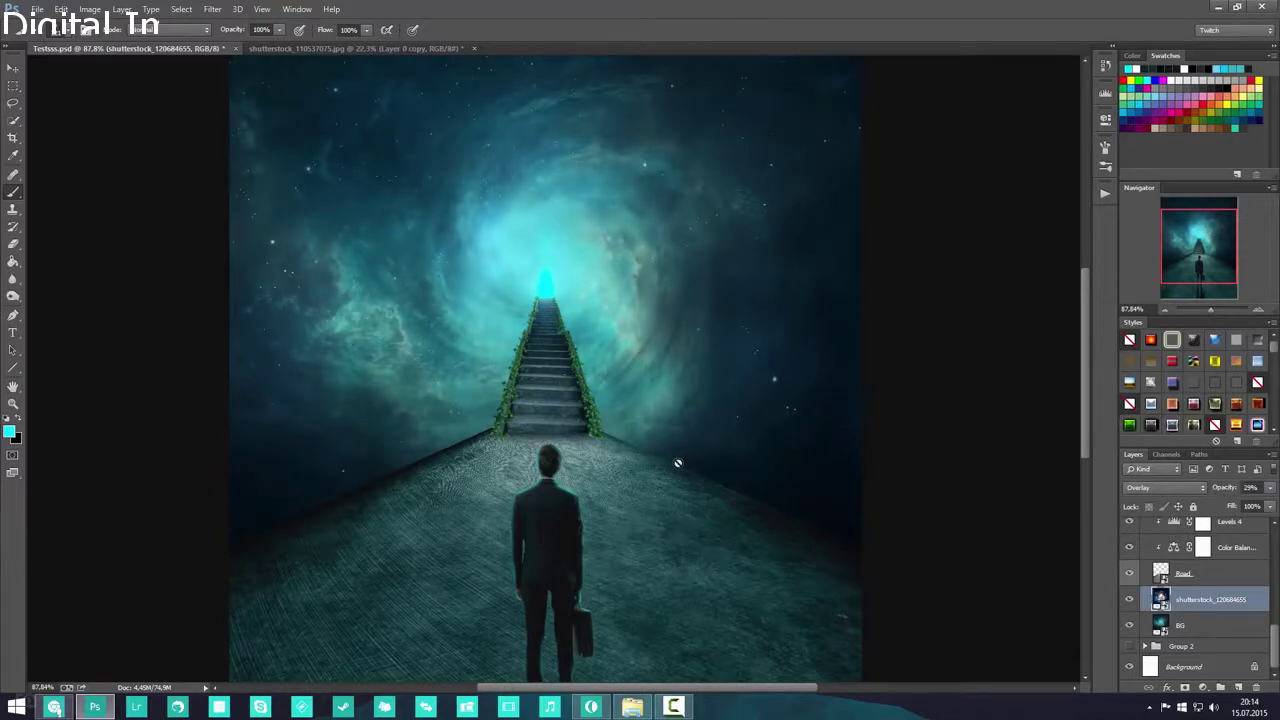
scroll(677, 463, down, 3)
scroll(552, 425, up, 2)
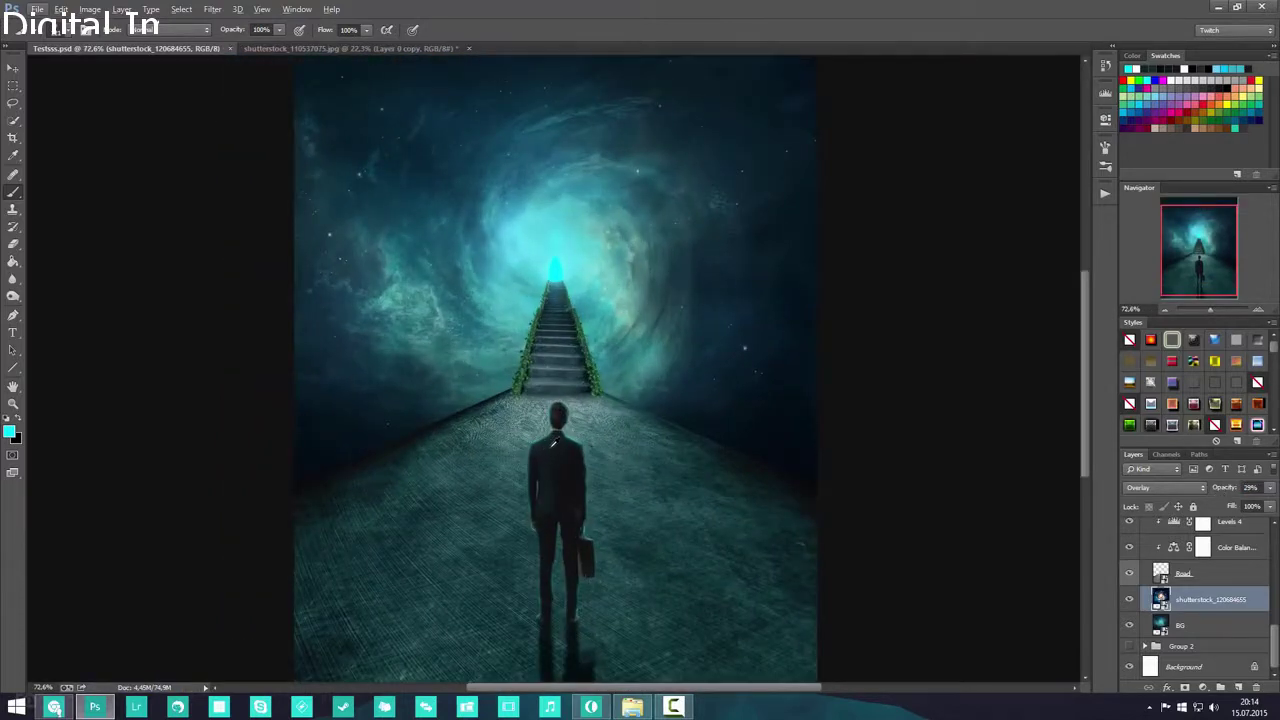
scroll(551, 444, down, 1)
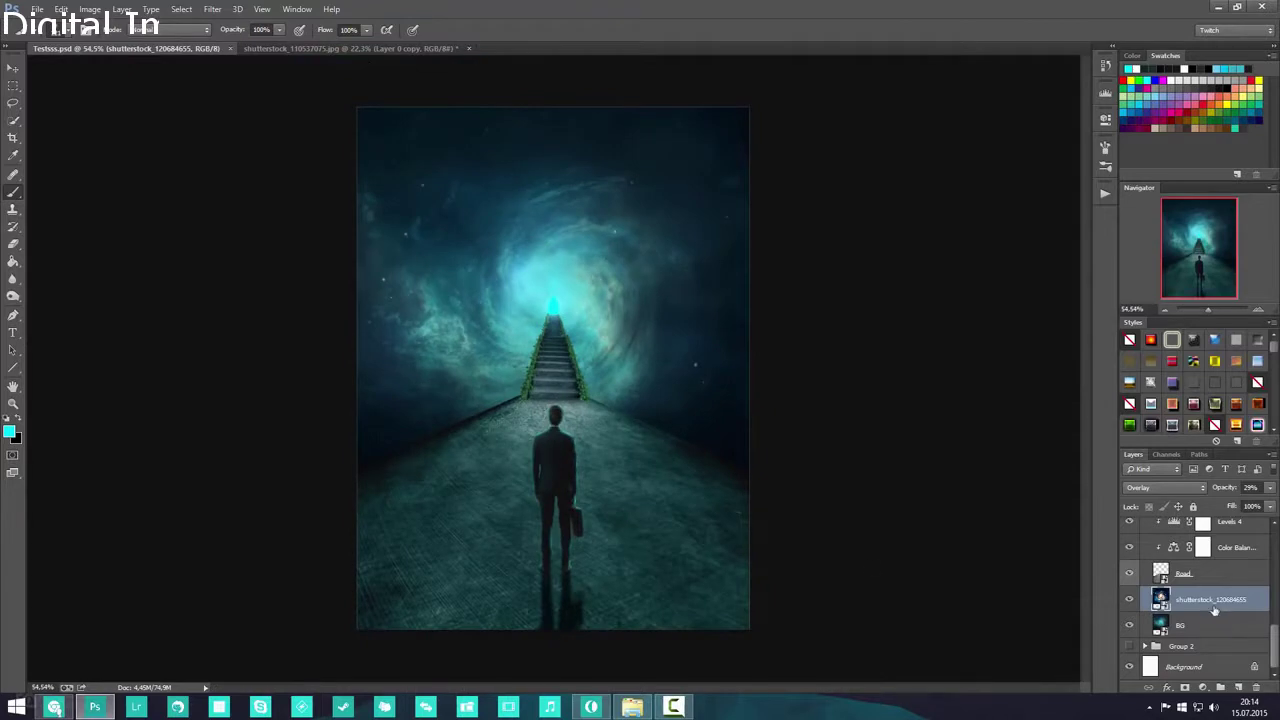
- Undo the sky overlay's opacity change and the grouping of the composite layers
scroll(1204, 598, up, 6)
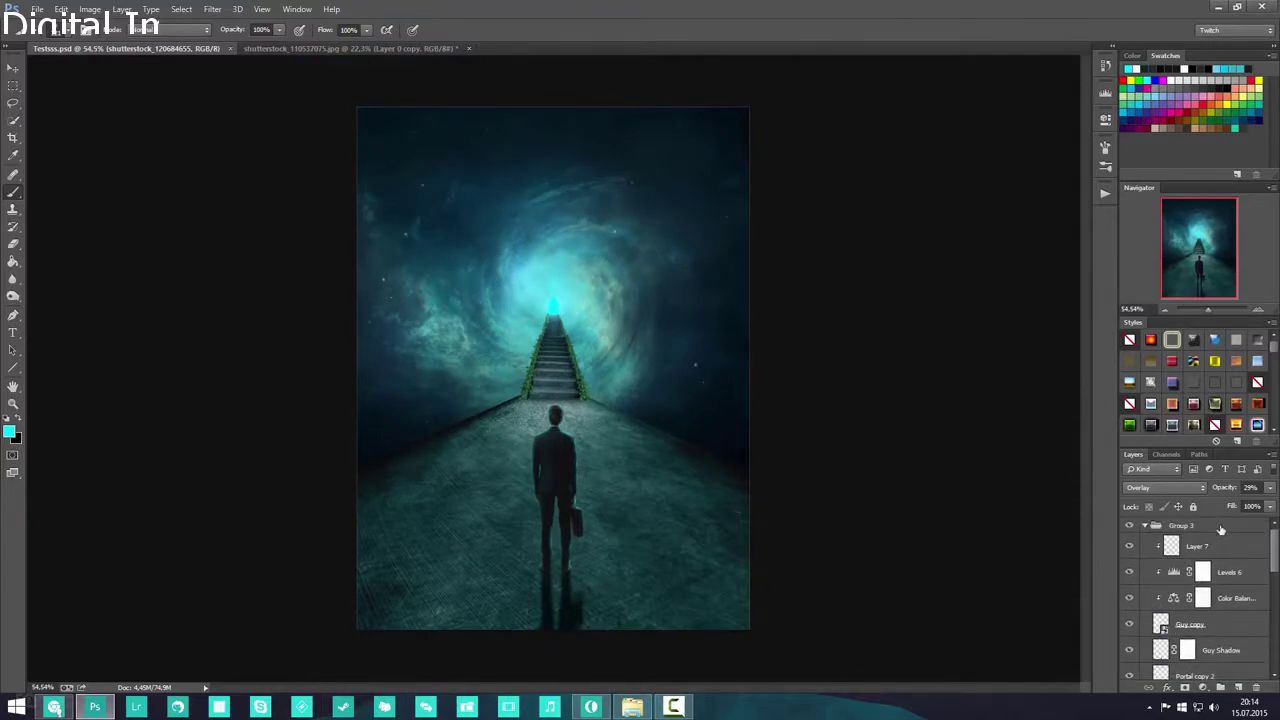
click(1221, 528)
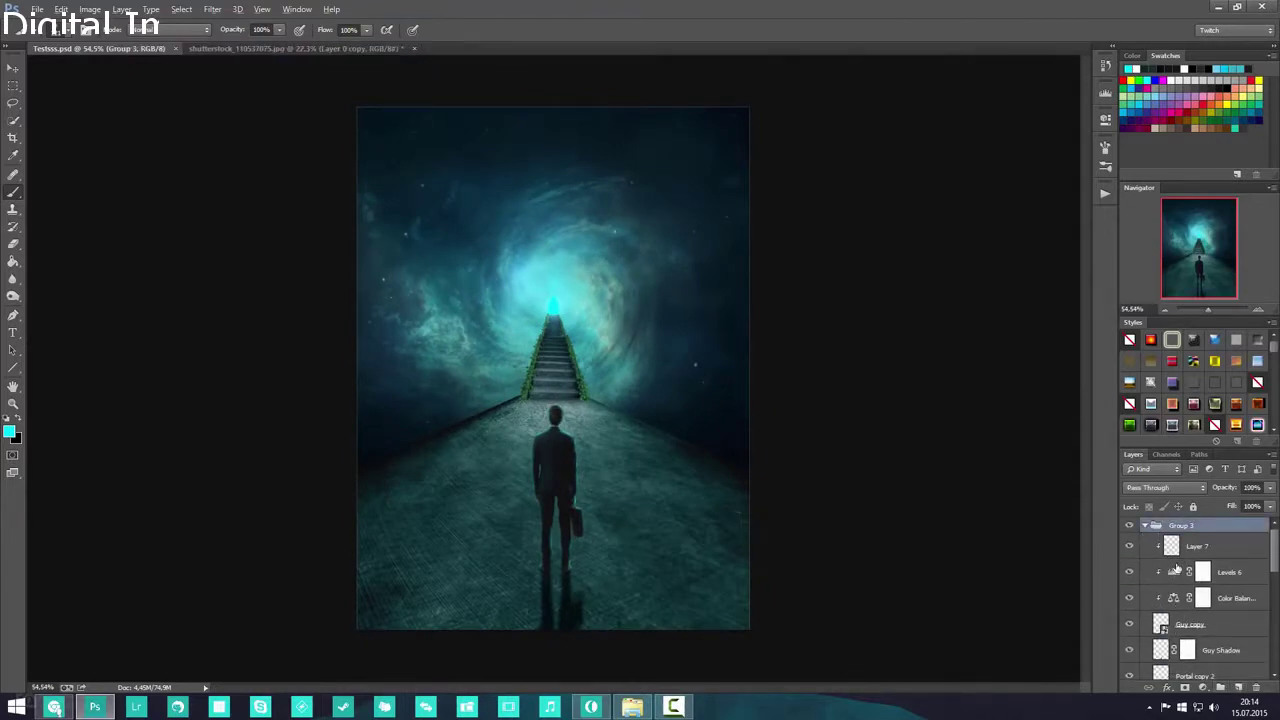
key(ctrl+z)
key(ctrl+alt+z)
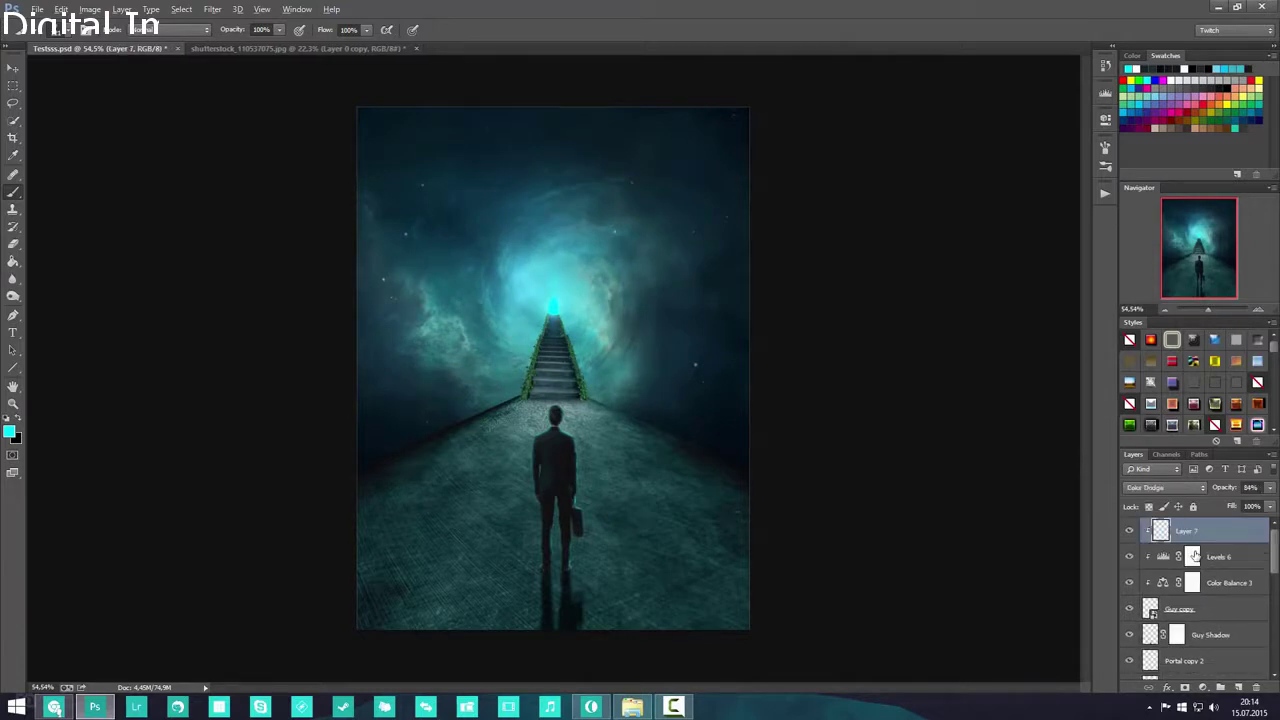
- Set the opacity of the shutterstock_120684655 overlay layer to 27%
scroll(1208, 590, down, 5)
click(1205, 599)
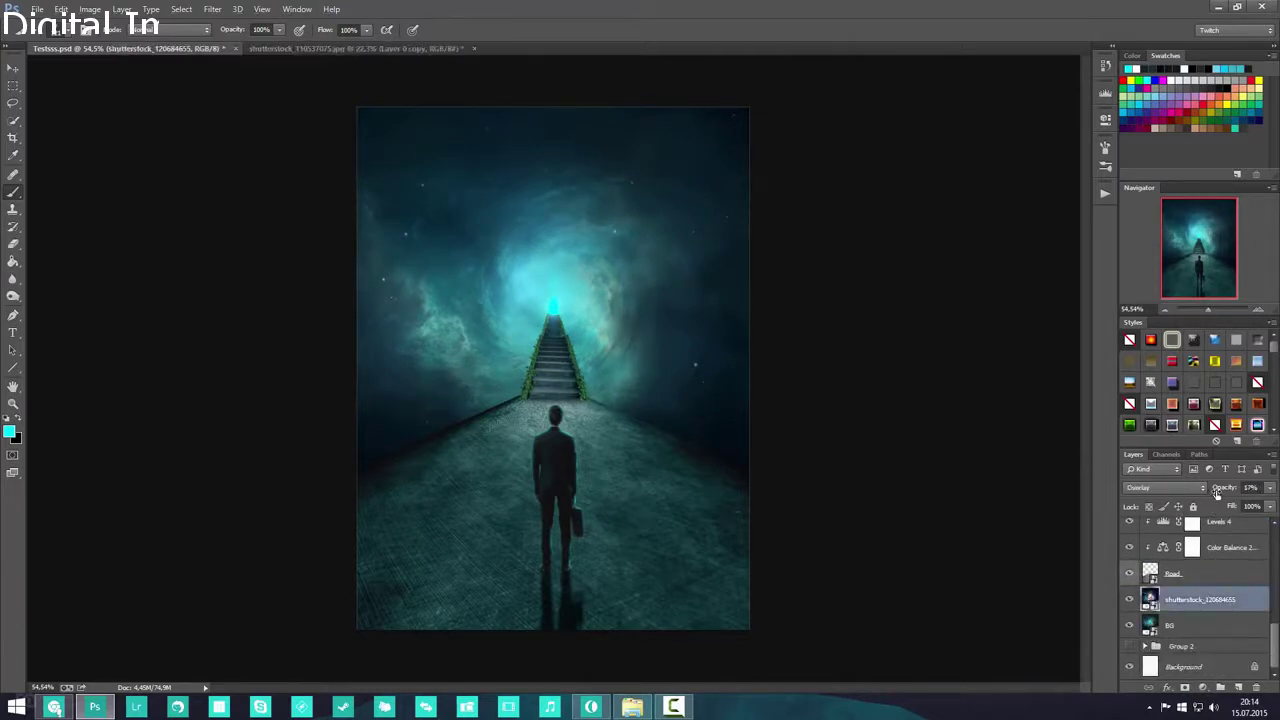
click(1224, 489)
- Add a new layer above Layer 7 and set it to Color Dodge at 36% opacity
scroll(1212, 600, up, 5)
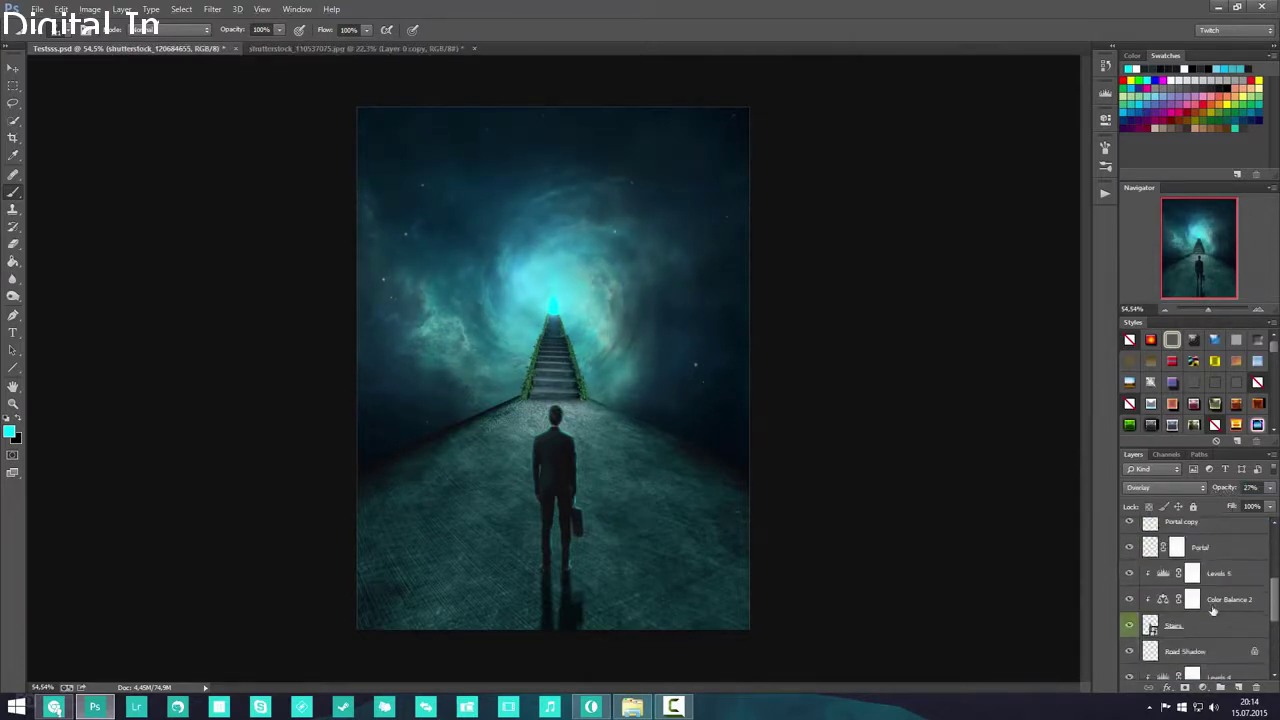
click(1225, 531)
click(1240, 688)
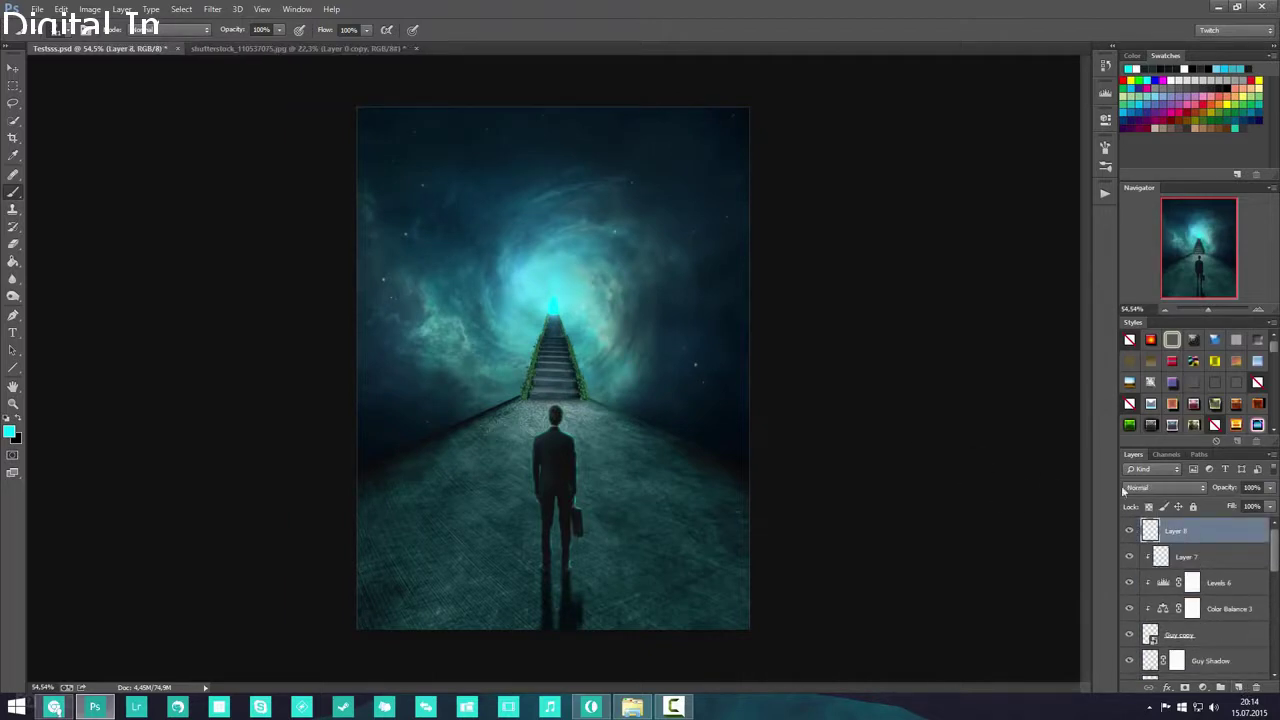
click(1165, 487)
click(1155, 262)
drag(1228, 489, 1193, 497)
- Enlarge the soft brush and try single cyan glow dabs over the staircase on Layer 8, undoing each one
right_click(455, 270)
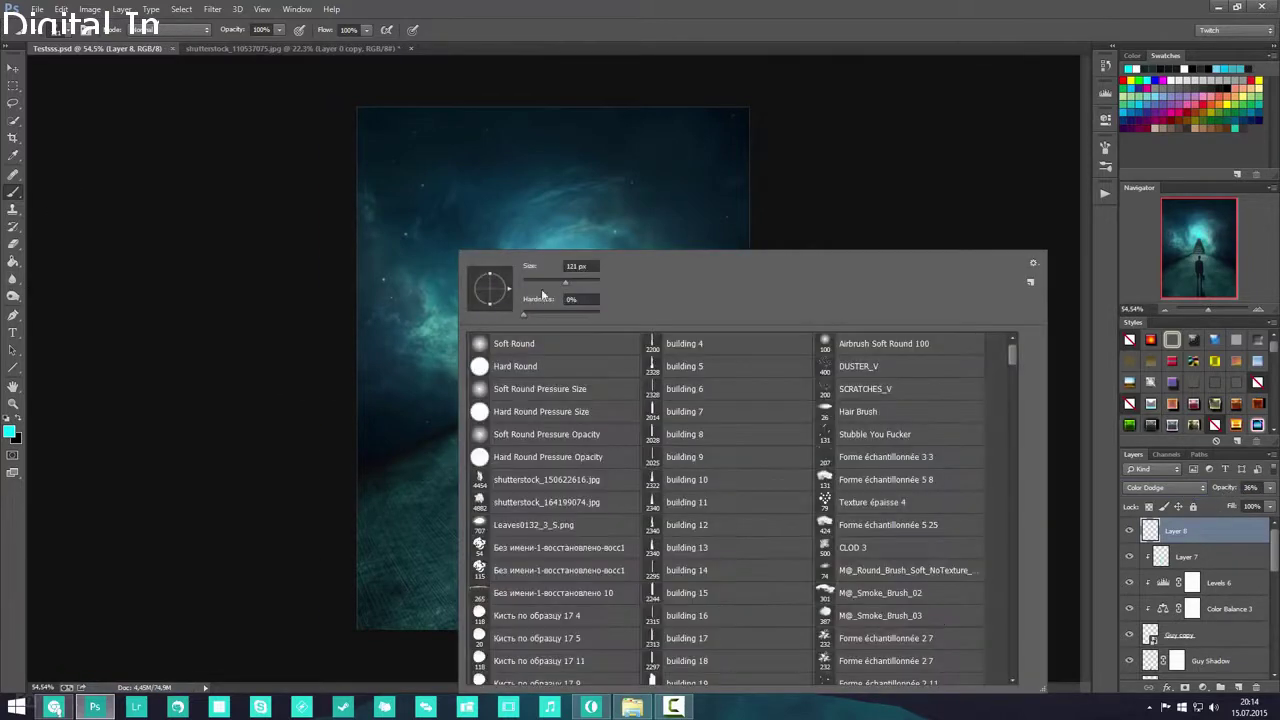
drag(565, 283, 577, 288)
click(1212, 537)
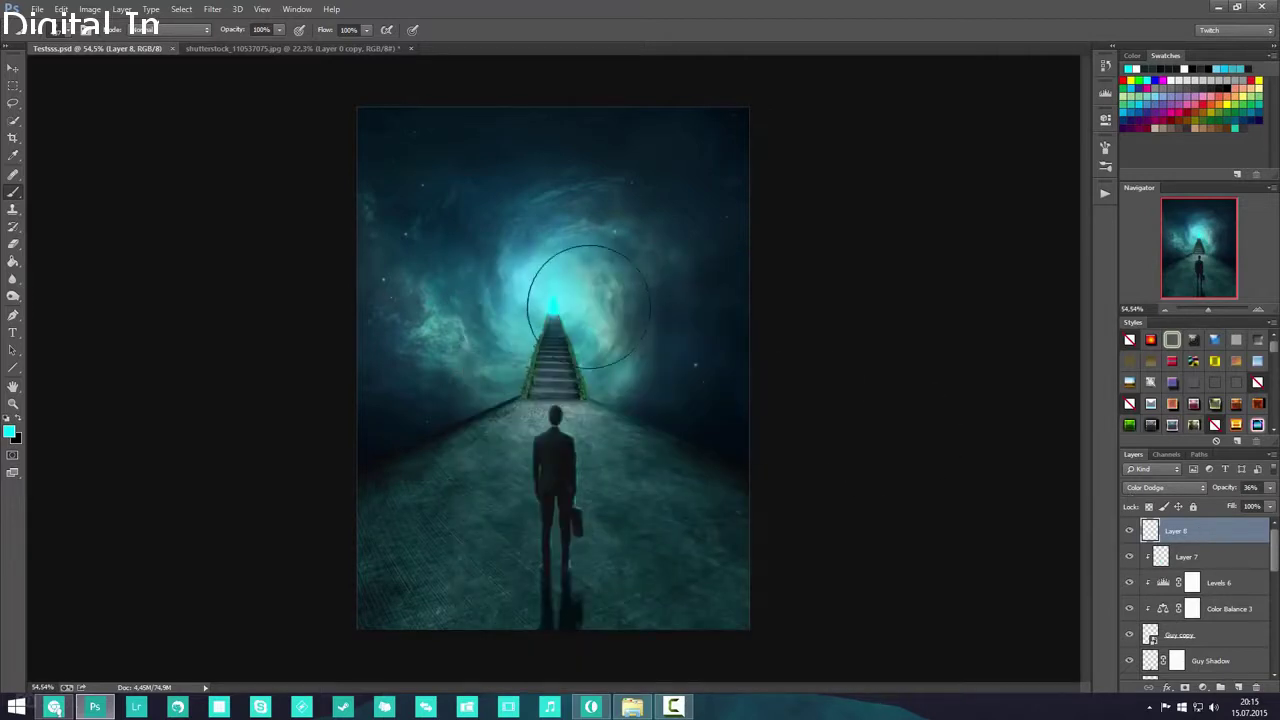
click(557, 383)
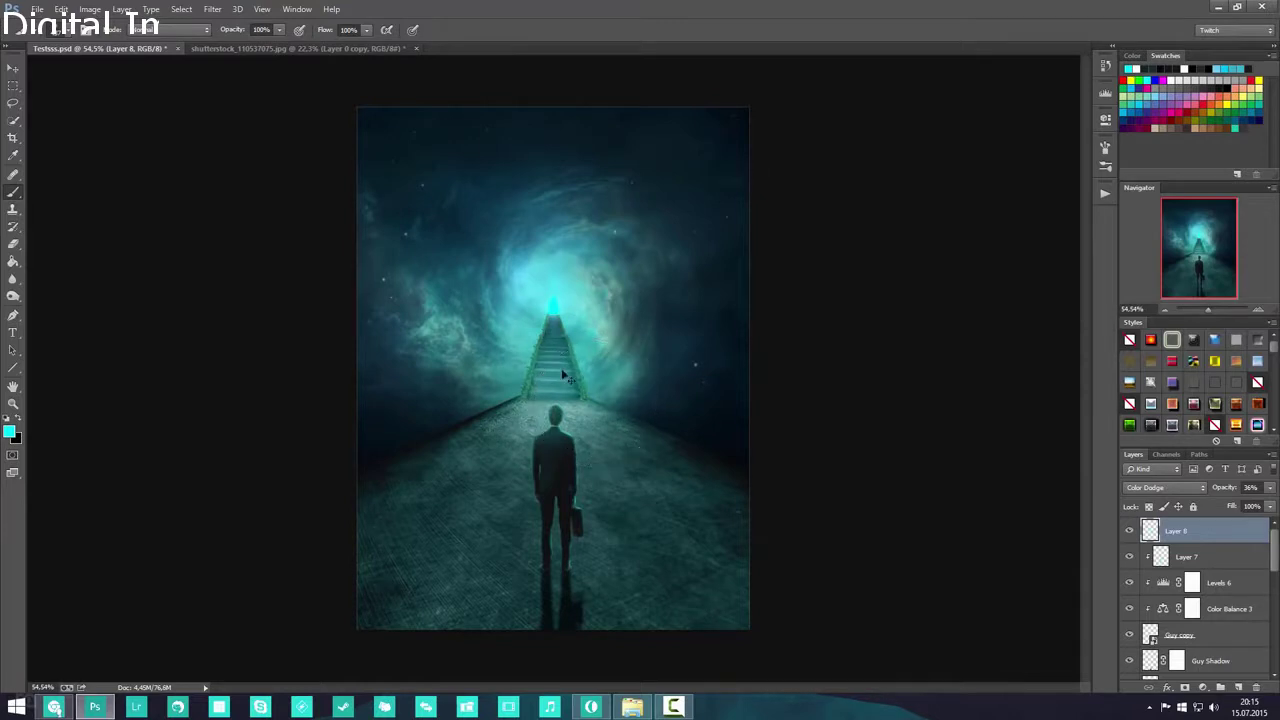
key(ctrl+z)
click(548, 331)
key(ctrl+z)
- Paint a soft cyan glow over the portal and upper stairs, and lower Layer 8's opacity to 24%
click(563, 322)
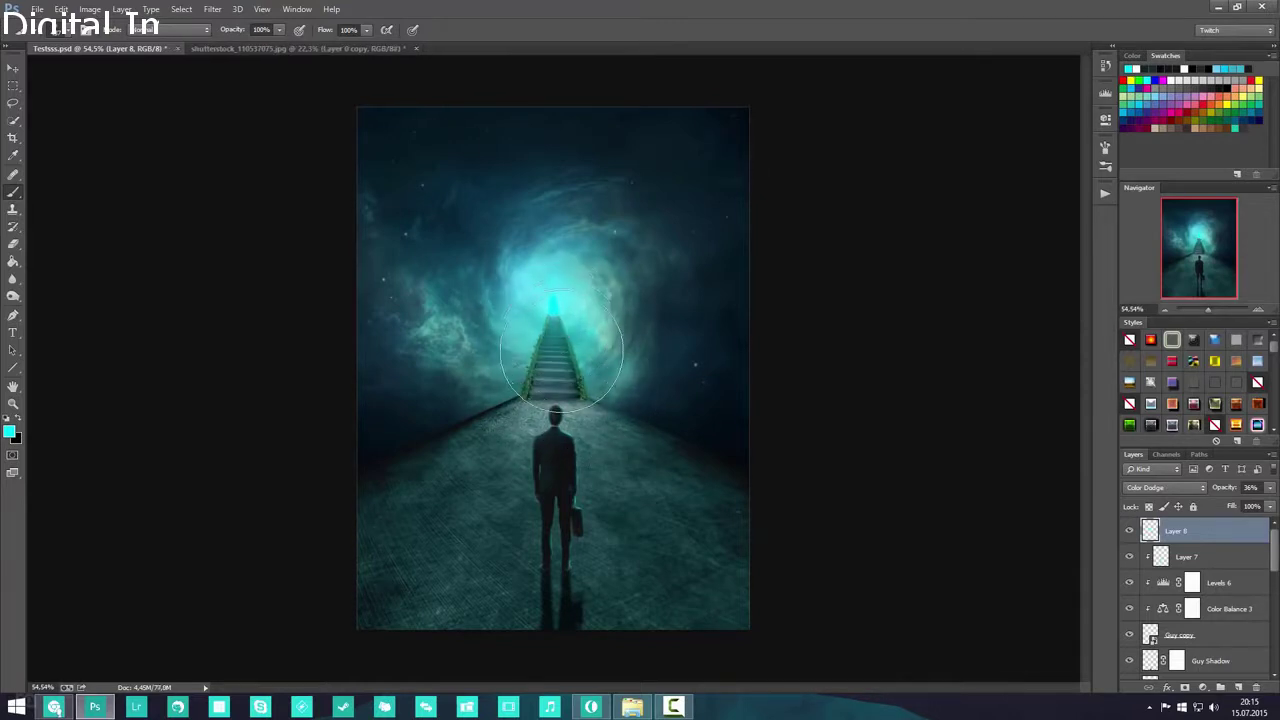
click(558, 339)
scroll(552, 382, up, 5)
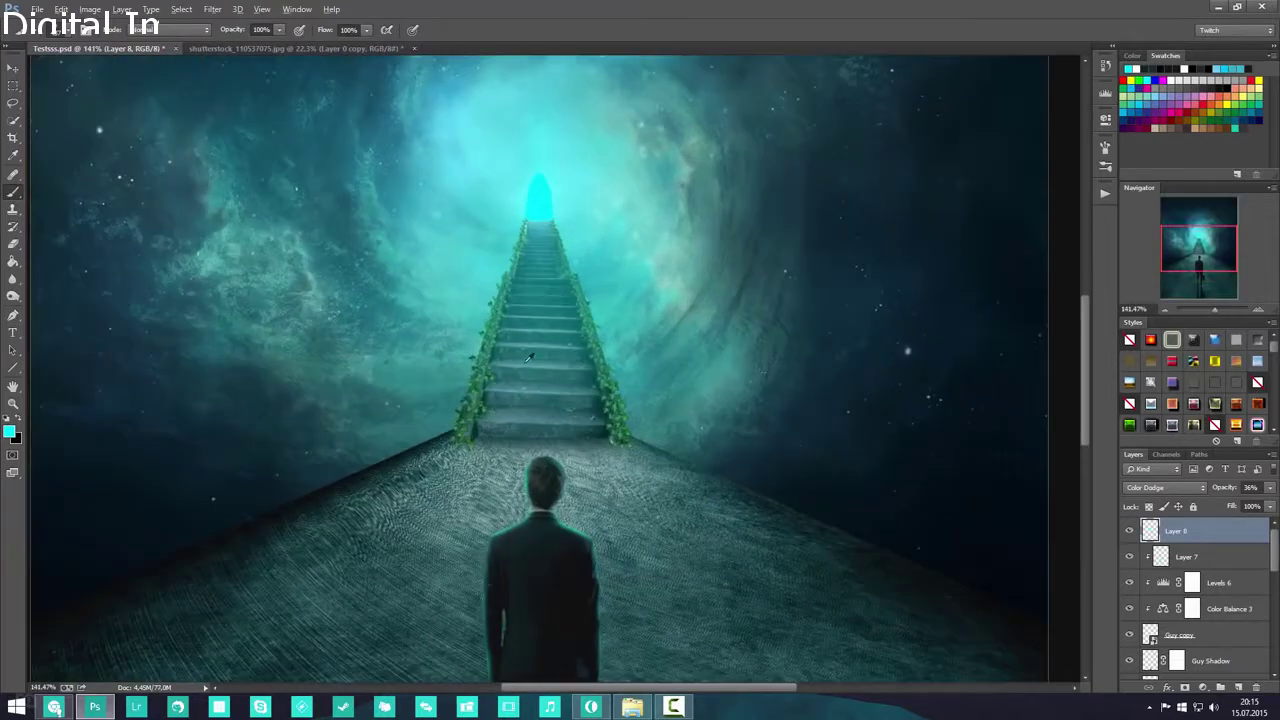
scroll(523, 282, down, 5)
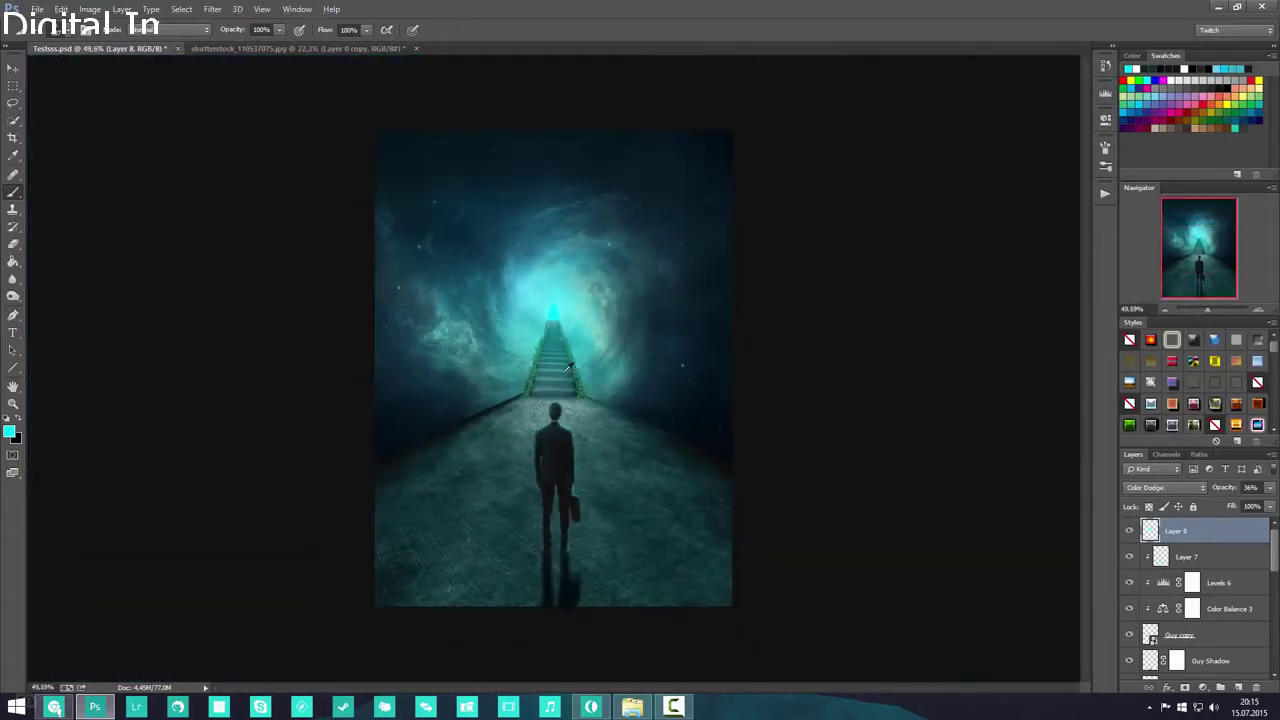
key(ctrl+z)
key(ctrl+z)
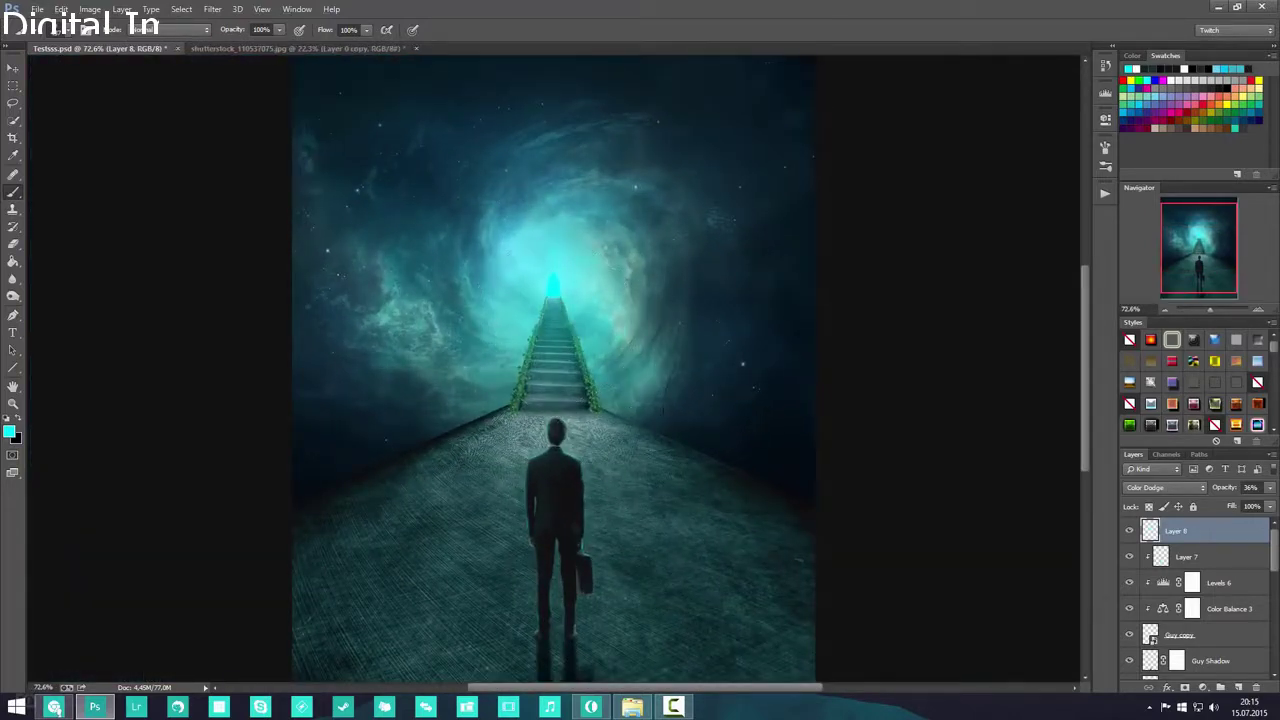
drag(1224, 488, 1152, 491)
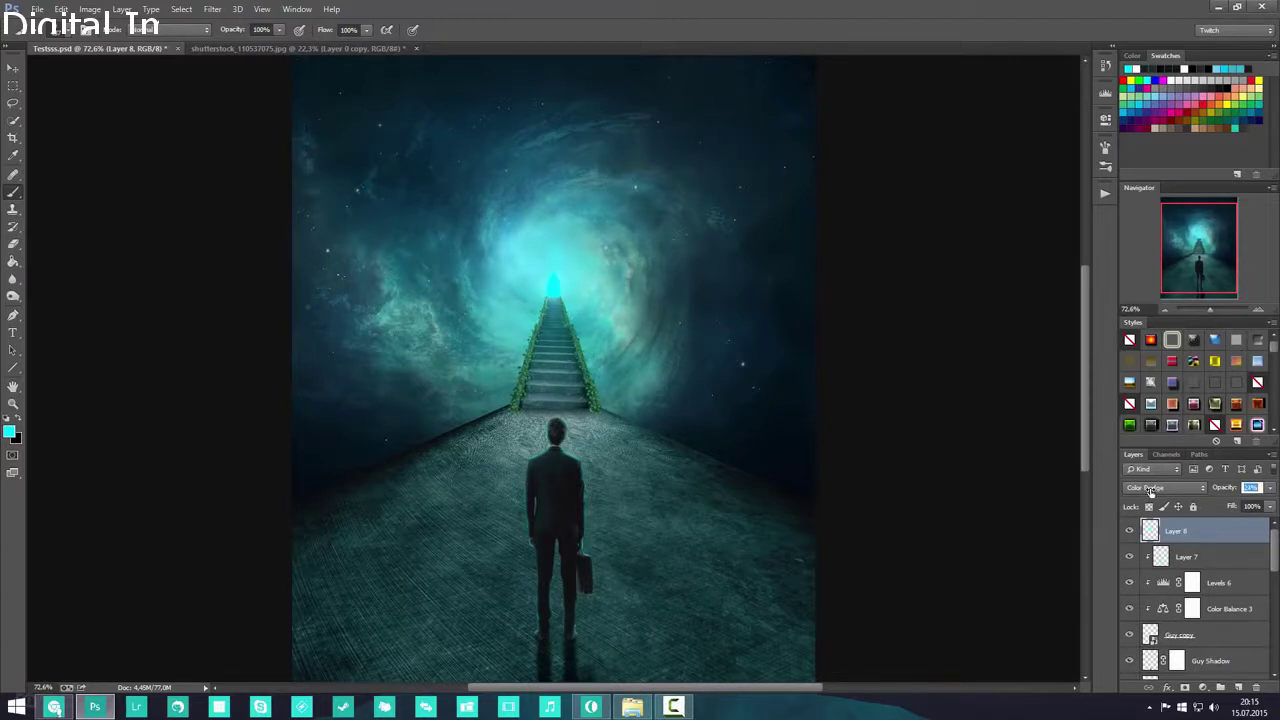
- Try further cyan glow dabs over the road and the man on Layer 8, undoing each one
click(457, 463)
key(ctrl+z)
click(560, 494)
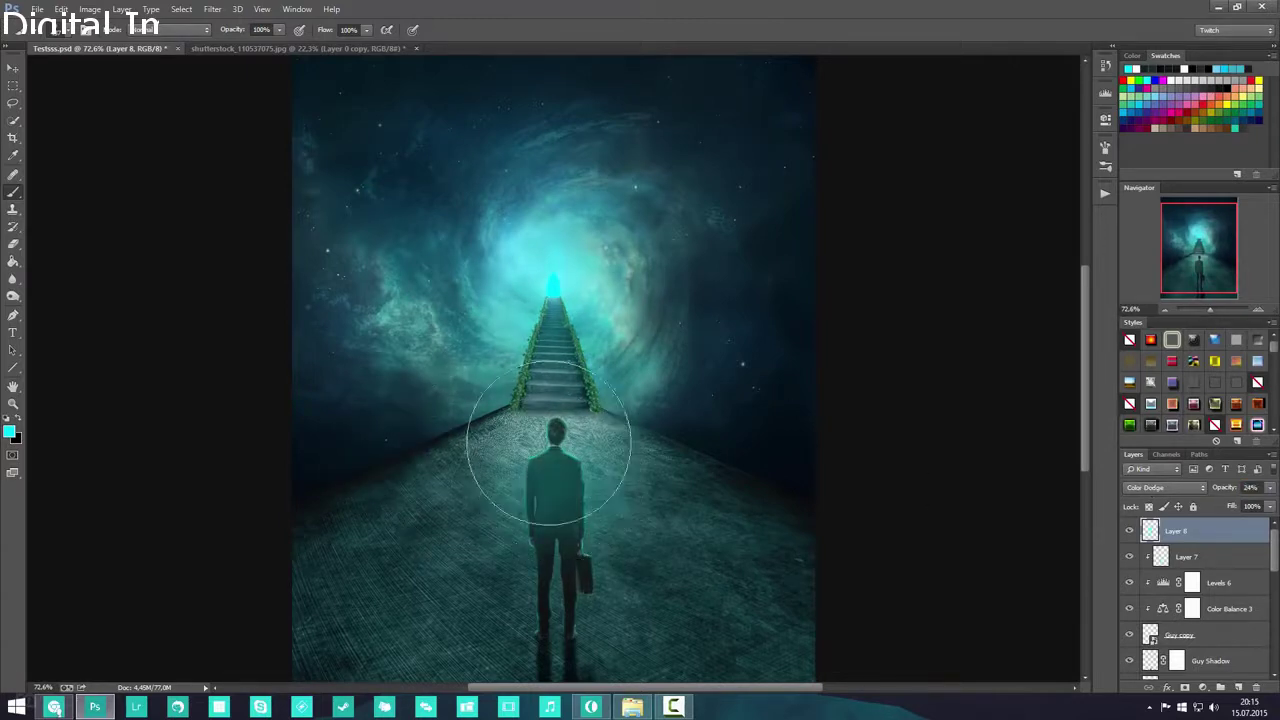
key(ctrl+z)
click(547, 427)
key(ctrl+z)
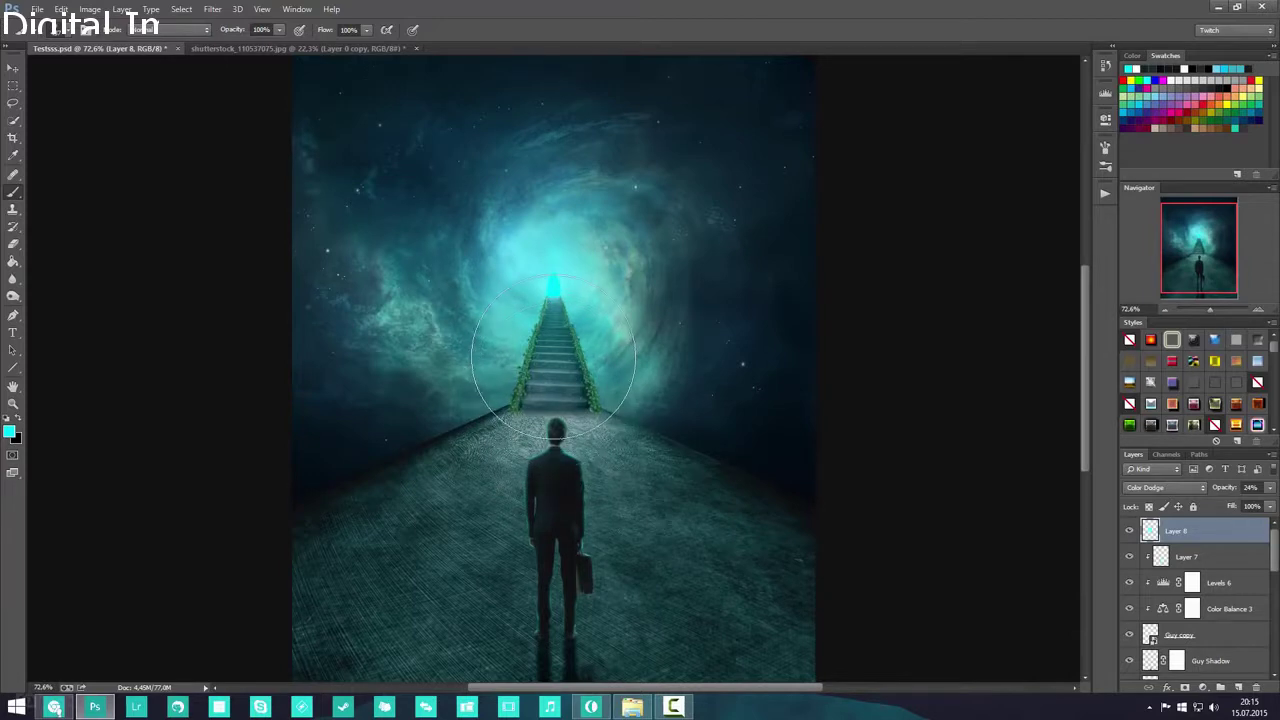
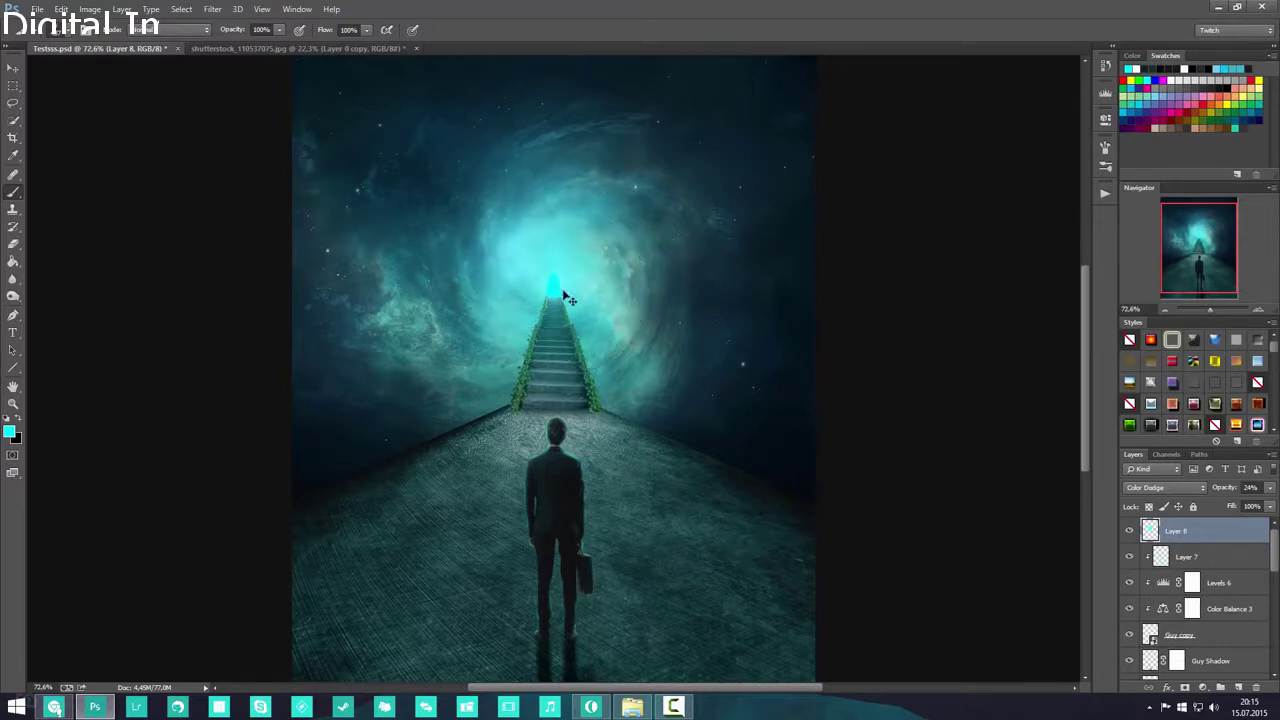
- Enlarge the soft round brush and add a new layer above Layer 8, set to Overlay
scroll(590, 396, up, 3)
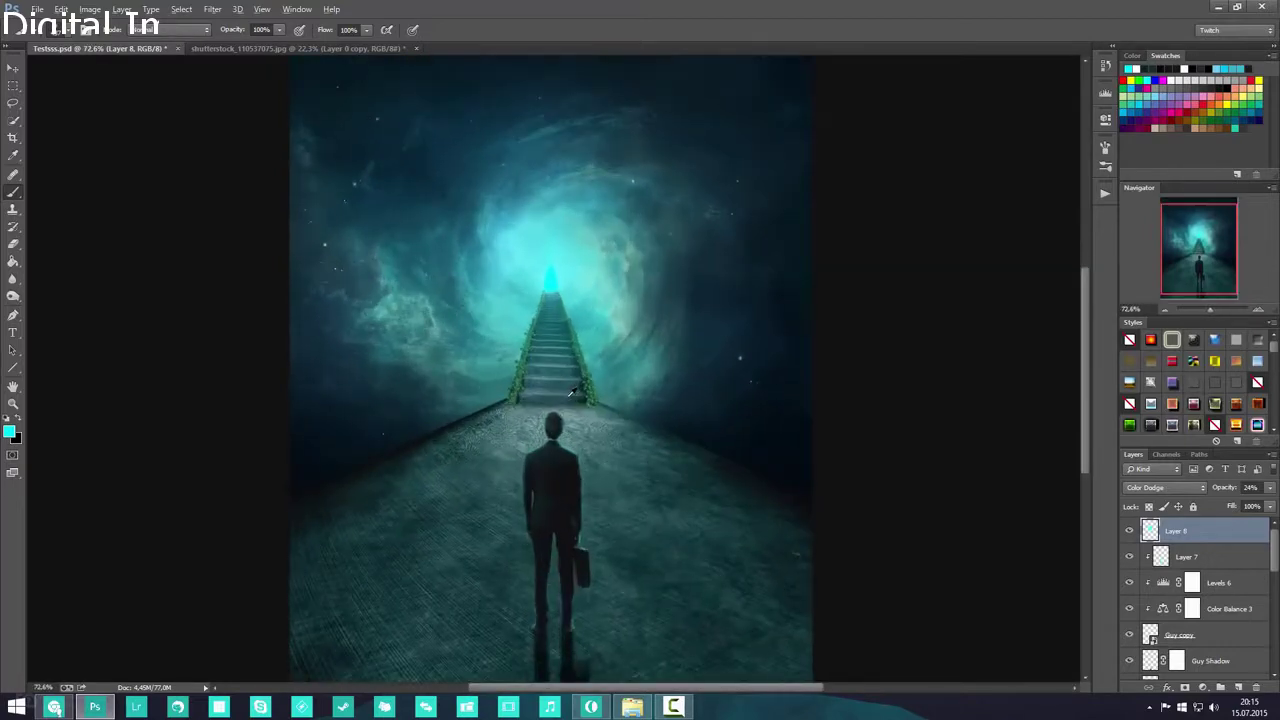
right_click(607, 287)
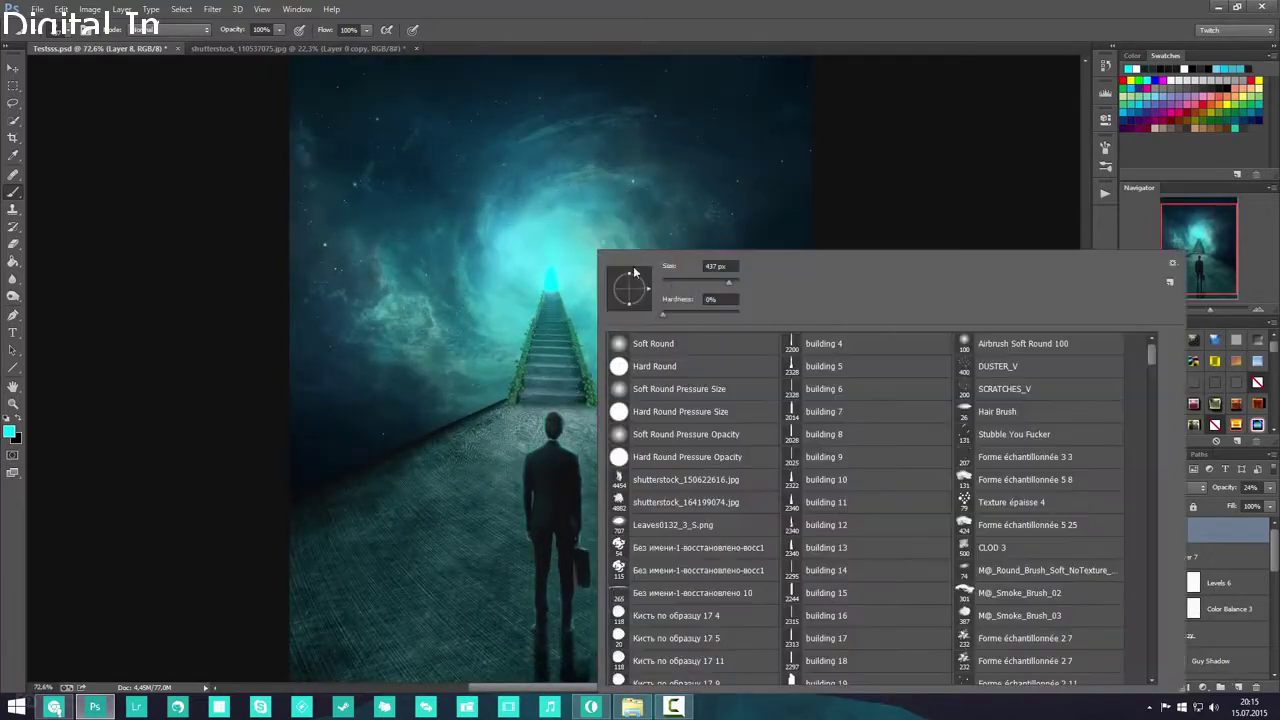
drag(728, 286, 732, 283)
click(1243, 561)
click(1238, 688)
click(1165, 488)
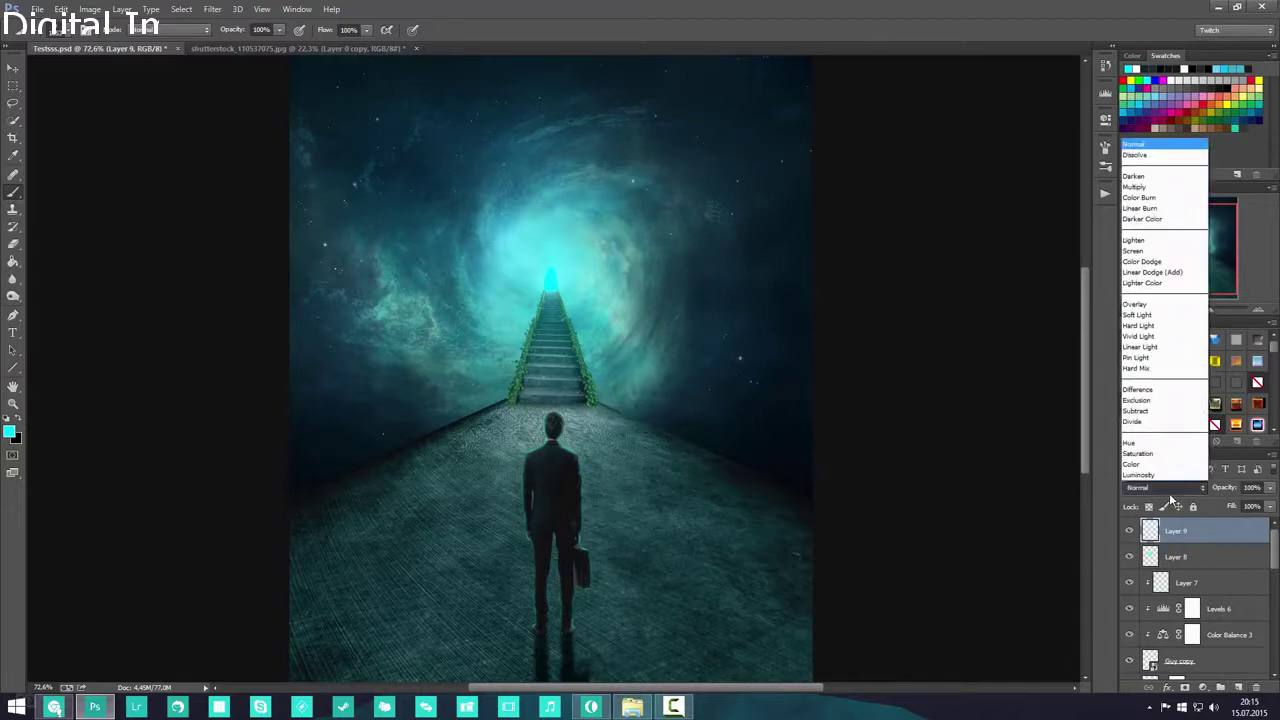
click(1135, 304)
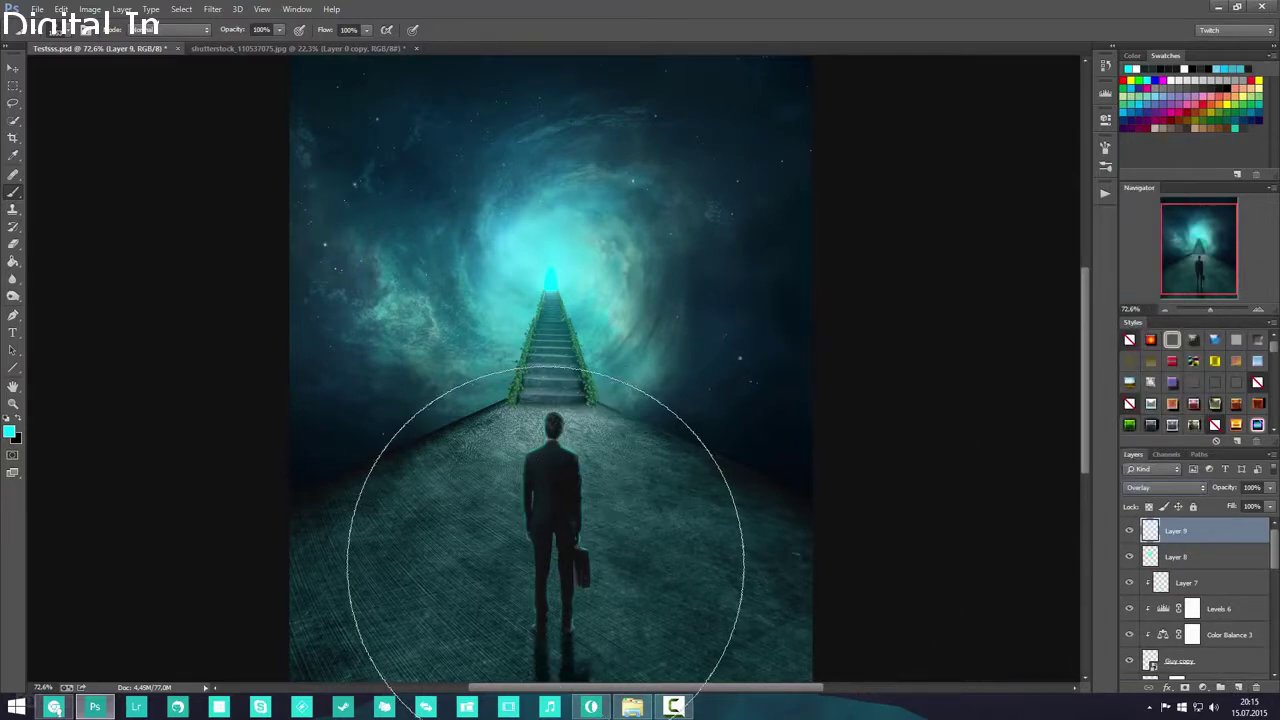
- Try large soft cyan dabs over the road and the man on Layer 9, undoing each one
click(542, 569)
key(ctrl+z)
click(556, 570)
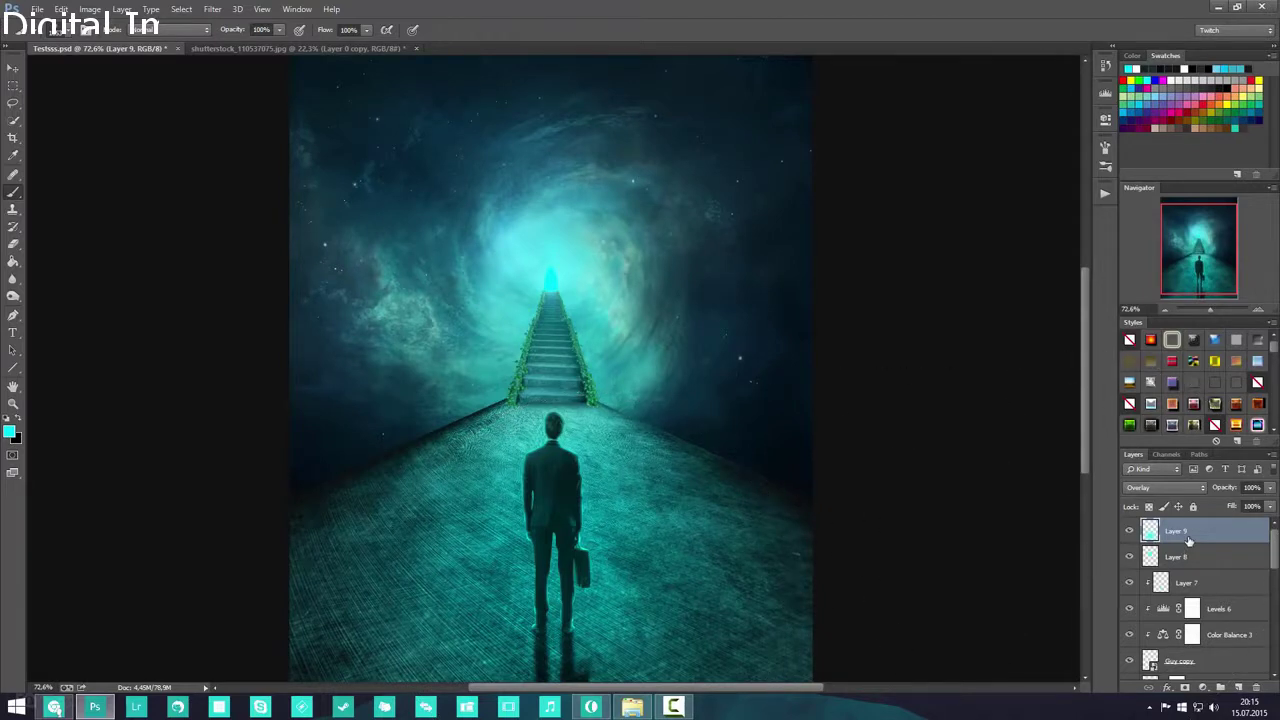
key(ctrl+z)
- Move Layer 9 directly beneath Road Shadow, above Levels 4, and clip it to the Road layer
scroll(1226, 584, down, 5)
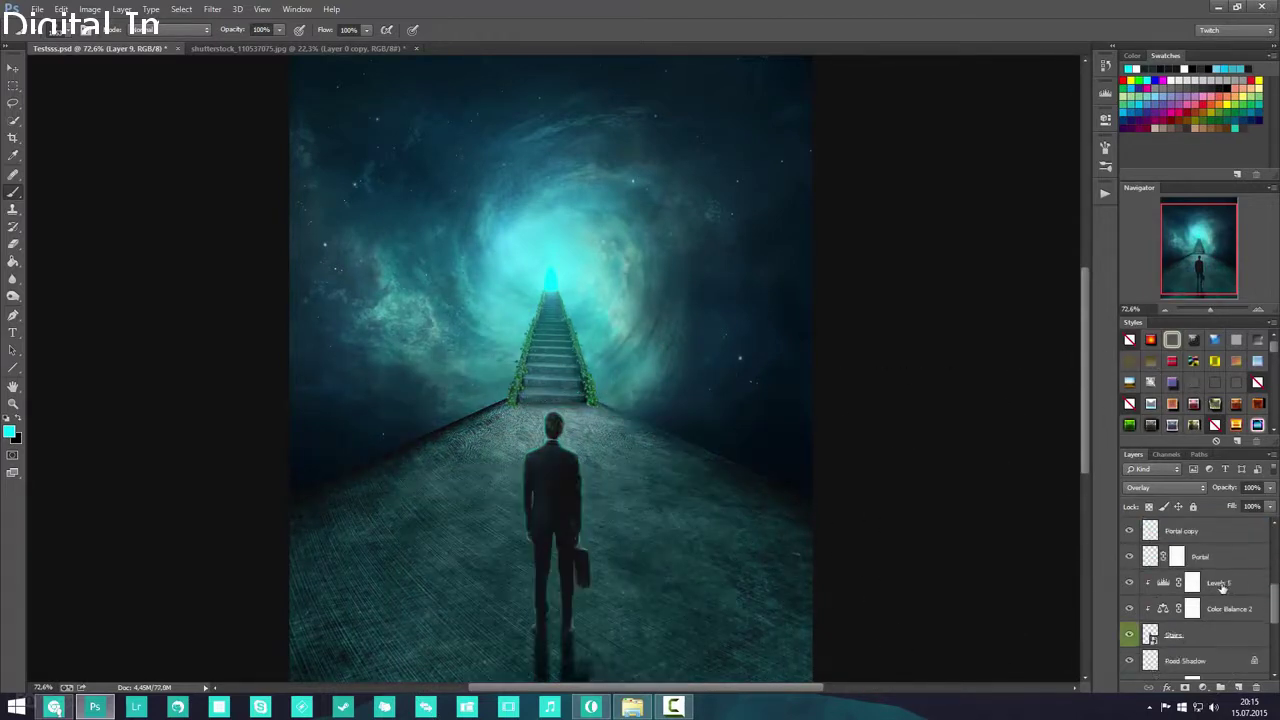
scroll(1222, 582, up, 5)
drag(1214, 538, 1190, 596)
right_click(1227, 584)
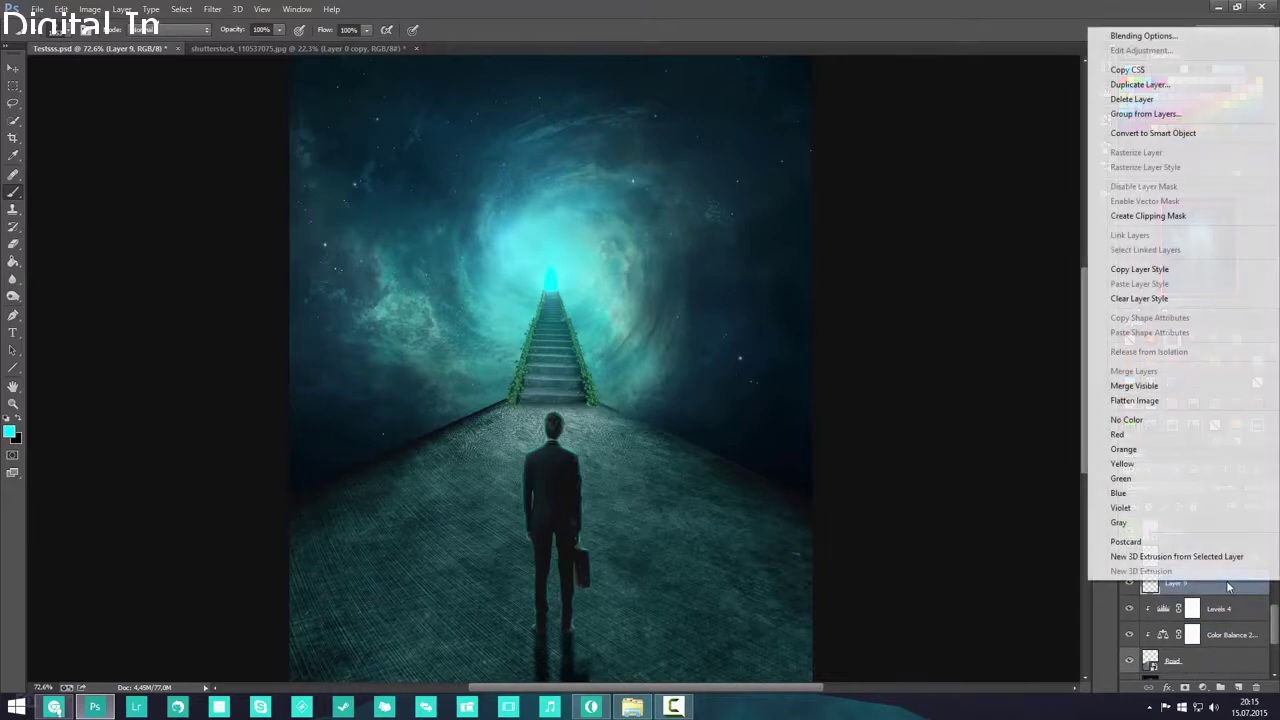
click(1226, 584)
- Rename the clipped overlay layer as Road Highlight
double_click(1188, 583)
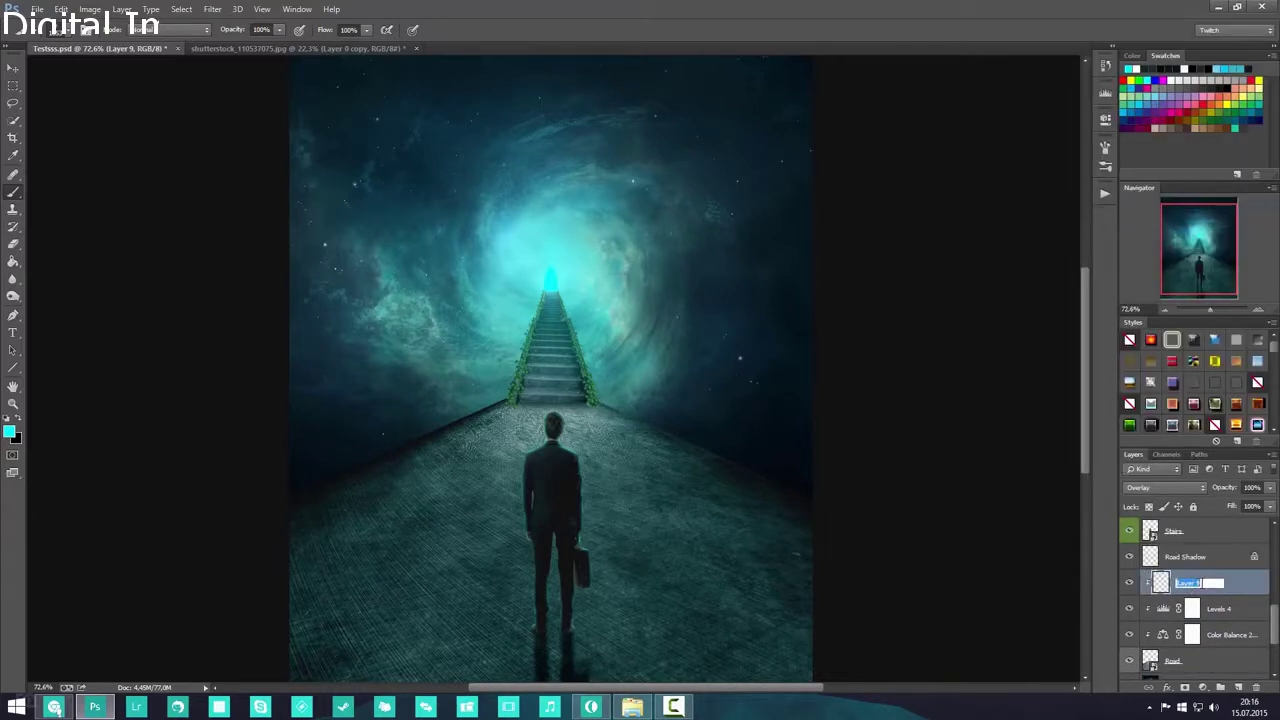
text(Road Highlight)
key(Return)
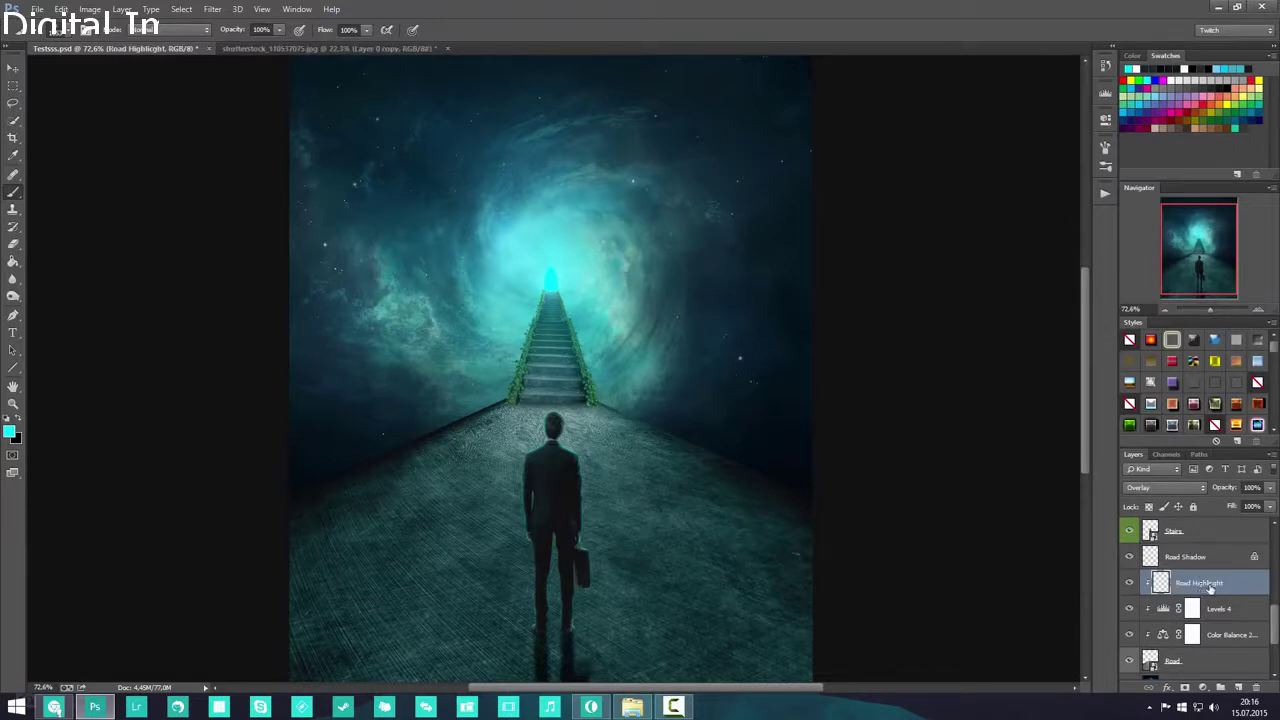
click(1215, 583)
key(Return)
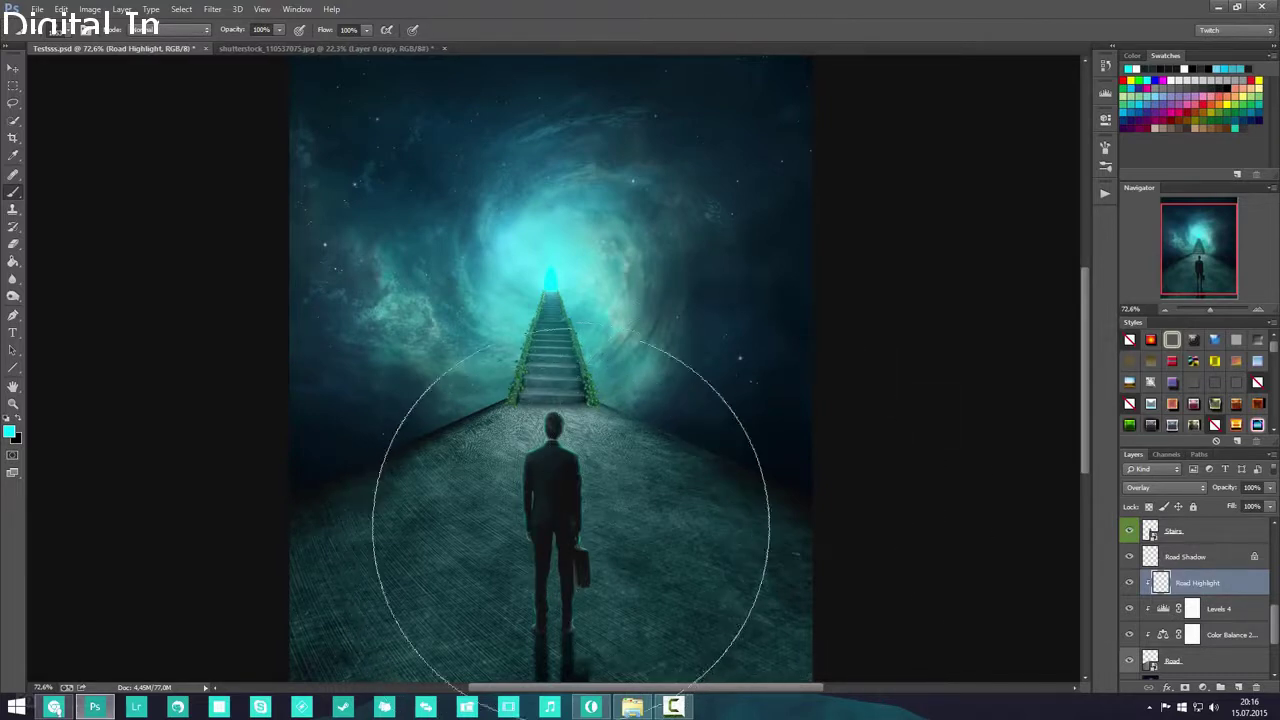
- Paint a soft cyan glow on the road at the foot of the stairs and lower Road Highlight's opacity to 58%
mouse_move(543, 371)
mouse_down()
mouse_move(557, 371)
mouse_move(580, 423)
mouse_move(575, 400)
mouse_up()
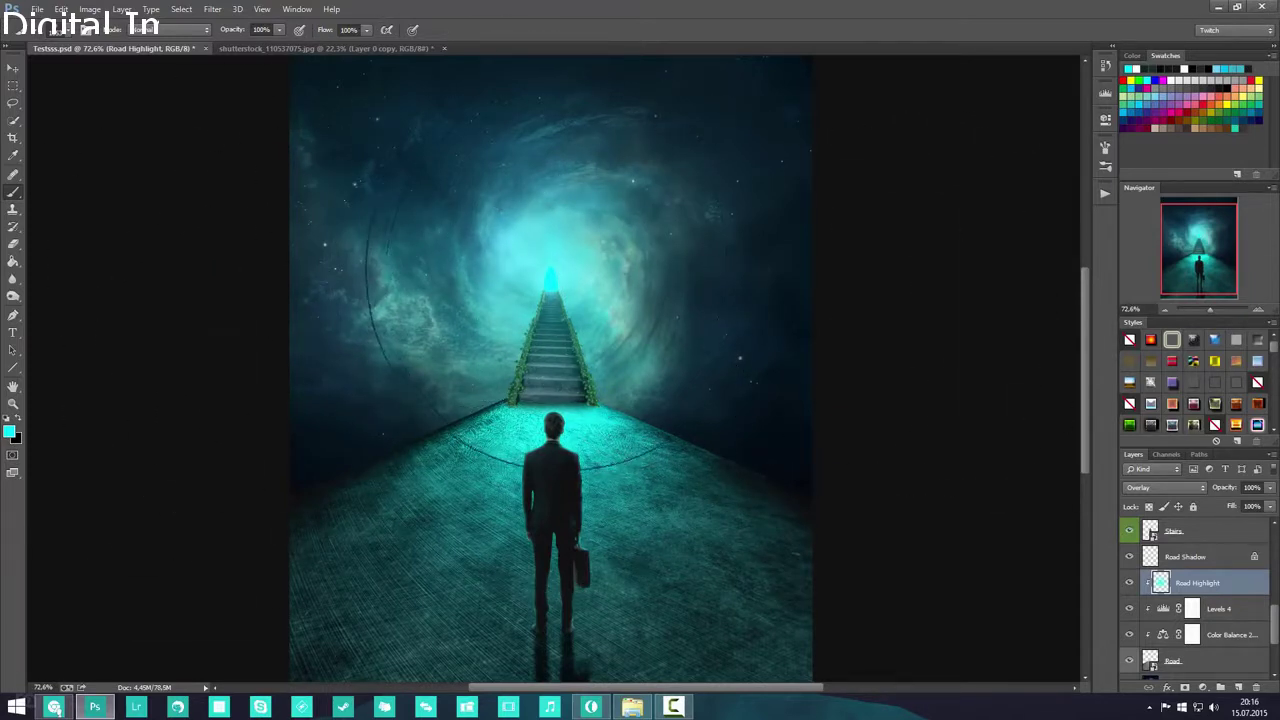
click(1207, 489)
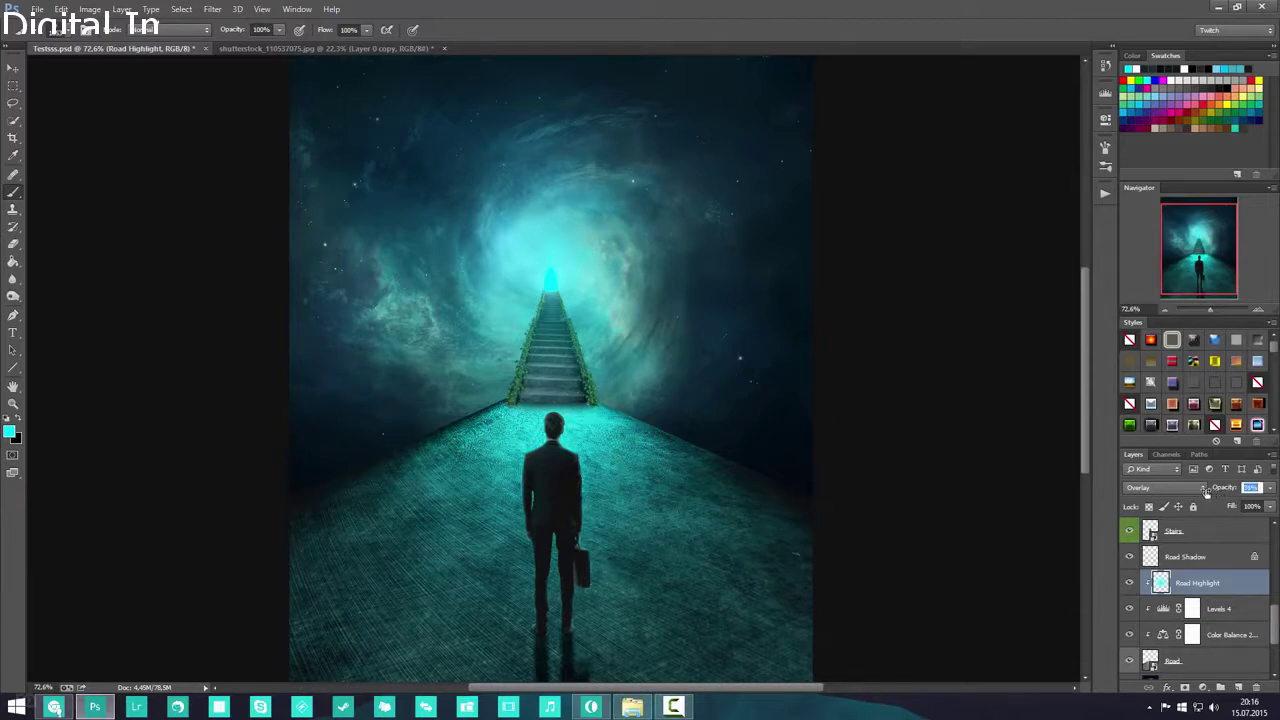
drag(1207, 491, 1183, 493)
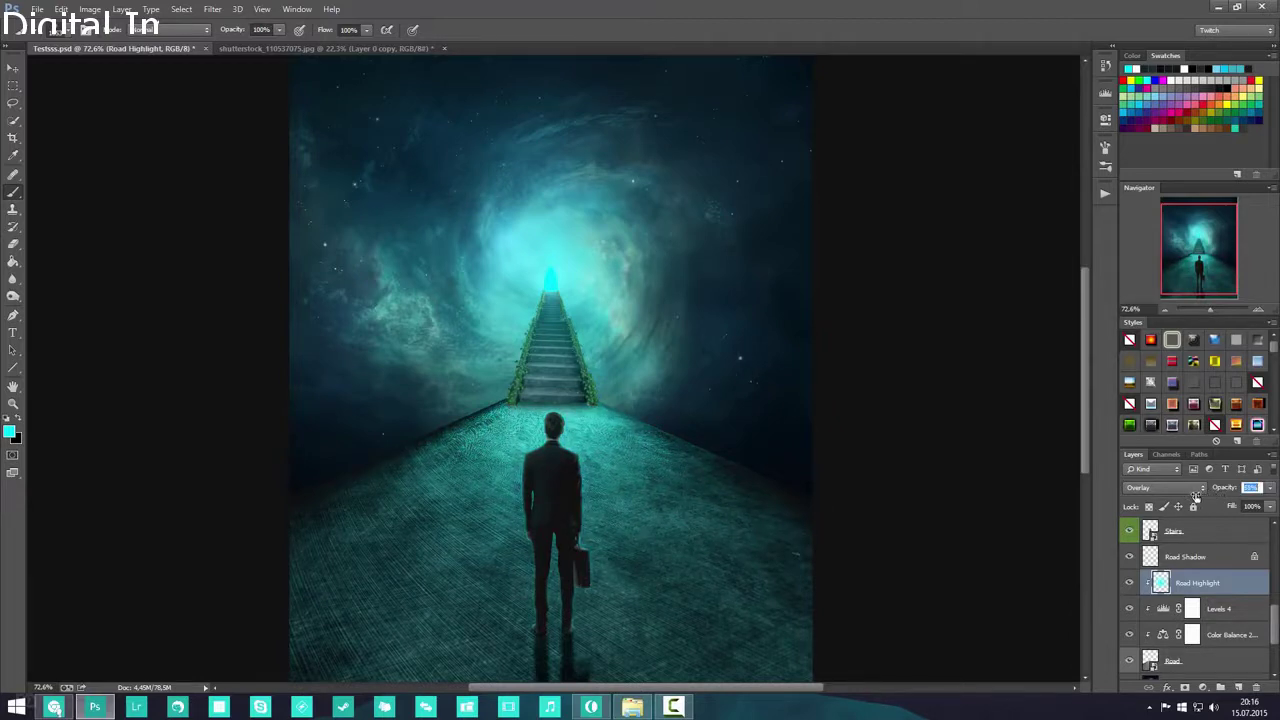
- Add a new layer above Layer 8 and fill it with the merged composite using Apply Image
click(13, 403)
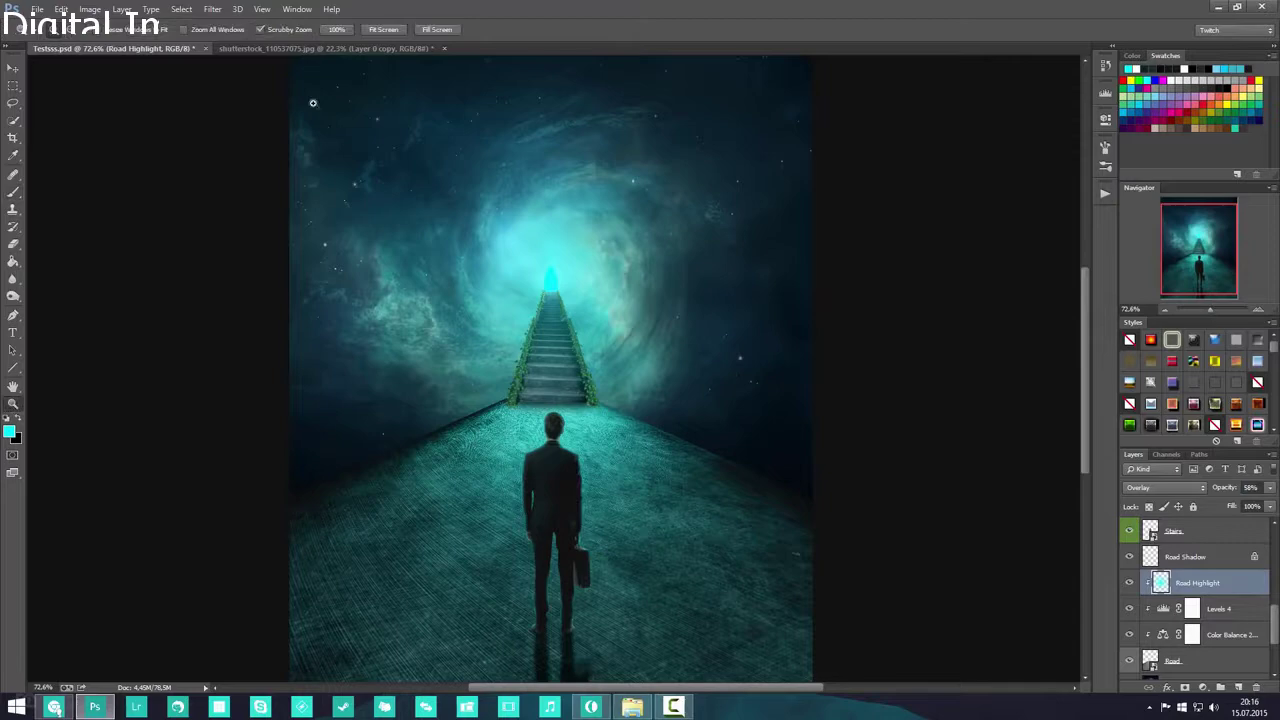
click(338, 31)
drag(554, 406, 566, 438)
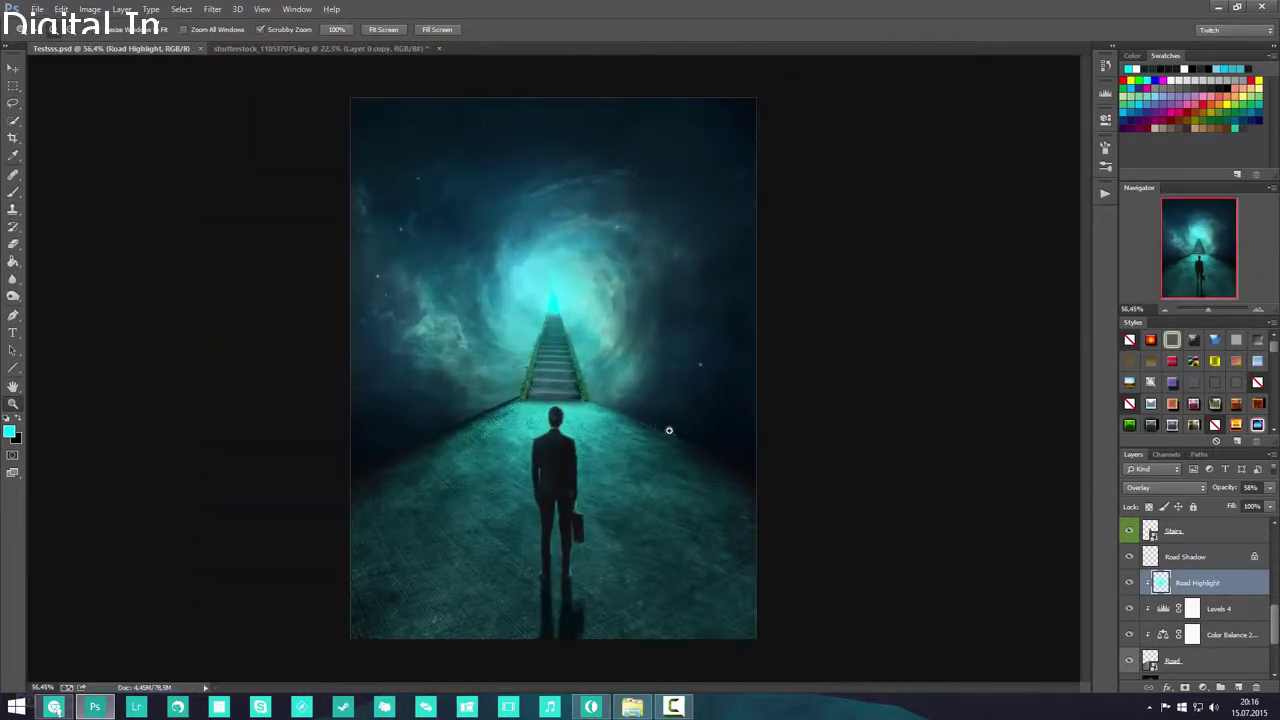
scroll(1200, 591, up, 5)
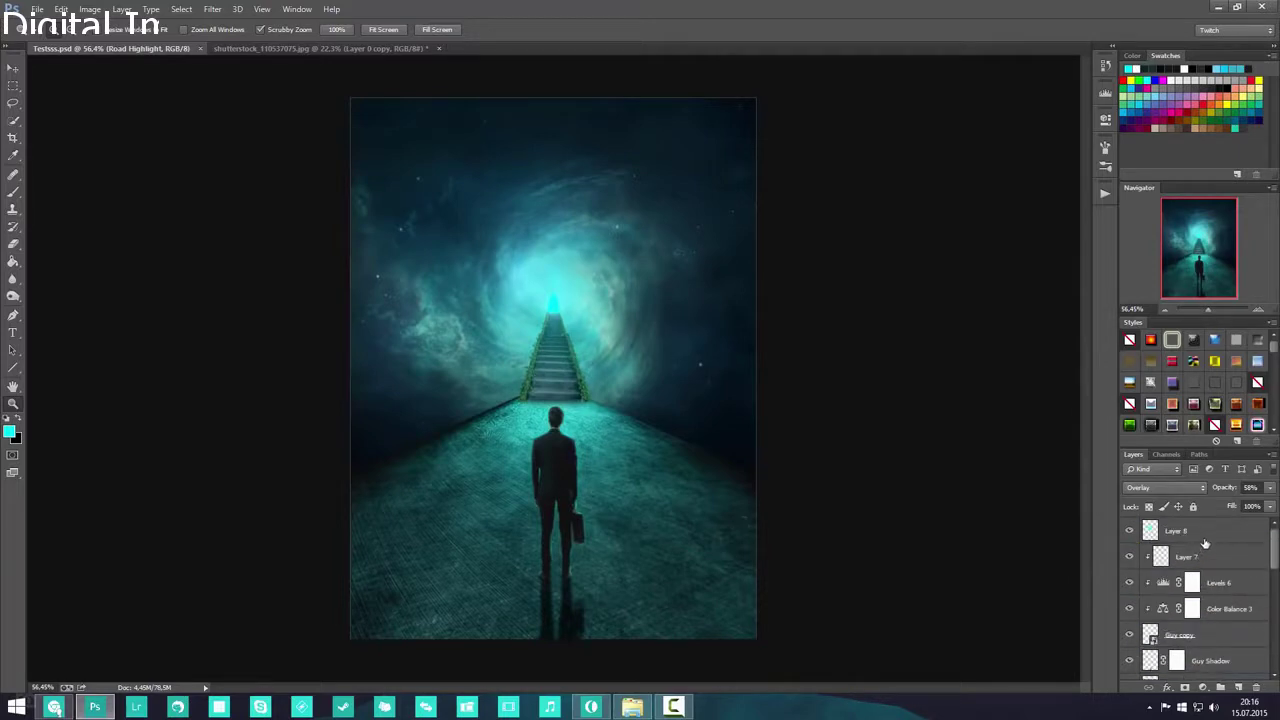
click(1206, 540)
click(1239, 688)
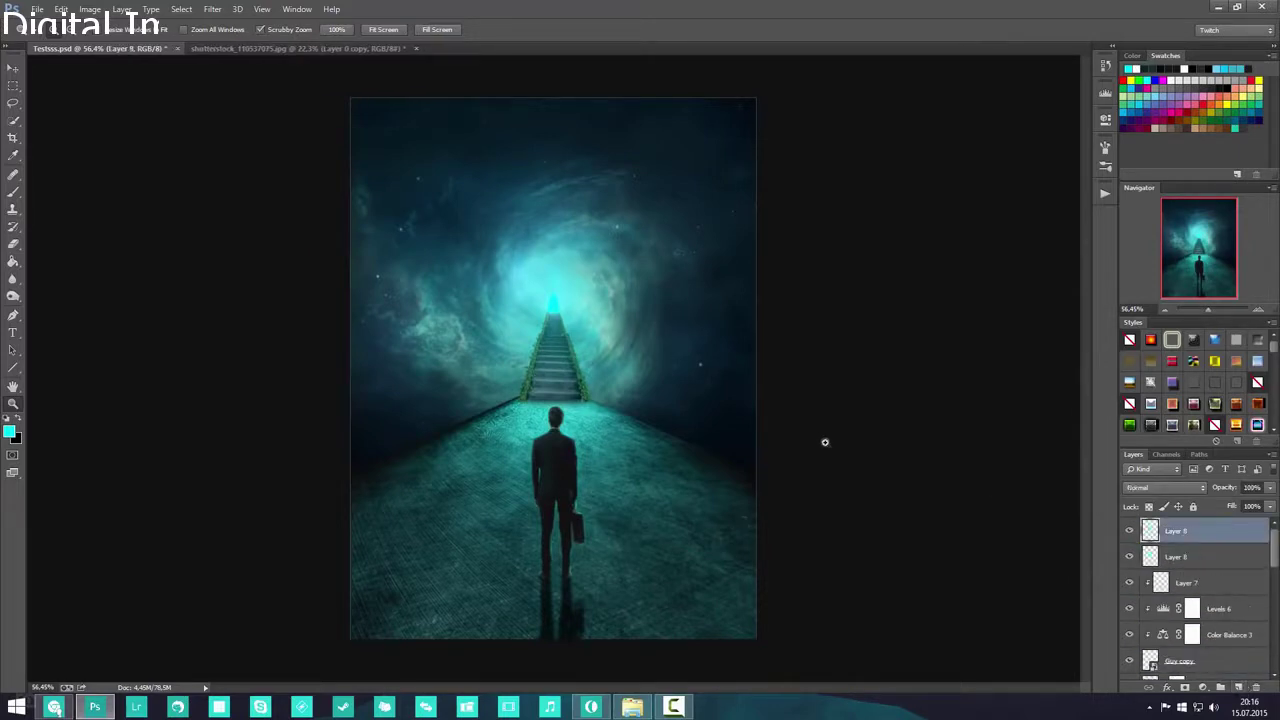
key(ctrl+z)
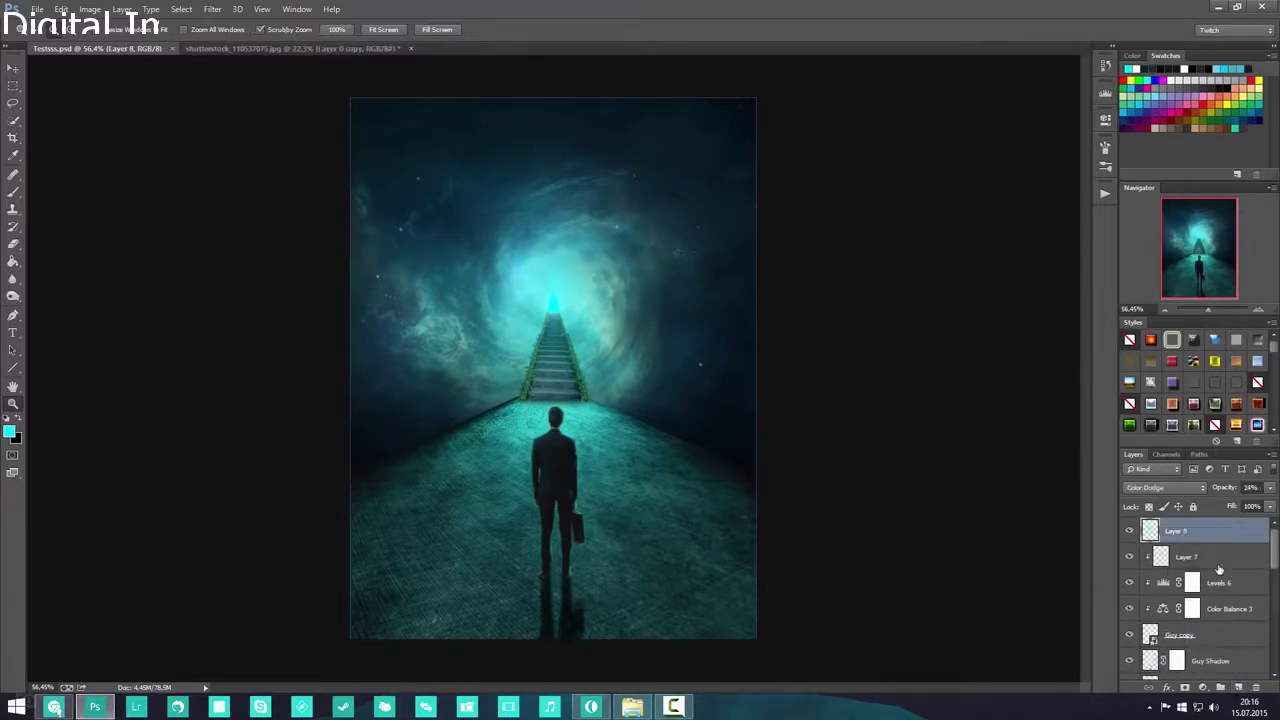
click(1239, 688)
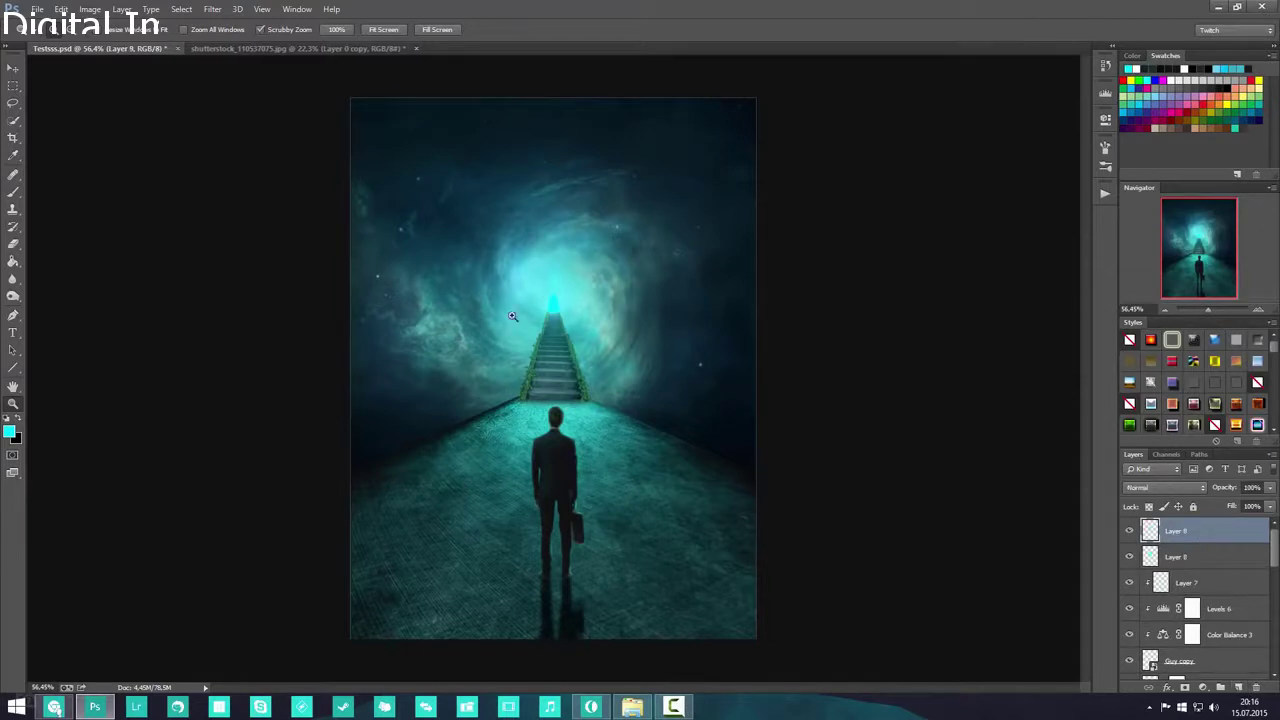
click(89, 9)
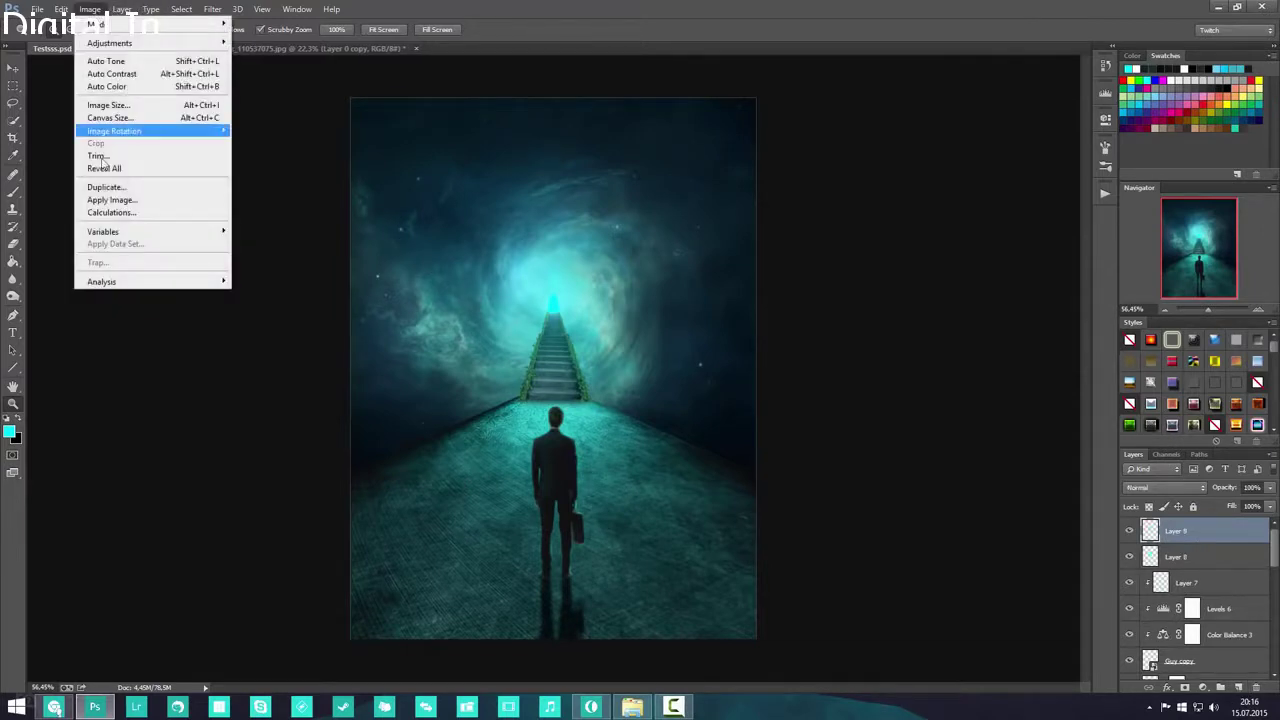
click(137, 197)
click(755, 205)
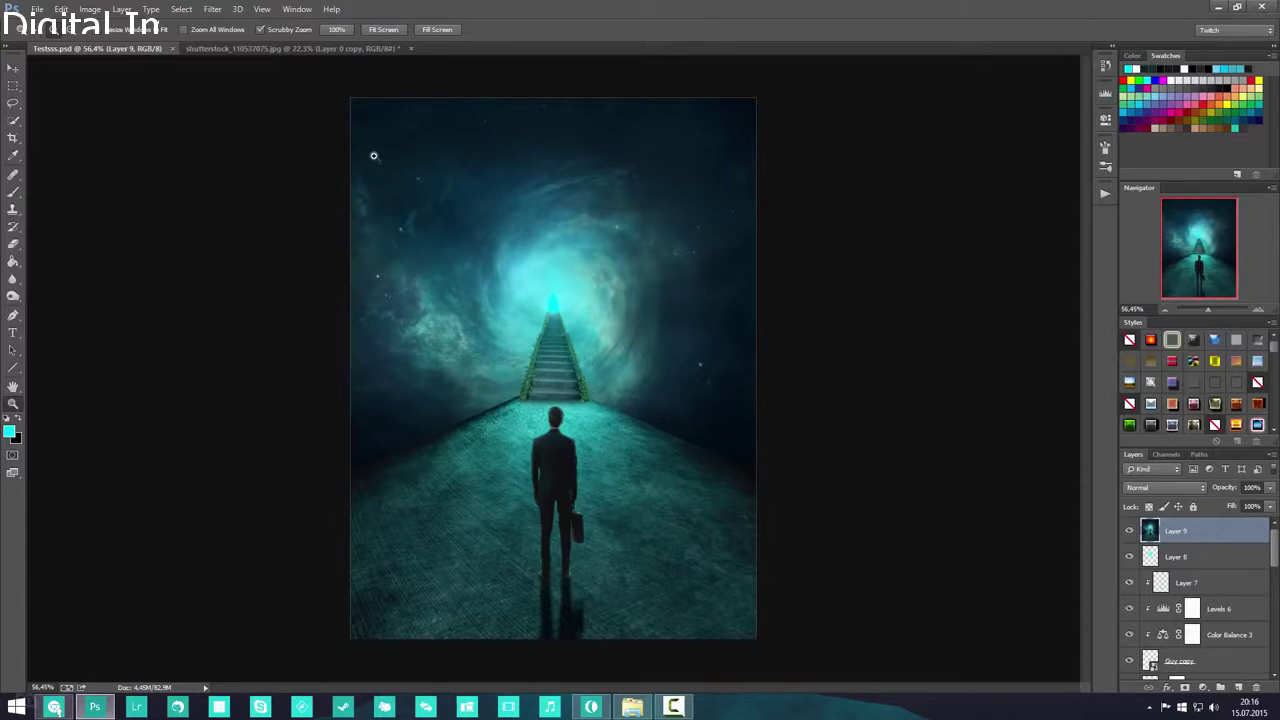
- Open Layer 9 in Camera Raw; set temperature -10, tint -7, exposure -0.55, contrast +12, highlights -22, shadows +18, whites +26, blacks +14, and raise clarity and vibrance
click(212, 9)
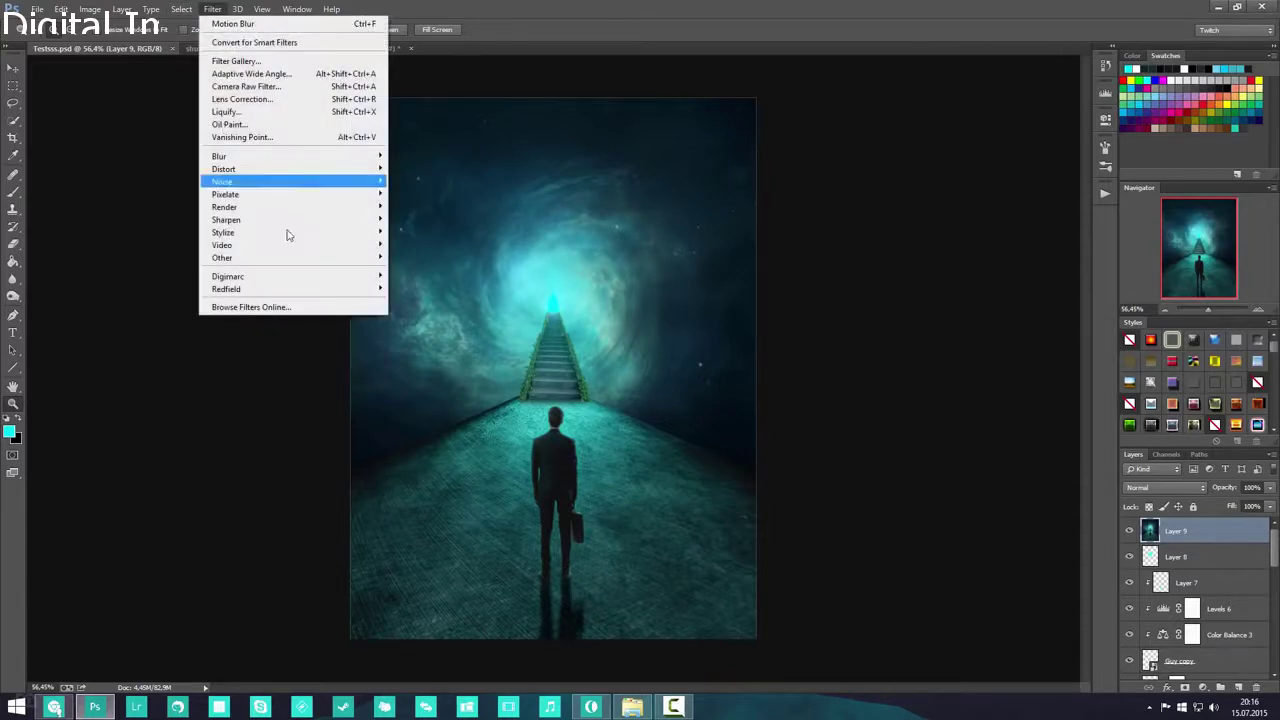
click(1194, 531)
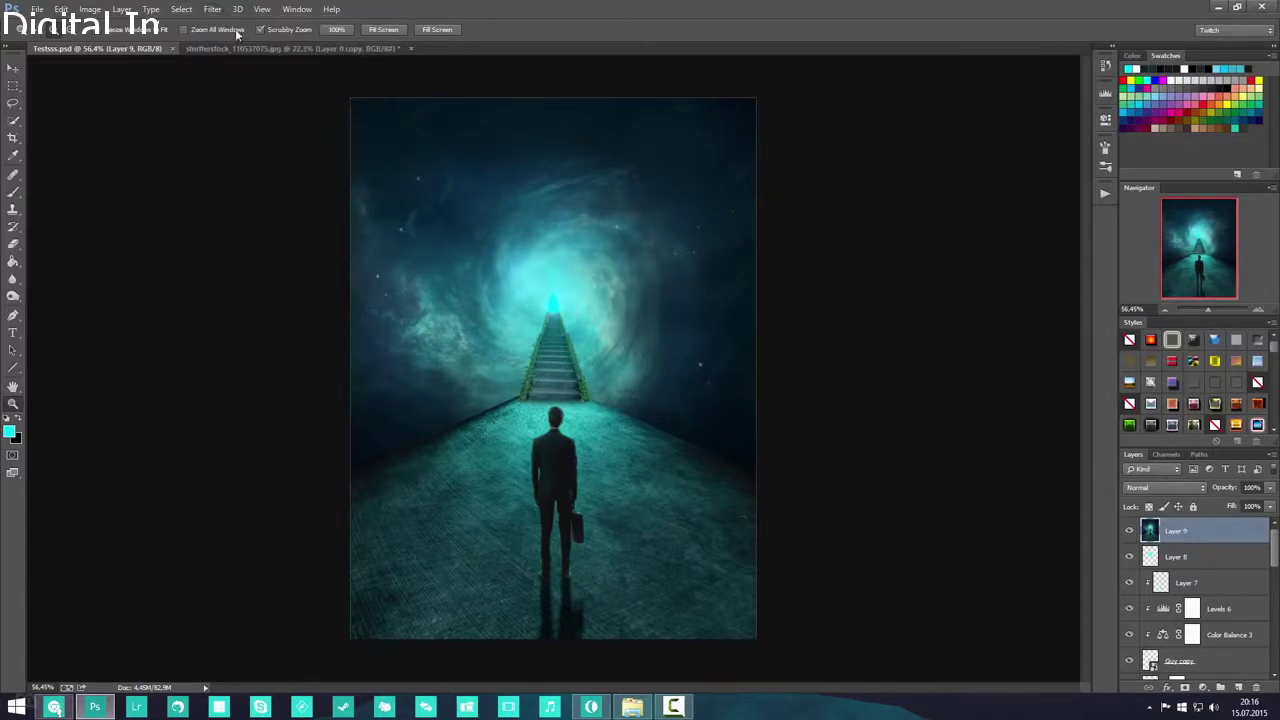
click(216, 10)
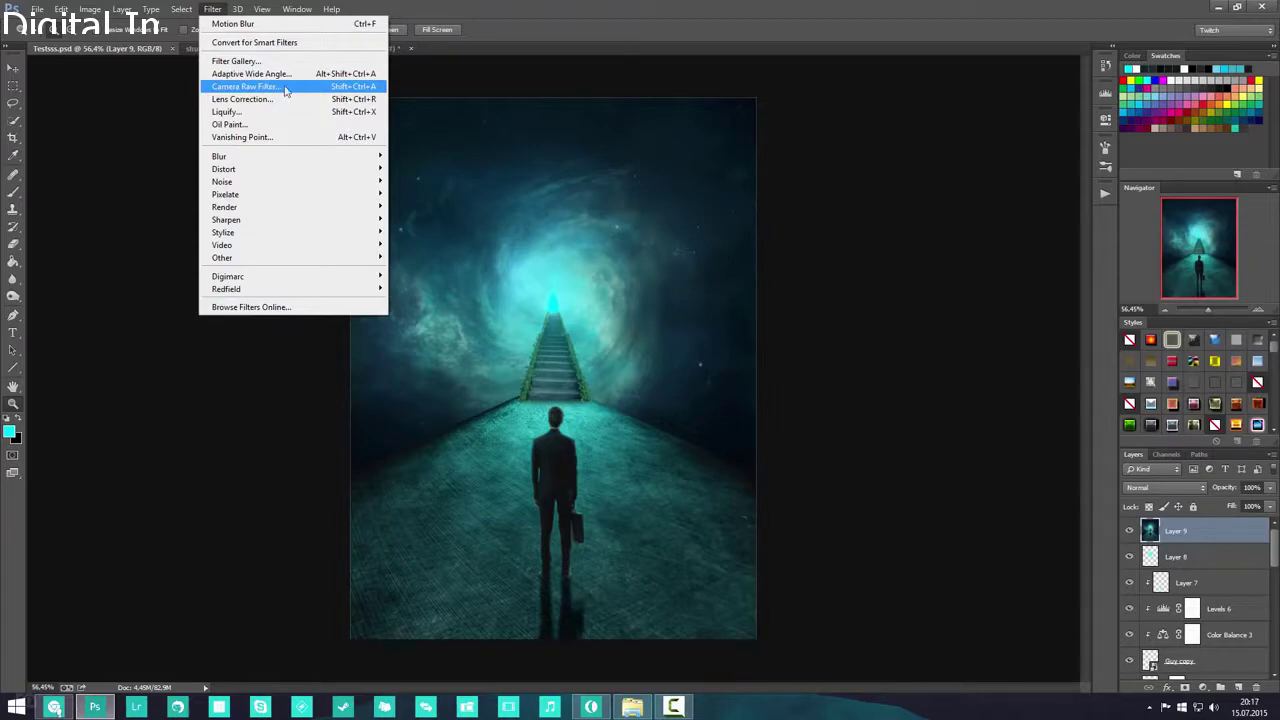
click(285, 91)
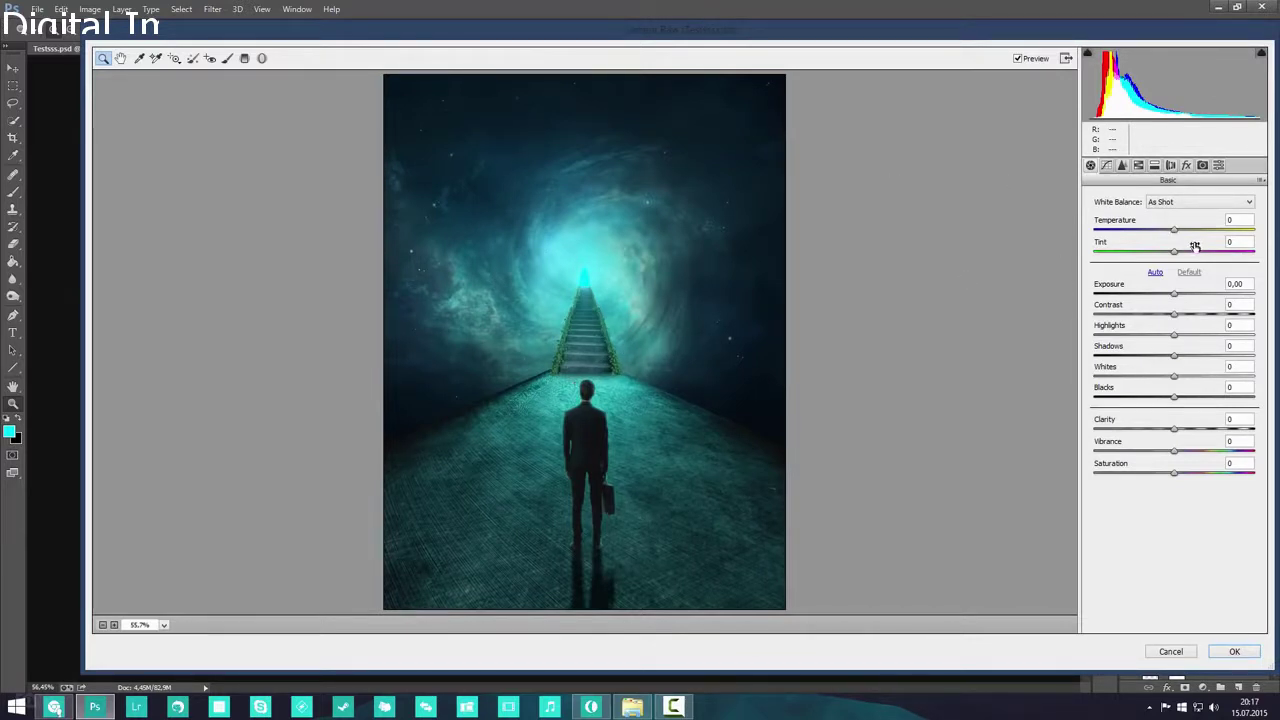
drag(1175, 231, 1207, 434)
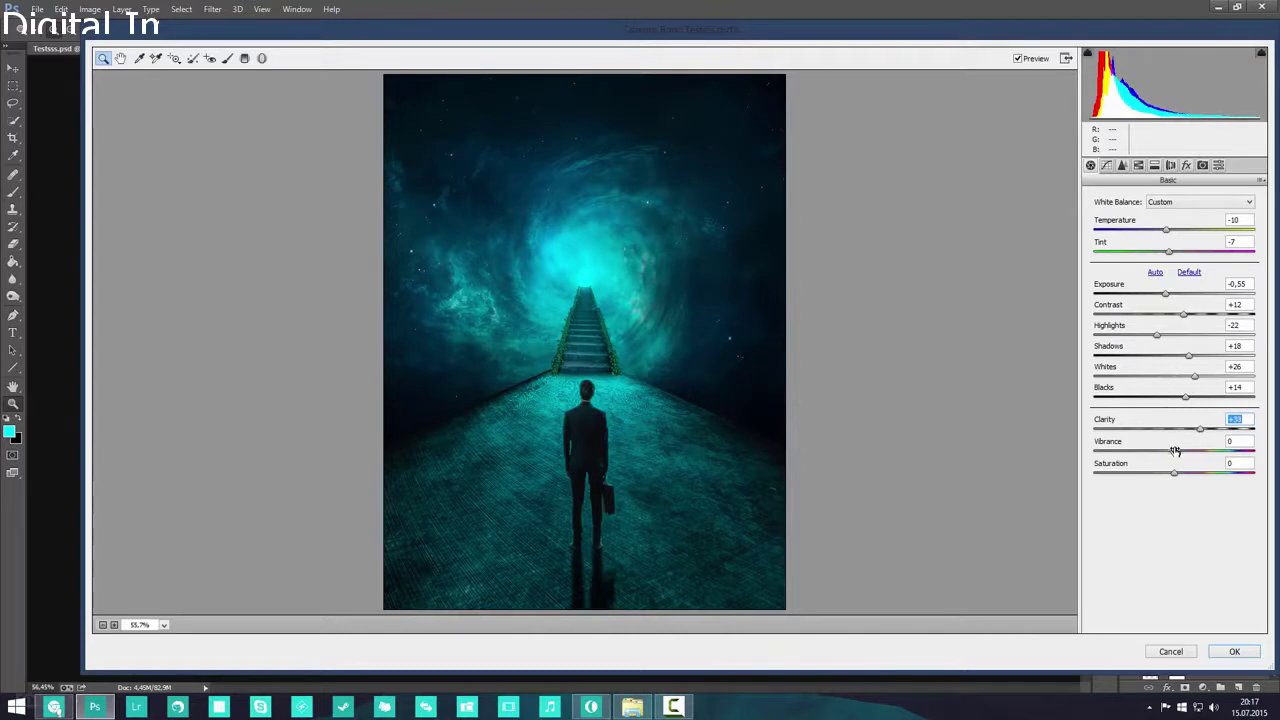
drag(1178, 456, 1183, 456)
- Add slight sharpening to the image in Camera Raw and set the grain amount to 12
click(1122, 165)
drag(1100, 218, 1123, 225)
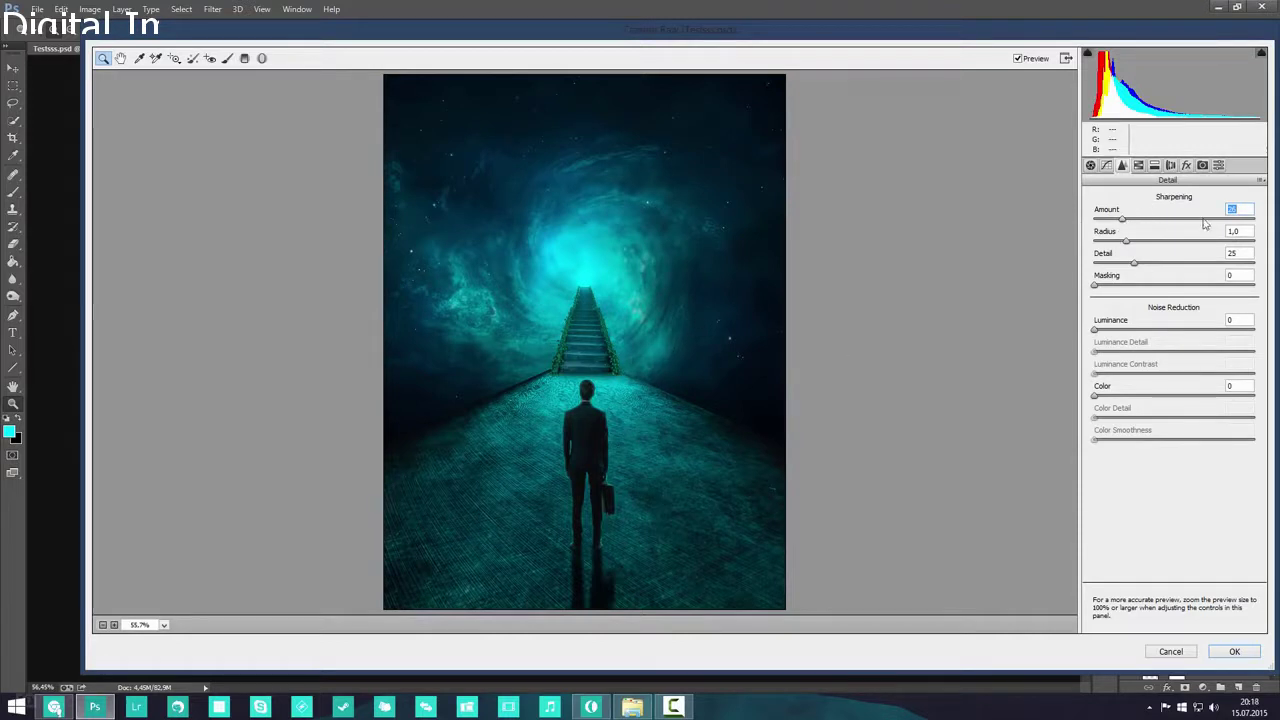
click(1155, 167)
click(1188, 168)
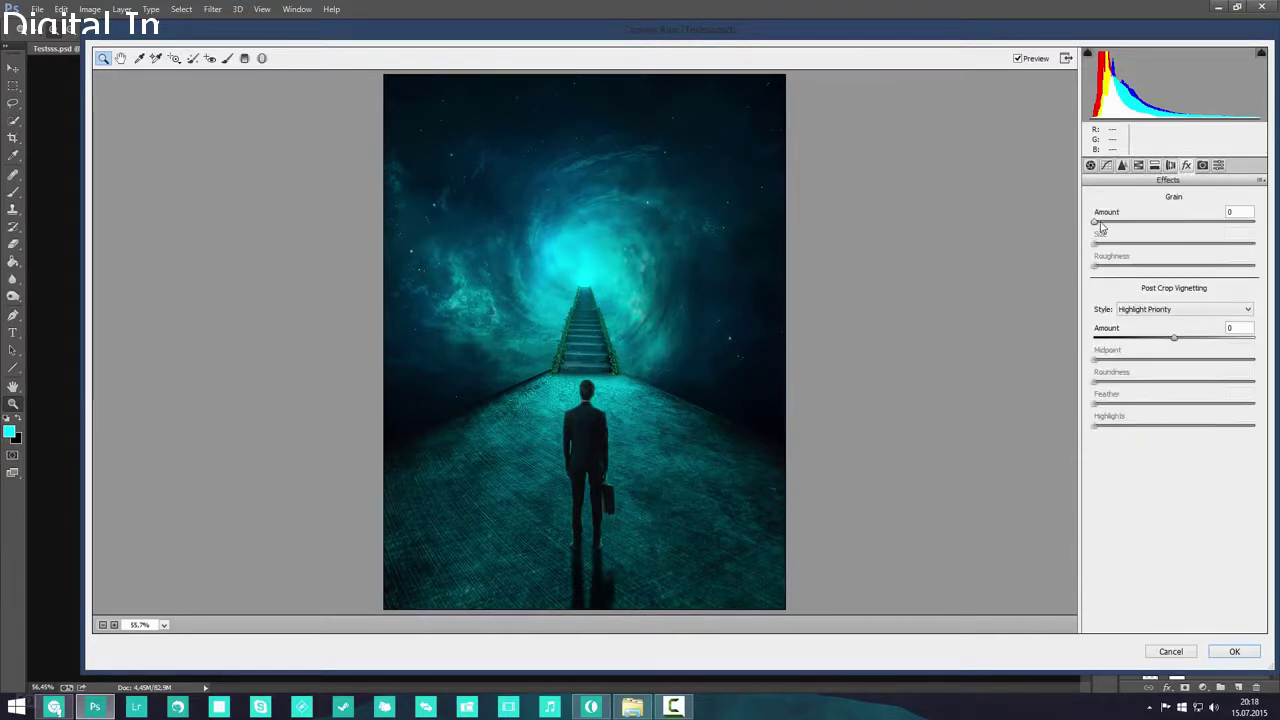
drag(1096, 226, 1114, 228)
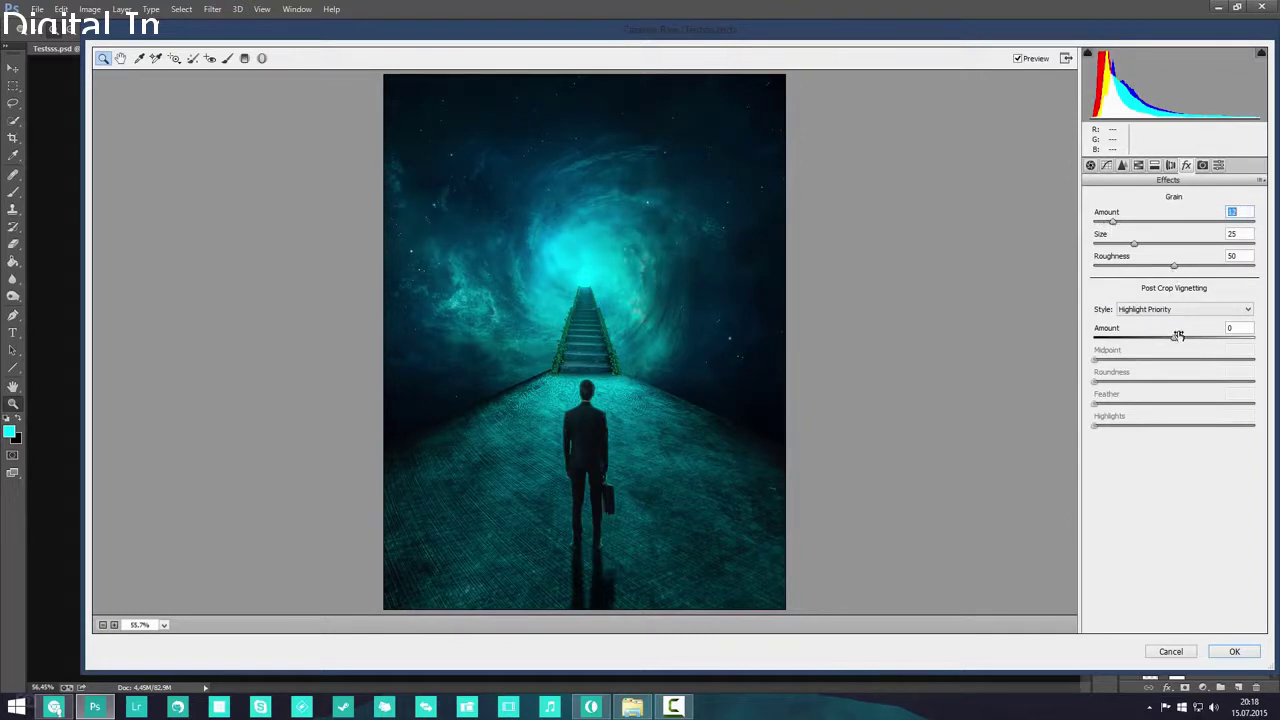
- Darken the image edges with a strong negative post-crop vignette and apply the Camera Raw filter to Layer 9
drag(1179, 335, 1086, 343)
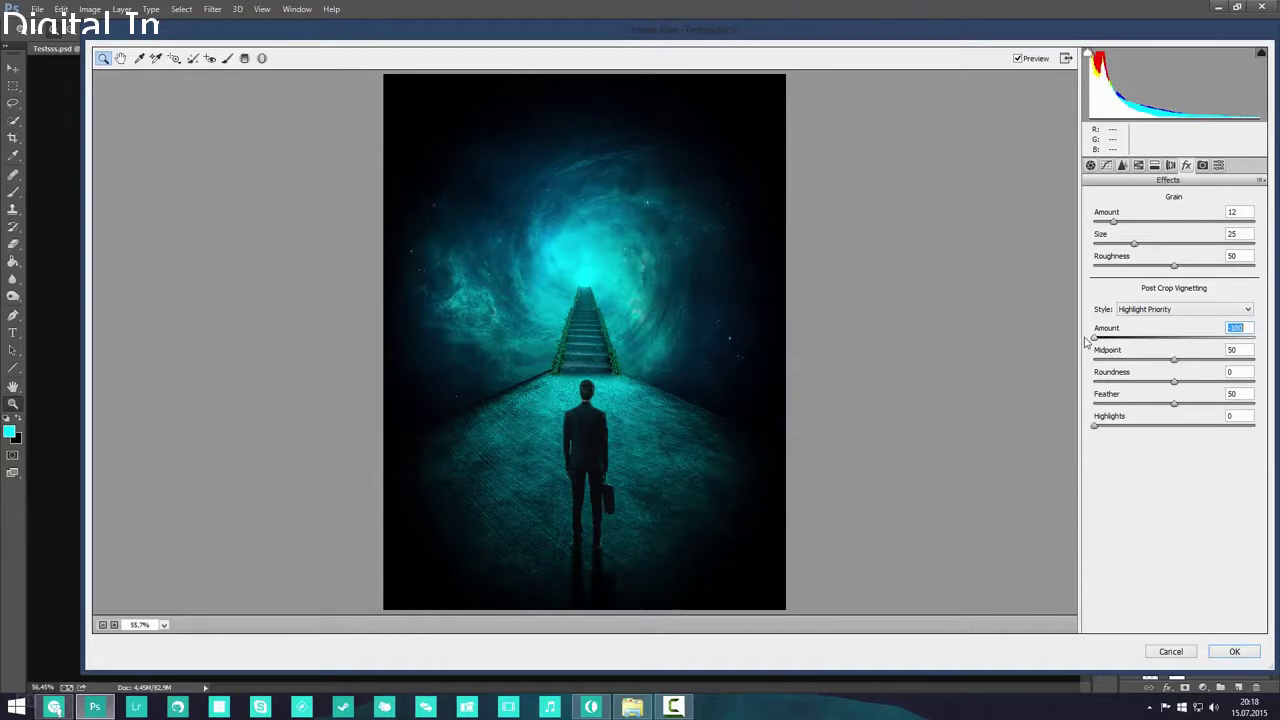
drag(1086, 342, 1115, 340)
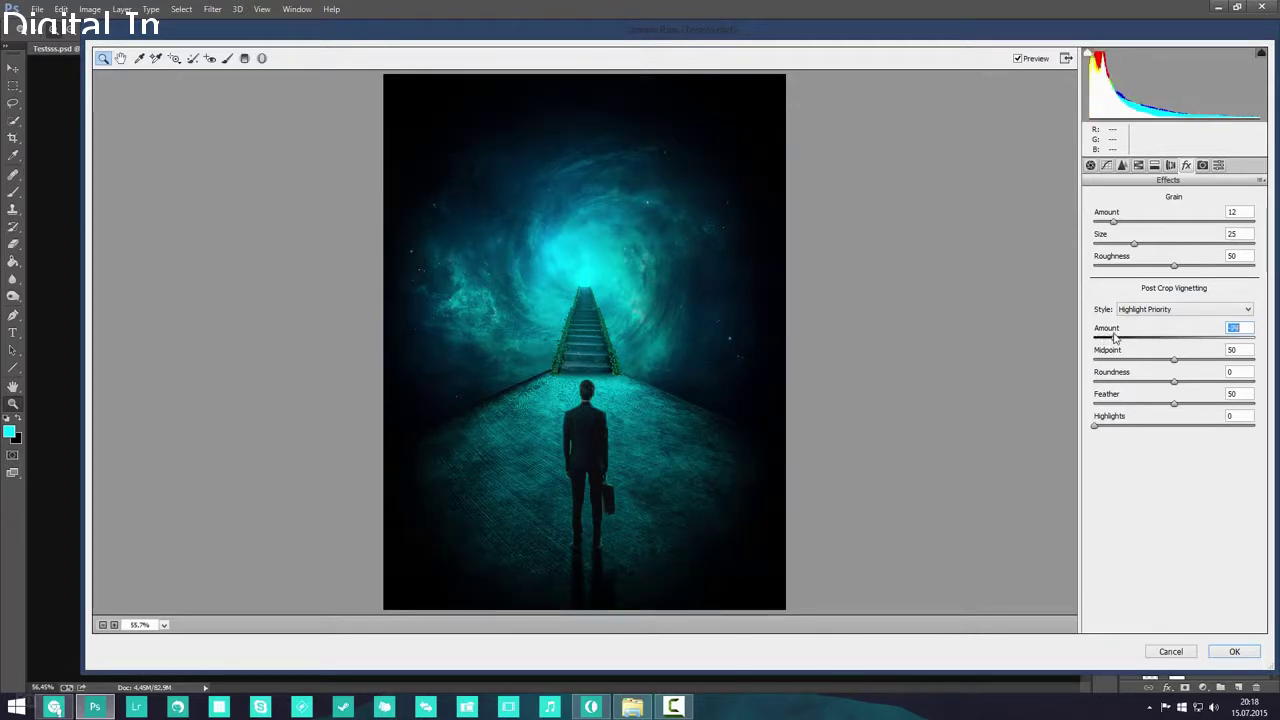
click(1234, 651)
click(1232, 651)
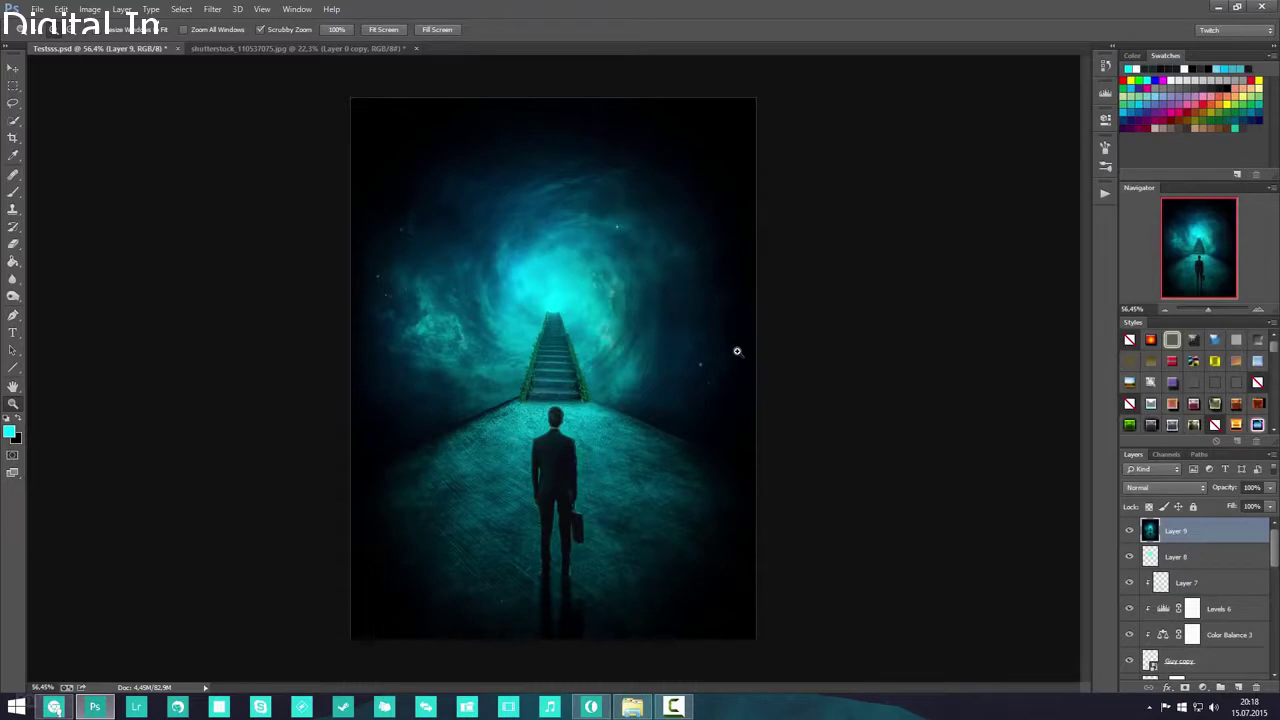
- Hide Layer 9 to compare the composite without the Camera Raw adjustments
mouse_move(586, 371)
mouse_down()
mouse_move(624, 386)
mouse_move(588, 394)
mouse_up()
click(1131, 533)
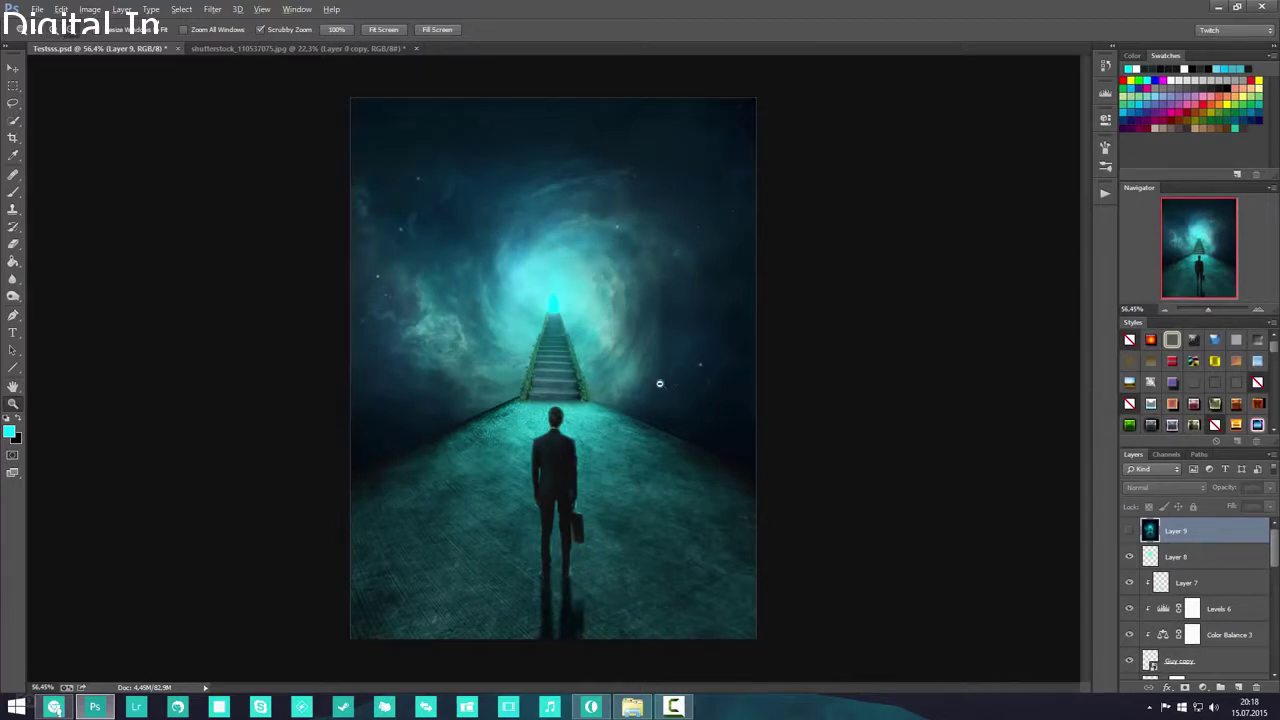
scroll(660, 386, up, 3)
scroll(657, 394, down, 2)
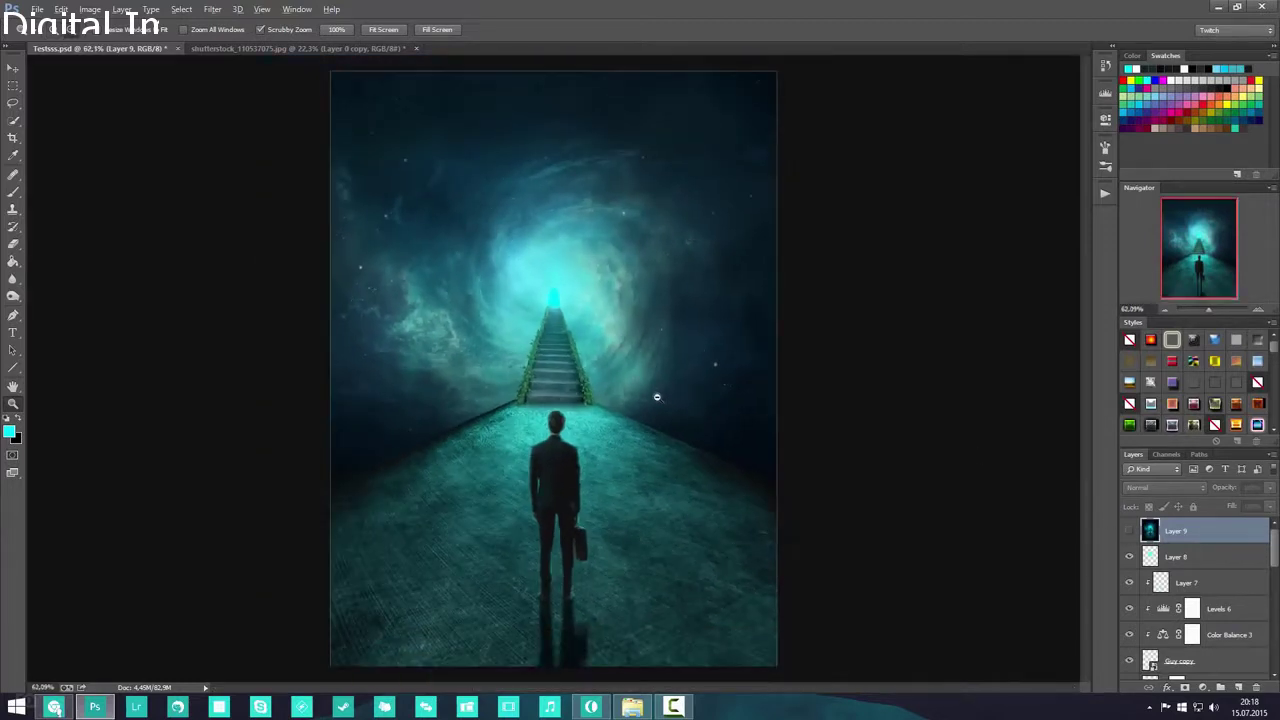
- Toggle Layer 9's visibility on and off to compare the composite with and without the Camera Raw grading
click(1130, 533)
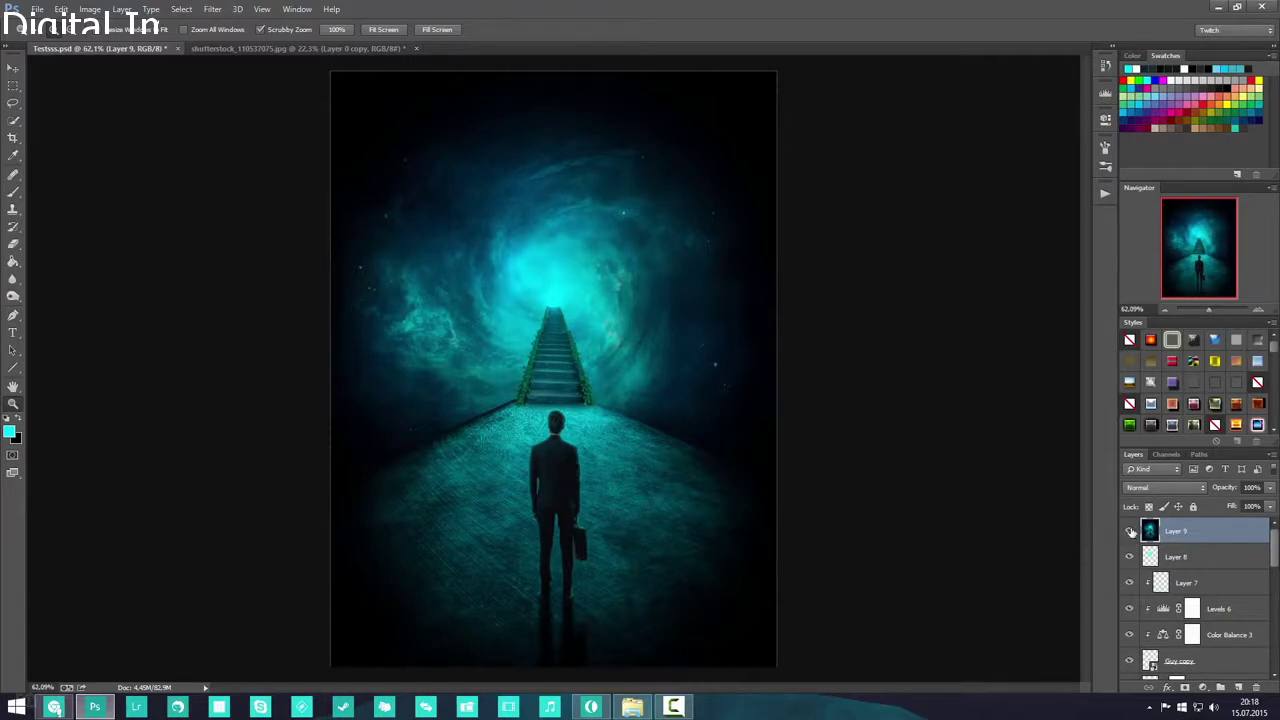
click(1130, 532)
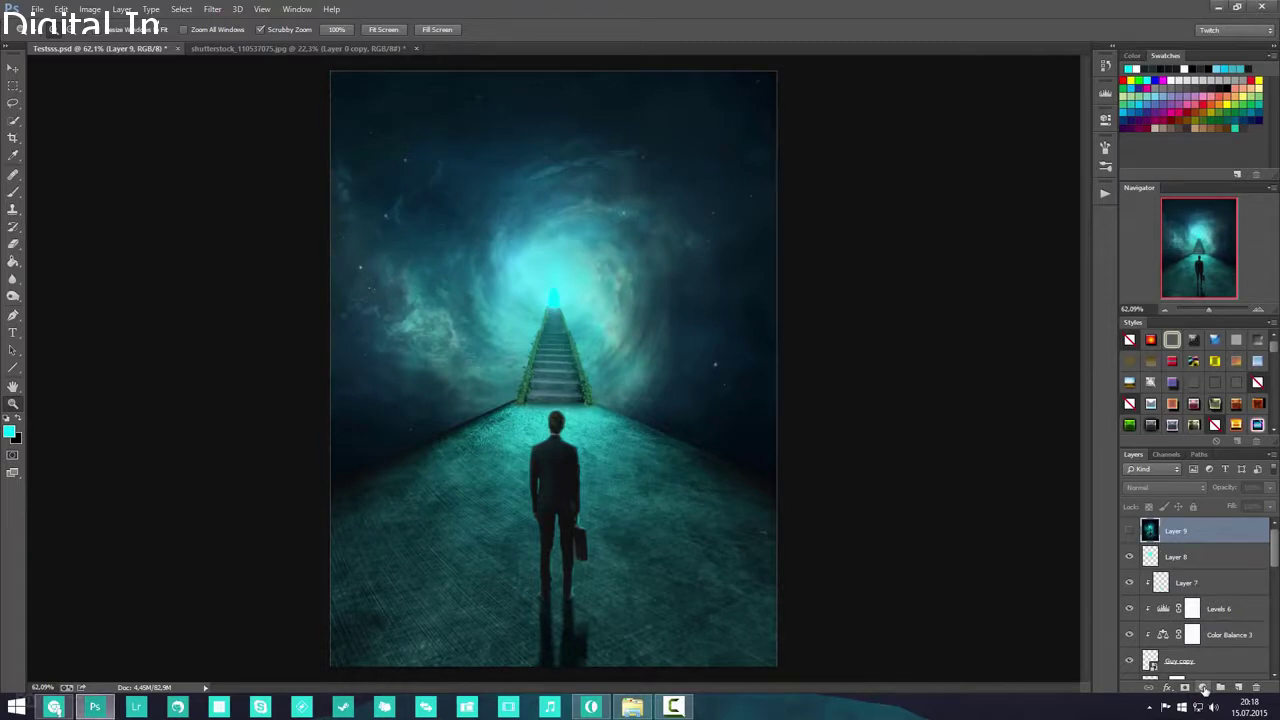
- Add an Exposure adjustment layer above Layer 9 and set its exposure to -0.44
click(1203, 688)
click(1208, 492)
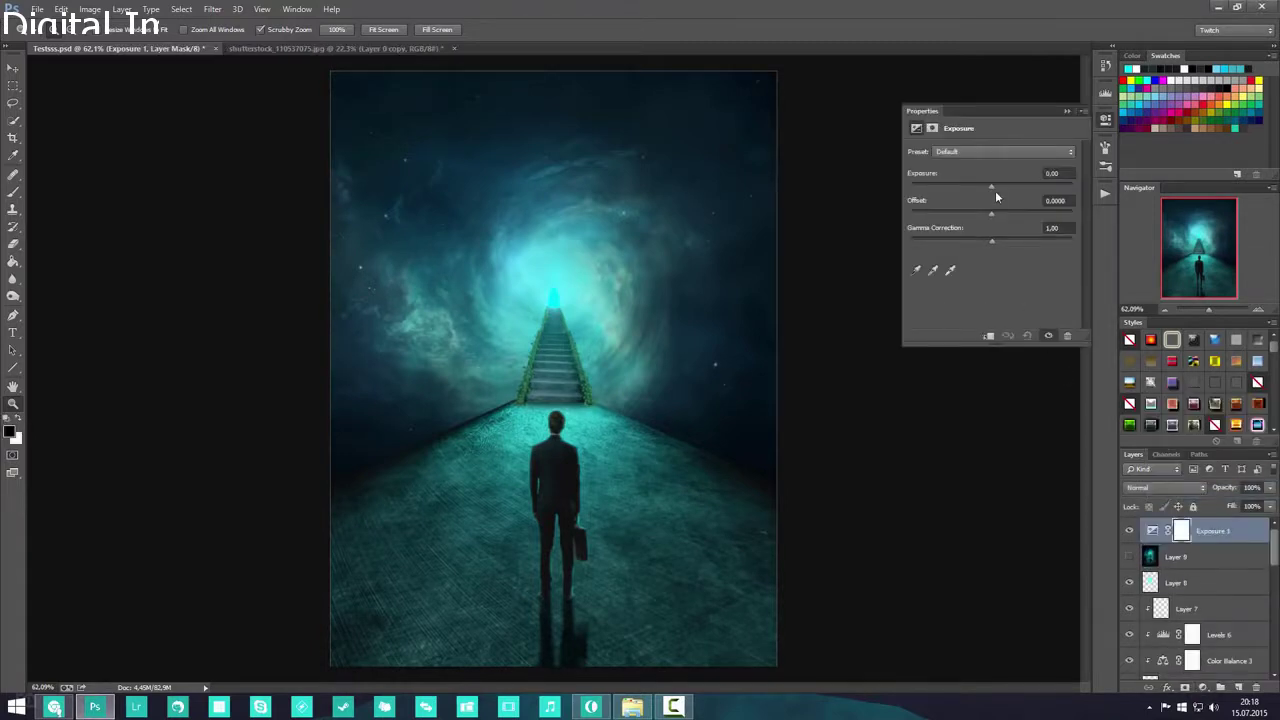
drag(992, 186, 985, 193)
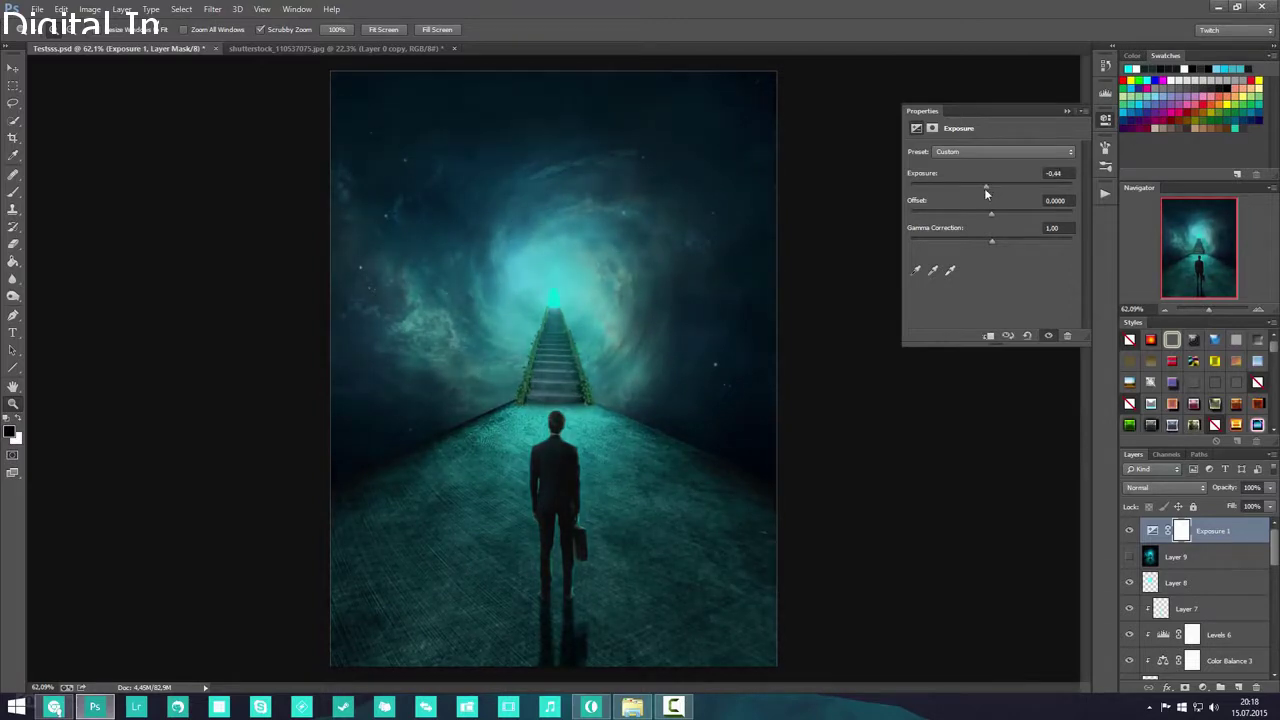
- Add a Brightness/Contrast adjustment layer above the Exposure layer and increase the contrast
click(1203, 688)
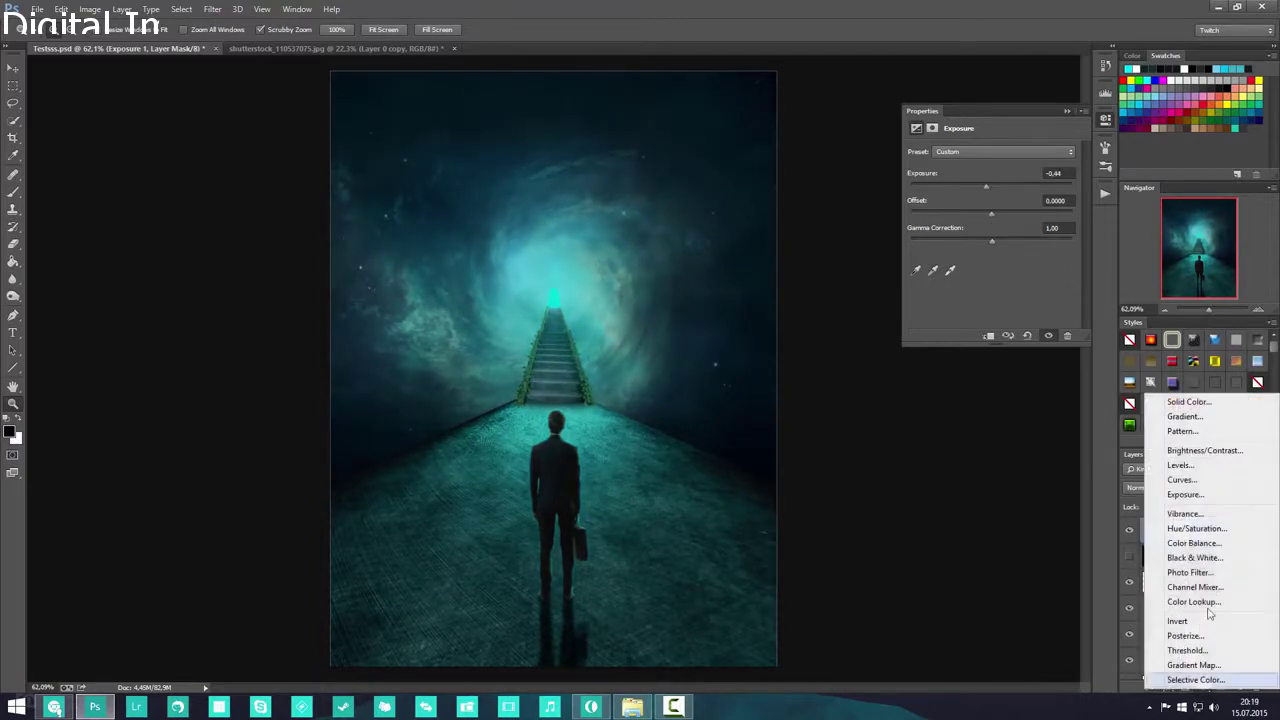
click(1204, 450)
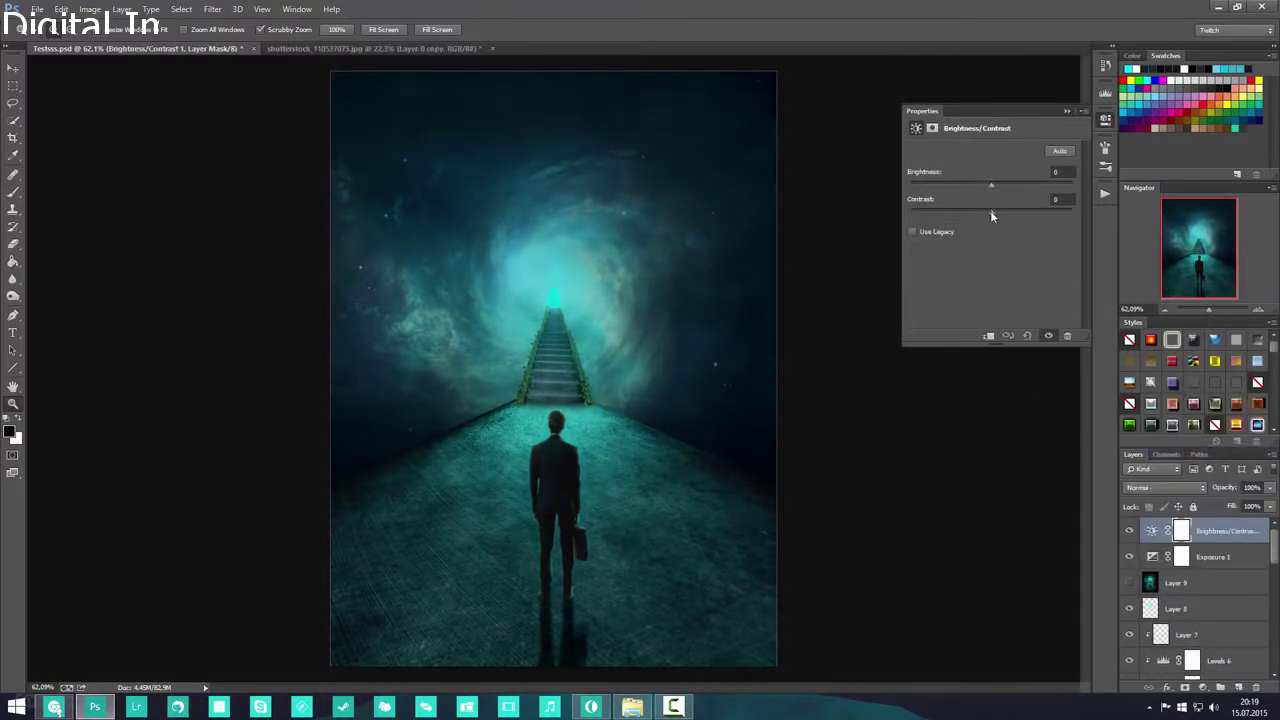
click(1067, 111)
- Delete the Brightness/Contrast and Exposure adjustment layers from the composite
scroll(720, 413, down, 6)
scroll(722, 422, up, 4)
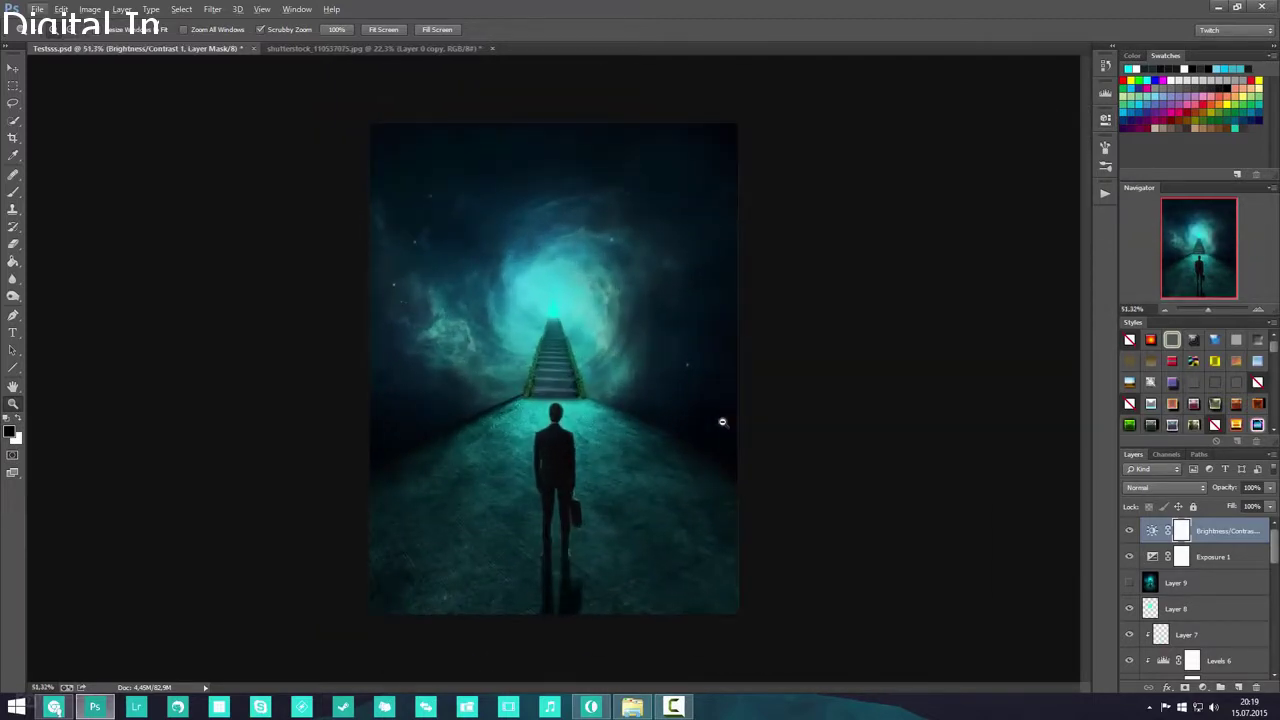
key(Delete)
key(Delete)
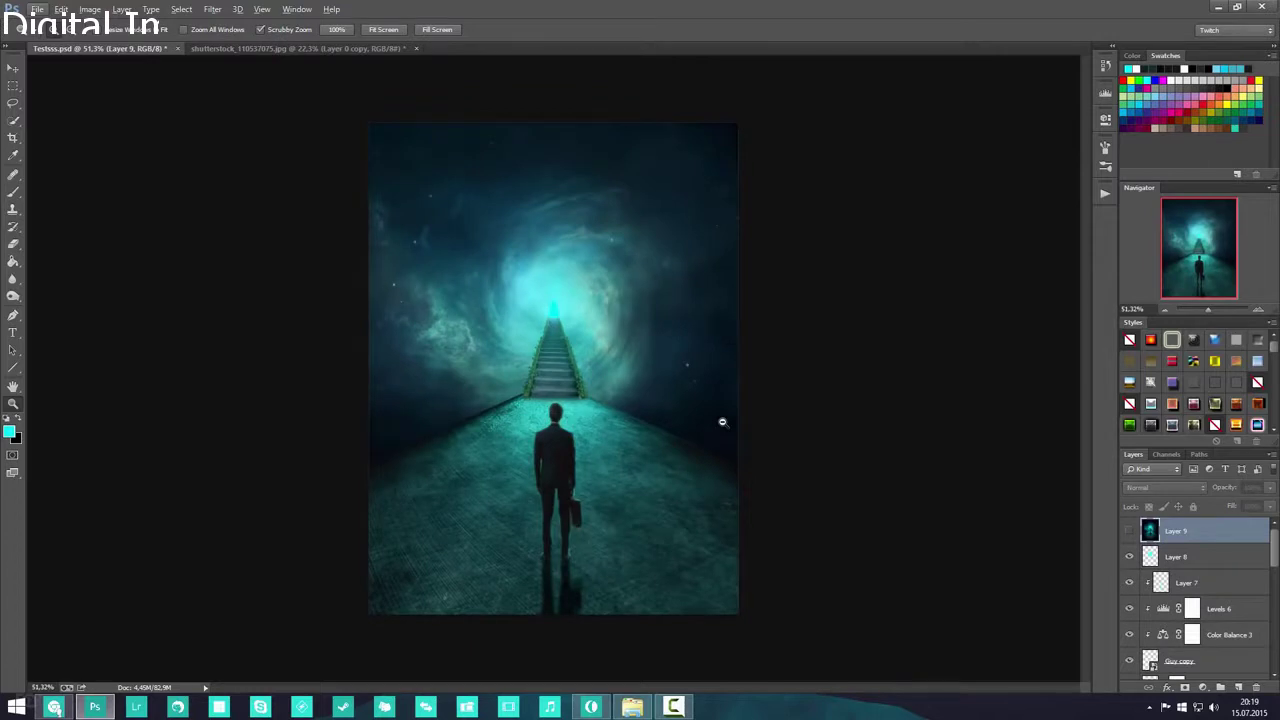
- Show the graded Layer 9 again and save the document
click(1129, 533)
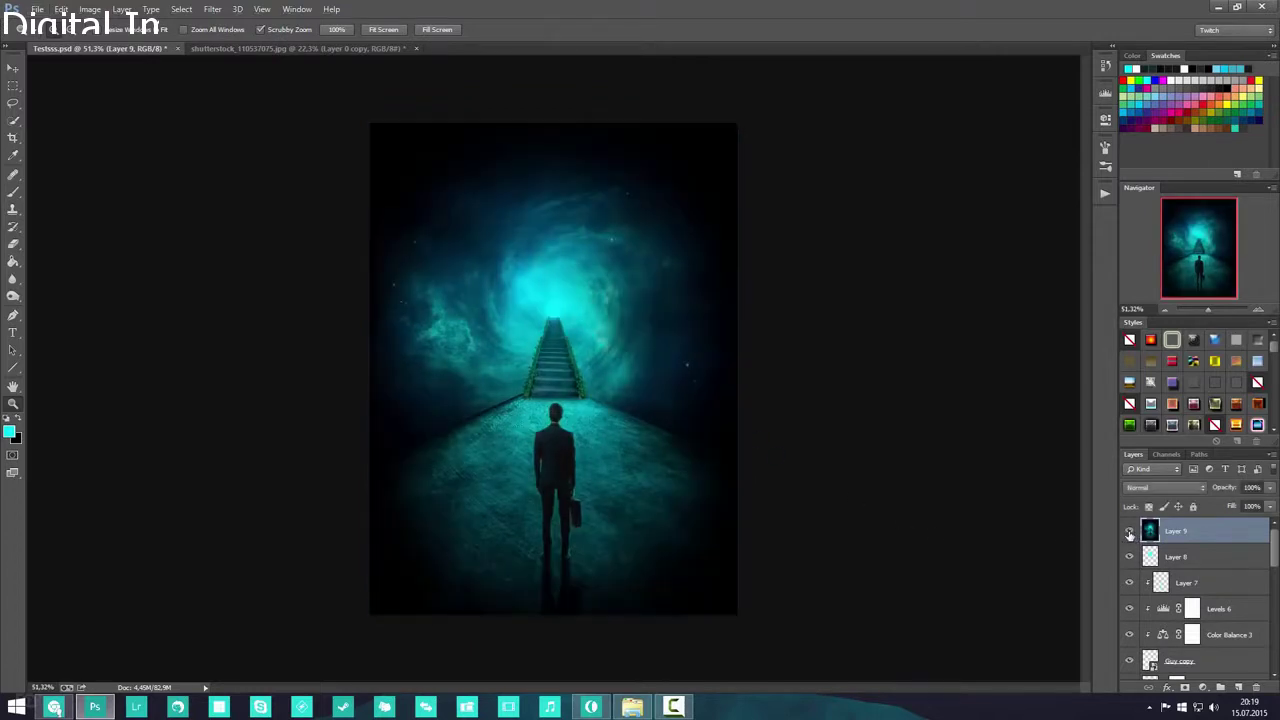
click(212, 9)
click(1234, 537)
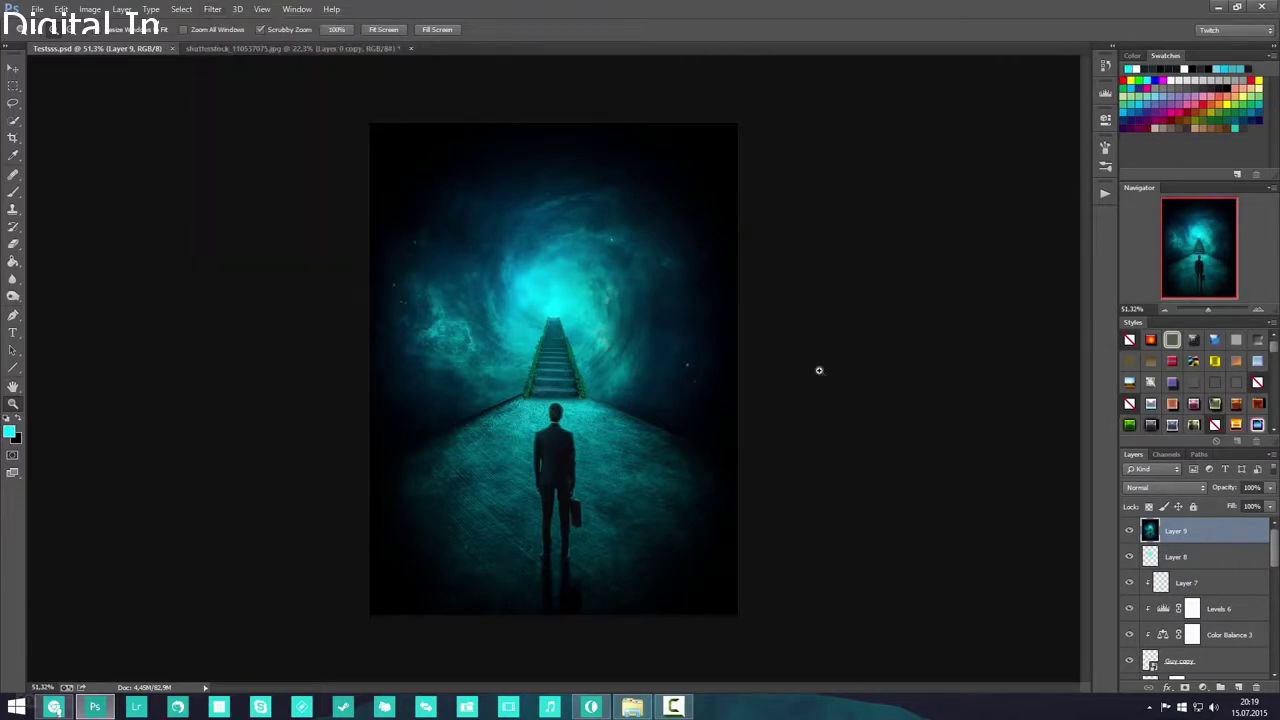
- Examine the finished composite up close and as a whole, with the interface panels hidden
scroll(621, 342, up, 3)
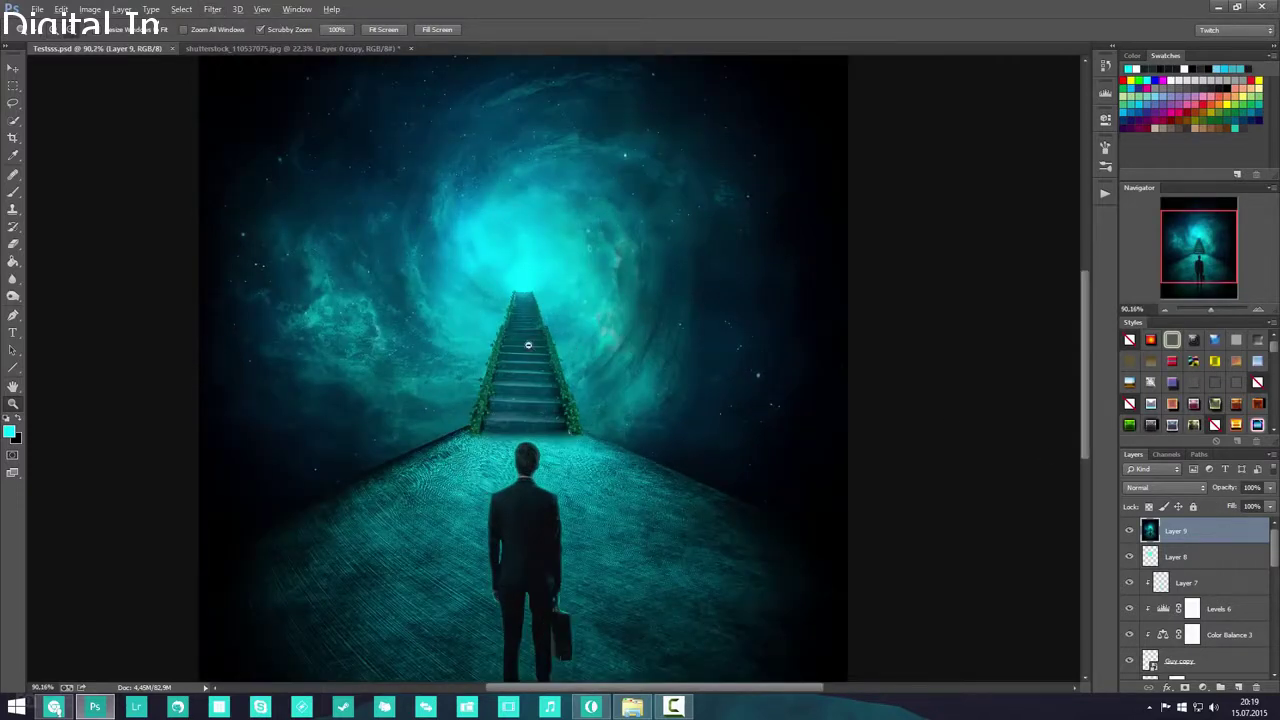
scroll(531, 348, down, 2)
scroll(534, 356, down, 1)
scroll(535, 360, up, 1)
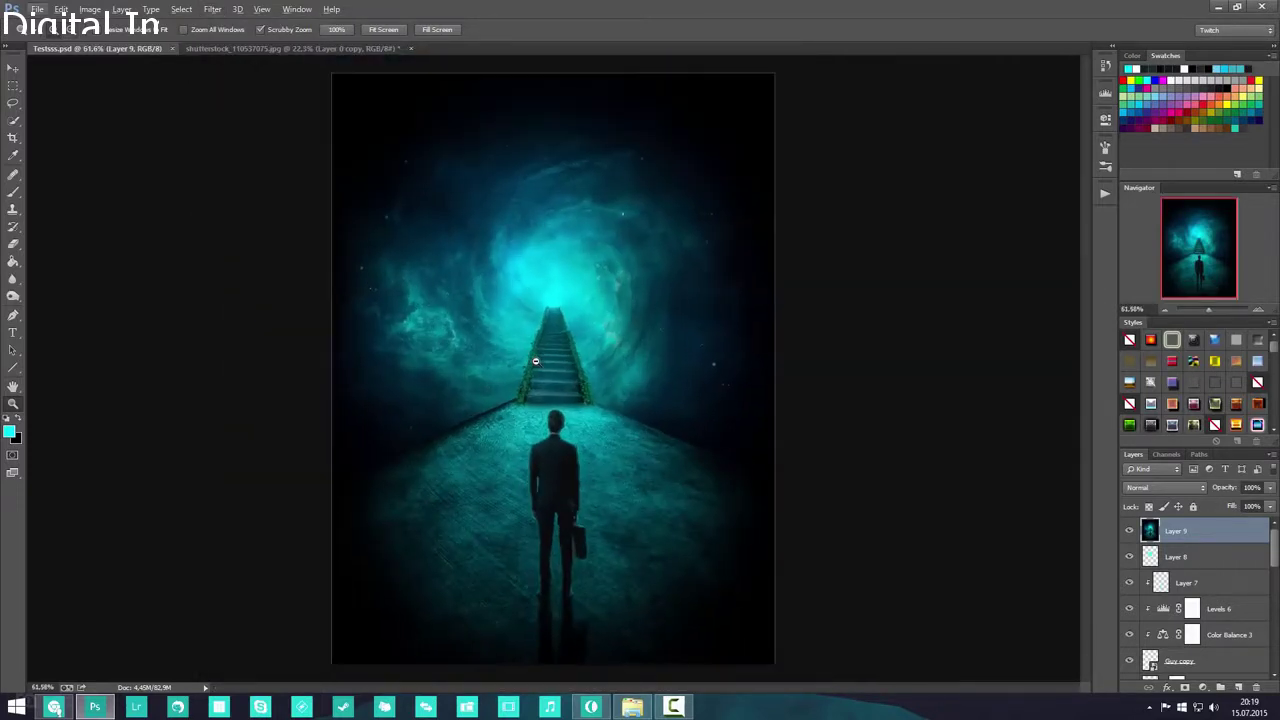
key(Tab)
scroll(547, 364, up, 1)
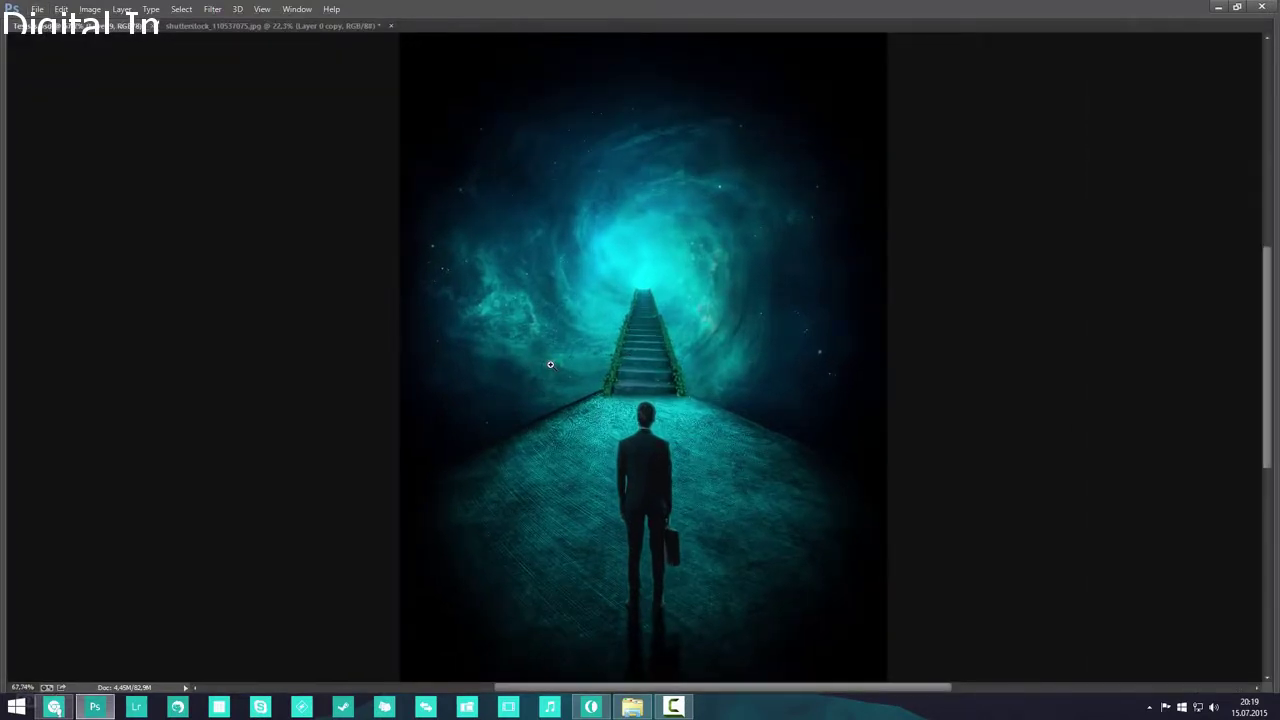
key(alt)
scroll(525, 430, down, 1)
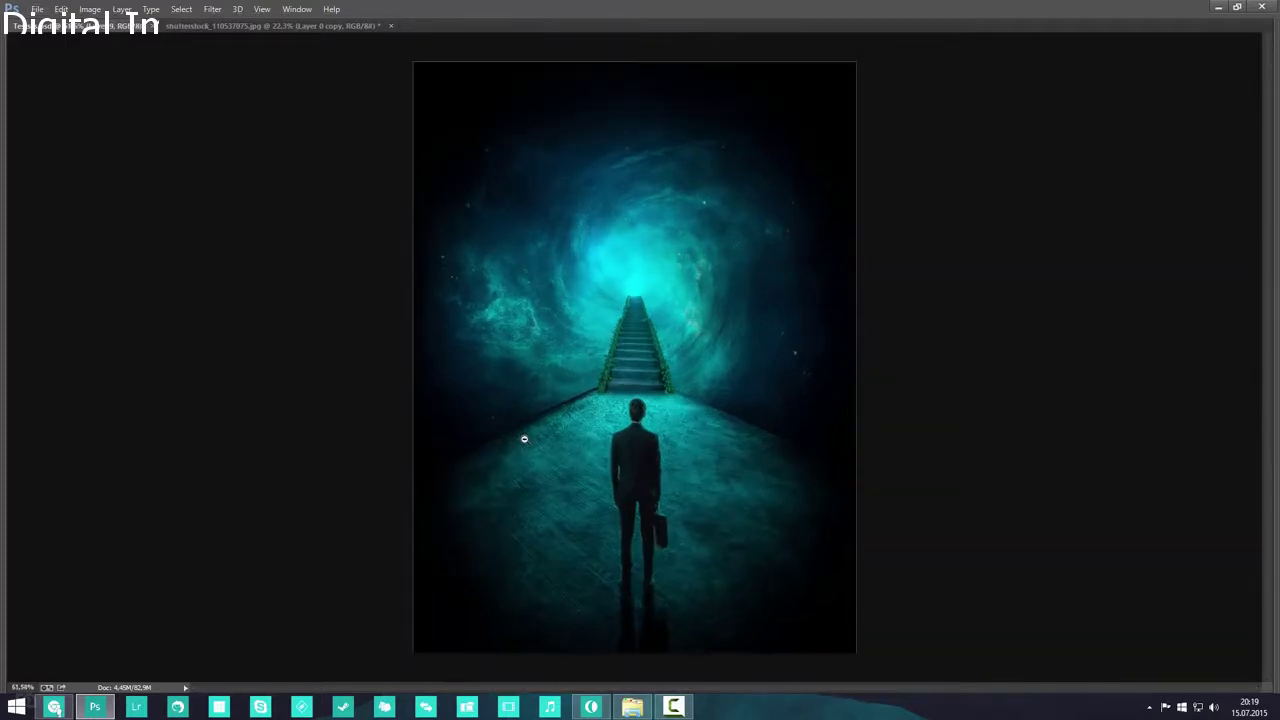